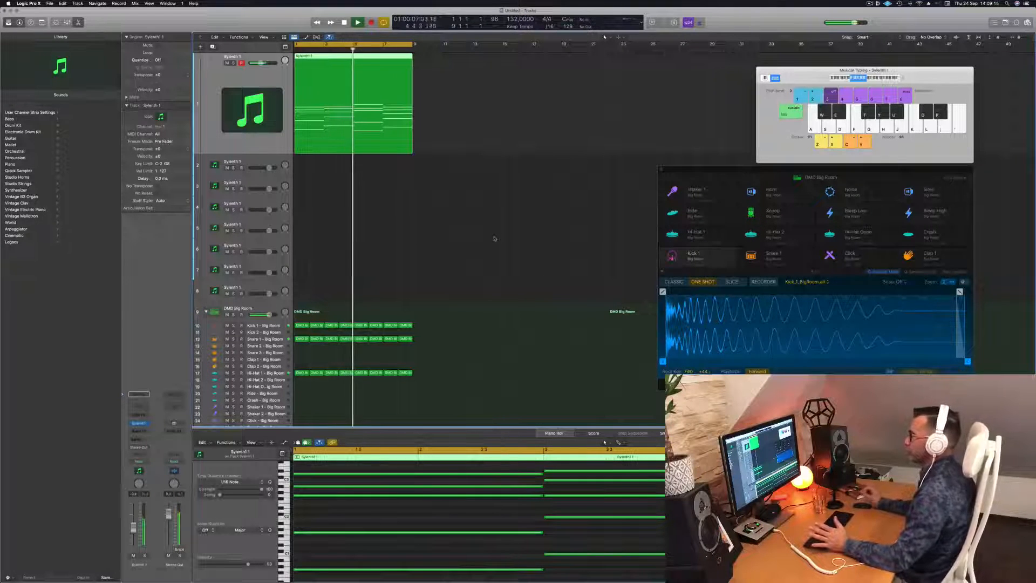
Play back the chord region together with the Big Room drums from the start of the cycle
{"action": "left_click", "coordinate": [463, 239]}
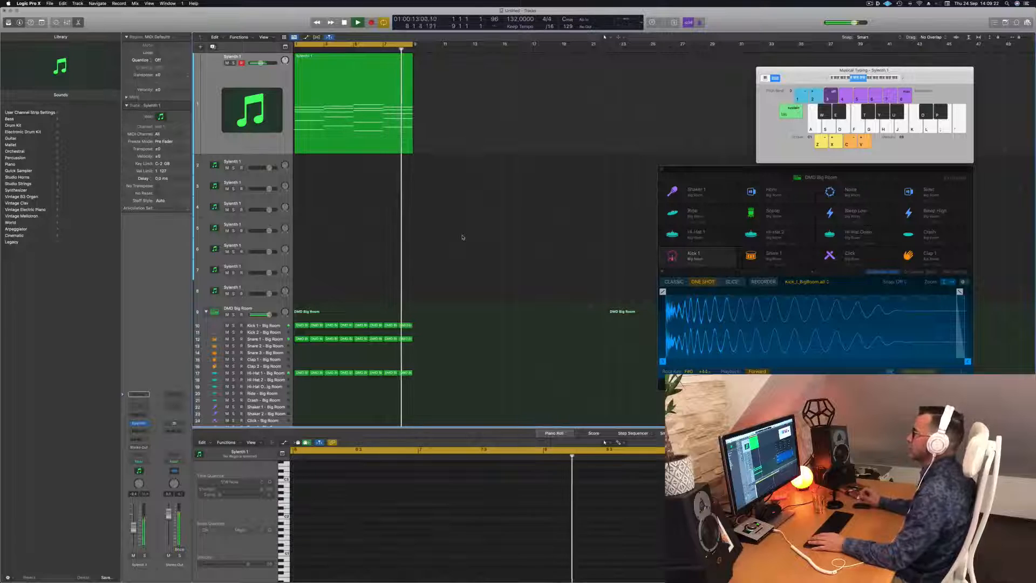
{"action": "key", "text": "space"}
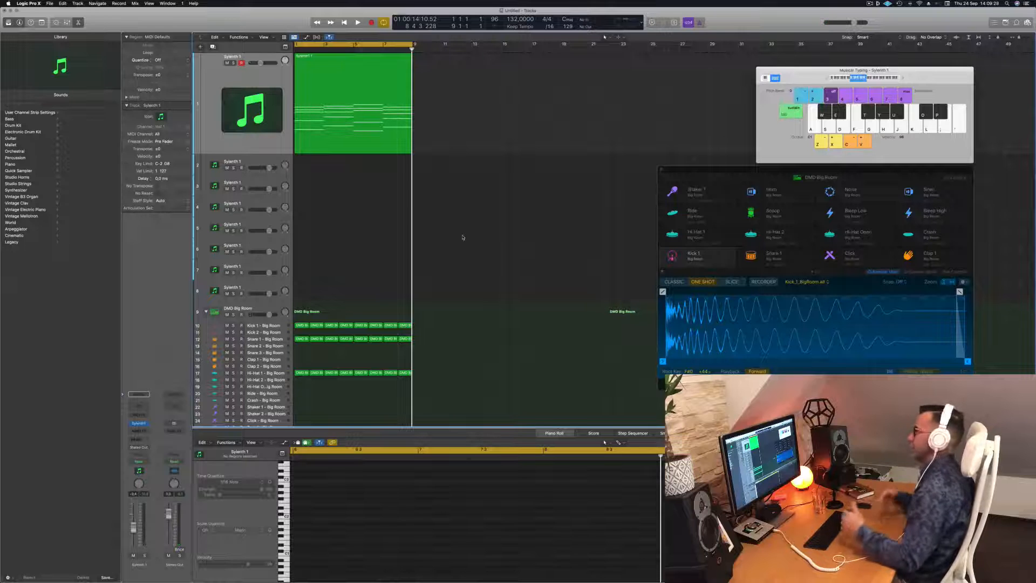
{"action": "key", "text": "space"}
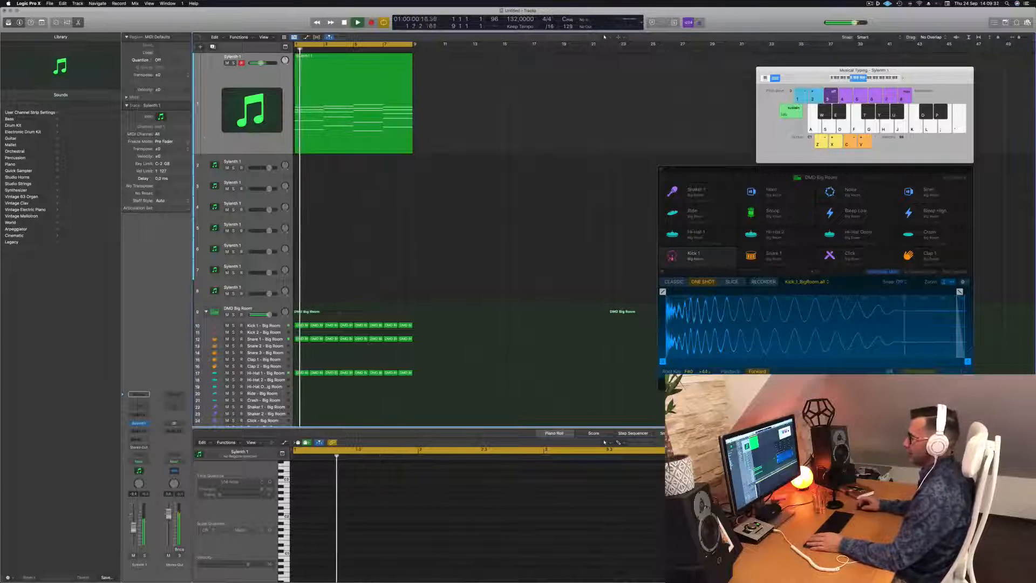
{"action": "key", "text": "space"}
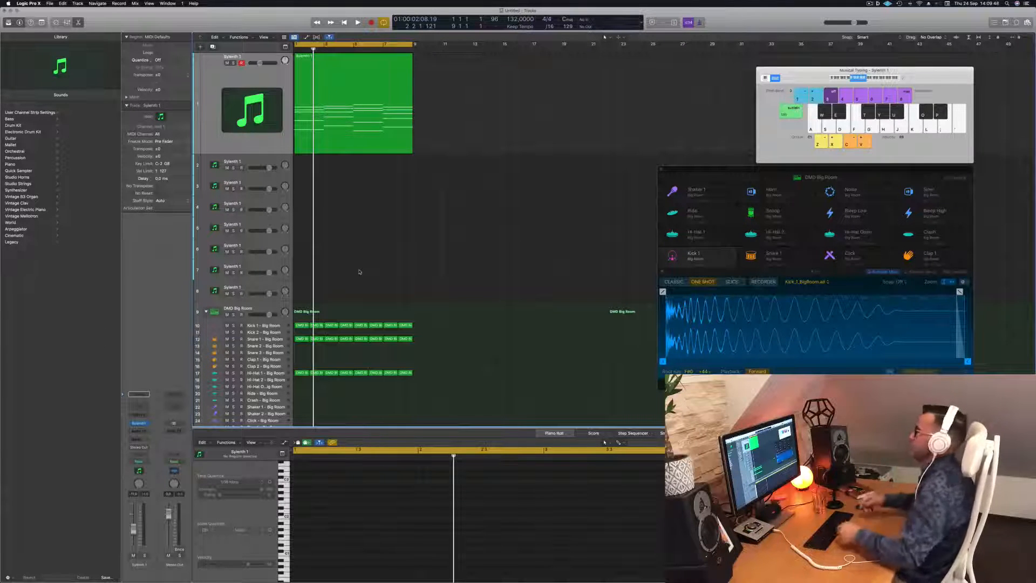
{"action": "left_click", "coordinate": [347, 132]}
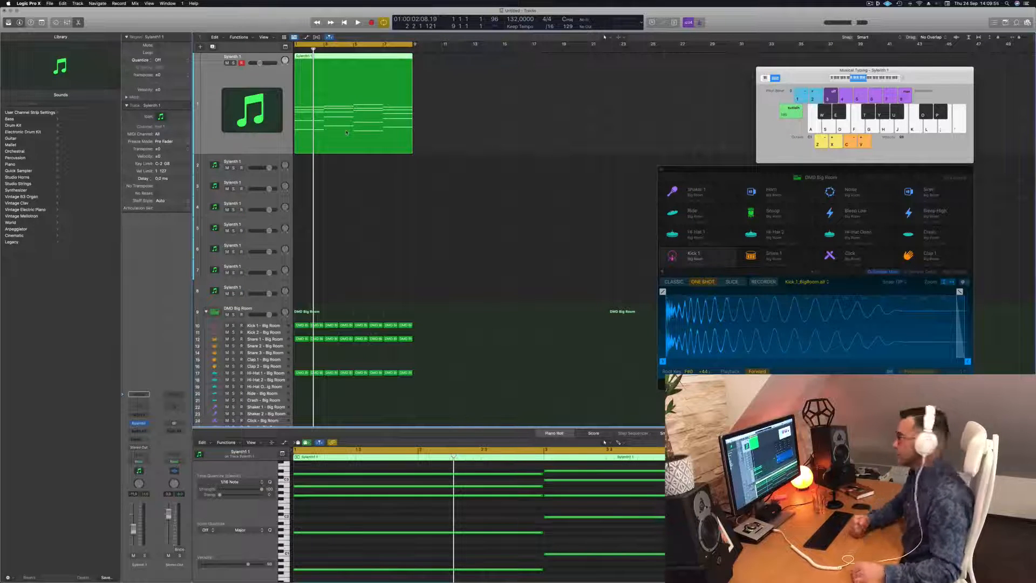
{"action": "left_click", "coordinate": [378, 175]}
{"action": "key", "text": "space"}
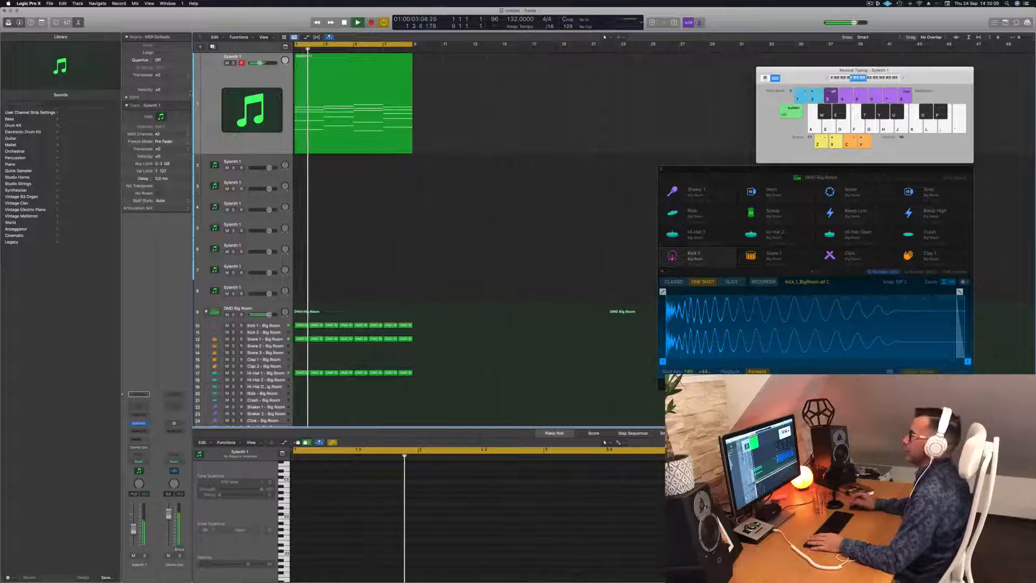
Duplicate the first Sylenth1 track and copy its chord region onto the new track at the same position
{"action": "key", "text": "super+d"}
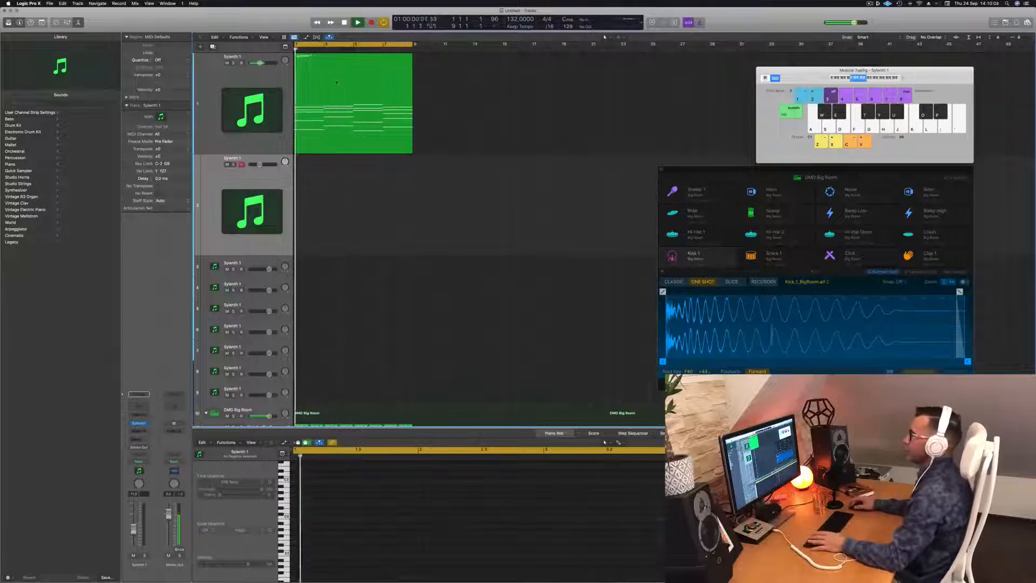
{"action": "left_click", "coordinate": [337, 82]}
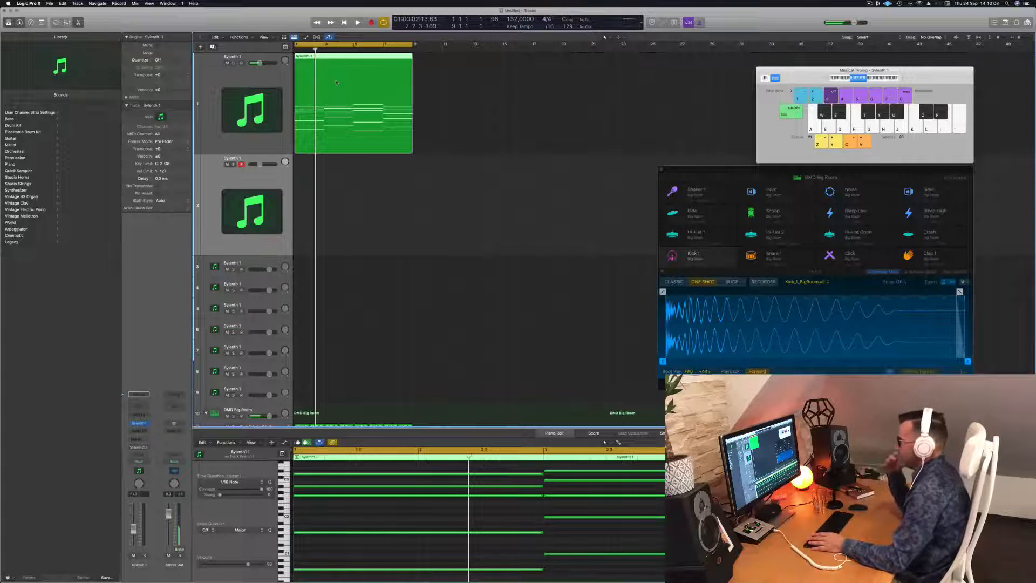
{"action": "left_click_drag", "start_coordinate": [327, 56], "coordinate": [321, 186]}
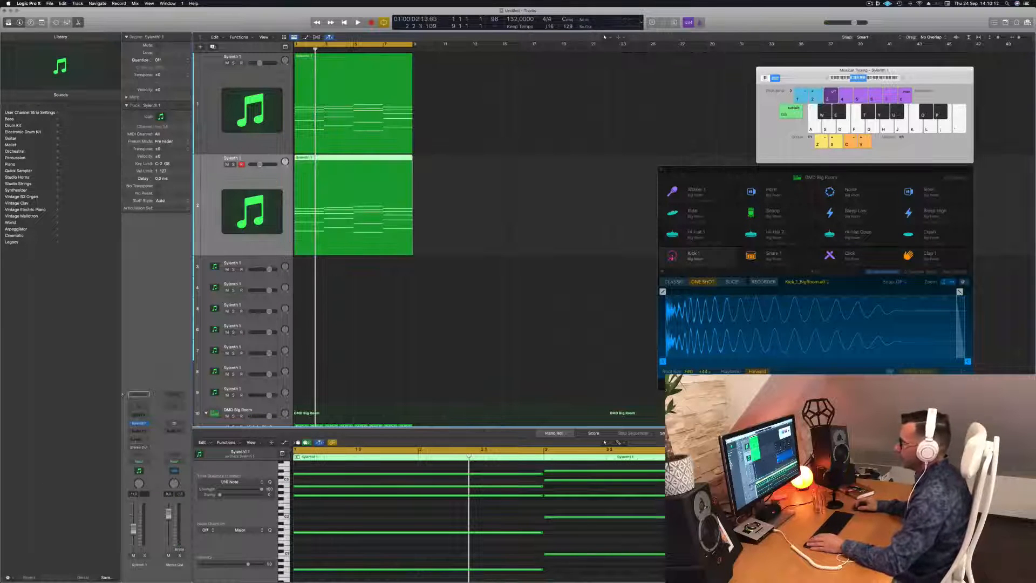
Replace the duplicated track's instrument with the stereo version of Alchemy
{"action": "left_click", "coordinate": [148, 425]}
{"action": "mouse_move", "coordinate": [177, 402]}
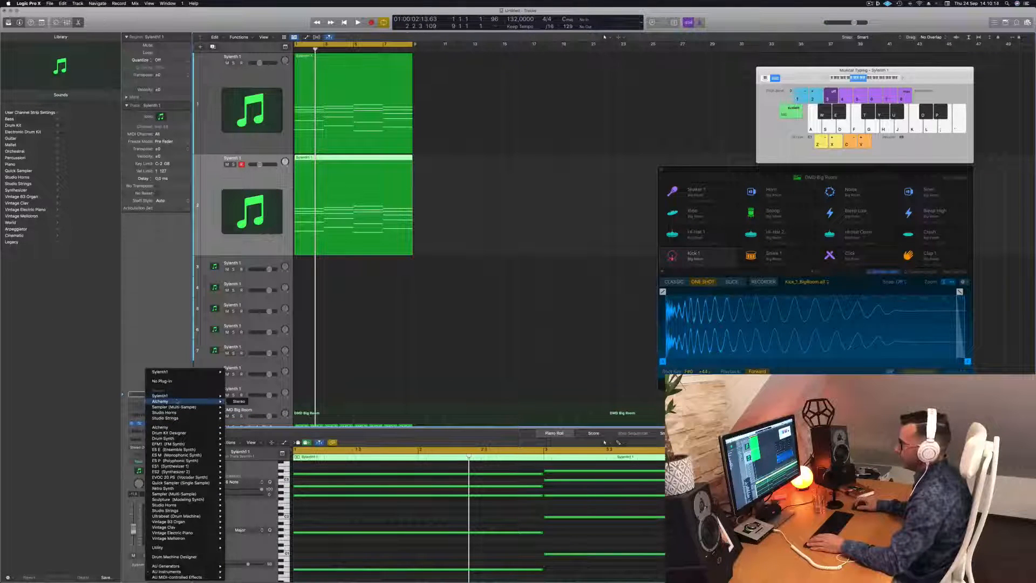
{"action": "left_click", "coordinate": [240, 402]}
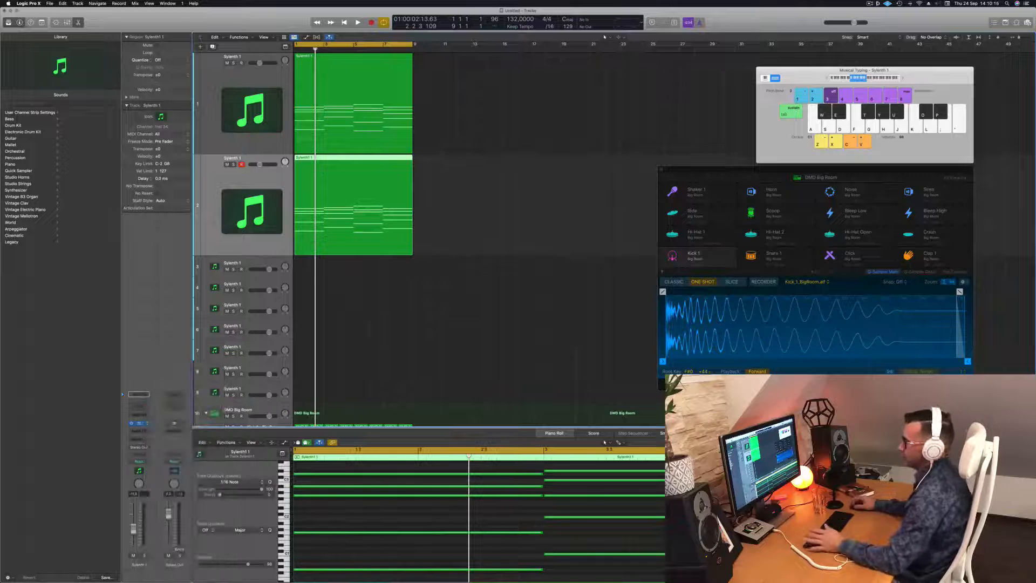
{"action": "left_click_drag", "start_coordinate": [490, 89], "coordinate": [514, 90]}
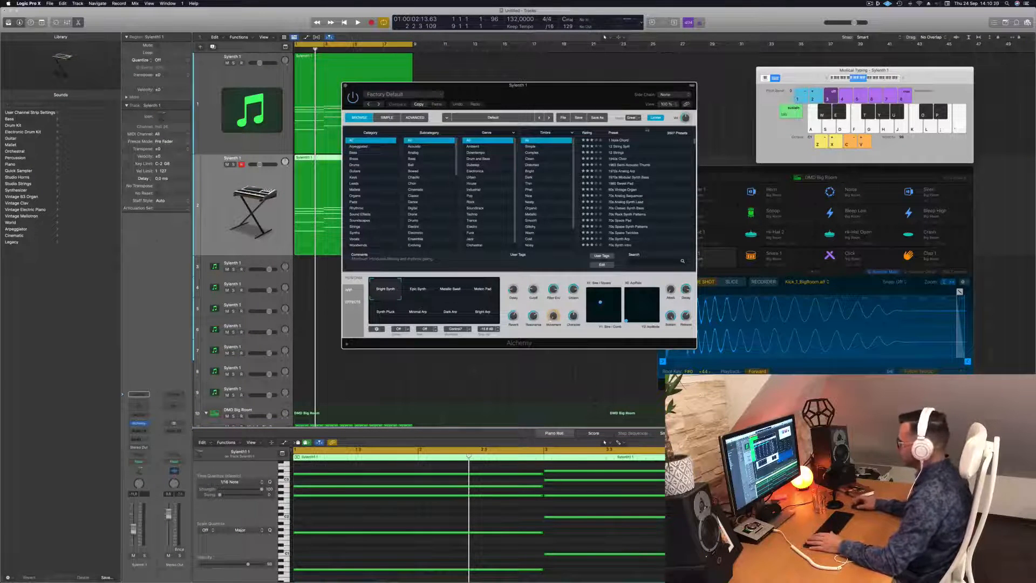
Audition Alchemy's Acid Trance Pattern preset with its No Bass variation, followed by the Acid Etched Bass presets
{"action": "scroll", "coordinate": [646, 189], "scroll_direction": "down", "scroll_amount": 10}
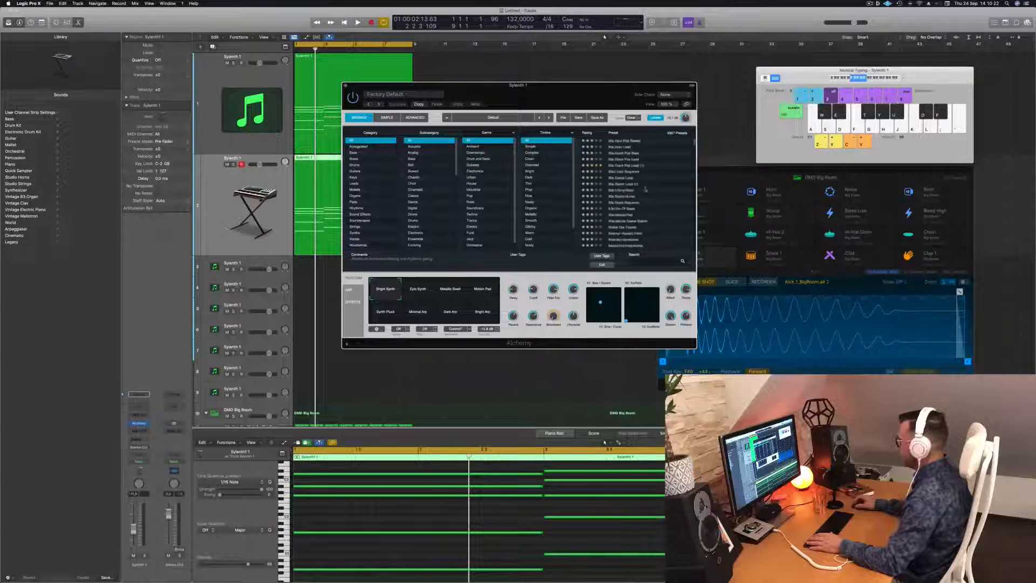
{"action": "scroll", "coordinate": [646, 189], "scroll_direction": "up", "scroll_amount": 3}
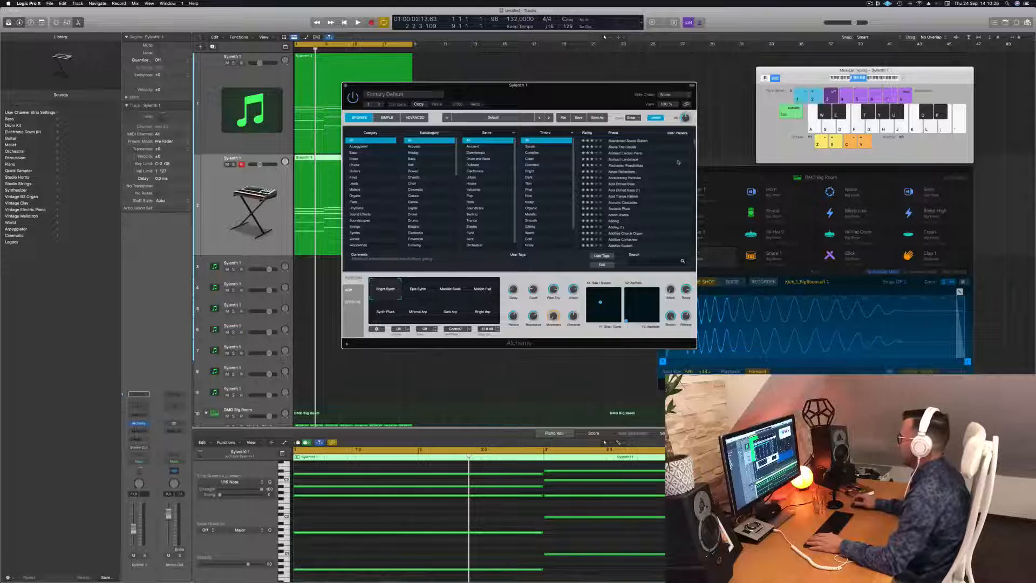
{"action": "left_click", "coordinate": [626, 196]}
{"action": "left_click_drag", "start_coordinate": [517, 85], "coordinate": [687, 67]}
{"action": "key", "text": "space"}
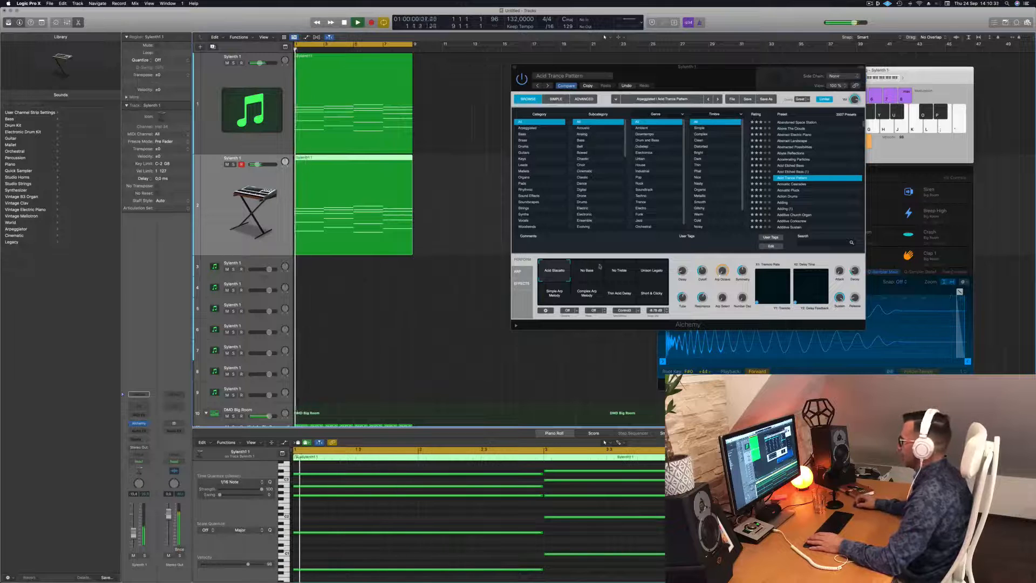
{"action": "left_click", "coordinate": [600, 267]}
{"action": "left_click", "coordinate": [792, 165]}
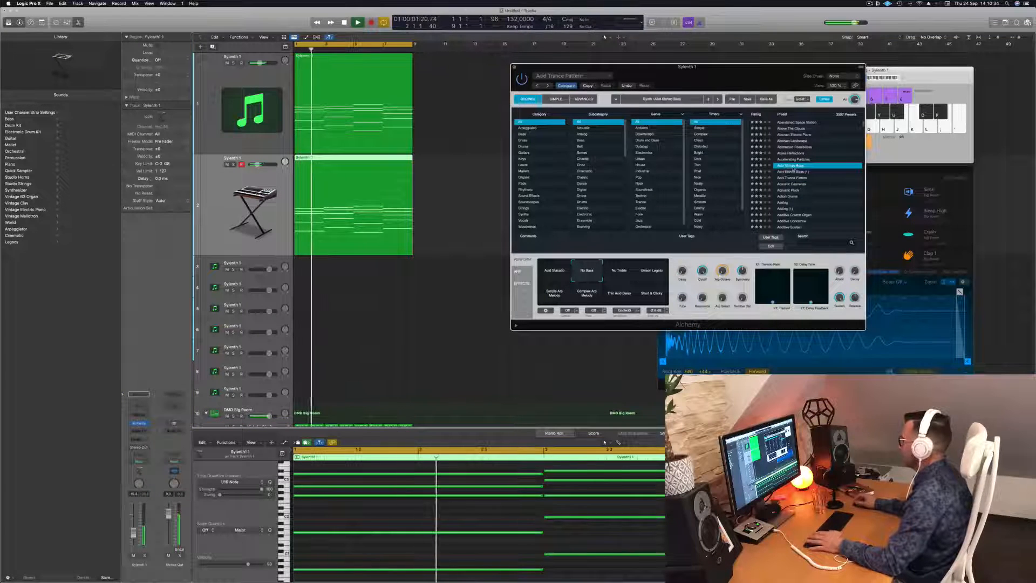
{"action": "left_click", "coordinate": [808, 172]}
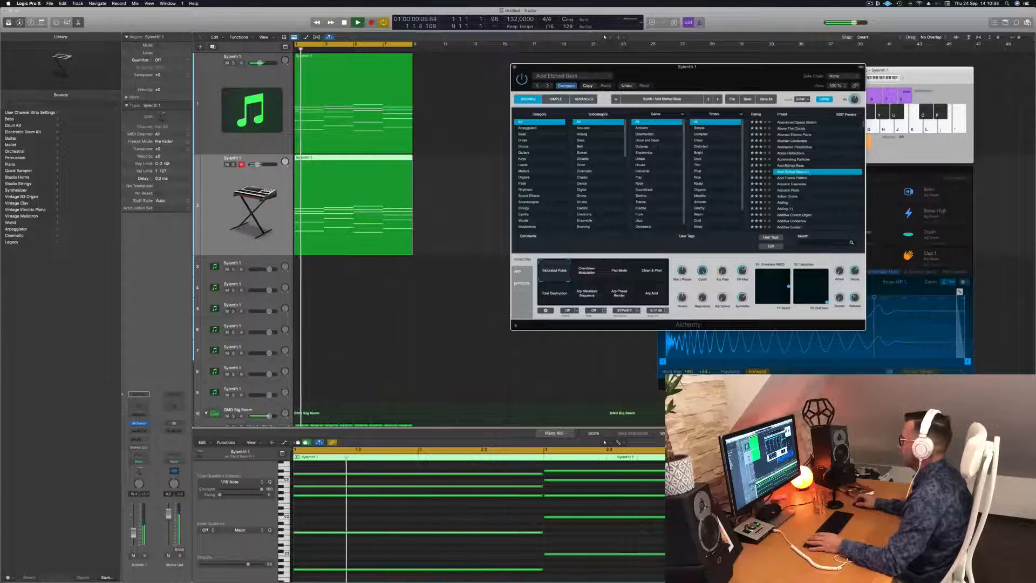
Filter the Alchemy presets to the Arpeggiated category and search them for "acid"
{"action": "left_click", "coordinate": [527, 129]}
{"action": "key", "text": "space"}
{"action": "scroll", "coordinate": [810, 140], "scroll_direction": "up", "scroll_amount": 10}
{"action": "key", "text": "space"}
{"action": "key", "text": "space"}
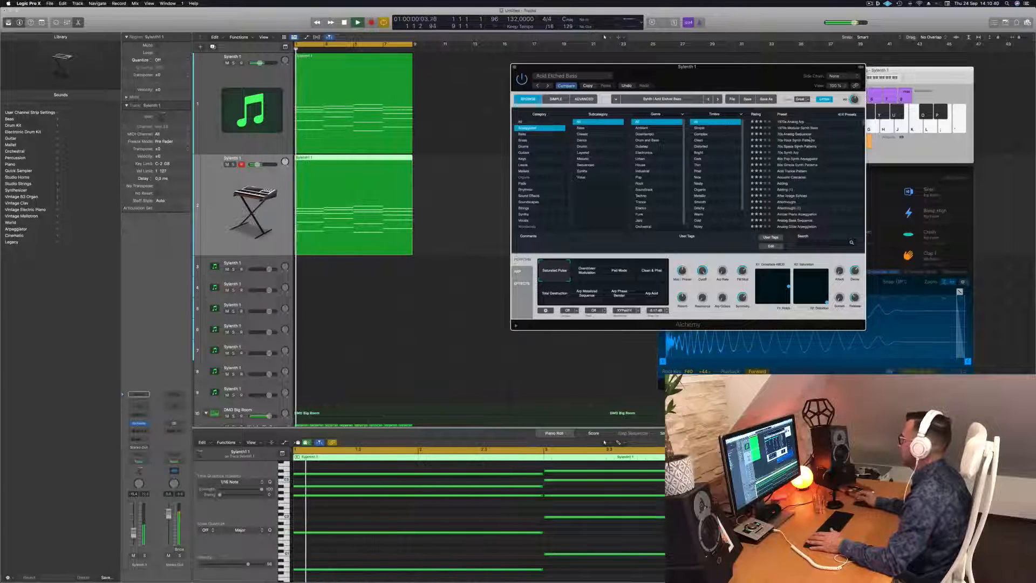
{"action": "scroll", "coordinate": [810, 140], "scroll_direction": "down", "scroll_amount": 3}
{"action": "scroll", "coordinate": [821, 162], "scroll_direction": "down", "scroll_amount": 3}
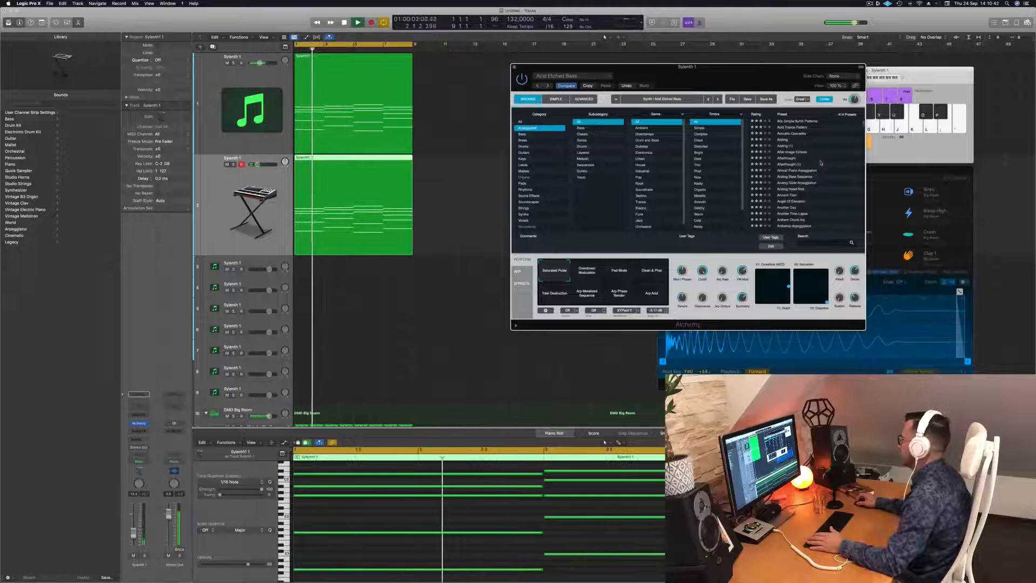
{"action": "key", "text": "space"}
{"action": "key", "text": "space"}
{"action": "key", "text": "space"}
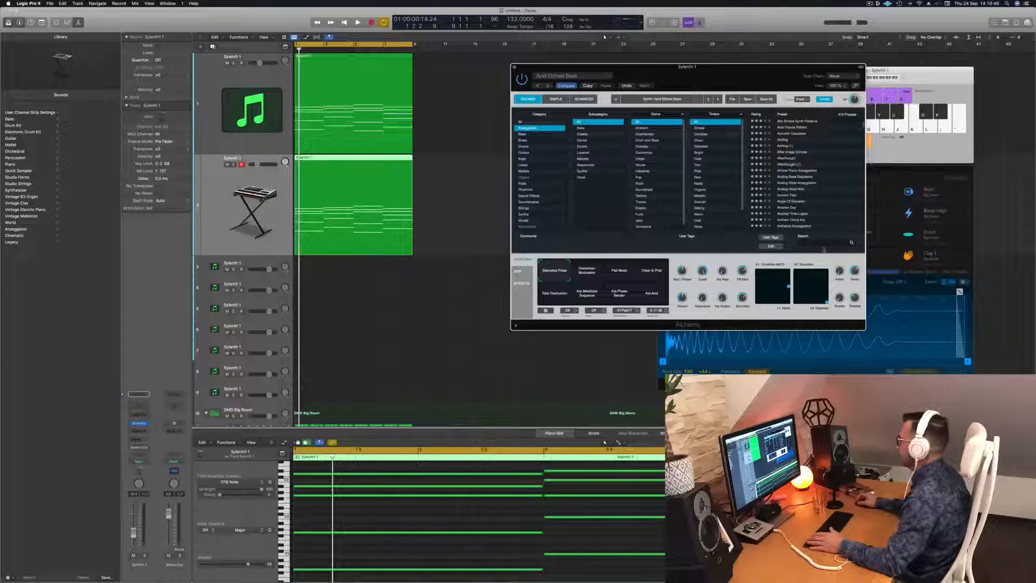
{"action": "type", "text": "acid"}
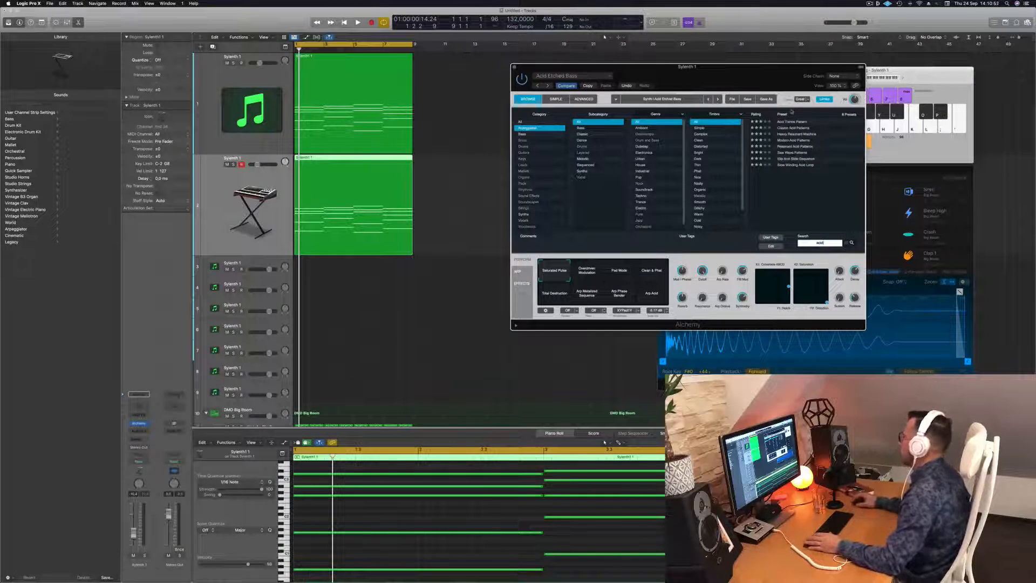
Load the Modern Acid Patterns preset and play it with the chords
{"action": "left_click", "coordinate": [795, 140]}
{"action": "key", "text": "space"}
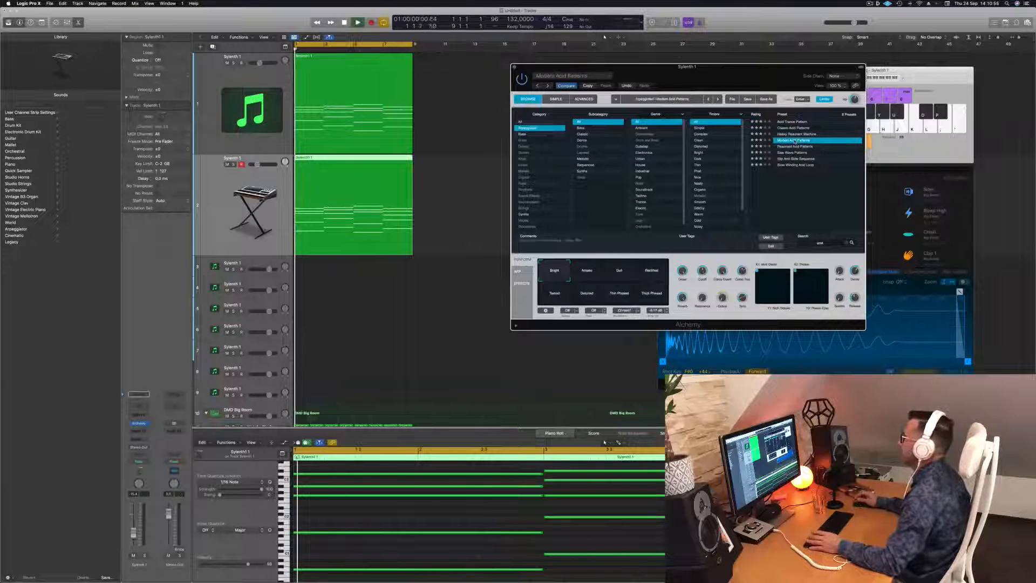
{"action": "key", "text": "space"}
Delete the upper chord notes in the Alchemy region, leaving only the lowest note of each chord, and play the result
{"action": "scroll", "coordinate": [428, 518], "scroll_direction": "left", "scroll_amount": 4}
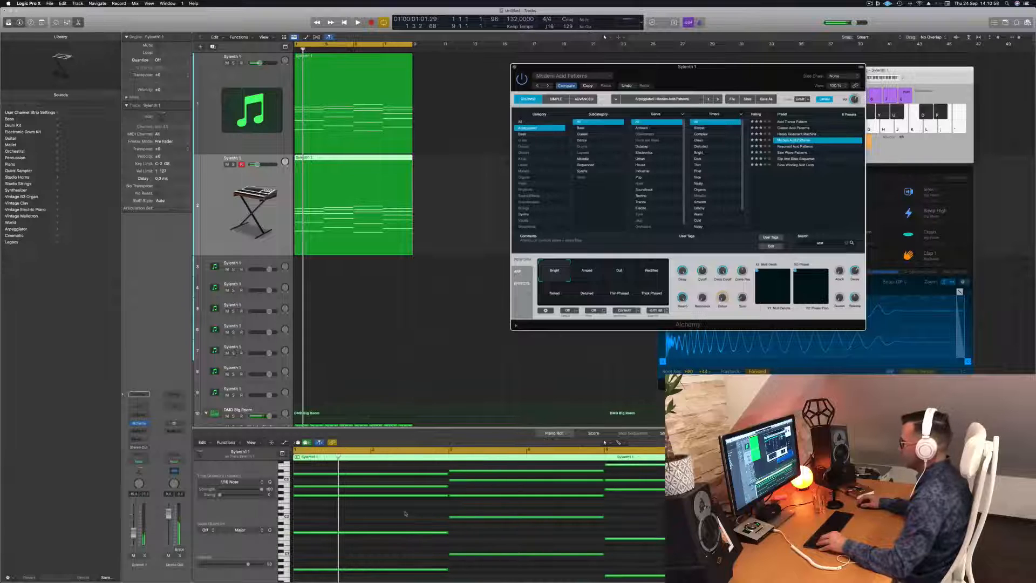
{"action": "scroll", "coordinate": [406, 514], "scroll_direction": "down", "scroll_amount": 2}
{"action": "left_click_drag", "start_coordinate": [406, 474], "coordinate": [668, 540]}
{"action": "key", "text": "Delete"}
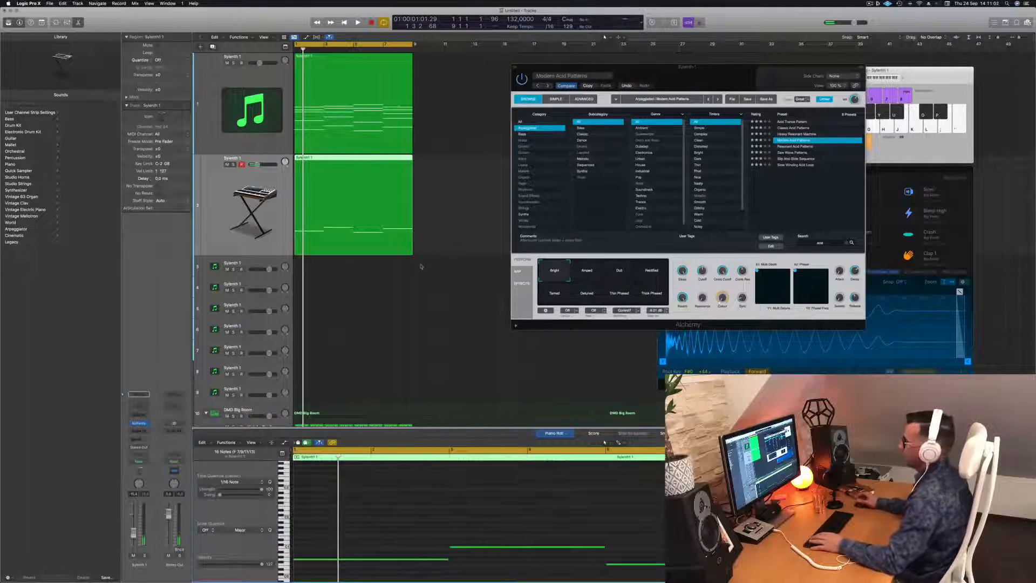
{"action": "key", "text": "space"}
Transpose all remaining notes in the Alchemy region up by one octave overall
{"action": "key", "text": "super+a"}
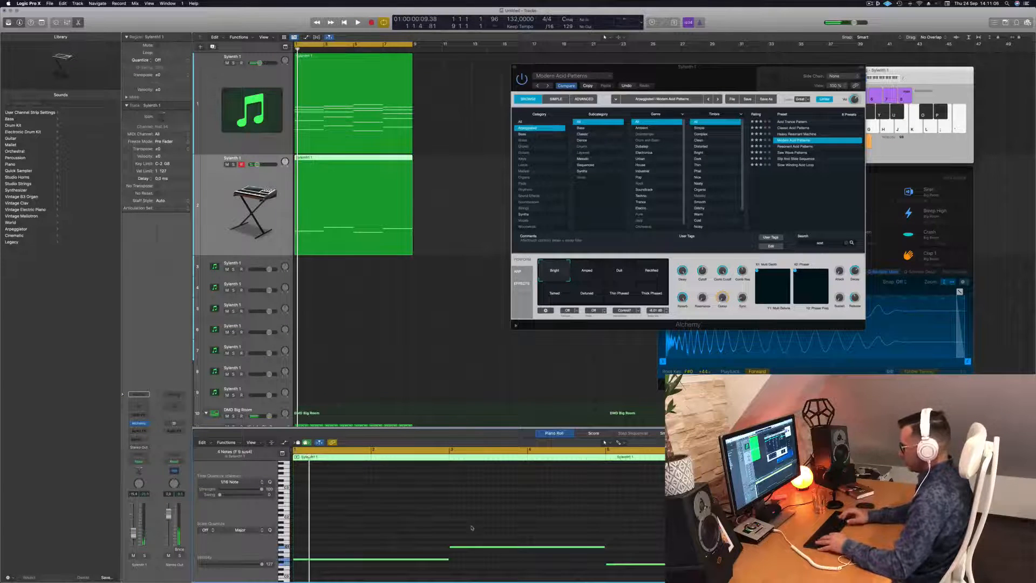
{"action": "key", "text": "alt+shift+Up"}
{"action": "key", "text": "alt+shift+Up"}
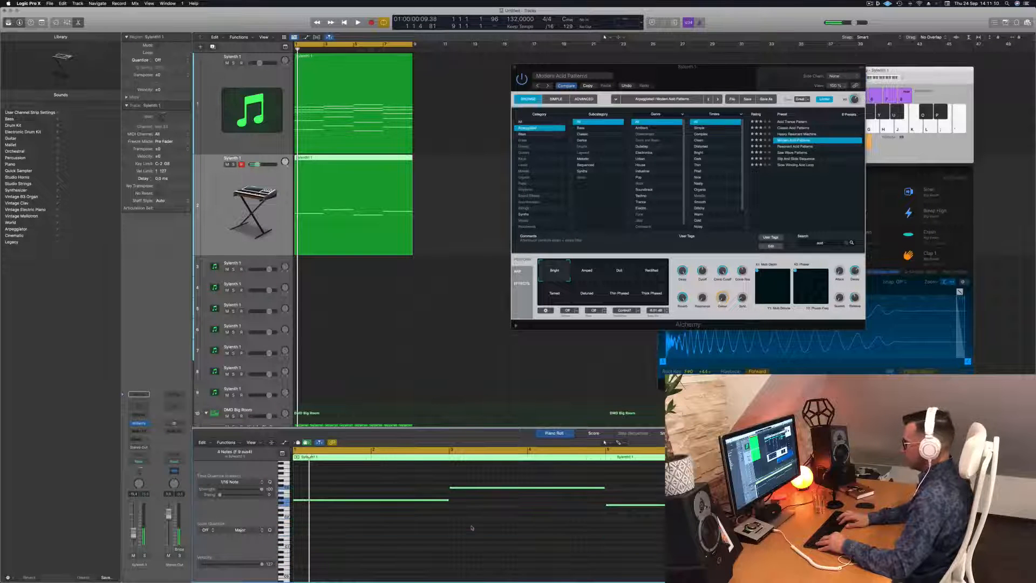
{"action": "key", "text": "alt+shift+Down"}
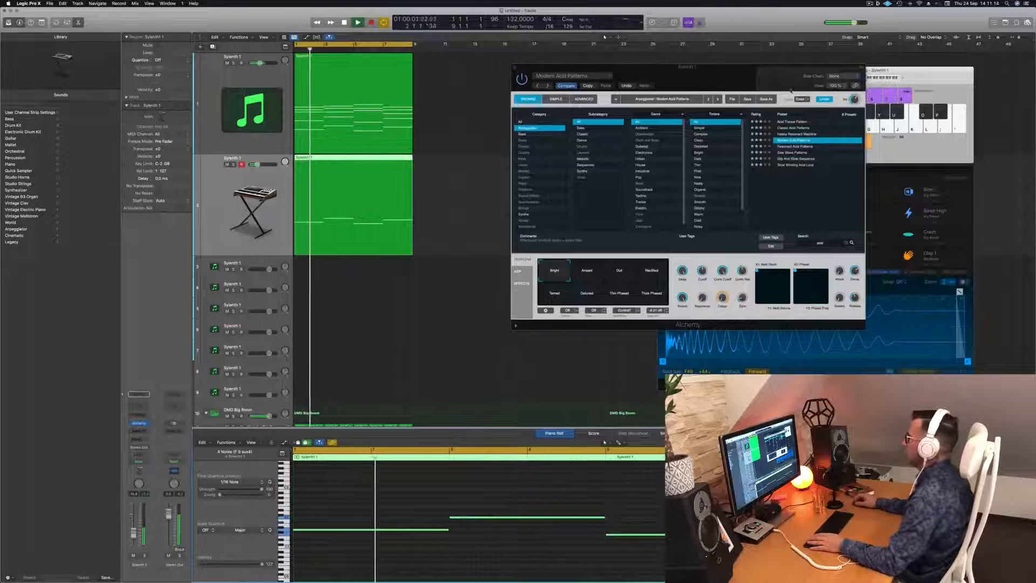
Audition the Resonant Acid Patterns, Saw Wave Patterns, Slip And Slide Sequence, Slow Winding Acid Loop and Acid Trance Pattern presets during playback
{"action": "left_click_drag", "start_coordinate": [781, 77], "coordinate": [760, 75]}
{"action": "key", "text": "space"}
{"action": "left_click", "coordinate": [772, 146]}
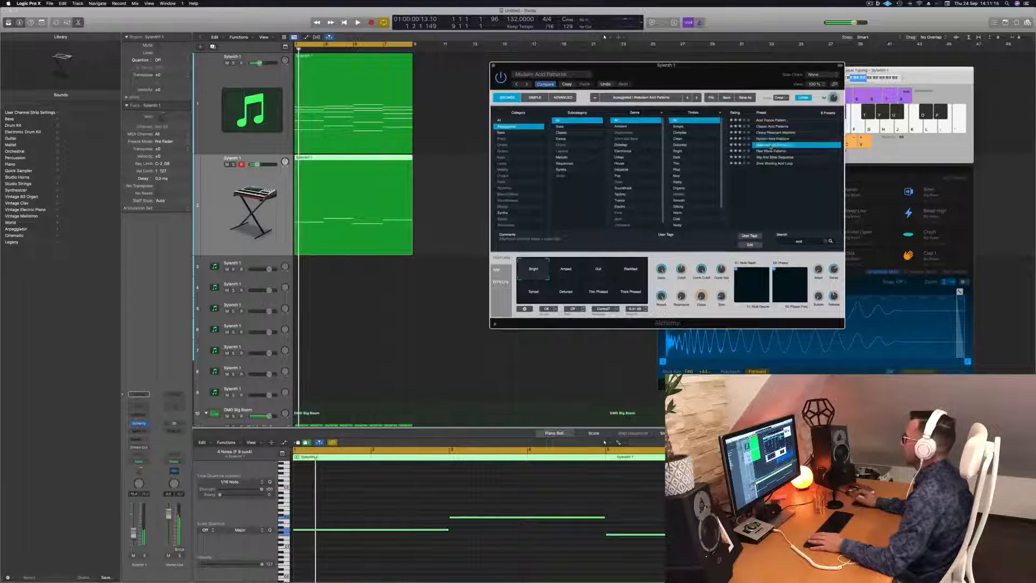
{"action": "key", "text": "space"}
{"action": "left_click", "coordinate": [774, 151]}
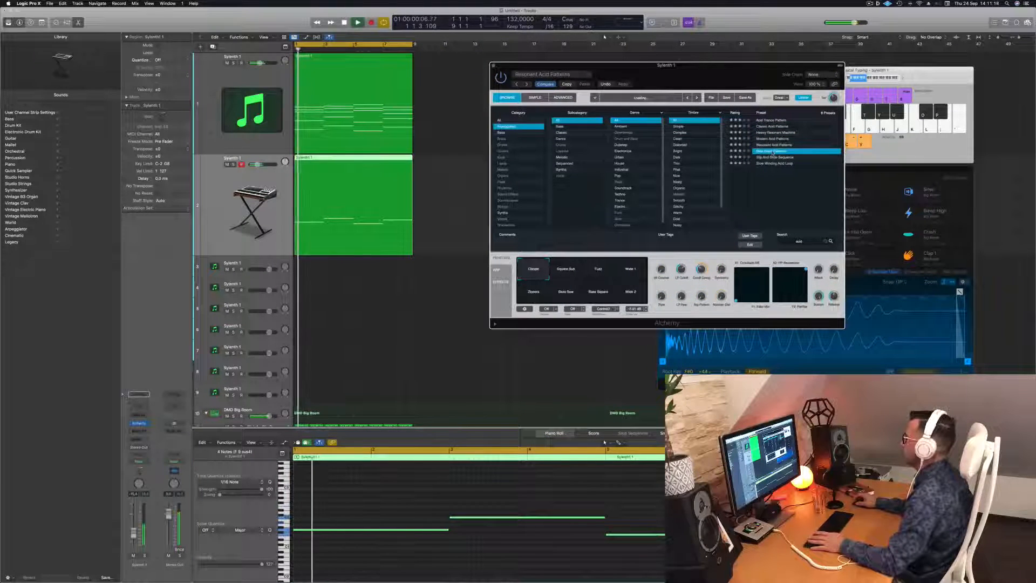
{"action": "left_click", "coordinate": [776, 157]}
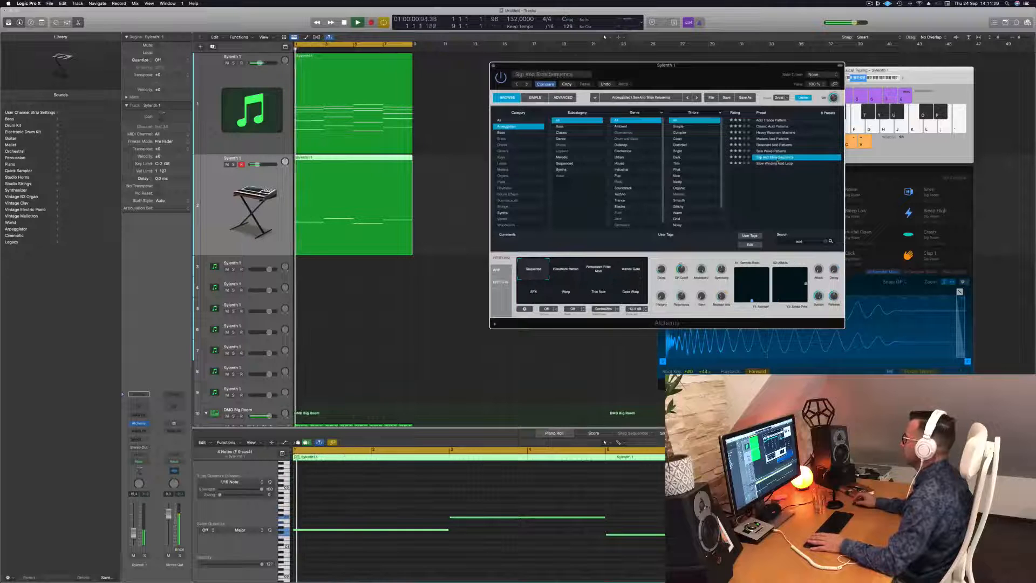
{"action": "left_click", "coordinate": [777, 163]}
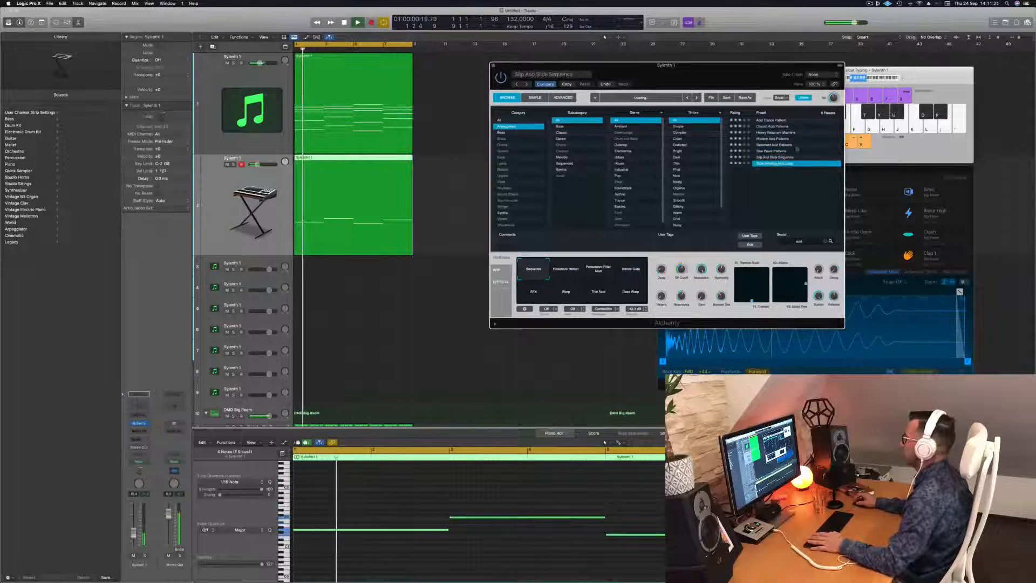
{"action": "left_click", "coordinate": [775, 121]}
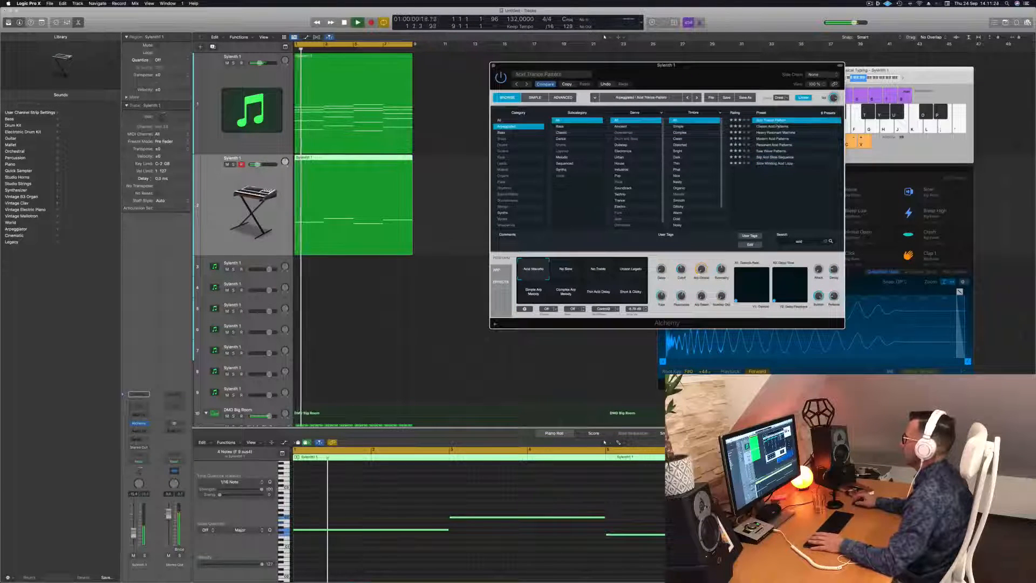
Load the Classic Acid Patterns preset in Alchemy and play it back with the track
{"action": "left_click", "coordinate": [773, 126]}
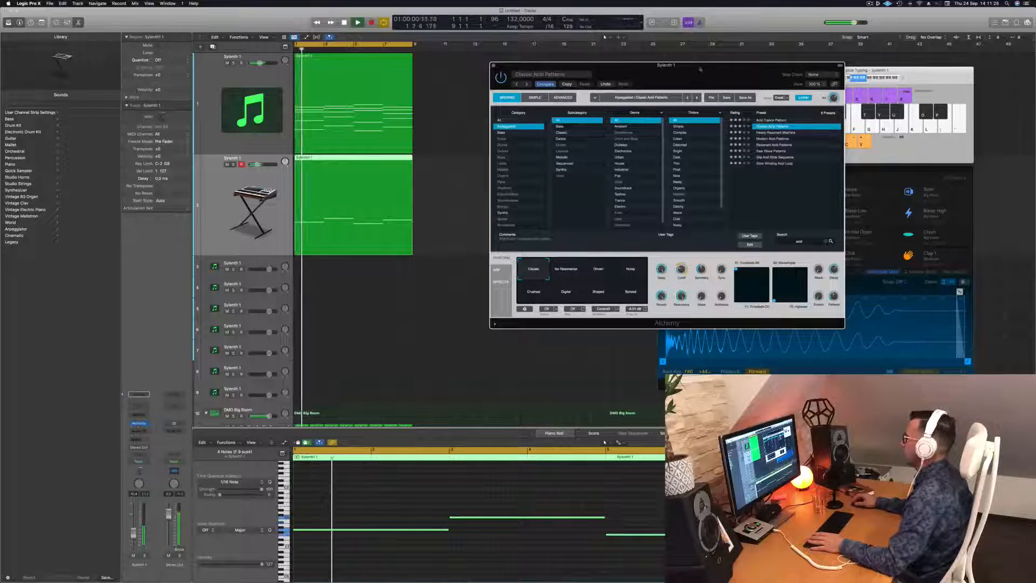
{"action": "left_click_drag", "start_coordinate": [698, 73], "coordinate": [752, 69]}
{"action": "key", "text": "space"}
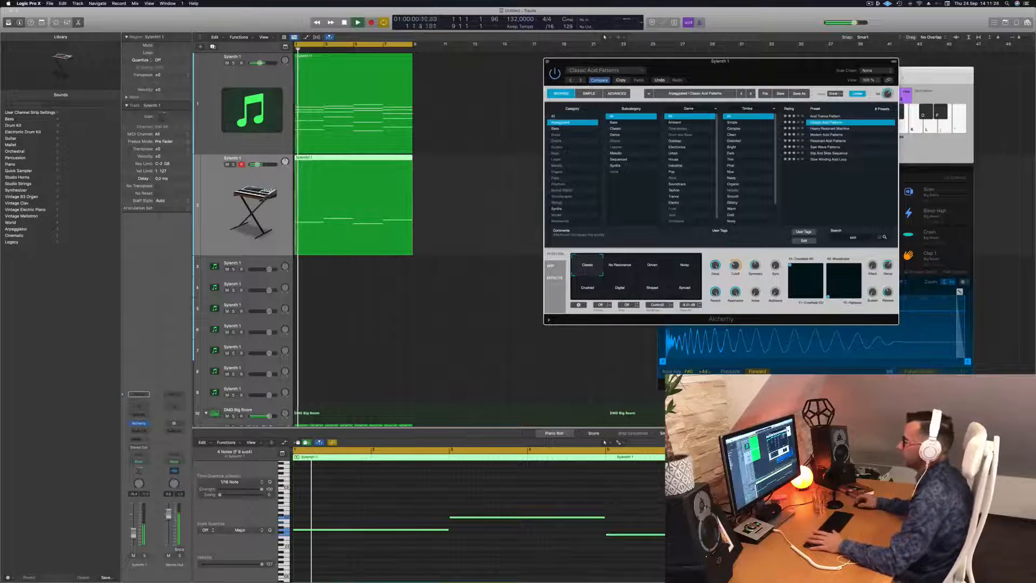
{"action": "left_click", "coordinate": [696, 494]}
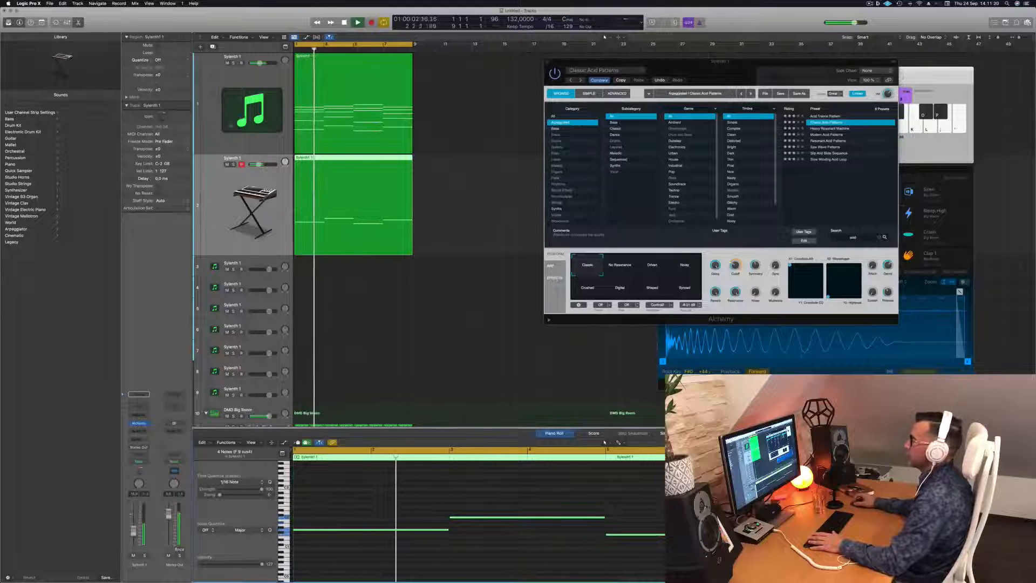
Add a Channel EQ to the Sylenth1 chord track, with a low cut and a dip of about 3 dB near 107 Hz
{"action": "left_click", "coordinate": [264, 76]}
{"action": "key", "text": "space"}
{"action": "key", "text": "space"}
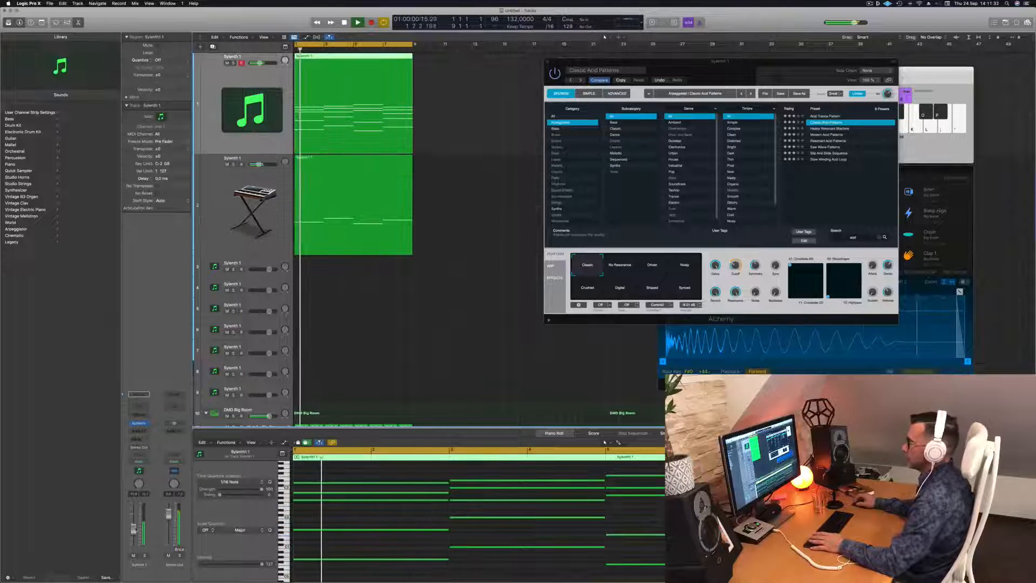
{"action": "left_click", "coordinate": [135, 409]}
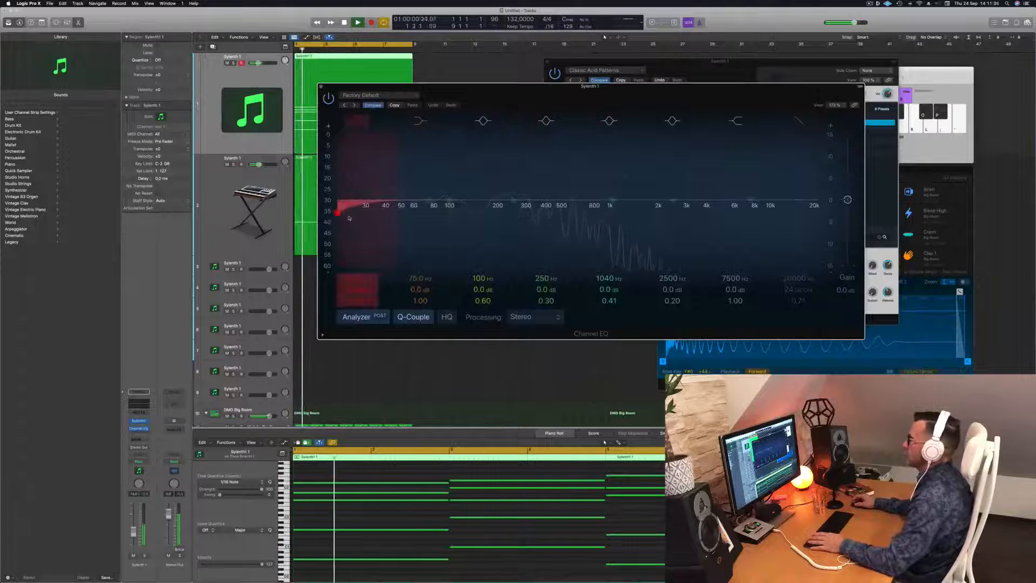
{"action": "left_click_drag", "start_coordinate": [450, 201], "coordinate": [454, 213]}
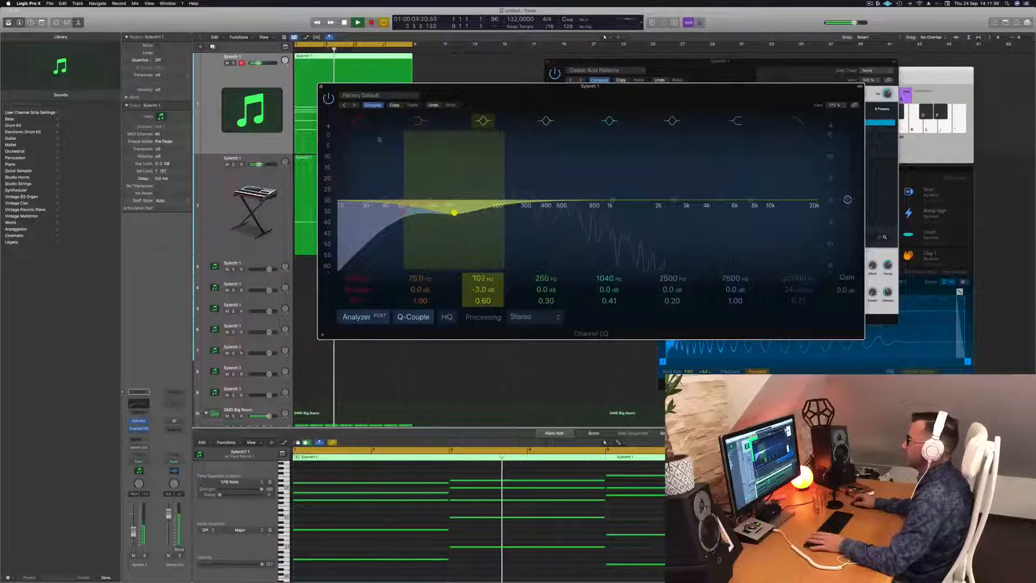
{"action": "left_click_drag", "start_coordinate": [402, 212], "coordinate": [430, 212]}
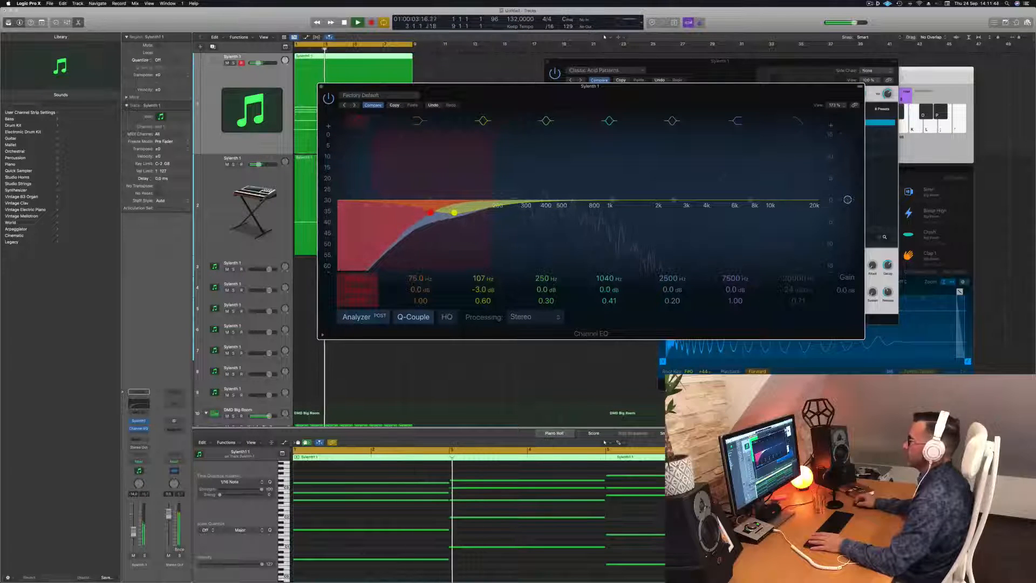
{"action": "left_click", "coordinate": [321, 87]}
Switch the Alchemy track's Classic Acid Patterns preset to the No Resonance variation and play it from the beginning
{"action": "key", "text": "Return"}
{"action": "key", "text": "Down"}
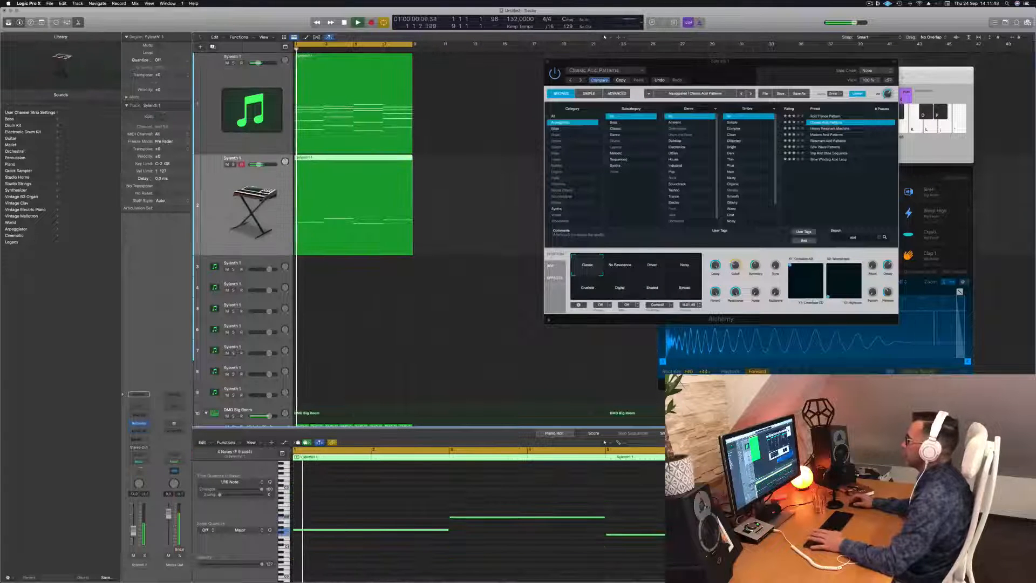
{"action": "key", "text": "space"}
{"action": "left_click_drag", "start_coordinate": [730, 61], "coordinate": [675, 71]}
{"action": "key", "text": "space"}
{"action": "key", "text": "space"}
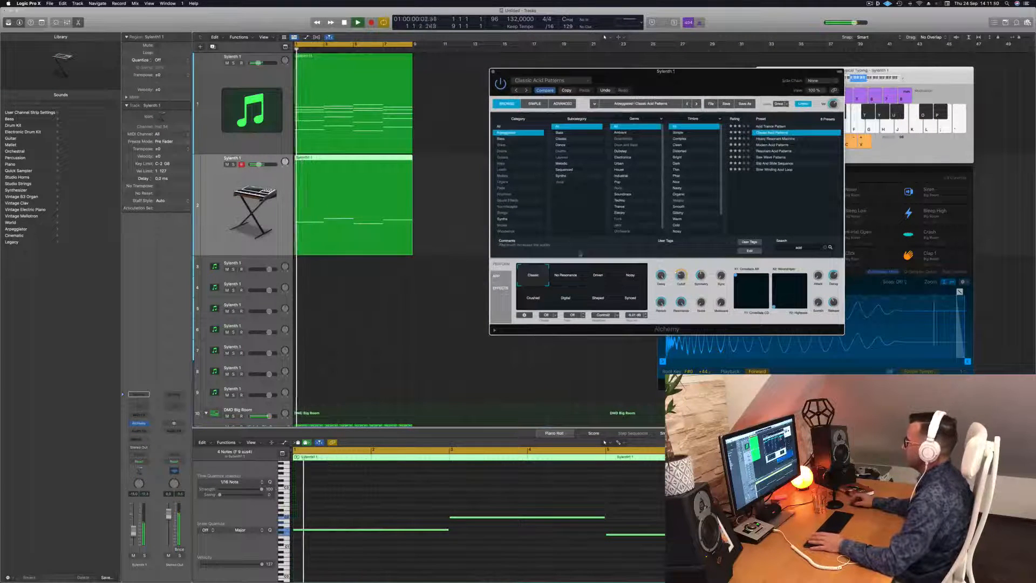
{"action": "left_click", "coordinate": [566, 276]}
{"action": "key", "text": "Return"}
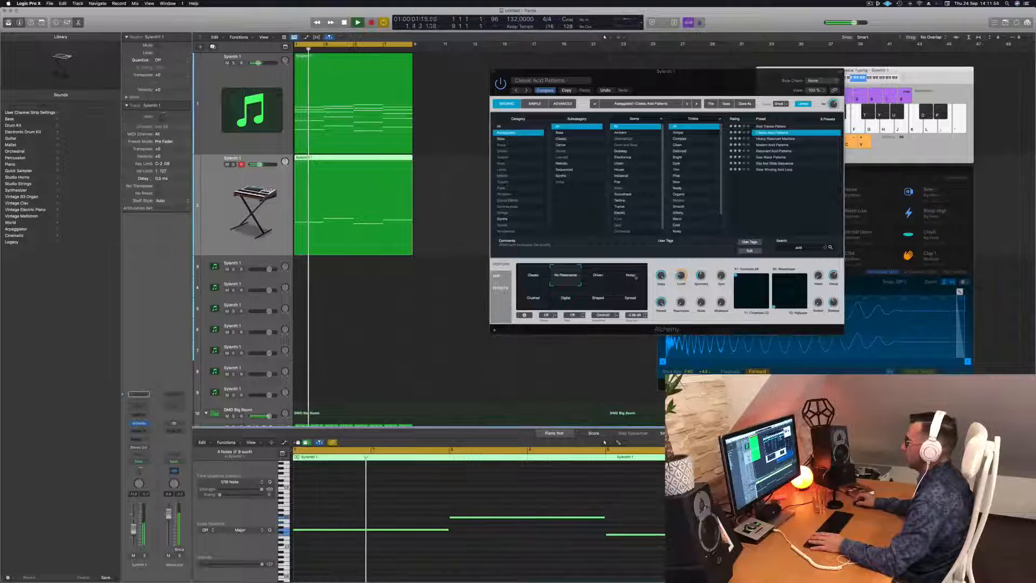
Audition the Driven, Noisy, Crushed, Digital, Shaped and Synced variations in Alchemy, then return to No Resonance
{"action": "left_click", "coordinate": [599, 280]}
{"action": "left_click", "coordinate": [627, 279]}
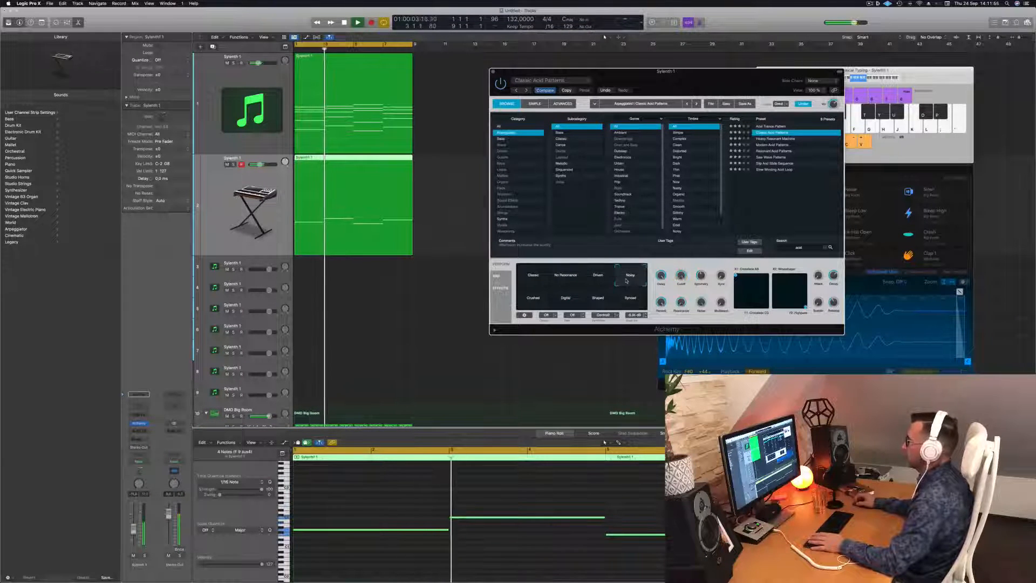
{"action": "left_click", "coordinate": [529, 301]}
{"action": "left_click", "coordinate": [561, 299]}
{"action": "left_click", "coordinate": [593, 298]}
{"action": "left_click", "coordinate": [624, 296]}
{"action": "left_click", "coordinate": [565, 275]}
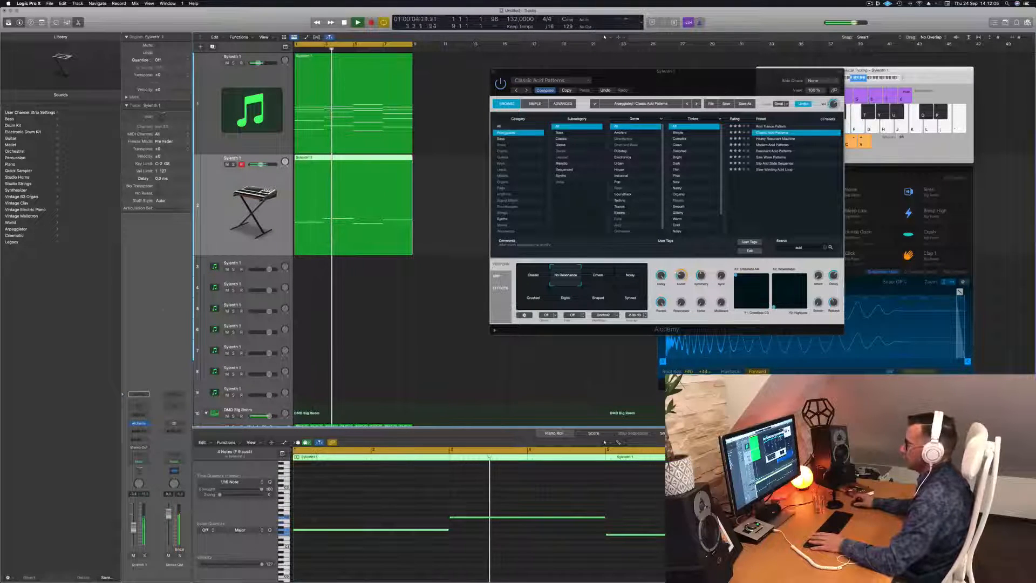
Insert a Channel EQ followed by a stereo Compressor on the Alchemy track
{"action": "key", "text": "space"}
{"action": "left_click", "coordinate": [138, 405]}
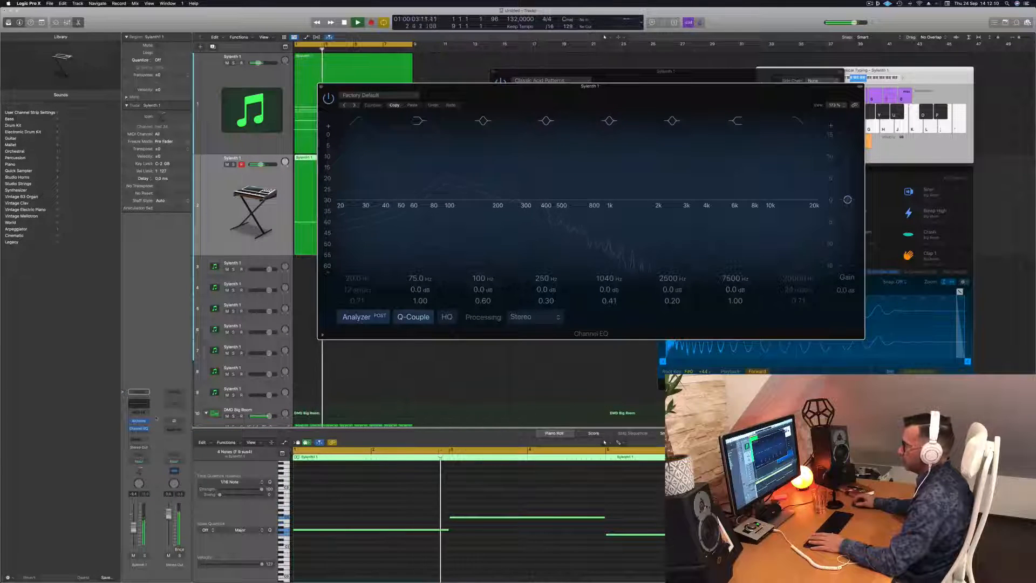
{"action": "left_click", "coordinate": [138, 433]}
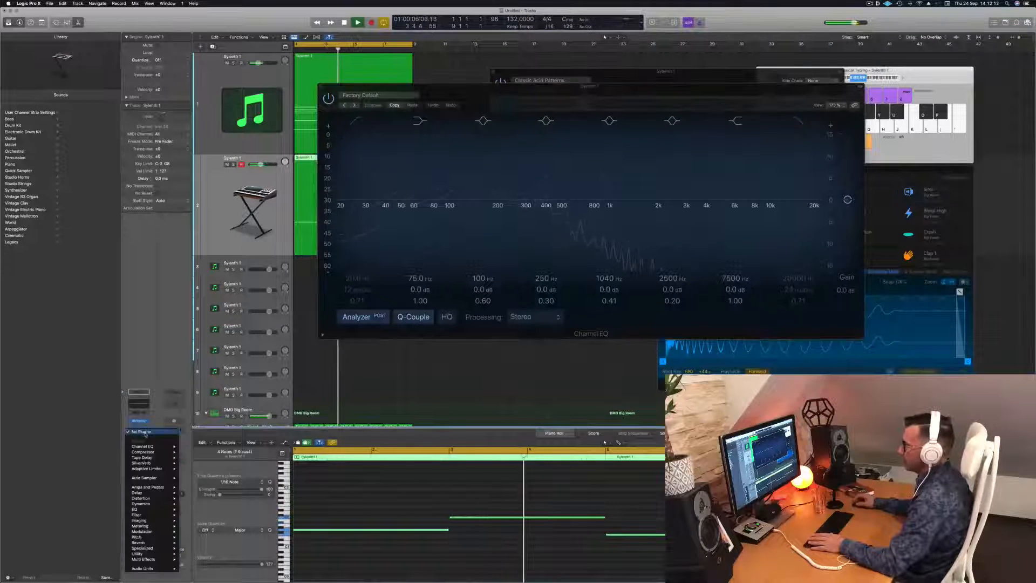
{"action": "mouse_move", "coordinate": [167, 451]}
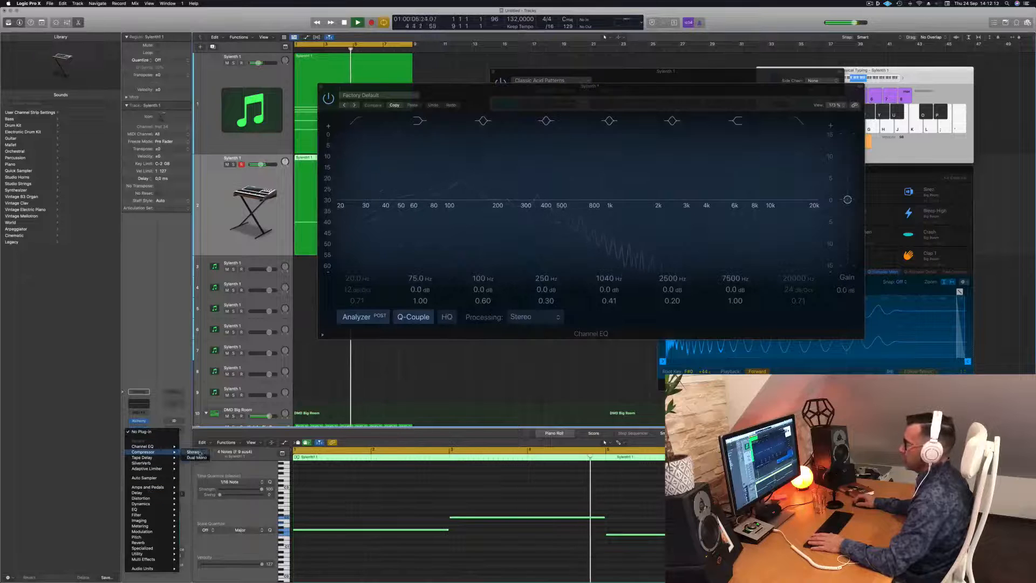
{"action": "left_click", "coordinate": [201, 452]}
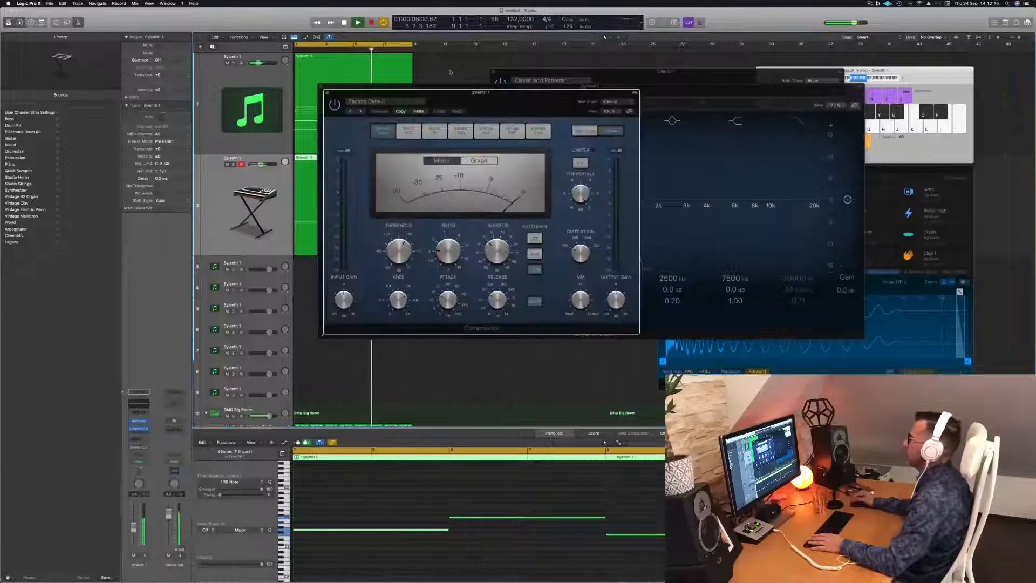
Set the Compressor's side chain to the Kick 1 - Big Room instrument and close the effect windows
{"action": "left_click", "coordinate": [615, 102]}
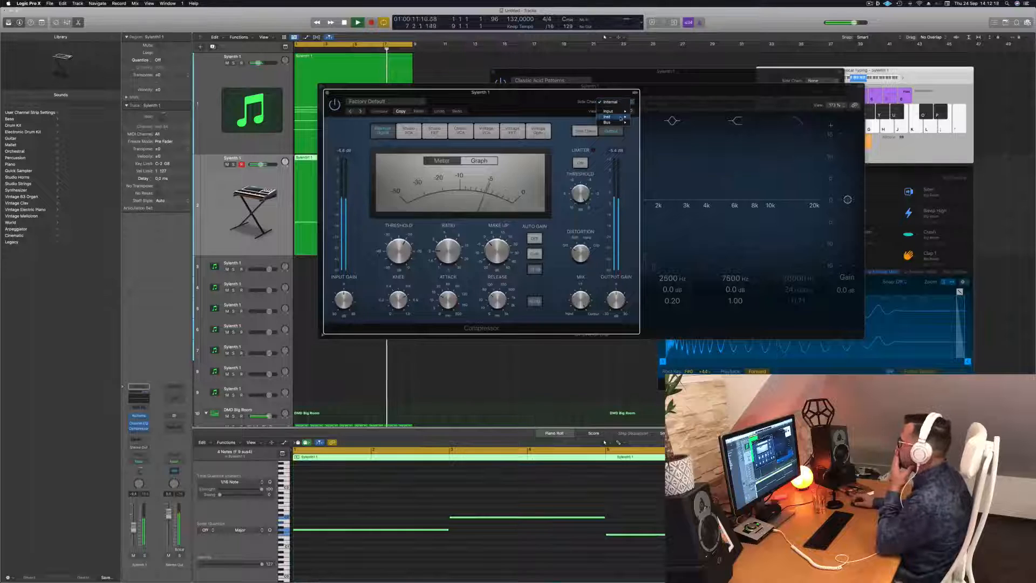
{"action": "mouse_move", "coordinate": [622, 117]}
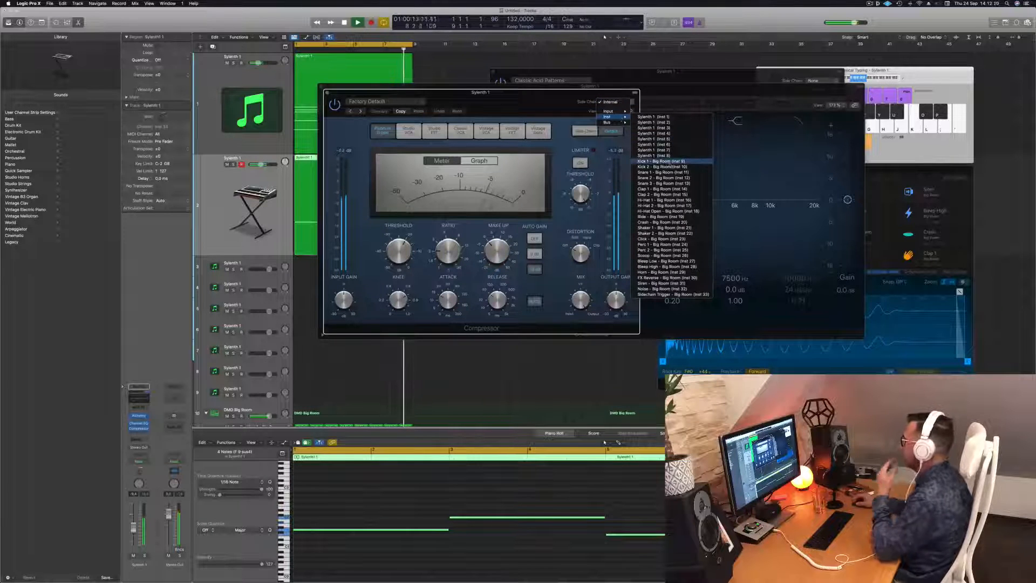
{"action": "left_click", "coordinate": [670, 160]}
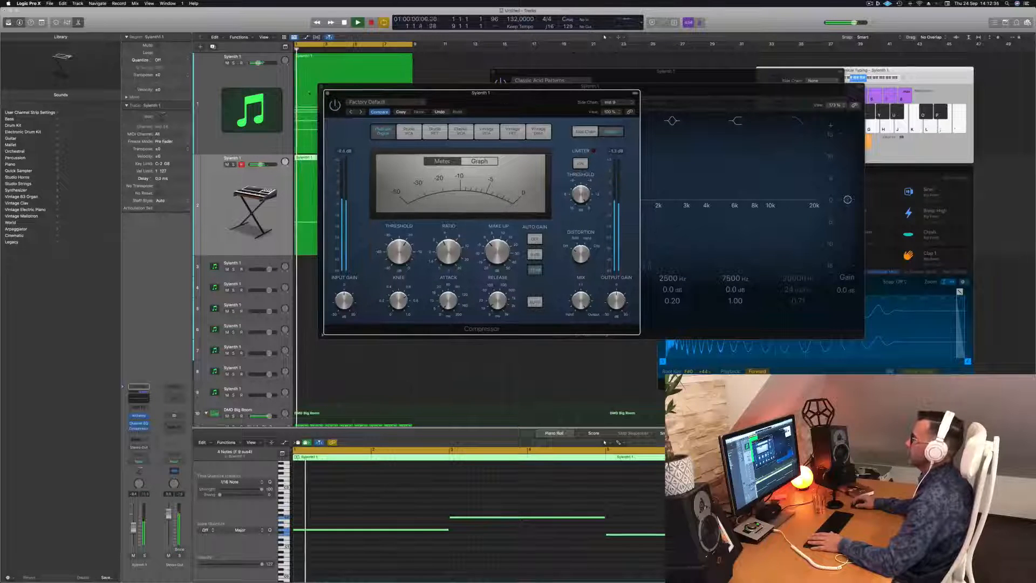
{"action": "left_click", "coordinate": [328, 93]}
{"action": "left_click_drag", "start_coordinate": [331, 84], "coordinate": [359, 94]}
{"action": "left_click", "coordinate": [350, 96]}
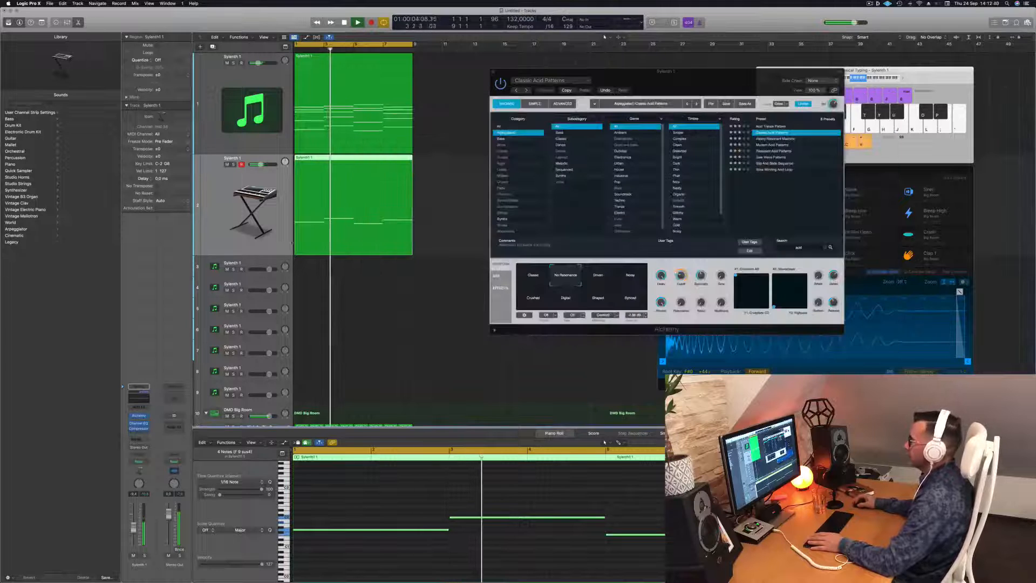
Fine-tune the Cutoff of the Alchemy sound during playback and close the instrument
{"action": "key", "text": "Return"}
{"action": "mouse_move", "coordinate": [681, 276]}
{"action": "left_mouse_down"}
{"action": "mouse_move", "coordinate": [685, 257]}
{"action": "mouse_move", "coordinate": [685, 272]}
{"action": "left_mouse_up"}
{"action": "left_click_drag", "start_coordinate": [631, 71], "coordinate": [606, 68]}
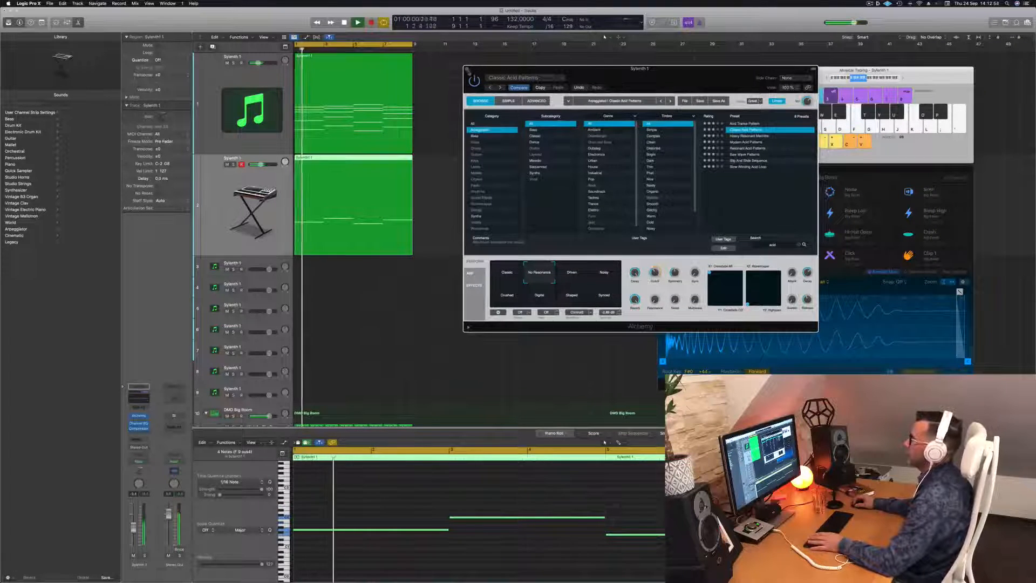
{"action": "key", "text": "super+w"}
Copy the Sylenth1 chord region from the first track to the start of the third track
{"action": "scroll", "coordinate": [466, 232], "scroll_direction": "down", "scroll_amount": 4}
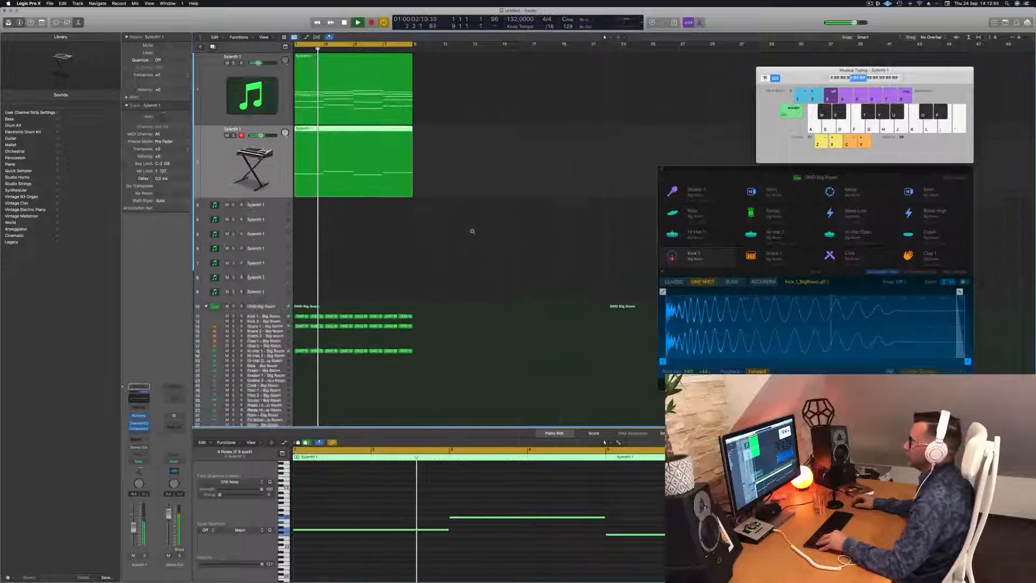
{"action": "left_click", "coordinate": [326, 62]}
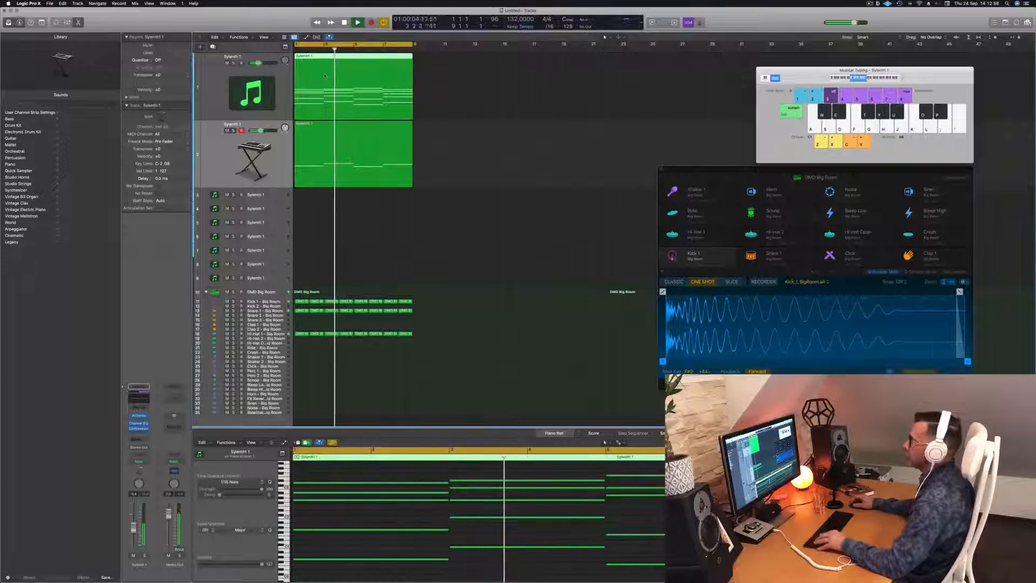
{"action": "left_click_drag", "start_coordinate": [325, 62], "coordinate": [331, 193]}
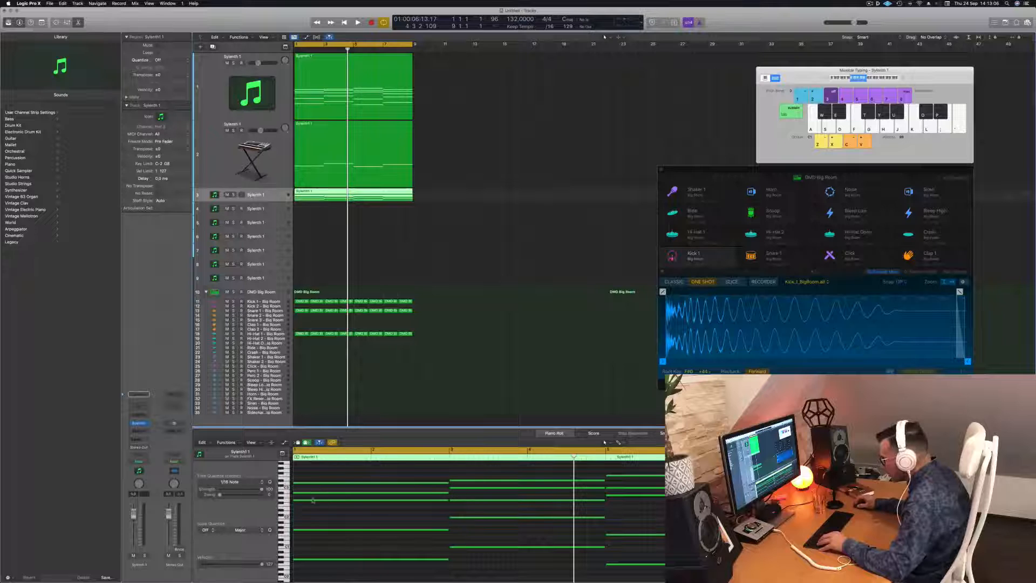
Select all notes in the copied chord region and shorten them to very short stabs
{"action": "key", "text": "space"}
{"action": "scroll", "coordinate": [391, 523], "scroll_direction": "left", "scroll_amount": 3}
{"action": "left_click_drag", "start_coordinate": [365, 469], "coordinate": [675, 573]}
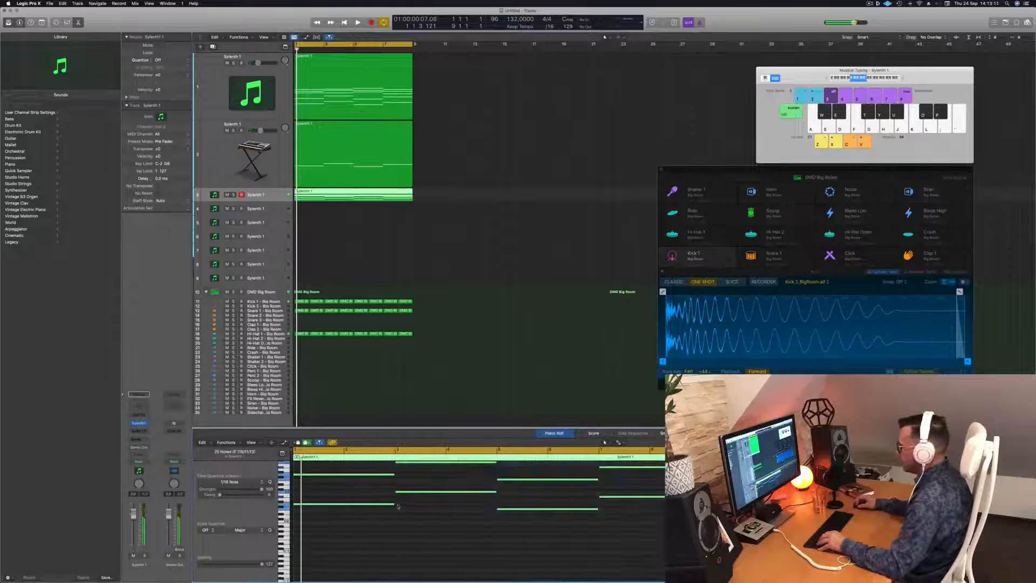
{"action": "left_click_drag", "start_coordinate": [394, 505], "coordinate": [305, 506]}
{"action": "scroll", "coordinate": [337, 508], "scroll_direction": "right", "scroll_amount": 3}
{"action": "scroll", "coordinate": [340, 508], "scroll_direction": "left", "scroll_amount": 2}
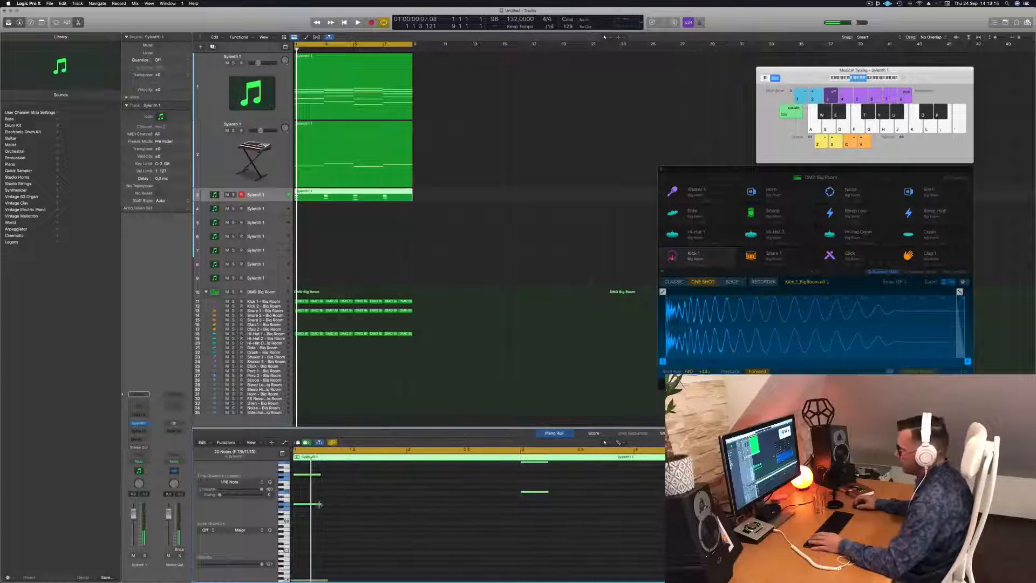
{"action": "left_click_drag", "start_coordinate": [321, 504], "coordinate": [304, 509]}
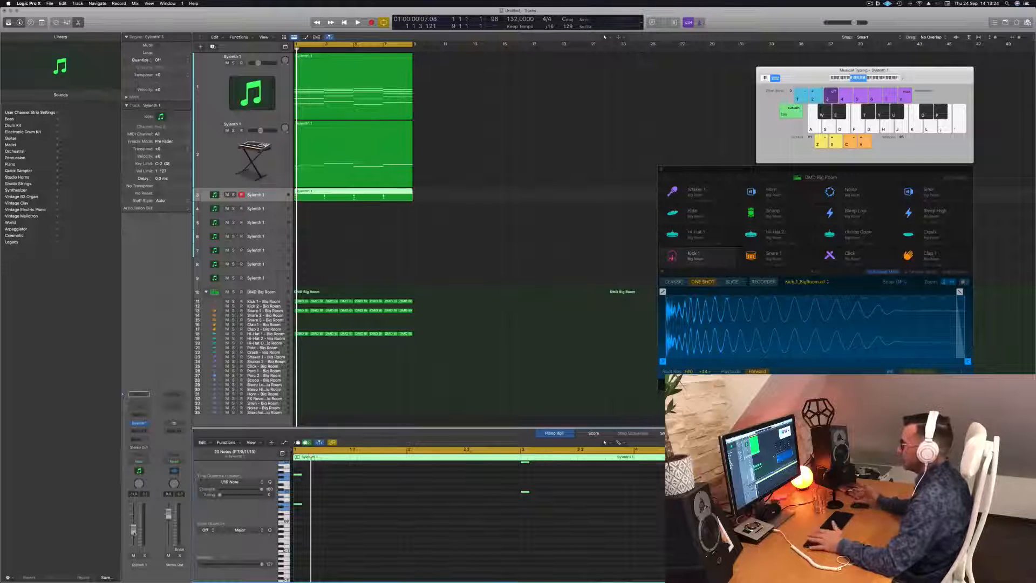
Play back the shortened stabs and open the Sylenth1 instrument on the third track
{"action": "key", "text": "space"}
{"action": "key", "text": "space"}
{"action": "key", "text": "space"}
{"action": "left_click", "coordinate": [282, 194]}
{"action": "left_click", "coordinate": [138, 423]}
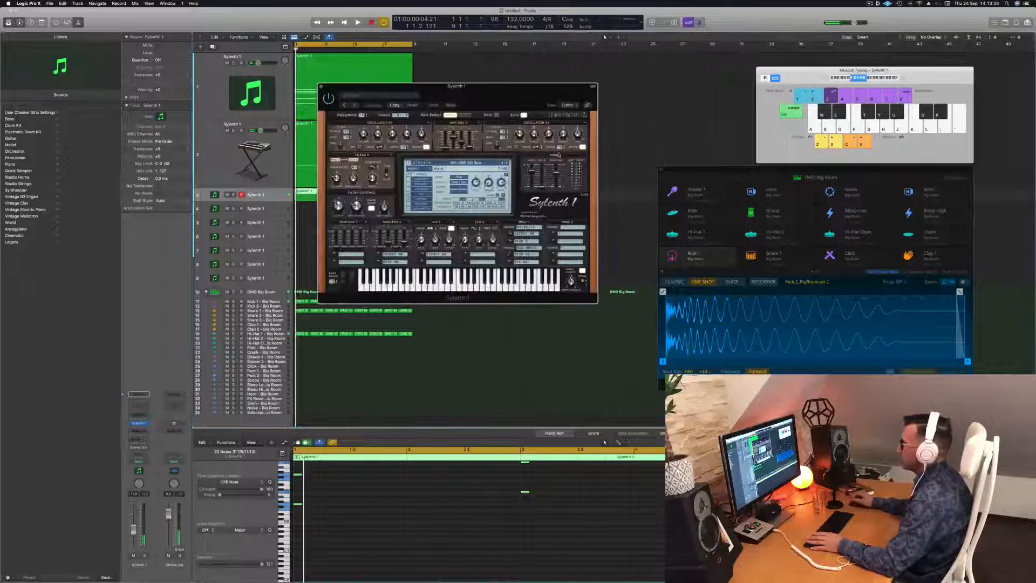
{"action": "left_click_drag", "start_coordinate": [495, 102], "coordinate": [518, 99]}
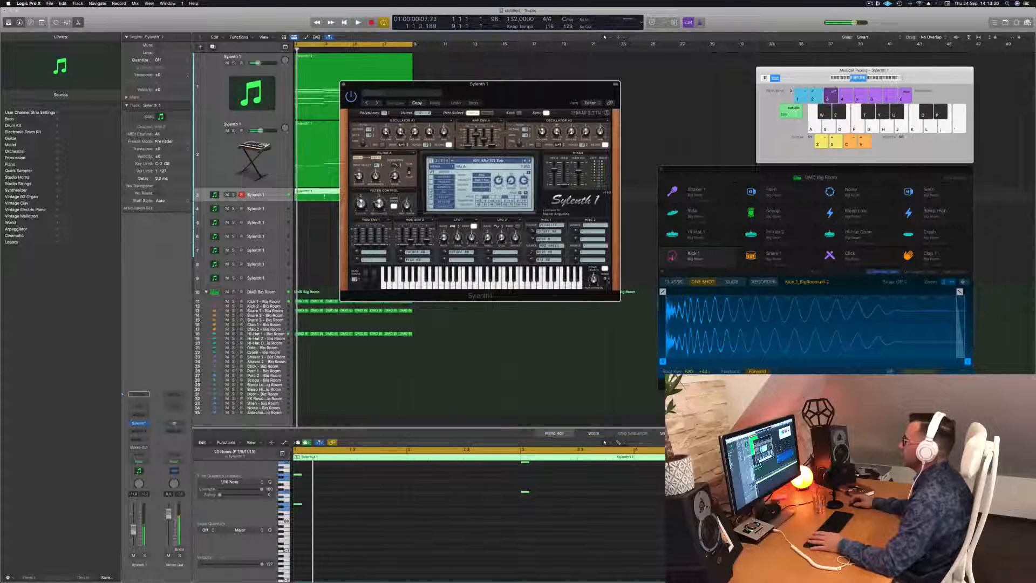
Load a different factory sound bank in the third track's Sylenth1
{"action": "left_click", "coordinate": [485, 161]}
{"action": "left_click", "coordinate": [436, 160]}
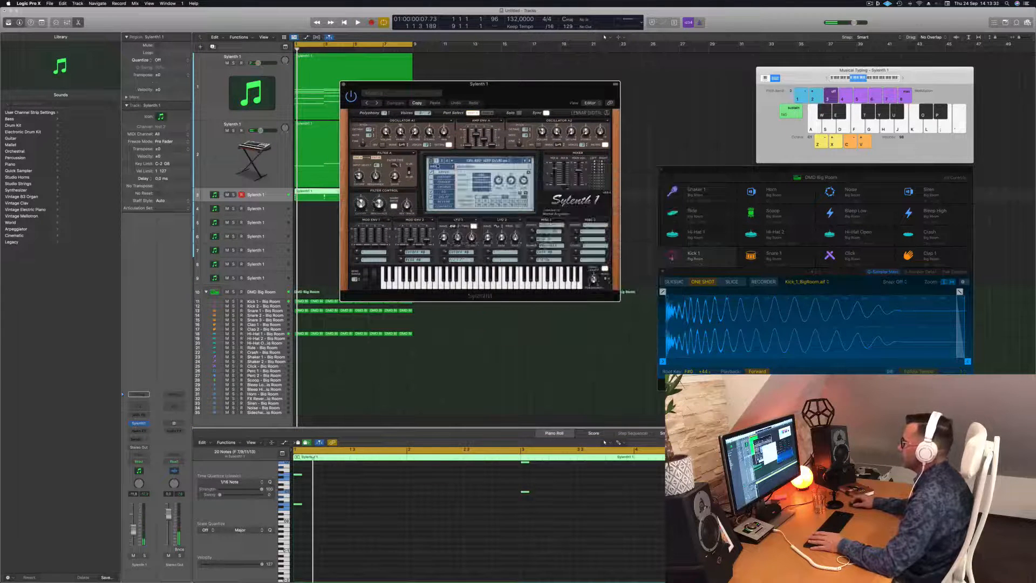
{"action": "left_click", "coordinate": [436, 166]}
{"action": "mouse_move", "coordinate": [447, 177]}
{"action": "mouse_move", "coordinate": [511, 179]}
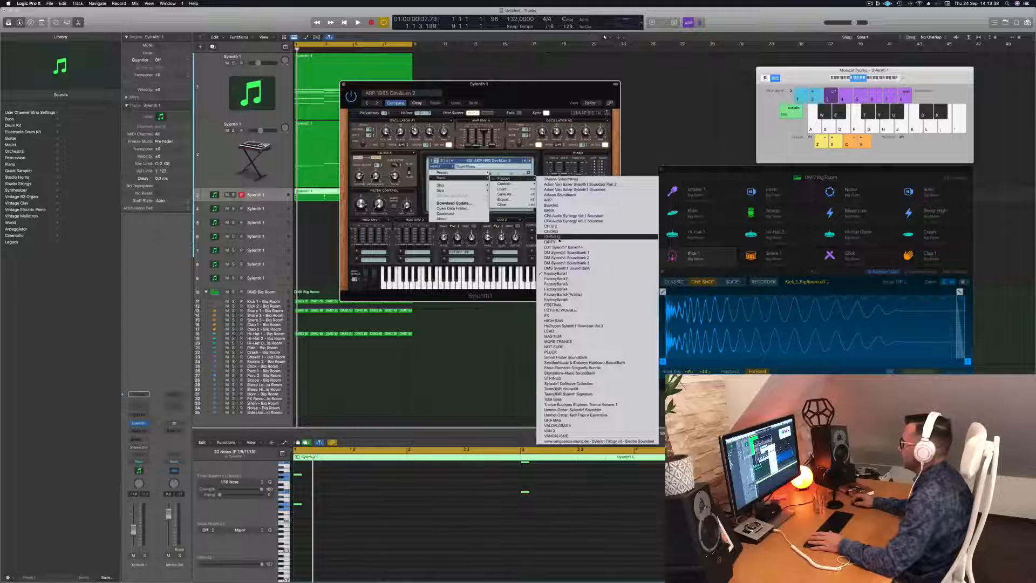
{"action": "left_click", "coordinate": [560, 238]}
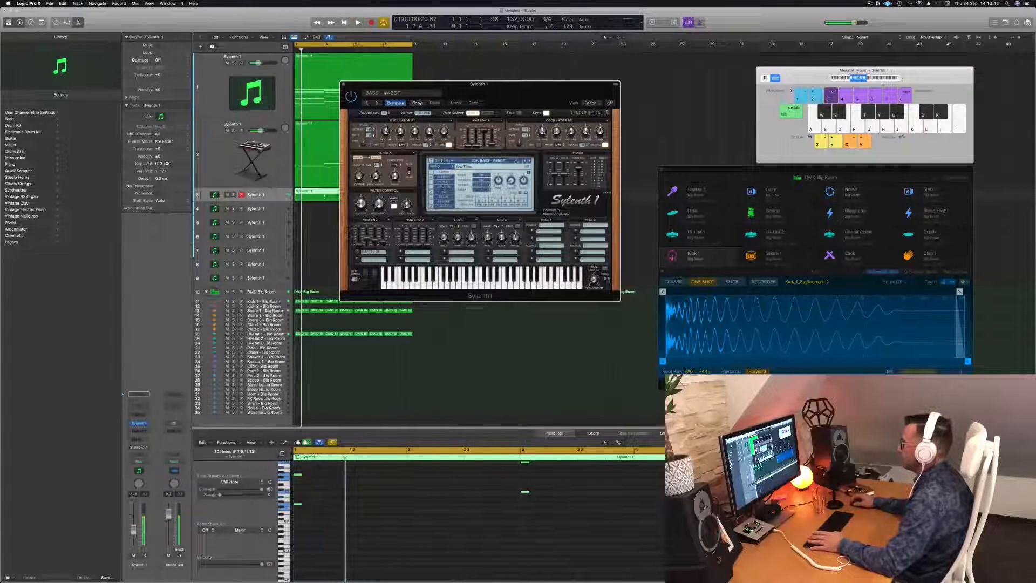
Load lead preset 027 from the new Sylenth1 bank and play the stabs with it
{"action": "left_click", "coordinate": [489, 161]}
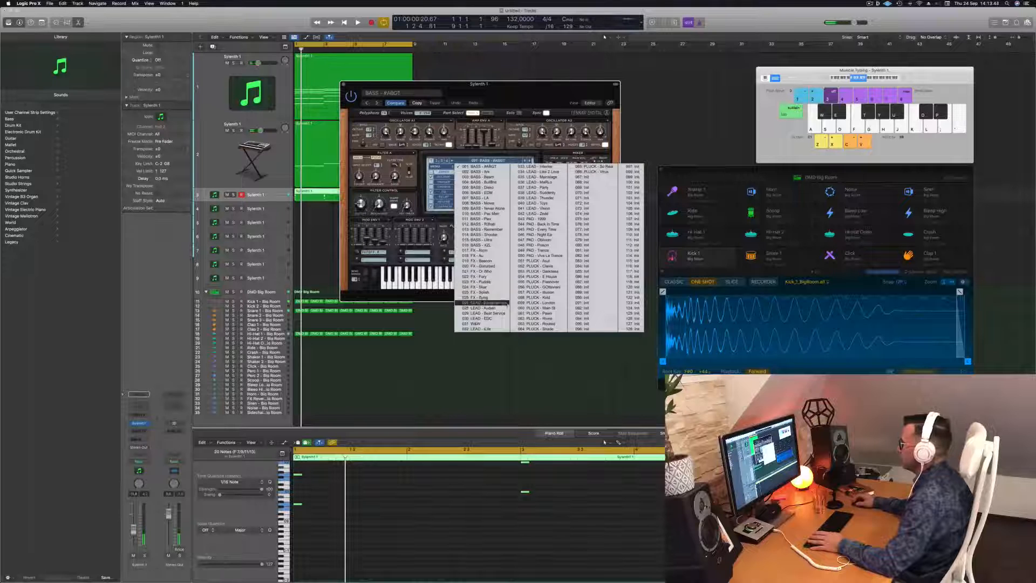
{"action": "left_click", "coordinate": [506, 304]}
{"action": "left_click_drag", "start_coordinate": [480, 84], "coordinate": [512, 75]}
{"action": "key", "text": "space"}
{"action": "key", "text": "space"}
{"action": "key", "text": "space"}
Raise the third track's volume slightly and play the stabs again
{"action": "left_click_drag", "start_coordinate": [134, 530], "coordinate": [133, 522]}
{"action": "left_click", "coordinate": [361, 504]}
{"action": "key", "text": "space"}
{"action": "key", "text": "space"}
{"action": "scroll", "coordinate": [362, 505], "scroll_direction": "up", "scroll_amount": 5}
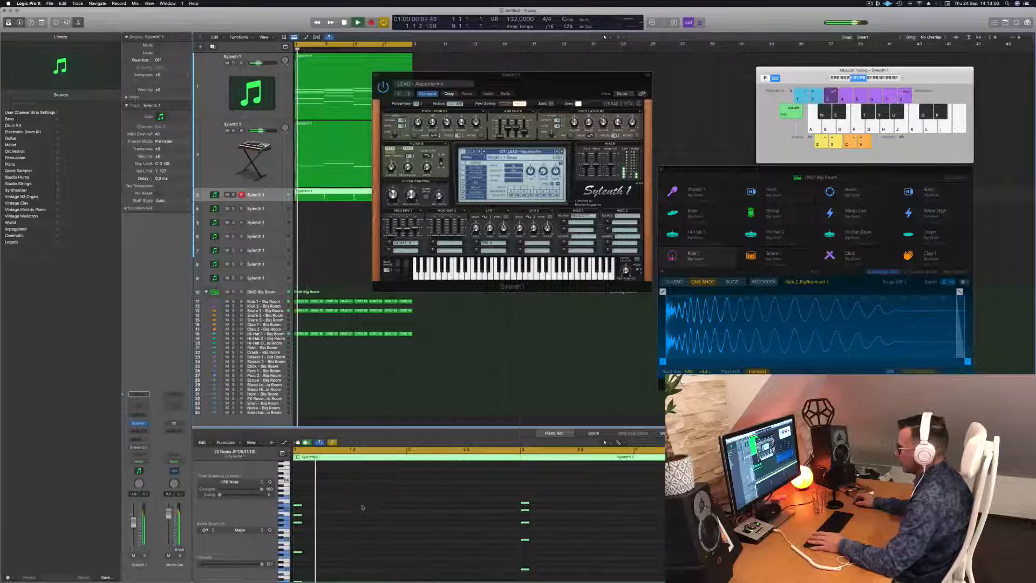
{"action": "key", "text": "space"}
{"action": "key", "text": "space"}
Step forward through the Sylenth1 lead presets to the one after LEAD - EDC, playing the stabs with each
{"action": "left_click", "coordinate": [561, 152]}
{"action": "key", "text": "space"}
{"action": "key", "text": "space"}
{"action": "left_click", "coordinate": [548, 513]}
{"action": "key", "text": "space"}
{"action": "key", "text": "space"}
{"action": "left_click", "coordinate": [563, 151]}
{"action": "key", "text": "space"}
{"action": "left_click", "coordinate": [563, 151]}
{"action": "key", "text": "space"}
{"action": "key", "text": "space"}
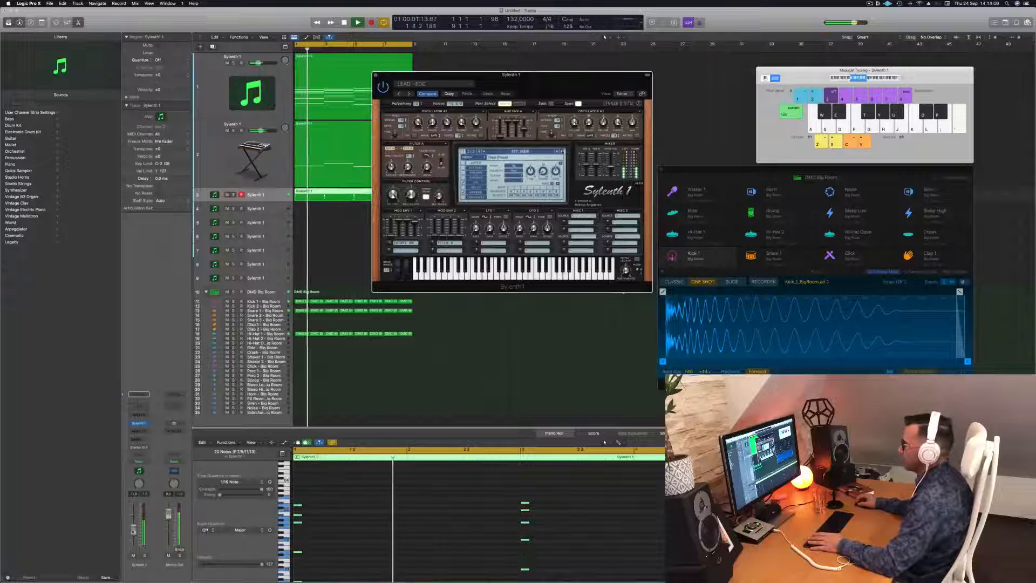
{"action": "key", "text": "space"}
{"action": "key", "text": "space"}
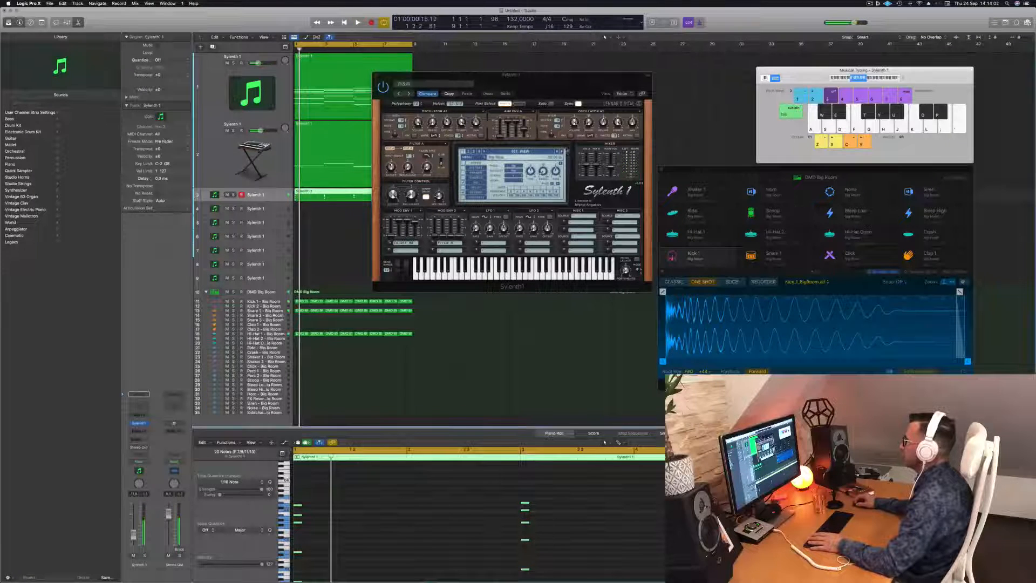
Step further through the third track's Sylenth1 presets with the stabs playing, past LEAD - Vision to the lead after the pad, and close Sylenth1
{"action": "left_click", "coordinate": [563, 152]}
{"action": "key", "text": "space"}
{"action": "key", "text": "space"}
{"action": "left_click", "coordinate": [562, 151]}
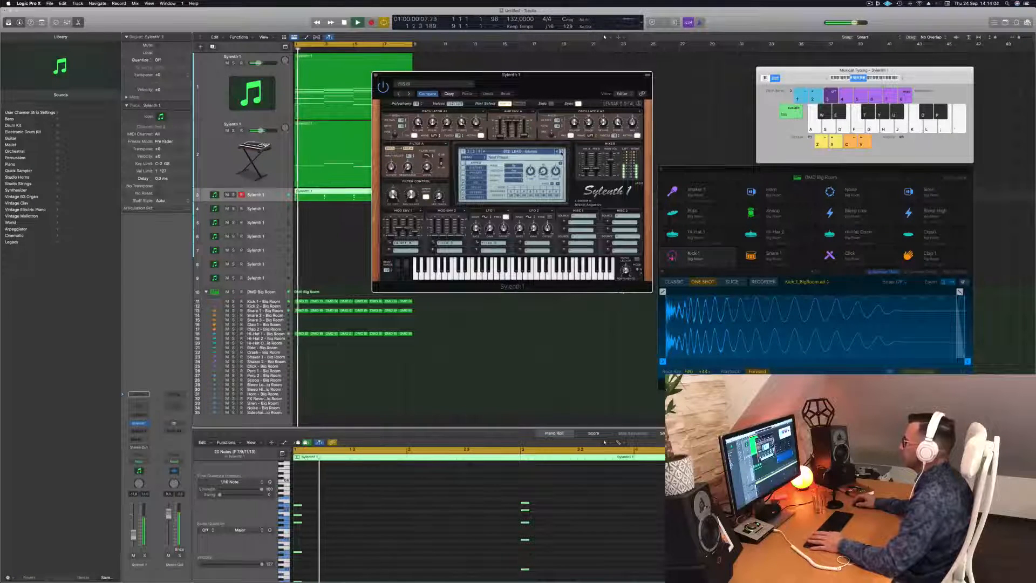
{"action": "left_click", "coordinate": [562, 152]}
{"action": "left_click", "coordinate": [562, 151]}
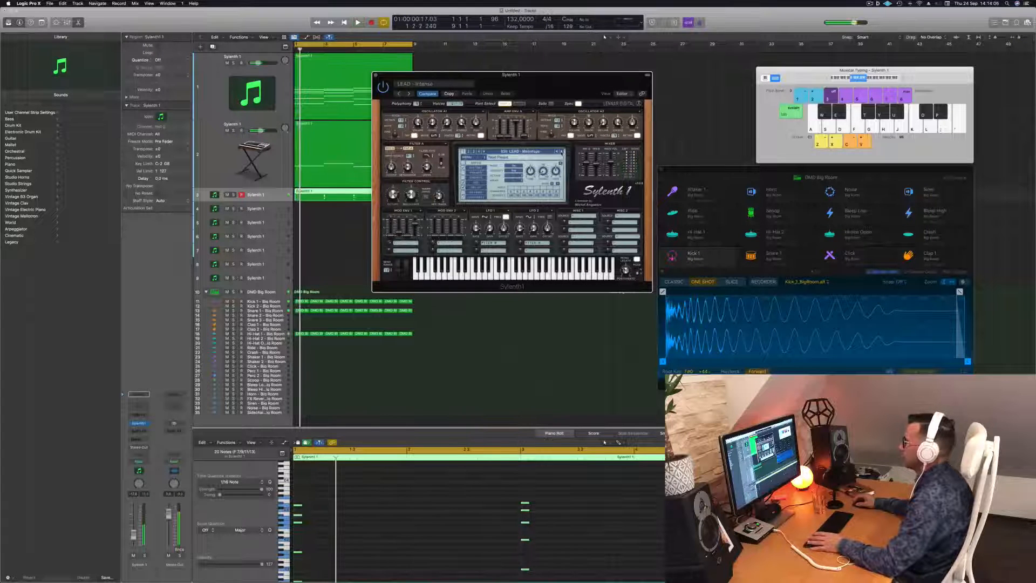
{"action": "left_click", "coordinate": [562, 152]}
{"action": "left_click", "coordinate": [561, 152]}
{"action": "left_click", "coordinate": [561, 152]}
{"action": "left_click", "coordinate": [562, 151]}
{"action": "left_click", "coordinate": [562, 151]}
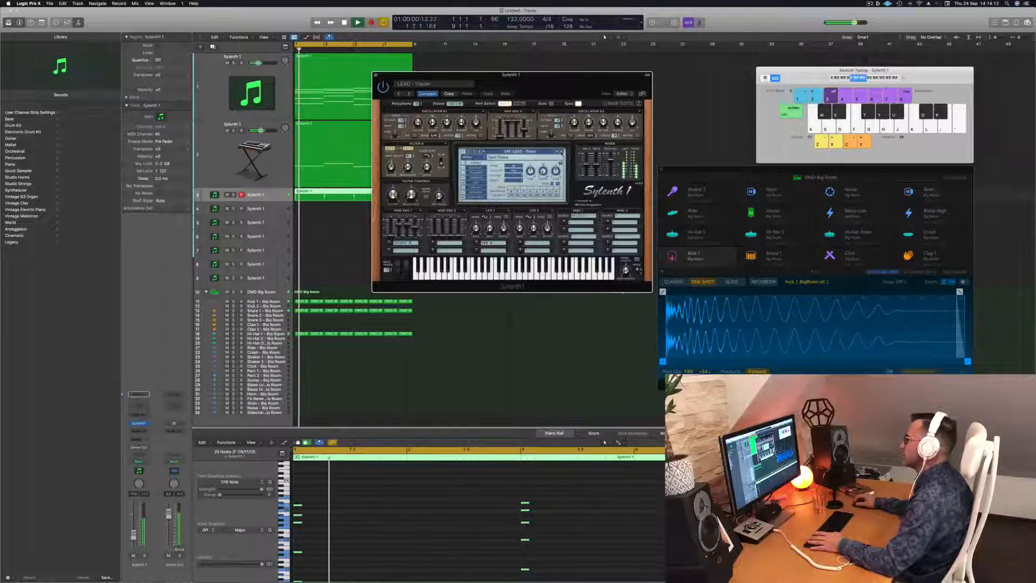
{"action": "left_click", "coordinate": [562, 152]}
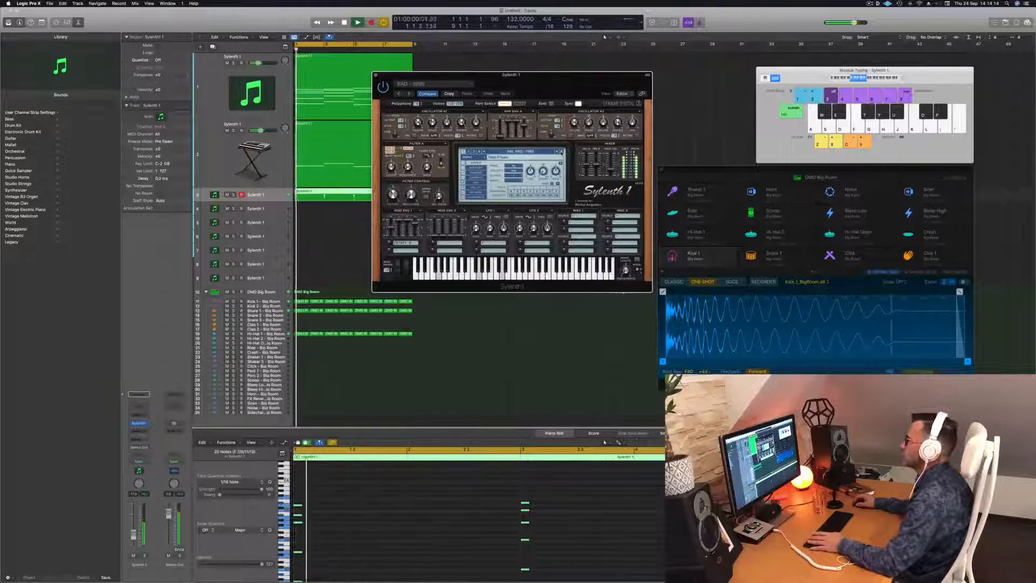
{"action": "left_click", "coordinate": [562, 152]}
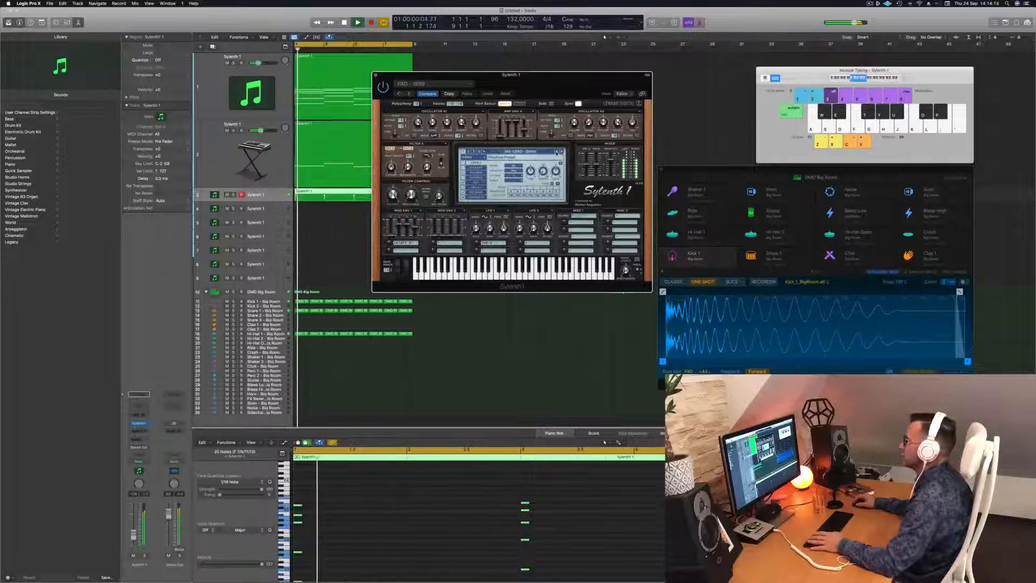
{"action": "left_click_drag", "start_coordinate": [541, 77], "coordinate": [571, 76]}
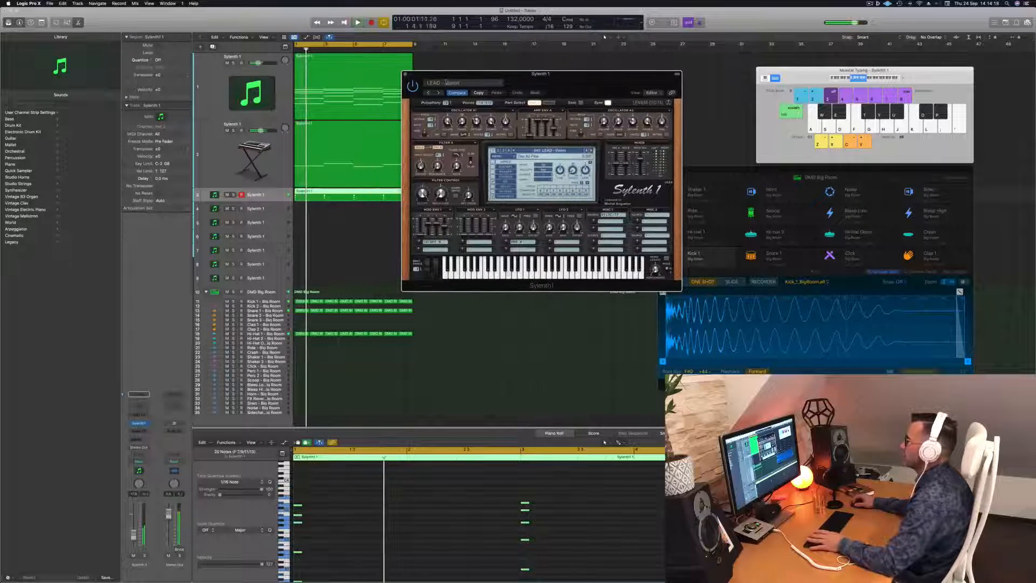
{"action": "left_click", "coordinate": [406, 74]}
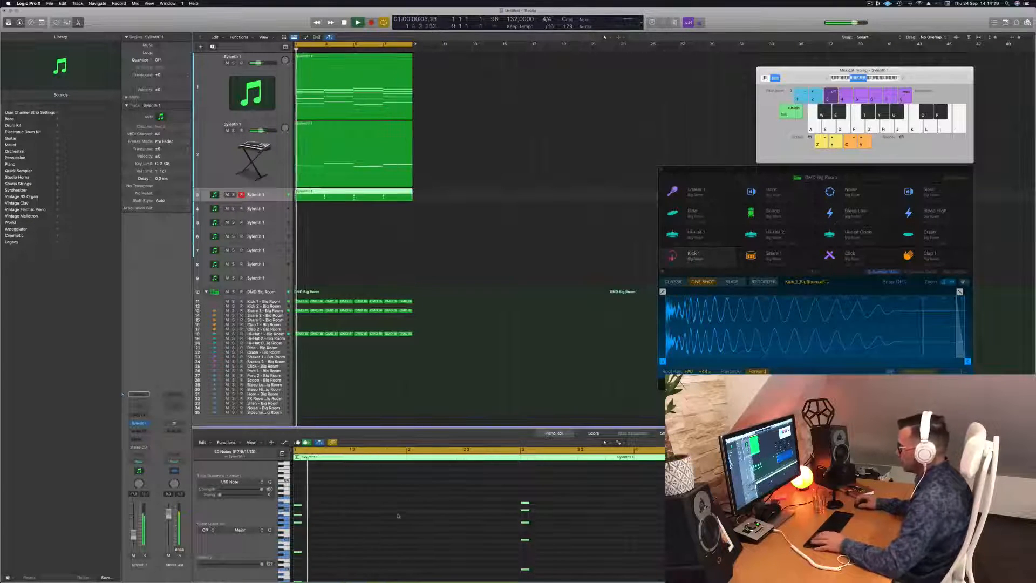
Copy each chord's stab three times in the third track's region to form a four-stab rhythm, and play the loop
{"action": "left_click_drag", "start_coordinate": [300, 507], "coordinate": [321, 507]}
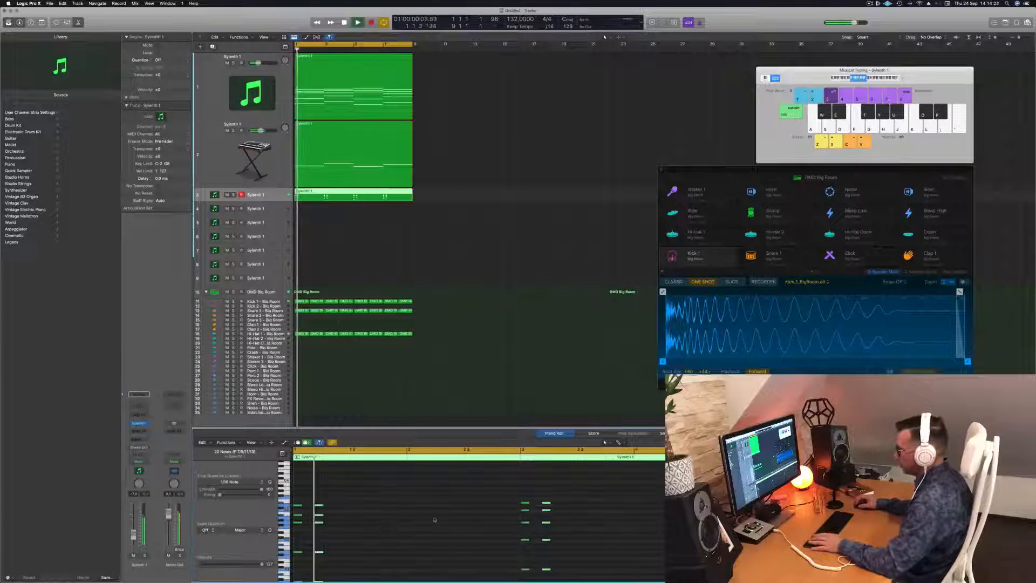
{"action": "left_click_drag", "start_coordinate": [320, 507], "coordinate": [334, 508]}
{"action": "key", "text": "space"}
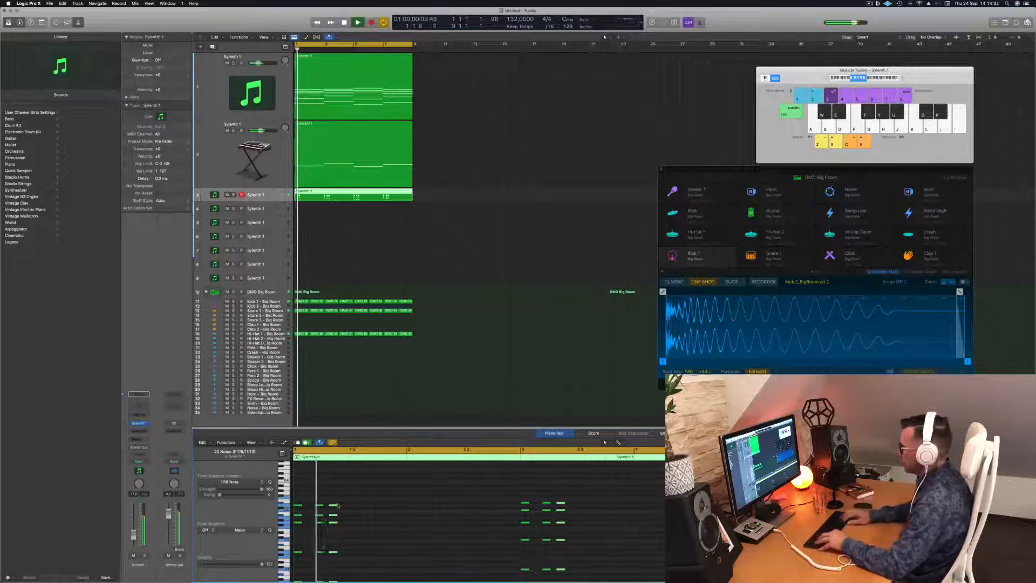
{"action": "left_click_drag", "start_coordinate": [336, 504], "coordinate": [354, 506]}
{"action": "key", "text": "space"}
{"action": "key", "text": "space"}
{"action": "key", "text": "space"}
{"action": "key", "text": "space"}
{"action": "key", "text": "space"}
{"action": "key", "text": "space"}
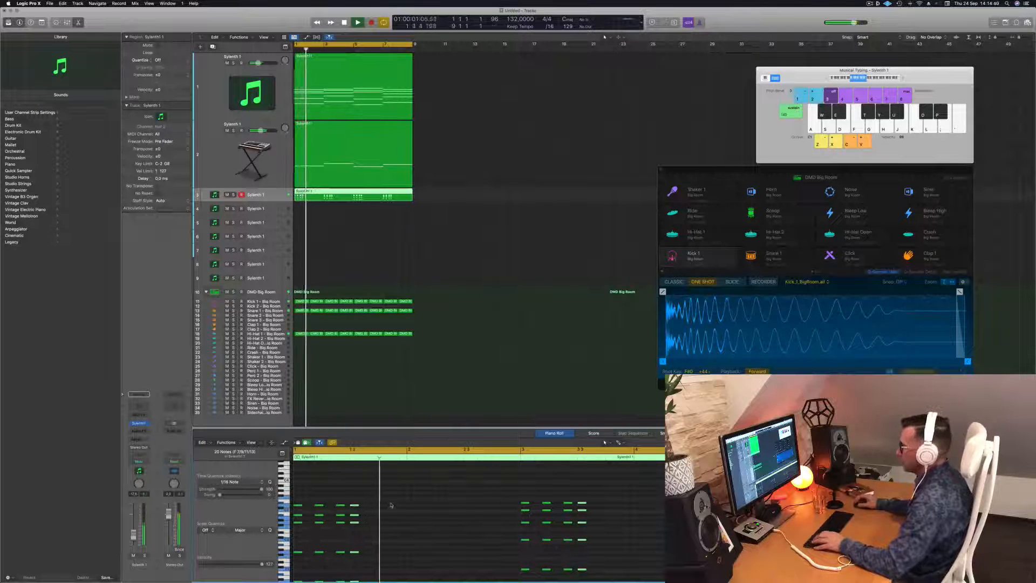
Try the fourth stab of each chord one sixteenth note later, listen, and move it back
{"action": "key", "text": "space"}
{"action": "key", "text": "space"}
{"action": "key", "text": "alt+Right"}
{"action": "key", "text": "space"}
{"action": "key", "text": "space"}
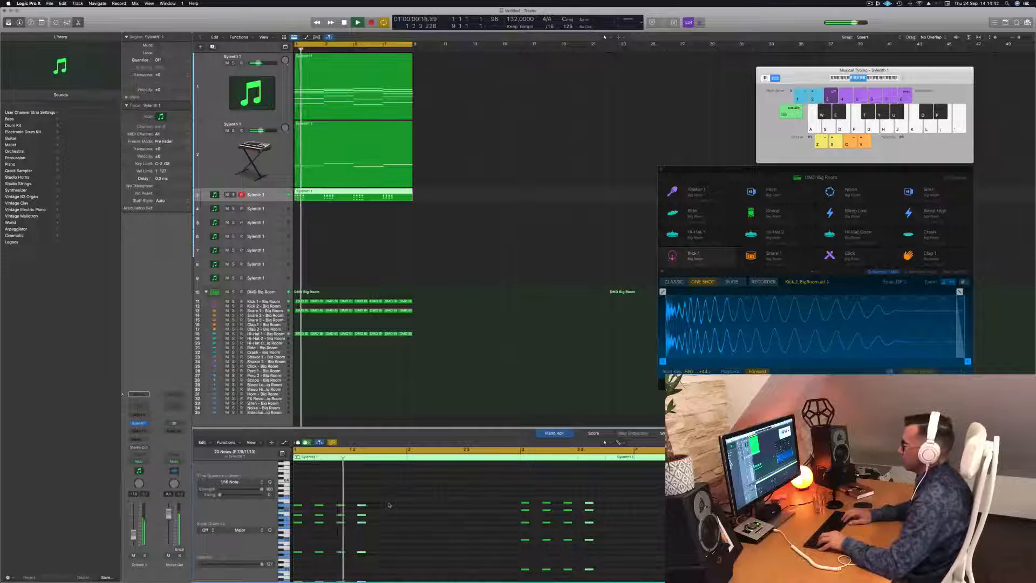
{"action": "key", "text": "space"}
{"action": "key", "text": "space"}
{"action": "key", "text": "alt+Left"}
{"action": "key", "text": "space"}
{"action": "key", "text": "space"}
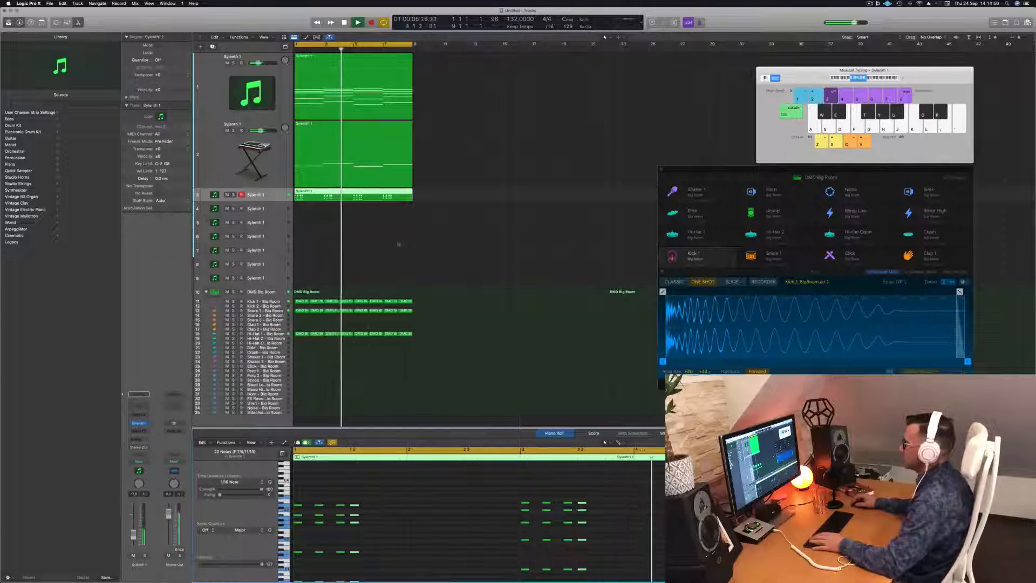
Replay the loop from the start and nudge the fourth stab of each chord one sixteenth note later
{"action": "scroll", "coordinate": [395, 242], "scroll_direction": "left", "scroll_amount": 2}
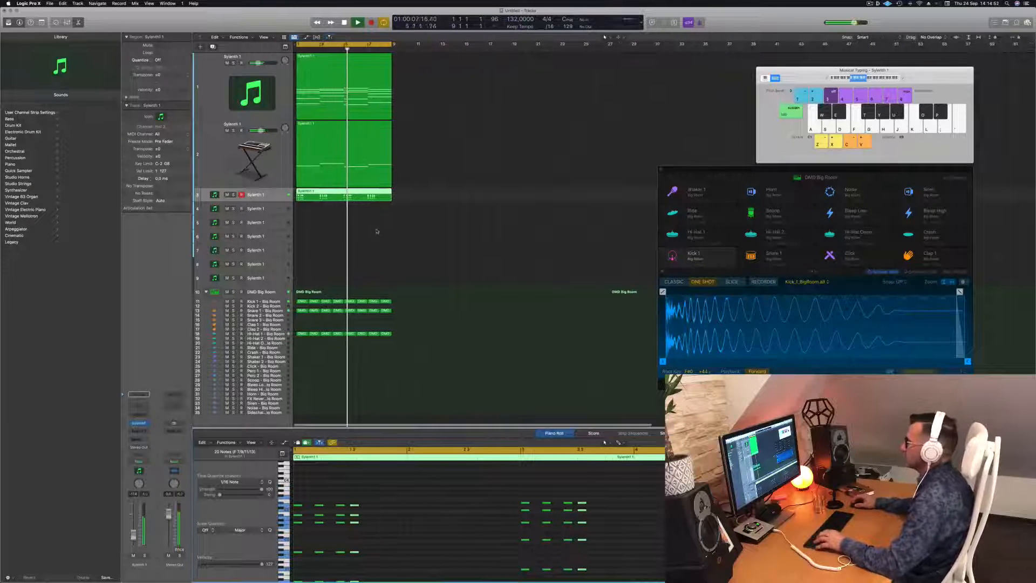
{"action": "key", "text": "Return"}
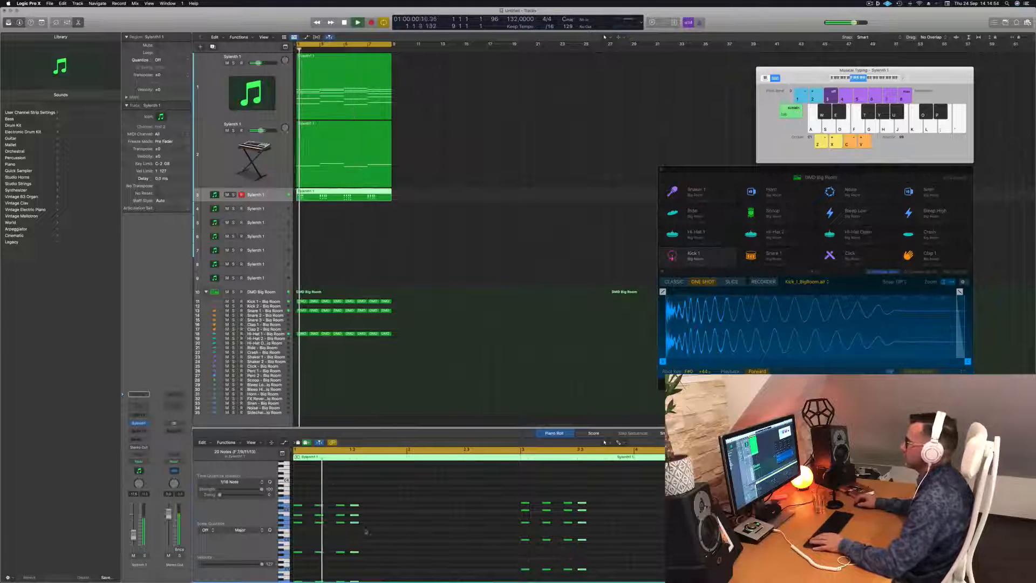
{"action": "key", "text": "space"}
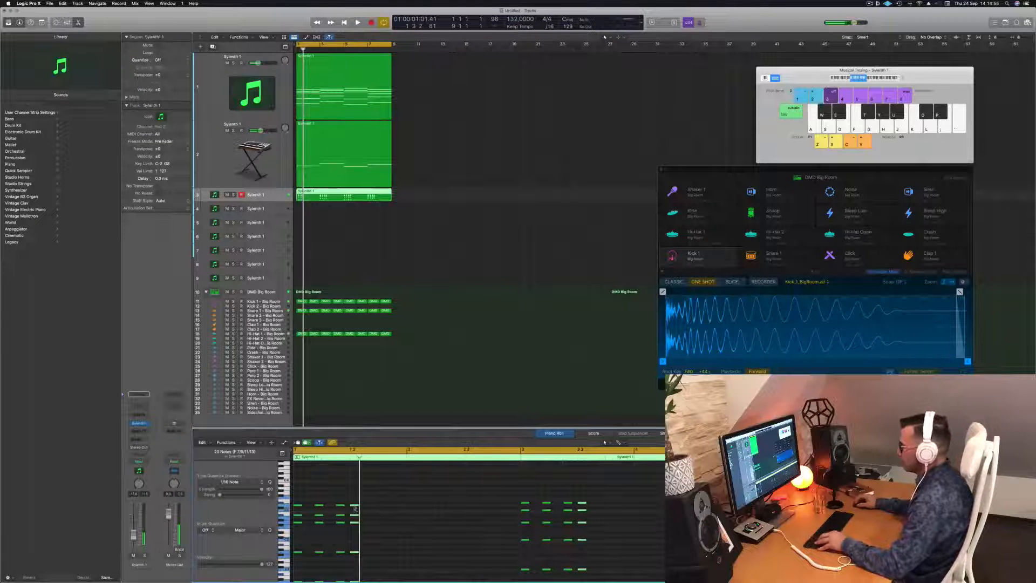
{"action": "key", "text": "alt+Right"}
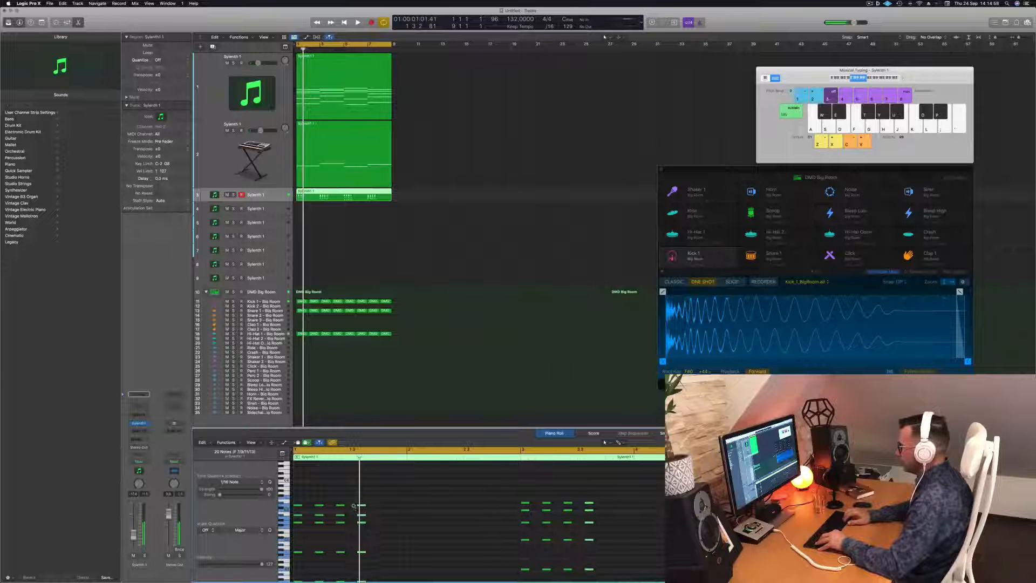
Try the fourth stab of each chord at even later positions during playback, and undo those extra nudges
{"action": "key", "text": "Return"}
{"action": "key", "text": "space"}
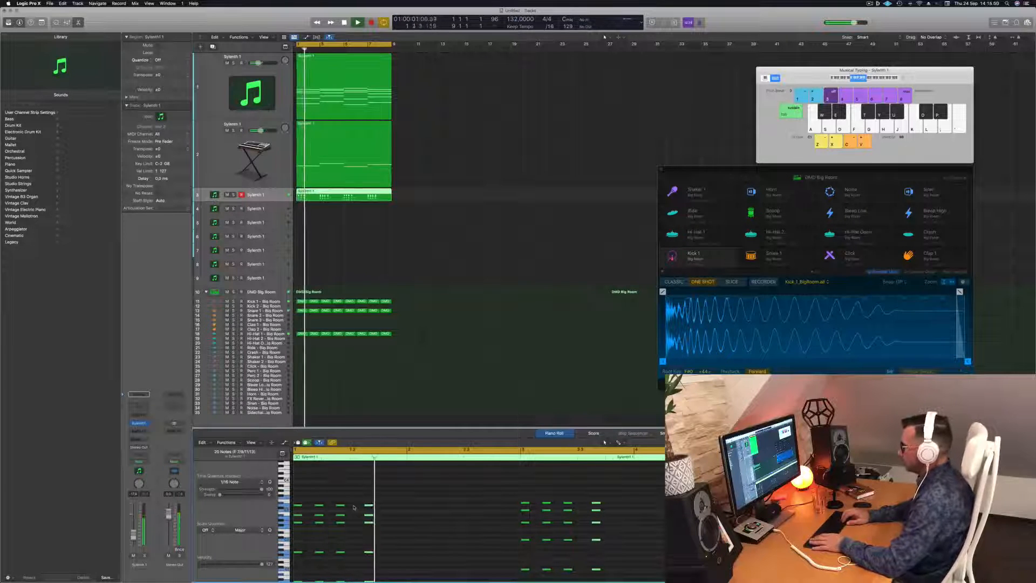
{"action": "key", "text": "alt+Right"}
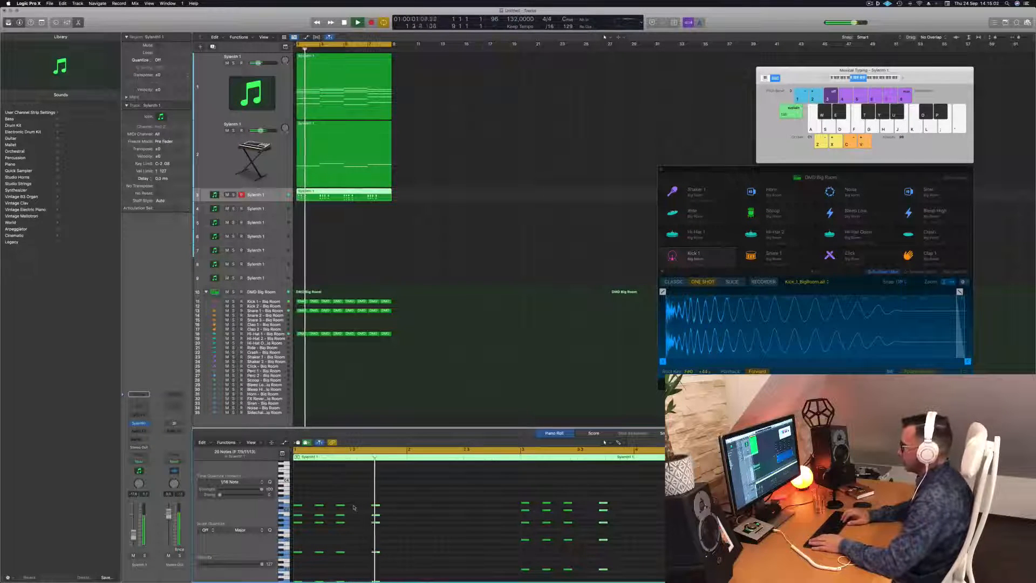
{"action": "key", "text": "Return"}
{"action": "key", "text": "Left"}
{"action": "key", "text": "z"}
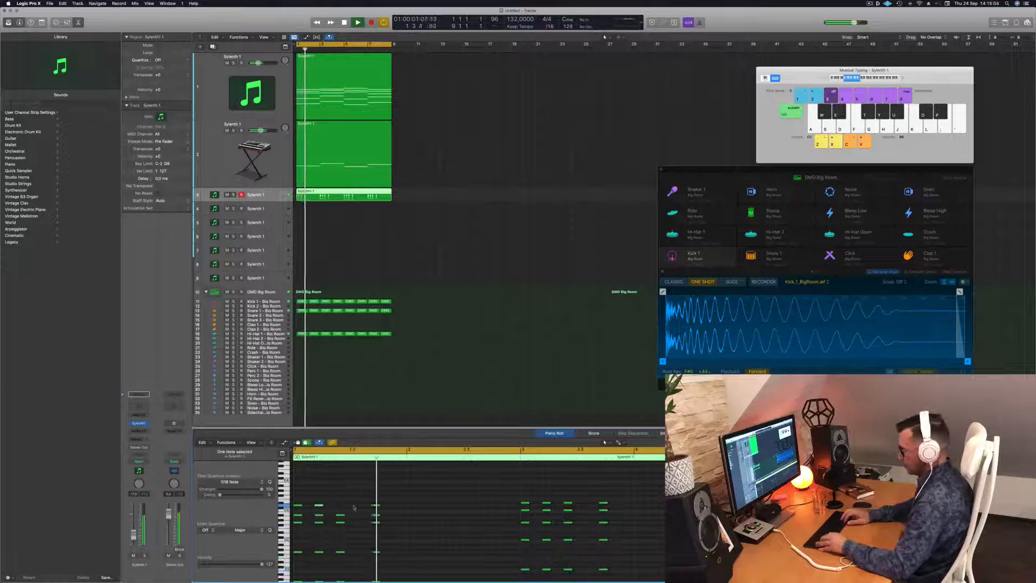
{"action": "key", "text": "super+z"}
{"action": "key", "text": "super+z"}
{"action": "key", "text": "super+z"}
{"action": "key", "text": "Return"}
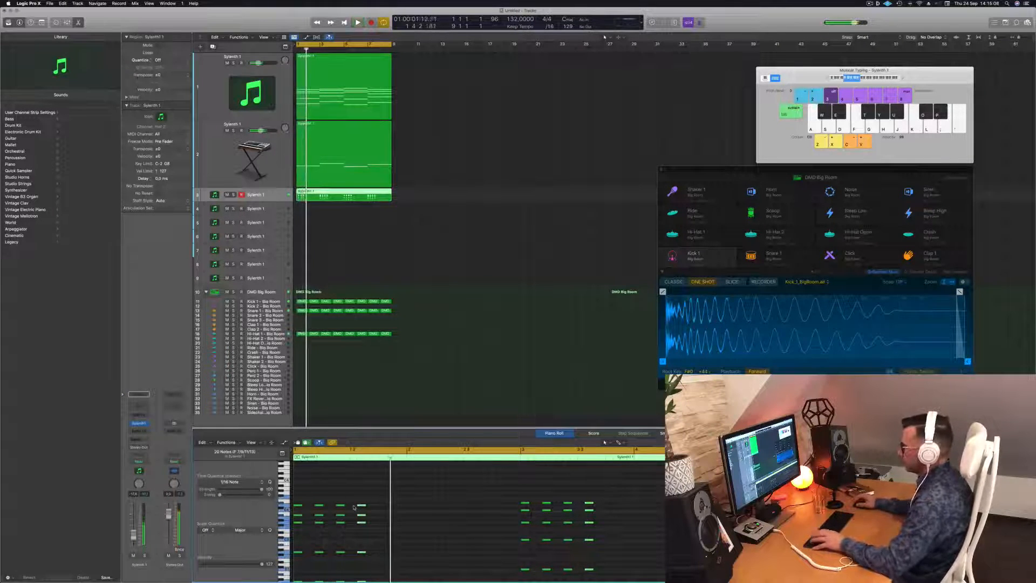
Try the fourth stab one sixteenth note earlier against the drums, and undo the nudge
{"action": "key", "text": "alt+Left"}
{"action": "key", "text": "Return"}
{"action": "key", "text": "Return"}
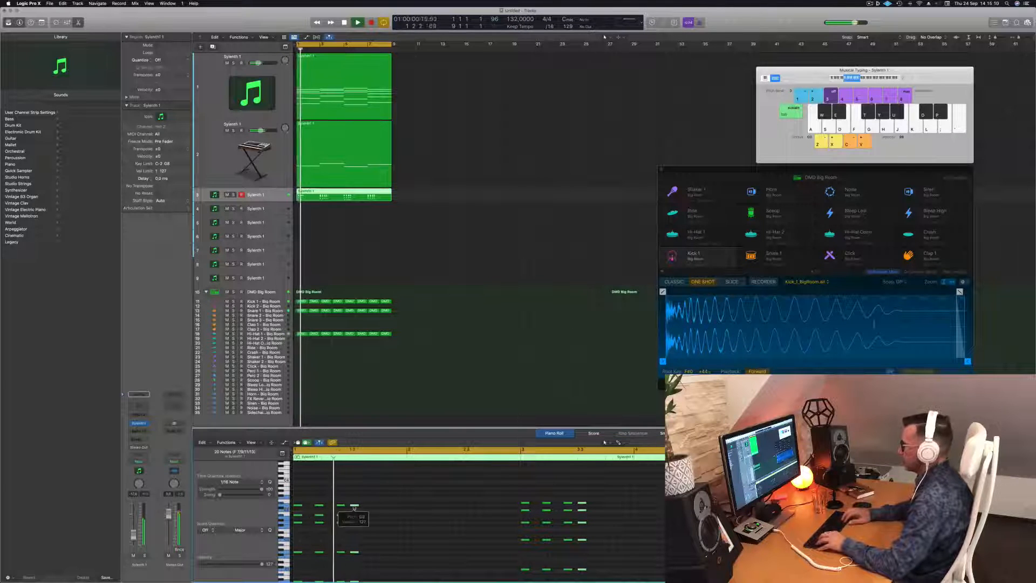
{"action": "key", "text": "super+z"}
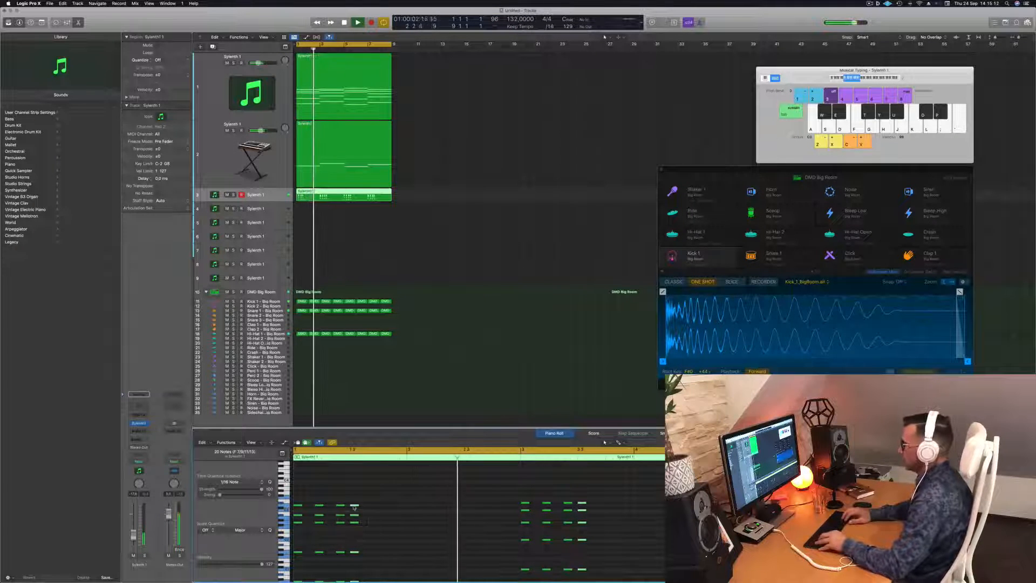
{"action": "key", "text": "Return"}
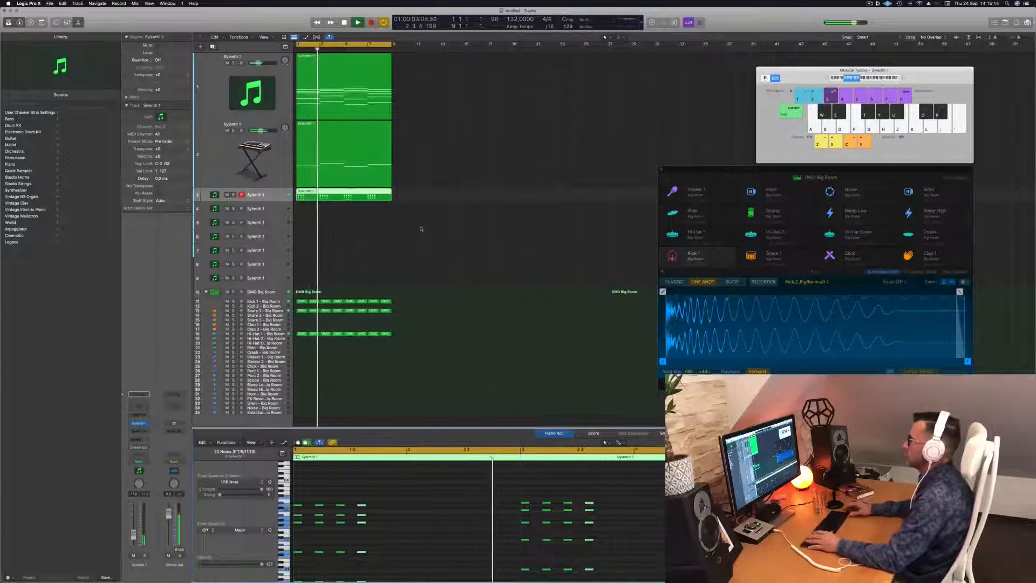
Disarm the third track, copy the chord region from the first track onto the fourth, and select the fourth track
{"action": "left_click", "coordinate": [274, 196]}
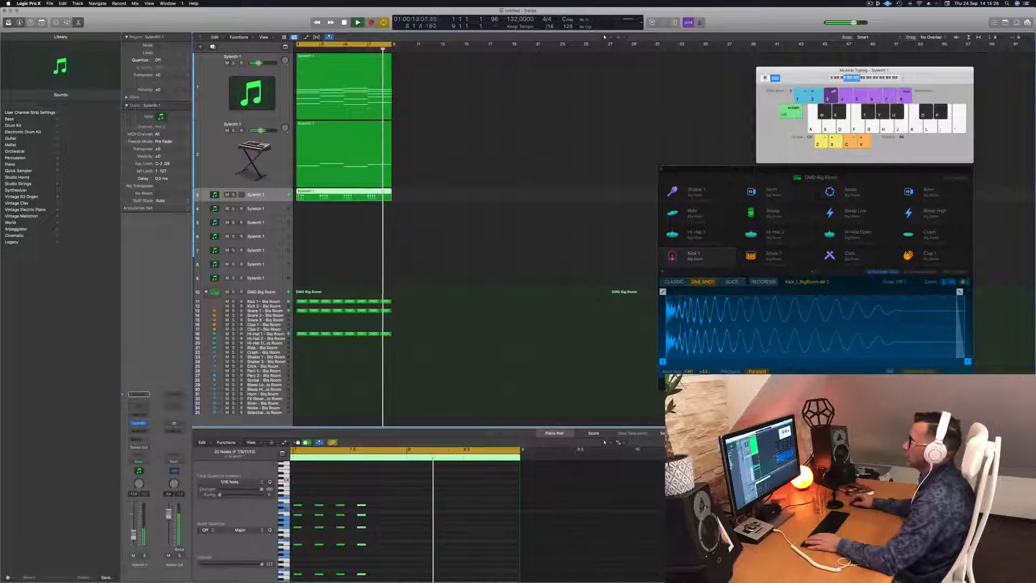
{"action": "left_click", "coordinate": [345, 88]}
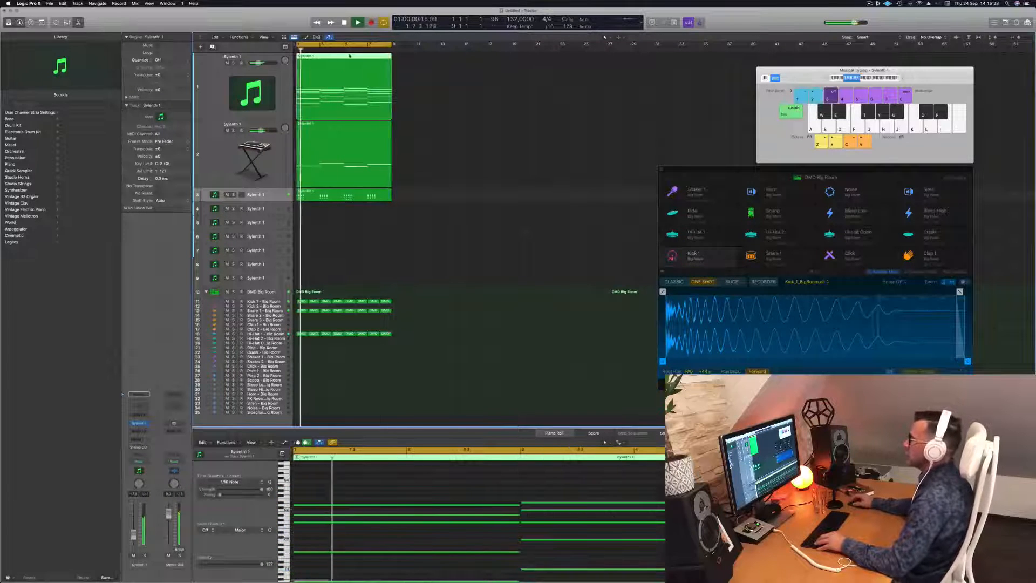
{"action": "left_click_drag", "start_coordinate": [341, 92], "coordinate": [312, 214]}
{"action": "left_click", "coordinate": [267, 210]}
{"action": "key", "text": "space"}
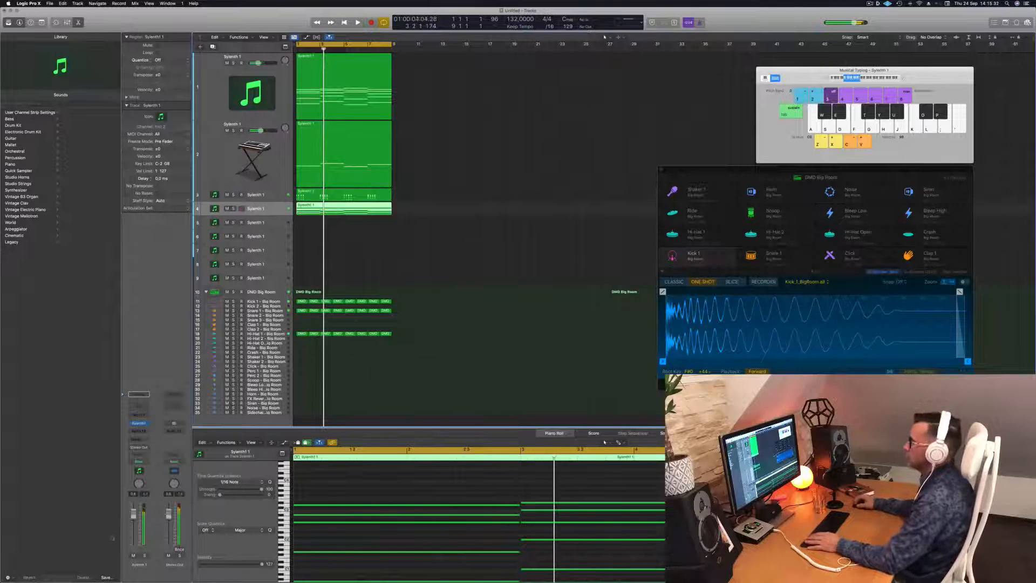
Make the fourth track taller and replace its Sylenth1 with Alchemy, loading the 1970s Analog Arp preset
{"action": "scroll", "coordinate": [403, 484], "scroll_direction": "down", "scroll_amount": 4}
{"action": "scroll", "coordinate": [391, 516], "scroll_direction": "up", "scroll_amount": 4}
{"action": "scroll", "coordinate": [392, 516], "scroll_direction": "down", "scroll_amount": 2}
{"action": "scroll", "coordinate": [392, 516], "scroll_direction": "down", "scroll_amount": 3}
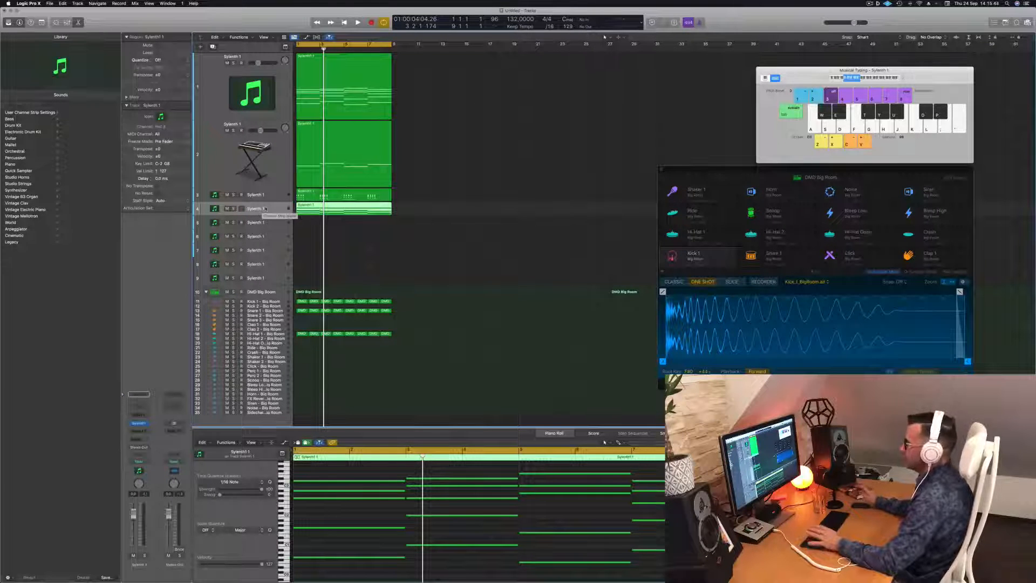
{"action": "left_click_drag", "start_coordinate": [254, 215], "coordinate": [254, 234]}
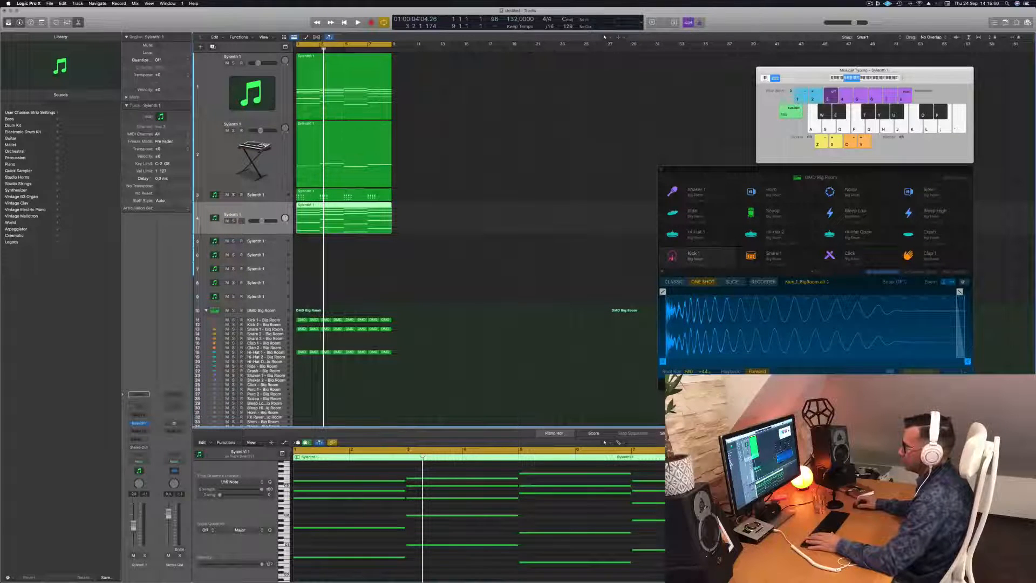
{"action": "left_click", "coordinate": [146, 425]}
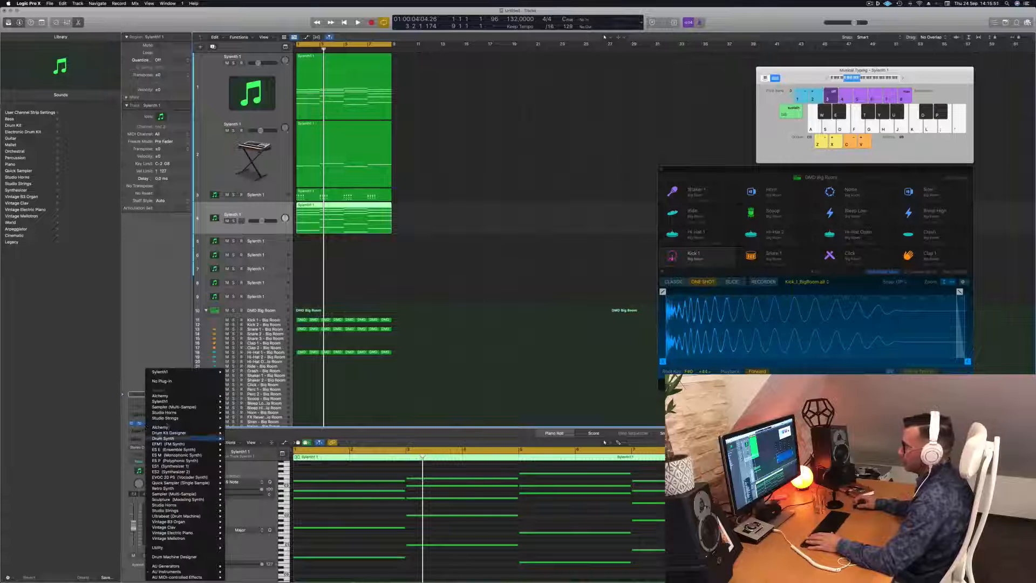
{"action": "left_click", "coordinate": [238, 428]}
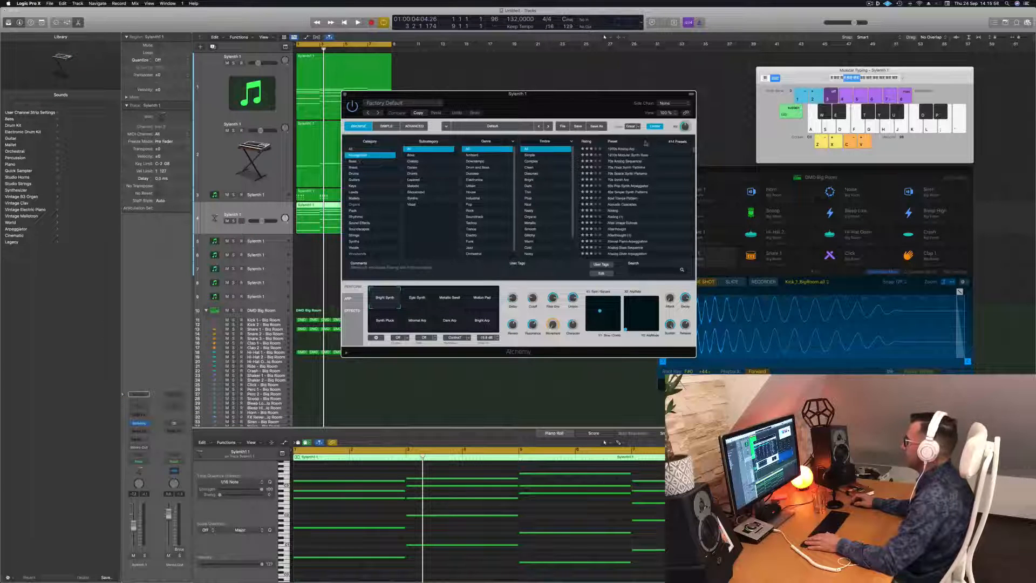
{"action": "left_click_drag", "start_coordinate": [603, 93], "coordinate": [688, 99]}
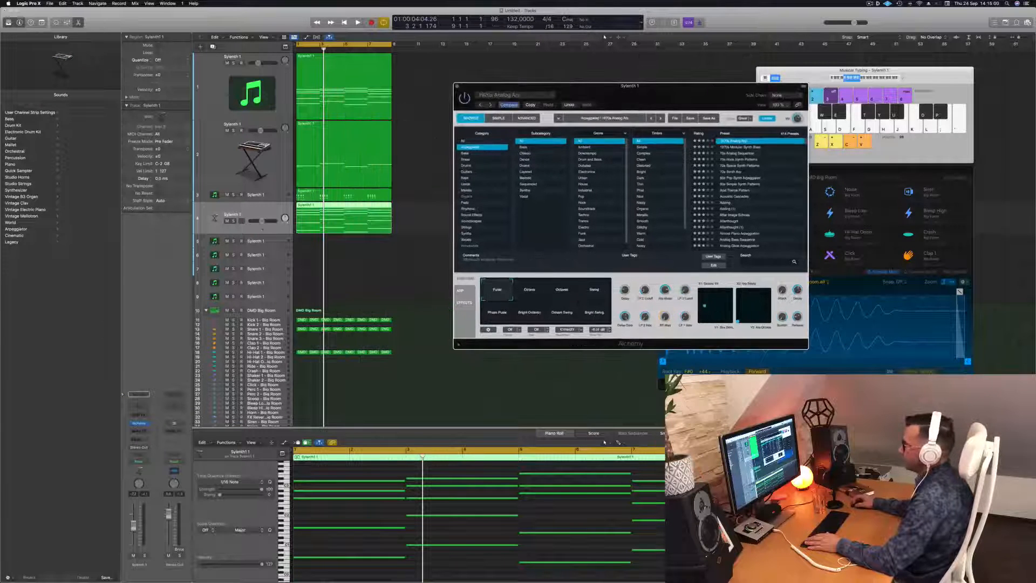
Play the Alchemy arpeggio with the other tracks and adjust the fourth track's volume
{"action": "left_click", "coordinate": [410, 521]}
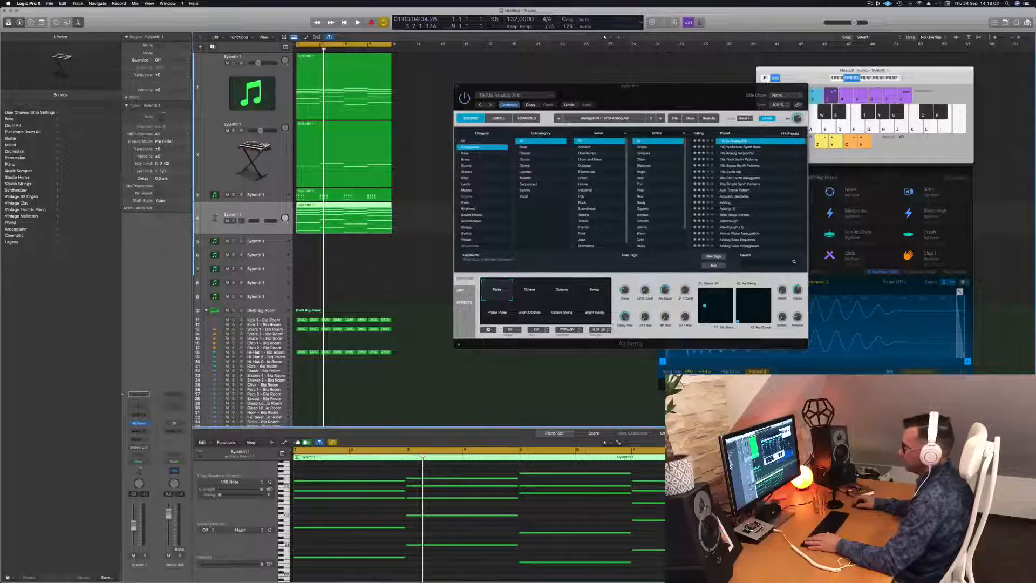
{"action": "key", "text": "space"}
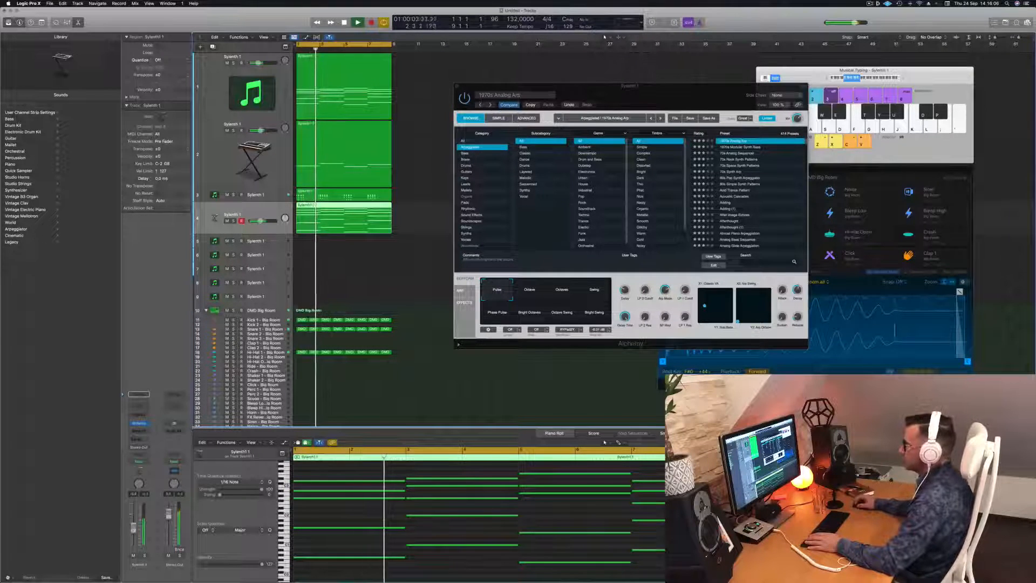
{"action": "left_click_drag", "start_coordinate": [682, 85], "coordinate": [724, 68]}
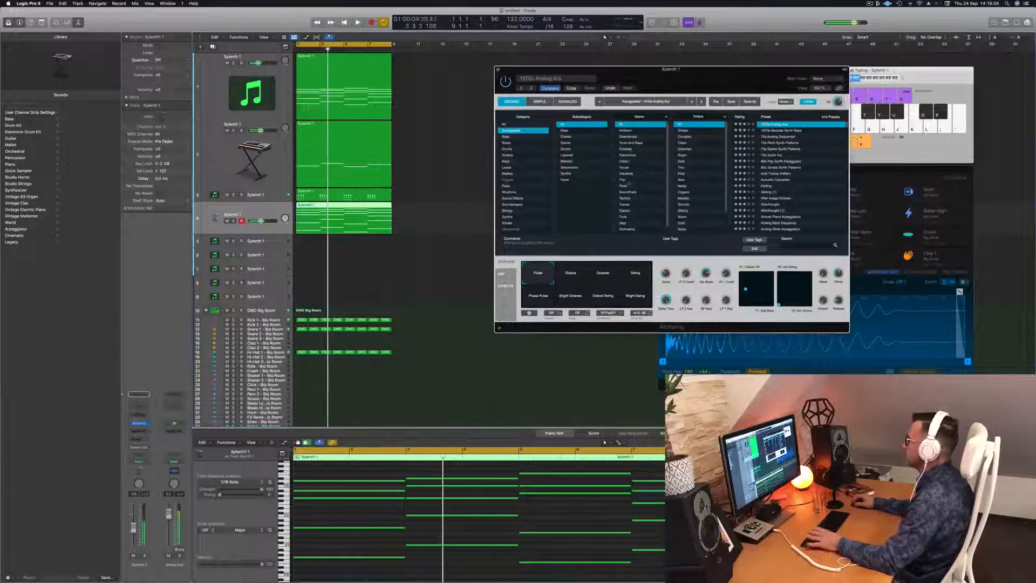
{"action": "left_click", "coordinate": [133, 529]}
{"action": "key", "text": "space"}
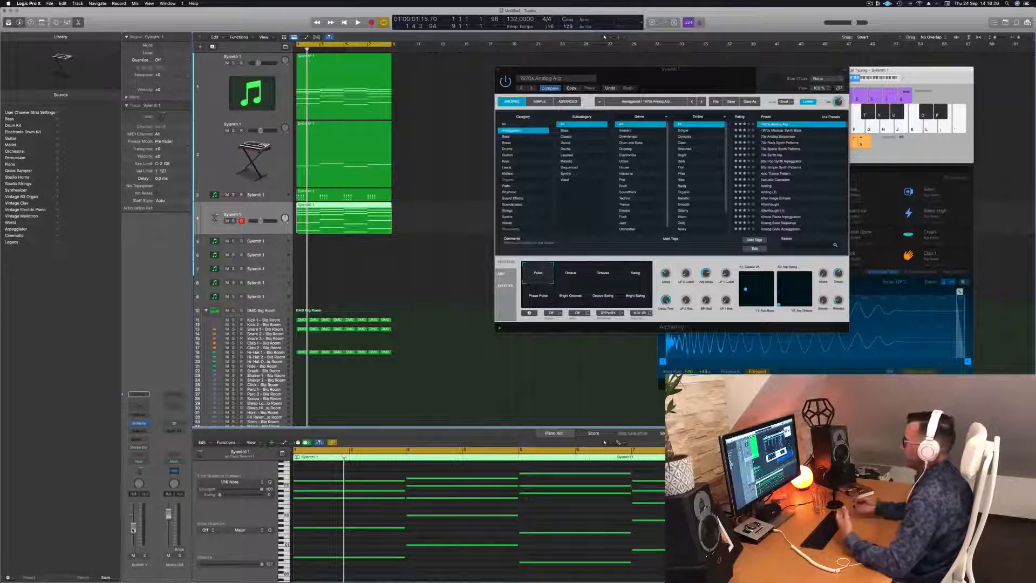
Replay the arpeggio in the mix with the Alchemy window moved aside, and fine-tune the fourth track's fader
{"action": "key", "text": "space"}
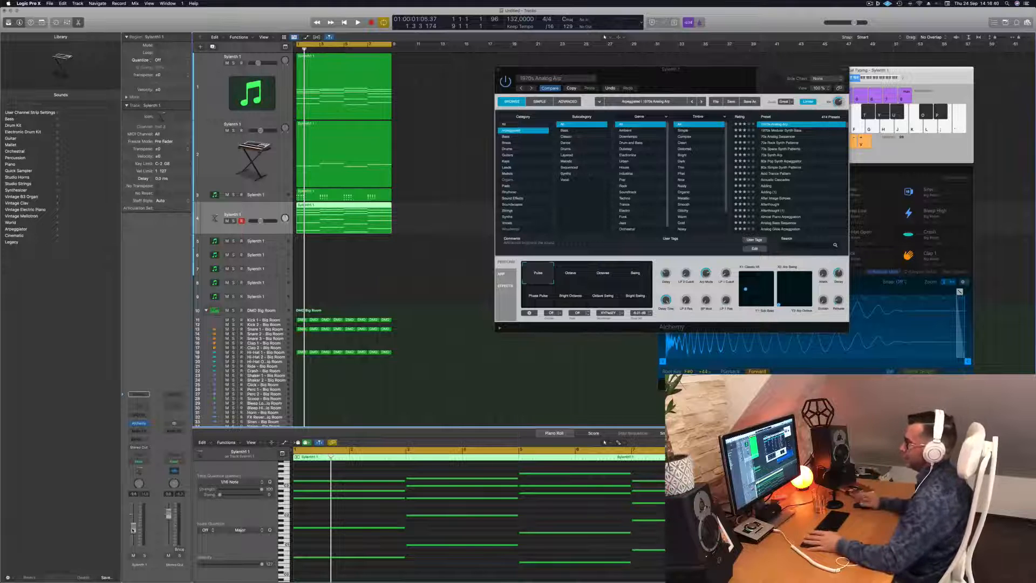
{"action": "left_click", "coordinate": [723, 81]}
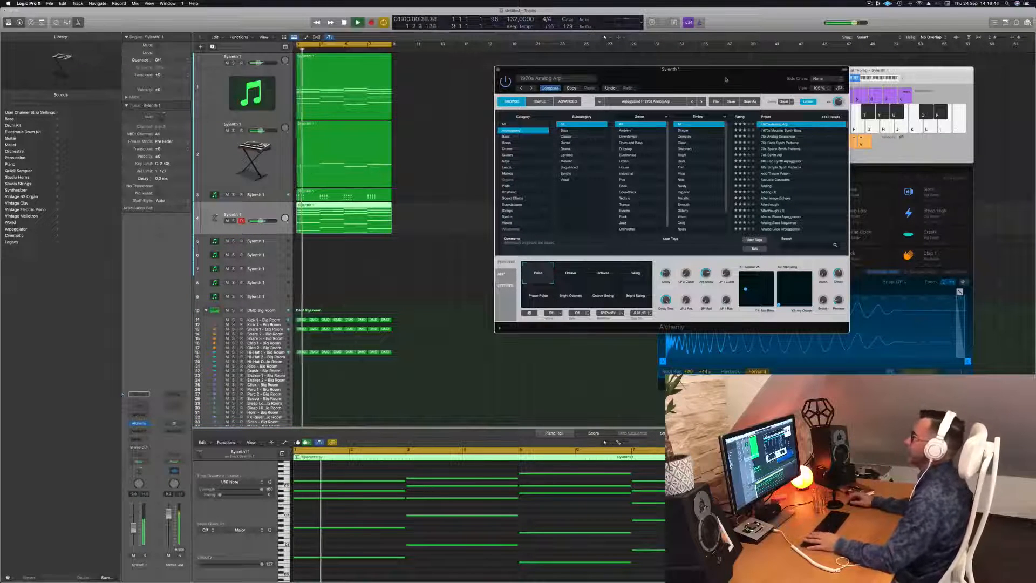
{"action": "left_click_drag", "start_coordinate": [726, 79], "coordinate": [650, 128]}
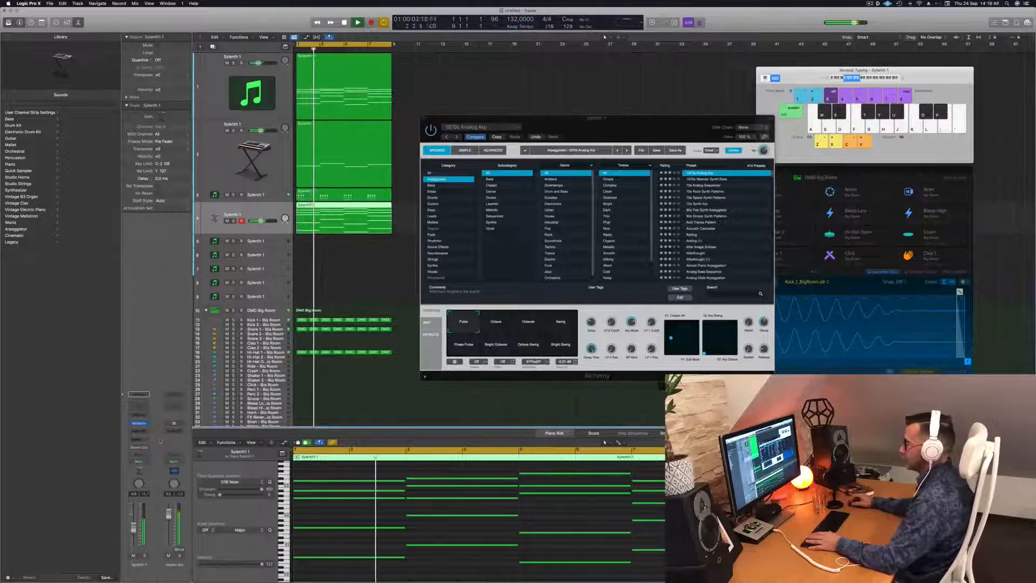
{"action": "left_click_drag", "start_coordinate": [625, 115], "coordinate": [710, 129]}
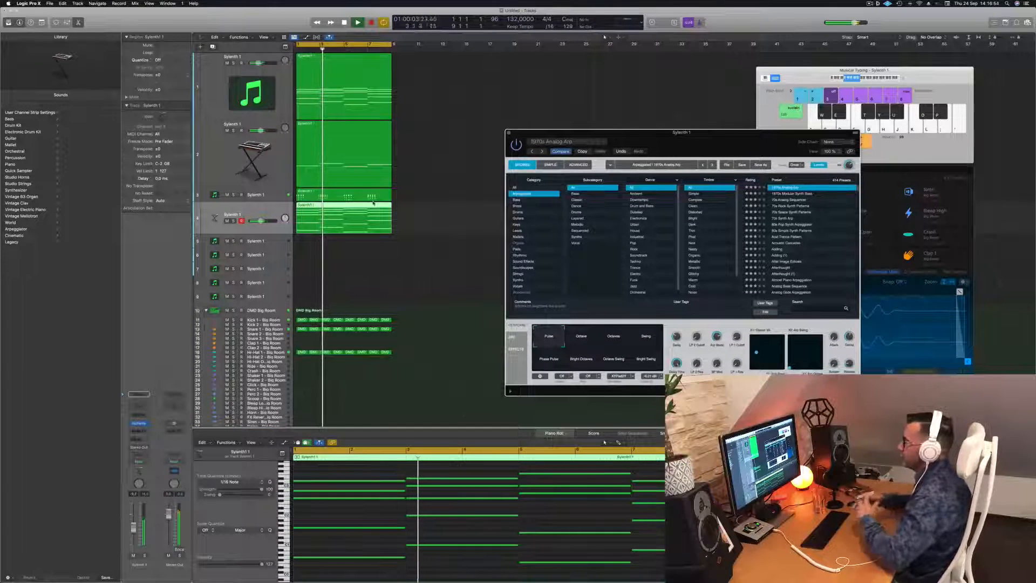
{"action": "left_click_drag", "start_coordinate": [678, 136], "coordinate": [685, 107]}
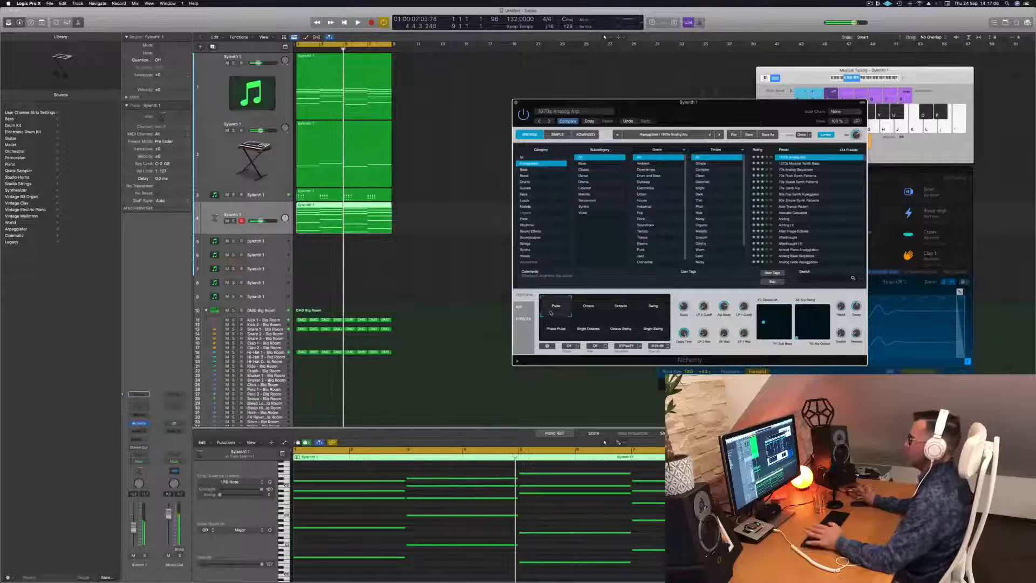
{"action": "key", "text": "space"}
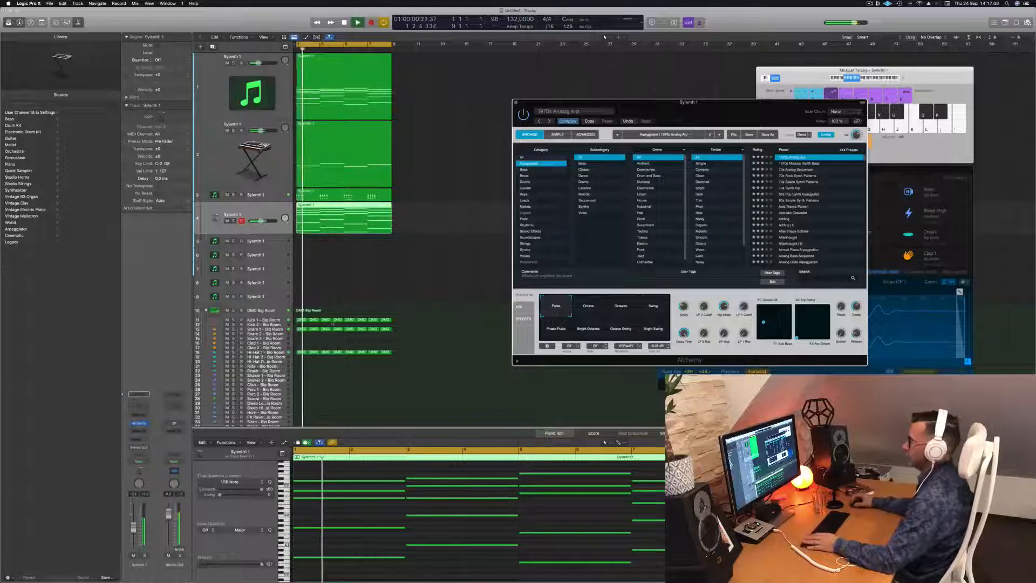
{"action": "left_click_drag", "start_coordinate": [133, 529], "coordinate": [135, 531]}
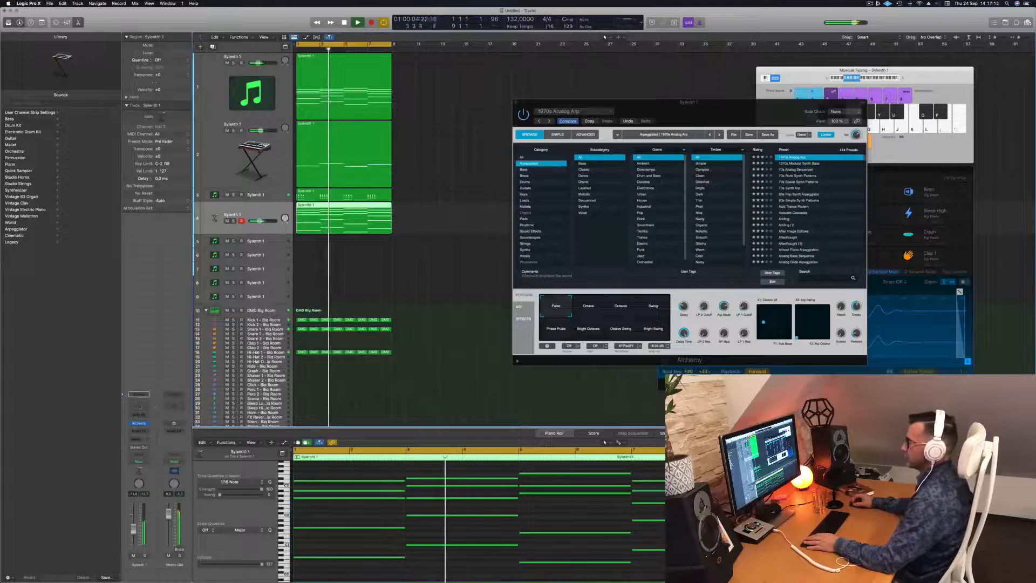
Add a Channel EQ to the fourth track with a 12 dB/Oct low cut at 124 Hz, and close it
{"action": "left_click", "coordinate": [139, 405]}
{"action": "key", "text": "space"}
{"action": "key", "text": "space"}
{"action": "left_click", "coordinate": [356, 121]}
{"action": "left_click_drag", "start_coordinate": [356, 154], "coordinate": [484, 154]}
{"action": "mouse_move", "coordinate": [470, 215]}
{"action": "left_mouse_down"}
{"action": "mouse_move", "coordinate": [499, 212]}
{"action": "mouse_move", "coordinate": [452, 212]}
{"action": "left_mouse_up"}
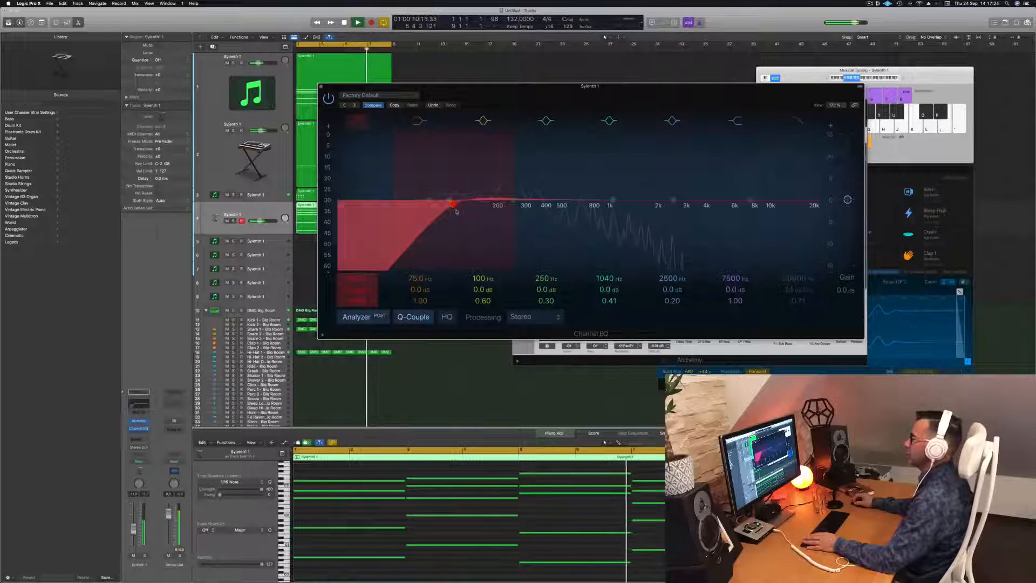
{"action": "left_click_drag", "start_coordinate": [467, 212], "coordinate": [476, 212]}
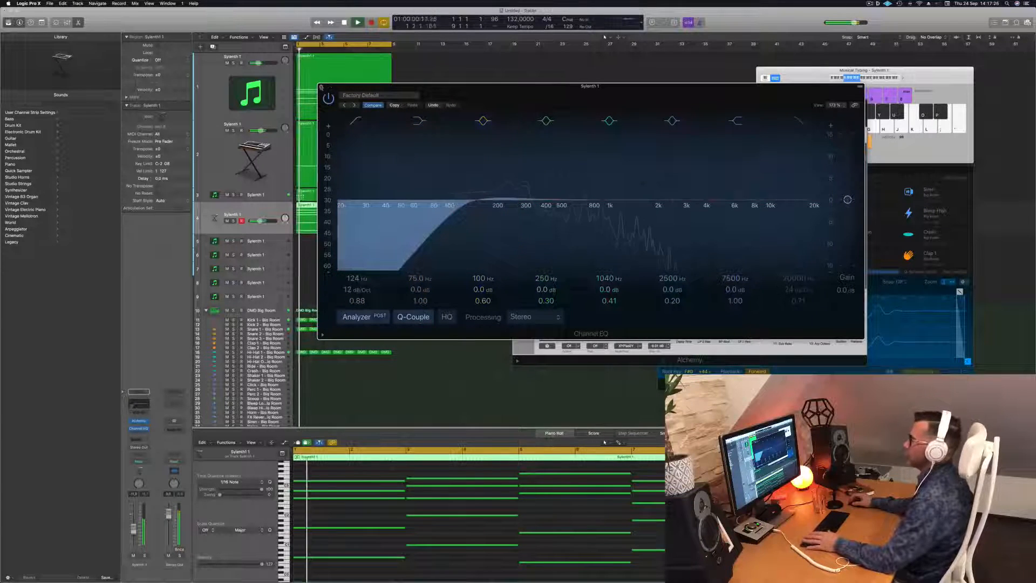
{"action": "left_click", "coordinate": [321, 86]}
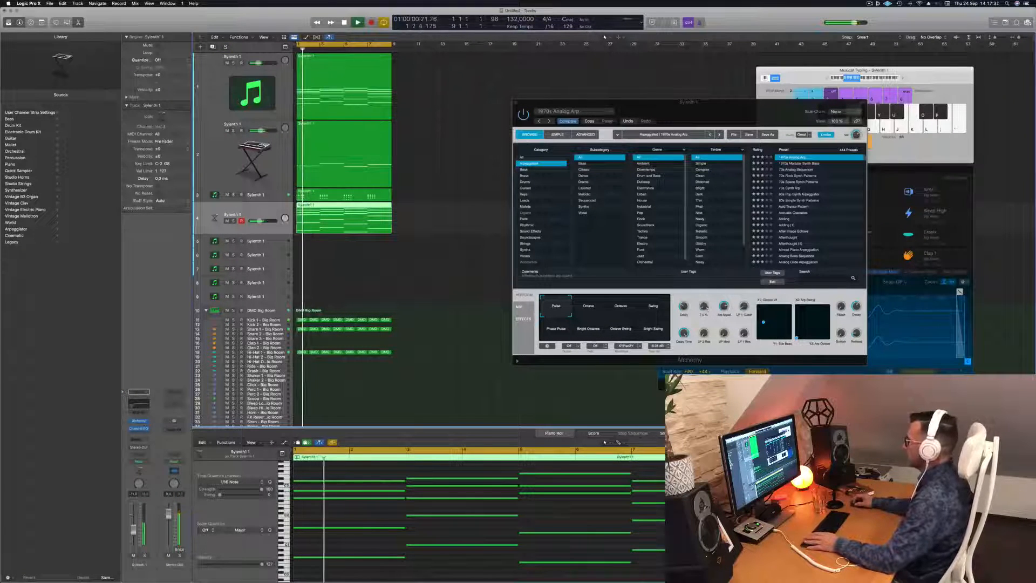
Adjust the arpeggio's low-pass cutoff in Alchemy and the fourth track's volume, and close Alchemy
{"action": "left_click_drag", "start_coordinate": [706, 310], "coordinate": [708, 306]}
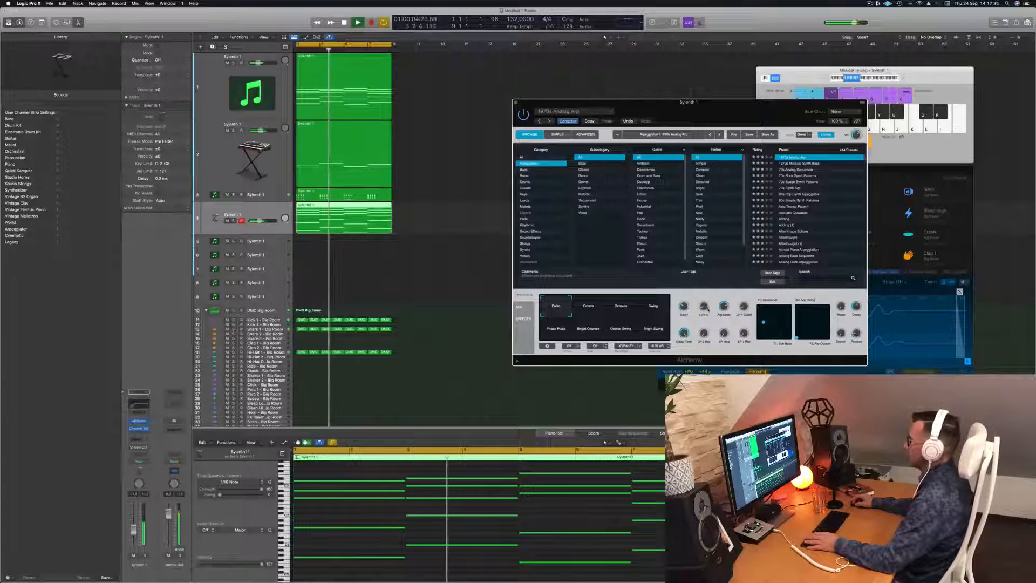
{"action": "left_click_drag", "start_coordinate": [708, 308], "coordinate": [710, 319]}
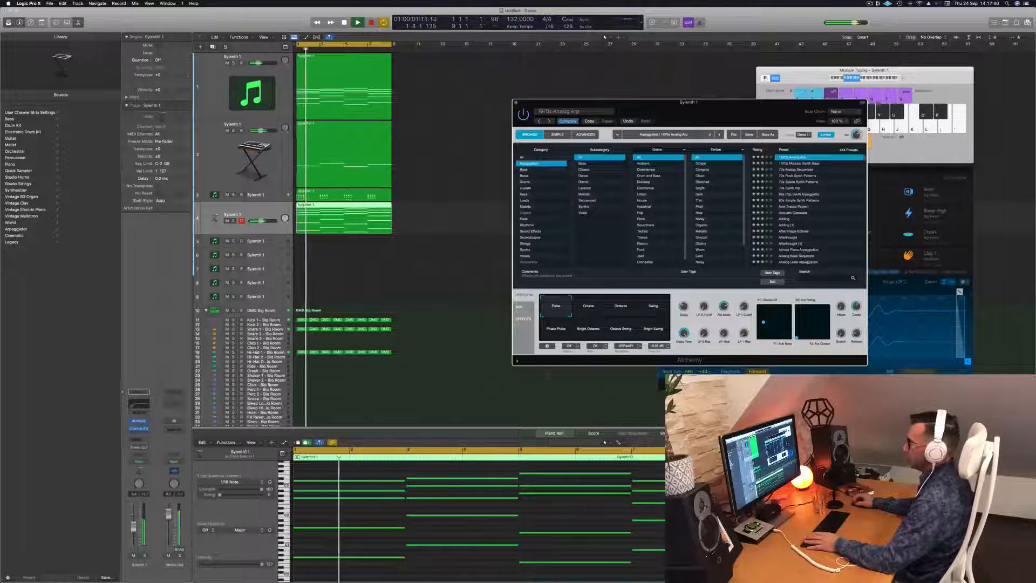
{"action": "left_click_drag", "start_coordinate": [259, 220], "coordinate": [262, 221]}
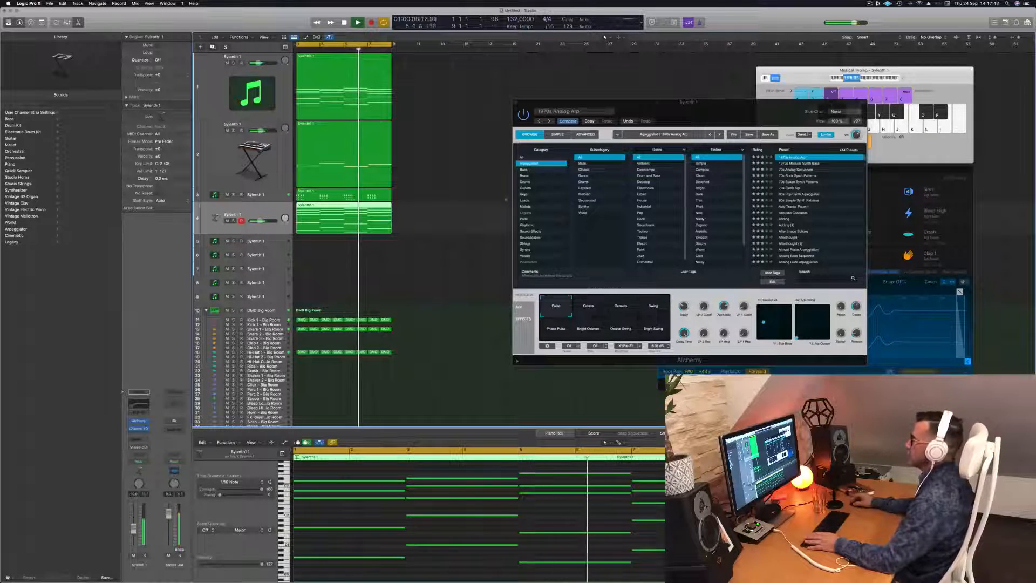
{"action": "left_click_drag", "start_coordinate": [541, 105], "coordinate": [366, 115]}
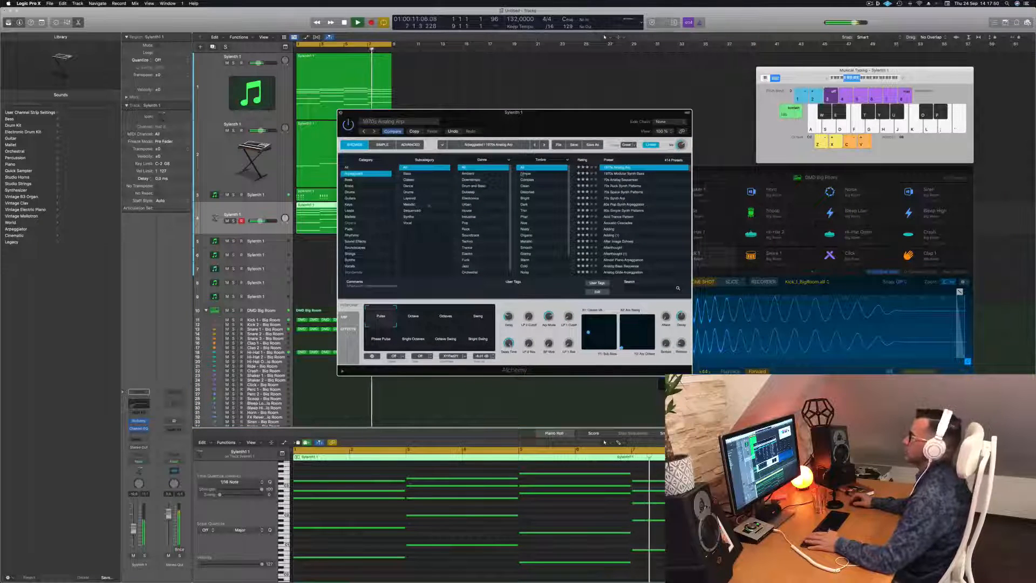
{"action": "key", "text": "super+w"}
Repeat all chord, stab, arpeggio and drum regions three times, and play the arrangement from the beginning
{"action": "key", "text": "Return"}
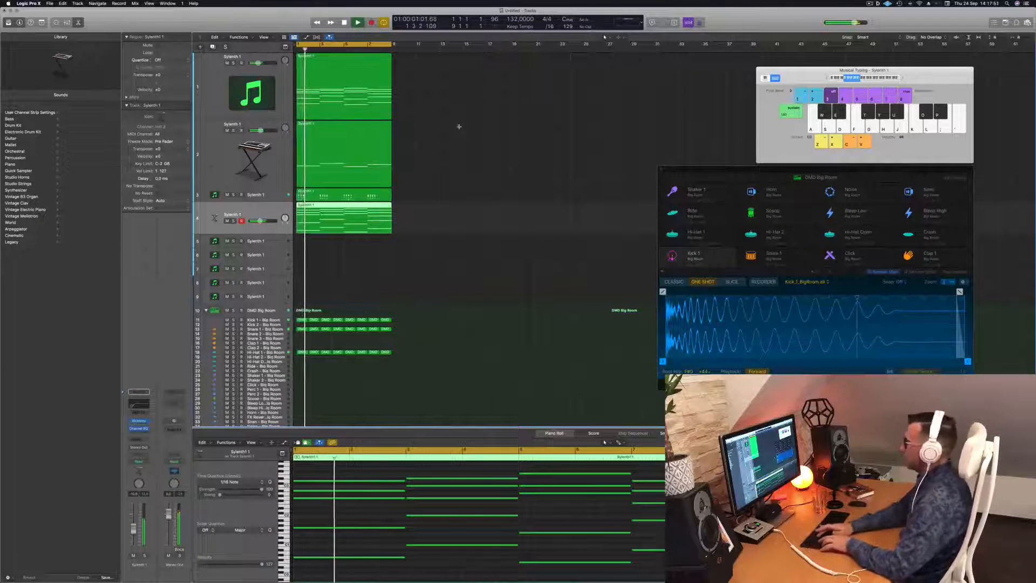
{"action": "key", "text": "super+r"}
{"action": "key", "text": "super+r"}
{"action": "key", "text": "super+r"}
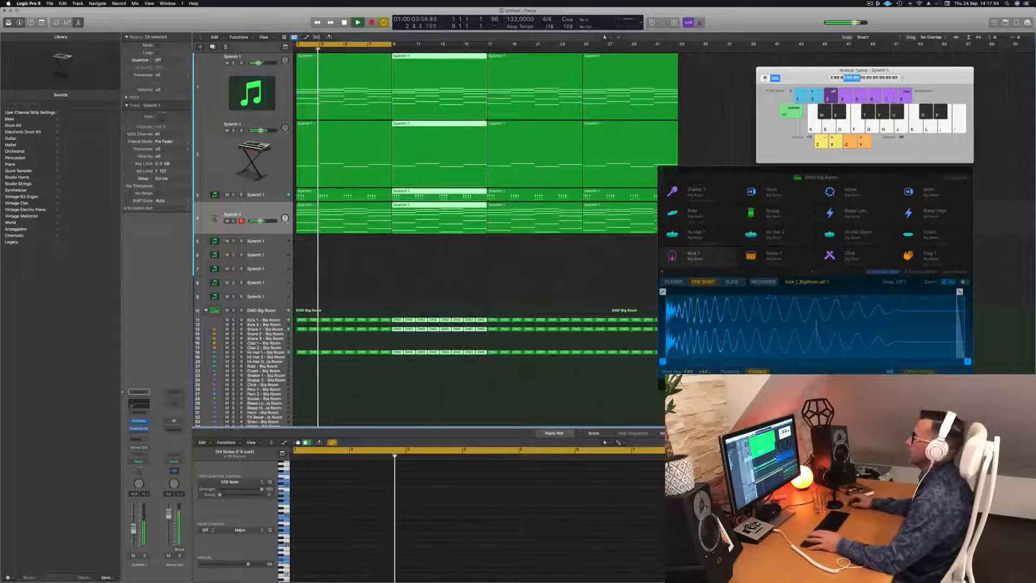
{"action": "left_click", "coordinate": [394, 271]}
{"action": "key", "text": "Return"}
{"action": "key", "text": "space"}
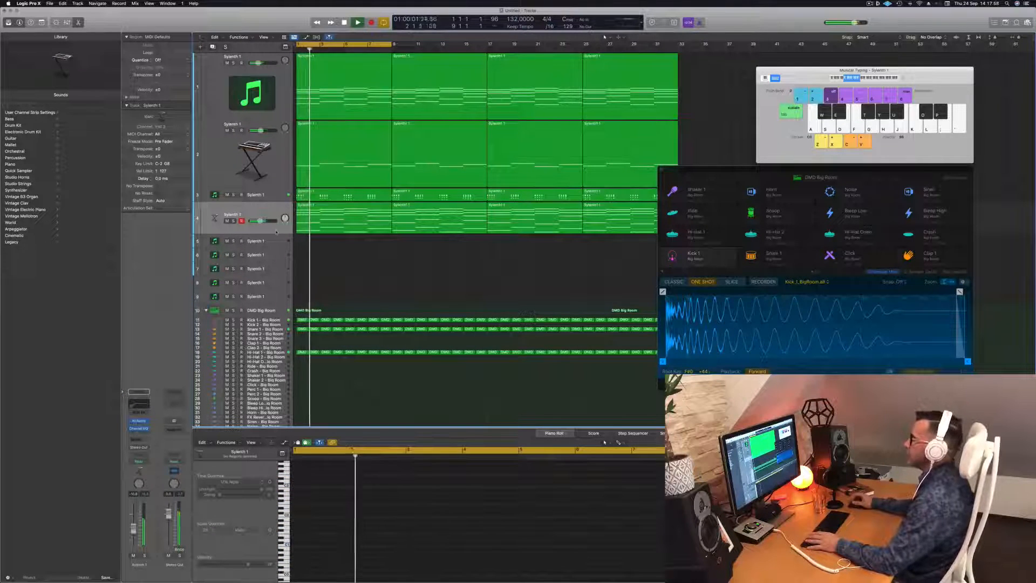
Select the third track with the stabs and add a send to Bus 5
{"action": "left_click", "coordinate": [276, 196]}
{"action": "key", "text": "Return"}
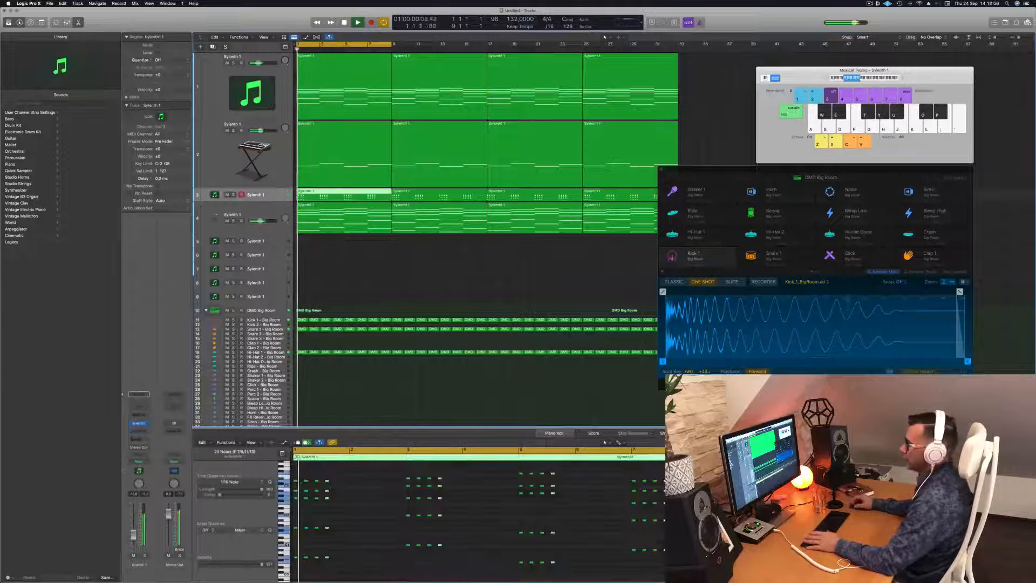
{"action": "left_click", "coordinate": [138, 438]}
{"action": "mouse_move", "coordinate": [144, 450]}
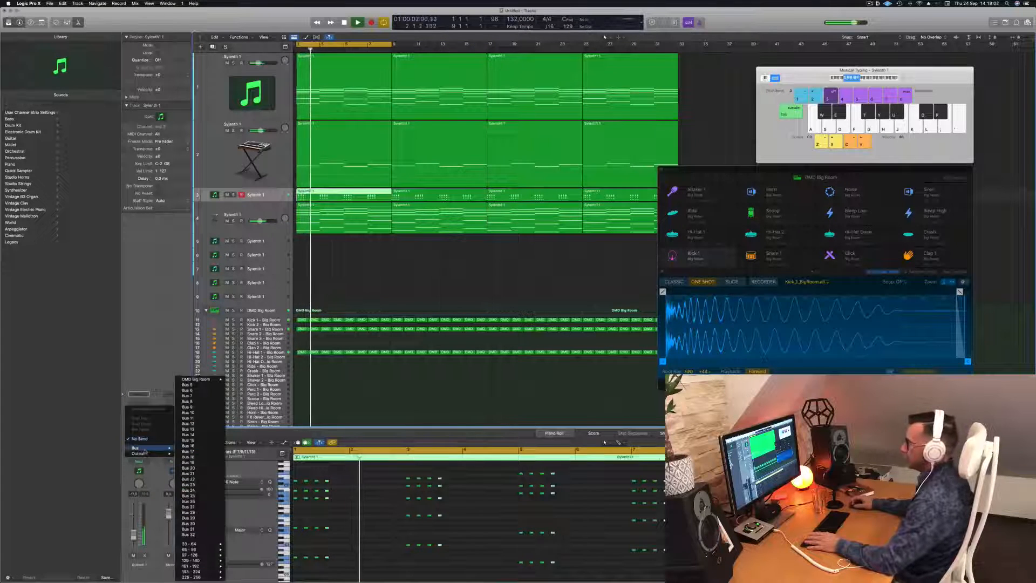
{"action": "left_click", "coordinate": [186, 385]}
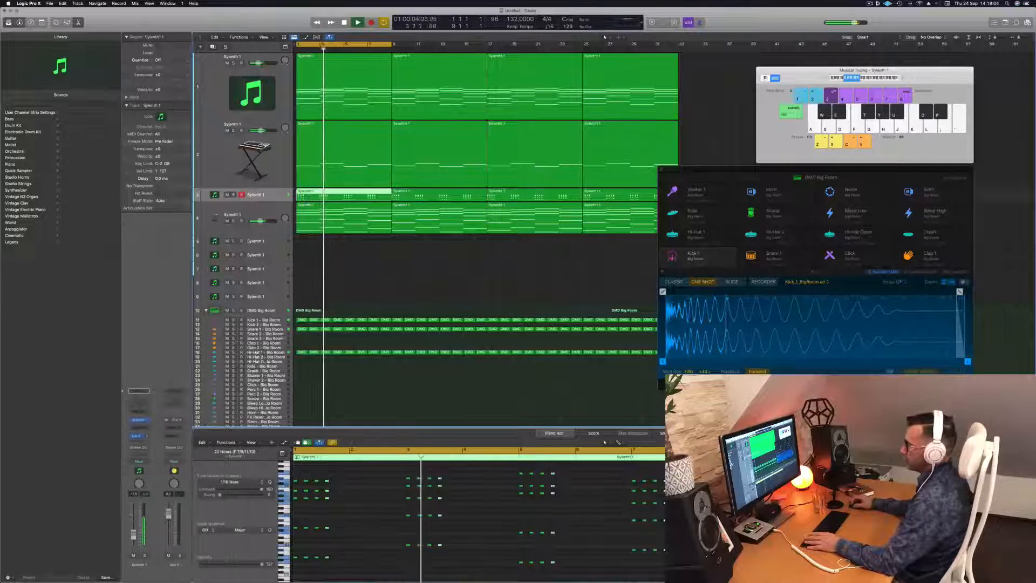
{"action": "left_click", "coordinate": [174, 437]}
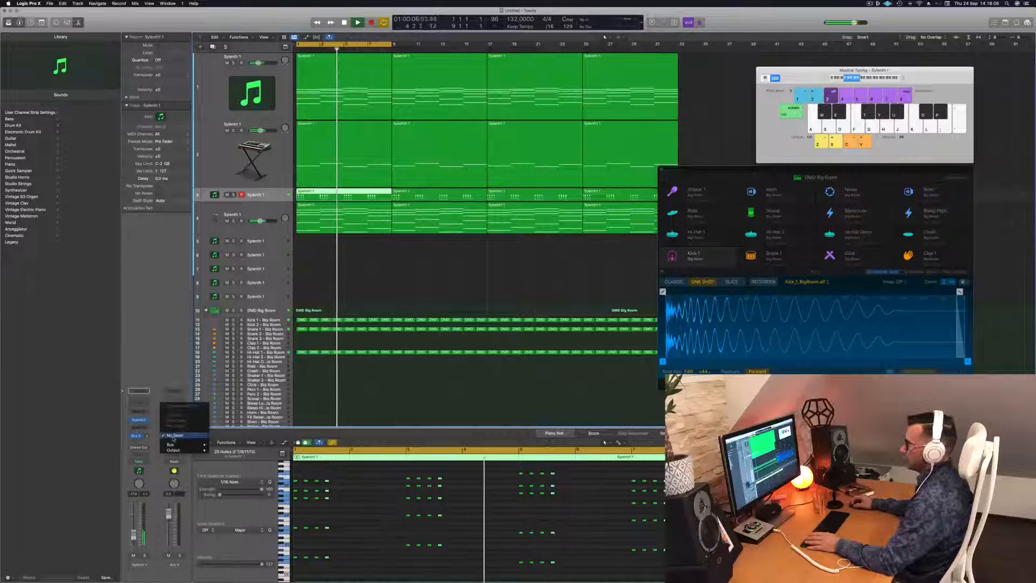
{"action": "left_click", "coordinate": [167, 347]}
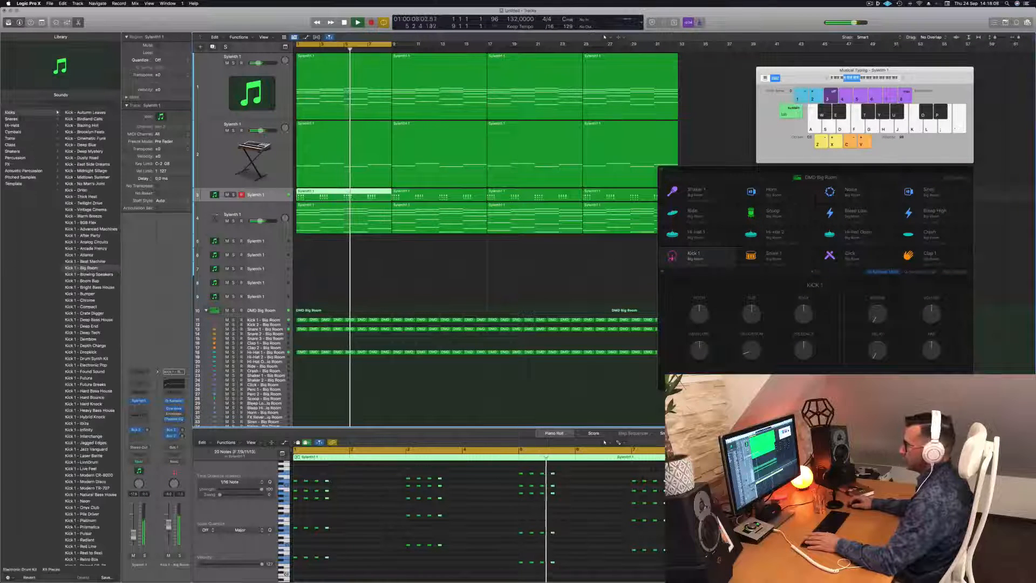
{"action": "left_click", "coordinate": [136, 430]}
Insert the SilverVerb reverb on Aux 5 and load its grandiose preset with size 162 and 100% wet
{"action": "left_click", "coordinate": [175, 427]}
{"action": "left_click", "coordinate": [174, 426]}
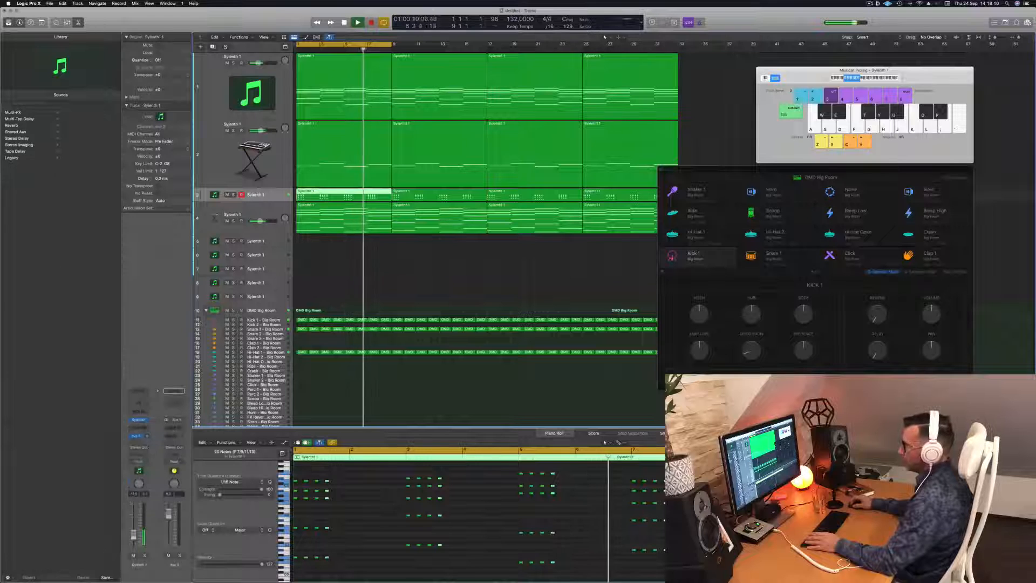
{"action": "mouse_move", "coordinate": [178, 506]}
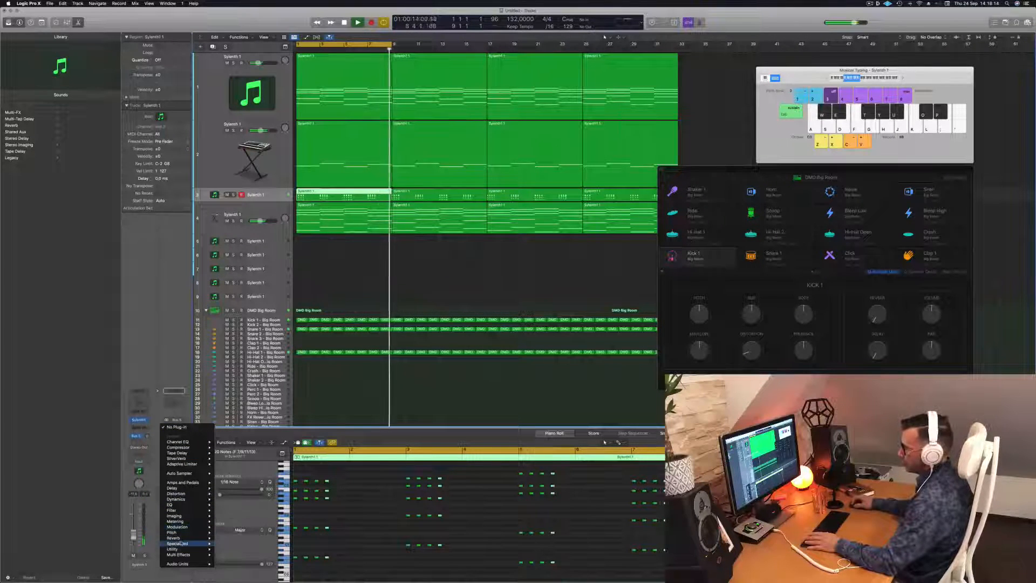
{"action": "mouse_move", "coordinate": [183, 539]}
{"action": "mouse_move", "coordinate": [236, 549]}
{"action": "left_click", "coordinate": [282, 550]}
{"action": "left_click_drag", "start_coordinate": [525, 93], "coordinate": [493, 84]}
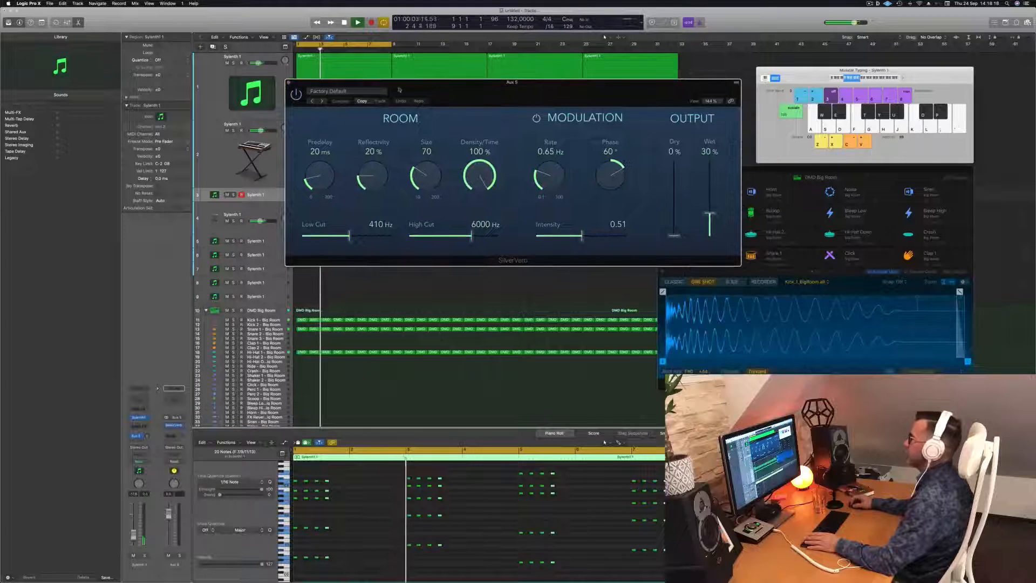
{"action": "left_click", "coordinate": [361, 91]}
{"action": "left_click", "coordinate": [324, 210]}
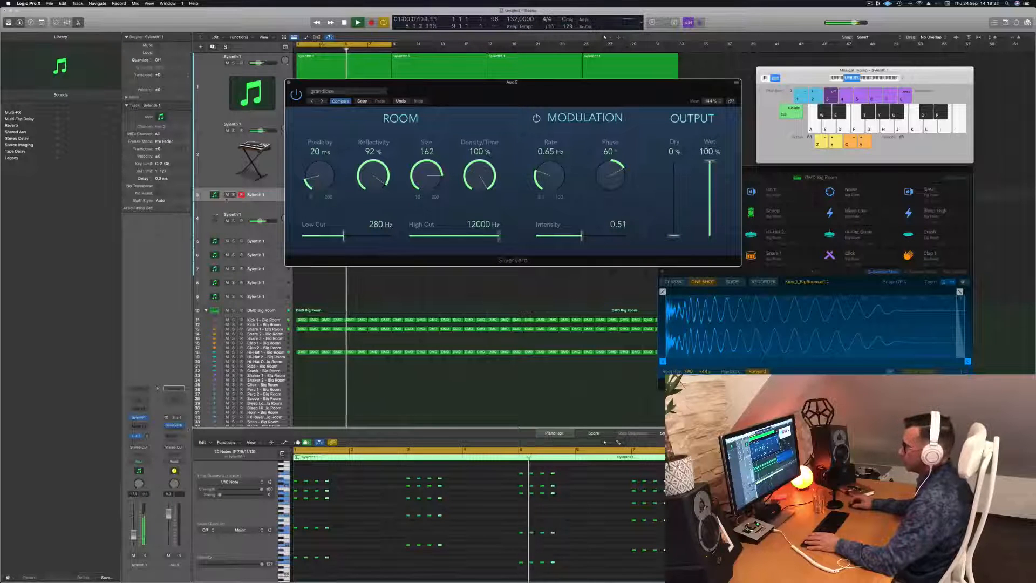
Listen to the third track's stabs through SilverVerb alongside the other tracks, and close the reverb window
{"action": "left_click", "coordinate": [260, 209]}
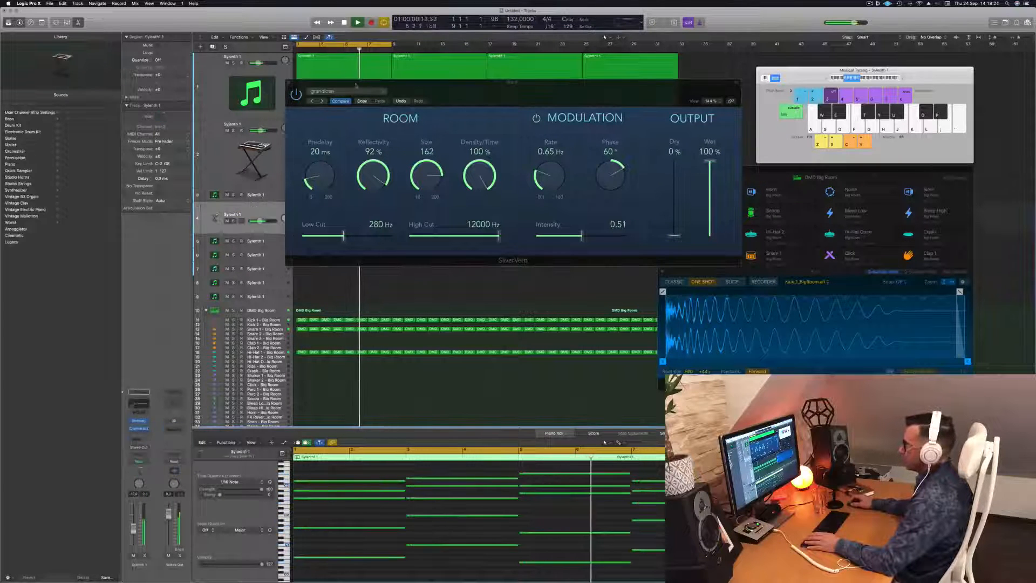
{"action": "left_click_drag", "start_coordinate": [415, 84], "coordinate": [688, 95]}
{"action": "left_click", "coordinate": [266, 195]}
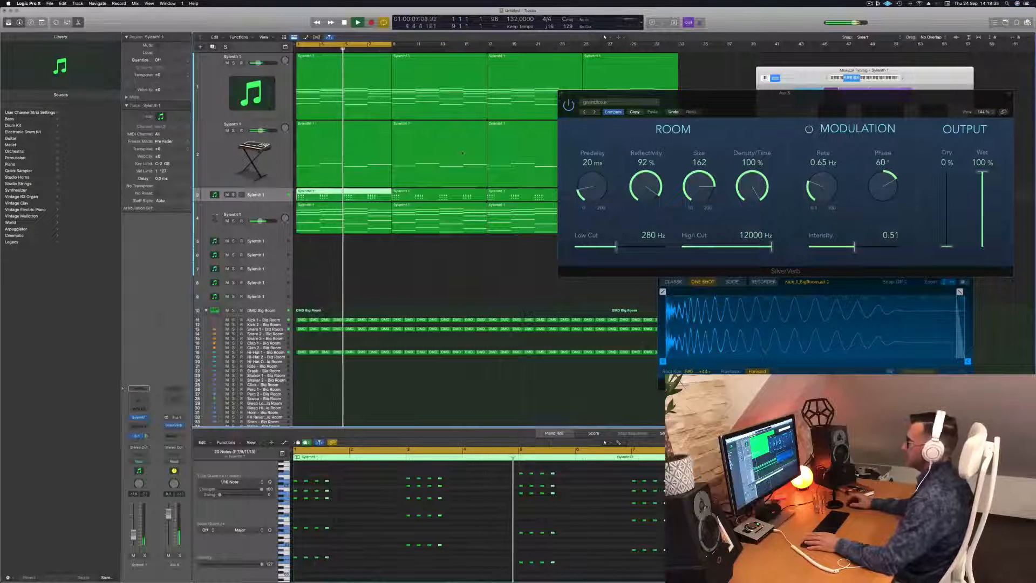
{"action": "left_click_drag", "start_coordinate": [563, 95], "coordinate": [473, 109]}
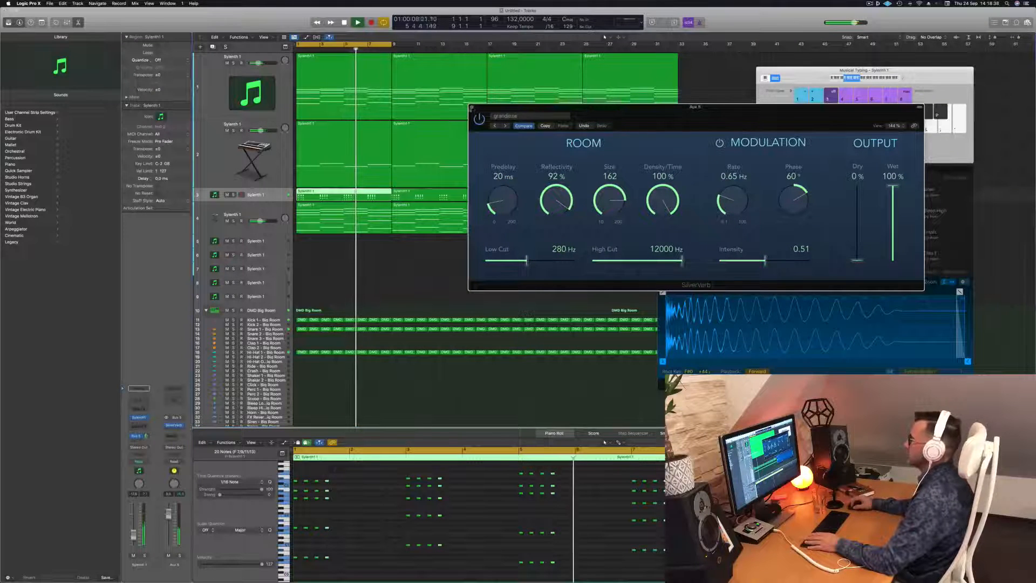
{"action": "left_click", "coordinate": [472, 108]}
Select the fourth track and send its arpeggio to the reverb on Bus 5
{"action": "left_click", "coordinate": [216, 218]}
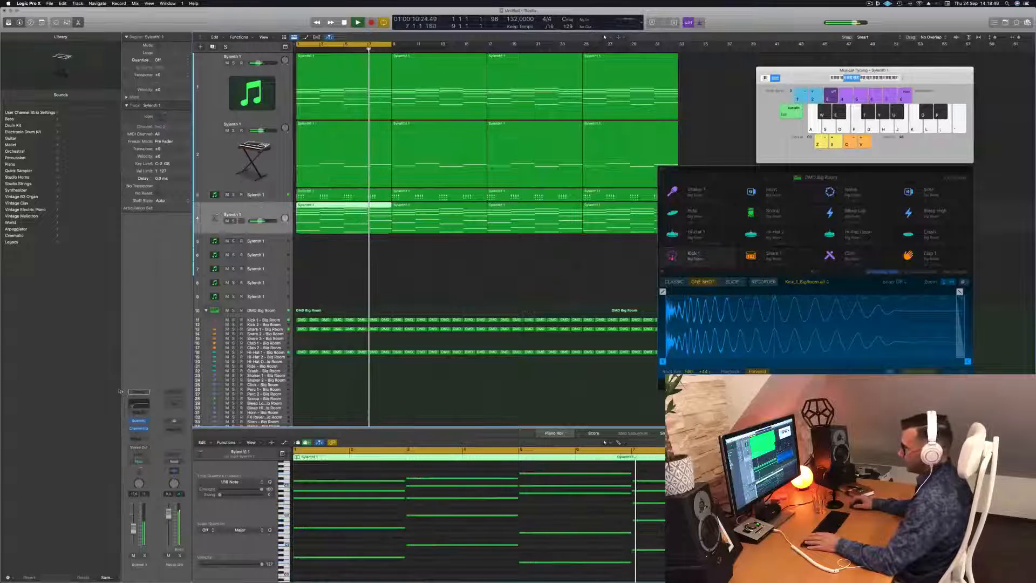
{"action": "left_click", "coordinate": [139, 439]}
{"action": "mouse_move", "coordinate": [146, 449]}
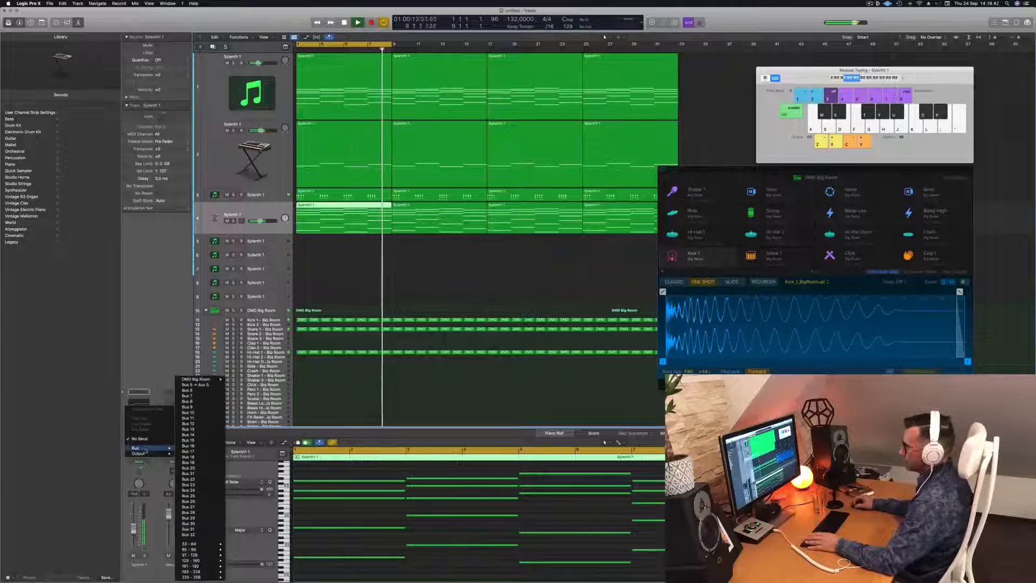
{"action": "left_click", "coordinate": [187, 390]}
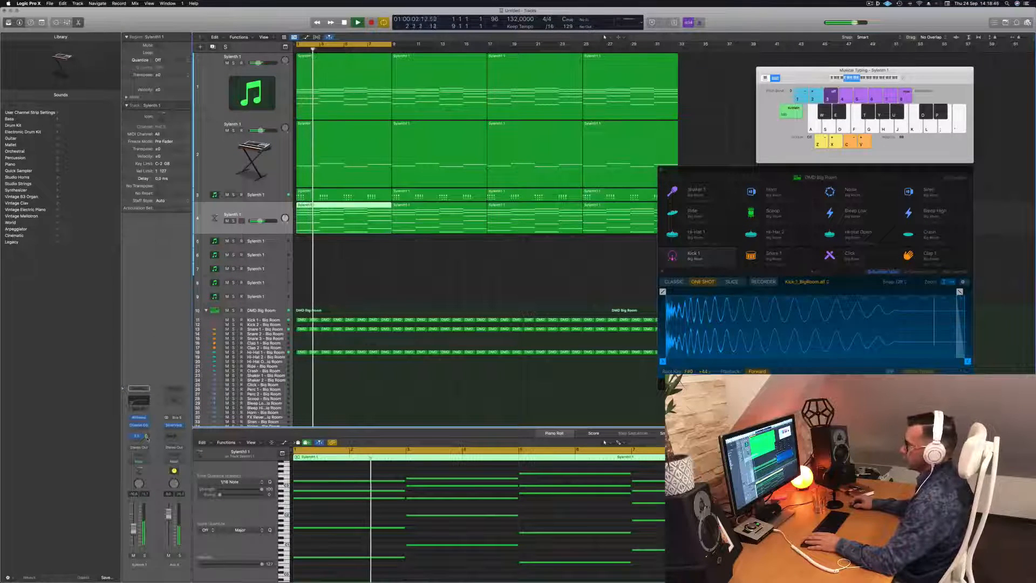
Add a Channel EQ to Aux 5 with a low cut just above 400 Hz, and close it
{"action": "left_click", "coordinate": [171, 400]}
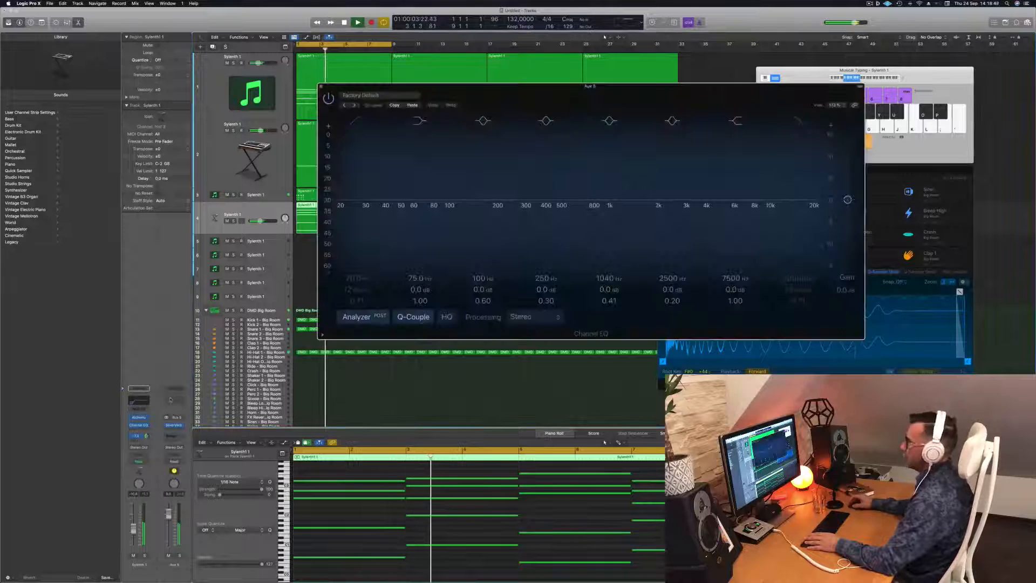
{"action": "left_click", "coordinate": [365, 123]}
{"action": "left_click_drag", "start_coordinate": [355, 190], "coordinate": [552, 212]}
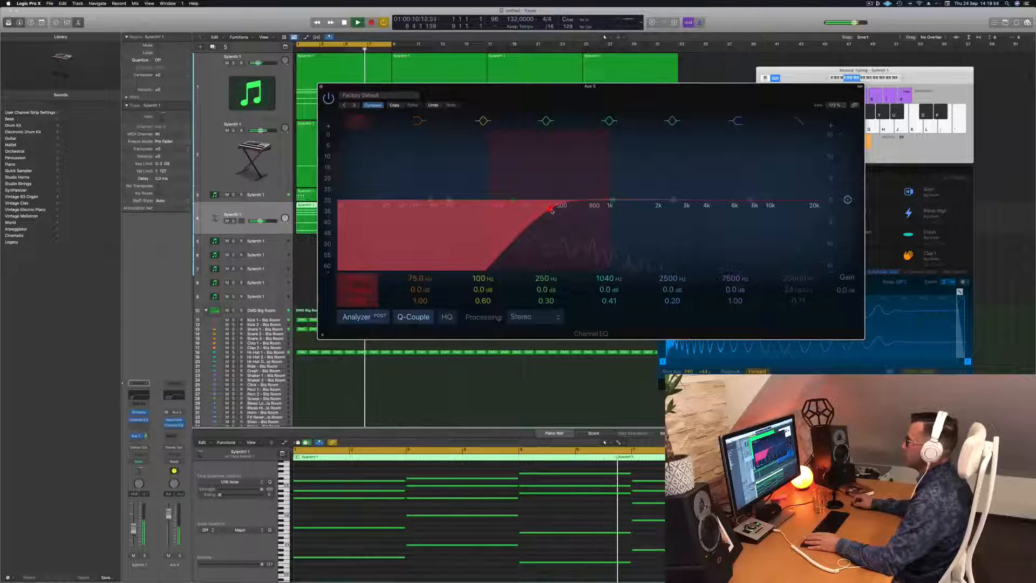
{"action": "left_click", "coordinate": [321, 87]}
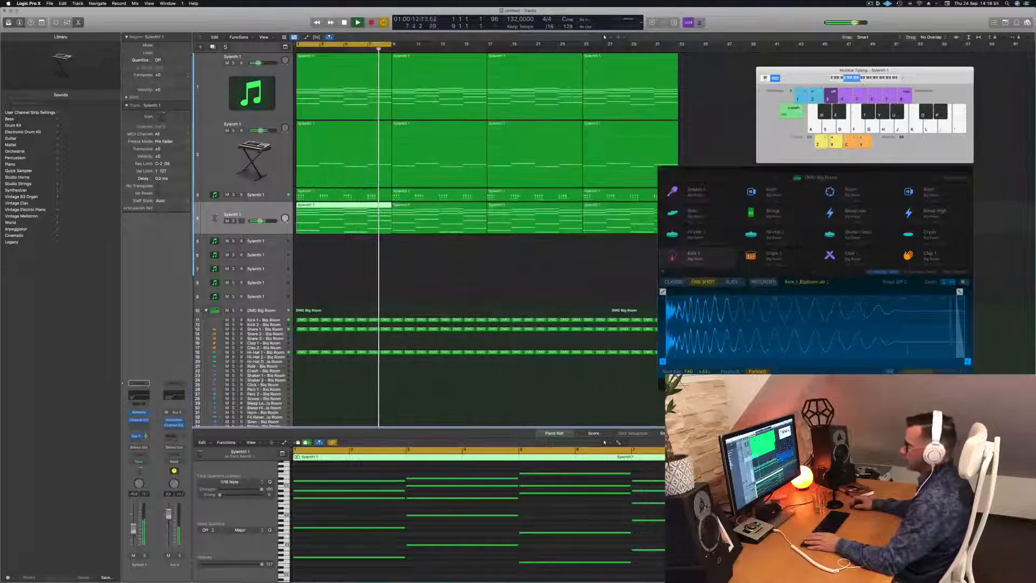
Insert a stereo Compressor on Aux 5 after the reverb and EQ, and sidechain it to the kick
{"action": "left_click", "coordinate": [178, 430]}
{"action": "mouse_move", "coordinate": [186, 452]}
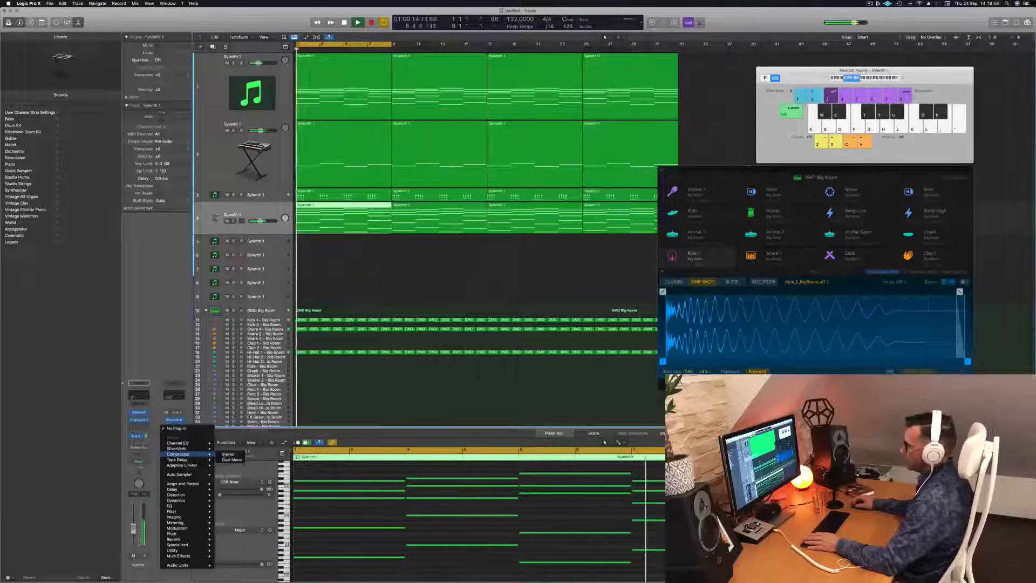
{"action": "left_click", "coordinate": [229, 455]}
{"action": "left_click", "coordinate": [605, 96]}
{"action": "mouse_move", "coordinate": [609, 114]}
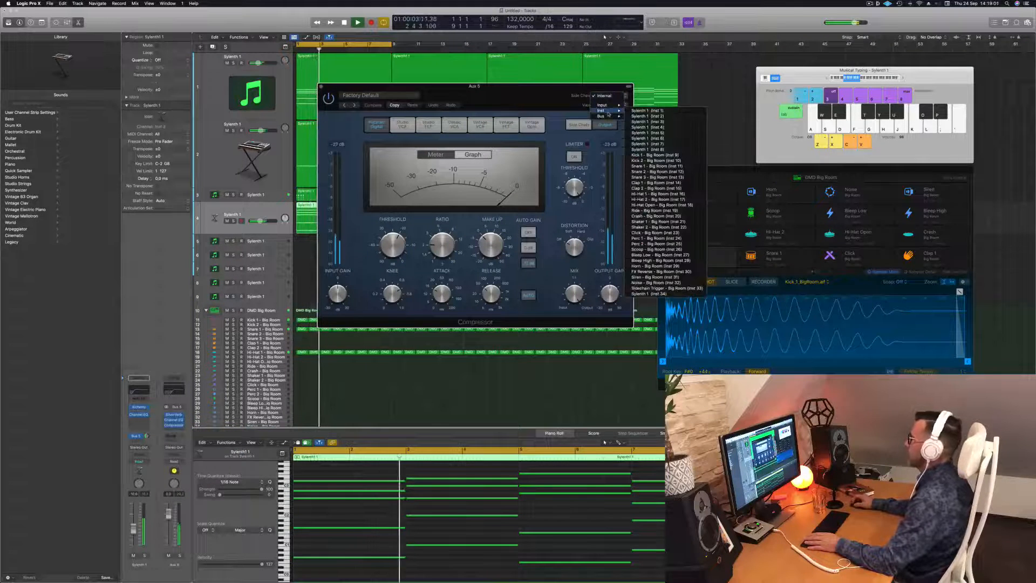
{"action": "left_click", "coordinate": [675, 149]}
Lower the Aux 5 compressor's threshold while listening to the loop, and close the compressor
{"action": "left_click_drag", "start_coordinate": [540, 85], "coordinate": [567, 85]}
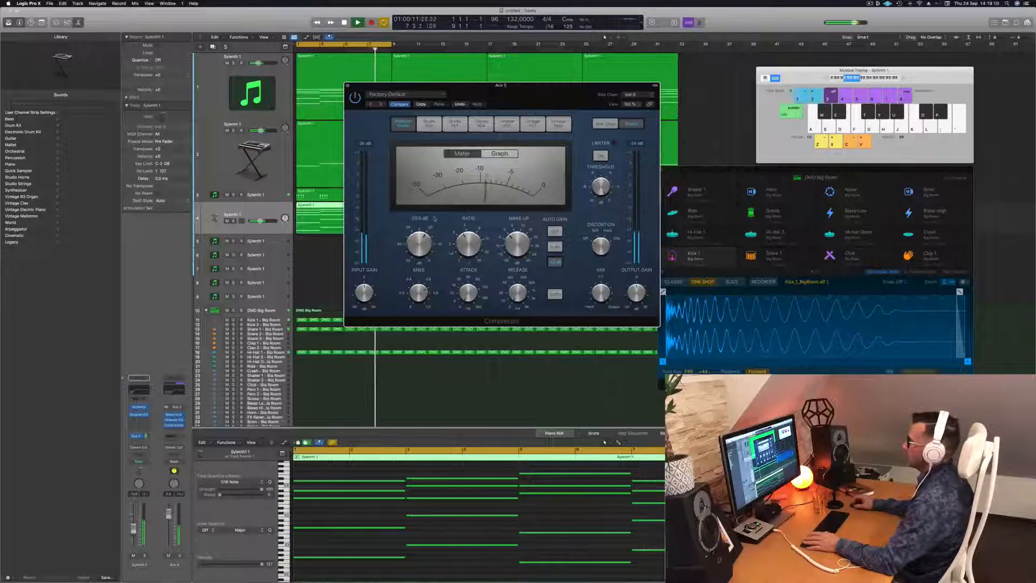
{"action": "left_click_drag", "start_coordinate": [548, 89], "coordinate": [541, 97]}
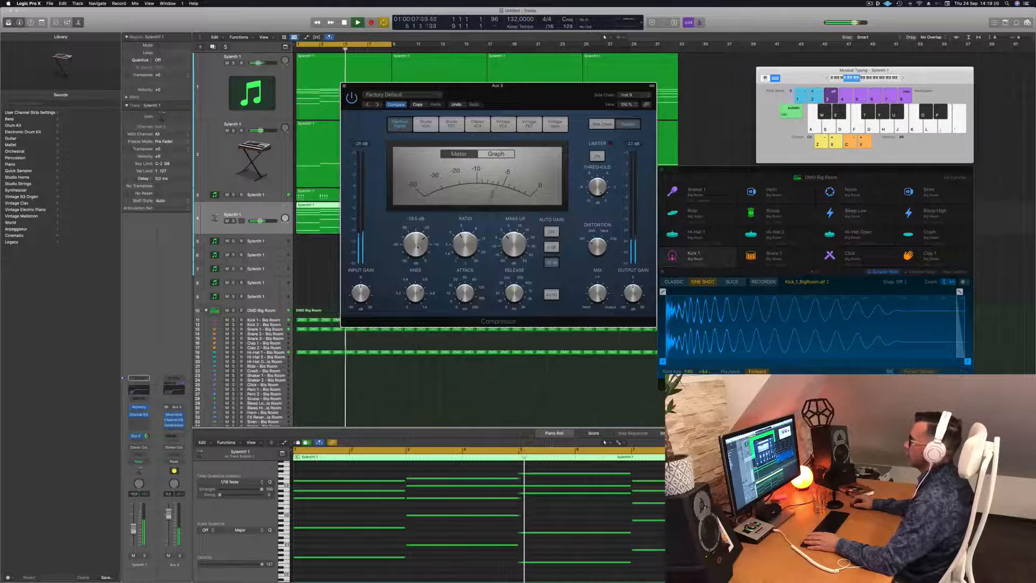
{"action": "key", "text": "space"}
{"action": "left_click", "coordinate": [344, 85]}
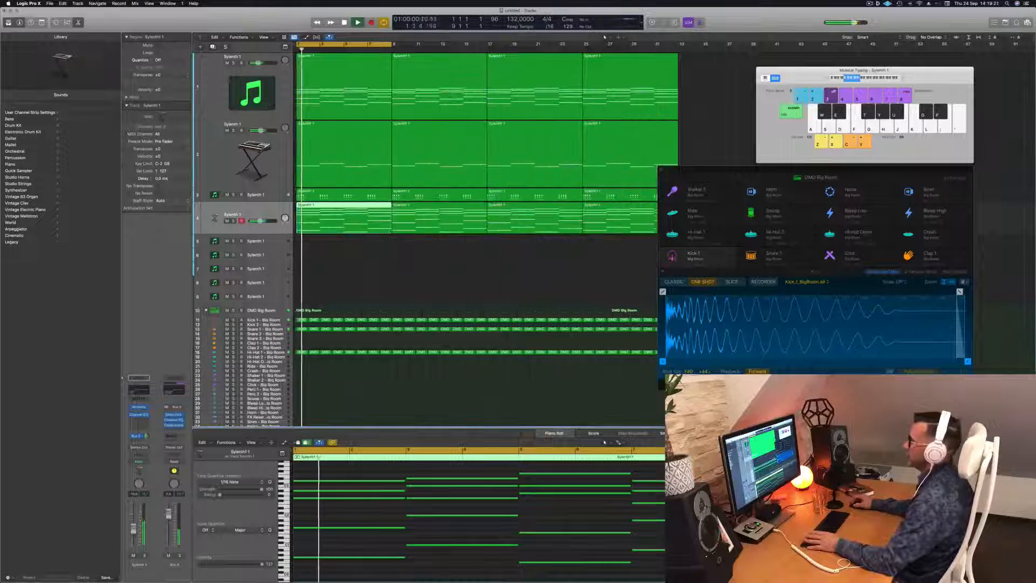
Close the Big Room drum kit's sampler window and return to the arpeggio track
{"action": "left_click", "coordinate": [377, 273]}
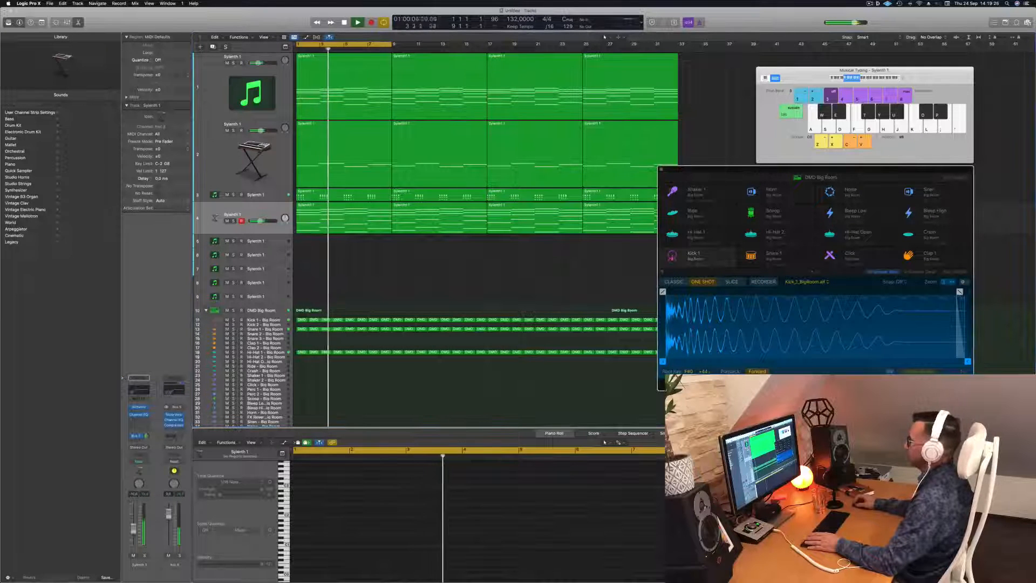
{"action": "left_click", "coordinate": [661, 170]}
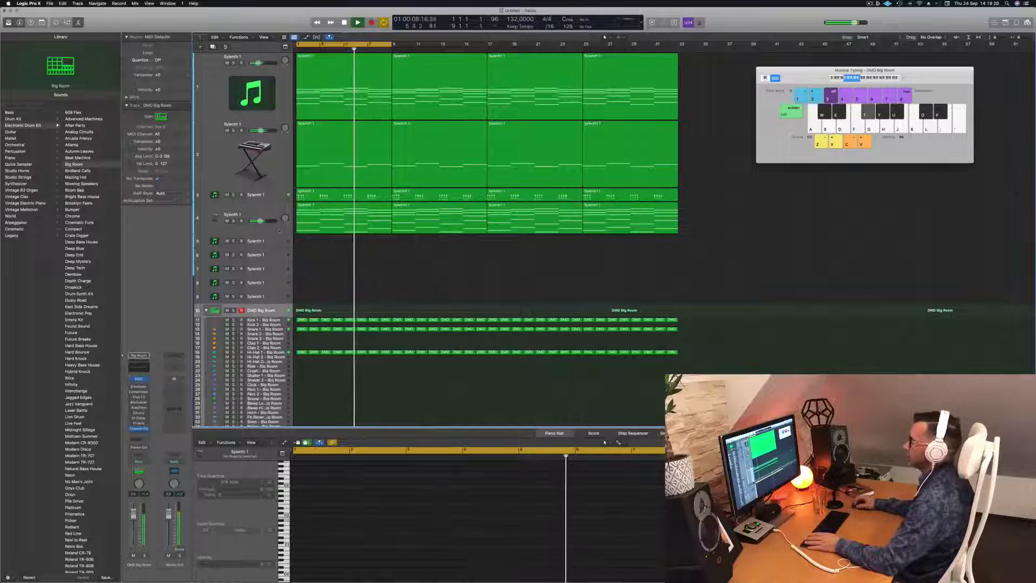
{"action": "left_click", "coordinate": [340, 208]}
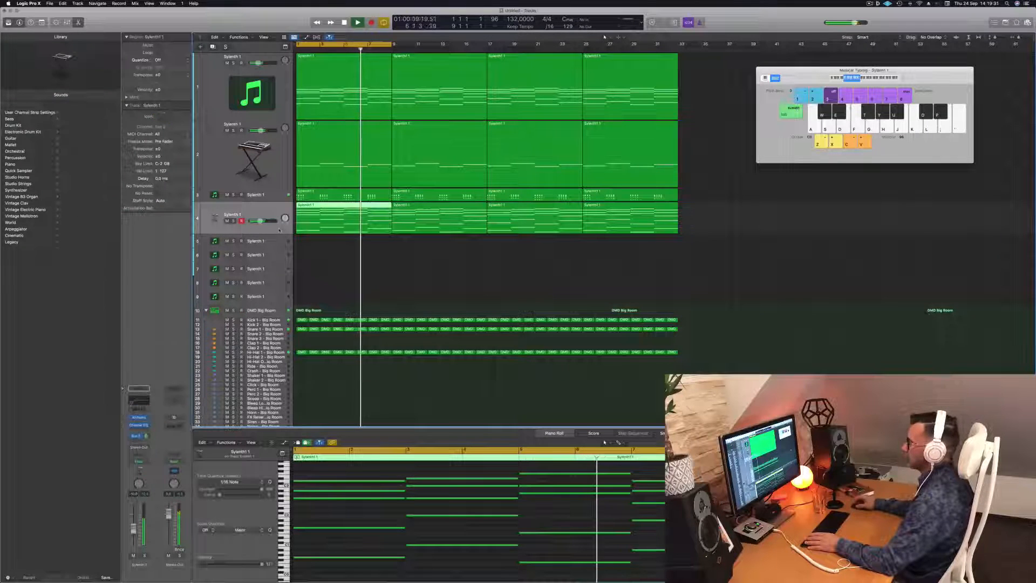
Duplicate the third track's Sylenth1 setup onto a new track, place it below the arpeggio track and enlarge it
{"action": "left_click", "coordinate": [276, 196]}
{"action": "key", "text": "super+d"}
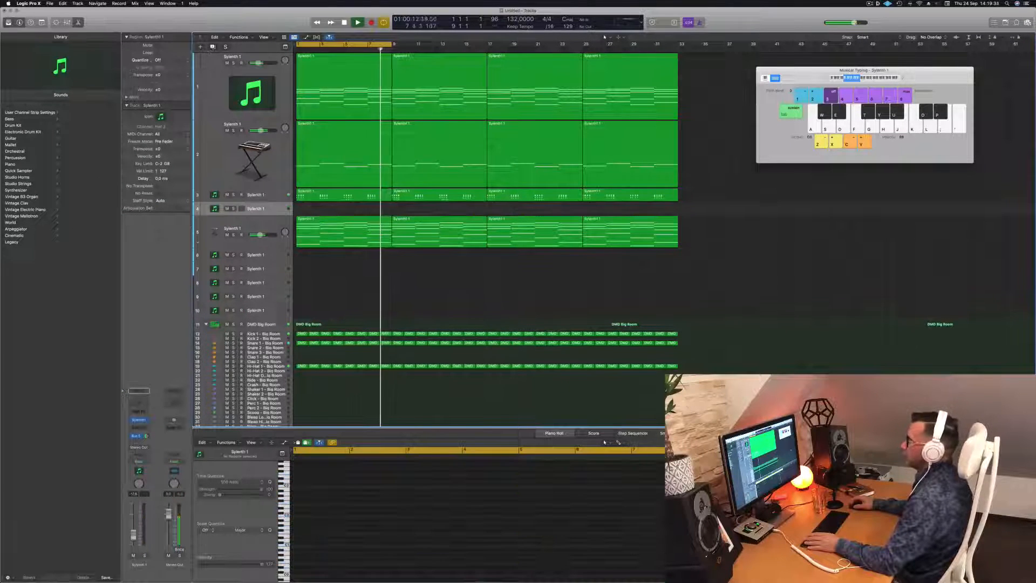
{"action": "left_click_drag", "start_coordinate": [275, 212], "coordinate": [277, 254]}
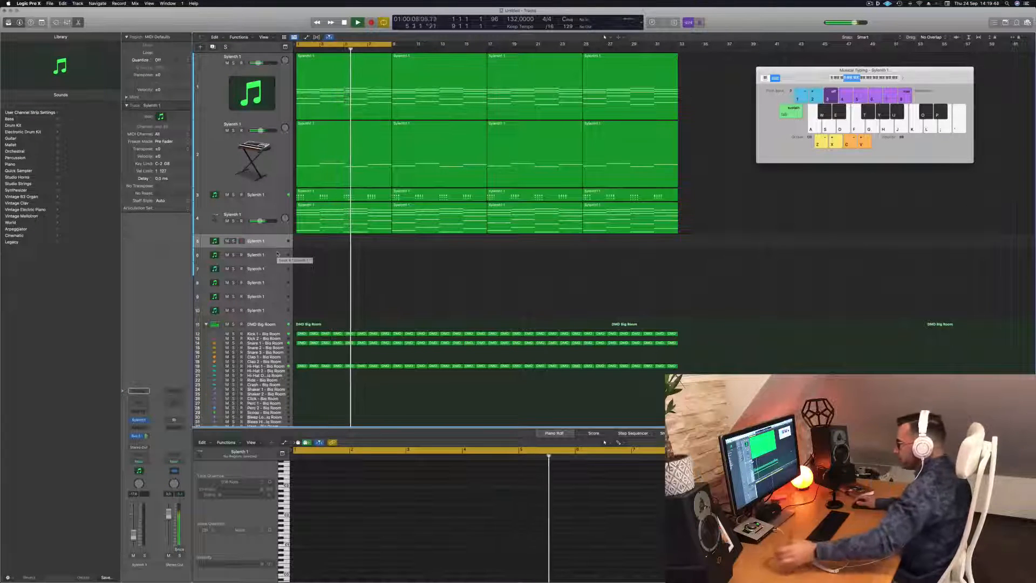
{"action": "left_click_drag", "start_coordinate": [278, 247], "coordinate": [276, 282]}
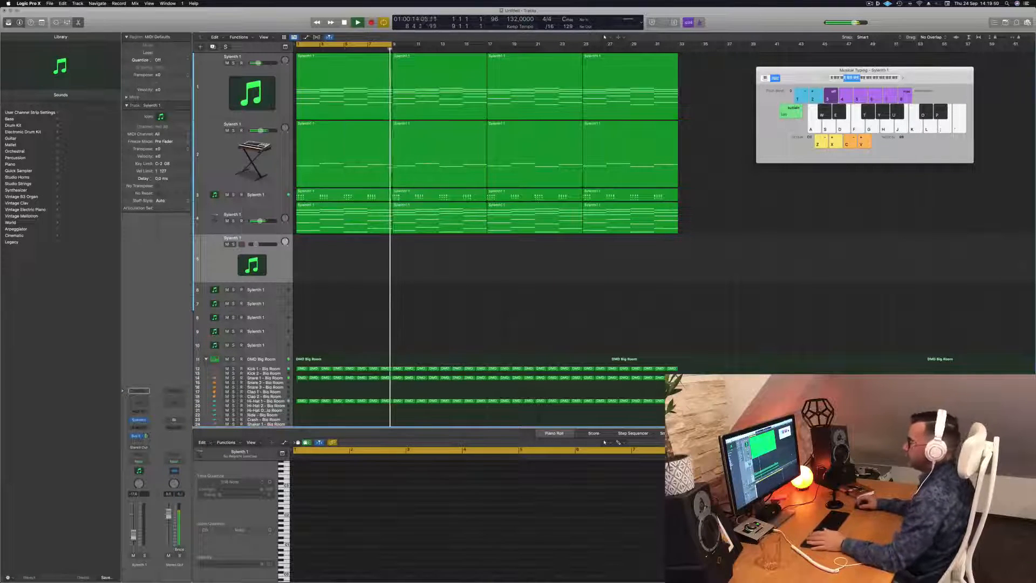
Open Sylenth1 on the new fifth track and raise the Musical Typing octave for a higher lead
{"action": "left_click", "coordinate": [139, 420]}
{"action": "left_click_drag", "start_coordinate": [458, 90], "coordinate": [714, 189]}
{"action": "key", "text": "x"}
{"action": "key", "text": "x"}
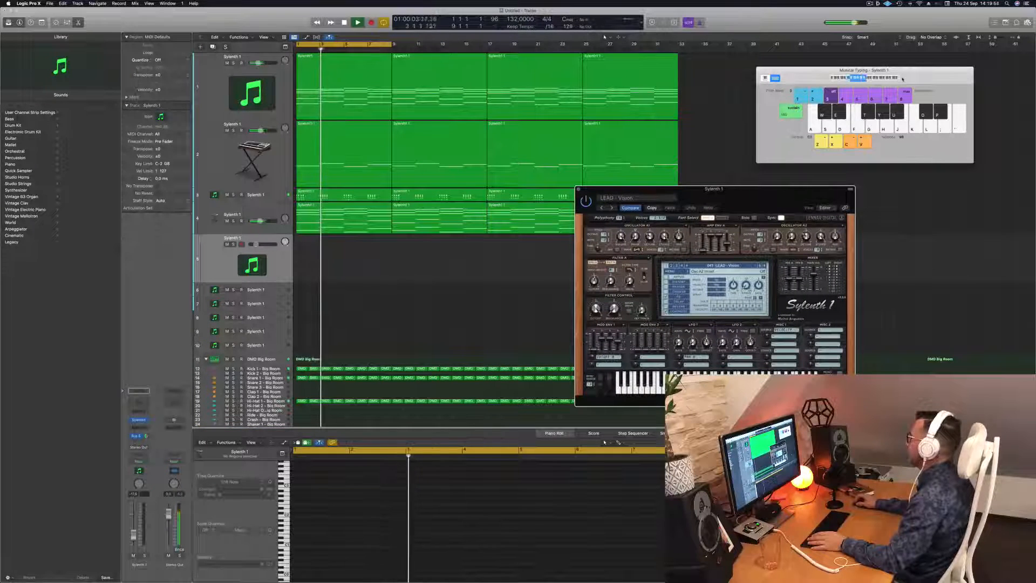
{"action": "left_click_drag", "start_coordinate": [761, 194], "coordinate": [629, 142]}
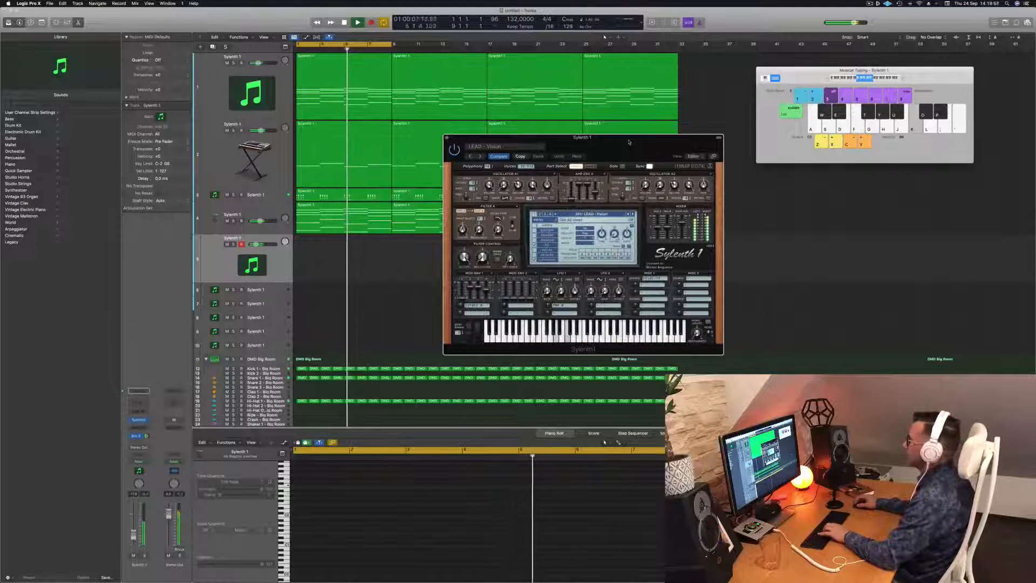
Restart playback from the beginning and adjust the fifth track's volume while trying lead notes over the loop
{"action": "key", "text": "space"}
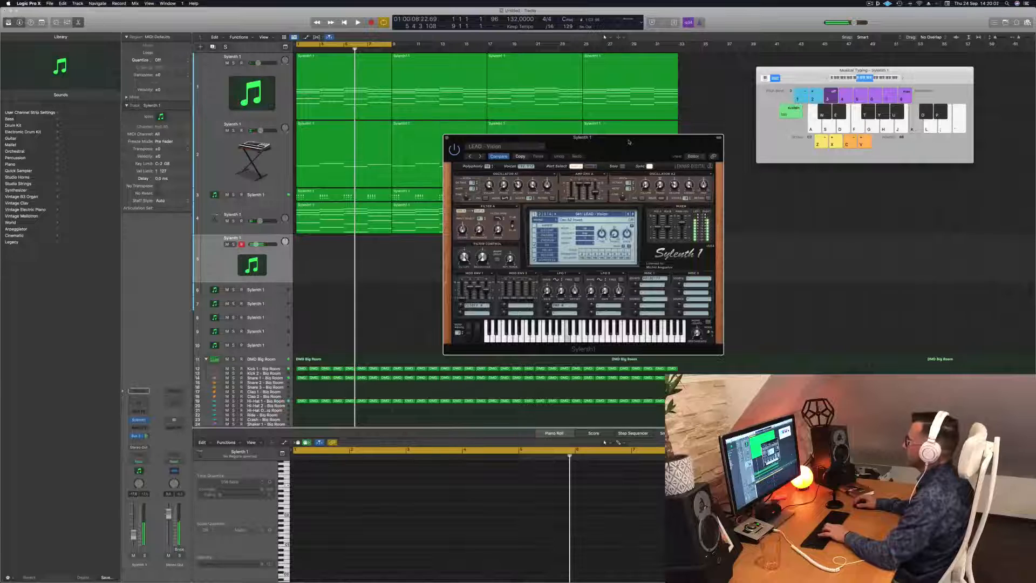
{"action": "key", "text": "Return"}
{"action": "key", "text": "space"}
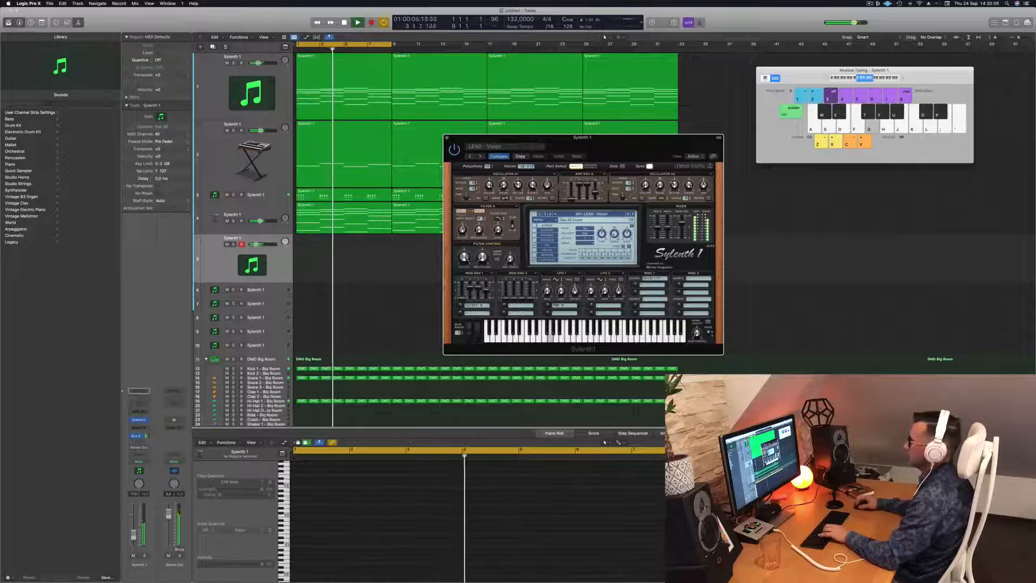
{"action": "left_click_drag", "start_coordinate": [256, 245], "coordinate": [255, 245]}
{"action": "key", "text": "h"}
{"action": "key", "text": "g"}
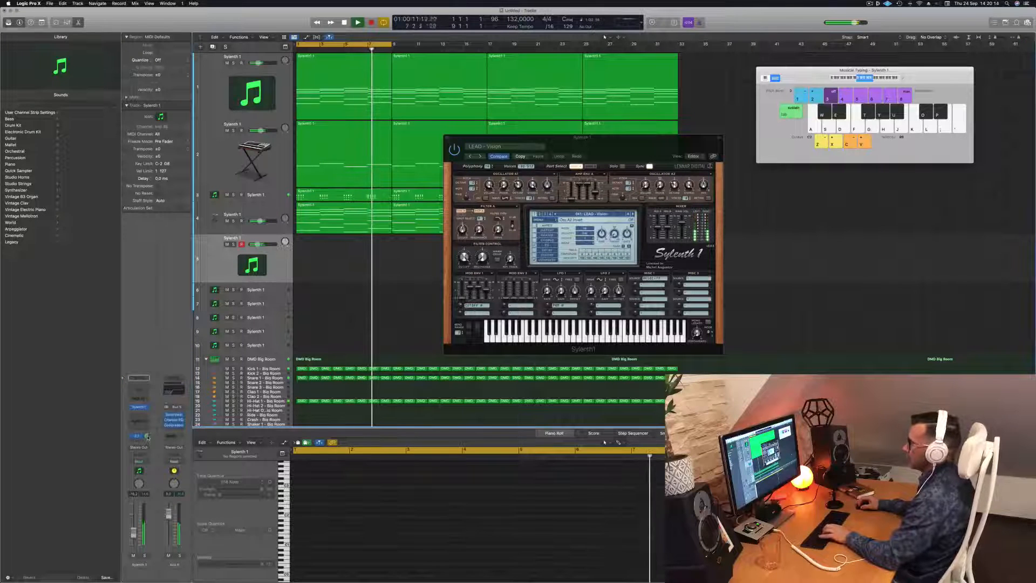
Try out a lead melody with Sylenth1 over the loop, with the inspector hidden and the mixer shown
{"action": "key", "text": "l"}
{"action": "key", "text": "k"}
{"action": "key", "text": "j"}
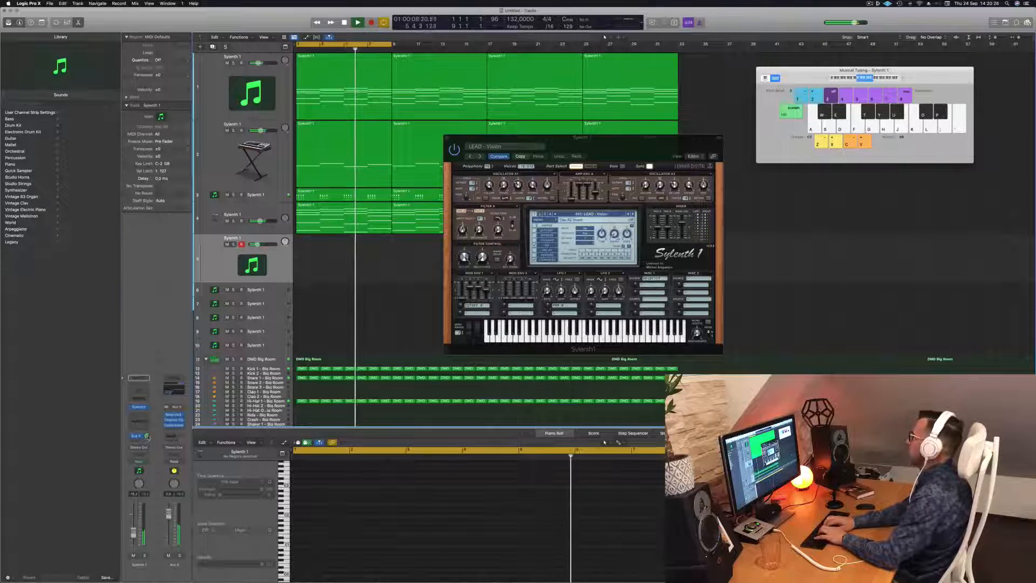
{"action": "key", "text": "i"}
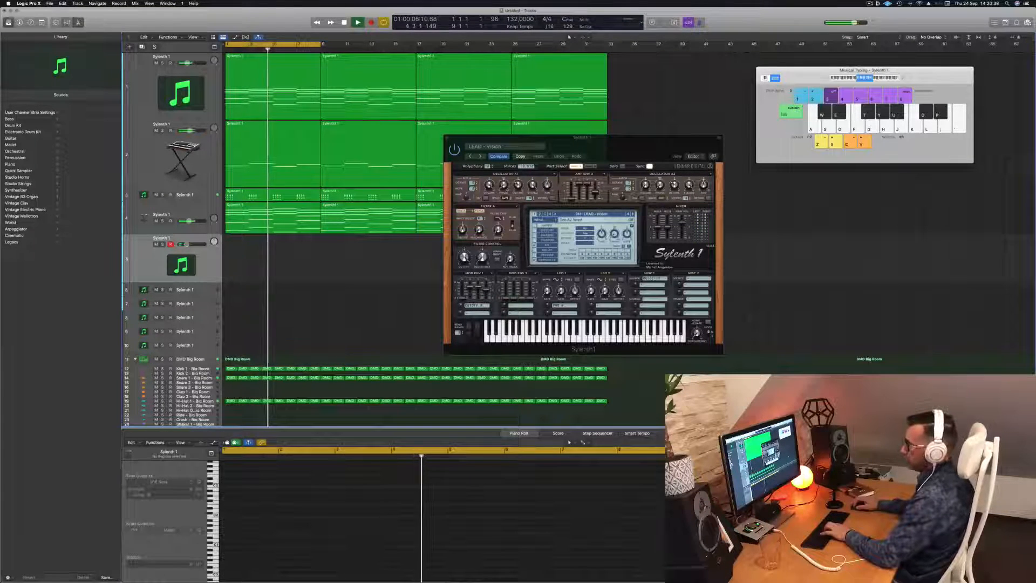
{"action": "key", "text": "x"}
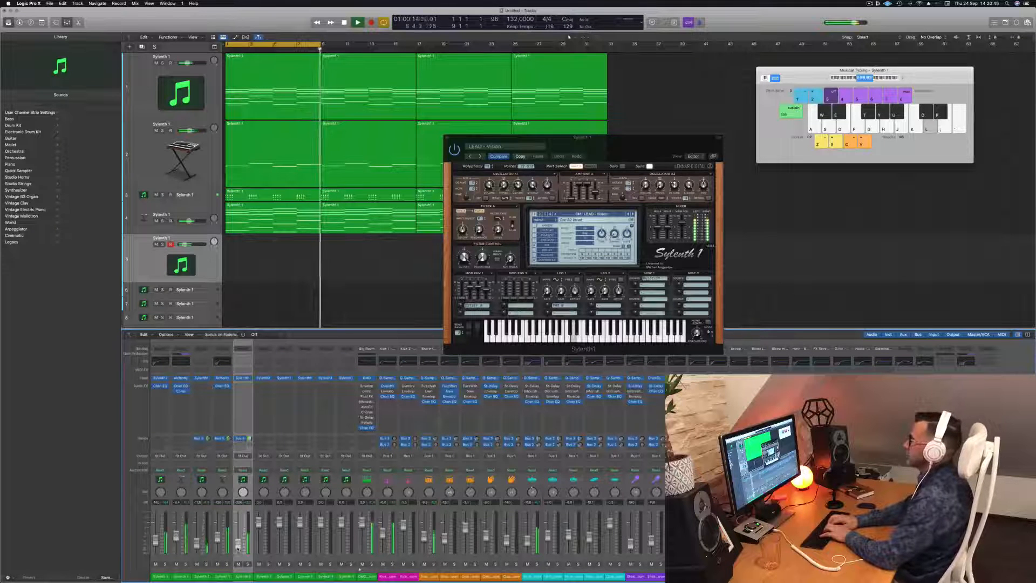
{"action": "key", "text": "l"}
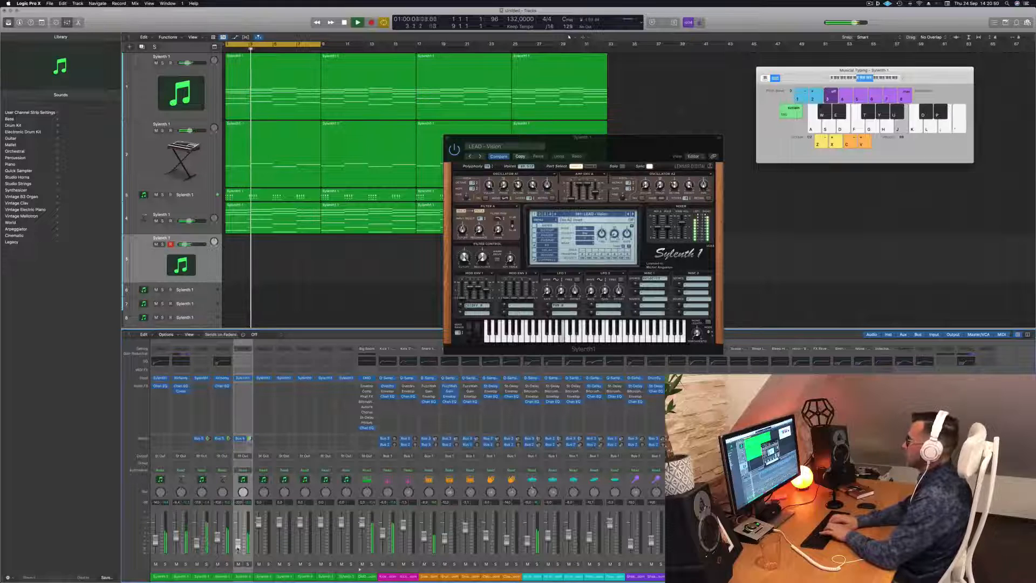
{"action": "key", "text": "apostrophe"}
{"action": "key", "text": "h"}
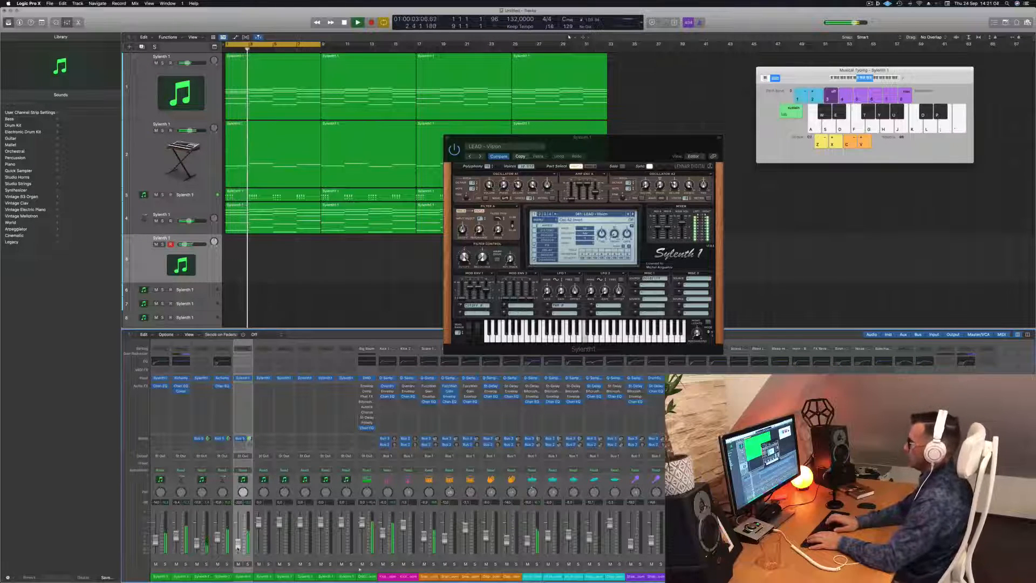
Record a short lead phrase on the fifth track in bar 2 and delete the extra recorded region
{"action": "key", "text": "r"}
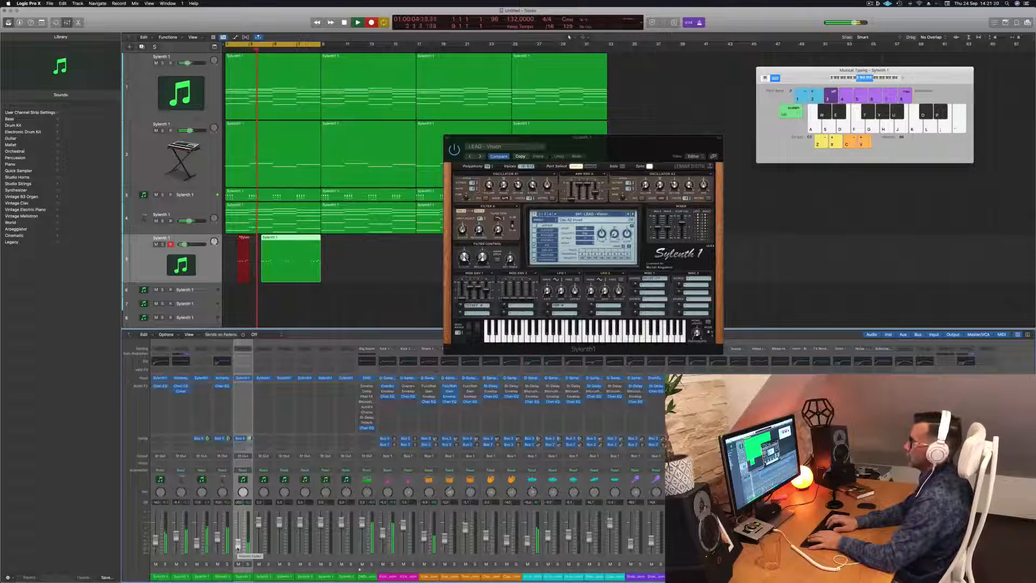
{"action": "key", "text": "space"}
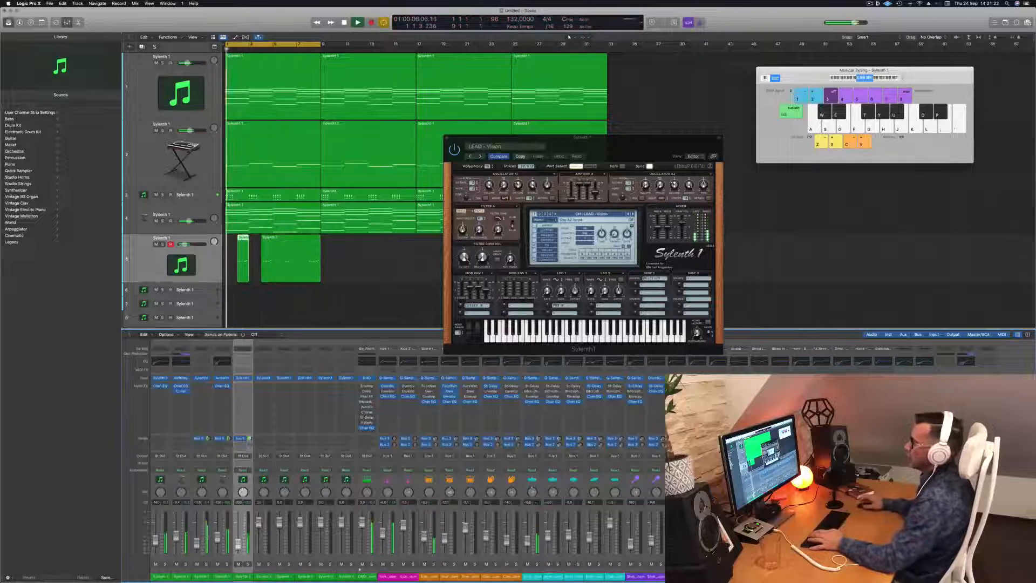
{"action": "key", "text": "Delete"}
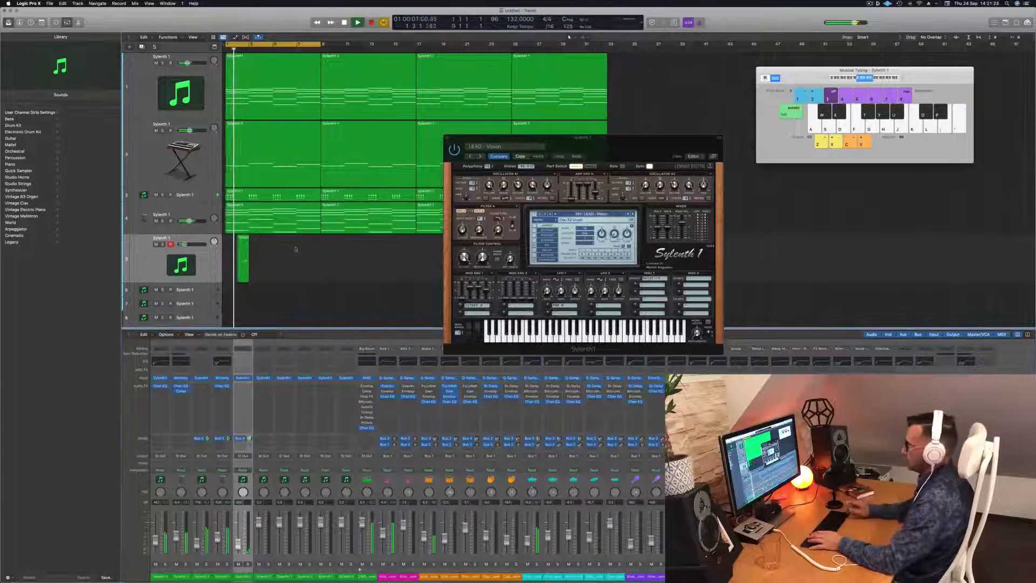
{"action": "key", "text": "space"}
Open the recorded lead region in the Piano Roll and copy it to bars 4, 6 and 8 of the fifth track
{"action": "double_click", "coordinate": [242, 248]}
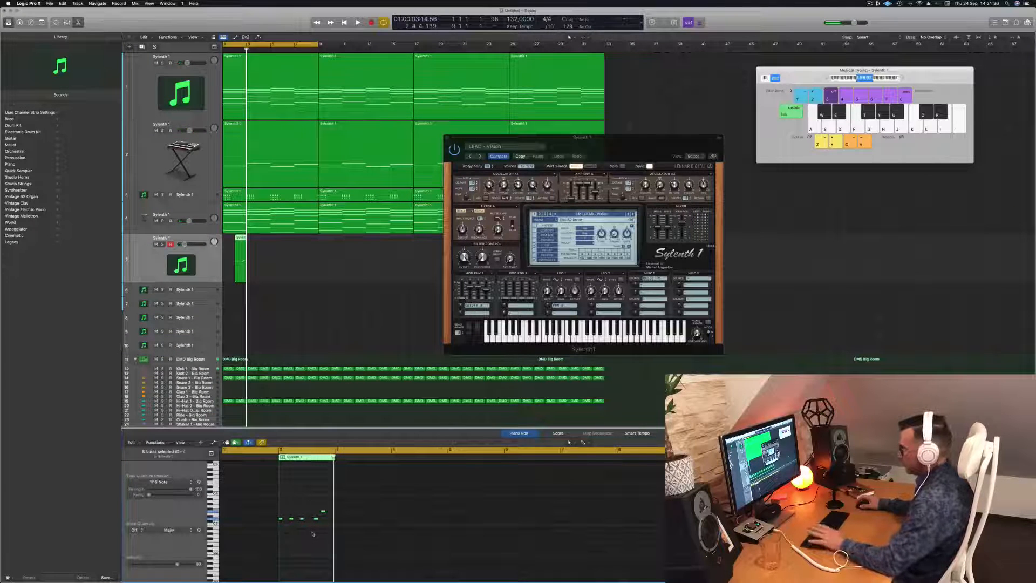
{"action": "key", "text": "space"}
{"action": "scroll", "coordinate": [326, 310], "scroll_direction": "up", "scroll_amount": 4}
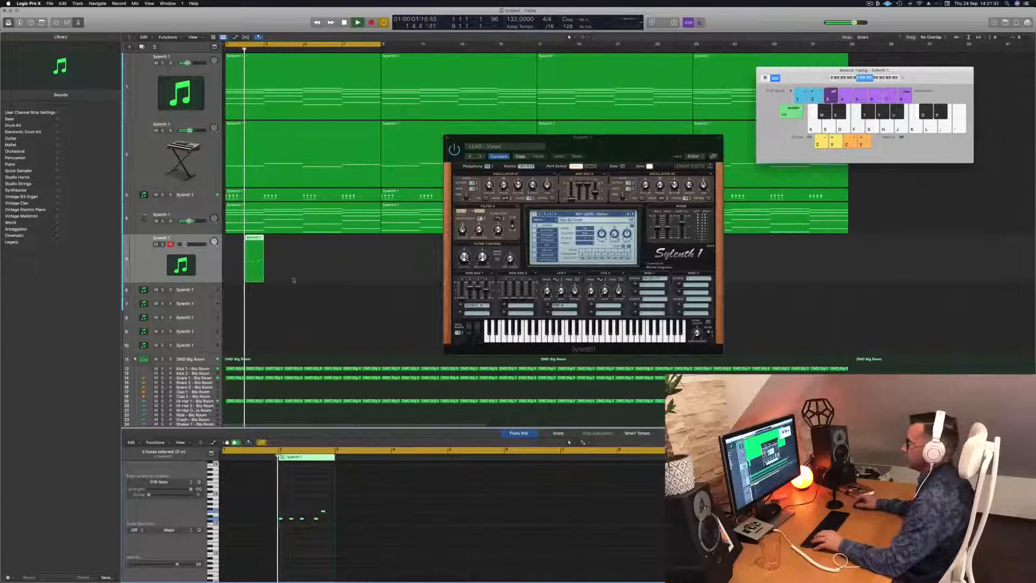
{"action": "left_click_drag", "start_coordinate": [561, 137], "coordinate": [684, 115]}
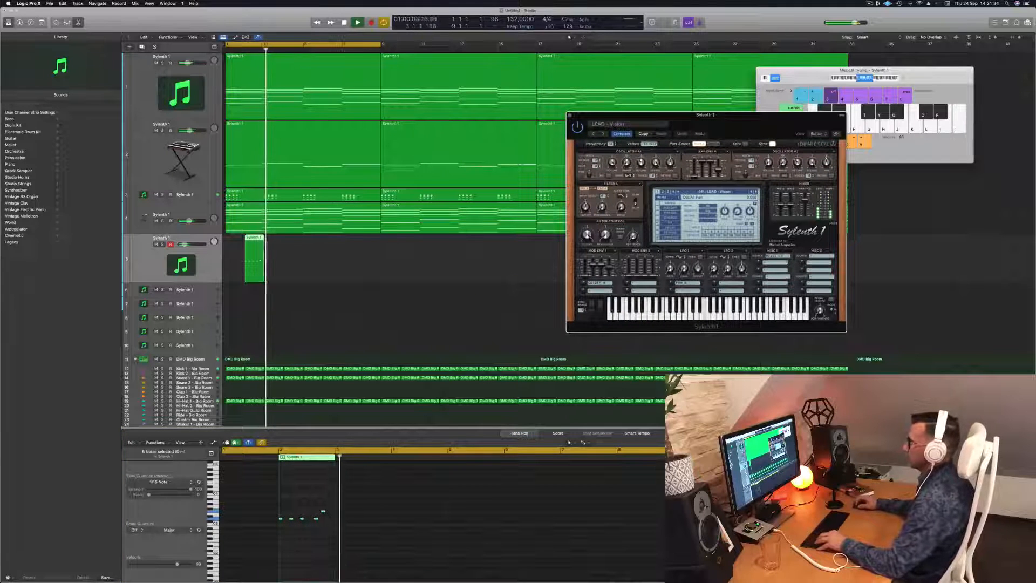
{"action": "left_click_drag", "start_coordinate": [256, 249], "coordinate": [370, 254]}
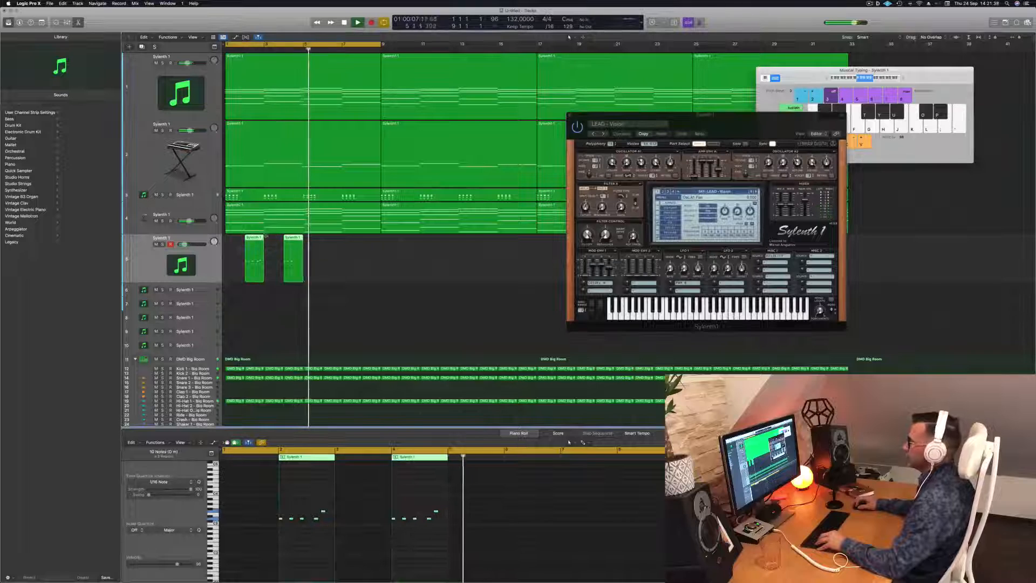
{"action": "left_click_drag", "start_coordinate": [261, 239], "coordinate": [335, 249]}
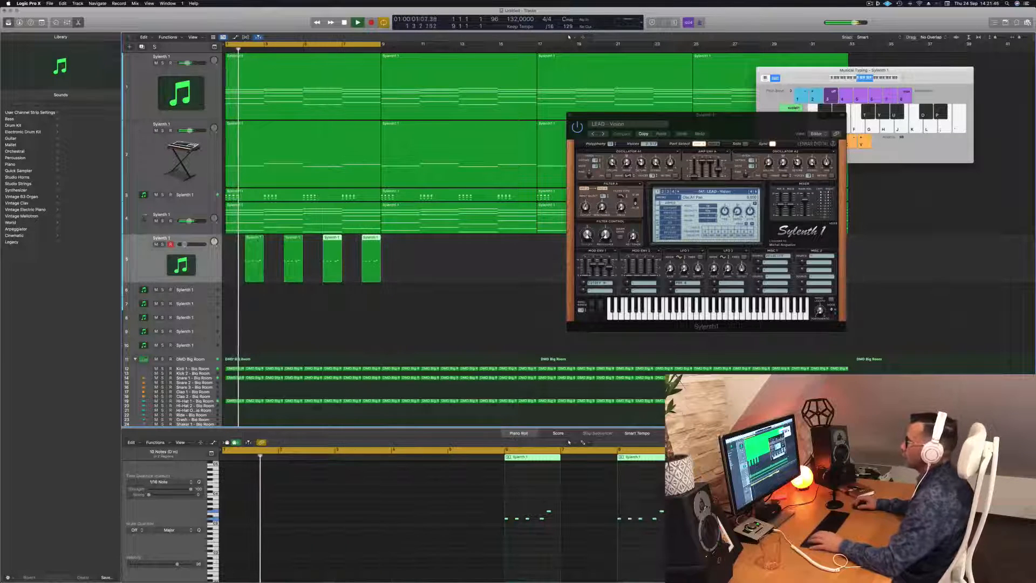
Fine-tune the fifth track's volume, and show the mixer, toolbar and inspector around the arrangement
{"action": "left_click_drag", "start_coordinate": [184, 245], "coordinate": [185, 245]}
{"action": "left_click_drag", "start_coordinate": [767, 115], "coordinate": [659, 67]}
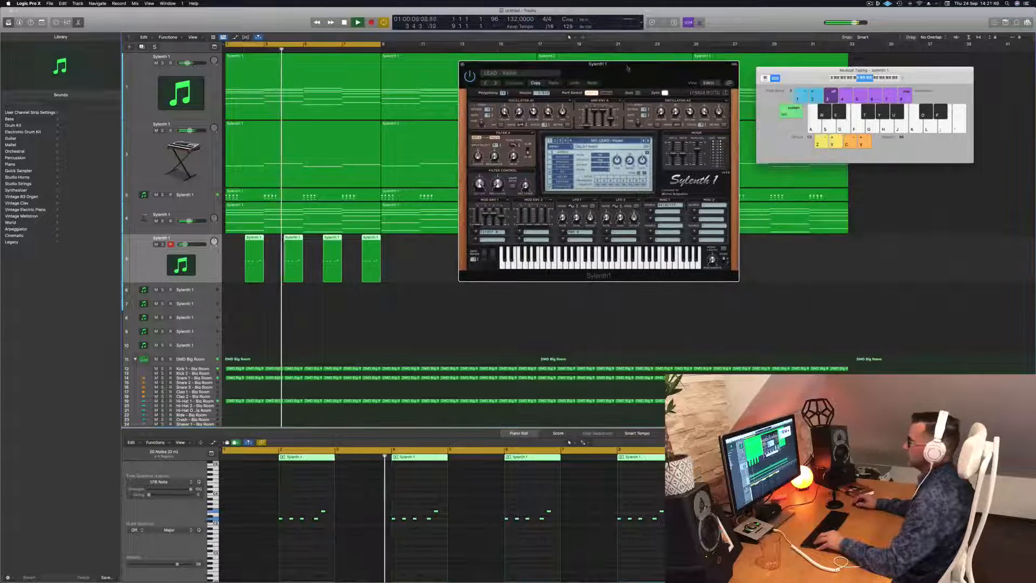
{"action": "left_click", "coordinate": [55, 24]}
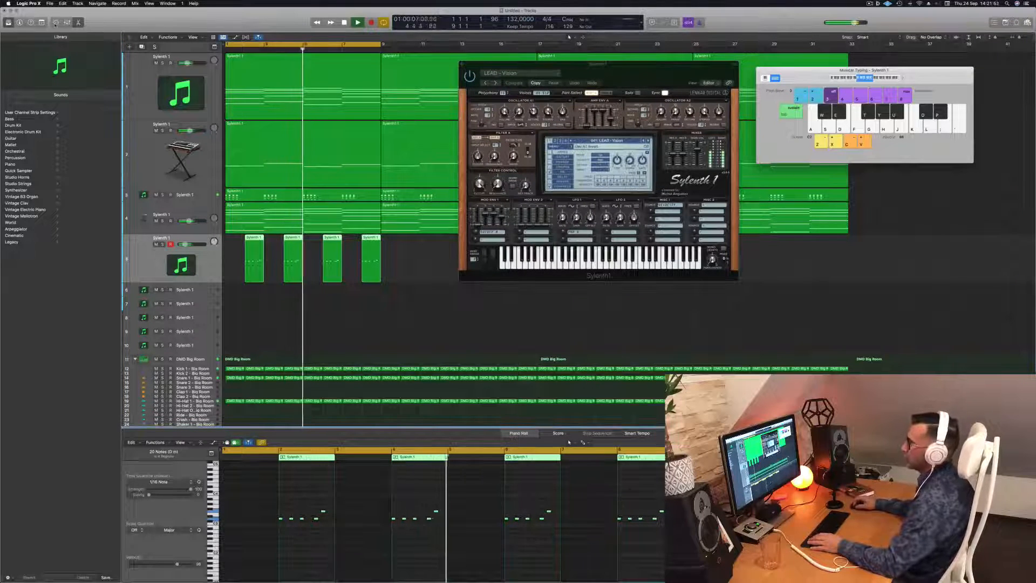
{"action": "left_click", "coordinate": [55, 25]}
{"action": "left_click", "coordinate": [55, 24]}
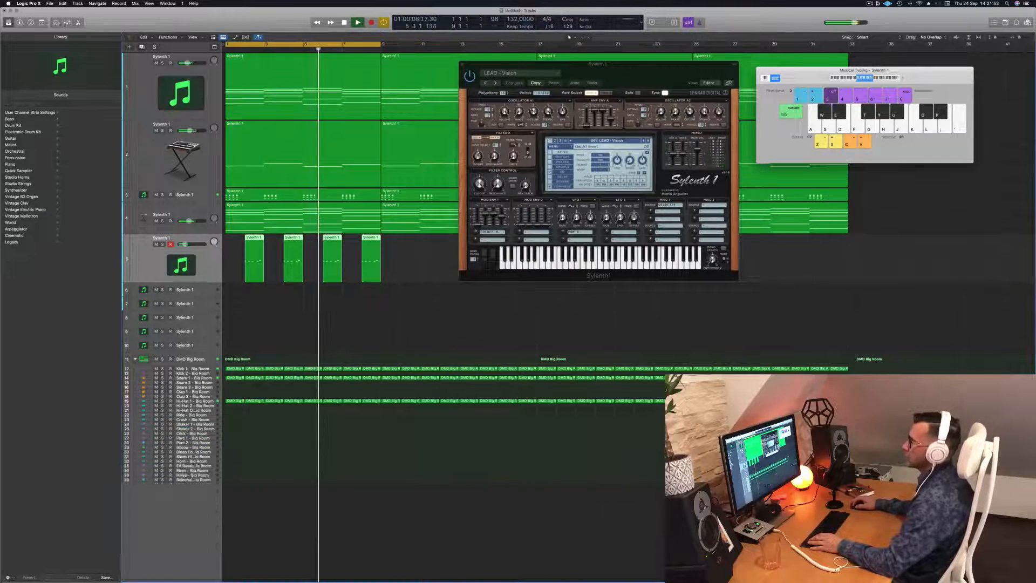
{"action": "left_click", "coordinate": [66, 23]}
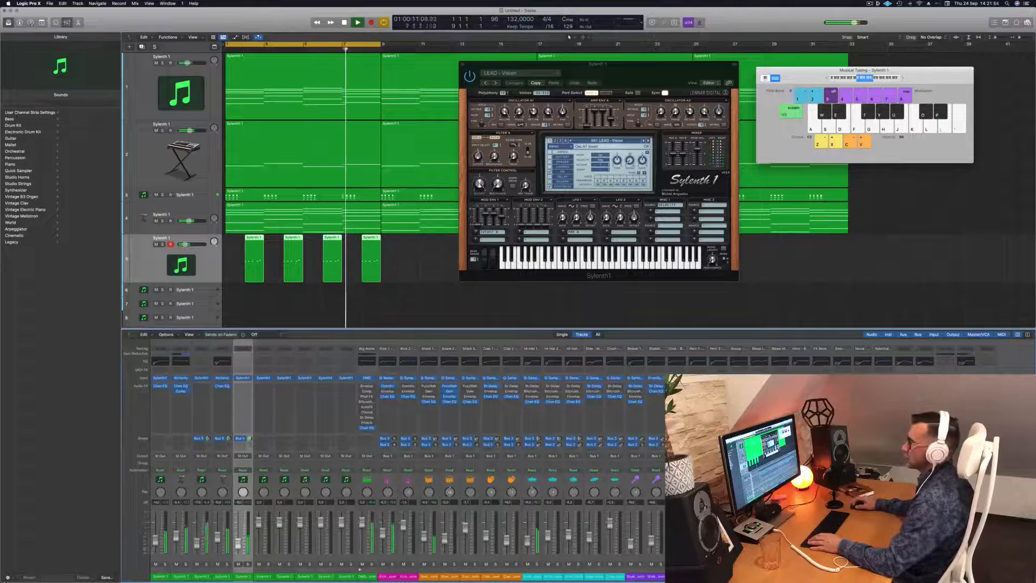
{"action": "left_click", "coordinate": [41, 24]}
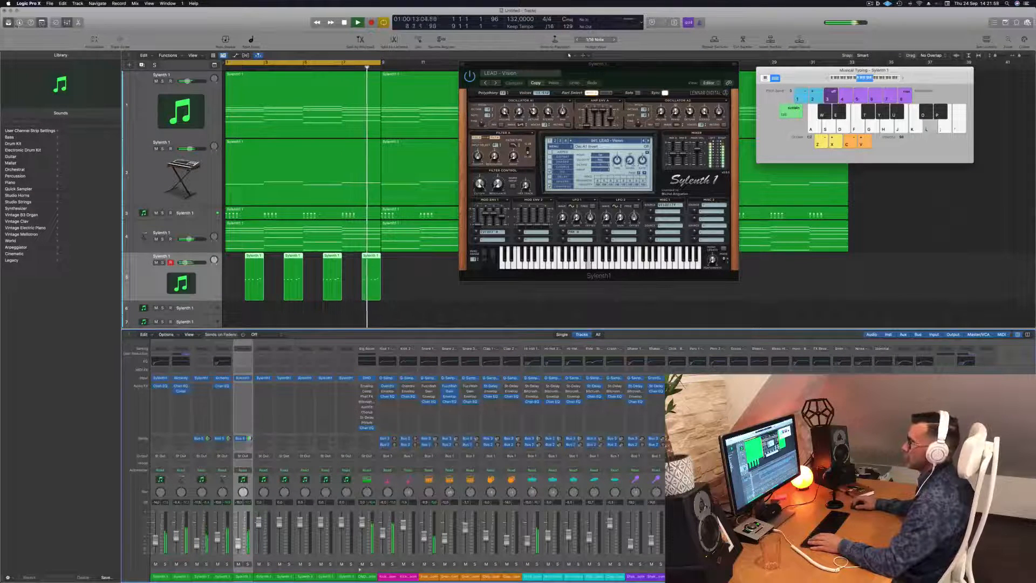
{"action": "key", "text": "i"}
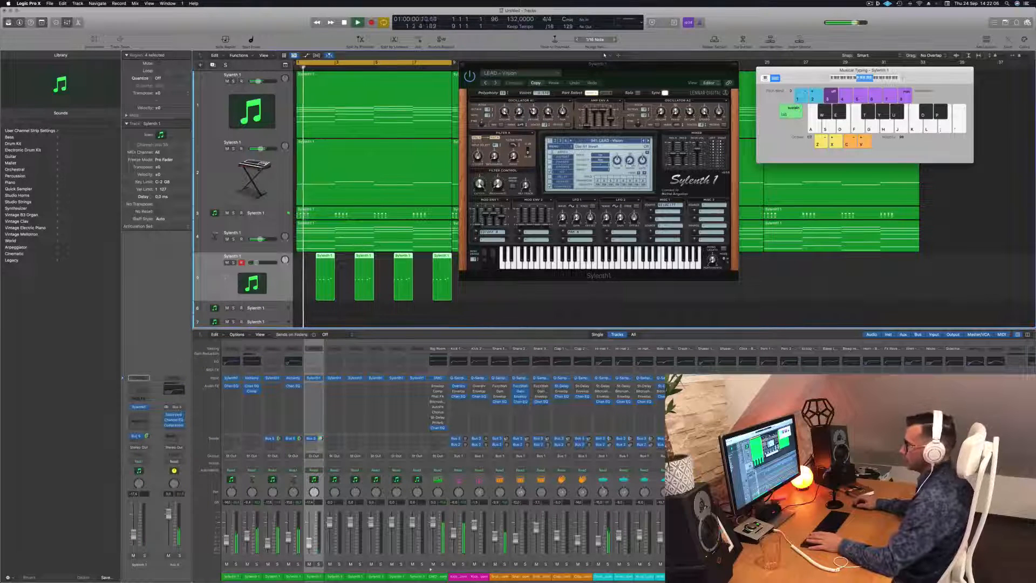
Insert a stereo Compressor on the fifth track, sidechain it to Kick 1 - Big Room and adjust its threshold
{"action": "left_click", "coordinate": [139, 414]}
{"action": "mouse_move", "coordinate": [146, 428]}
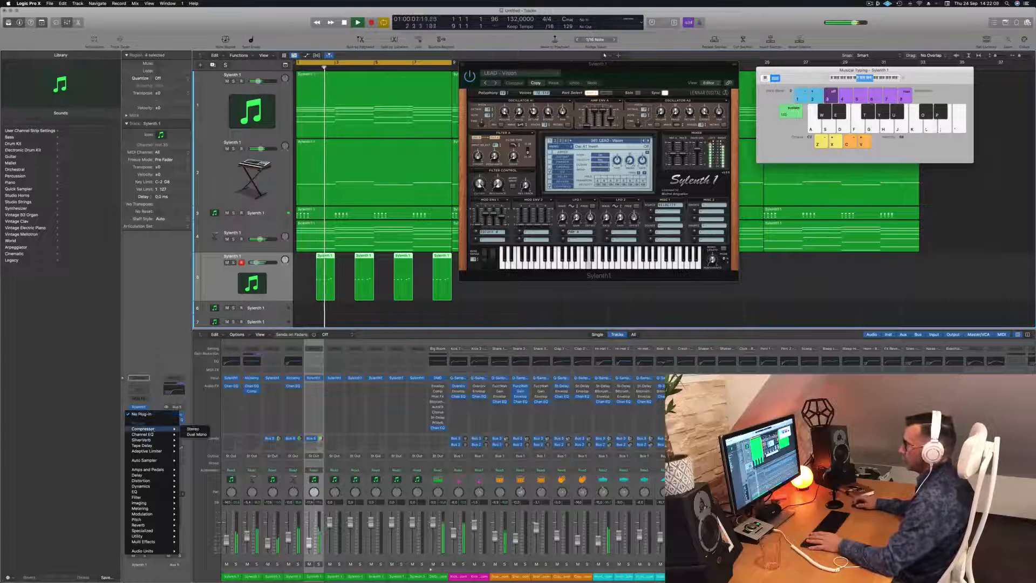
{"action": "left_click", "coordinate": [193, 430]}
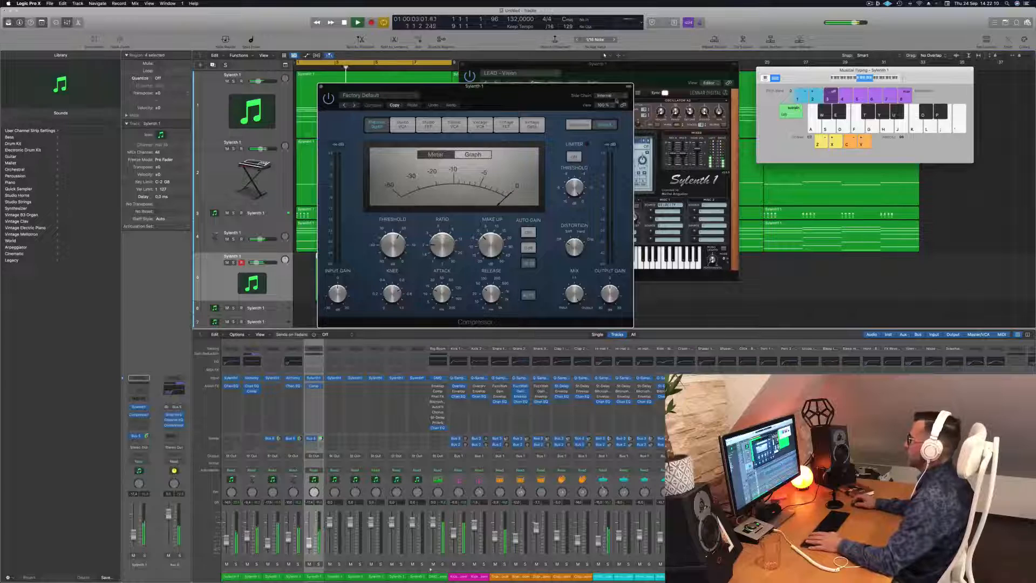
{"action": "mouse_move", "coordinate": [615, 111]}
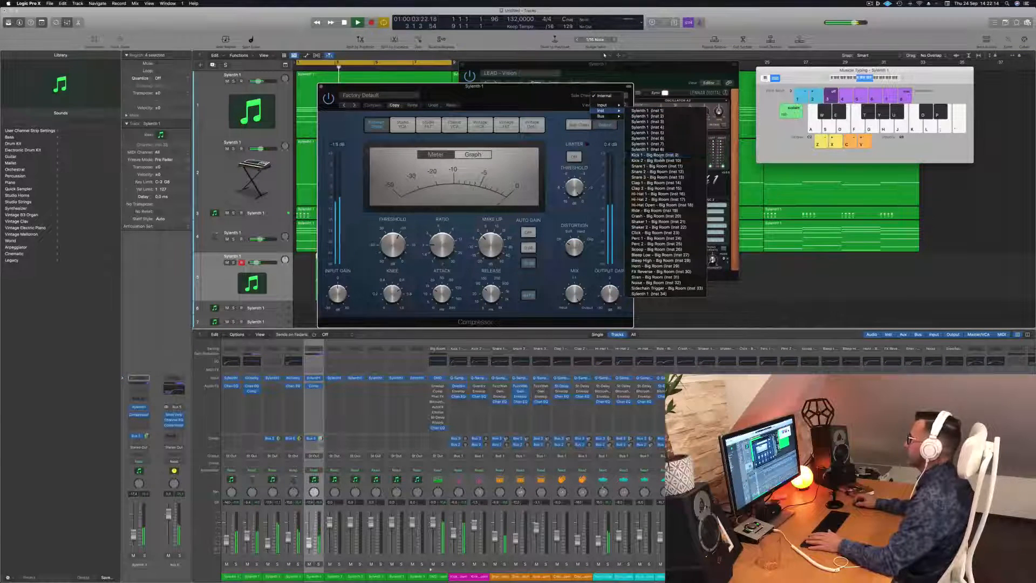
{"action": "left_click", "coordinate": [661, 155]}
{"action": "left_click_drag", "start_coordinate": [537, 93], "coordinate": [750, 125]}
{"action": "left_click_drag", "start_coordinate": [686, 117], "coordinate": [555, 127]}
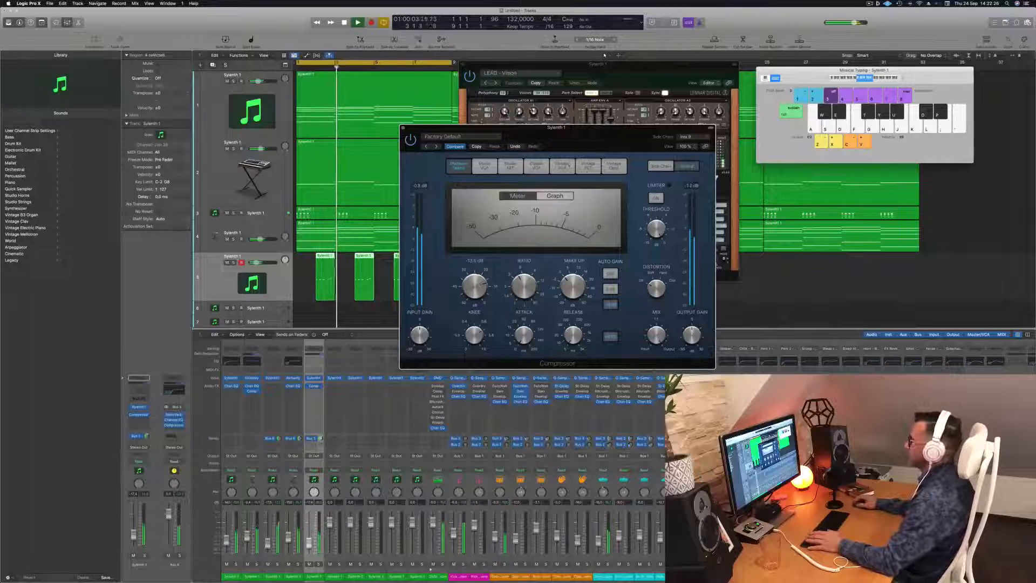
{"action": "left_click_drag", "start_coordinate": [402, 129], "coordinate": [385, 132]}
{"action": "left_click", "coordinate": [385, 130]}
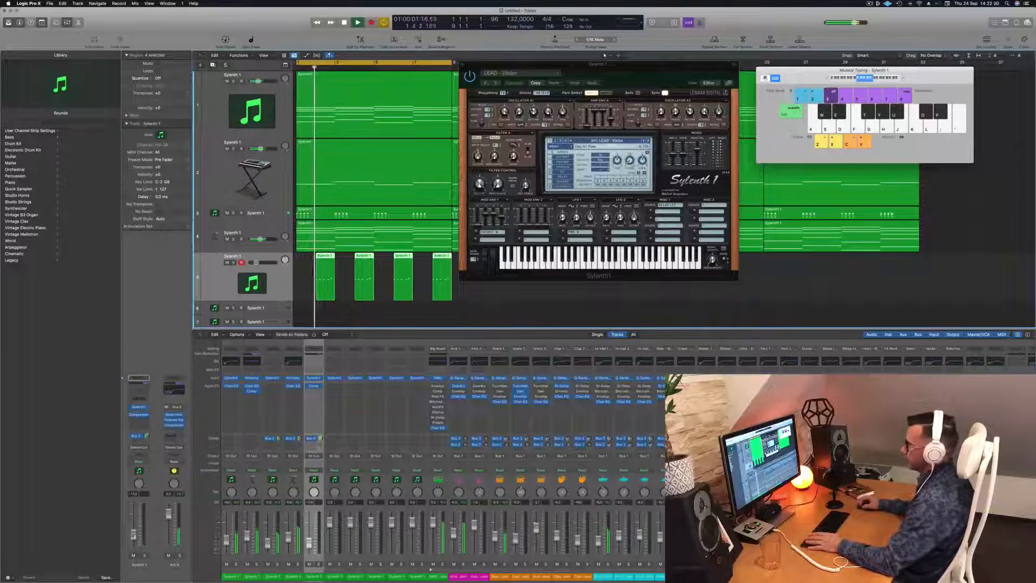
Copy the four lead regions along the fifth track until they fill the arrangement up to bar 33
{"action": "left_click_drag", "start_coordinate": [623, 68], "coordinate": [891, 93]}
{"action": "scroll", "coordinate": [474, 267], "scroll_direction": "left", "scroll_amount": 5}
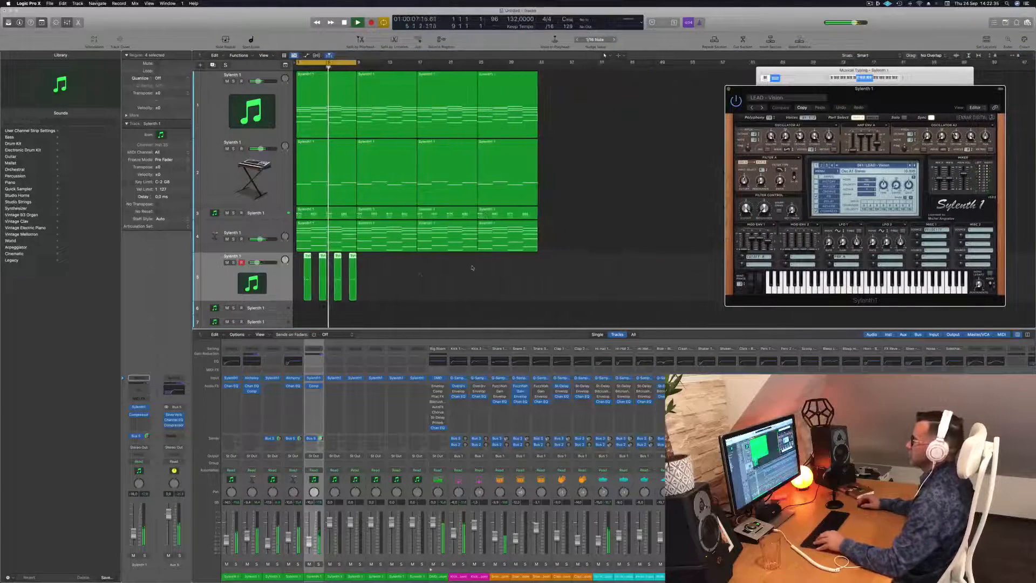
{"action": "left_click_drag", "start_coordinate": [309, 267], "coordinate": [369, 265]}
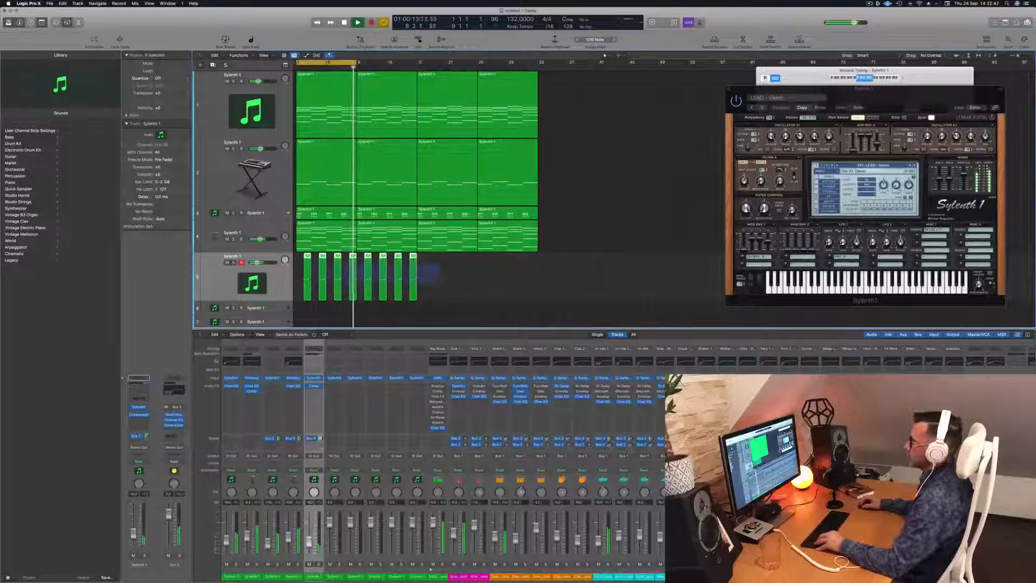
{"action": "left_click_drag", "start_coordinate": [309, 281], "coordinate": [430, 268]}
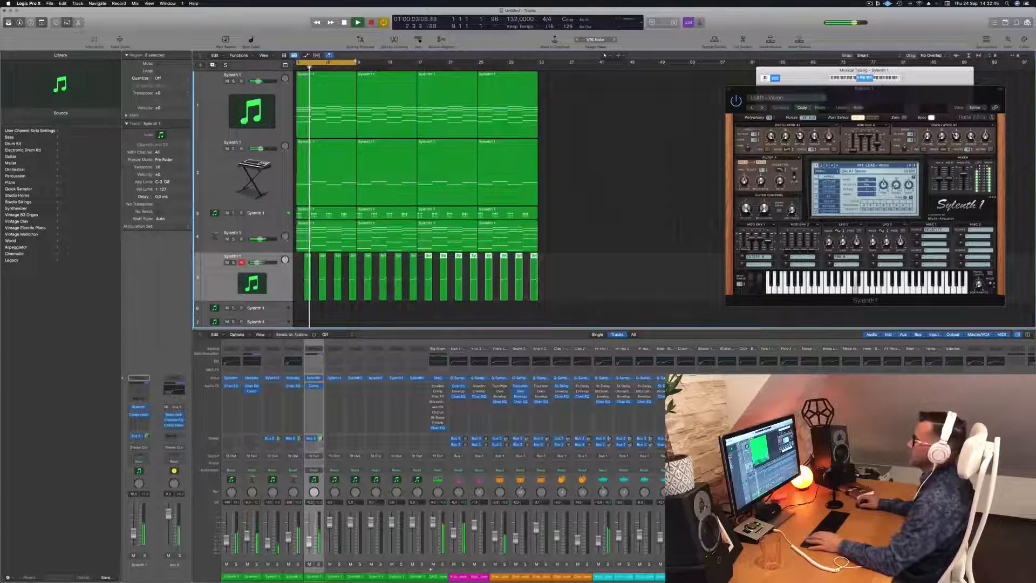
Duplicate the fifth track with its settings and copy all its lead regions onto the new sixth track
{"action": "left_click_drag", "start_coordinate": [916, 97], "coordinate": [658, 76]}
{"action": "left_click", "coordinate": [217, 278]}
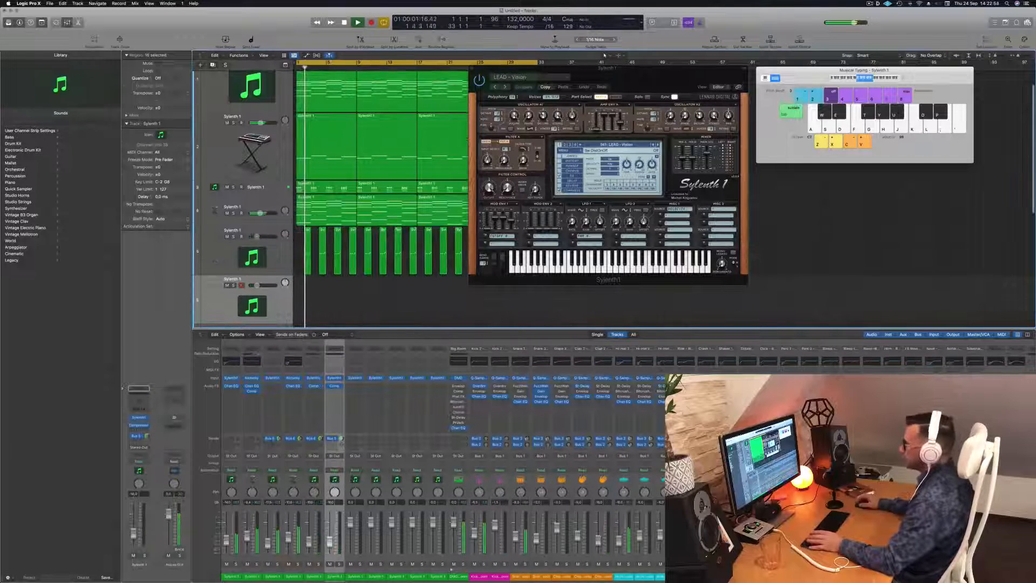
{"action": "key", "text": "Down"}
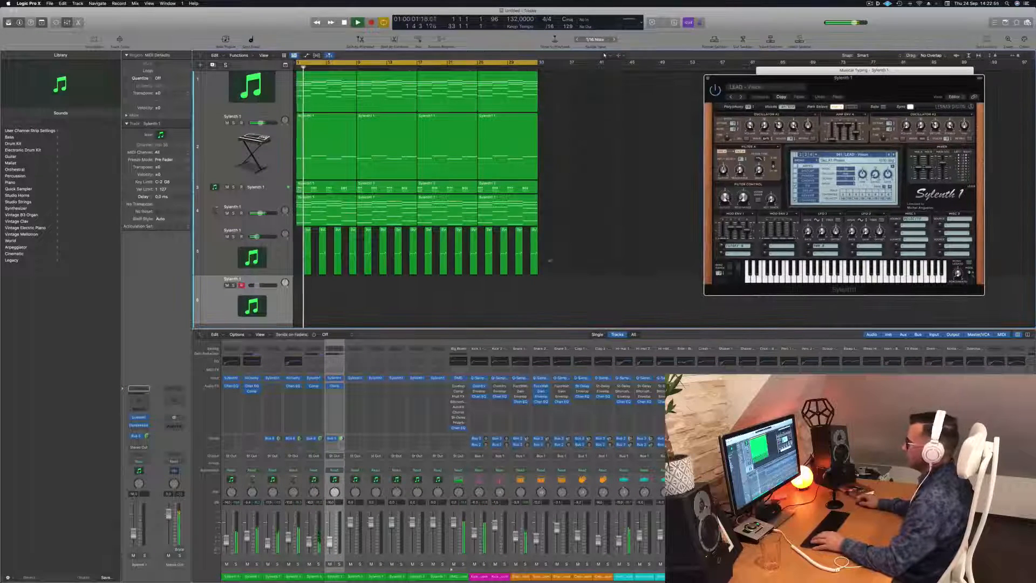
{"action": "left_click_drag", "start_coordinate": [542, 254], "coordinate": [307, 284]}
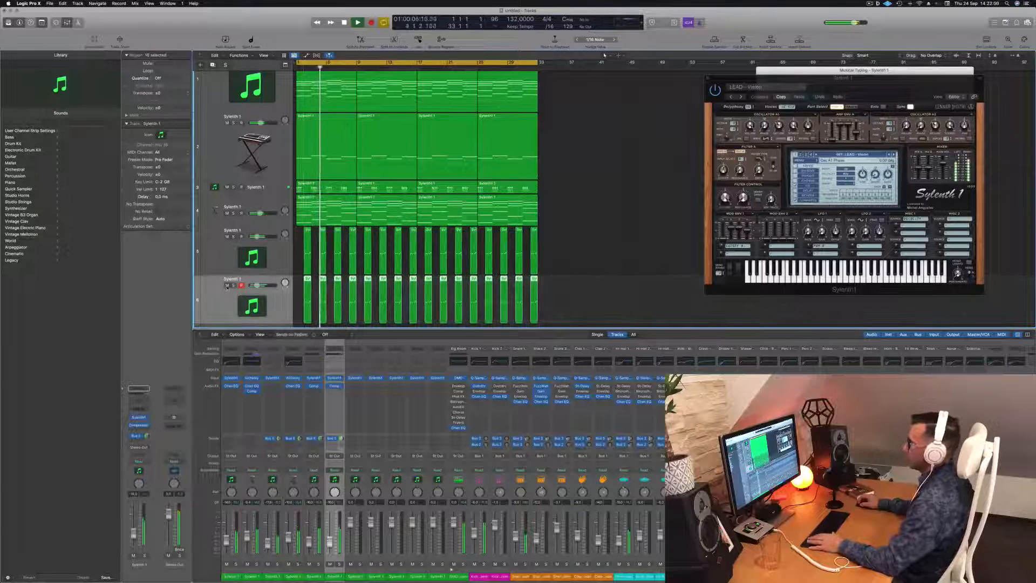
Mute the duplicated sixth track and open Sylenth1 on the fifth track while playing from the start
{"action": "left_click", "coordinate": [228, 285]}
{"action": "key", "text": "Up"}
{"action": "key", "text": "Return"}
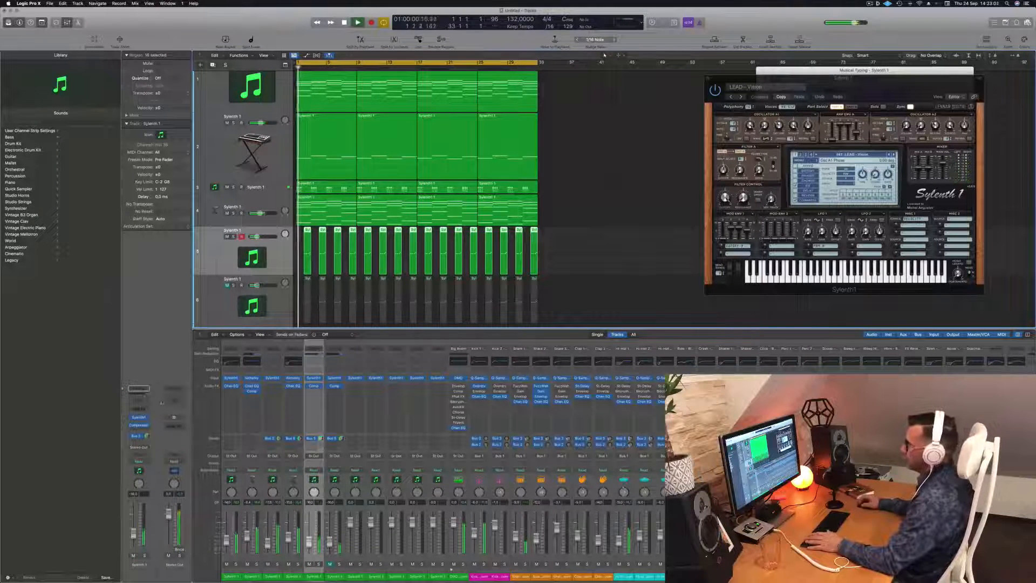
{"action": "left_click", "coordinate": [139, 419]}
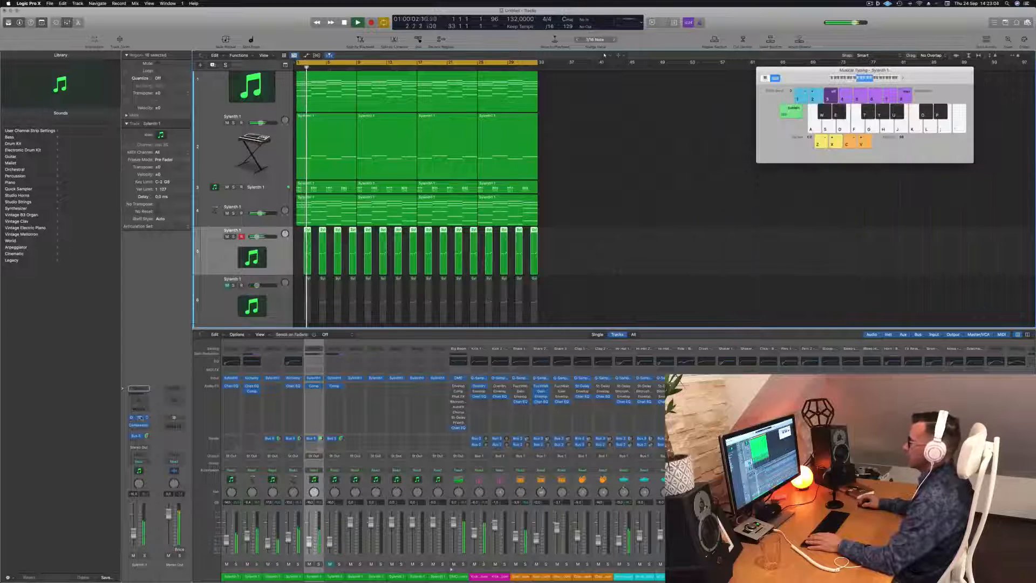
{"action": "left_click", "coordinate": [139, 417]}
{"action": "left_click_drag", "start_coordinate": [848, 90], "coordinate": [601, 75]}
Audition Sylenth1's lead presets one after another on the fifth track over the playing arrangement
{"action": "left_click", "coordinate": [626, 143]}
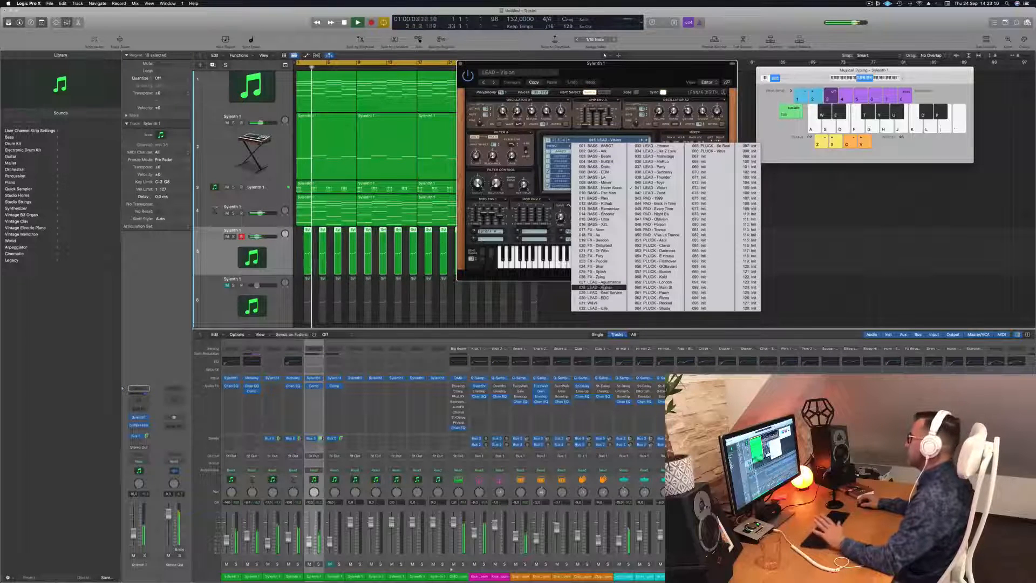
{"action": "left_click", "coordinate": [600, 283]}
{"action": "left_click_drag", "start_coordinate": [604, 55], "coordinate": [598, 68]}
{"action": "left_click", "coordinate": [603, 140]}
{"action": "key", "text": "space"}
{"action": "key", "text": "space"}
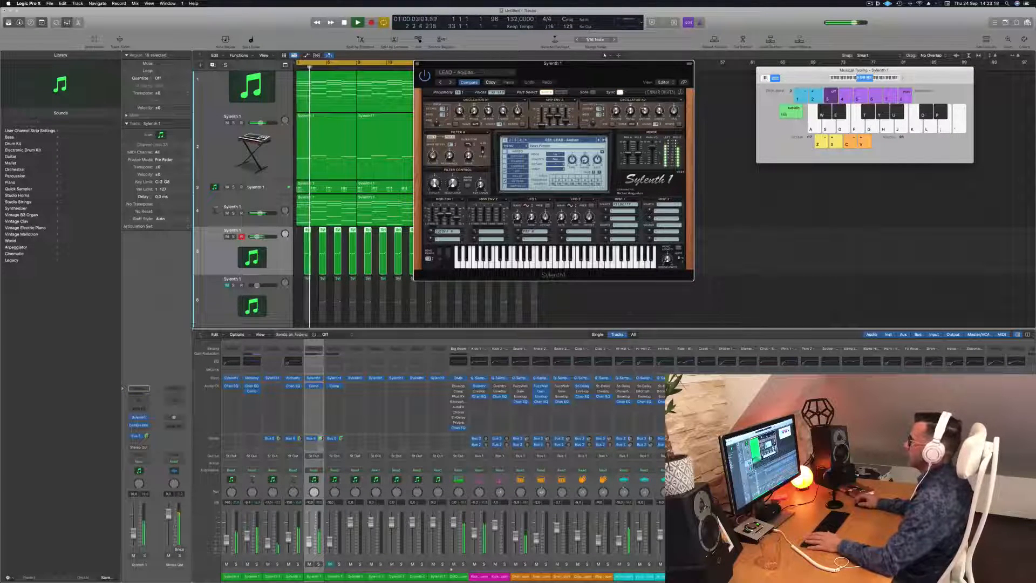
{"action": "left_click", "coordinate": [604, 140]}
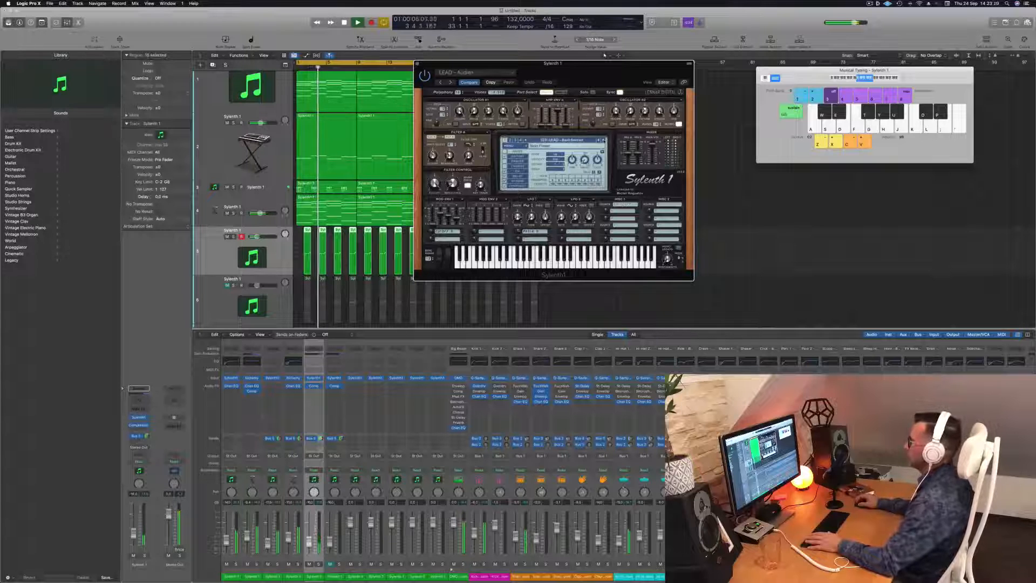
{"action": "left_click", "coordinate": [604, 141]}
{"action": "left_click", "coordinate": [604, 140]}
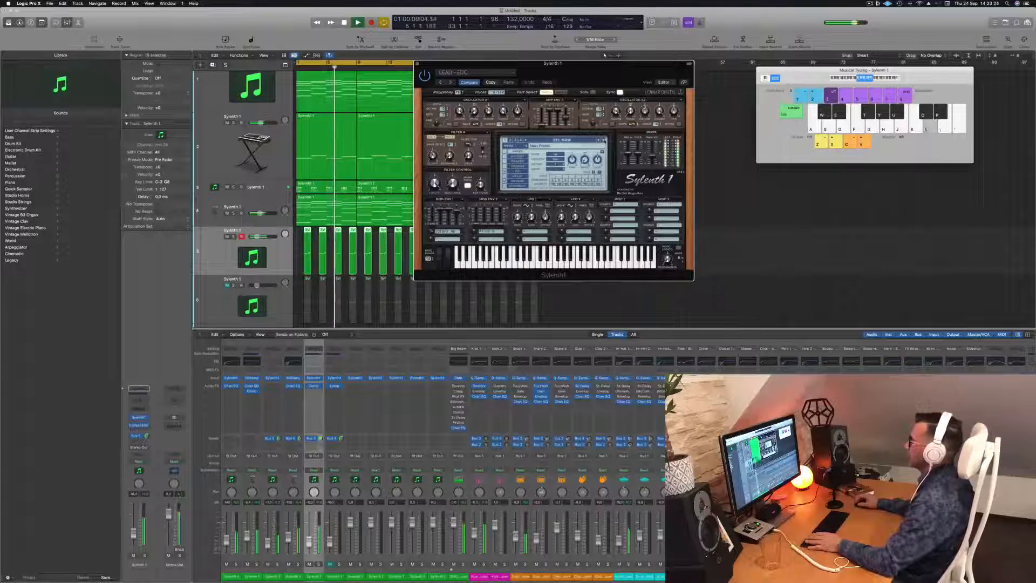
{"action": "left_click", "coordinate": [604, 140]}
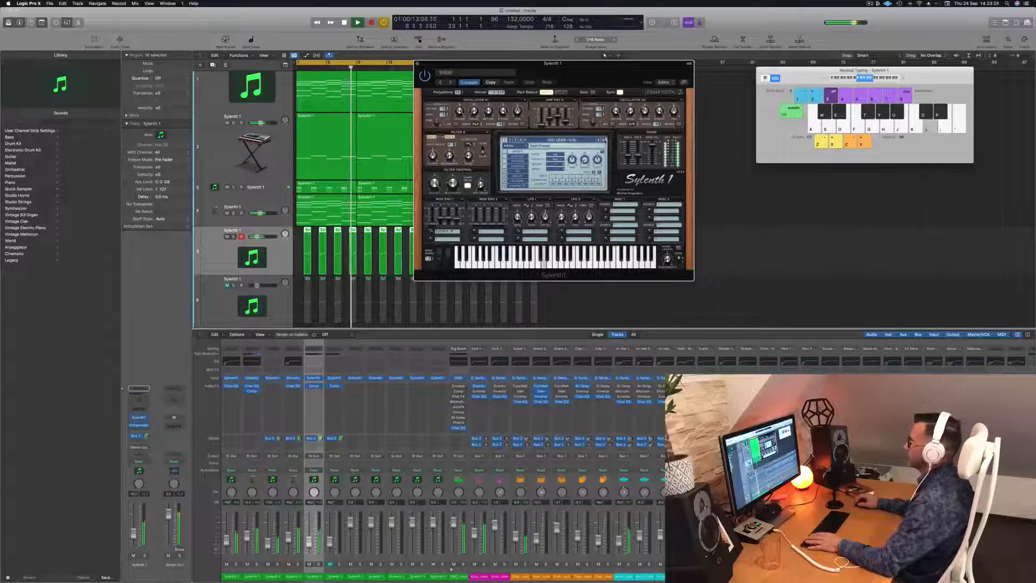
{"action": "left_click", "coordinate": [604, 140]}
{"action": "left_click", "coordinate": [604, 141]}
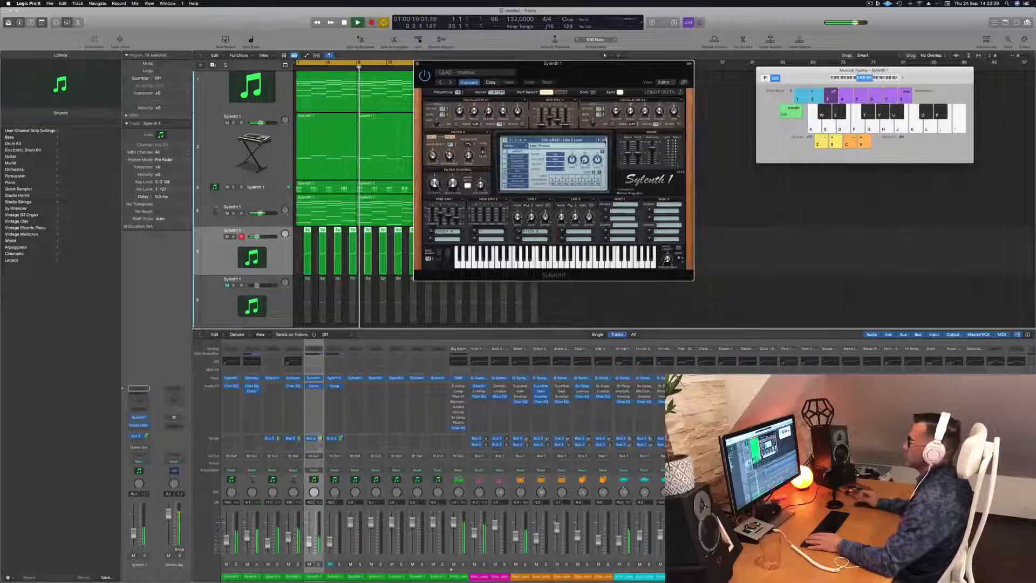
{"action": "left_click", "coordinate": [604, 141]}
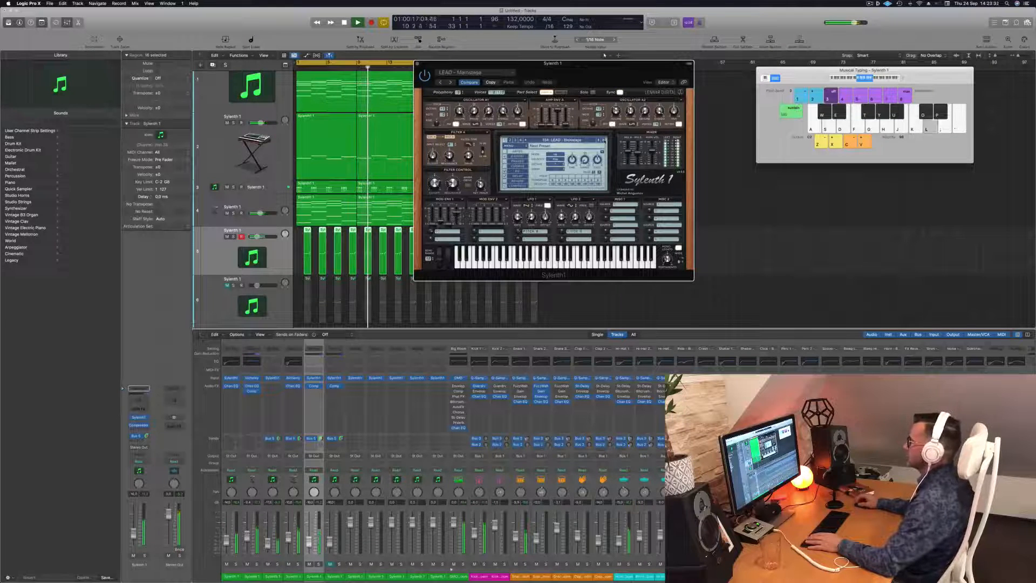
{"action": "left_click", "coordinate": [605, 141]}
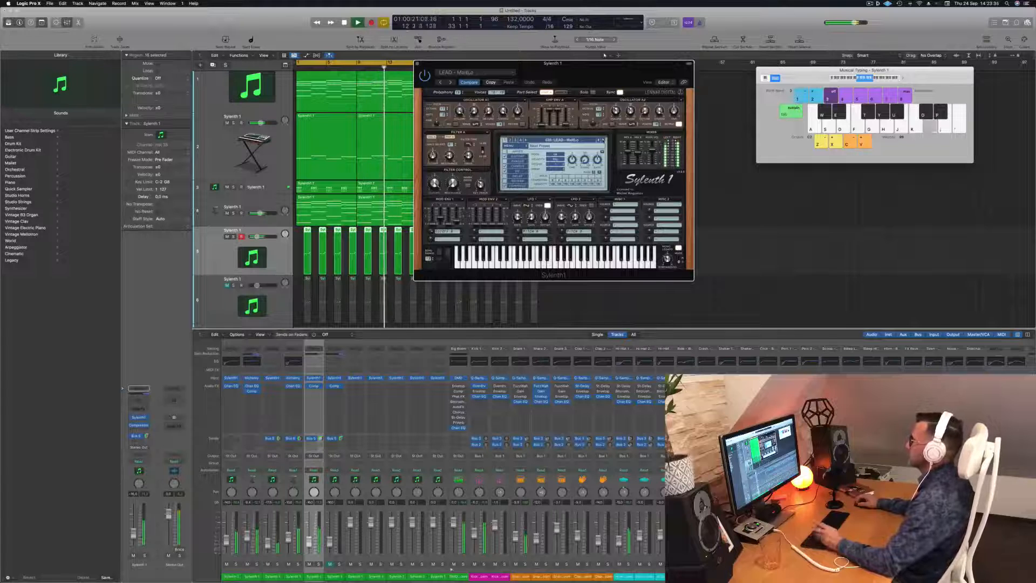
{"action": "left_click", "coordinate": [603, 141]}
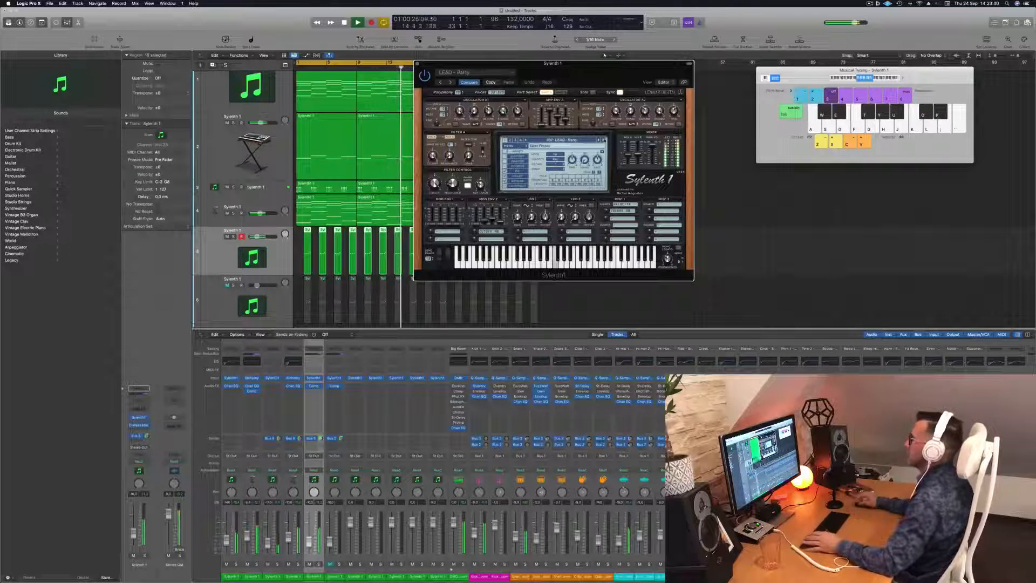
{"action": "left_click", "coordinate": [603, 140]}
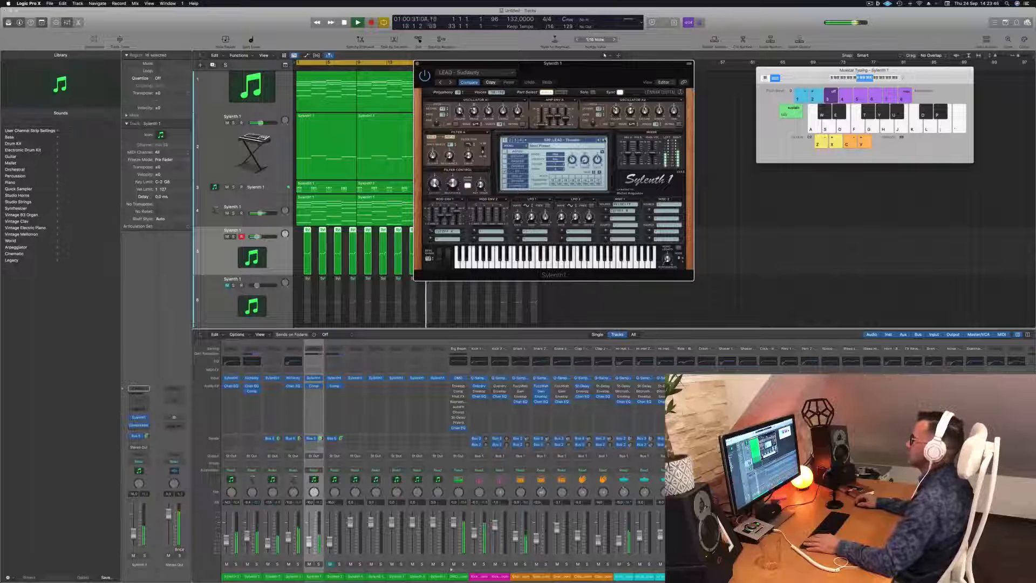
{"action": "left_click", "coordinate": [604, 141]}
{"action": "left_click", "coordinate": [605, 140]}
{"action": "left_click", "coordinate": [604, 140]}
{"action": "left_click", "coordinate": [604, 141]}
Audition Sylenth1's pluck presets on the fifth track and settle on PLUCK - Main St
{"action": "left_click", "coordinate": [561, 139]}
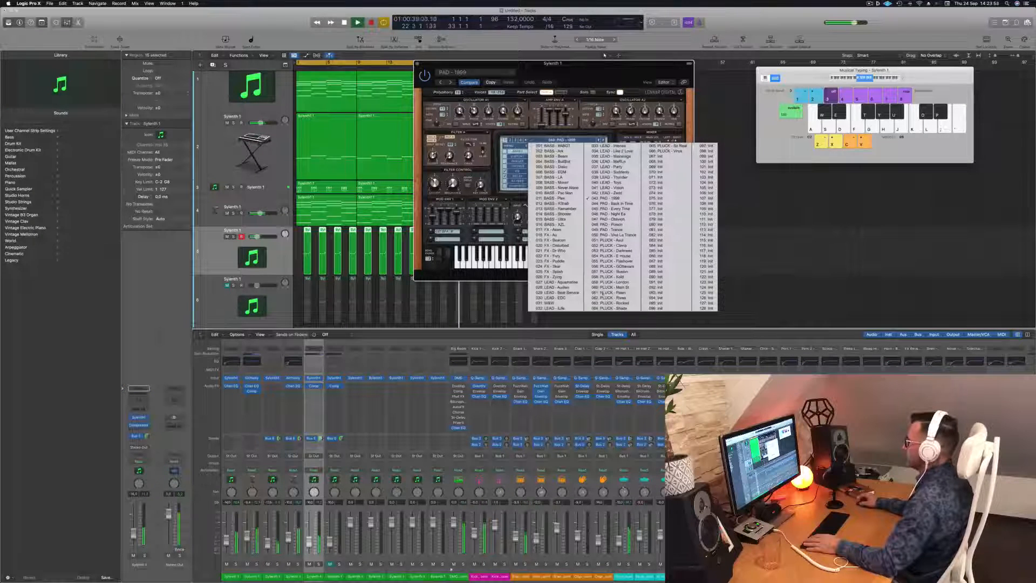
{"action": "left_click", "coordinate": [625, 241]}
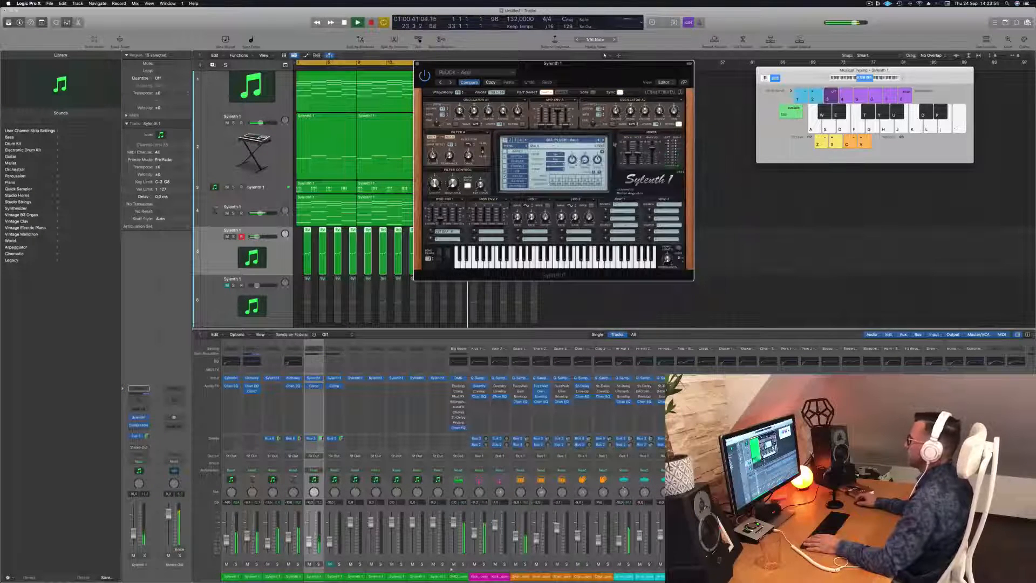
{"action": "key", "text": "l"}
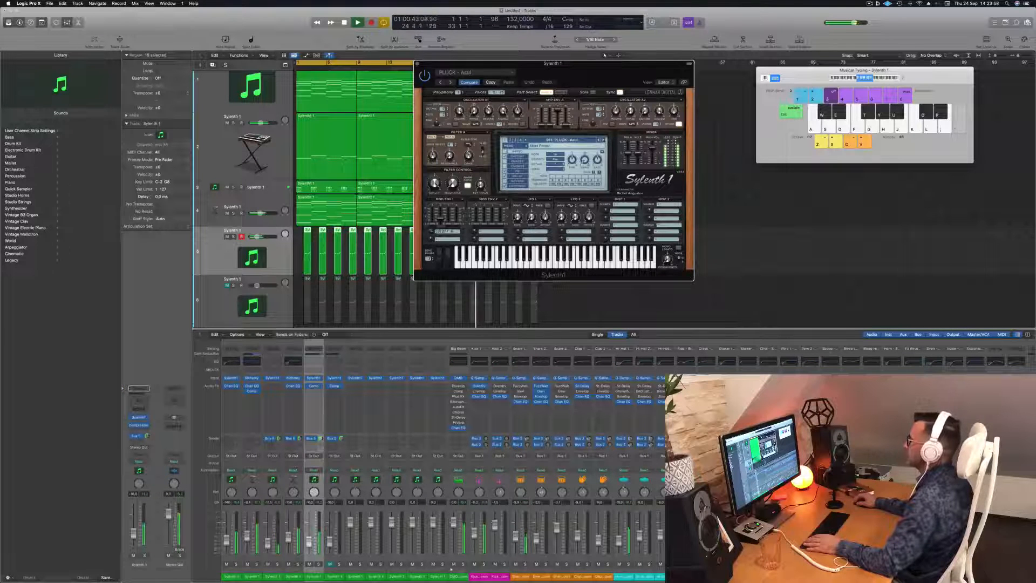
{"action": "left_click", "coordinate": [604, 140]}
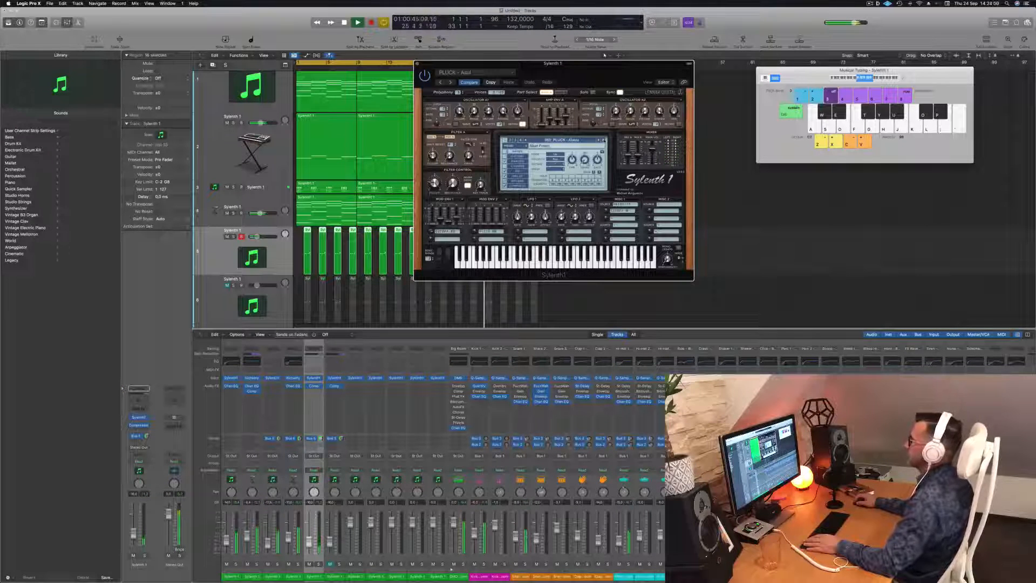
{"action": "left_click", "coordinate": [604, 140]}
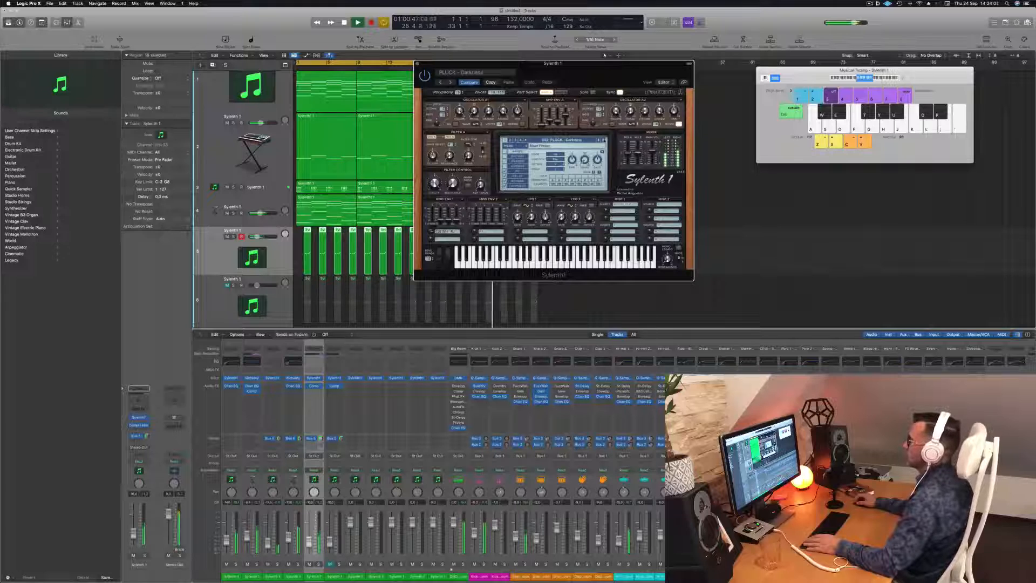
{"action": "left_click", "coordinate": [604, 139]}
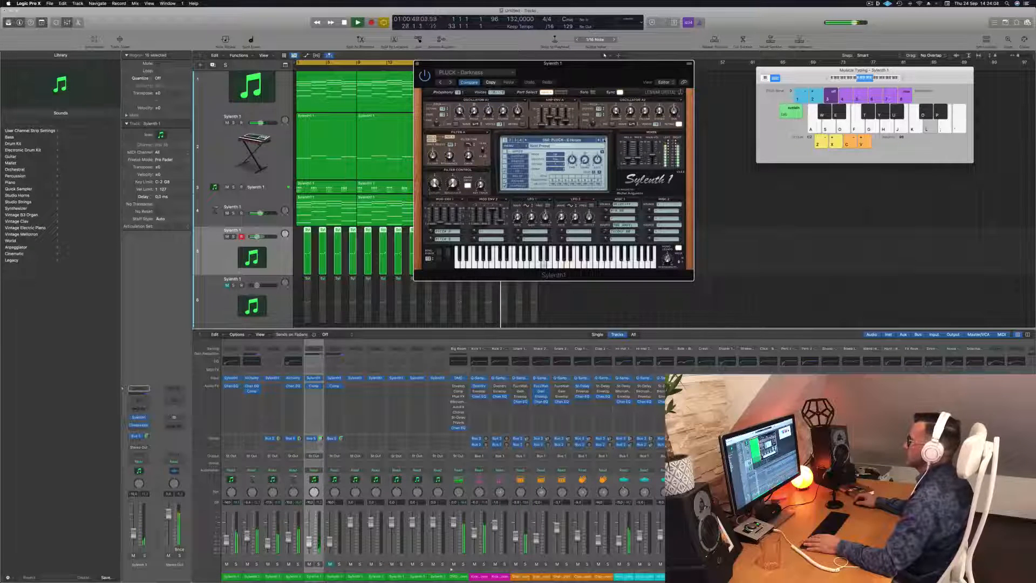
{"action": "left_click", "coordinate": [604, 140]}
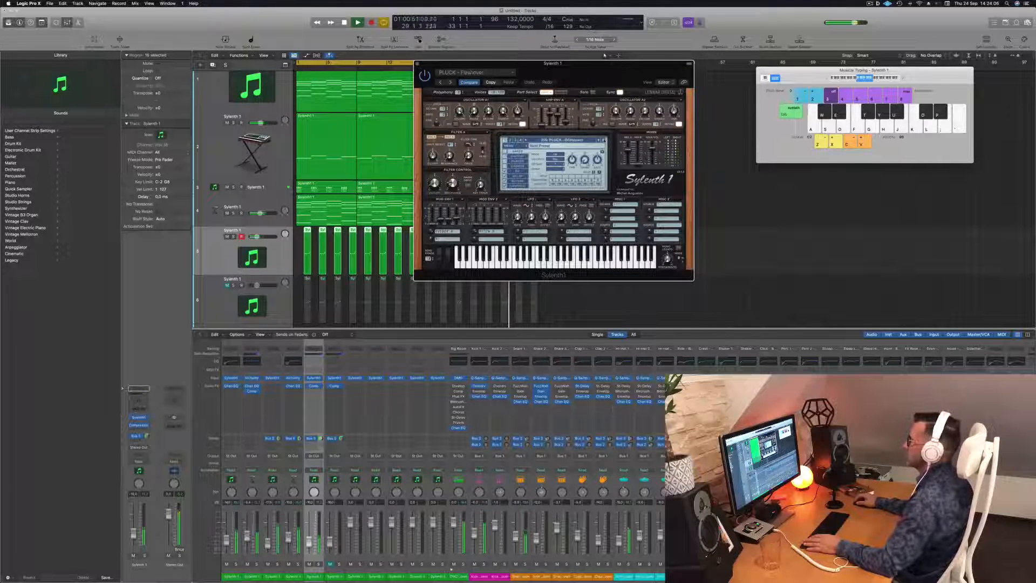
{"action": "left_click", "coordinate": [604, 140]}
{"action": "left_click", "coordinate": [604, 140]}
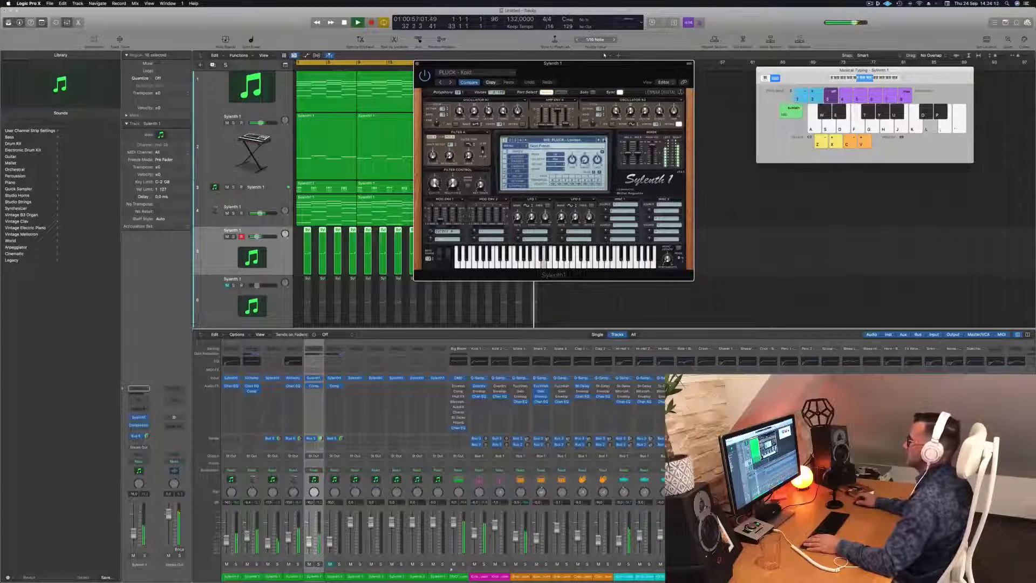
{"action": "left_click", "coordinate": [604, 139]}
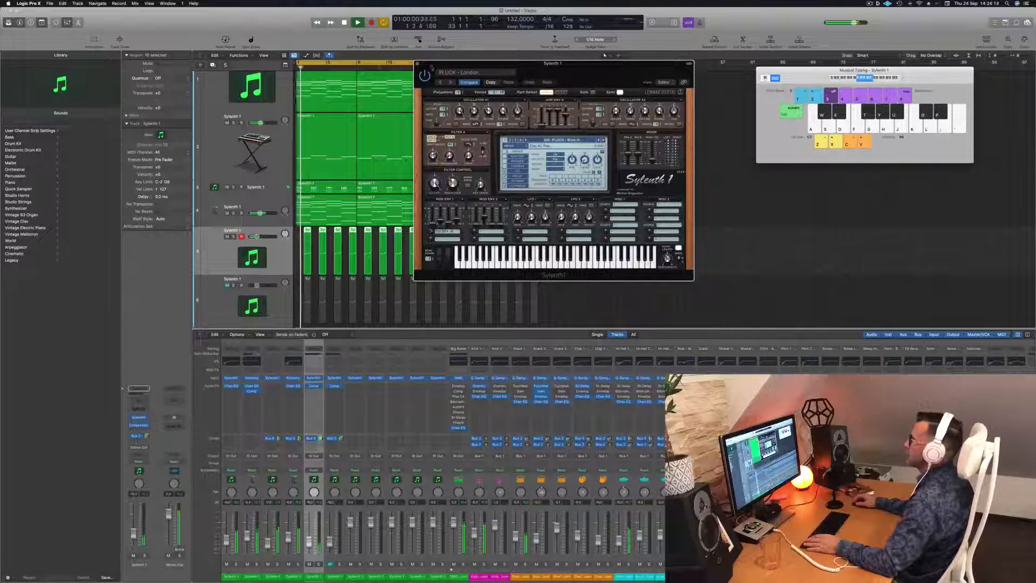
Close Sylenth1, unmute the sixth track and play both lead layers together from the start
{"action": "left_click", "coordinate": [417, 64]}
{"action": "key", "text": "space"}
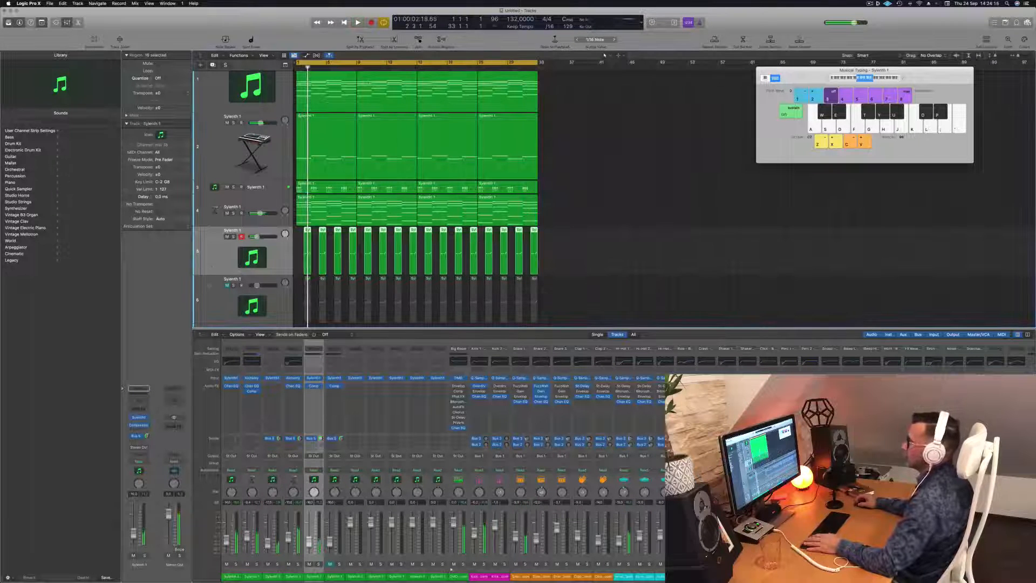
{"action": "left_click", "coordinate": [216, 300]}
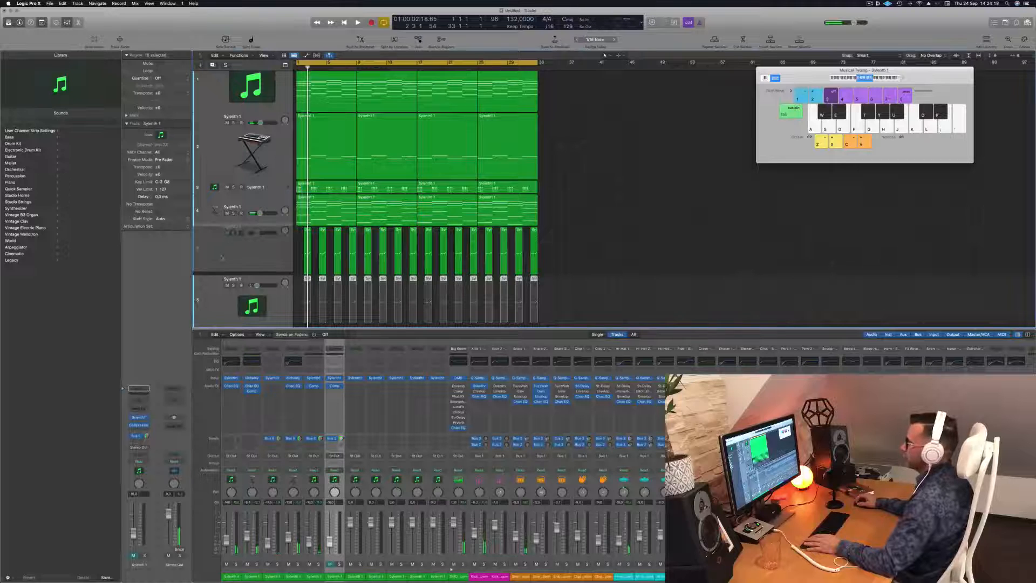
{"action": "key", "text": "Up"}
{"action": "key", "text": "space"}
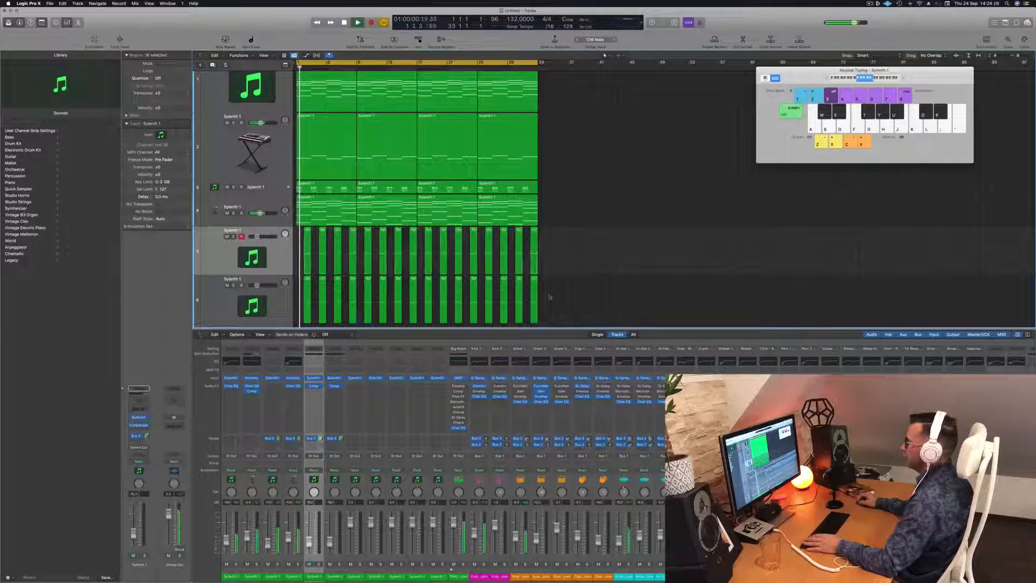
Delete the duplicated lead regions on the sixth track while the arrangement keeps playing
{"action": "key", "text": "BackSpace"}
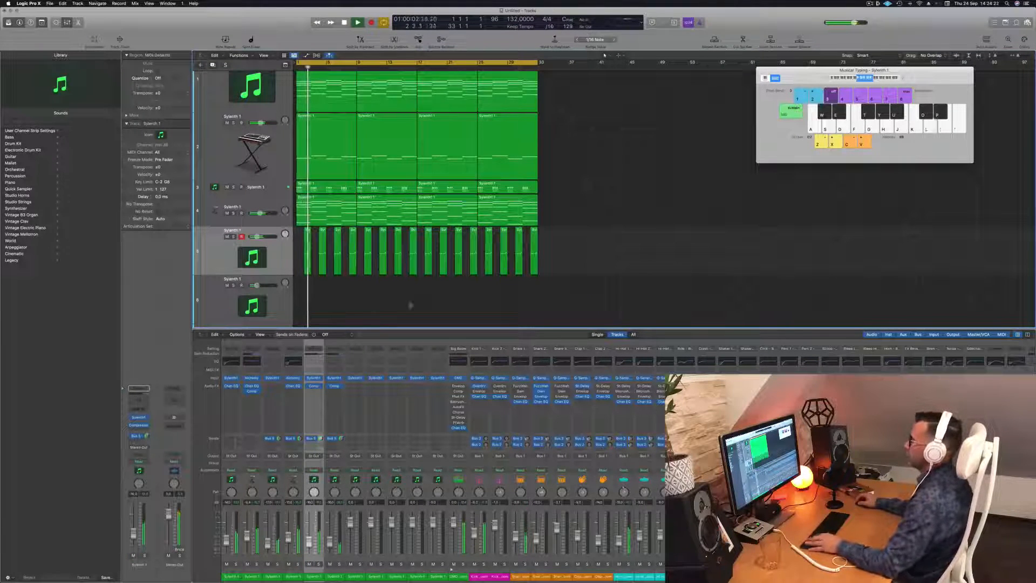
{"action": "scroll", "coordinate": [398, 299], "scroll_direction": "up", "scroll_amount": 1}
{"action": "scroll", "coordinate": [397, 299], "scroll_direction": "up", "scroll_amount": 1}
{"action": "scroll", "coordinate": [389, 299], "scroll_direction": "down", "scroll_amount": 2}
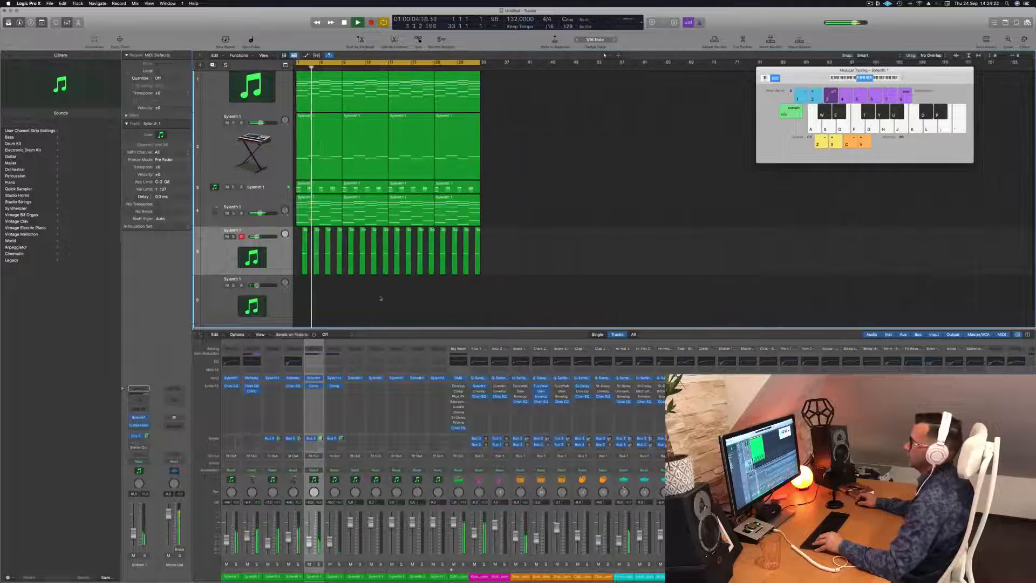
{"action": "scroll", "coordinate": [384, 299], "scroll_direction": "up", "scroll_amount": 2}
{"action": "scroll", "coordinate": [384, 291], "scroll_direction": "down", "scroll_amount": 2}
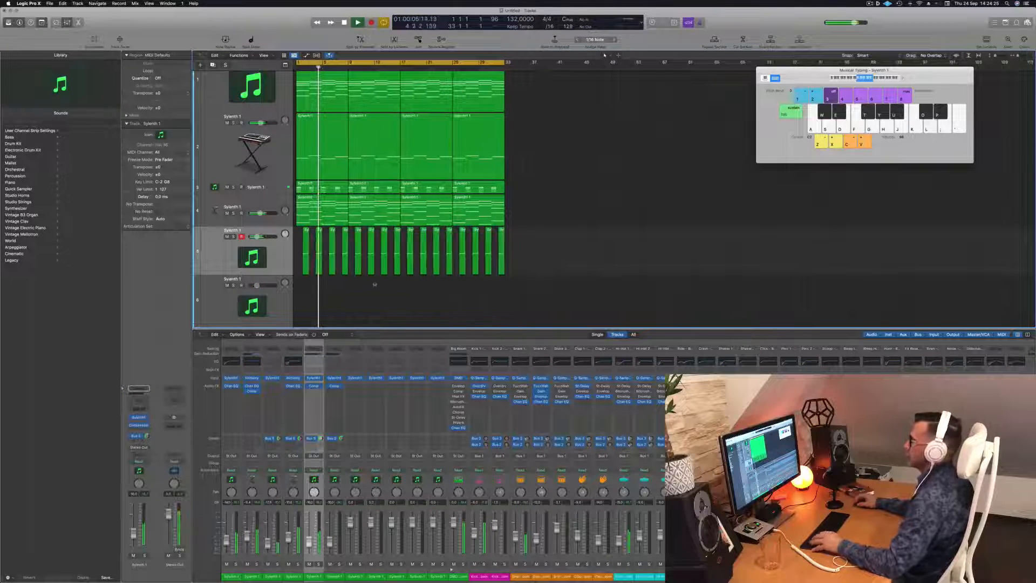
{"action": "left_click", "coordinate": [217, 253]}
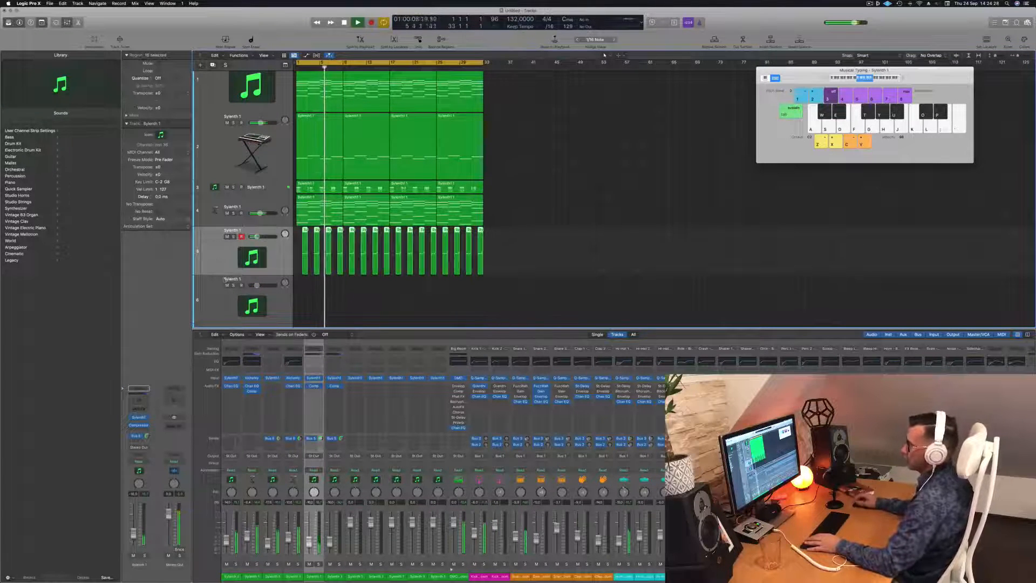
Stop and replay the arrangement from the start to hear the remaining layers together
{"action": "scroll", "coordinate": [528, 193], "scroll_direction": "up", "scroll_amount": 1}
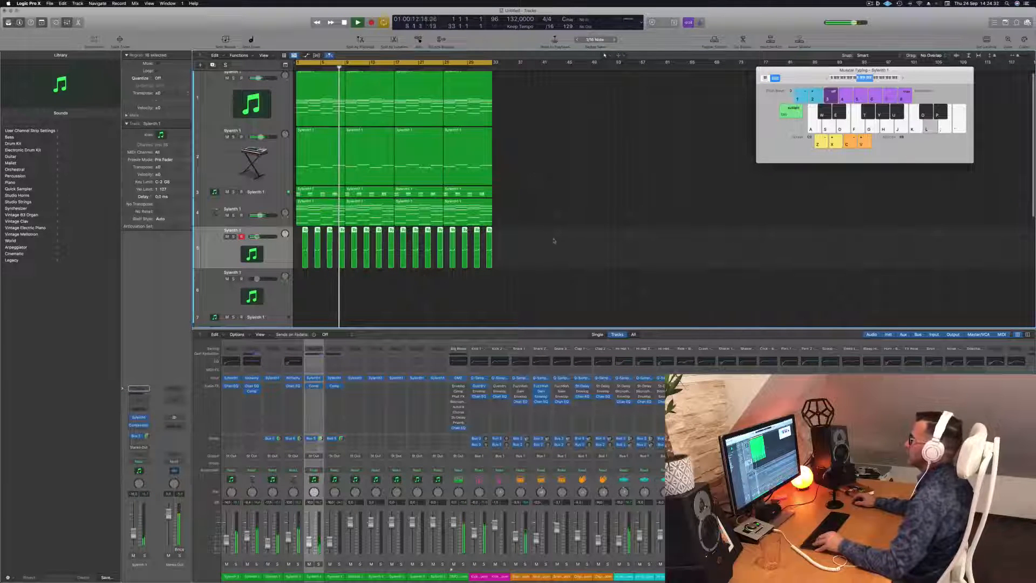
{"action": "key", "text": "space"}
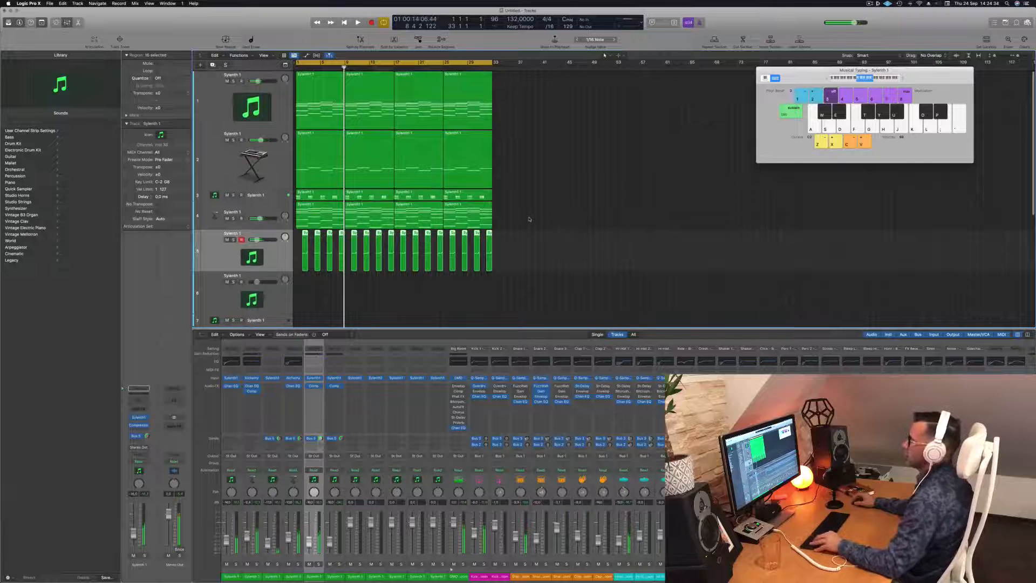
{"action": "key", "text": "space"}
{"action": "scroll", "coordinate": [539, 220], "scroll_direction": "up", "scroll_amount": 1}
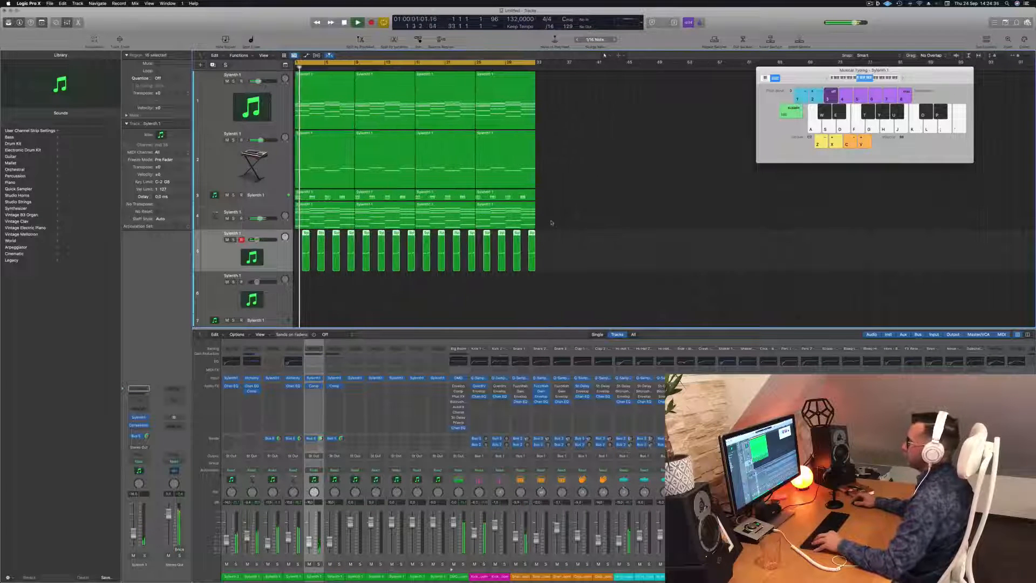
{"action": "scroll", "coordinate": [548, 222], "scroll_direction": "down", "scroll_amount": 2}
{"action": "scroll", "coordinate": [549, 222], "scroll_direction": "up", "scroll_amount": 1}
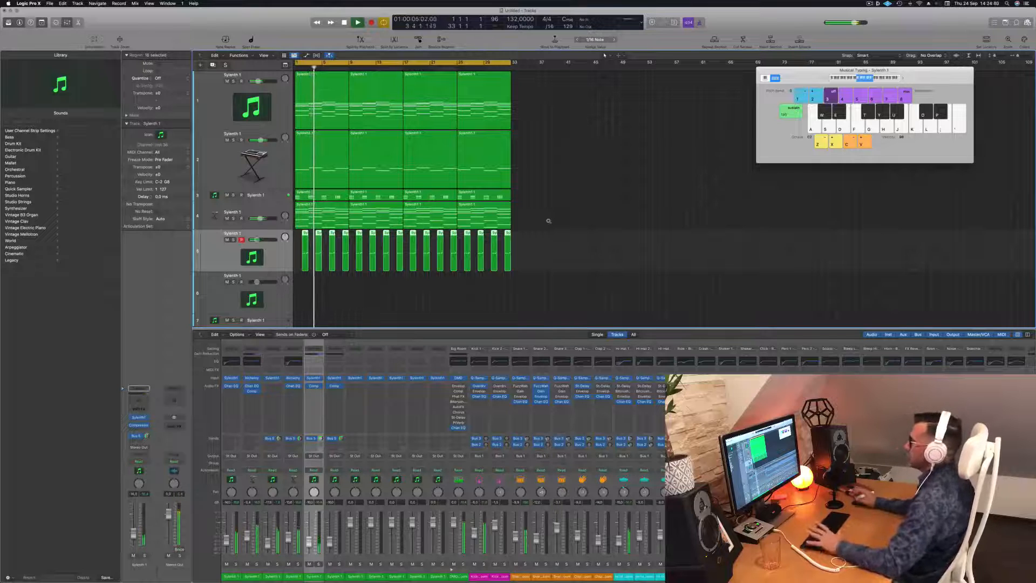
{"action": "left_click", "coordinate": [548, 221]}
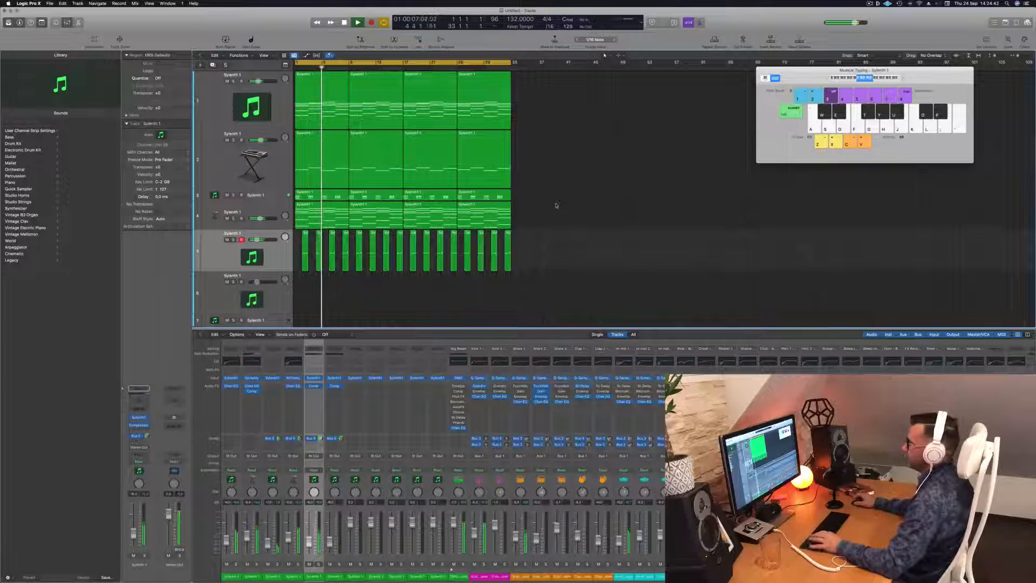
{"action": "scroll", "coordinate": [289, 239], "scroll_direction": "down", "scroll_amount": 2}
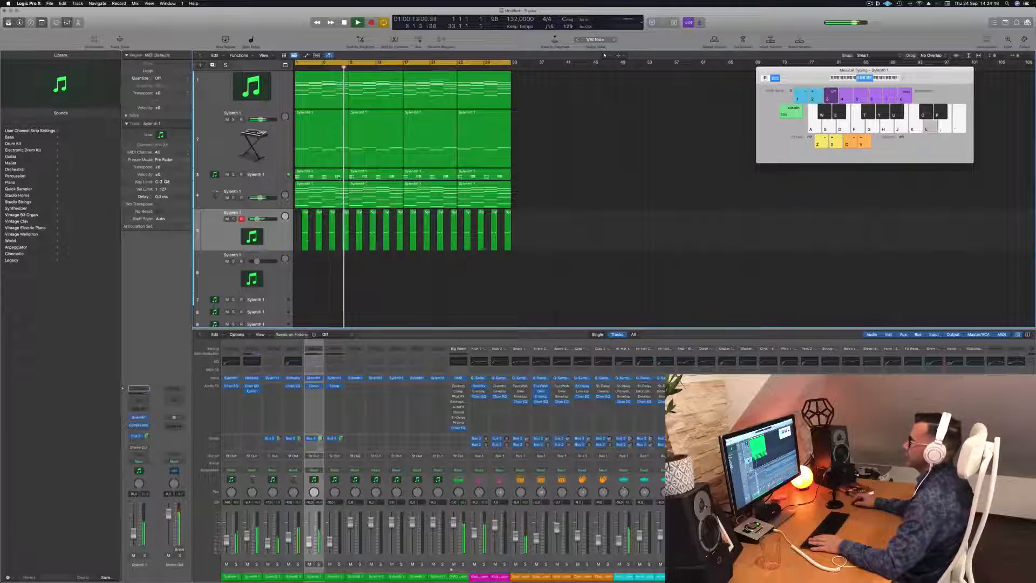
Inspect the Sylenth1 sound on the third track while playing from the start, closing the plug-in and stopping playback
{"action": "left_click", "coordinate": [267, 173]}
{"action": "key", "text": "Return"}
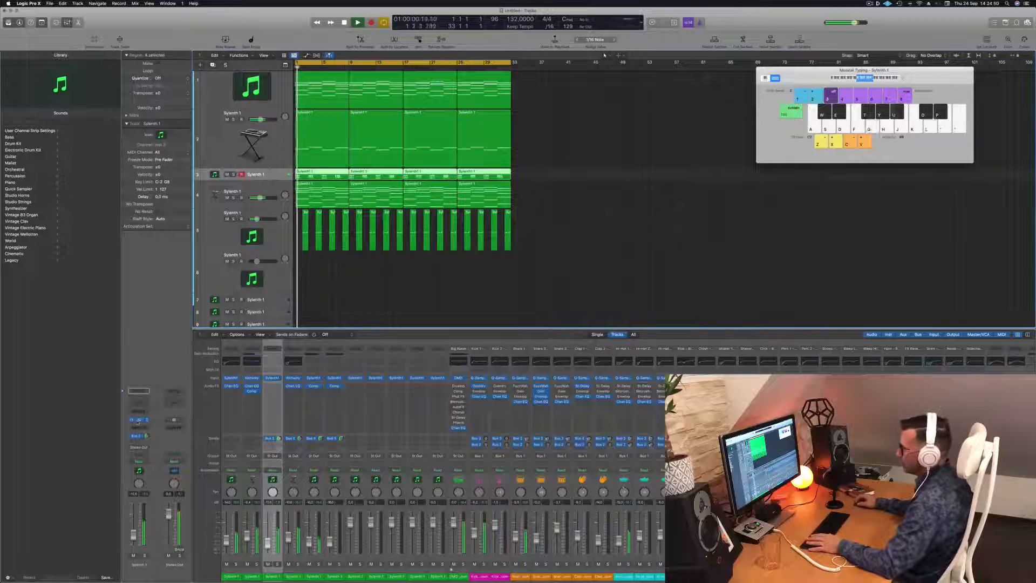
{"action": "left_click", "coordinate": [138, 420]}
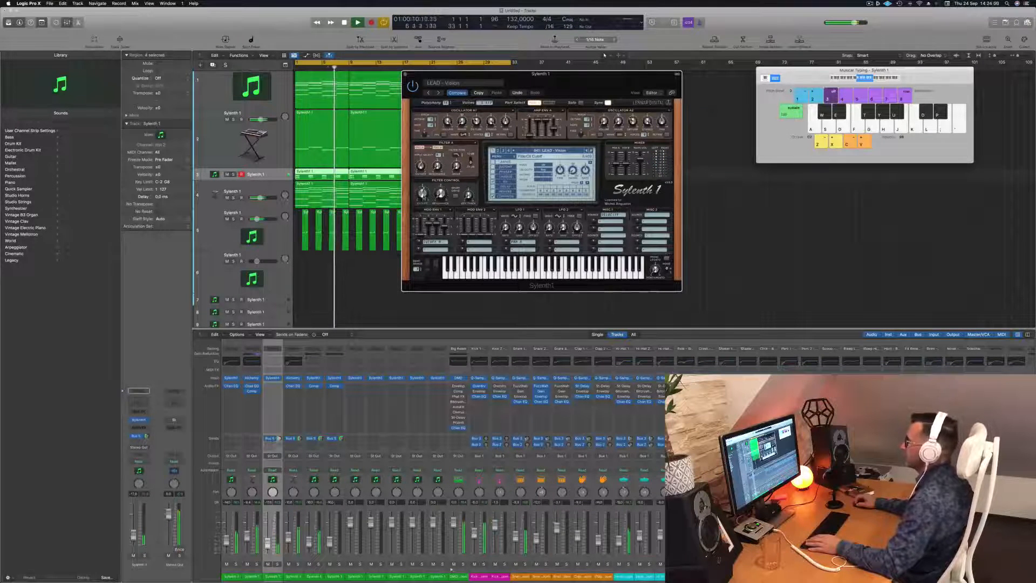
{"action": "left_click_drag", "start_coordinate": [531, 74], "coordinate": [448, 74]}
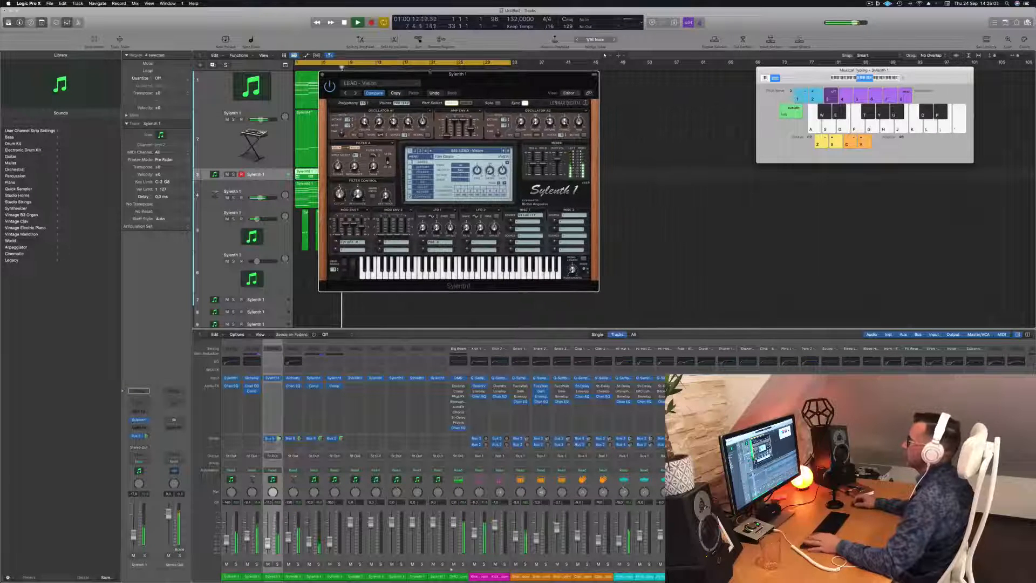
{"action": "left_click", "coordinate": [323, 75]}
{"action": "key", "text": "space"}
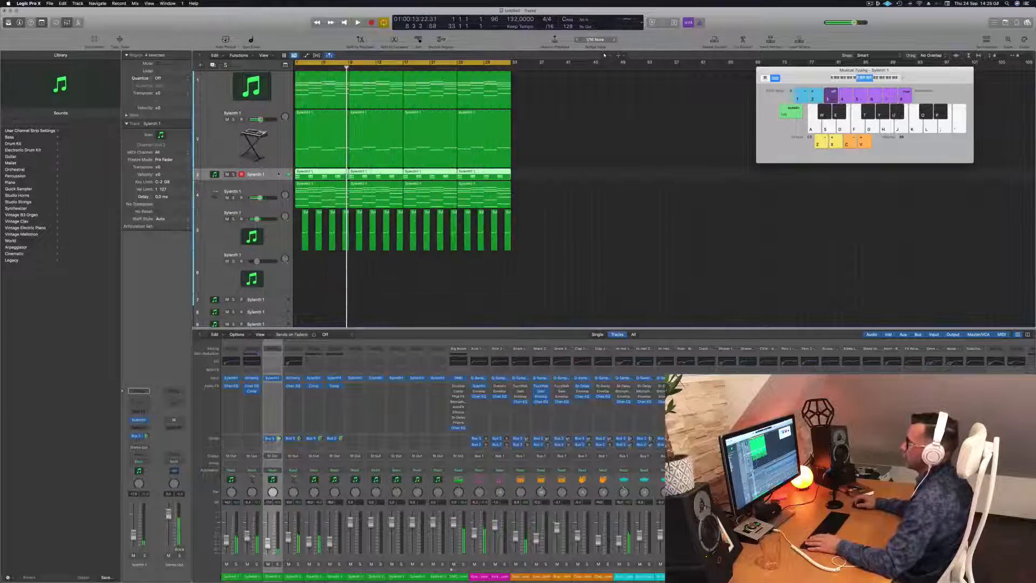
Duplicate the third Sylenth1 track, copy the first track's opening chord region onto it and open the copy in the Piano Roll
{"action": "key", "text": "super+d"}
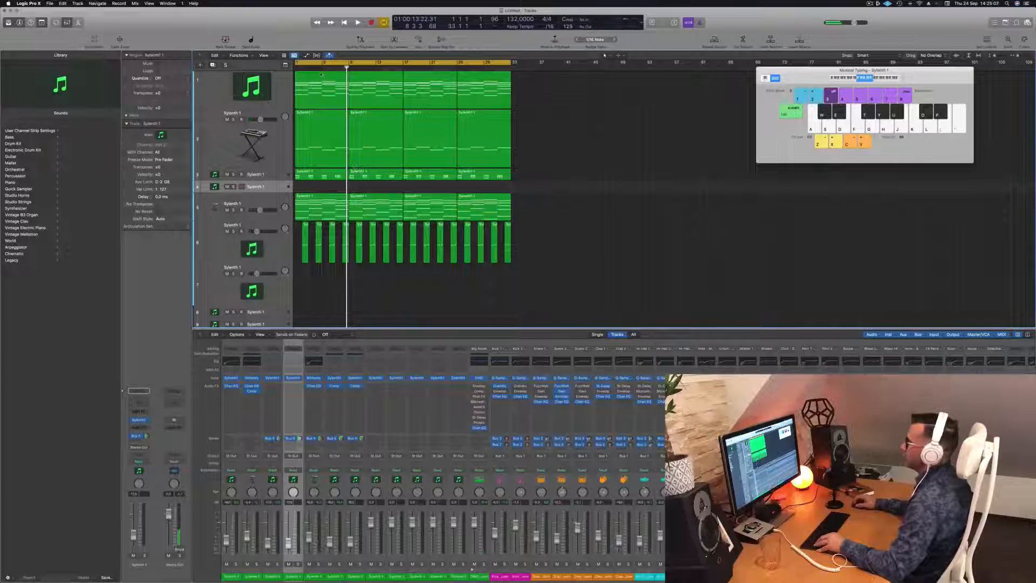
{"action": "left_click_drag", "start_coordinate": [320, 74], "coordinate": [320, 186]}
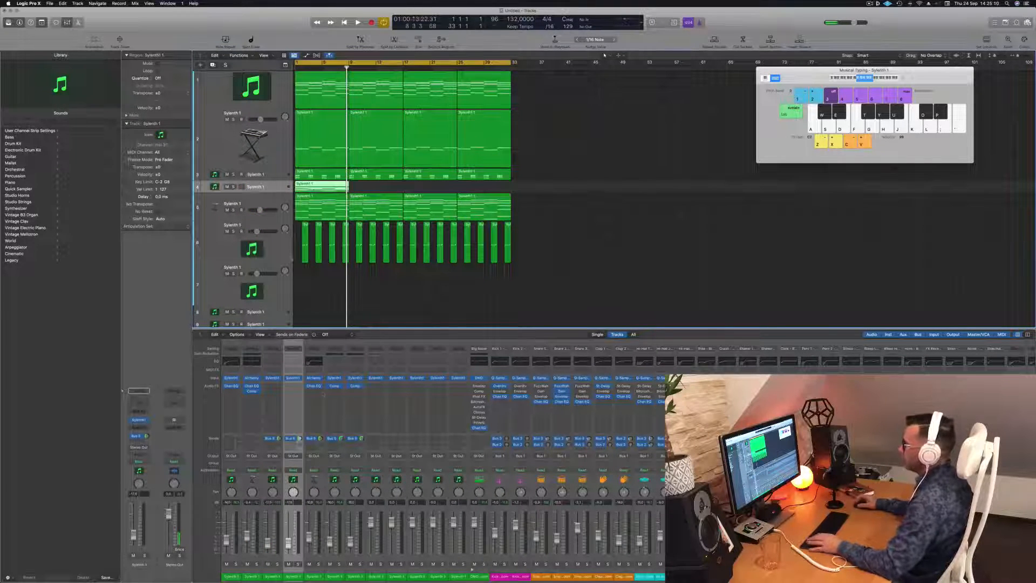
{"action": "double_click", "coordinate": [330, 184]}
{"action": "scroll", "coordinate": [387, 510], "scroll_direction": "down", "scroll_amount": 4}
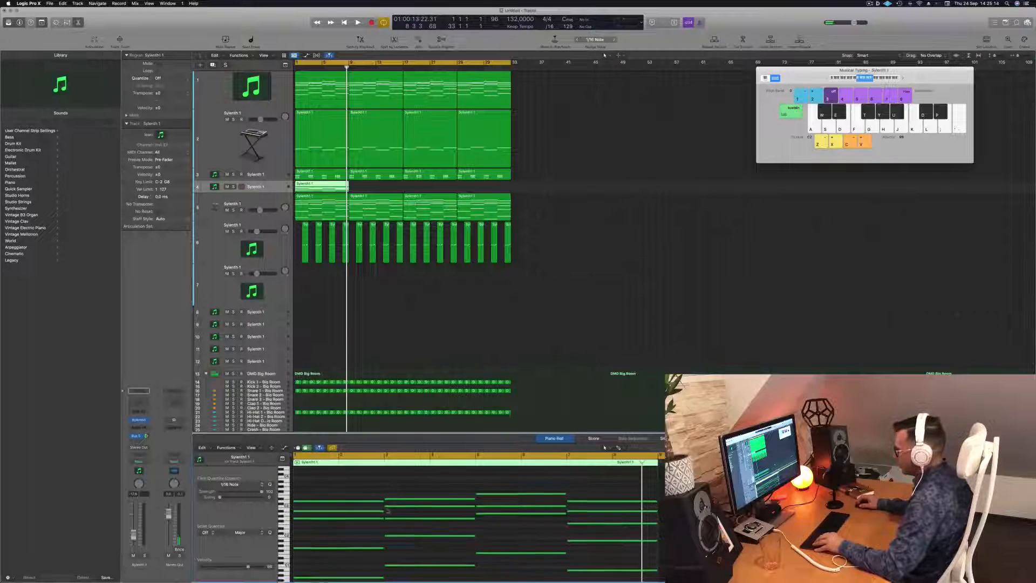
Delete the upper chord notes in the copied region, keeping only the lowest note of each chord
{"action": "scroll", "coordinate": [386, 507], "scroll_direction": "down", "scroll_amount": 2}
{"action": "left_click_drag", "start_coordinate": [357, 484], "coordinate": [615, 545]}
{"action": "key", "text": "Delete"}
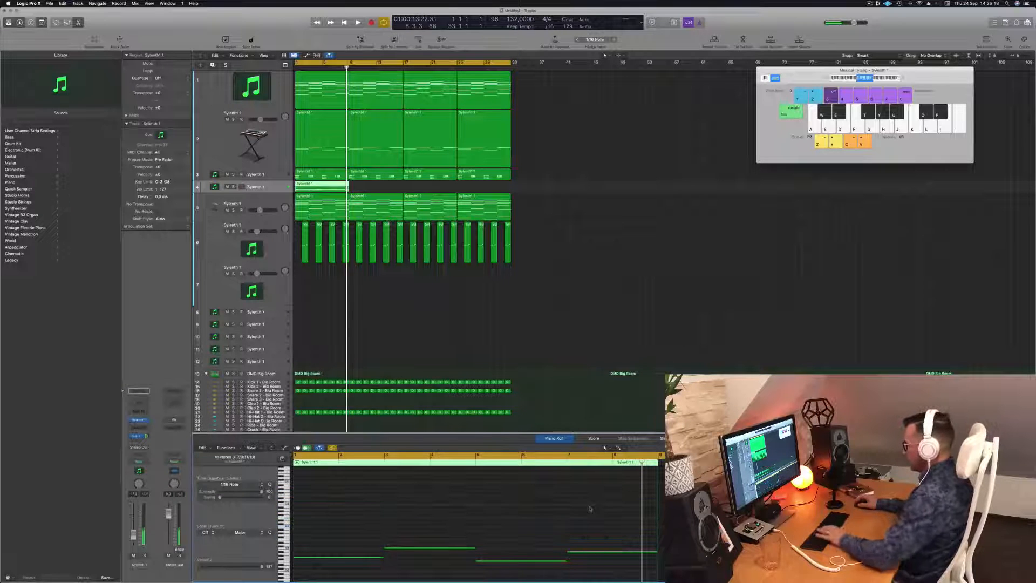
{"action": "scroll", "coordinate": [354, 535], "scroll_direction": "down", "scroll_amount": 3}
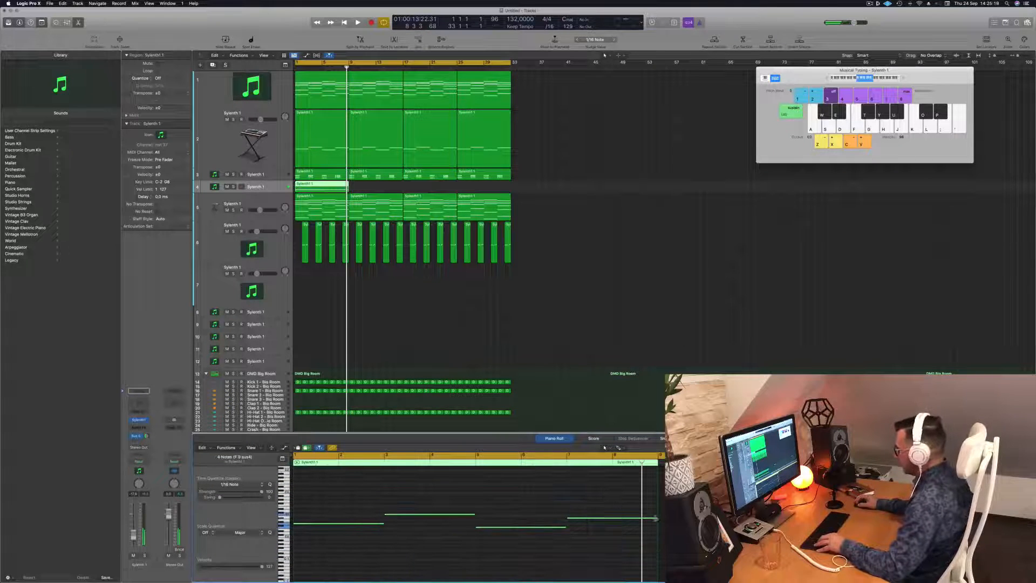
Shorten all four remaining notes together to short hits at the start of each chord and check them in playback
{"action": "left_click_drag", "start_coordinate": [655, 518], "coordinate": [575, 517]}
{"action": "key", "text": "space"}
{"action": "key", "text": "space"}
{"action": "key", "text": "space"}
{"action": "scroll", "coordinate": [372, 540], "scroll_direction": "right", "scroll_amount": 3}
{"action": "key", "text": "space"}
{"action": "scroll", "coordinate": [312, 524], "scroll_direction": "right", "scroll_amount": 3}
{"action": "scroll", "coordinate": [325, 522], "scroll_direction": "left", "scroll_amount": 2}
{"action": "key", "text": "space"}
{"action": "key", "text": "space"}
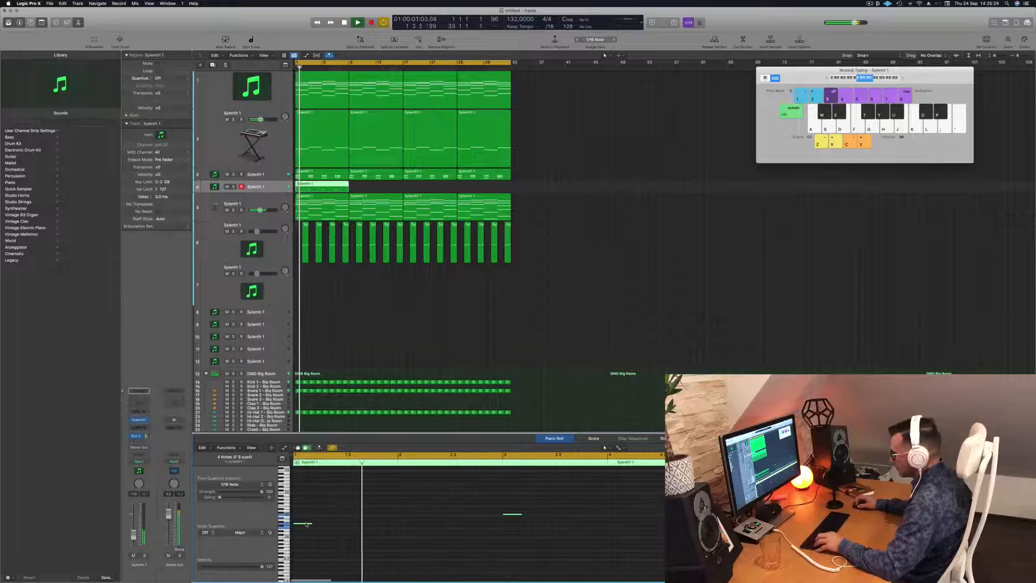
Copy the short notes in growing groups to build eight evenly spaced repeats per chord, checking the rhythm in playback
{"action": "left_click_drag", "start_coordinate": [306, 524], "coordinate": [325, 525]}
{"action": "key", "text": "space"}
{"action": "key", "text": "space"}
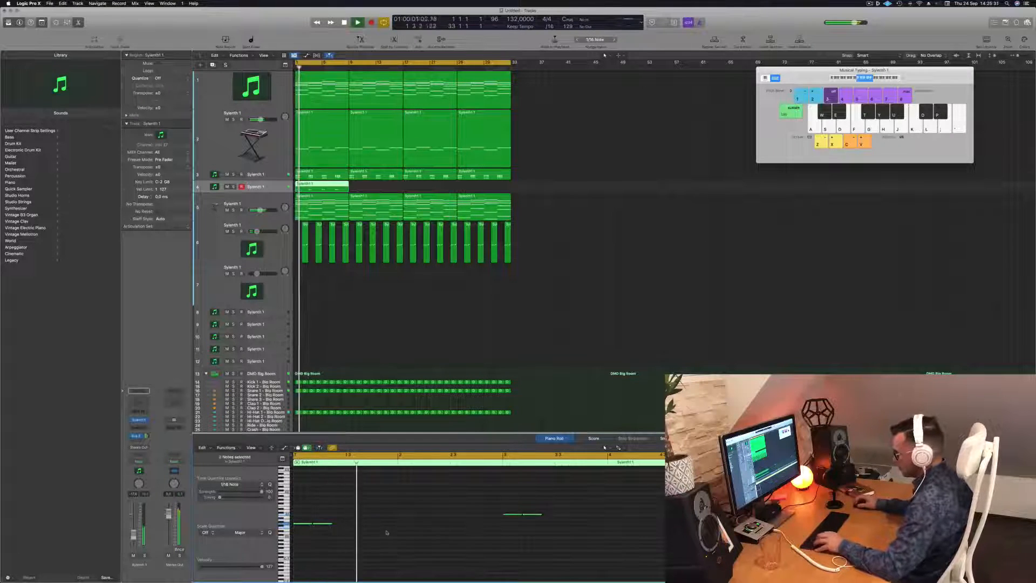
{"action": "left_click_drag", "start_coordinate": [307, 526], "coordinate": [345, 526]}
{"action": "key", "text": "space"}
{"action": "scroll", "coordinate": [386, 528], "scroll_direction": "left", "scroll_amount": 1}
{"action": "key", "text": "space"}
{"action": "key", "text": "space"}
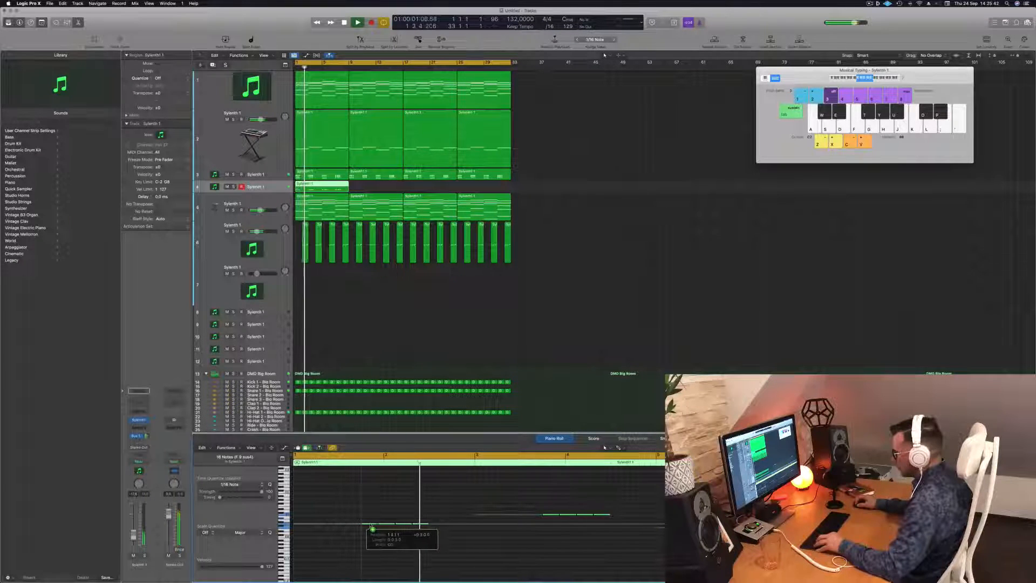
{"action": "key", "text": "space"}
{"action": "key", "text": "space"}
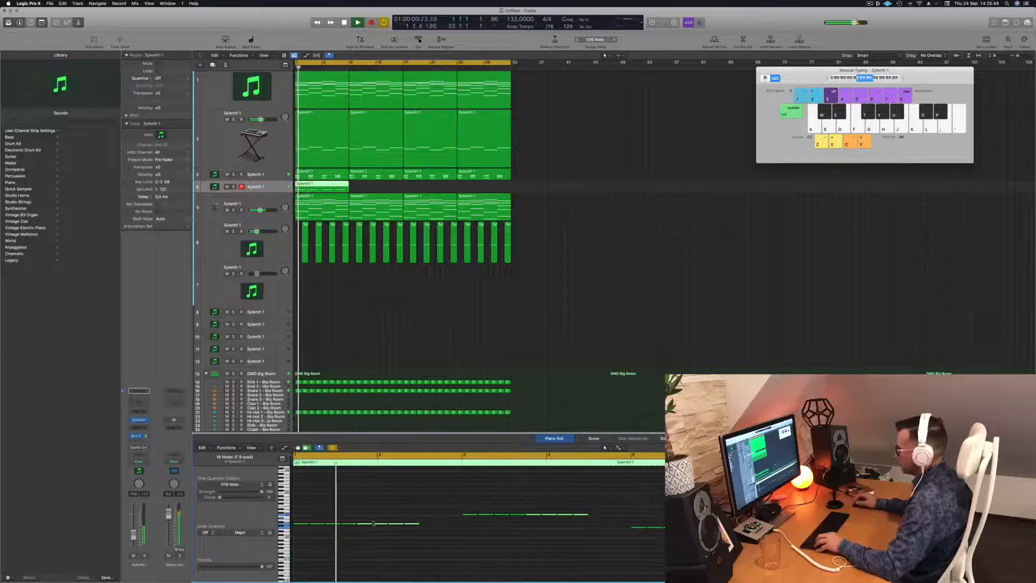
{"action": "key", "text": "Return"}
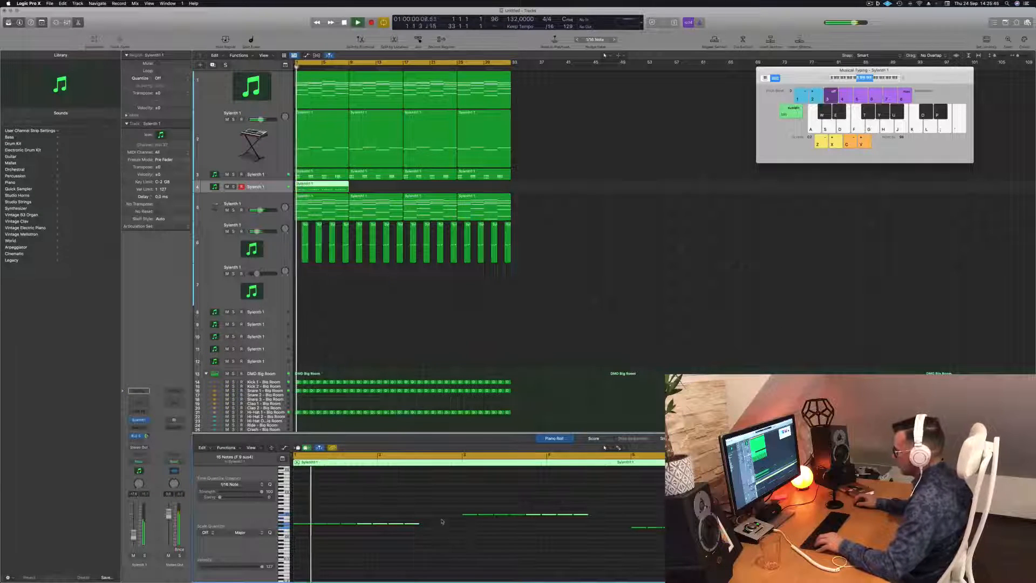
Try to fill the rest of each chord with a larger group of copied notes and play the pattern from the start
{"action": "left_click_drag", "start_coordinate": [443, 516], "coordinate": [377, 530]}
{"action": "key", "text": "space"}
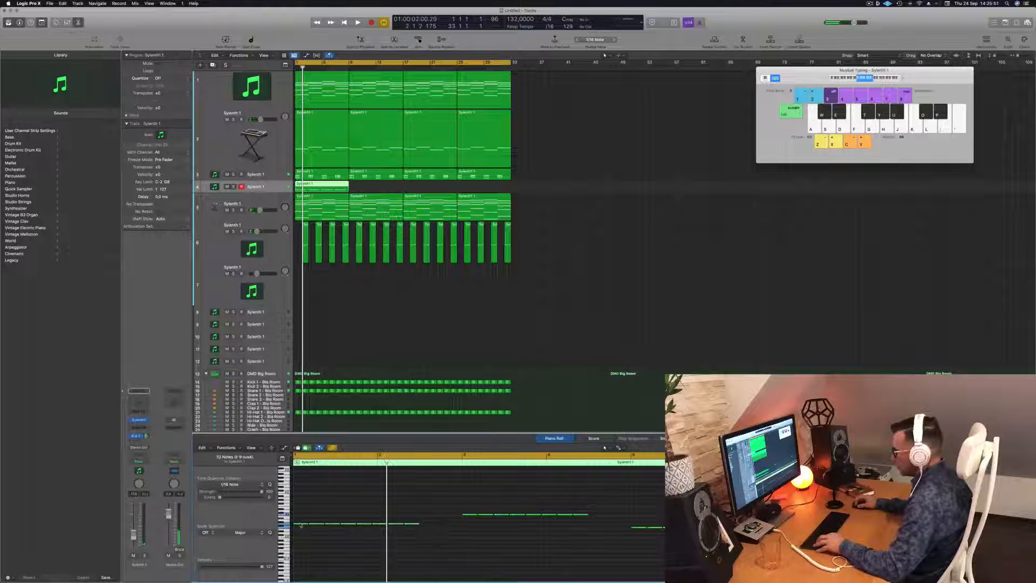
{"action": "left_click_drag", "start_coordinate": [312, 525], "coordinate": [348, 529]}
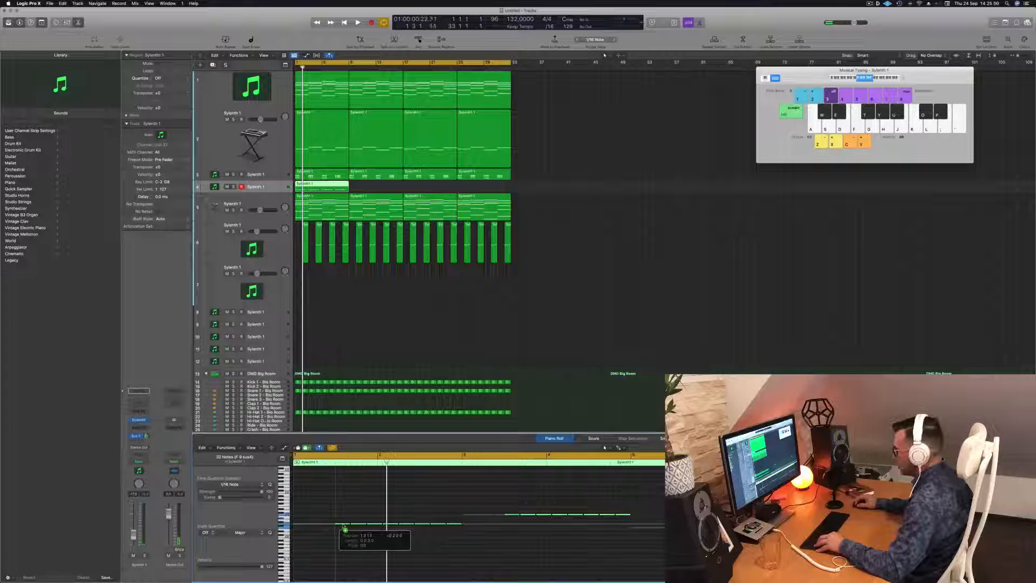
{"action": "left_click_drag", "start_coordinate": [343, 526], "coordinate": [343, 525]}
{"action": "left_click", "coordinate": [418, 502]}
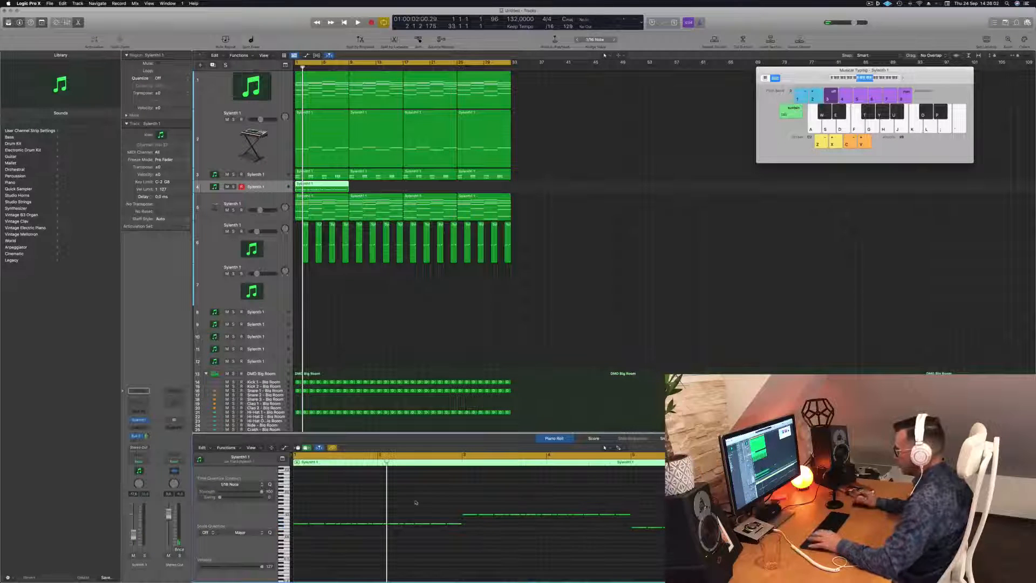
{"action": "key", "text": "space"}
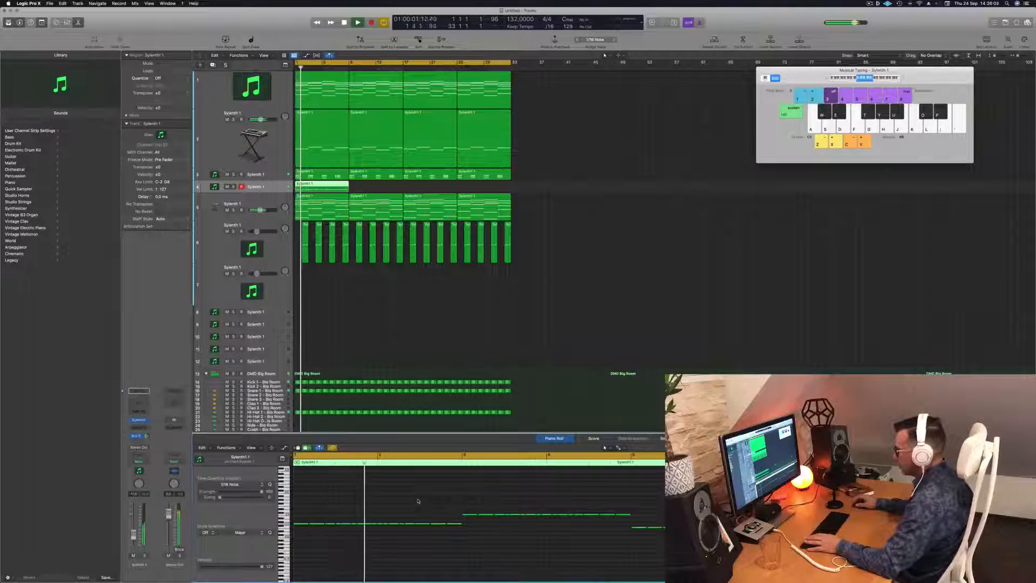
{"action": "key", "text": "Return"}
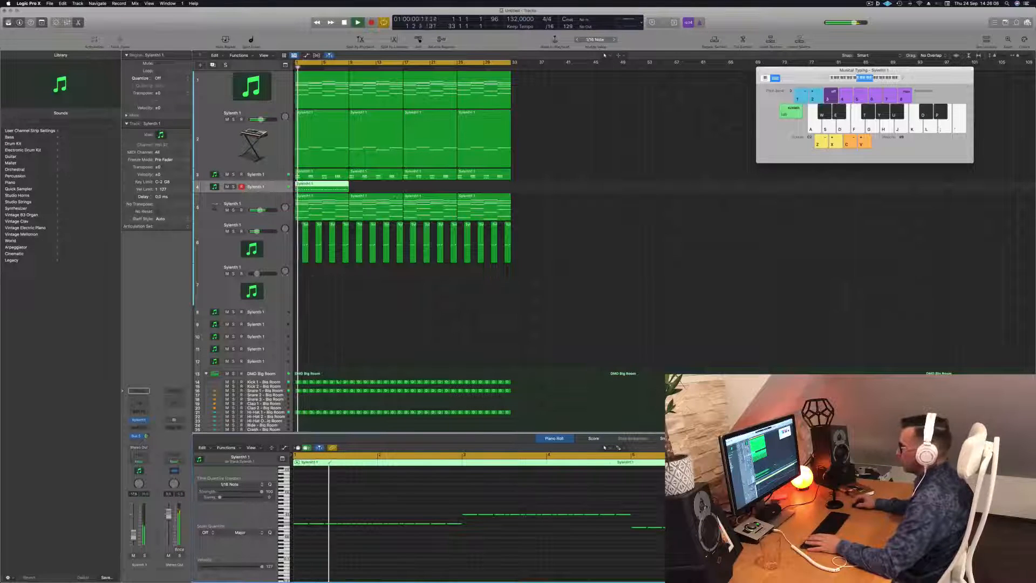
{"action": "key", "text": "Return"}
{"action": "key", "text": "space"}
Copy the last two notes of each chord's run to extend it evenly toward the next chord change
{"action": "left_click_drag", "start_coordinate": [391, 529], "coordinate": [429, 526]}
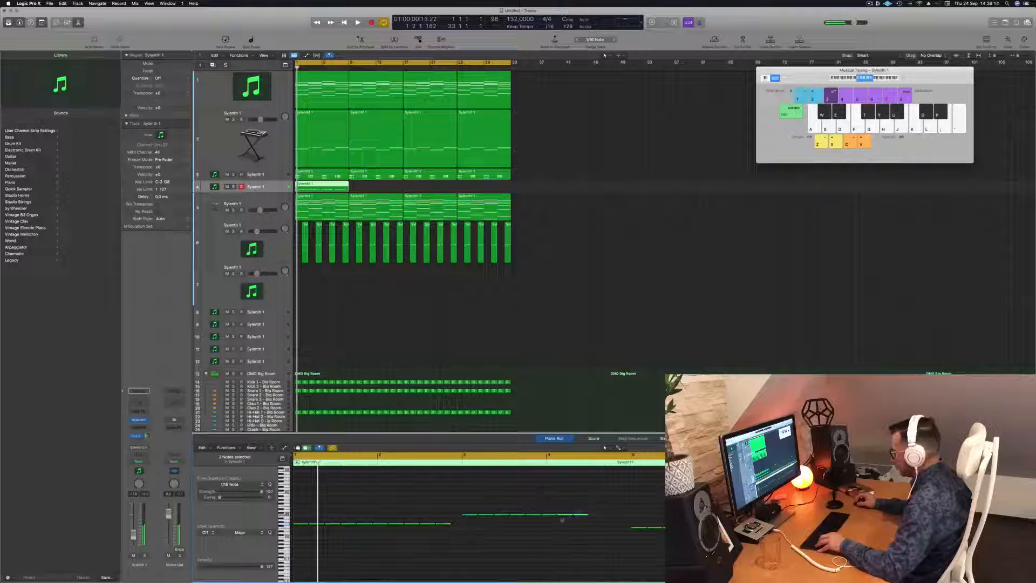
{"action": "left_click_drag", "start_coordinate": [565, 517], "coordinate": [598, 520]}
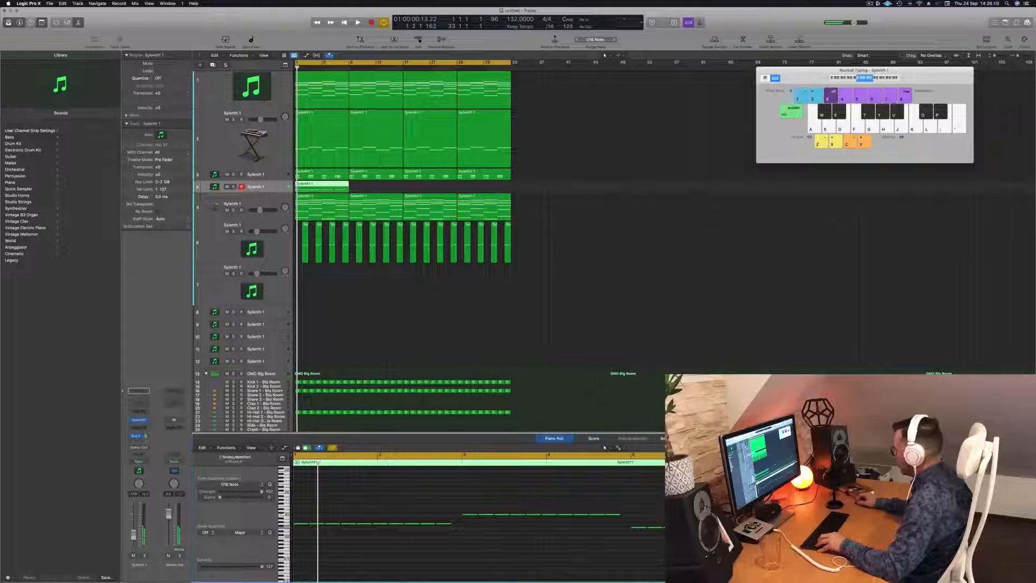
{"action": "left_click_drag", "start_coordinate": [735, 528], "coordinate": [759, 529]}
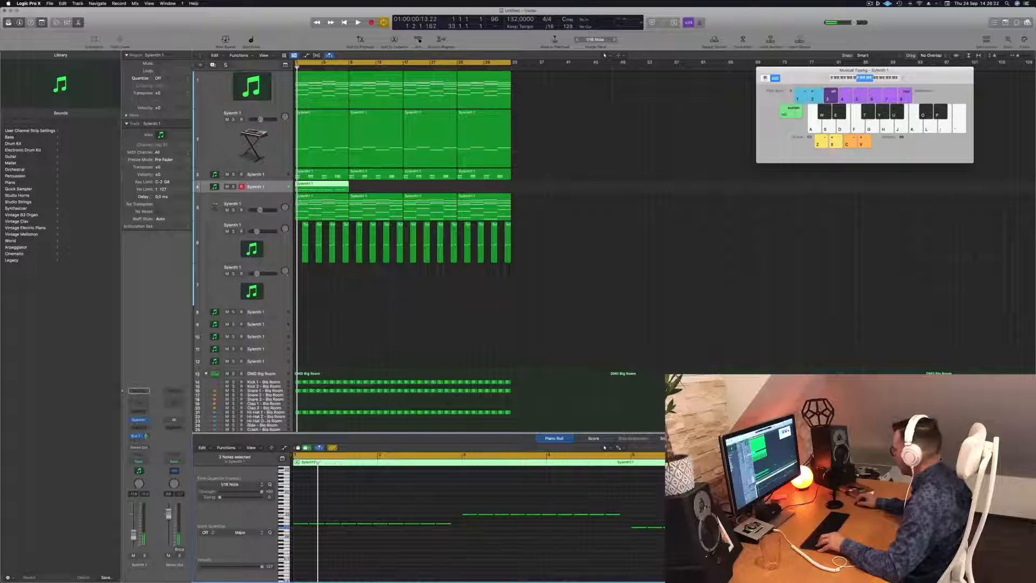
{"action": "left_click_drag", "start_coordinate": [906, 518], "coordinate": [913, 518]}
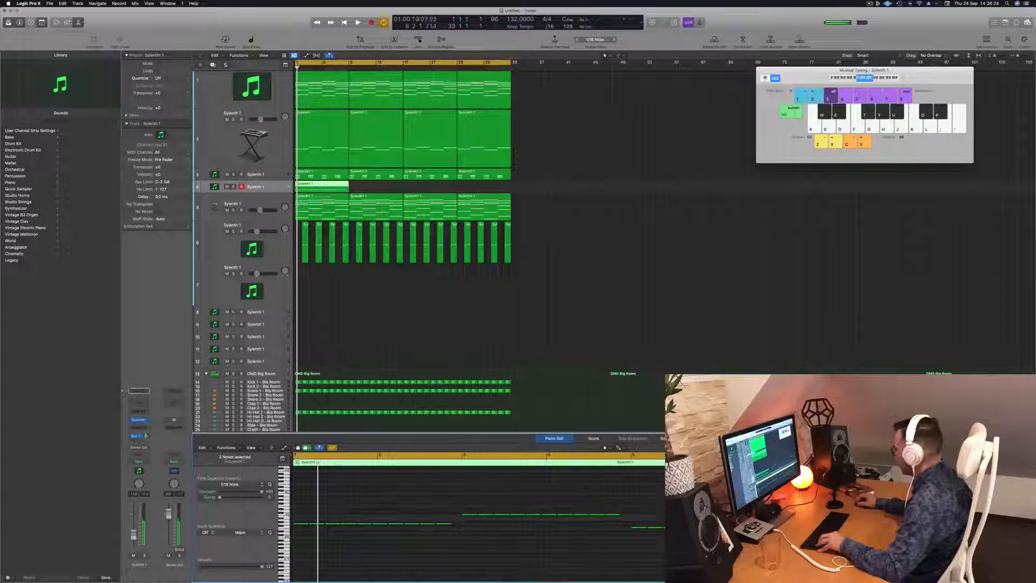
Play back the note pattern and duplicate its region along the fourth track until it spans the whole arrangement
{"action": "key", "text": "space"}
{"action": "key", "text": "space"}
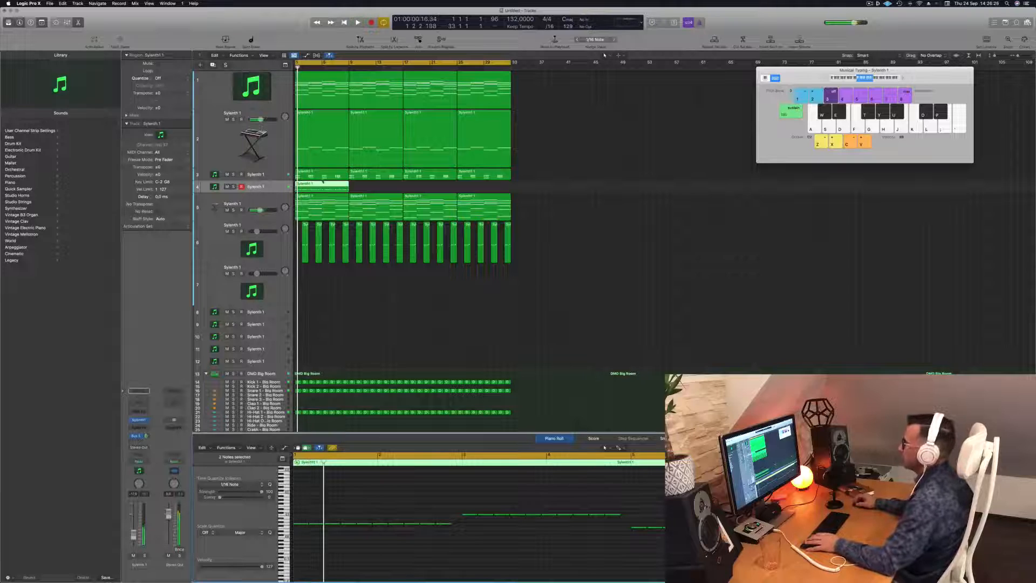
{"action": "left_click_drag", "start_coordinate": [320, 185], "coordinate": [444, 189]}
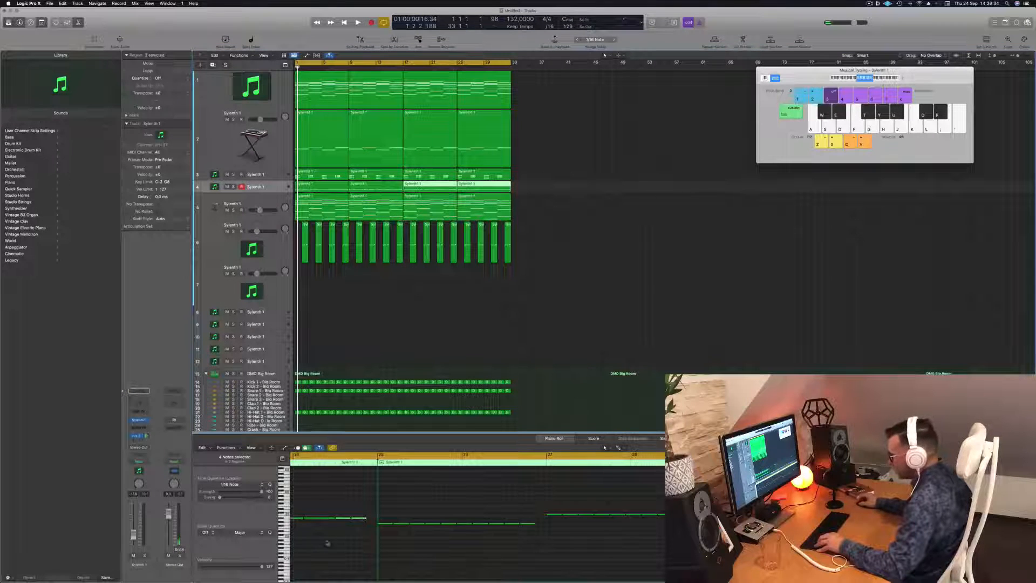
Enlarge the fourth track's row and raise its volume slightly while checking the pattern in playback
{"action": "key", "text": "space"}
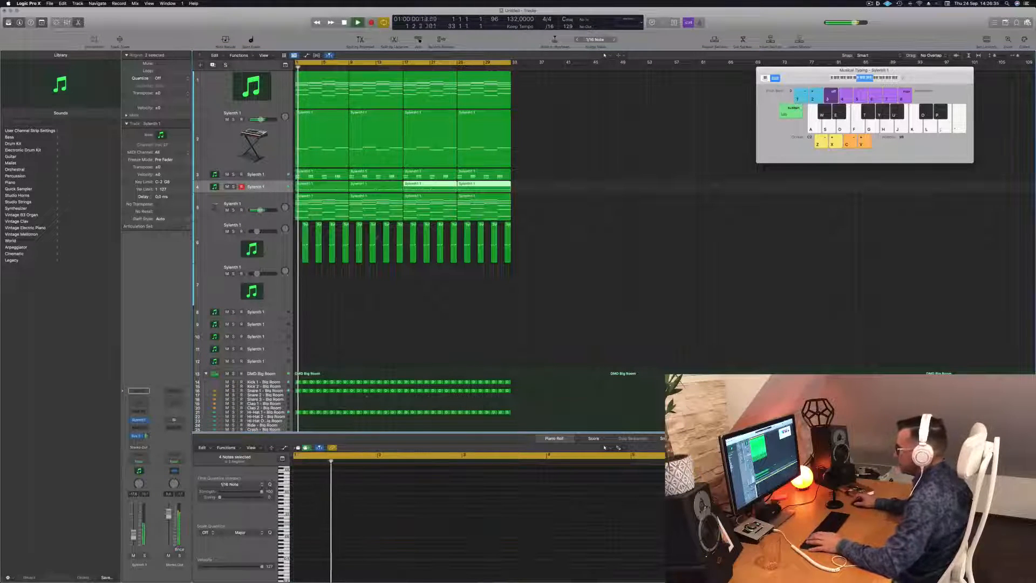
{"action": "left_click", "coordinate": [280, 185]}
{"action": "key", "text": "space"}
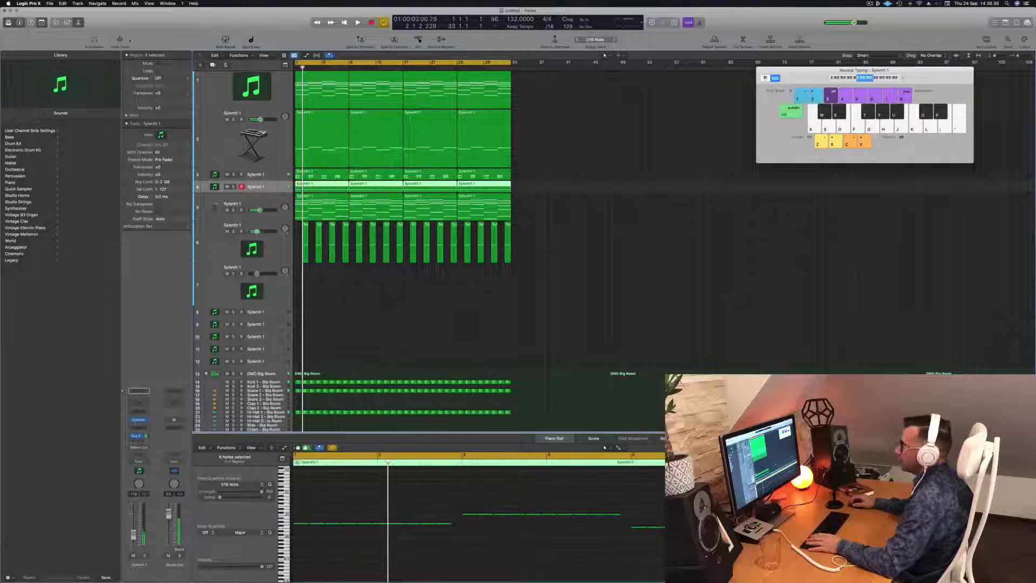
{"action": "left_click_drag", "start_coordinate": [268, 191], "coordinate": [268, 269]}
{"action": "key", "text": "space"}
{"action": "left_click_drag", "start_coordinate": [257, 191], "coordinate": [260, 191]}
{"action": "key", "text": "space"}
{"action": "key", "text": "space"}
Transpose all notes in the fourth track's regions up one octave and play the result
{"action": "scroll", "coordinate": [415, 546], "scroll_direction": "down", "scroll_amount": 3}
{"action": "left_click", "coordinate": [419, 556]}
{"action": "key", "text": "super+a"}
{"action": "key", "text": "alt+shift+Up"}
{"action": "key", "text": "space"}
{"action": "key", "text": "space"}
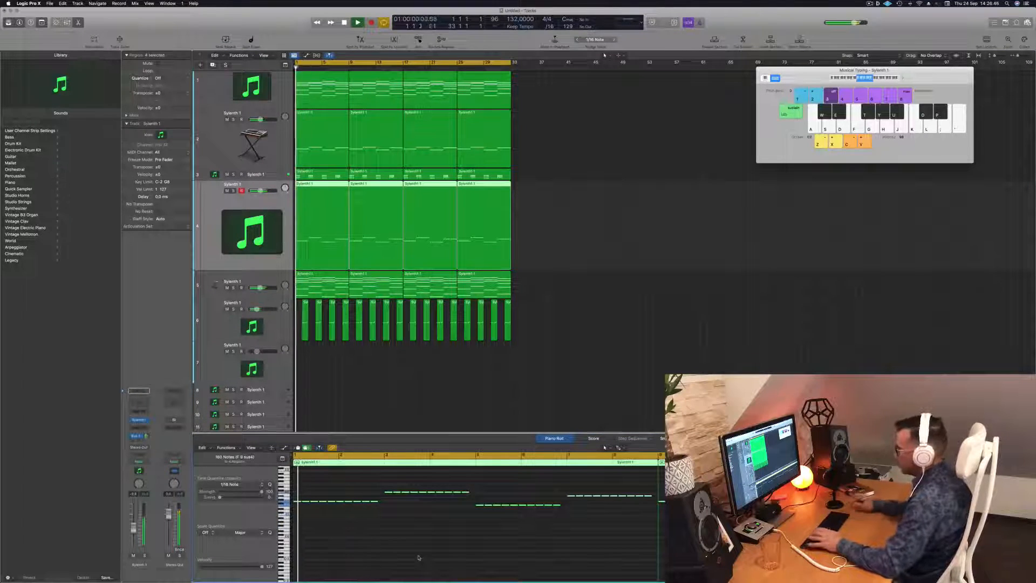
{"action": "key", "text": "space"}
{"action": "key", "text": "space"}
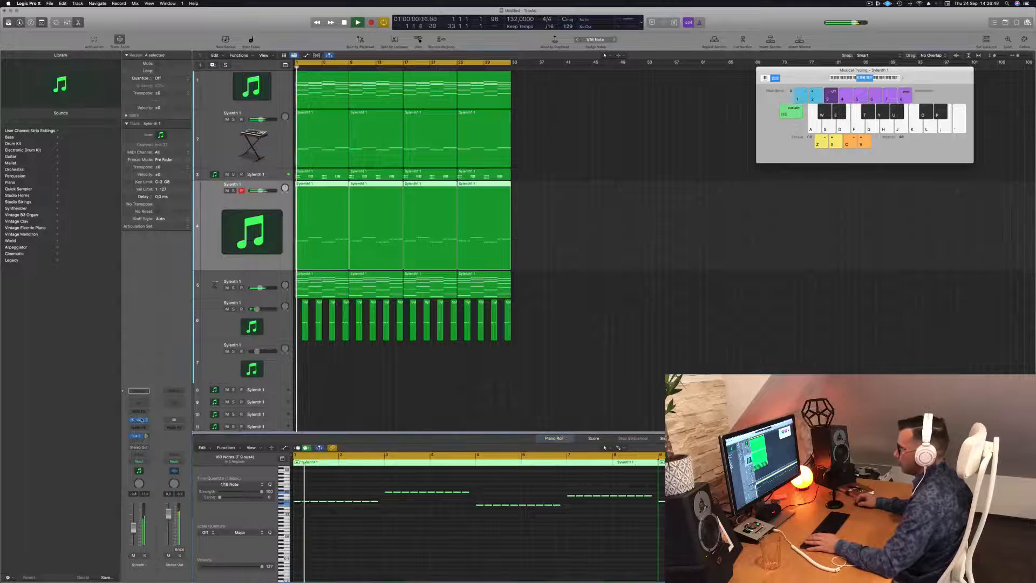
Replace the lead sound in the fourth track's Sylenth1 with the first bass preset and play it with the arrangement
{"action": "left_click", "coordinate": [139, 419]}
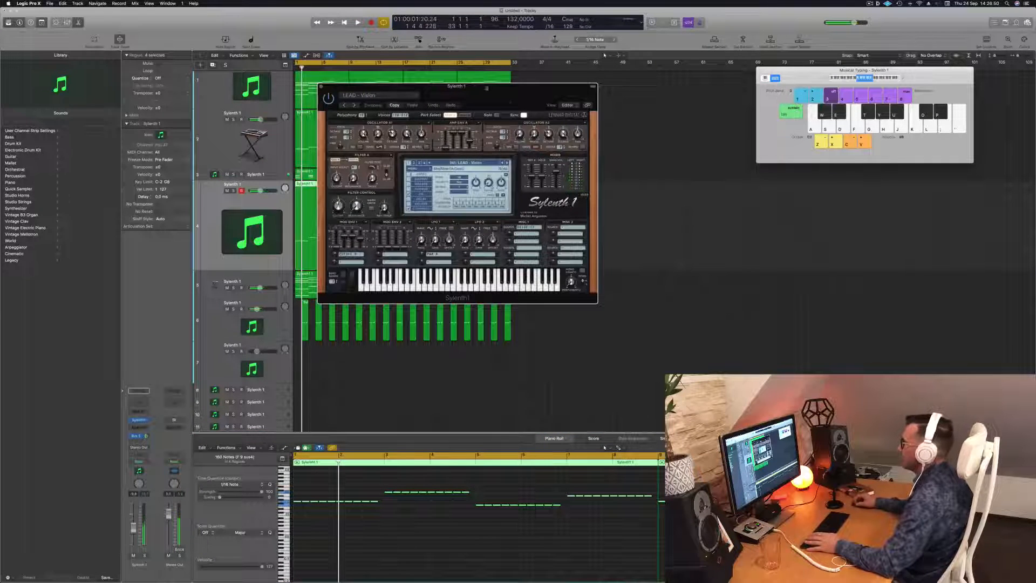
{"action": "left_click_drag", "start_coordinate": [511, 102], "coordinate": [618, 104]}
{"action": "left_click", "coordinate": [590, 166]}
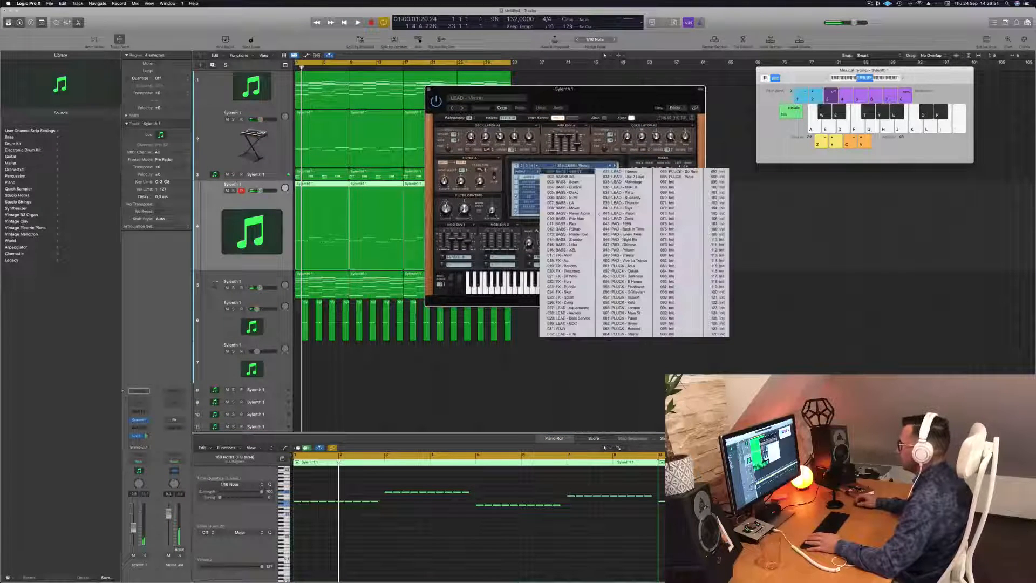
{"action": "left_click", "coordinate": [571, 172]}
{"action": "key", "text": "space"}
{"action": "left_click_drag", "start_coordinate": [591, 101], "coordinate": [594, 125]}
{"action": "left_click", "coordinate": [618, 189]}
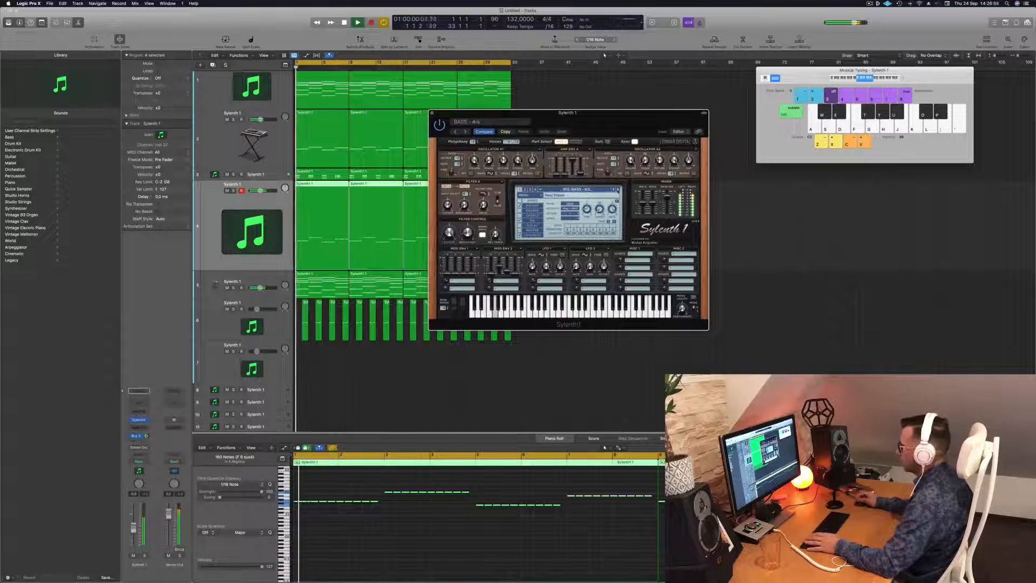
{"action": "left_click_drag", "start_coordinate": [641, 130], "coordinate": [700, 130]}
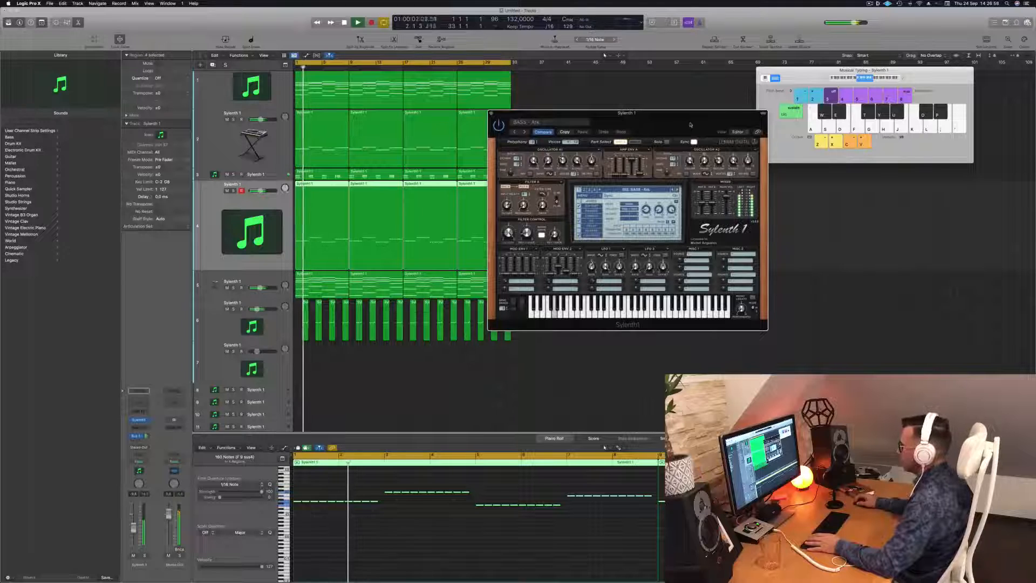
Raise all notes of the fourth track's pattern another octave and play it from the start
{"action": "key", "text": "Return"}
{"action": "left_click", "coordinate": [419, 568]}
{"action": "key", "text": "space"}
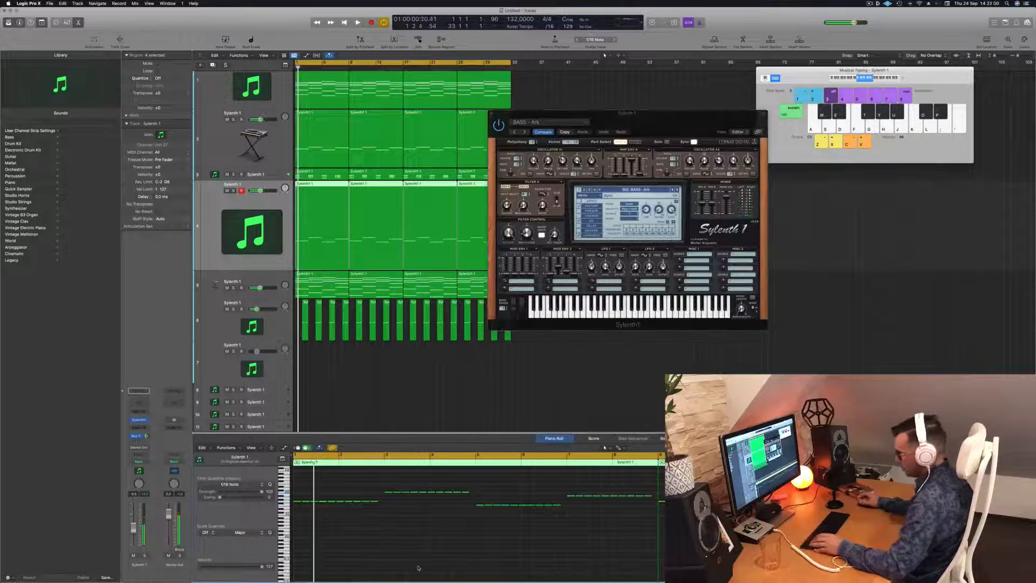
{"action": "scroll", "coordinate": [419, 568], "scroll_direction": "down", "scroll_amount": 2}
{"action": "key", "text": "space"}
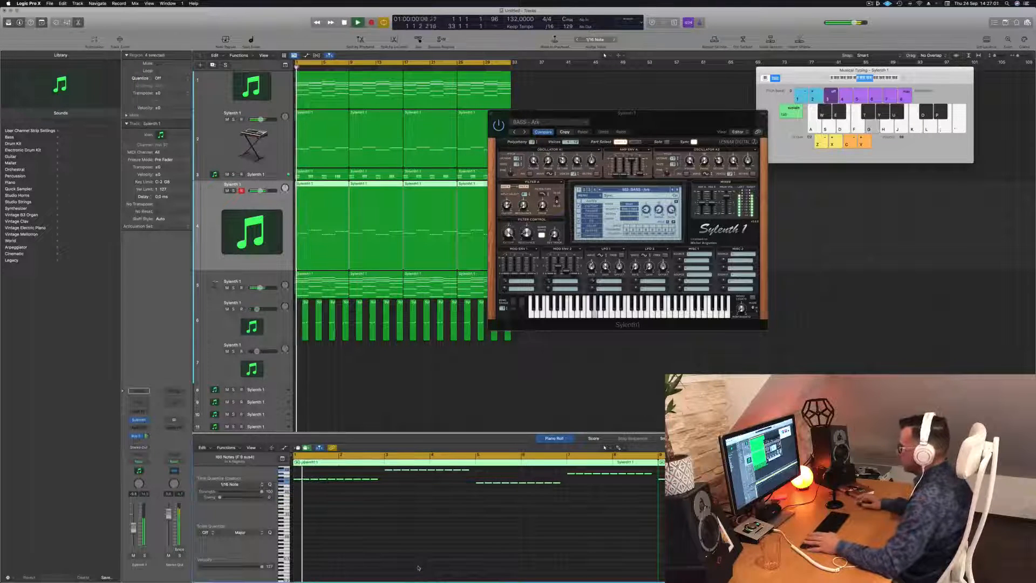
{"action": "left_click_drag", "start_coordinate": [626, 127], "coordinate": [620, 127]}
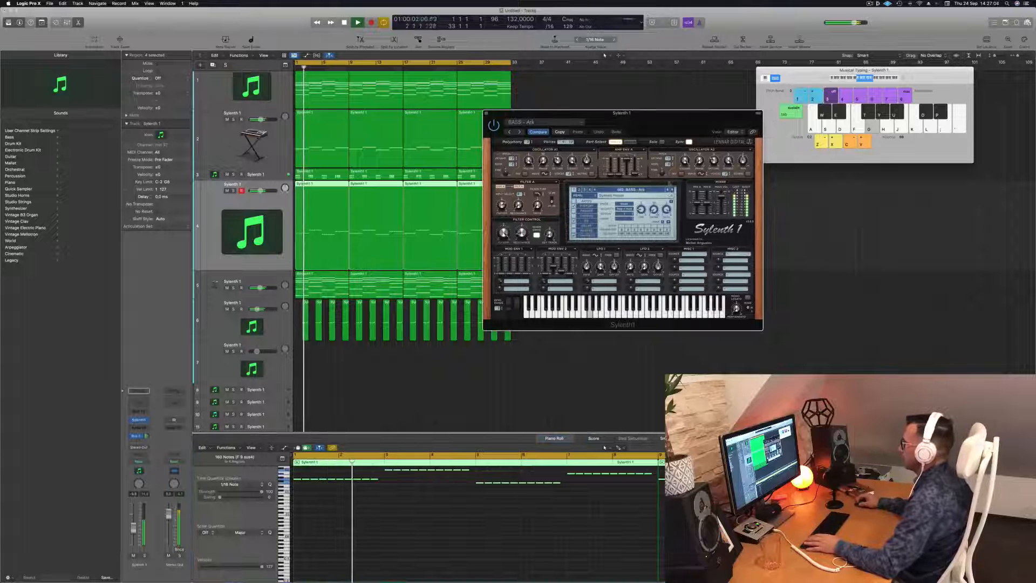
Audition BASS - Beam and the bass preset after it from the start, briefly soloing the fourth track
{"action": "left_click", "coordinate": [672, 190]}
{"action": "key", "text": "Return"}
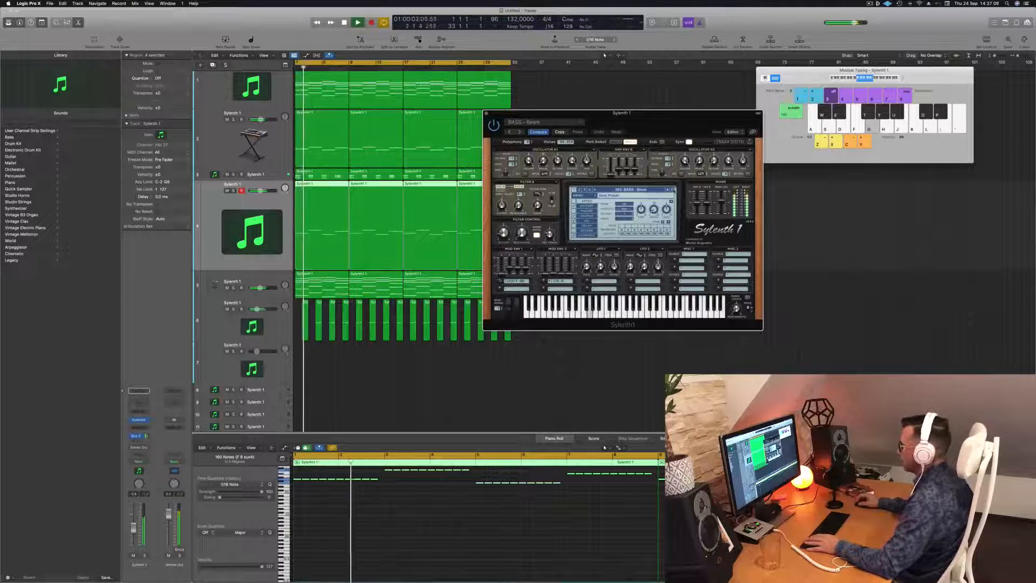
{"action": "left_click", "coordinate": [673, 190]}
{"action": "key", "text": "Return"}
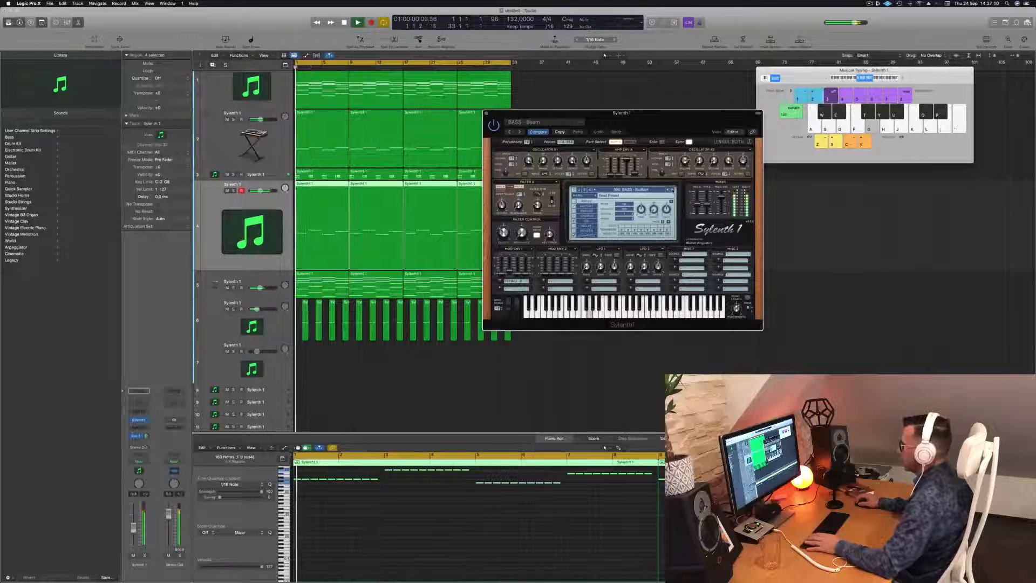
{"action": "key", "text": "Return"}
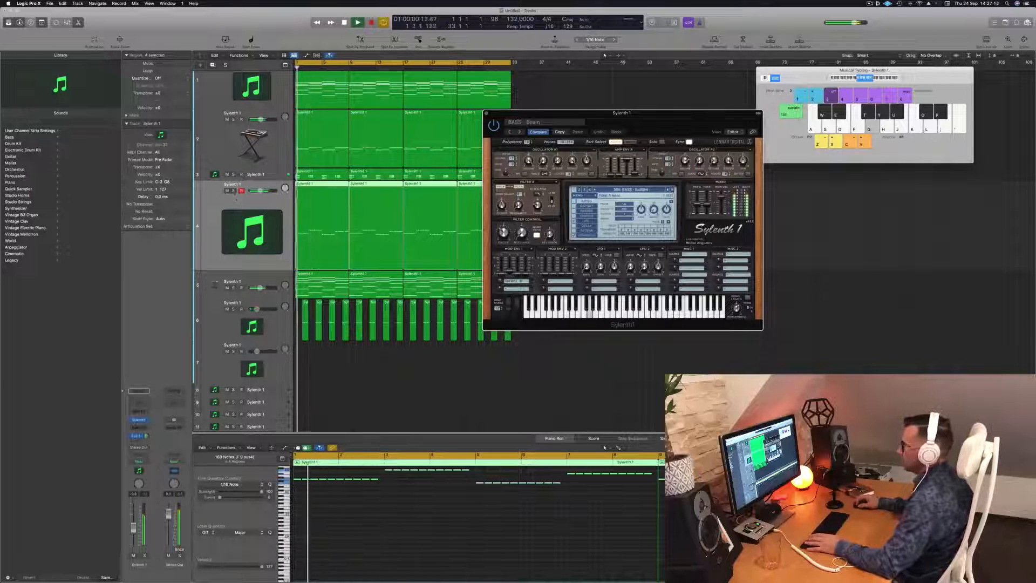
{"action": "left_click", "coordinate": [233, 191]}
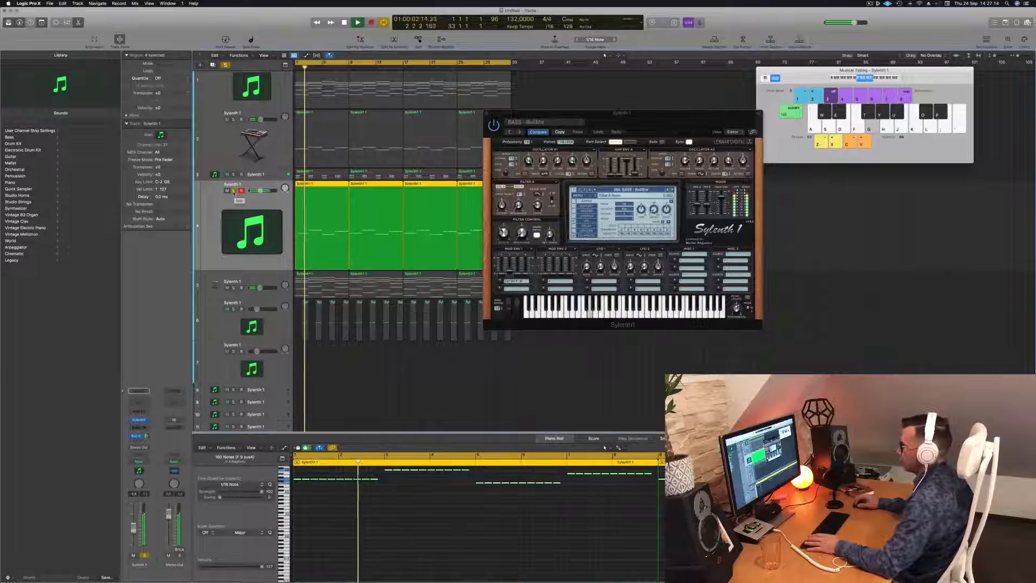
{"action": "left_click", "coordinate": [233, 191]}
{"action": "key", "text": "Return"}
{"action": "key", "text": "Return"}
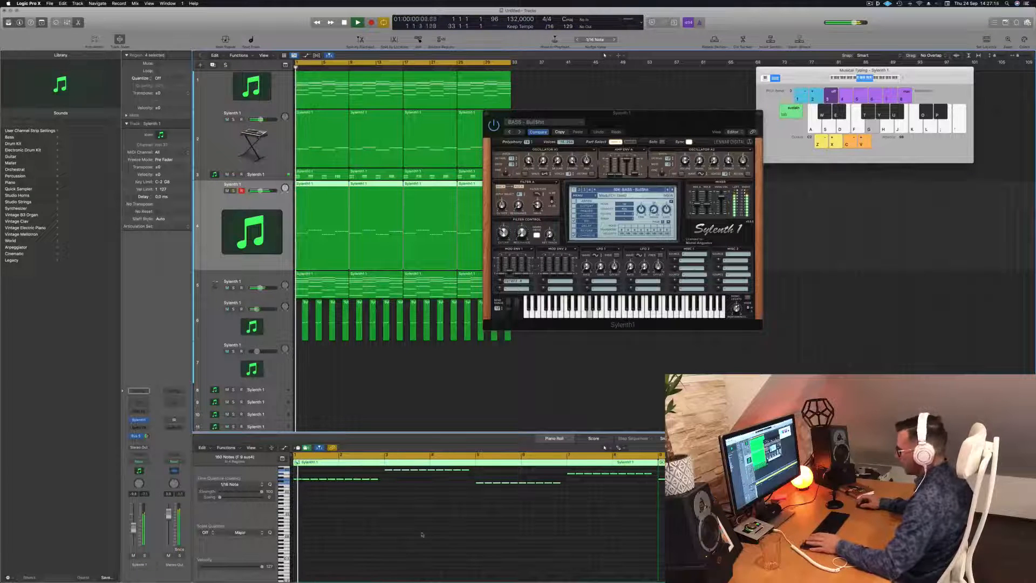
{"action": "key", "text": "super+a"}
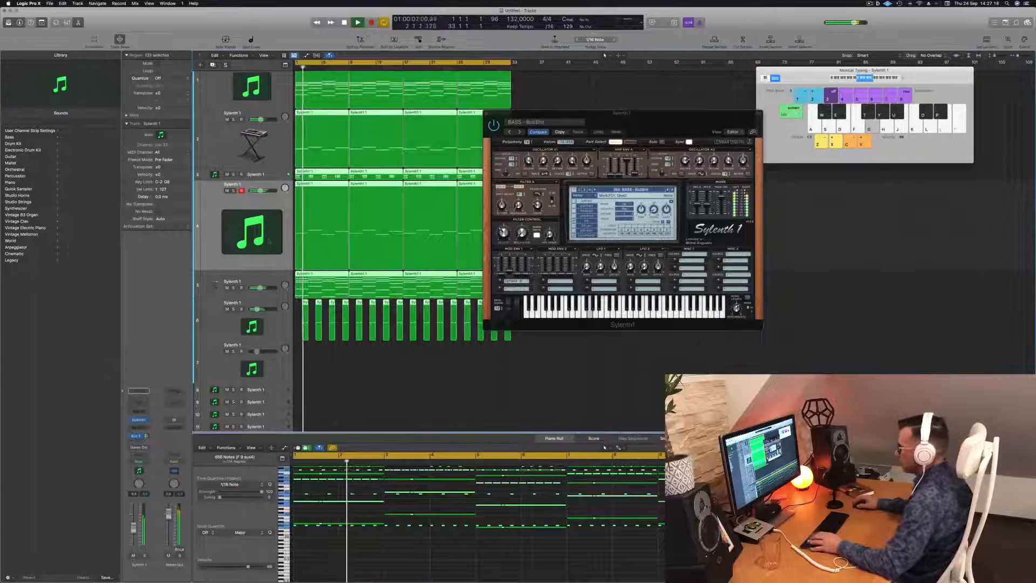
{"action": "left_click", "coordinate": [267, 222]}
{"action": "key", "text": "space"}
{"action": "left_click", "coordinate": [451, 368]}
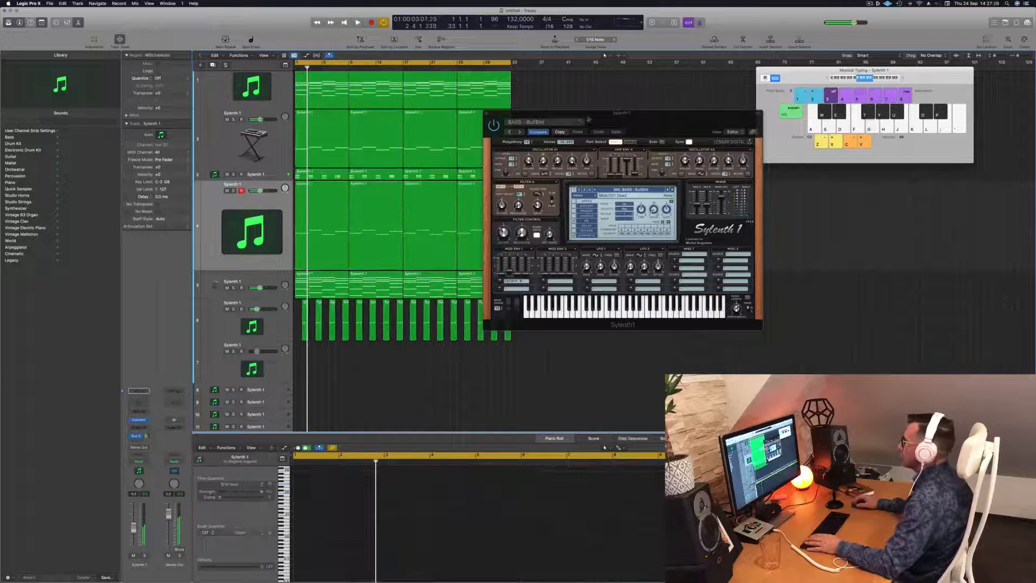
Shorten all notes in the fourth track's regions to leave small gaps between repeats, and play back the result
{"action": "left_click_drag", "start_coordinate": [573, 115], "coordinate": [739, 128]}
{"action": "left_click", "coordinate": [270, 220]}
{"action": "left_click", "coordinate": [445, 509]}
{"action": "key", "text": "super+a"}
{"action": "key", "text": "super+Right"}
{"action": "key", "text": "super+Right"}
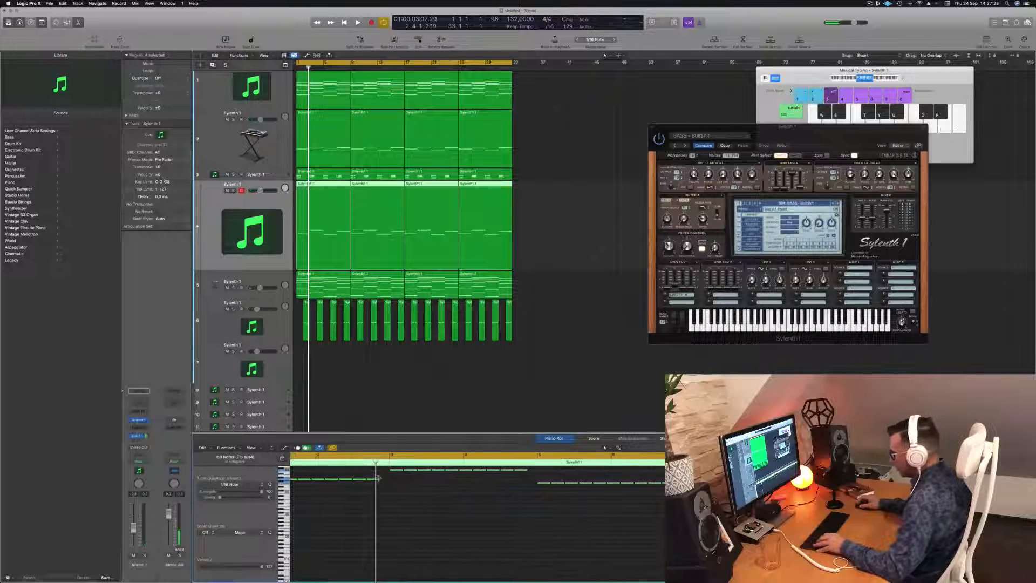
{"action": "key", "text": "space"}
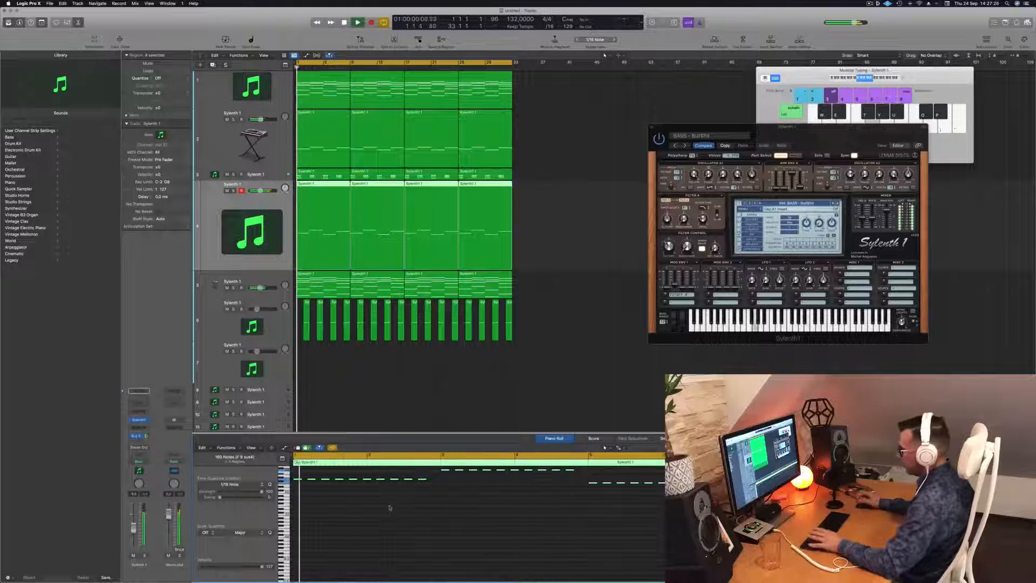
{"action": "left_click_drag", "start_coordinate": [771, 136], "coordinate": [658, 136]}
{"action": "key", "text": "space"}
{"action": "key", "text": "space"}
Step through the following Sylenth1 bass presets up to BASS - LA, restarting playback to audition them
{"action": "mouse_move", "coordinate": [731, 136]}
{"action": "left_mouse_down"}
{"action": "mouse_move", "coordinate": [721, 137]}
{"action": "mouse_move", "coordinate": [732, 130]}
{"action": "left_mouse_up"}
{"action": "key", "text": "space"}
{"action": "key", "text": "space"}
{"action": "left_click", "coordinate": [721, 198]}
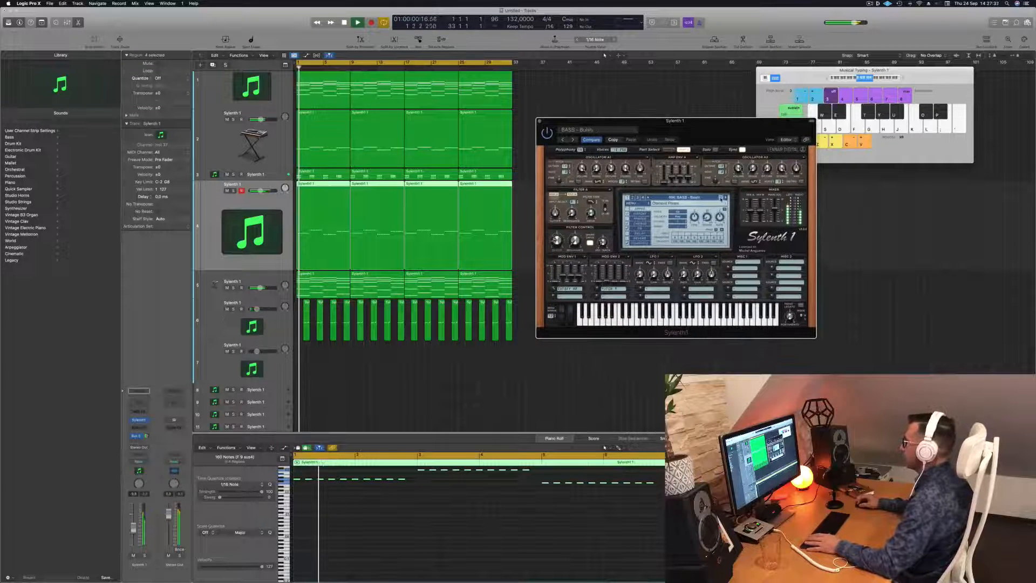
{"action": "left_click", "coordinate": [721, 199]}
{"action": "key", "text": "space"}
{"action": "key", "text": "space"}
{"action": "left_click", "coordinate": [721, 198]}
{"action": "left_click", "coordinate": [725, 198]}
{"action": "left_click", "coordinate": [726, 199]}
{"action": "left_click", "coordinate": [726, 198]}
{"action": "key", "text": "space"}
{"action": "key", "text": "space"}
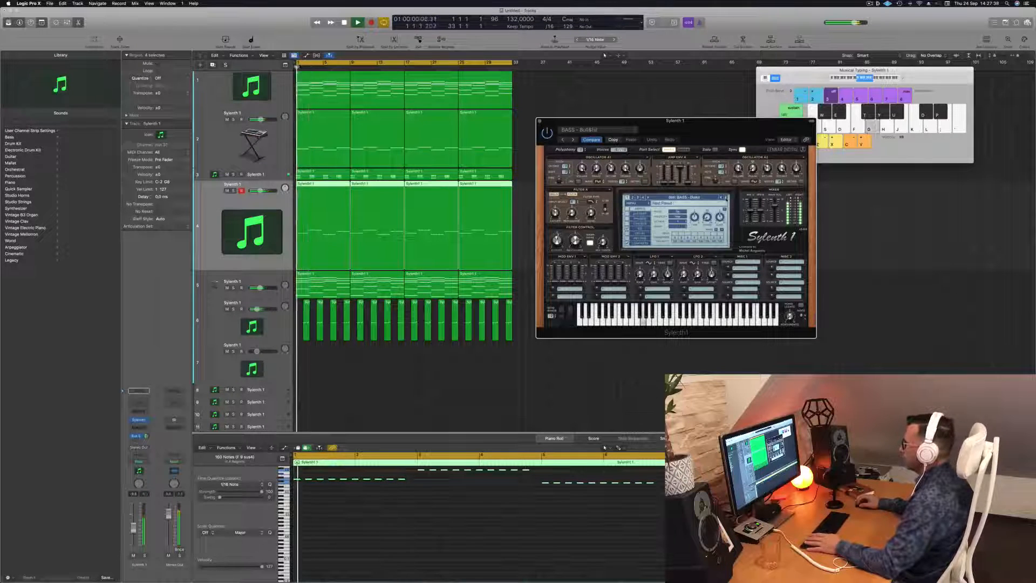
{"action": "left_click", "coordinate": [726, 199]}
{"action": "key", "text": "space"}
{"action": "key", "text": "space"}
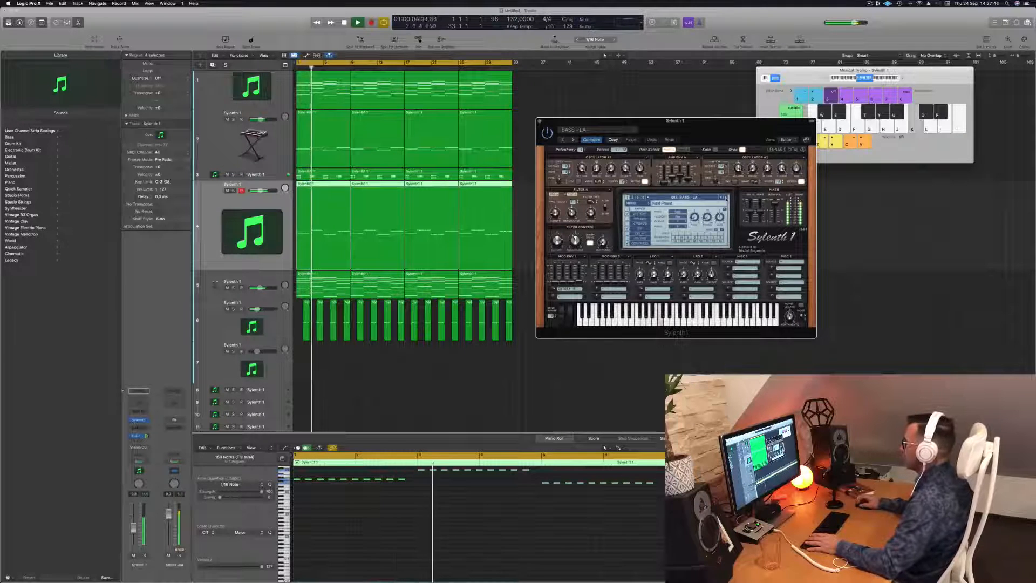
Try the bass preset after BASS - LA, comparing the fourth track soloed and within the full arrangement
{"action": "left_click", "coordinate": [726, 198]}
{"action": "key", "text": "Return"}
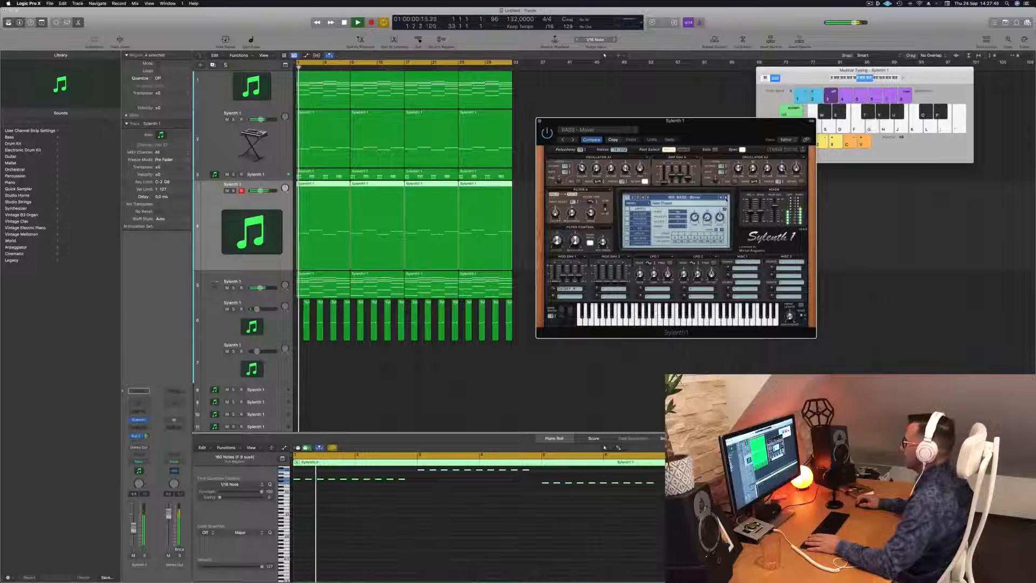
{"action": "left_click", "coordinate": [234, 190]}
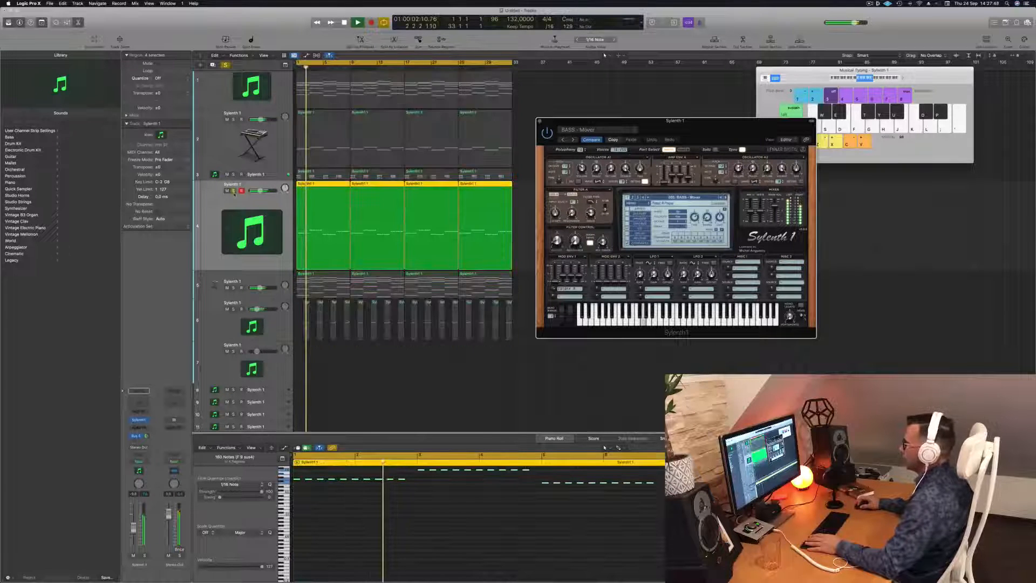
{"action": "left_click", "coordinate": [233, 190]}
{"action": "key", "text": "space"}
{"action": "key", "text": "space"}
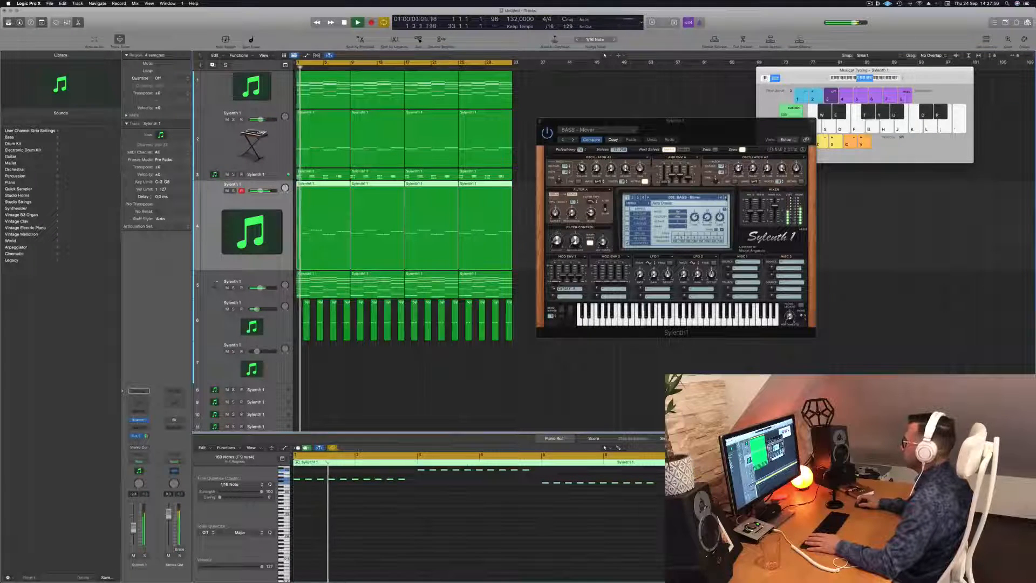
Set the fourth track's Sylenth1 to the BASS - Plex preset and audition it with the arrangement
{"action": "left_click", "coordinate": [726, 198]}
{"action": "left_click", "coordinate": [726, 198]}
{"action": "left_click", "coordinate": [726, 198]}
{"action": "key", "text": "space"}
{"action": "key", "text": "space"}
{"action": "scroll", "coordinate": [408, 511], "scroll_direction": "up", "scroll_amount": 1}
{"action": "key", "text": "space"}
Copy the last note of each chord's run in the first region into the gap before the next chord
{"action": "left_click", "coordinate": [411, 516]}
{"action": "scroll", "coordinate": [411, 515], "scroll_direction": "up", "scroll_amount": 3}
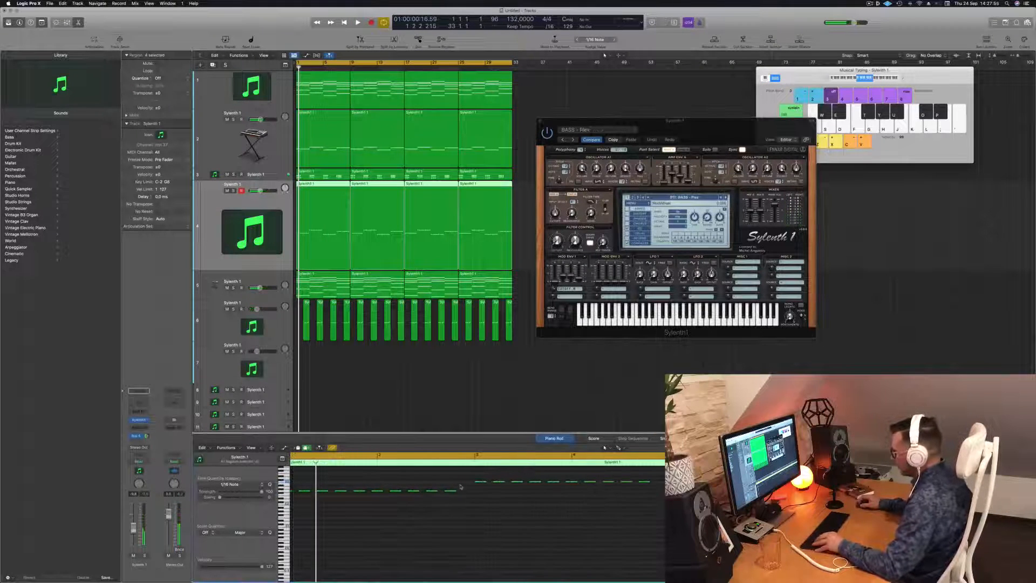
{"action": "left_click_drag", "start_coordinate": [457, 496], "coordinate": [474, 494]}
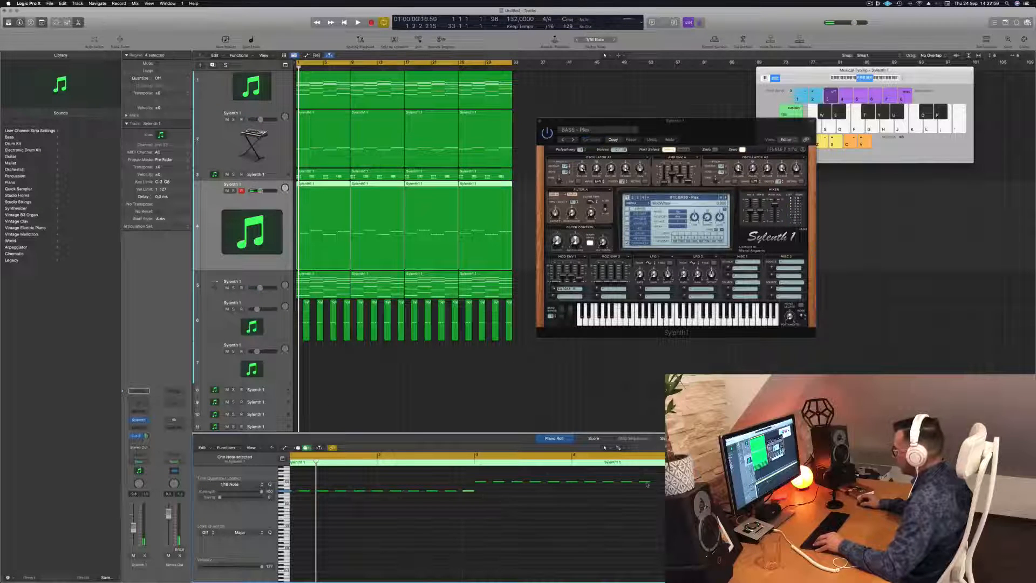
{"action": "left_click", "coordinate": [645, 483]}
{"action": "left_click_drag", "start_coordinate": [649, 482], "coordinate": [662, 483]}
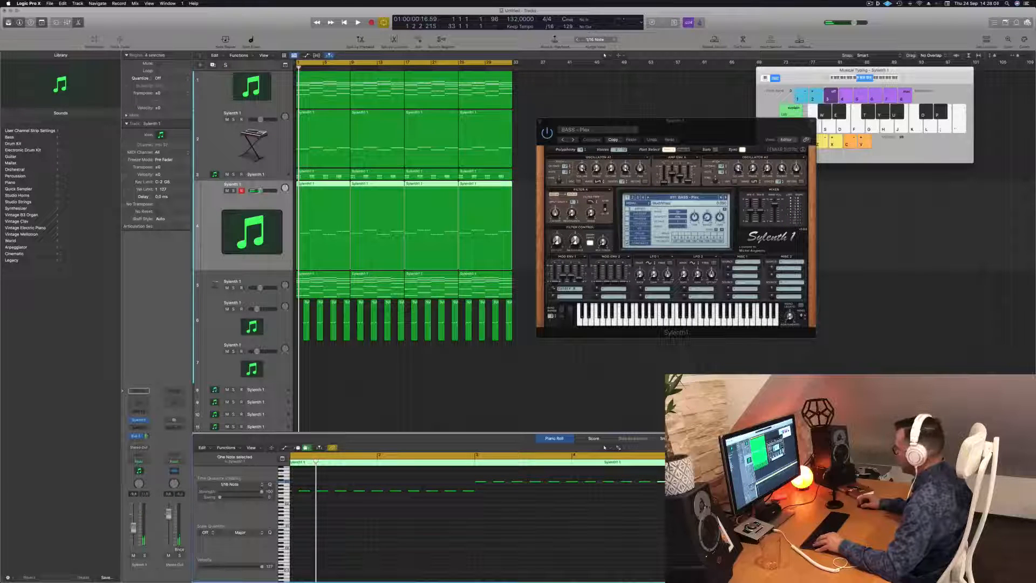
{"action": "scroll", "coordinate": [664, 512], "scroll_direction": "down", "scroll_amount": 4}
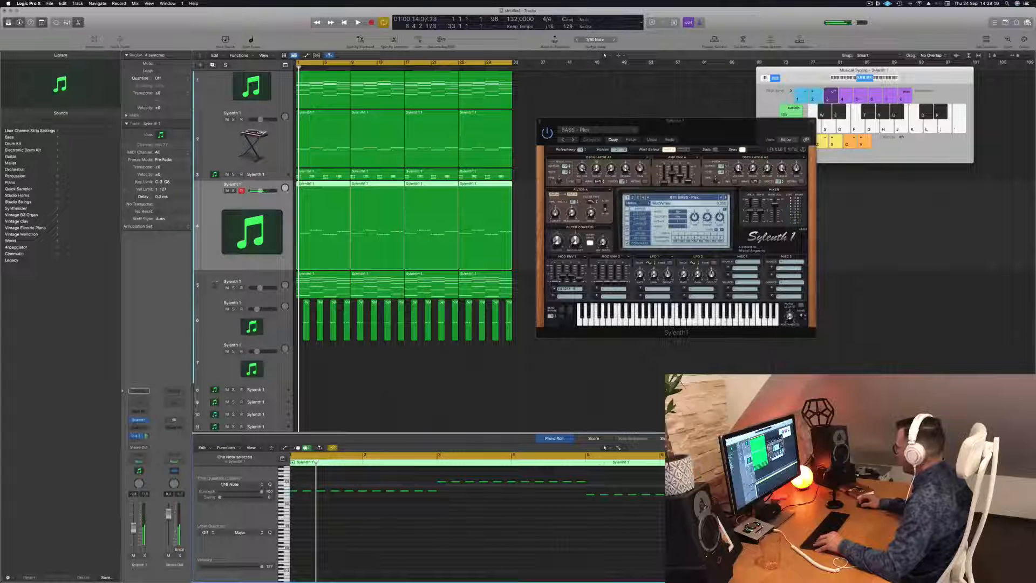
{"action": "scroll", "coordinate": [661, 519], "scroll_direction": "right", "scroll_amount": 3}
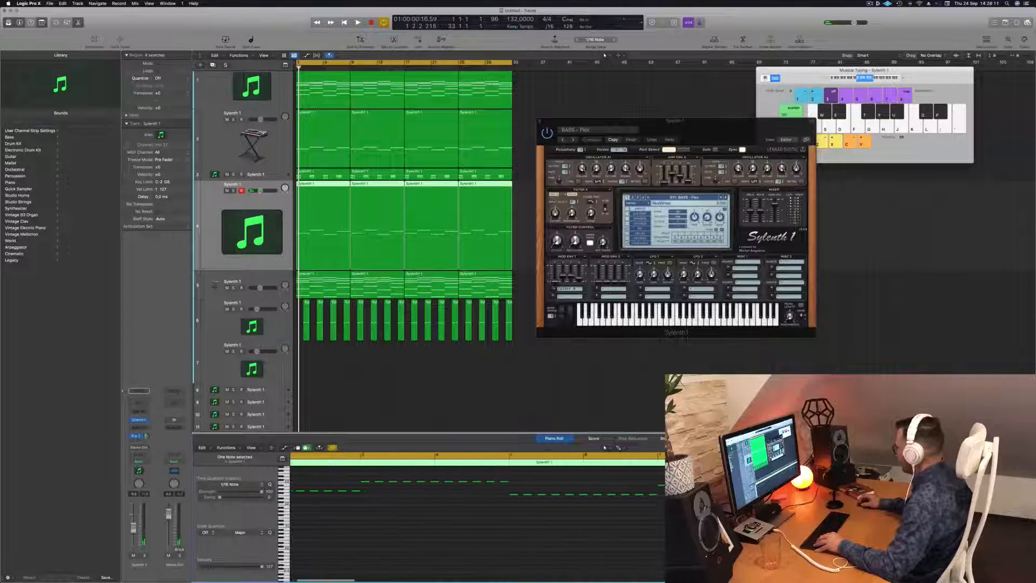
Delete the three repeated regions after the first one on the fourth track
{"action": "left_click", "coordinate": [389, 393]}
{"action": "left_click_drag", "start_coordinate": [514, 199], "coordinate": [356, 206]}
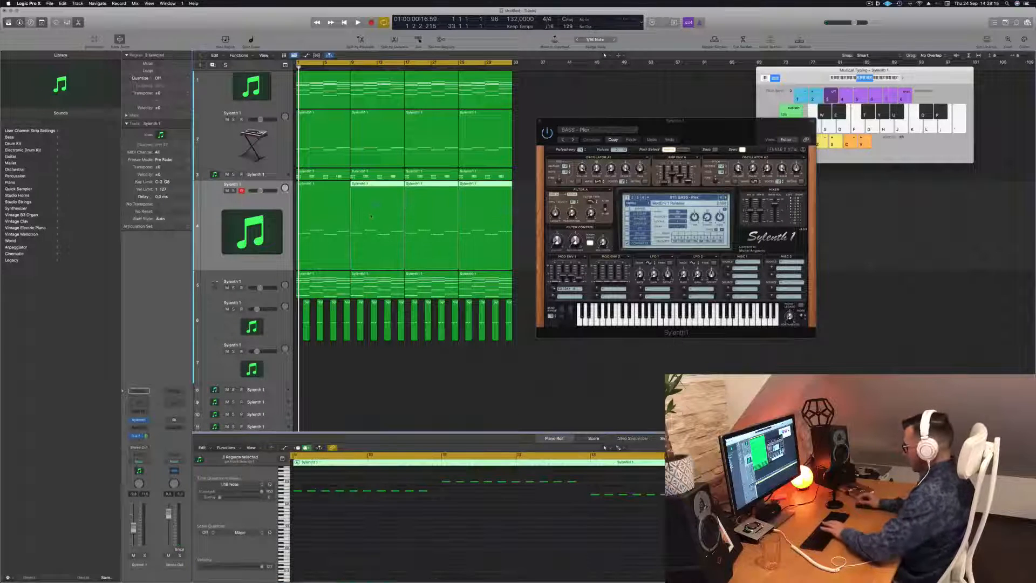
{"action": "key", "text": "Delete"}
Duplicate the first region along the fourth track until its four copies span the whole arrangement
{"action": "left_click", "coordinate": [316, 206]}
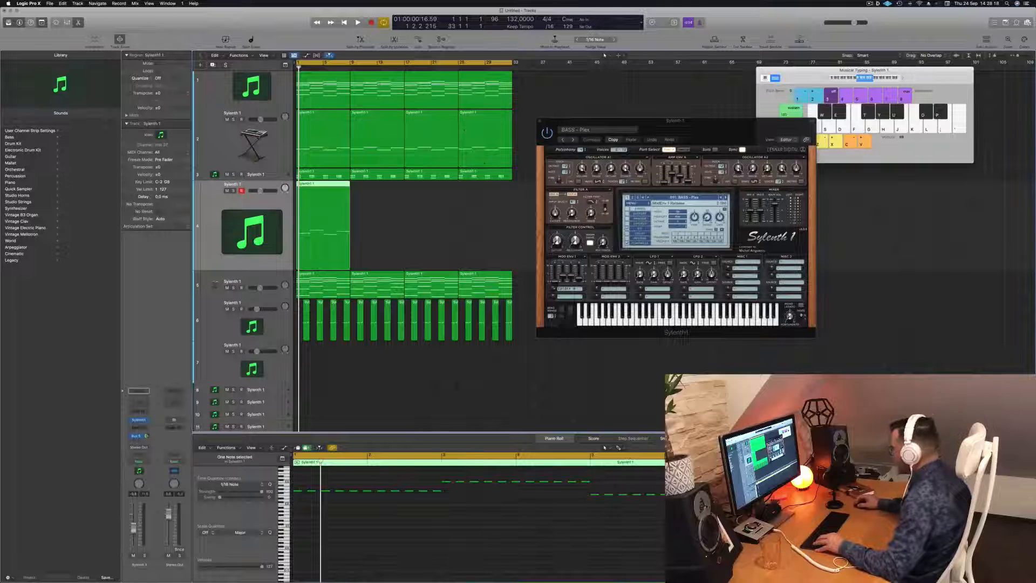
{"action": "left_click_drag", "start_coordinate": [323, 186], "coordinate": [379, 186]}
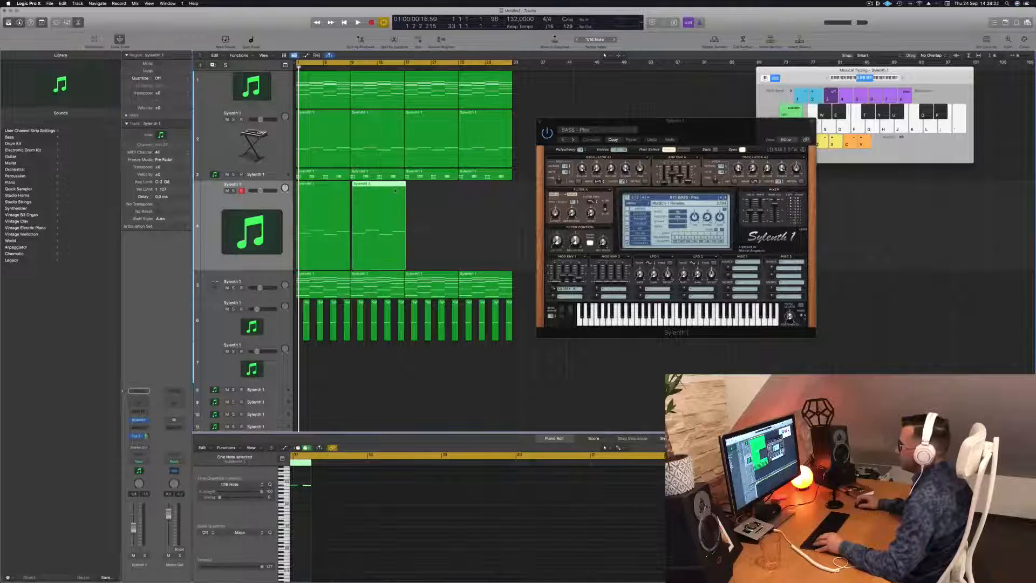
{"action": "key", "text": "Delete"}
{"action": "left_click_drag", "start_coordinate": [307, 191], "coordinate": [368, 189]}
{"action": "left_click_drag", "start_coordinate": [421, 220], "coordinate": [422, 196]}
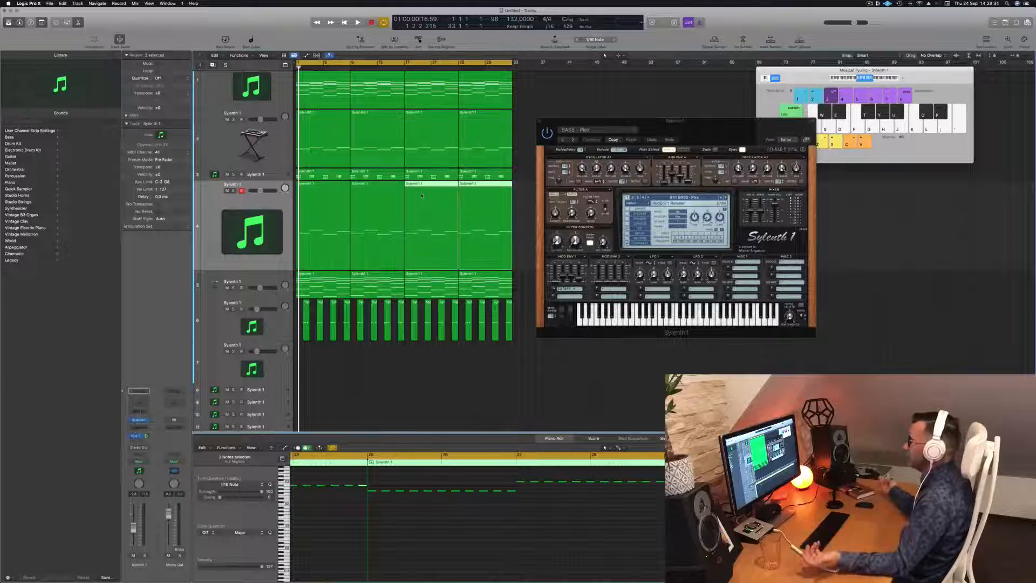
Play the arrangement and audition the presets following BASS - Plex in the fourth track's Sylenth1
{"action": "left_click", "coordinate": [248, 203]}
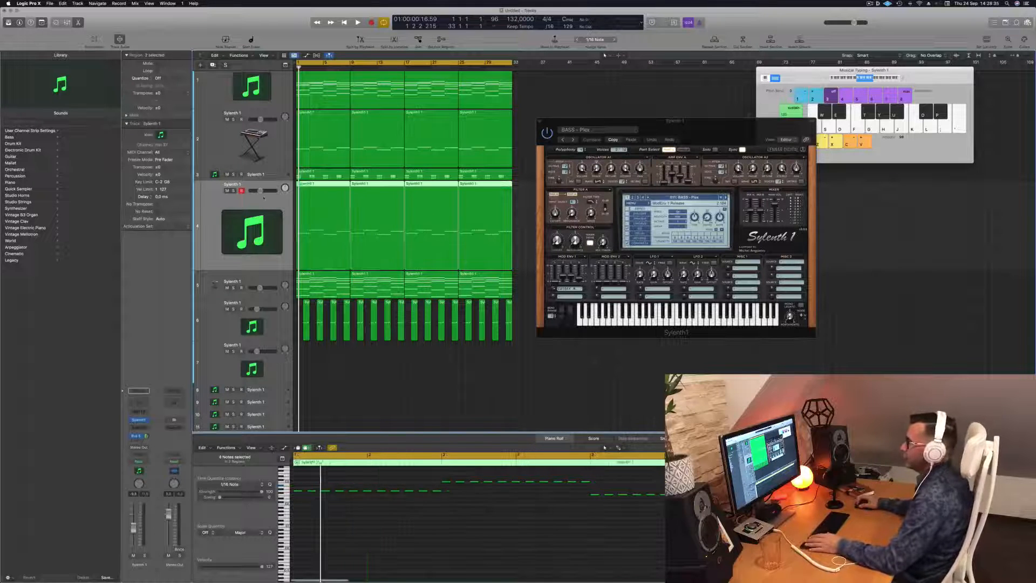
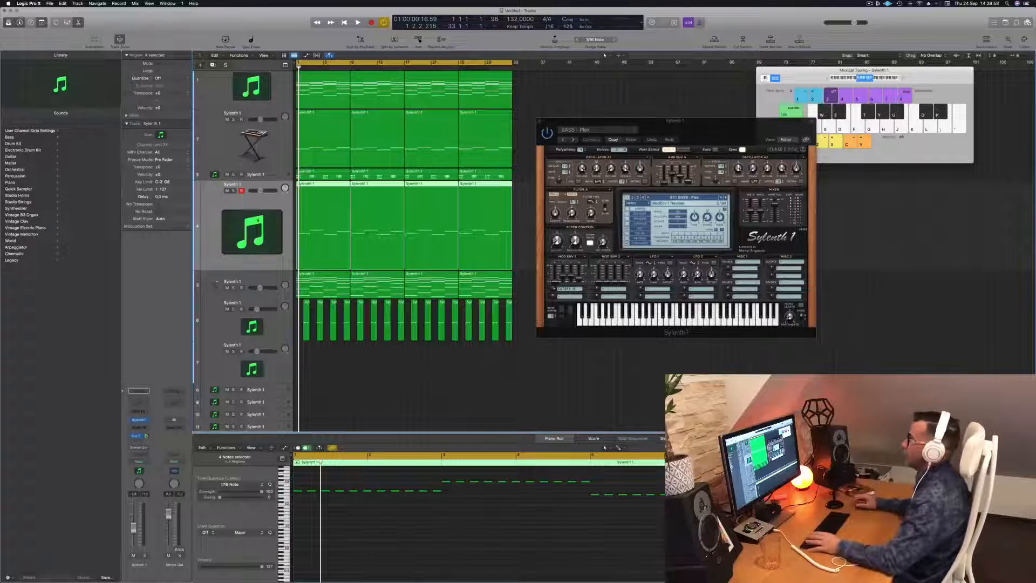
{"action": "key", "text": "space"}
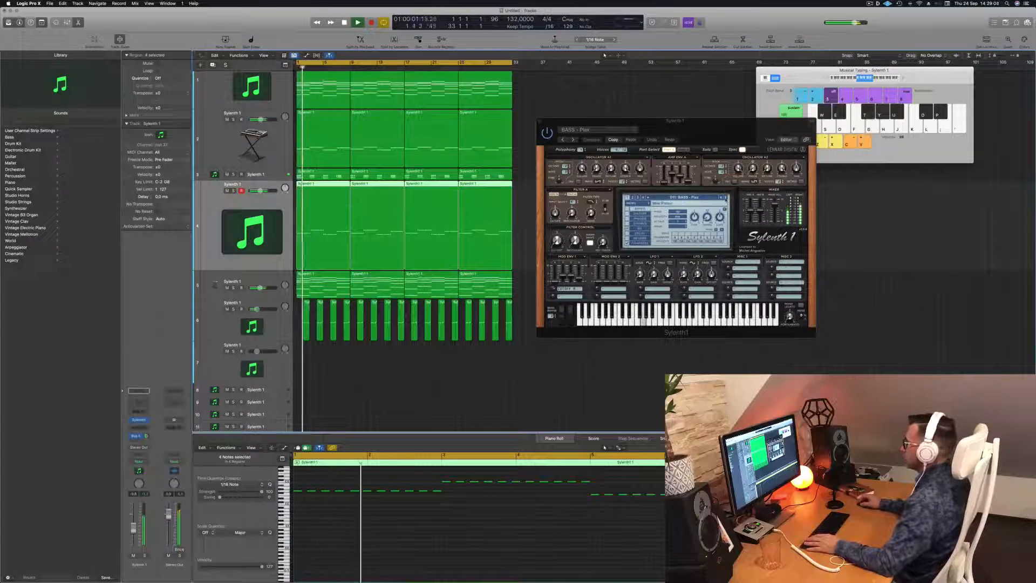
{"action": "left_click", "coordinate": [726, 197]}
{"action": "left_click", "coordinate": [726, 197]}
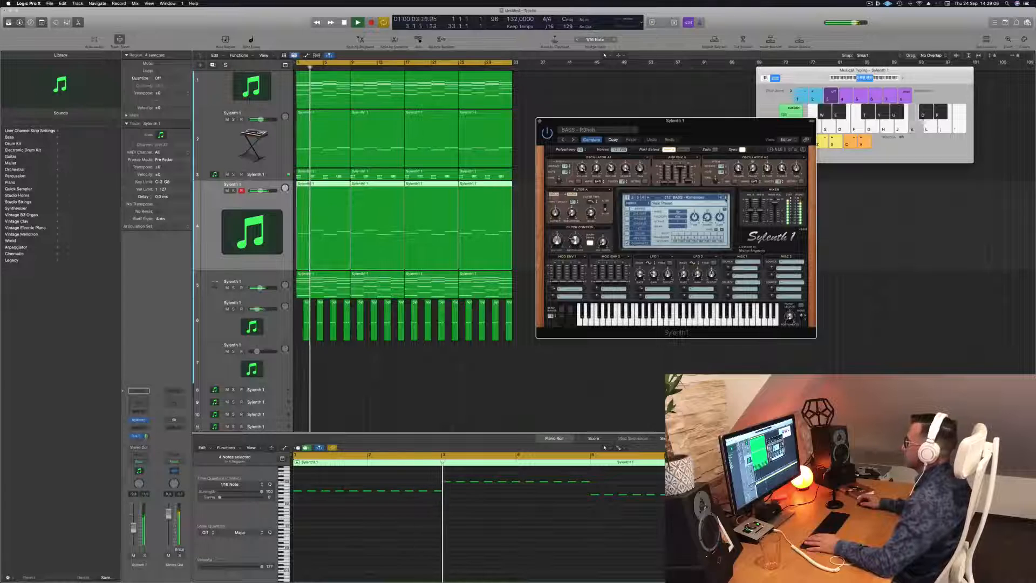
{"action": "left_click", "coordinate": [726, 199]}
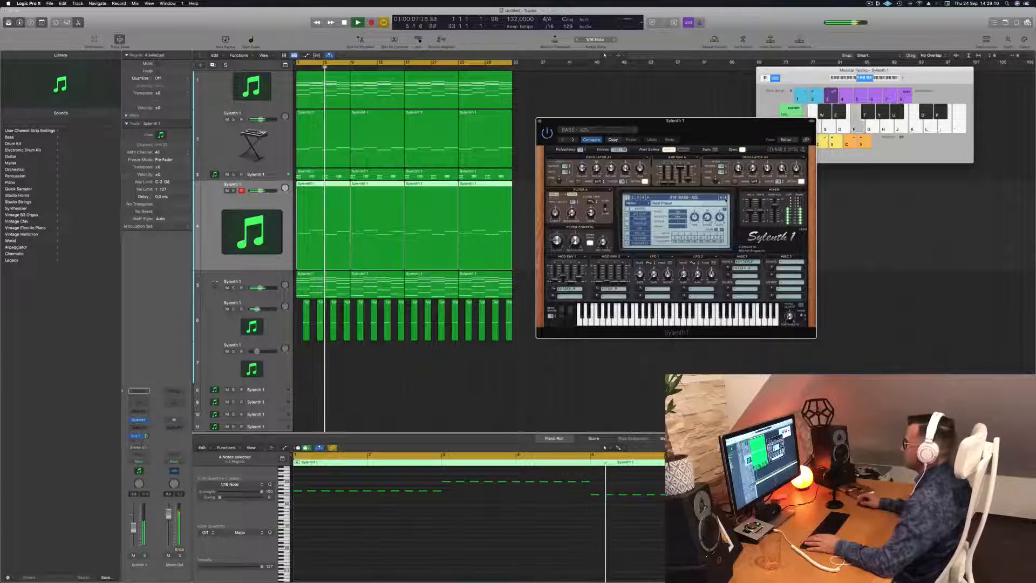
{"action": "left_click", "coordinate": [726, 199]}
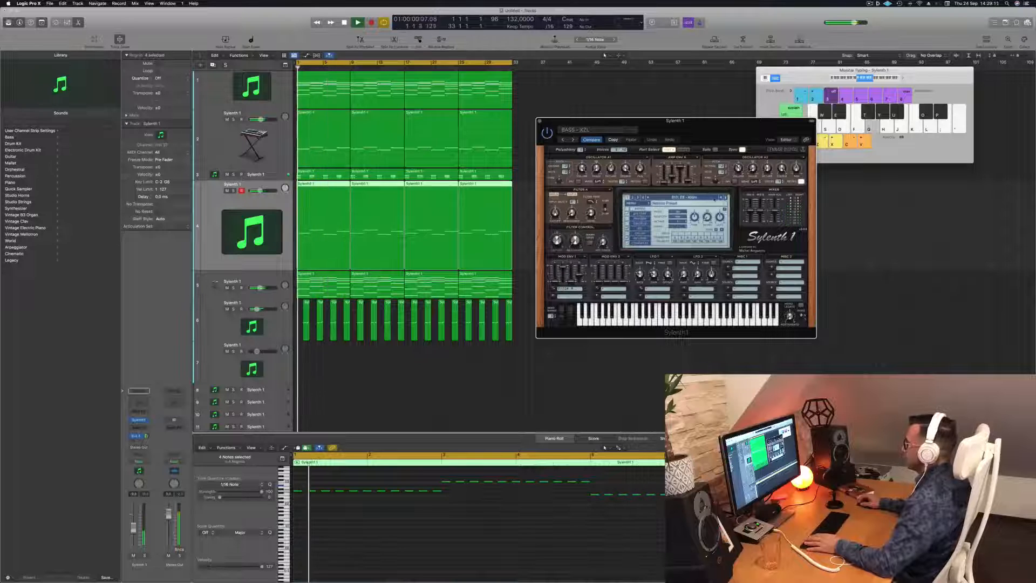
Audition the bass presets from the start of the bank, set Sylenth1 to BASS - EDM and close its window
{"action": "left_click", "coordinate": [711, 198]}
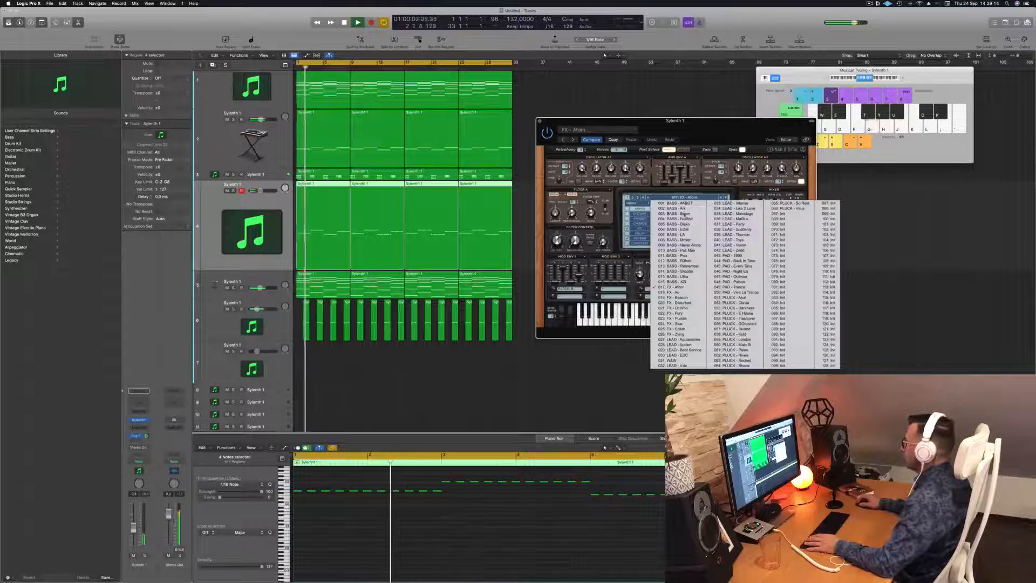
{"action": "left_click", "coordinate": [687, 204]}
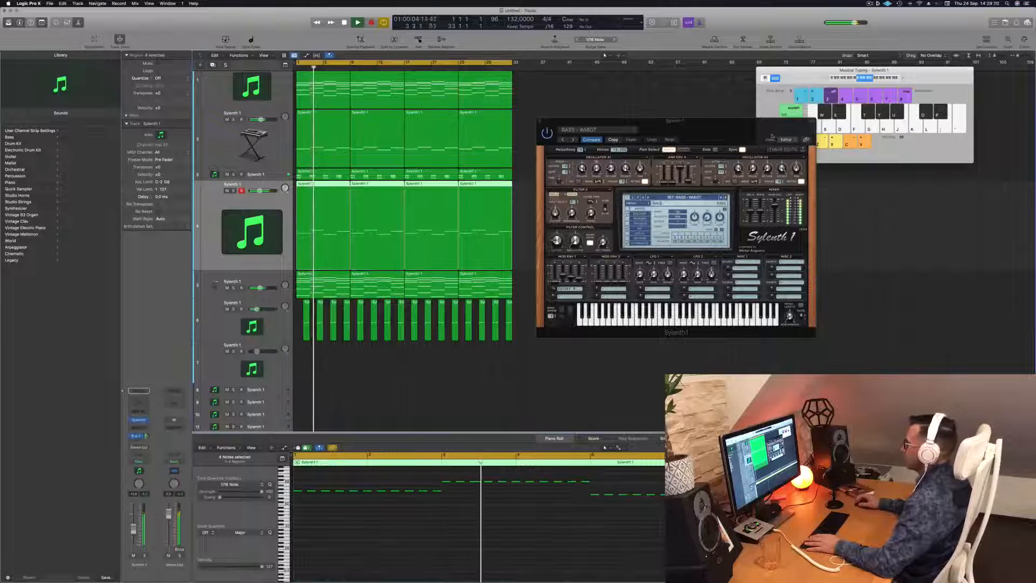
{"action": "left_click_drag", "start_coordinate": [749, 129], "coordinate": [706, 138]}
{"action": "left_click", "coordinate": [683, 206]}
{"action": "key", "text": "space"}
{"action": "left_click", "coordinate": [684, 206]}
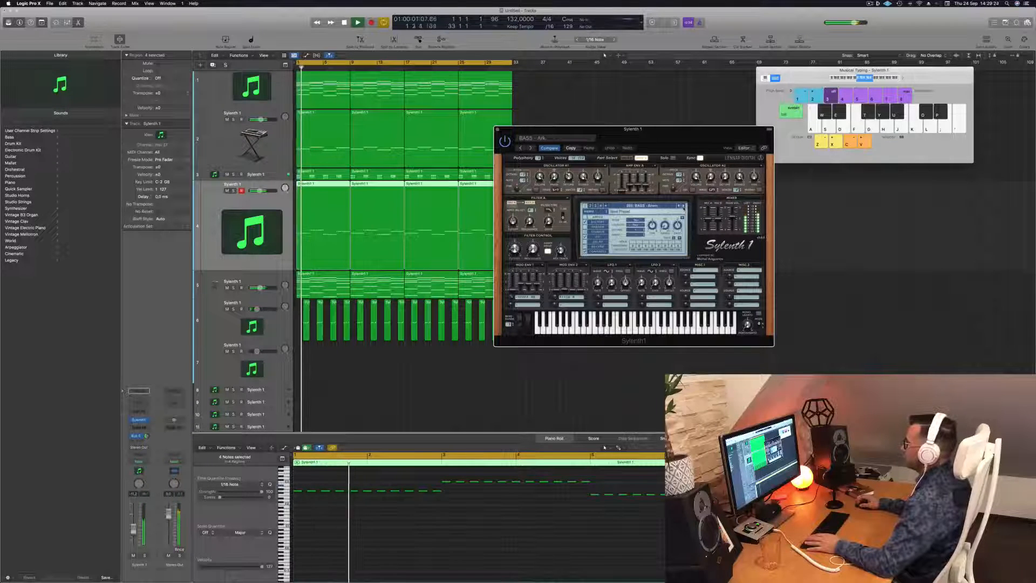
{"action": "left_click", "coordinate": [684, 207]}
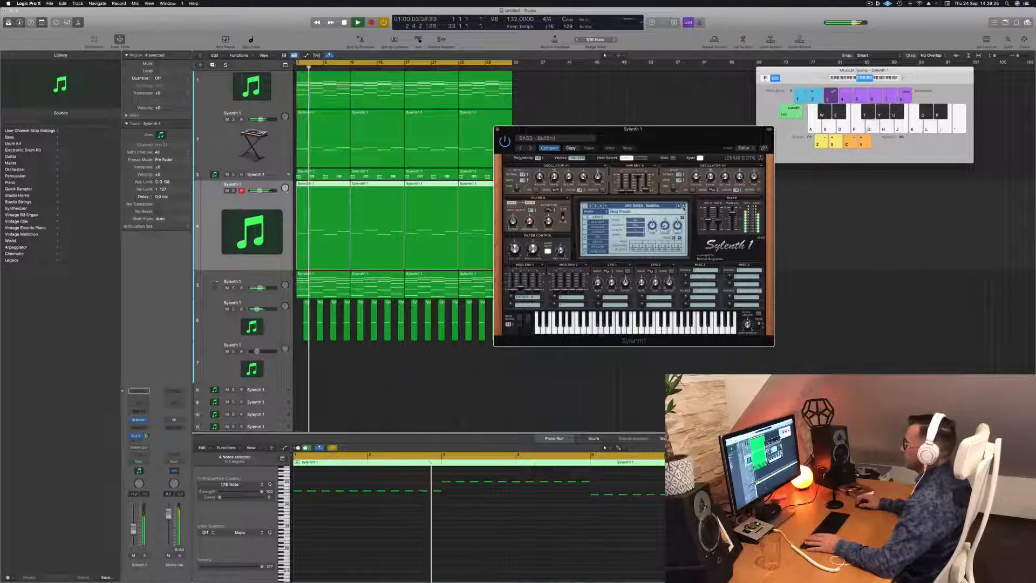
{"action": "left_click", "coordinate": [683, 207]}
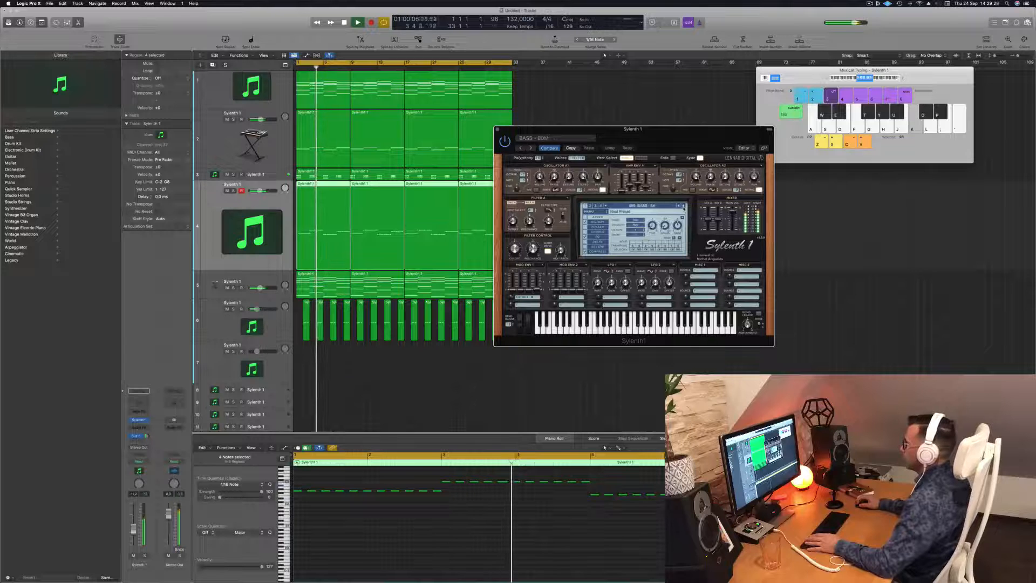
{"action": "left_click_drag", "start_coordinate": [590, 129], "coordinate": [637, 114]}
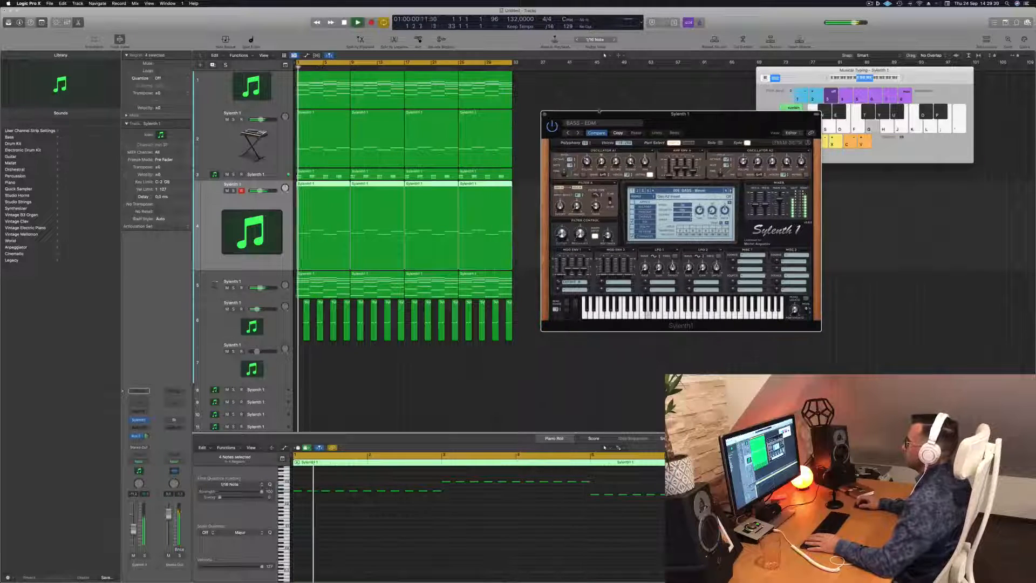
{"action": "left_click", "coordinate": [545, 115]}
{"action": "key", "text": "space"}
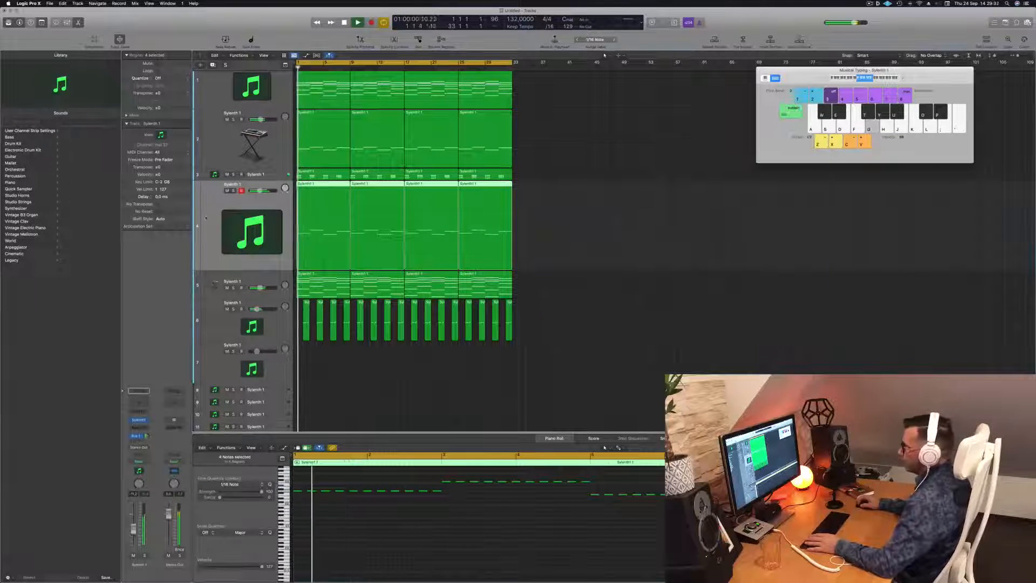
Insert a stereo Compressor on the fourth track and set its side chain source to an instrument channel
{"action": "left_click", "coordinate": [143, 435]}
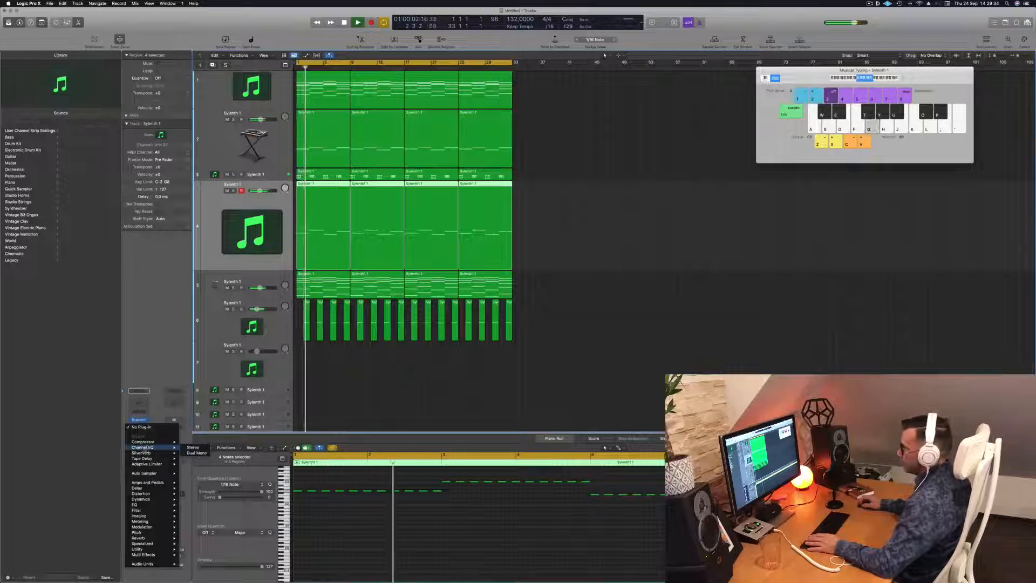
{"action": "left_click", "coordinate": [193, 442]}
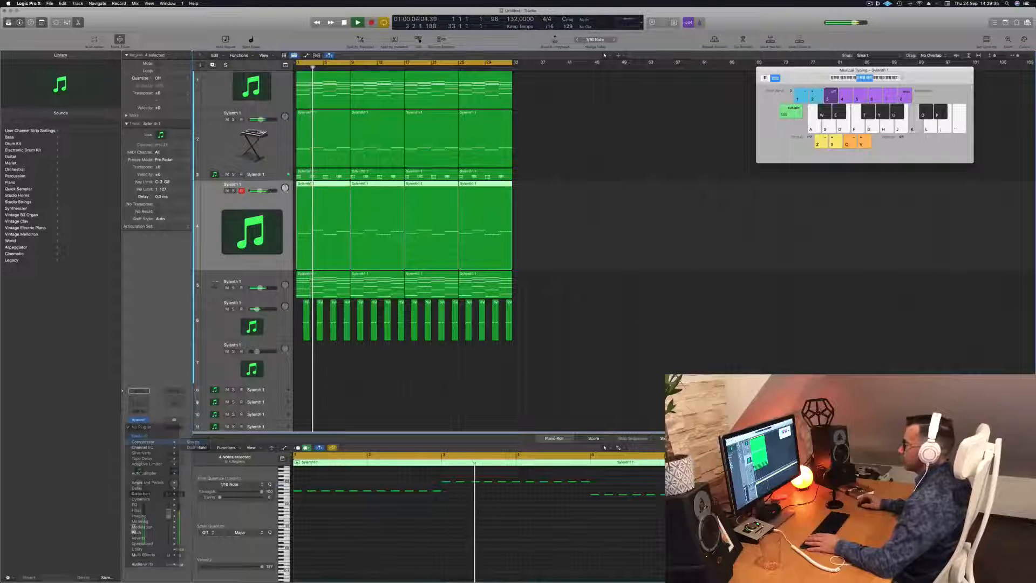
{"action": "left_click", "coordinate": [612, 97]}
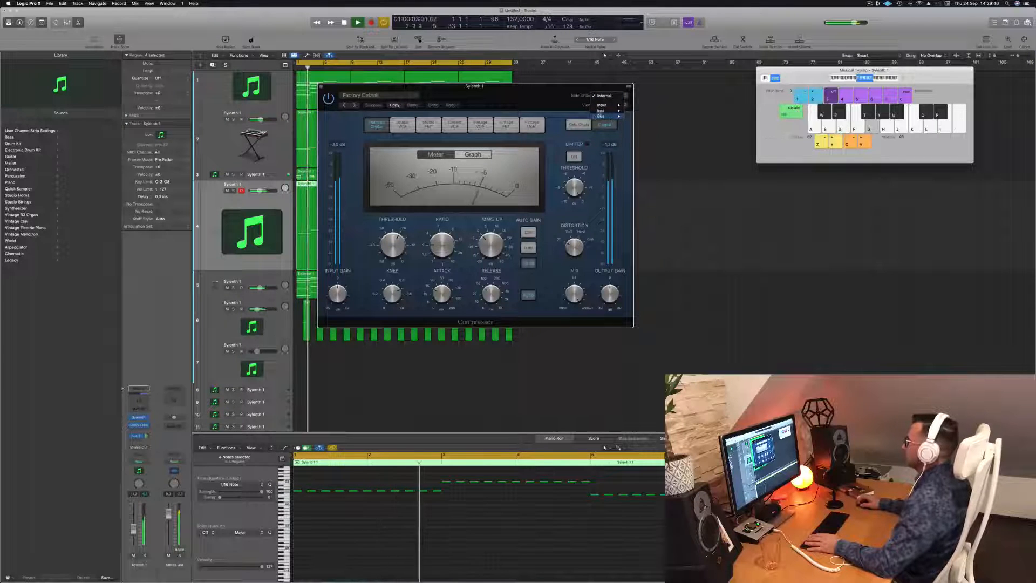
{"action": "mouse_move", "coordinate": [607, 110]}
{"action": "left_click", "coordinate": [652, 155]}
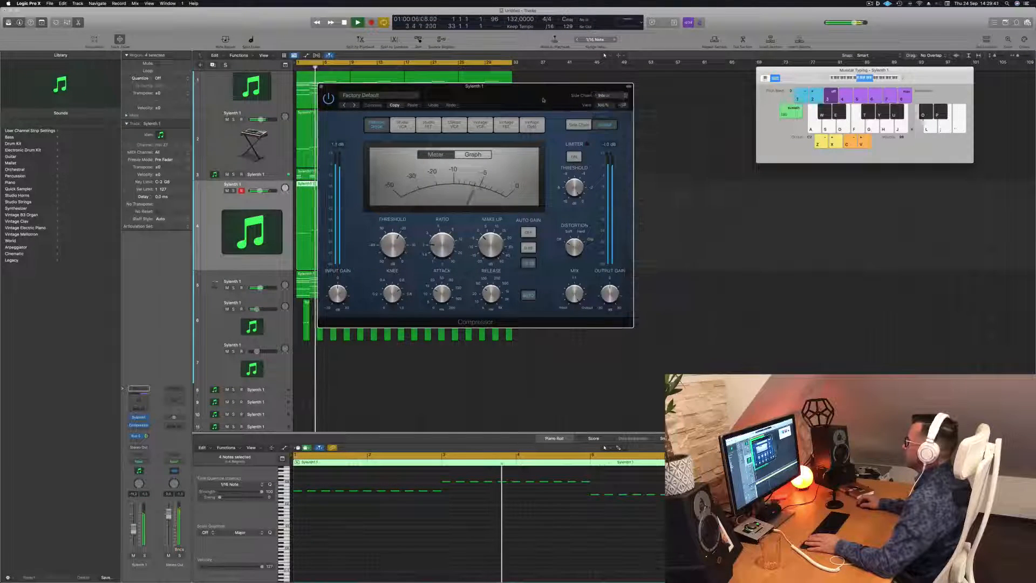
{"action": "left_click_drag", "start_coordinate": [540, 85], "coordinate": [756, 98]}
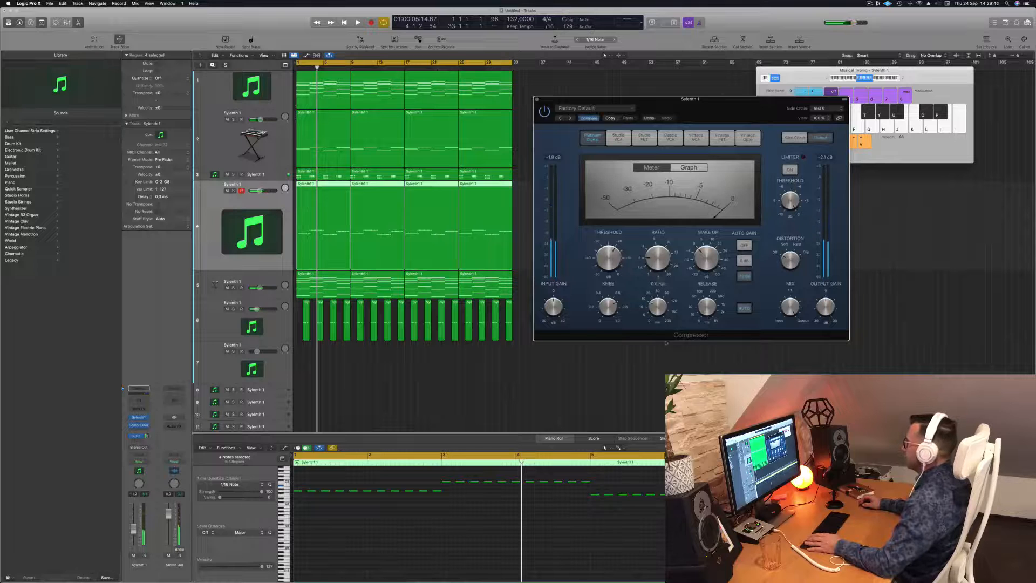
Listen to the compressed bass in the mix and soloed, and close the Compressor window
{"action": "key", "text": "space"}
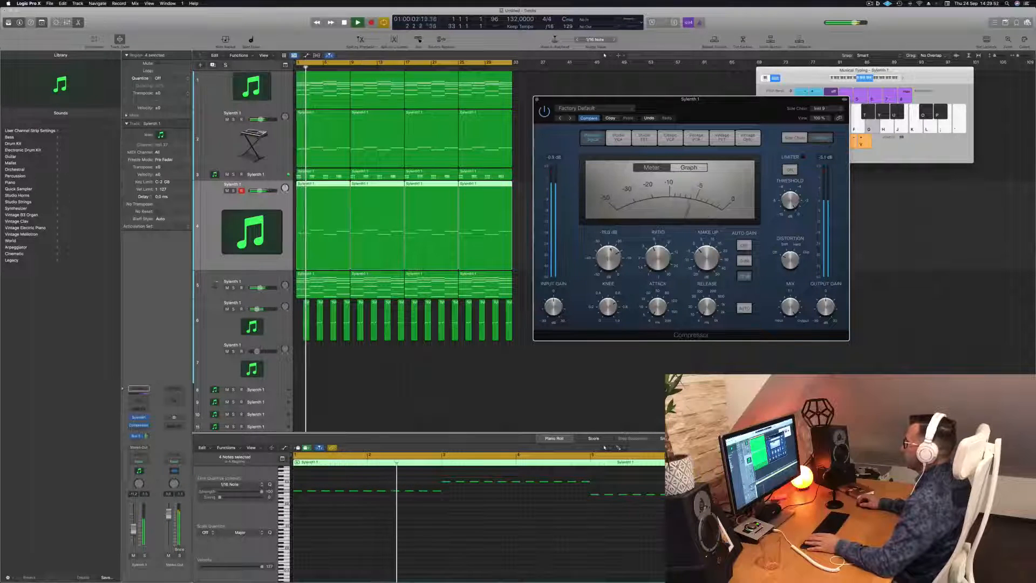
{"action": "key", "text": "space"}
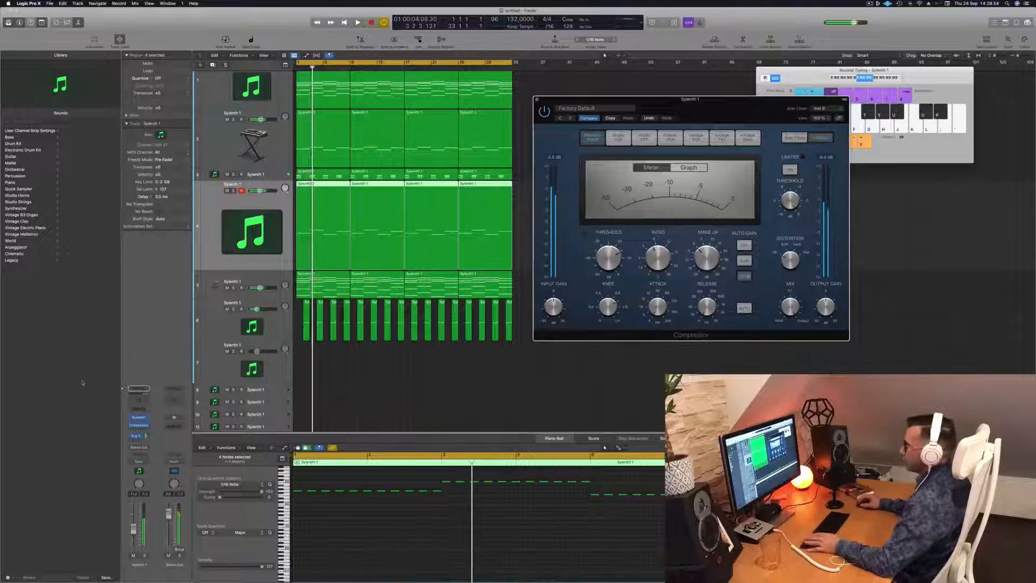
{"action": "left_click", "coordinate": [144, 555]}
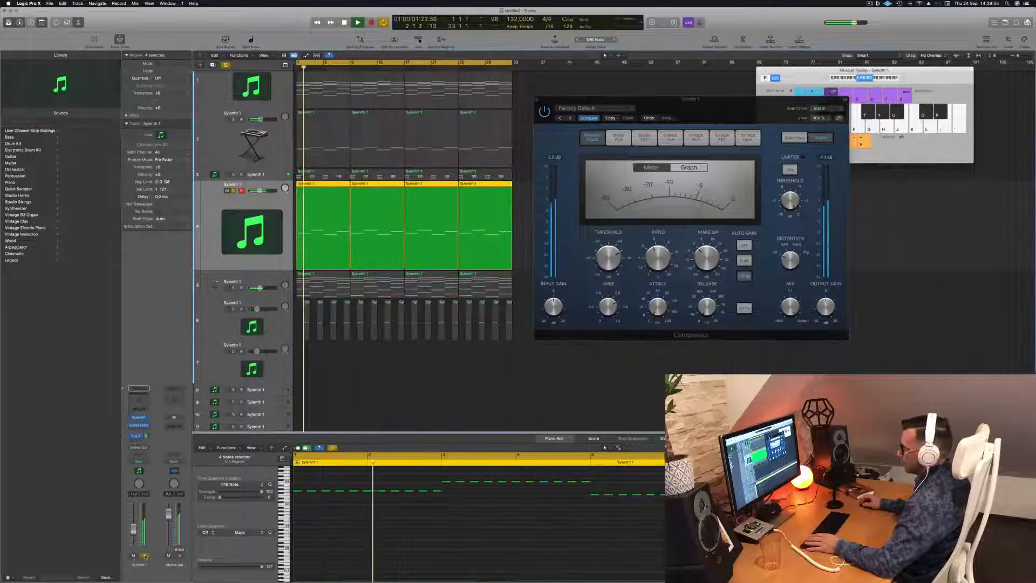
{"action": "left_click", "coordinate": [144, 556]}
{"action": "key", "text": "space"}
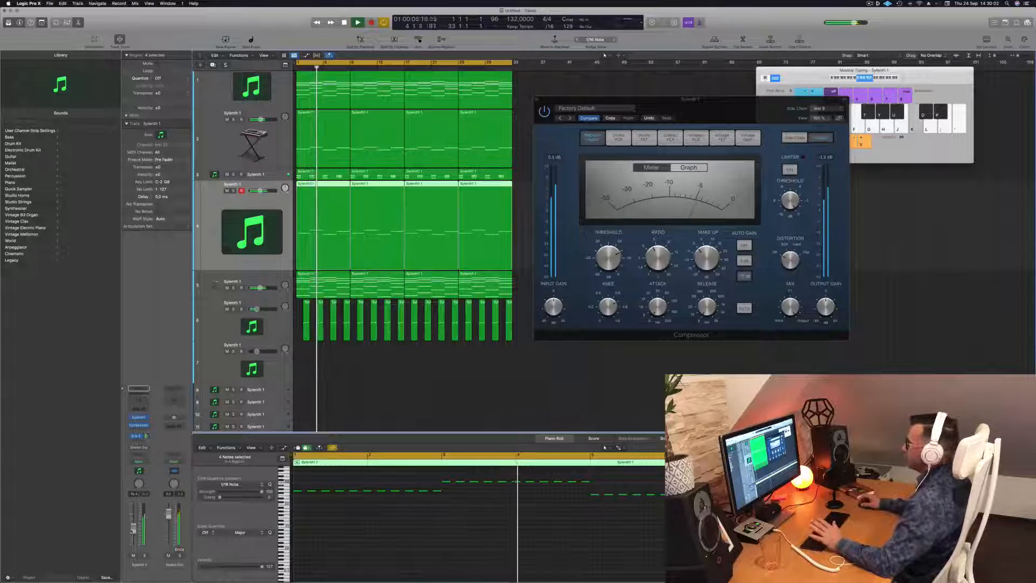
{"action": "left_click_drag", "start_coordinate": [706, 102], "coordinate": [647, 146]}
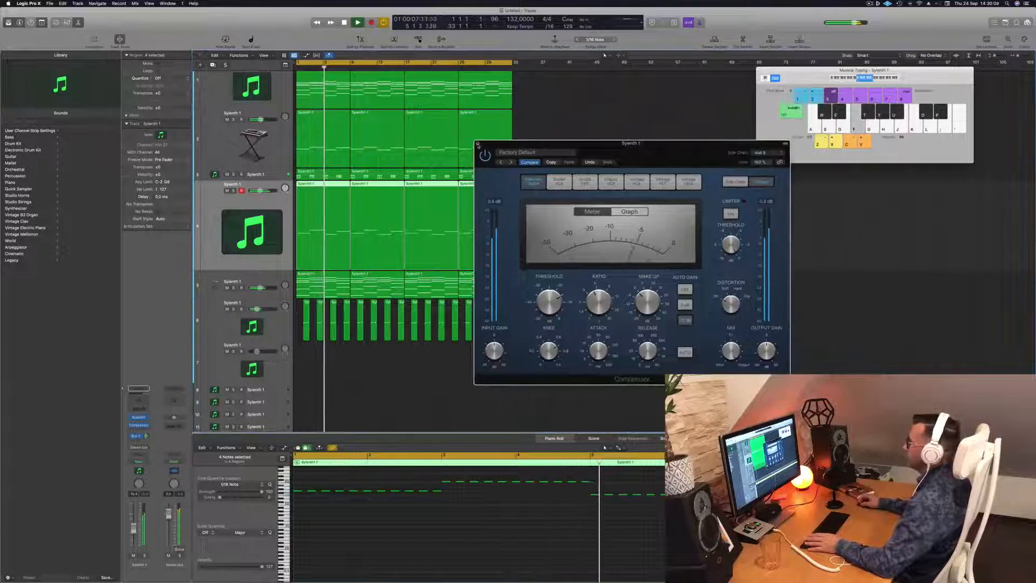
{"action": "left_click", "coordinate": [479, 144]}
Restart playback from the beginning and mute the fifth Sylenth1 track
{"action": "scroll", "coordinate": [271, 118], "scroll_direction": "up", "scroll_amount": 2}
{"action": "left_click", "coordinate": [272, 117]}
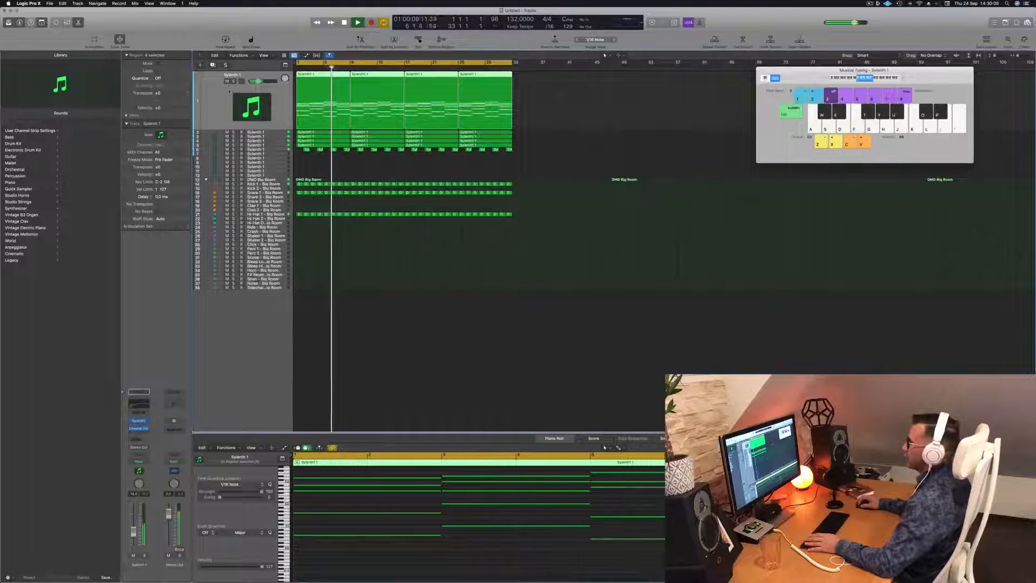
{"action": "key", "text": "Return"}
{"action": "left_click", "coordinate": [270, 145]}
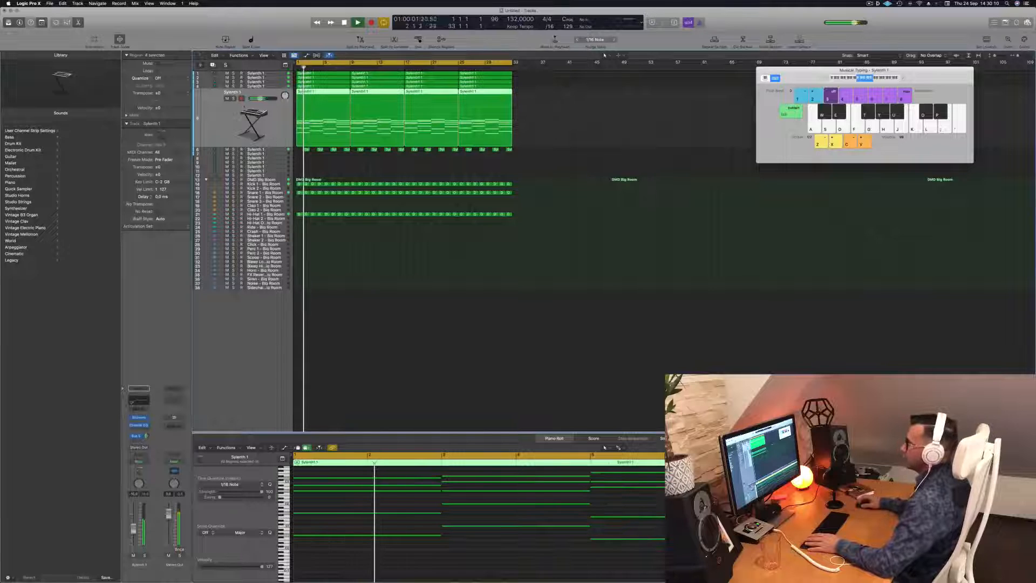
{"action": "left_click", "coordinate": [227, 98]}
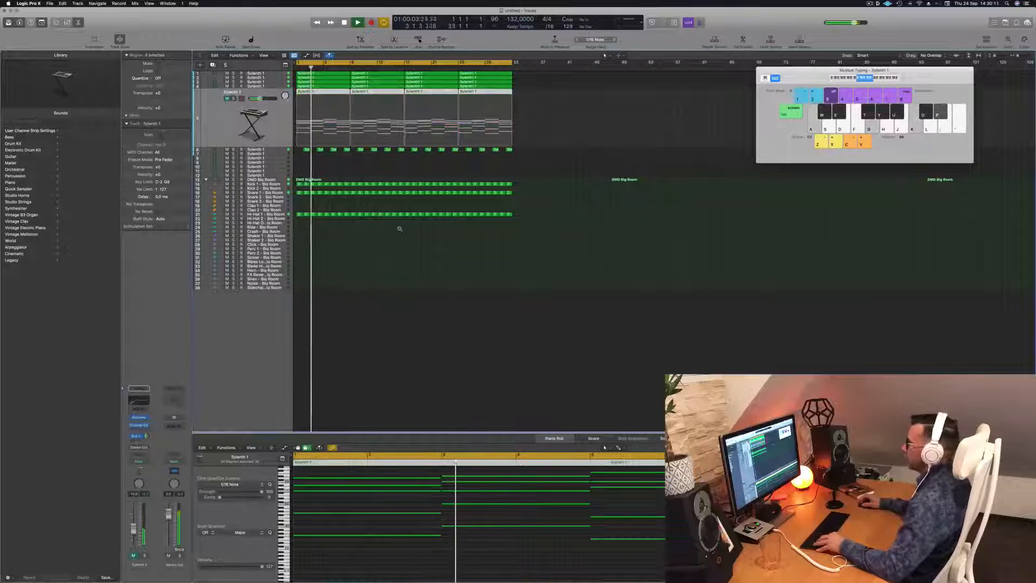
{"action": "scroll", "coordinate": [400, 229], "scroll_direction": "up", "scroll_amount": 1}
{"action": "scroll", "coordinate": [414, 212], "scroll_direction": "up", "scroll_amount": 4}
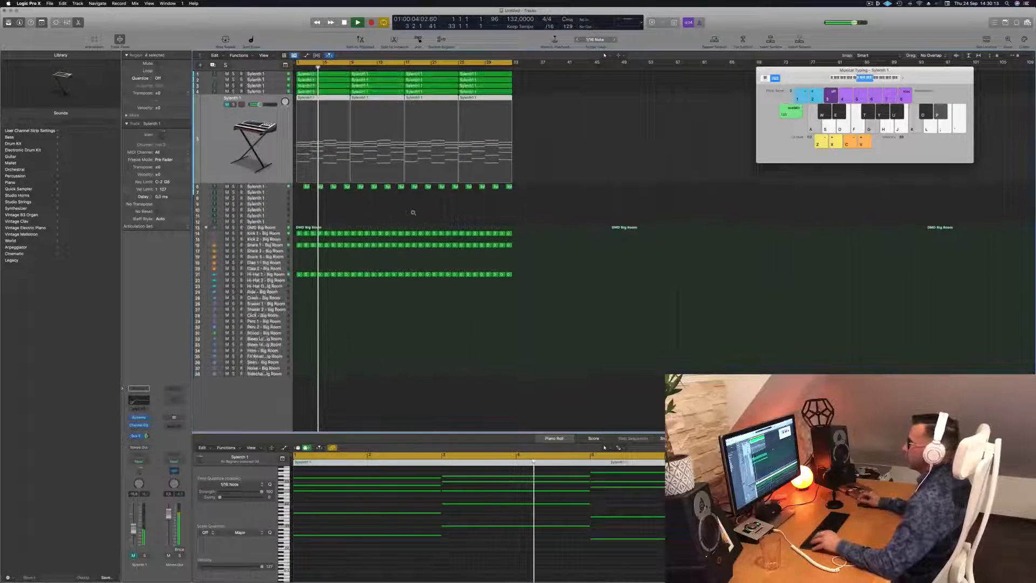
{"action": "scroll", "coordinate": [414, 212], "scroll_direction": "up", "scroll_amount": 3}
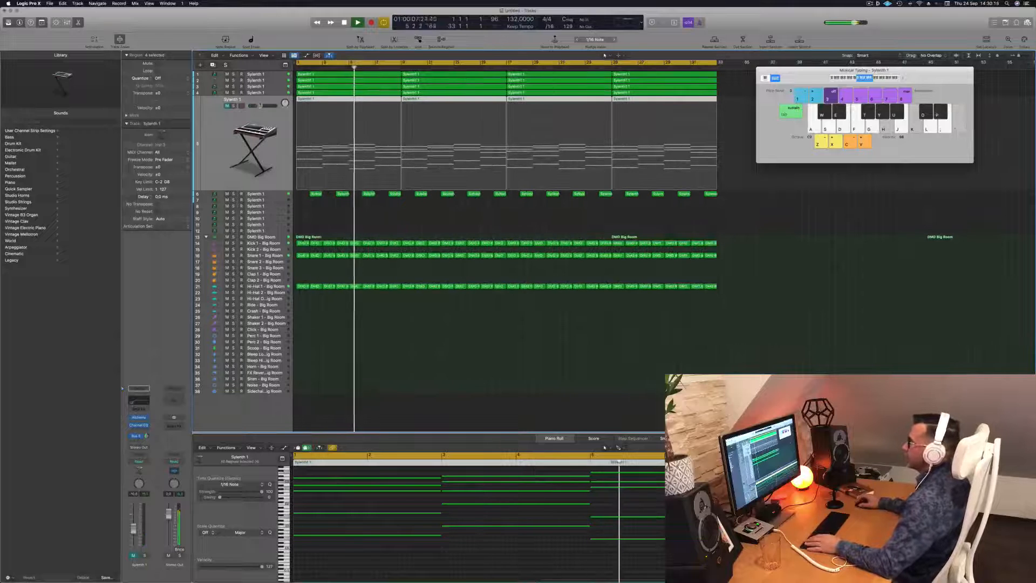
Compare the parts during playback by toggling solo on the fourth track and mute on the third track
{"action": "left_click", "coordinate": [254, 94]}
{"action": "left_click", "coordinate": [233, 100]}
{"action": "left_click", "coordinate": [234, 100]}
{"action": "left_click", "coordinate": [251, 86]}
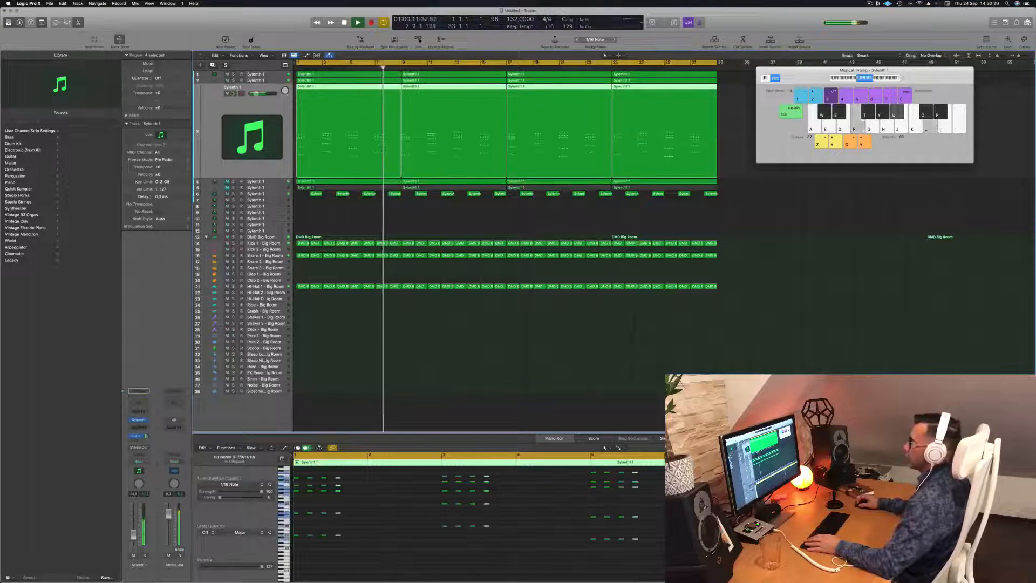
{"action": "left_click", "coordinate": [228, 94]}
{"action": "left_click", "coordinate": [227, 93]}
{"action": "left_click", "coordinate": [227, 93]}
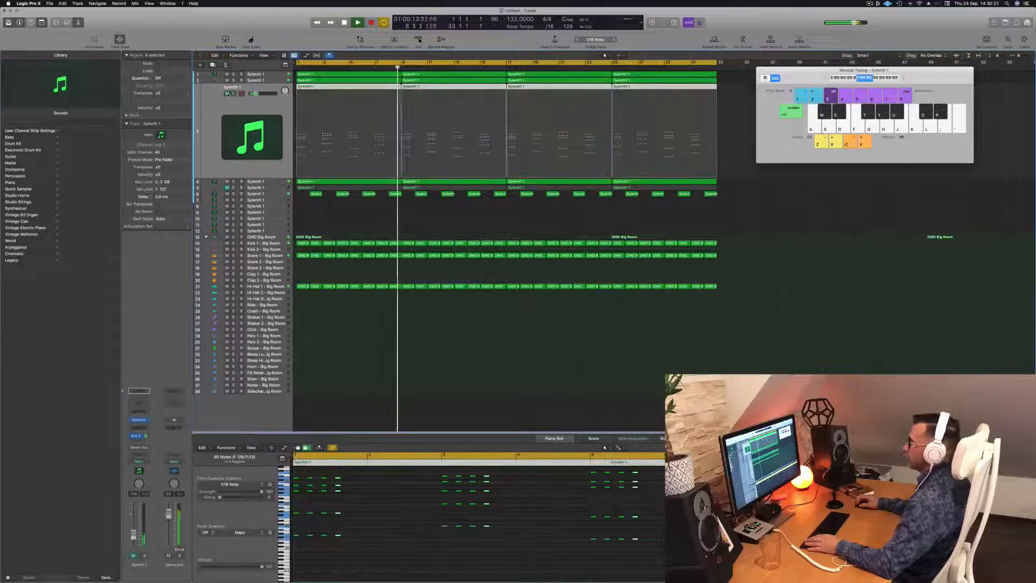
{"action": "left_click", "coordinate": [227, 93]}
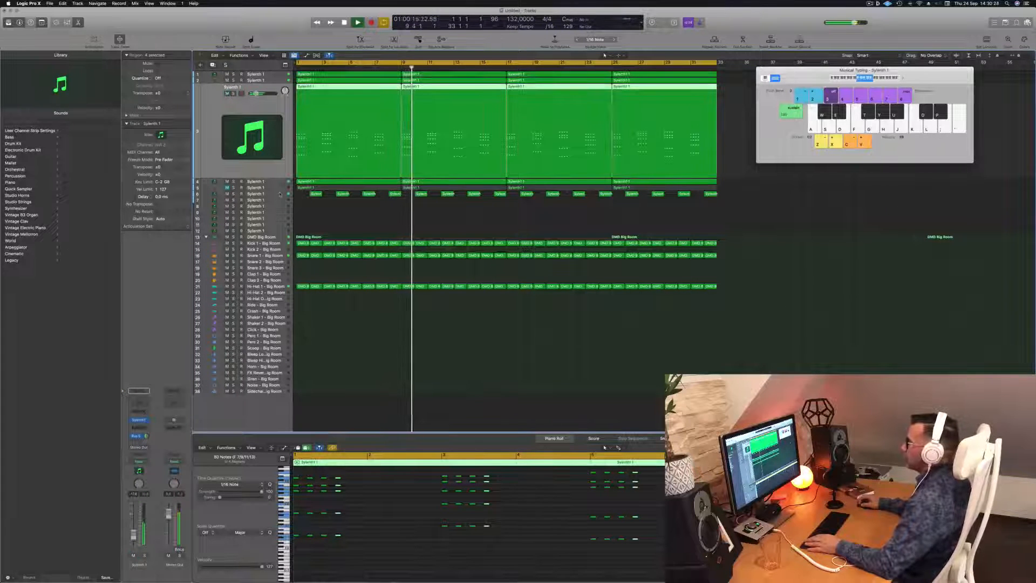
Mute and unmute the sixth Sylenth1 track during playback to judge its contribution to the mix
{"action": "left_click", "coordinate": [240, 193]}
{"action": "left_click", "coordinate": [228, 112]}
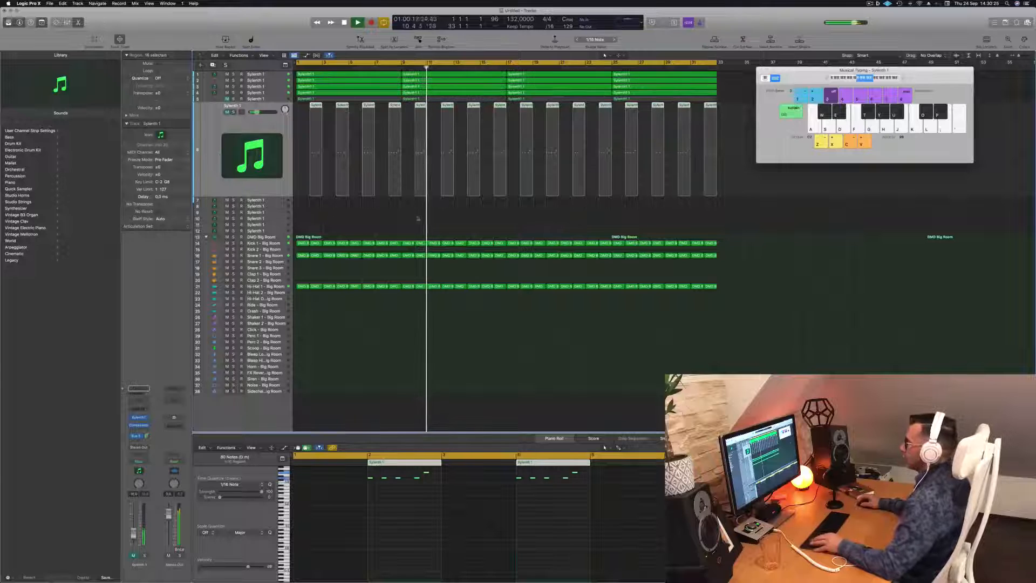
{"action": "scroll", "coordinate": [409, 234], "scroll_direction": "down", "scroll_amount": 1}
{"action": "scroll", "coordinate": [408, 233], "scroll_direction": "down", "scroll_amount": 2}
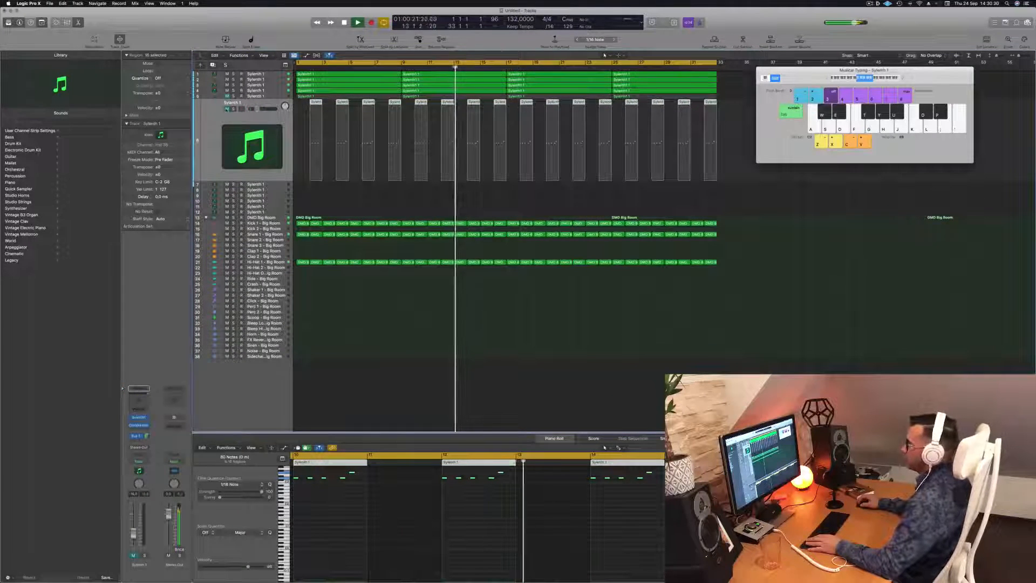
{"action": "left_click", "coordinate": [227, 109]}
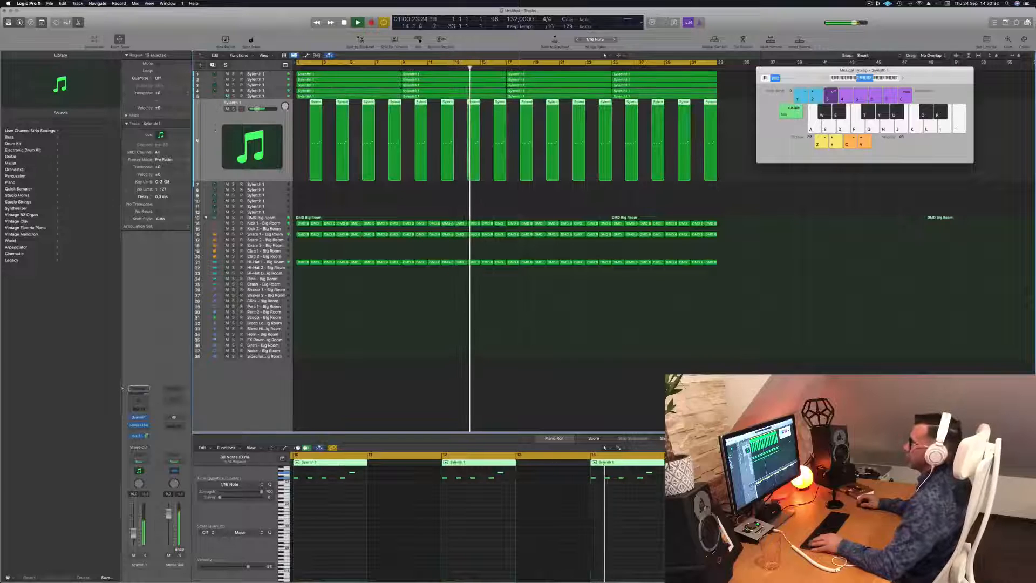
{"action": "scroll", "coordinate": [347, 196], "scroll_direction": "right", "scroll_amount": 1}
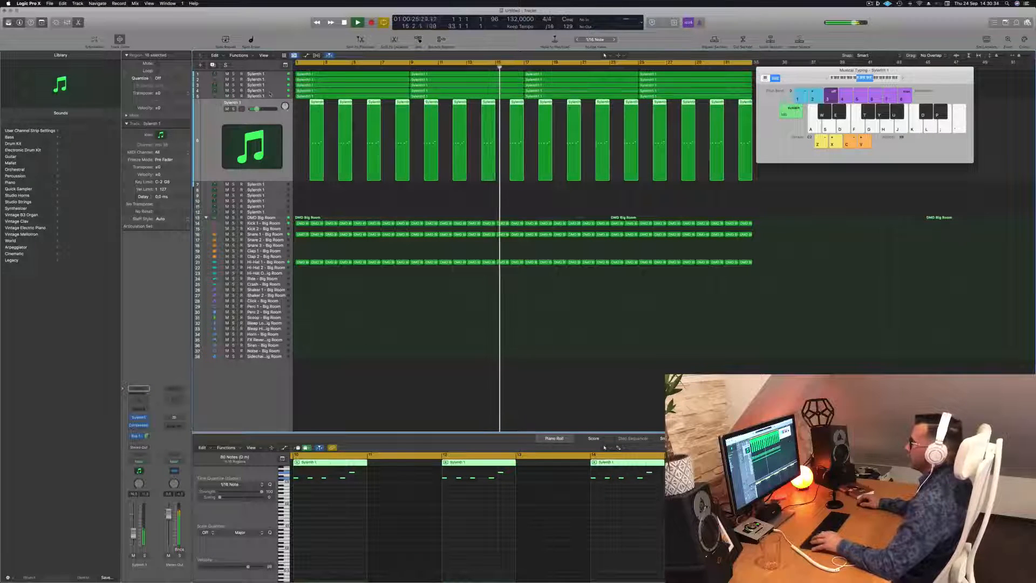
Select the fifth track, open its Alchemy instrument, restart playback from the beginning and lower the track's volume slightly
{"action": "key", "text": "Up"}
{"action": "key", "text": "Return"}
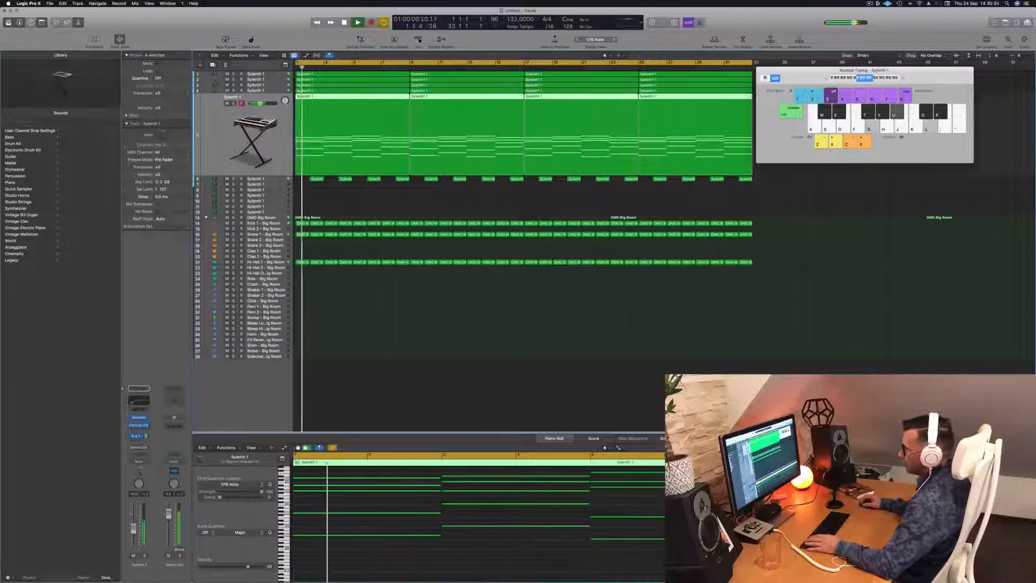
{"action": "left_click", "coordinate": [139, 418]}
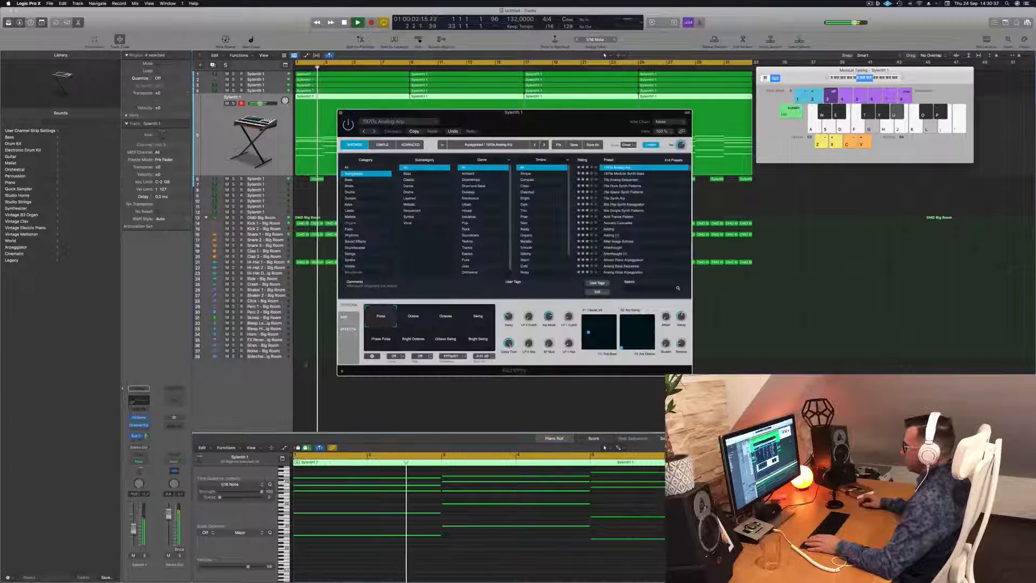
{"action": "key", "text": "Return"}
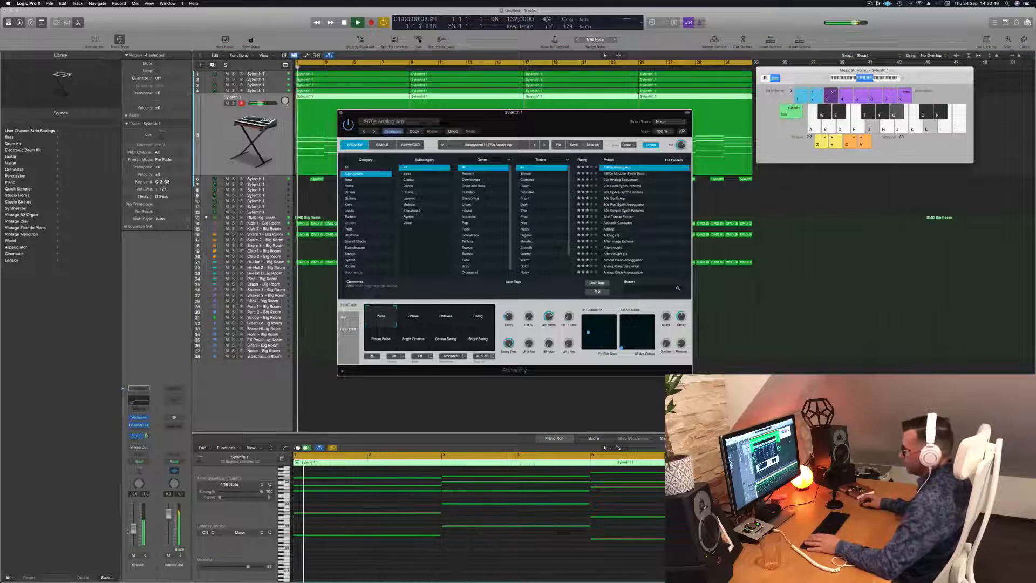
{"action": "left_click_drag", "start_coordinate": [133, 529], "coordinate": [134, 531]}
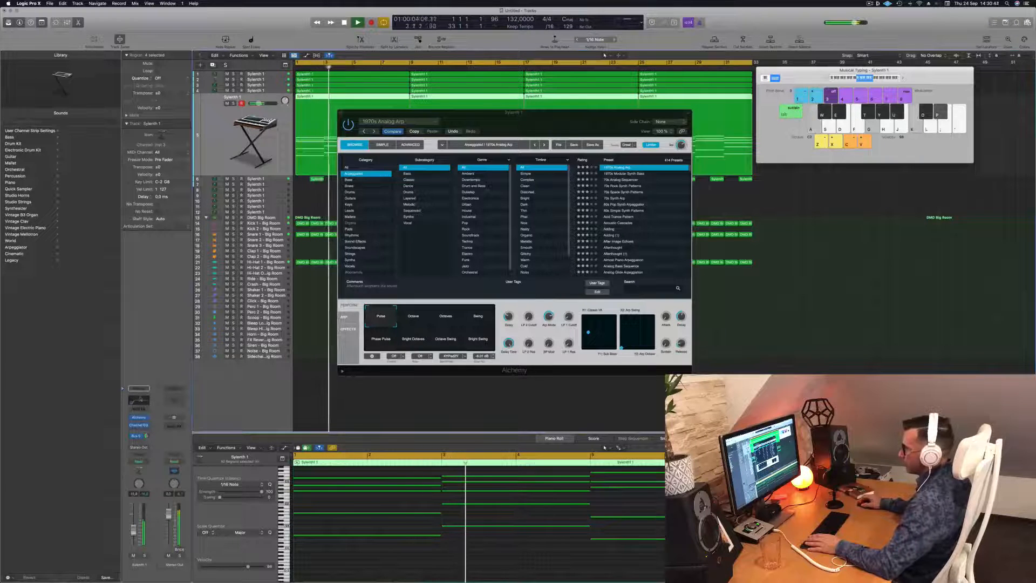
Enable a 700 Hz, 48 dB/Oct high cut in the fifth track's Channel EQ and raise the track's volume slightly
{"action": "left_click", "coordinate": [139, 425]}
{"action": "left_click", "coordinate": [799, 120]}
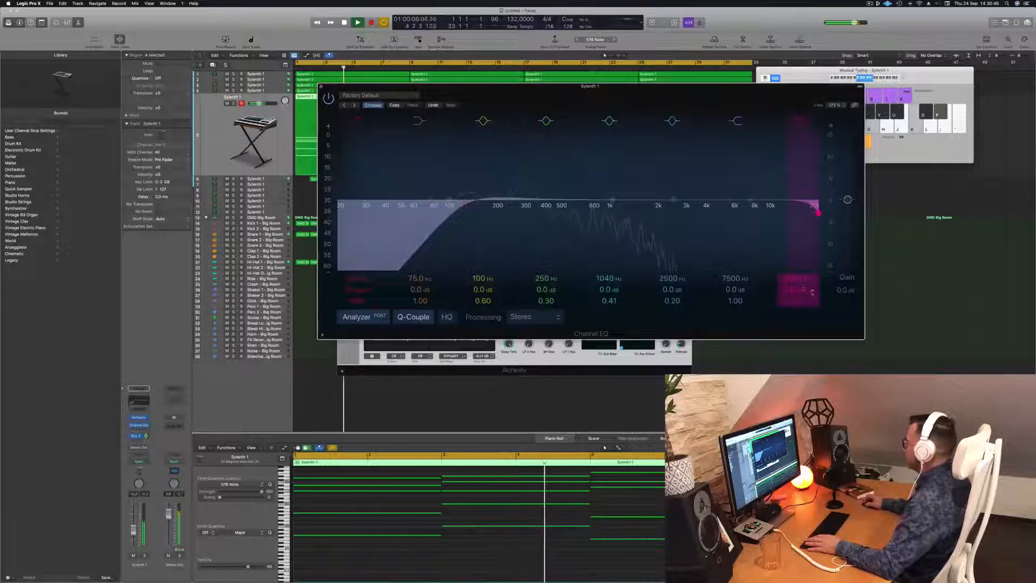
{"action": "left_click_drag", "start_coordinate": [818, 212], "coordinate": [581, 213]}
{"action": "key", "text": "Return"}
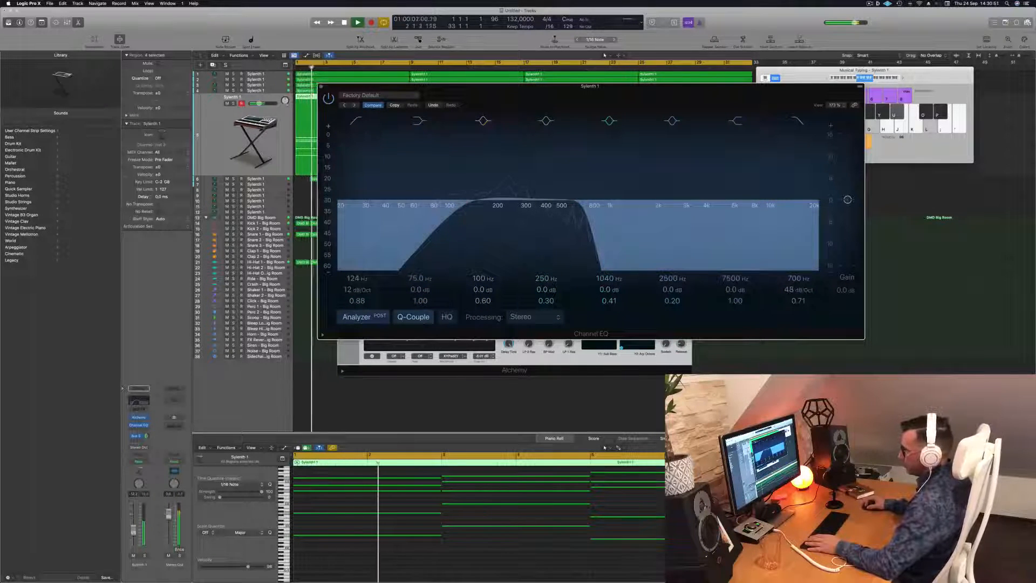
{"action": "left_click_drag", "start_coordinate": [134, 531], "coordinate": [134, 527]}
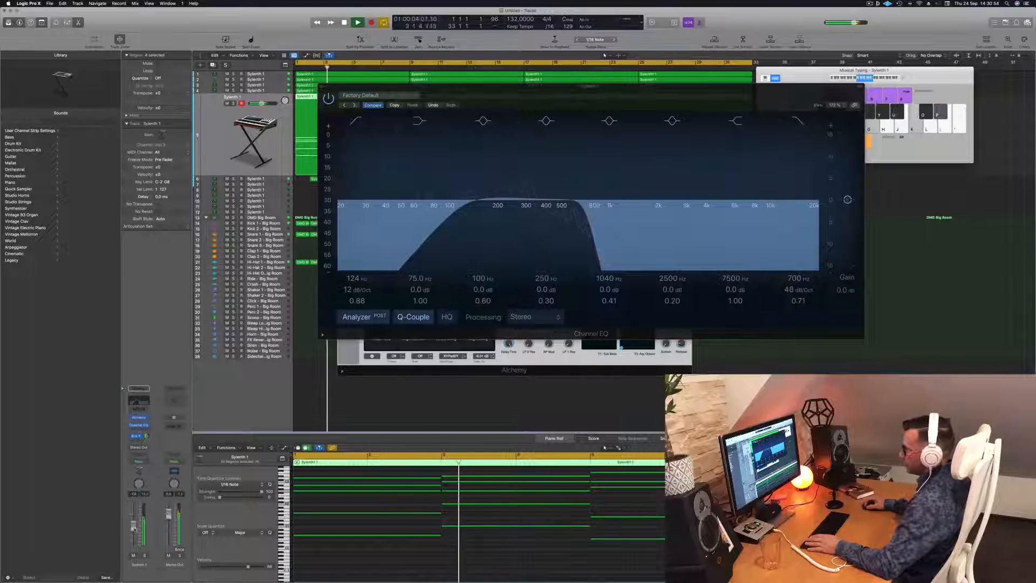
Check the fifth track in solo, and set its Channel EQ low cut to 107 Hz and high cut to 660 Hz
{"action": "left_click", "coordinate": [143, 555]}
{"action": "left_click", "coordinate": [144, 555]}
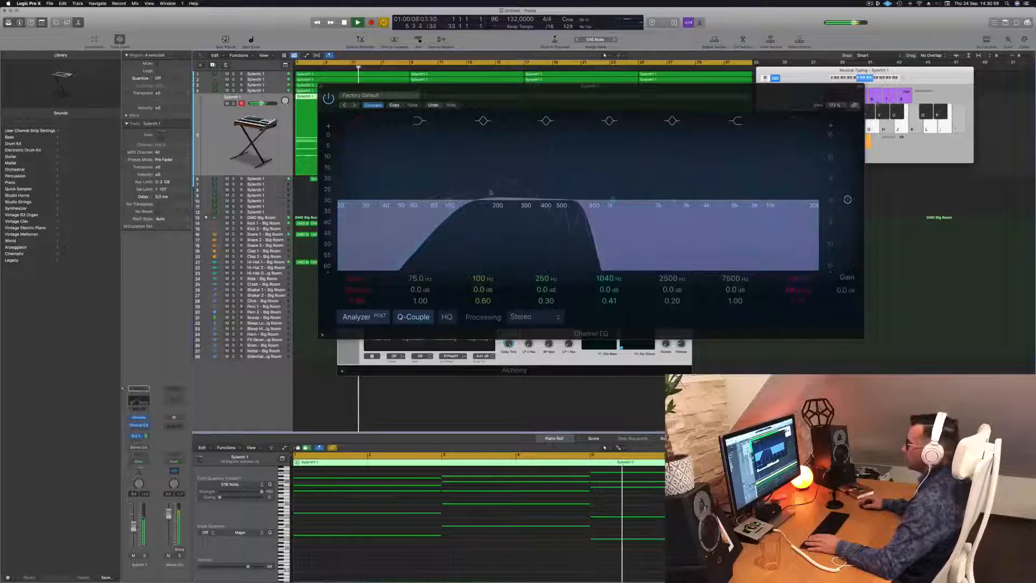
{"action": "left_click_drag", "start_coordinate": [465, 206], "coordinate": [455, 206]}
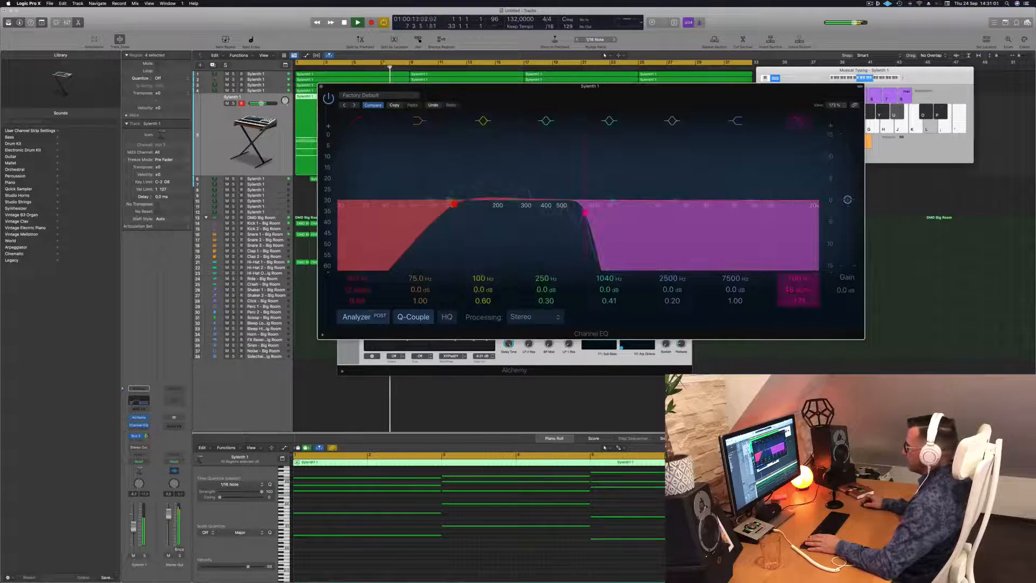
{"action": "left_click_drag", "start_coordinate": [588, 212], "coordinate": [584, 212]}
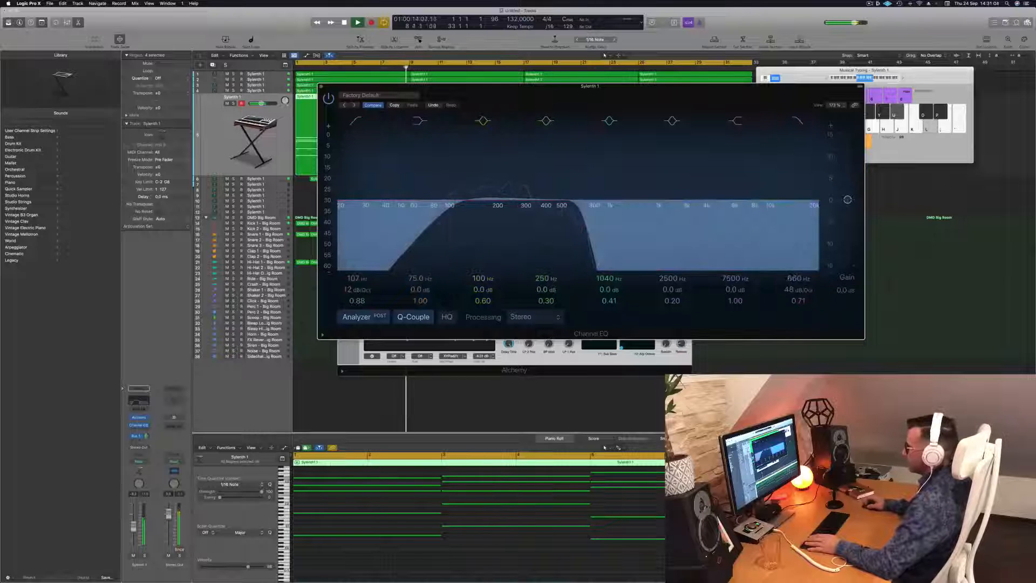
Lower the fifth track's volume slightly and close the Channel EQ and Alchemy windows
{"action": "left_click_drag", "start_coordinate": [133, 530], "coordinate": [134, 532]}
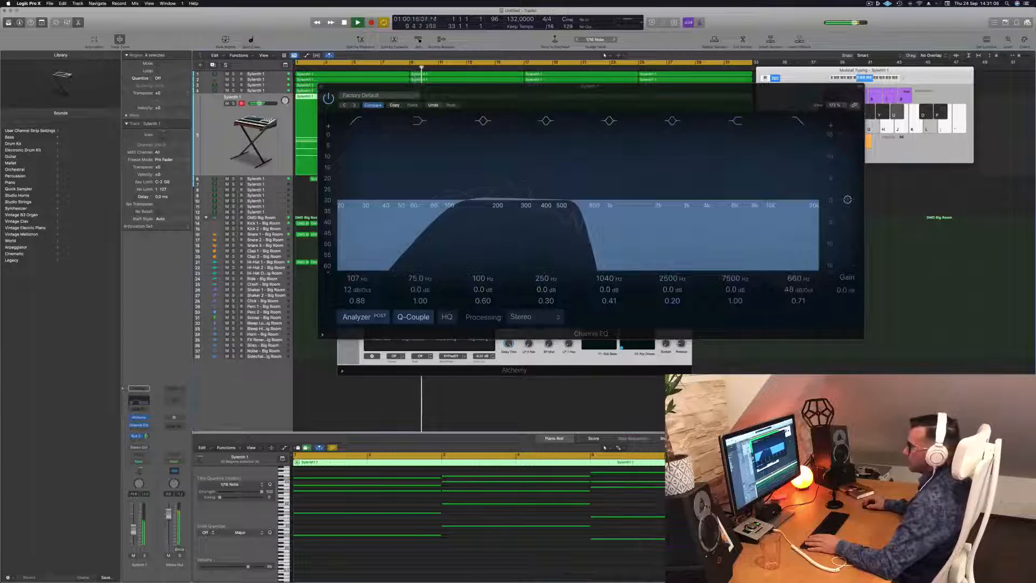
{"action": "left_click_drag", "start_coordinate": [349, 87], "coordinate": [346, 88]}
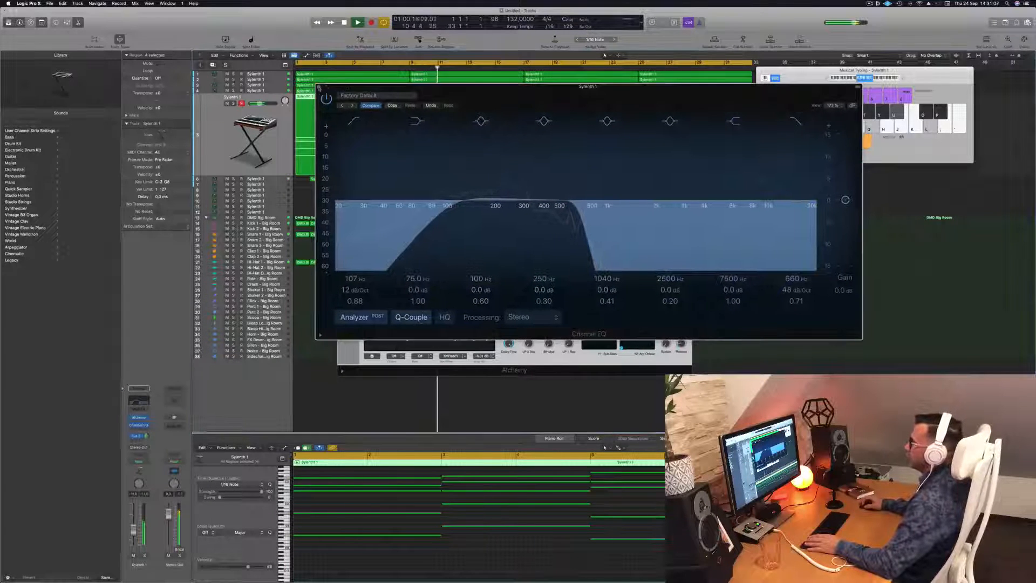
{"action": "left_click", "coordinate": [319, 87]}
{"action": "left_click", "coordinate": [340, 114]}
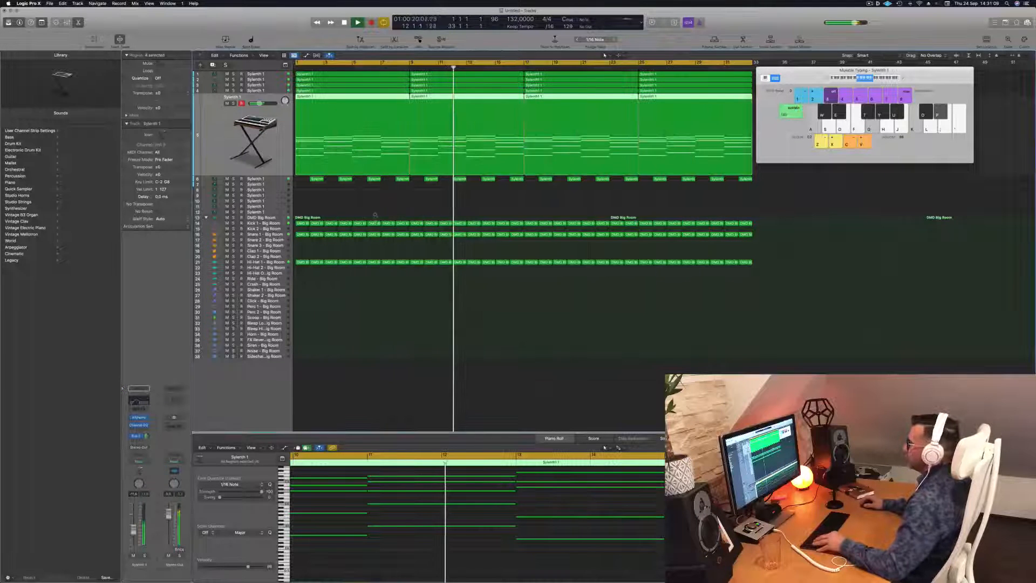
Listen to the arrangement during playback, briefly soloing the fourth Sylenth1 track to judge it against the mix
{"action": "scroll", "coordinate": [378, 210], "scroll_direction": "down", "scroll_amount": 5}
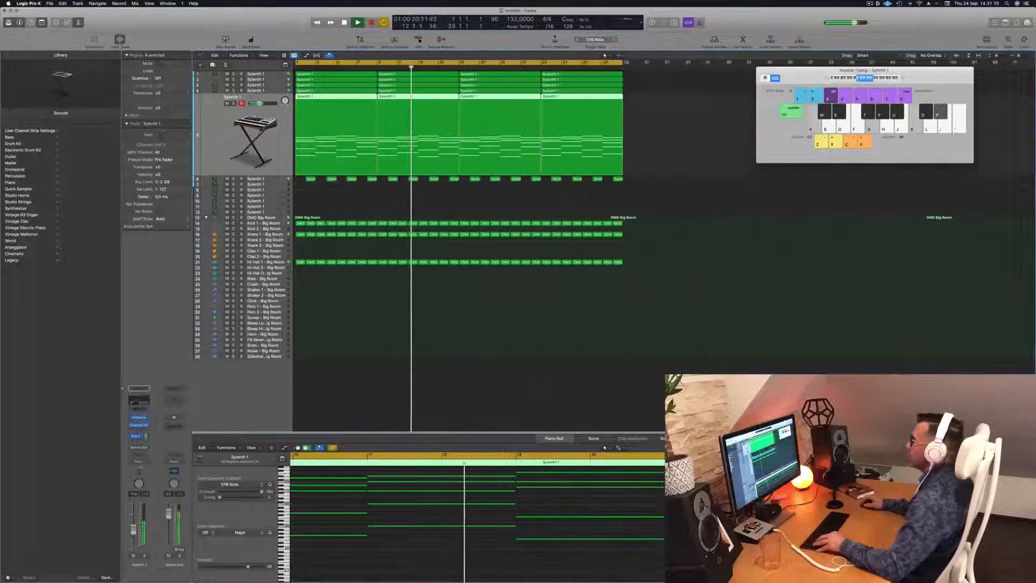
{"action": "left_click", "coordinate": [400, 188]}
{"action": "left_click", "coordinate": [235, 103]}
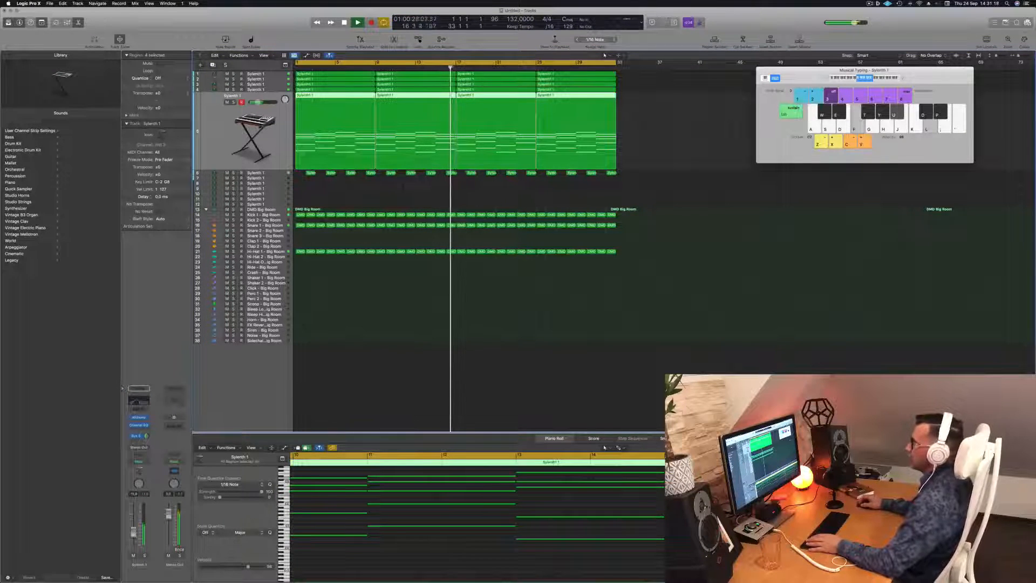
{"action": "left_click", "coordinate": [266, 89]}
{"action": "key", "text": "ctrl+s"}
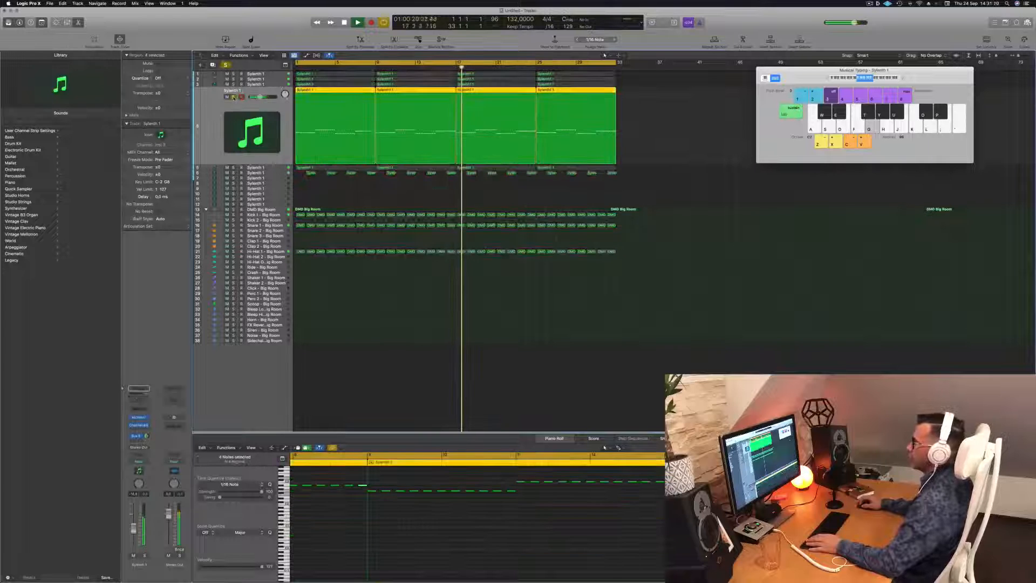
{"action": "key", "text": "ctrl+s"}
Go through the third and first tracks, check the second track in solo and restart playback from the beginning
{"action": "left_click", "coordinate": [266, 85]}
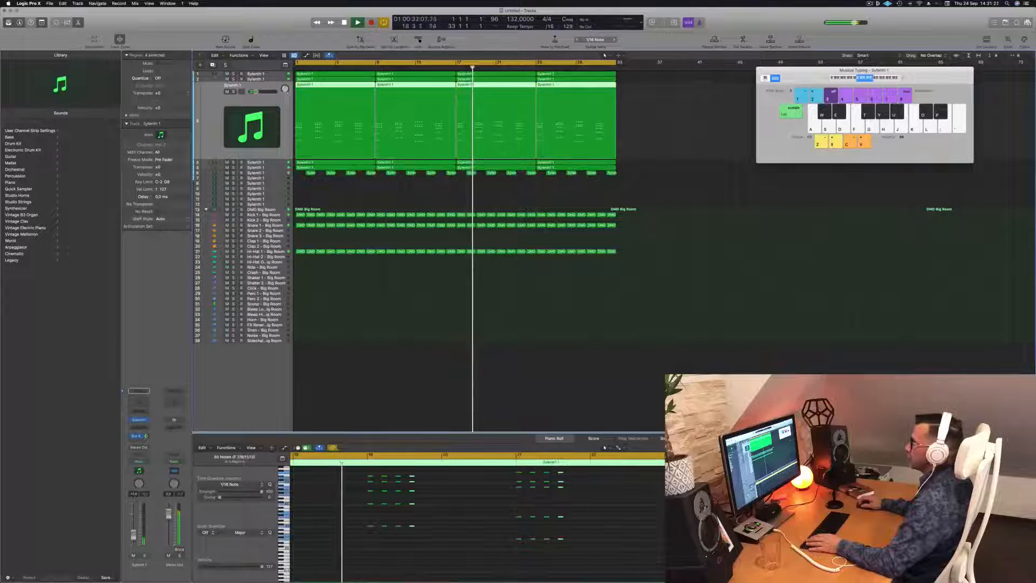
{"action": "left_click", "coordinate": [259, 74]}
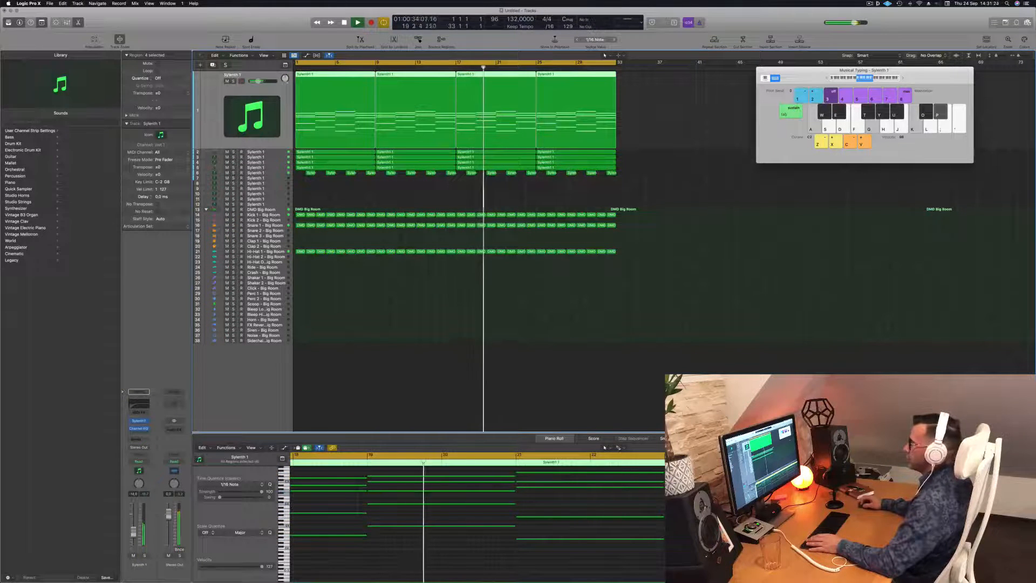
{"action": "left_click", "coordinate": [265, 152]}
{"action": "key", "text": "ctrl+s"}
{"action": "key", "text": "ctrl+s"}
{"action": "key", "text": "Return"}
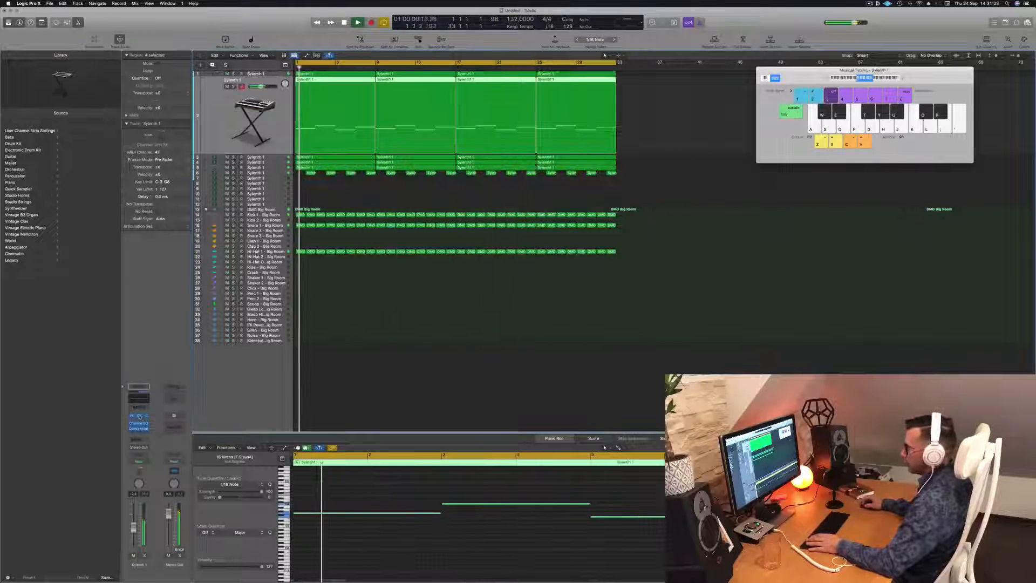
Inspect the Alchemy preset on track 2 and audition the track soloed and in the mix from the start
{"action": "left_click", "coordinate": [139, 416]}
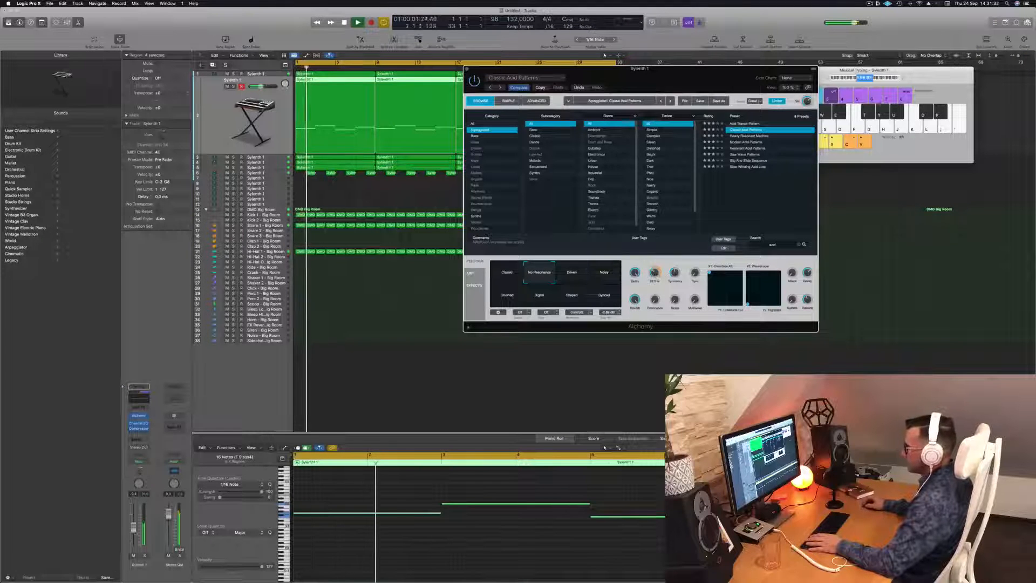
{"action": "left_click", "coordinate": [562, 373]}
{"action": "key", "text": "Return"}
{"action": "left_click", "coordinate": [144, 555]}
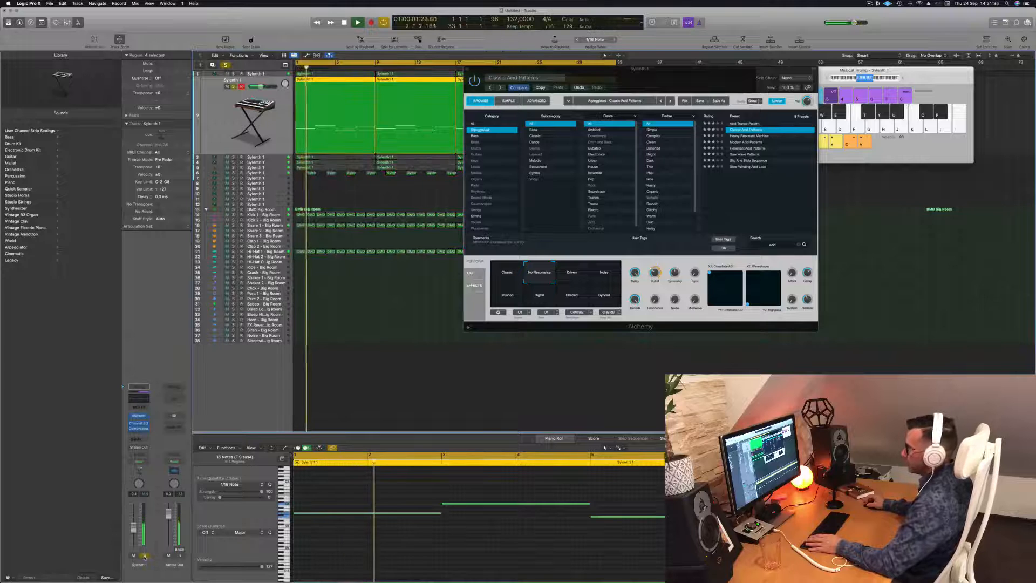
{"action": "left_click", "coordinate": [144, 555]}
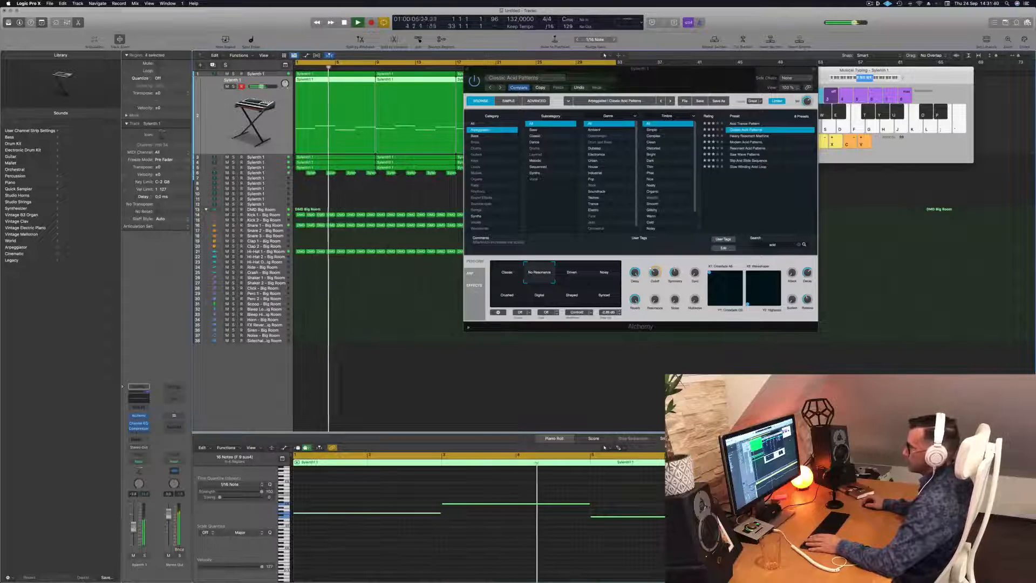
{"action": "key", "text": "Return"}
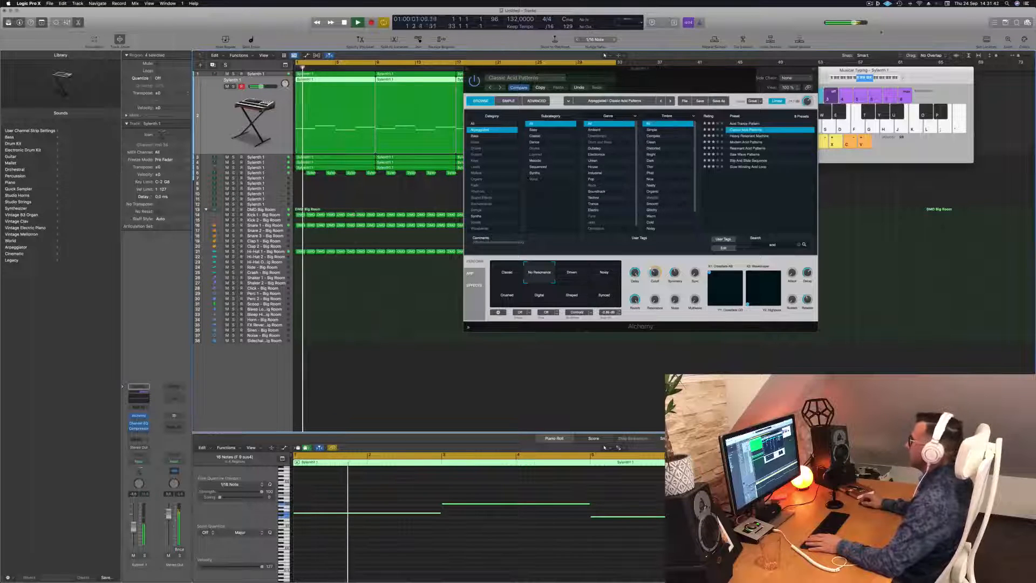
{"action": "left_click_drag", "start_coordinate": [714, 72], "coordinate": [622, 96]}
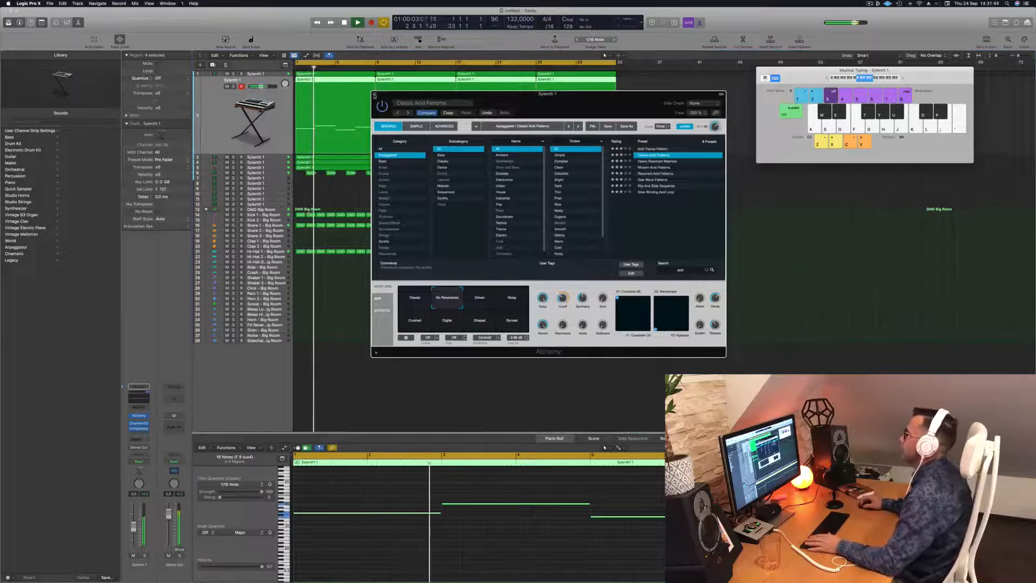
{"action": "left_click", "coordinate": [375, 94]}
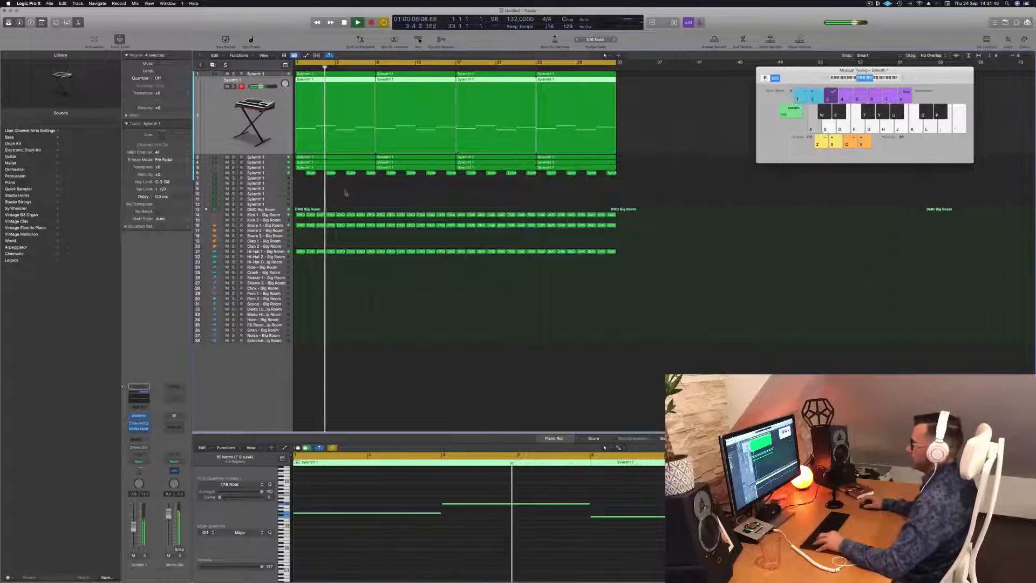
Solo the Sylenth 1 tracks 2, 4 and 5 during playback to hear them together
{"action": "scroll", "coordinate": [345, 192], "scroll_direction": "up", "scroll_amount": 1}
{"action": "scroll", "coordinate": [345, 192], "scroll_direction": "down", "scroll_amount": 5}
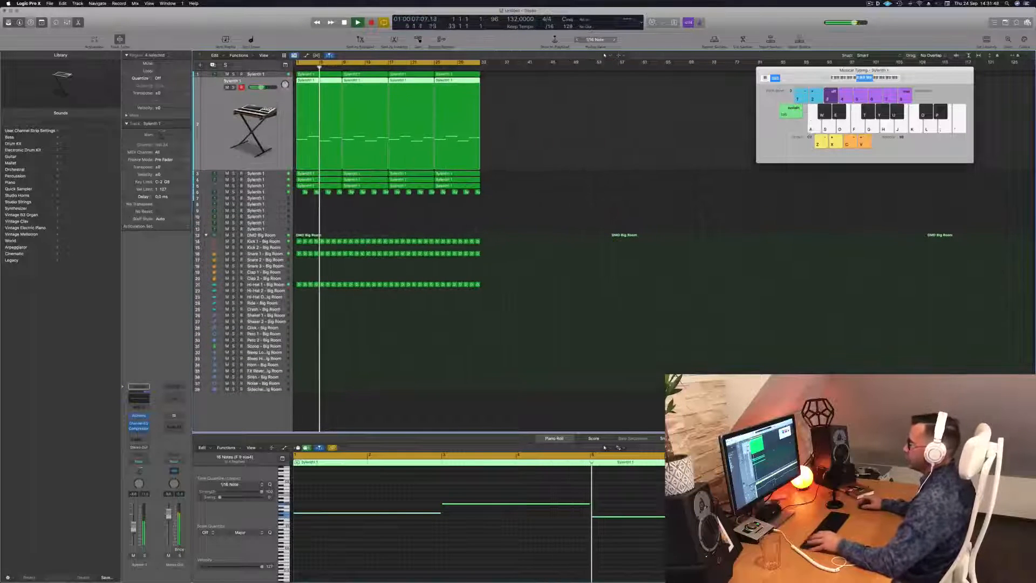
{"action": "scroll", "coordinate": [456, 178], "scroll_direction": "up", "scroll_amount": 5}
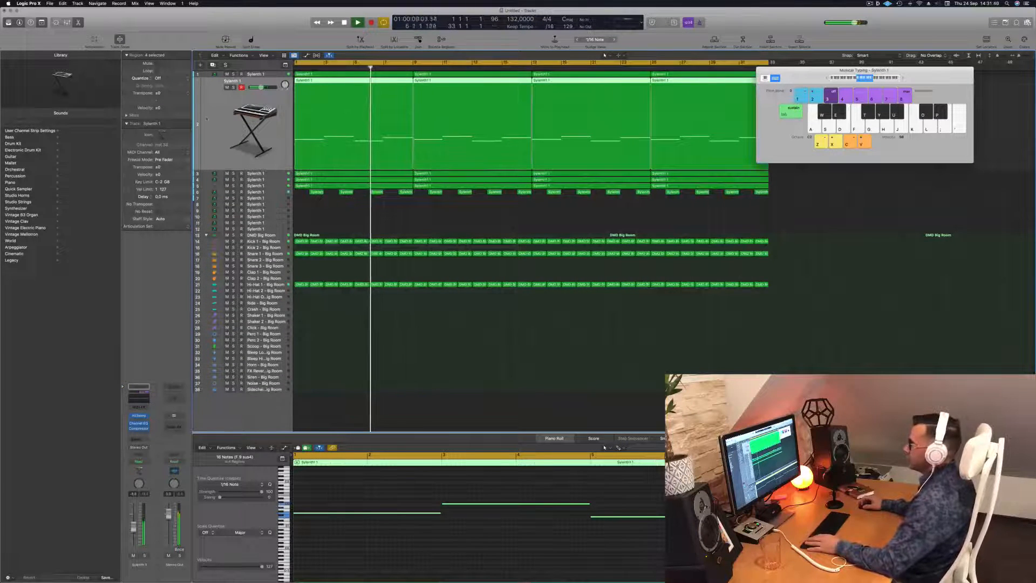
{"action": "key", "text": "s"}
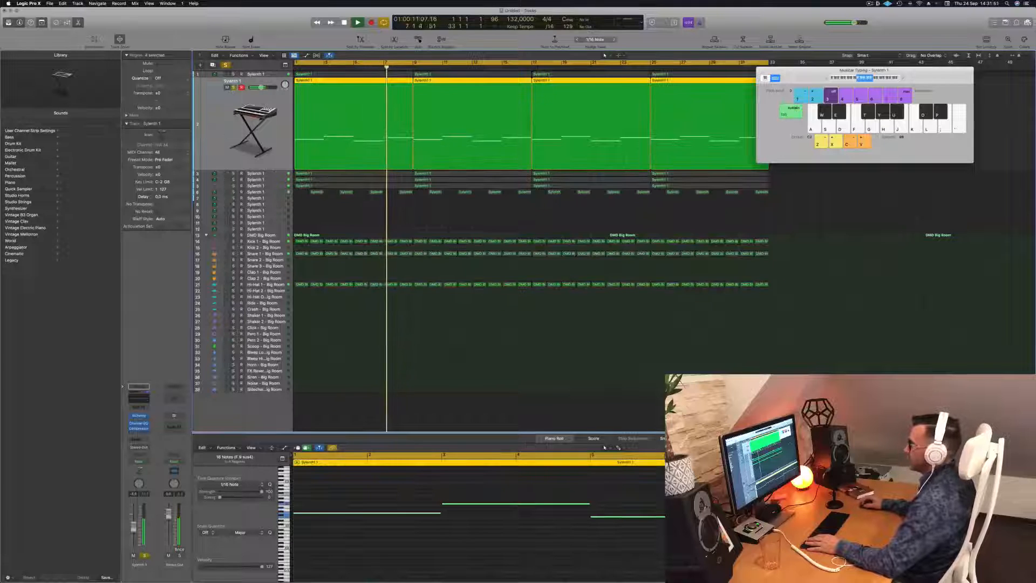
{"action": "key", "text": "Down"}
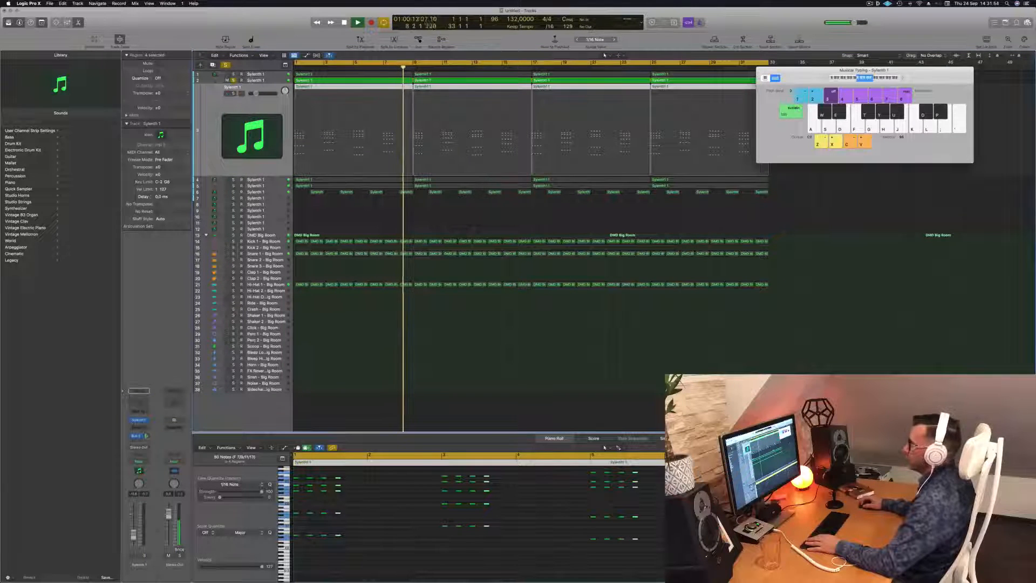
{"action": "key", "text": "Down"}
{"action": "key", "text": "s"}
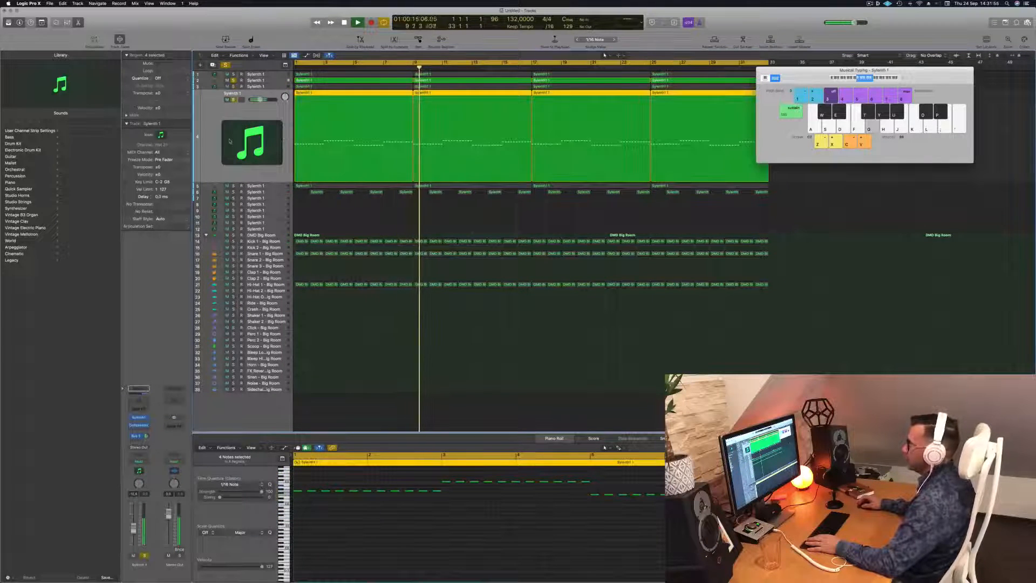
{"action": "key", "text": "Down"}
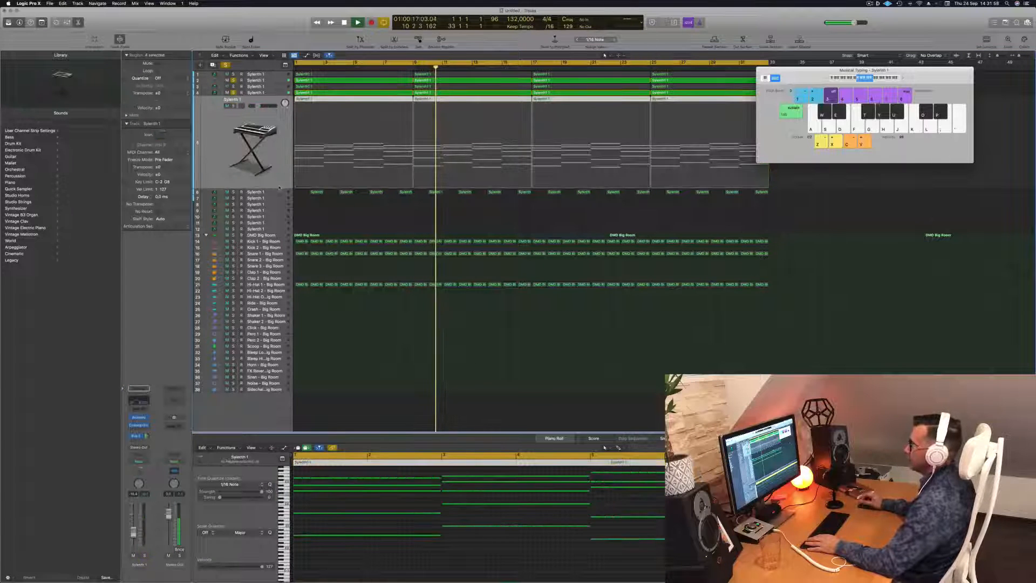
{"action": "key", "text": "s"}
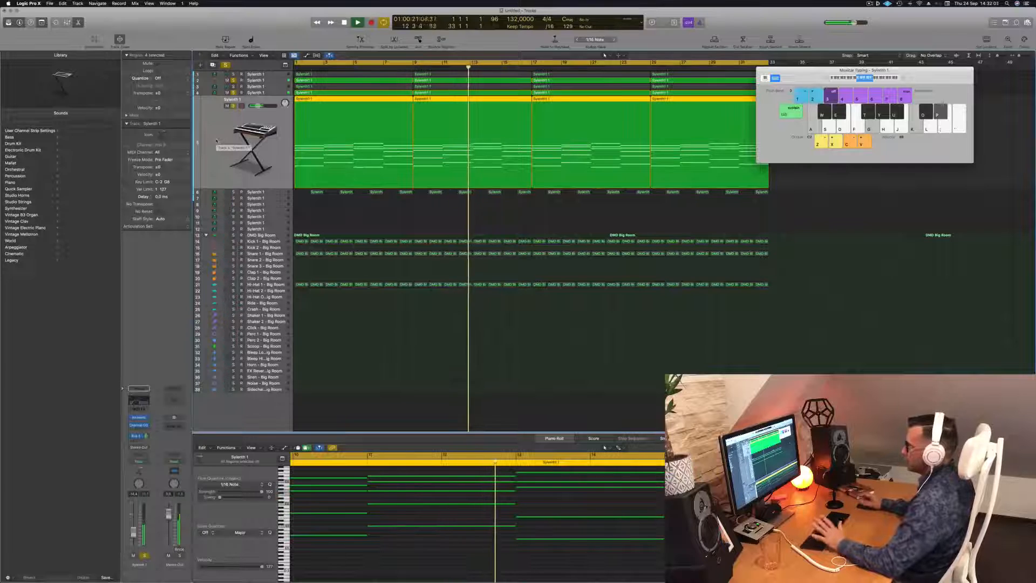
Add a Channel EQ to the Stereo Out channel and enable its 20000 Hz high-cut band
{"action": "left_click", "coordinate": [174, 400]}
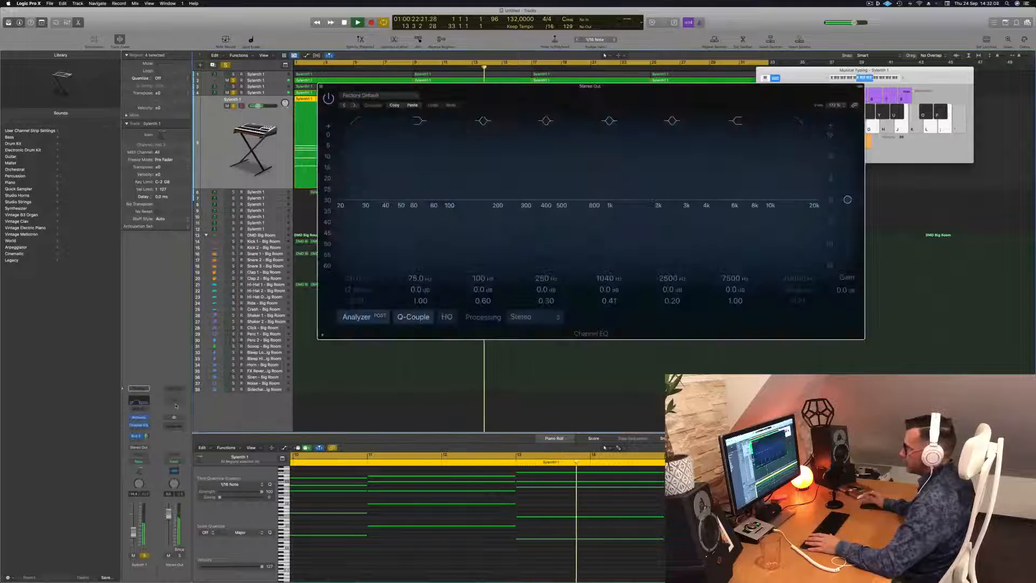
{"action": "left_click_drag", "start_coordinate": [608, 89], "coordinate": [716, 76]}
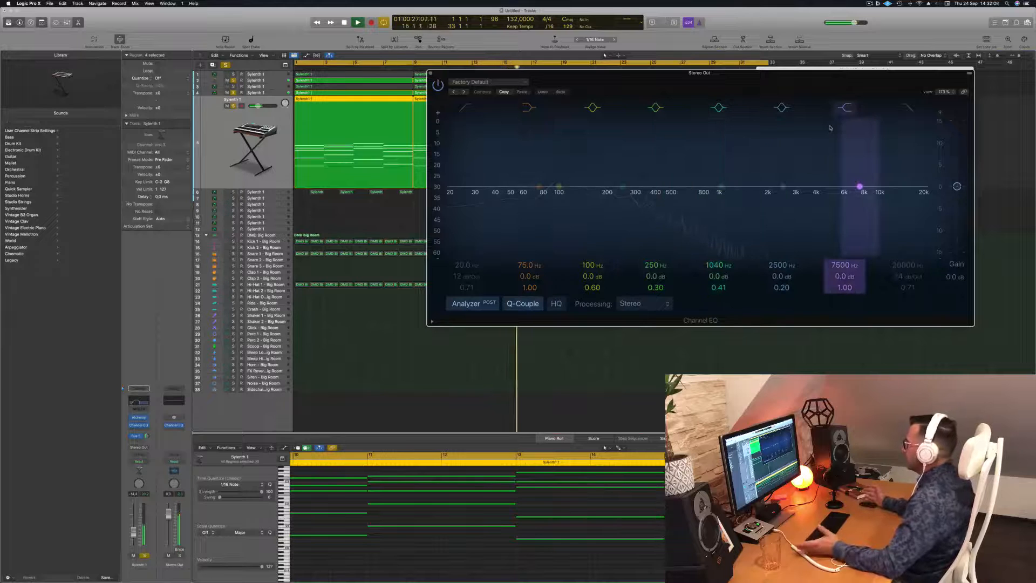
{"action": "left_click", "coordinate": [908, 107]}
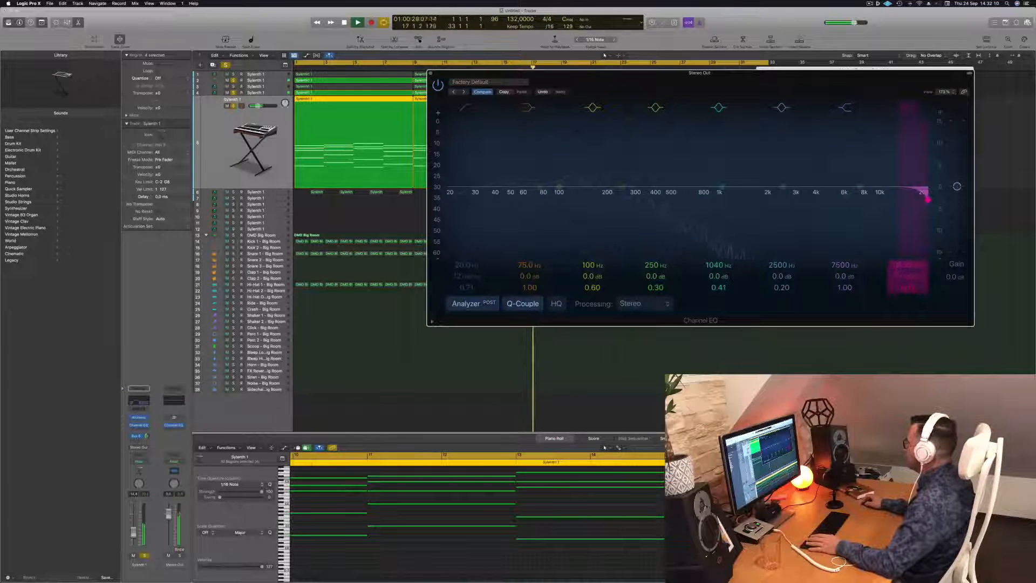
{"action": "mouse_move", "coordinate": [928, 199]}
{"action": "left_mouse_down"}
{"action": "mouse_move", "coordinate": [538, 200]}
{"action": "mouse_move", "coordinate": [928, 199]}
{"action": "left_mouse_up"}
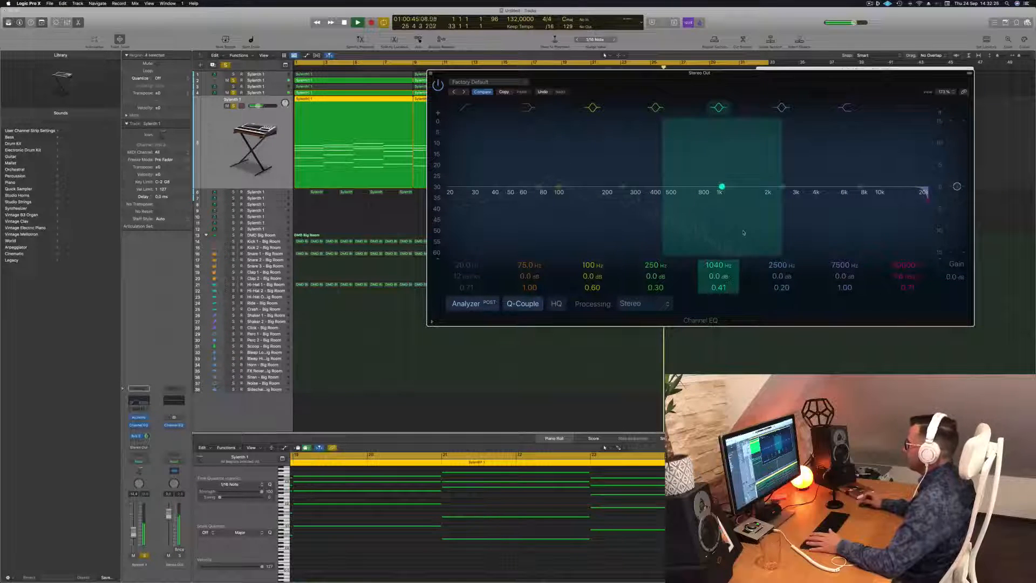
{"action": "left_click", "coordinate": [431, 74]}
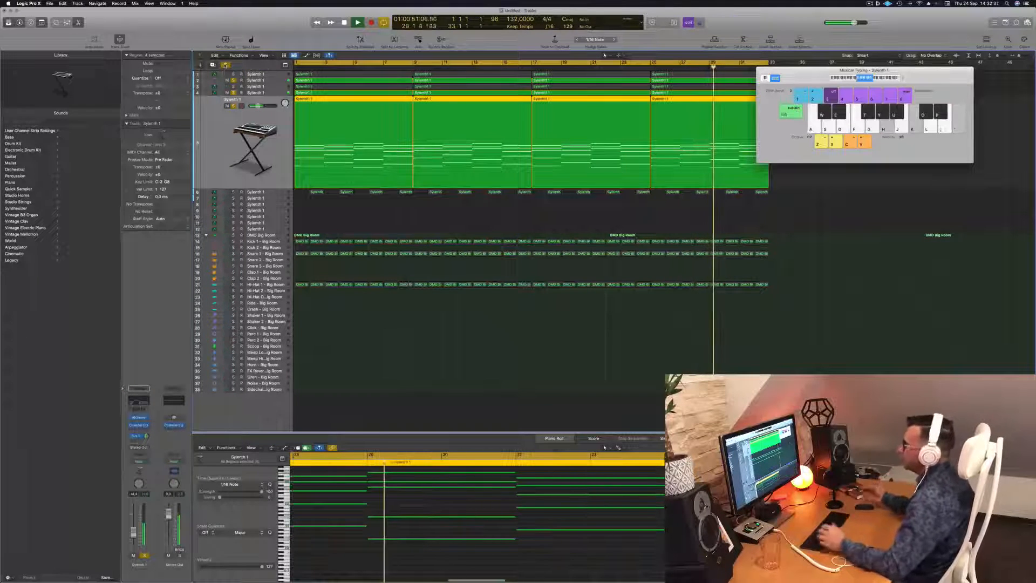
Clear all track solos and listen to the opening bars of the full mix
{"action": "left_click", "coordinate": [225, 65]}
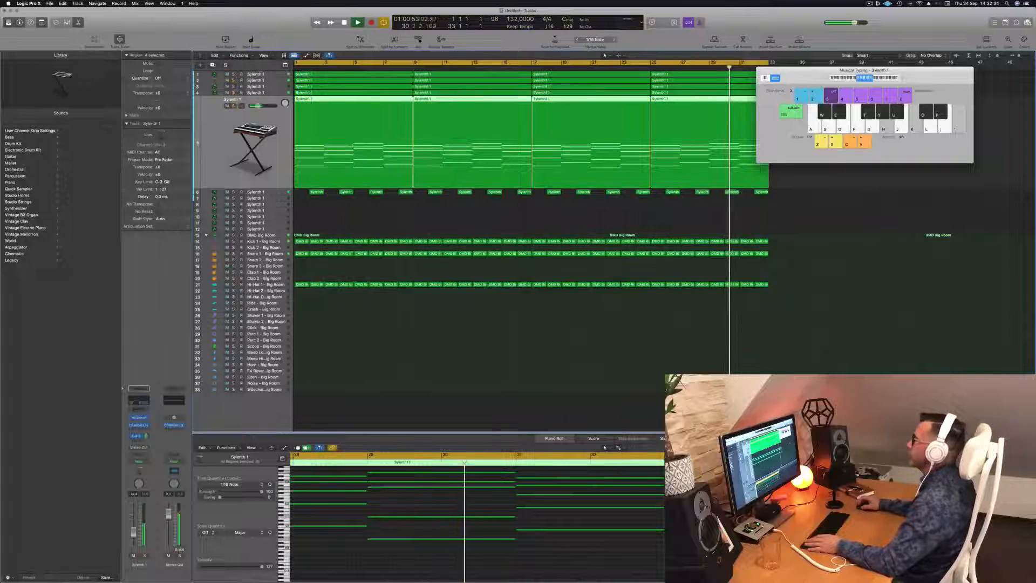
{"action": "key", "text": "space"}
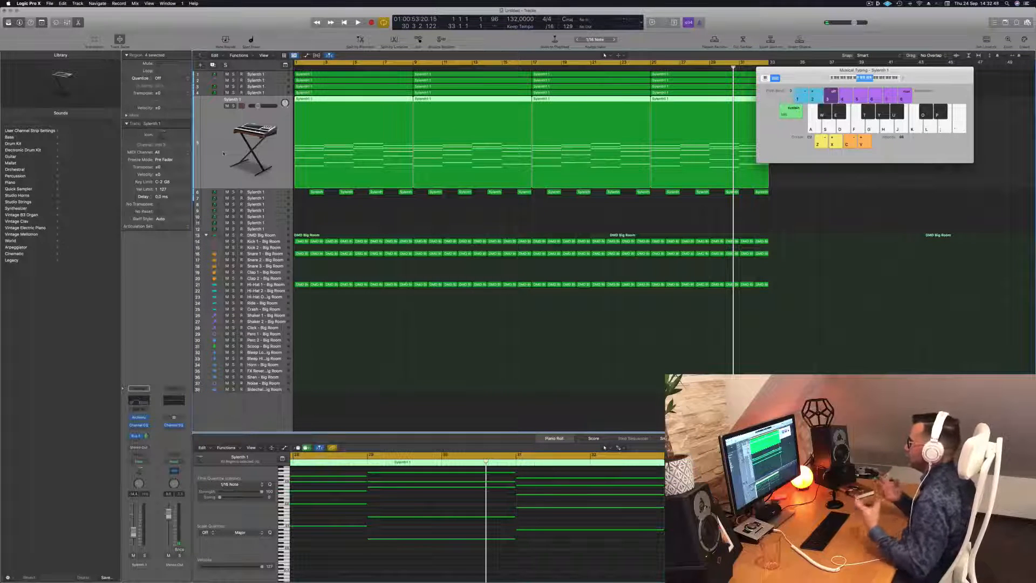
{"action": "left_click", "coordinate": [573, 331]}
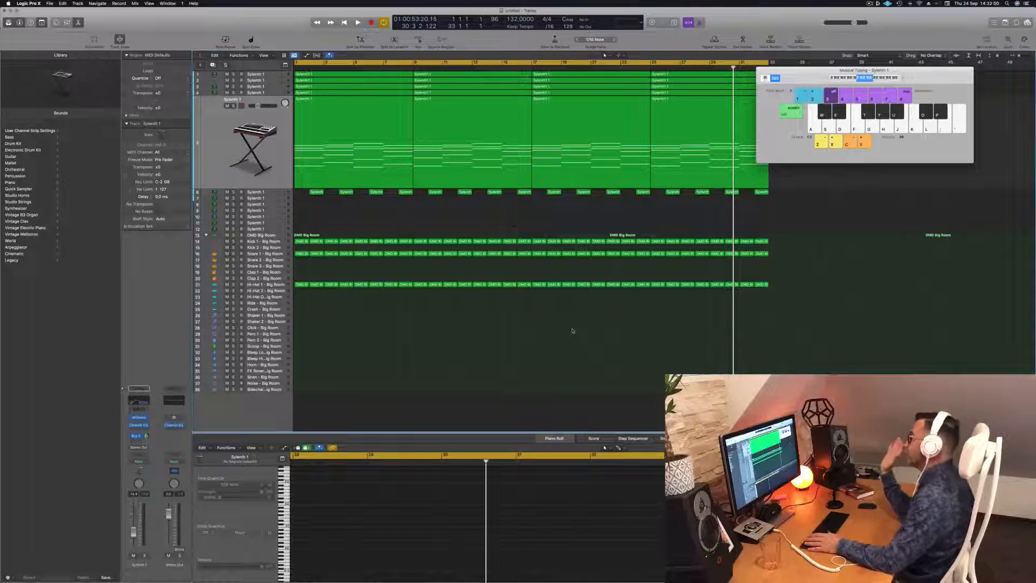
{"action": "key", "text": "space"}
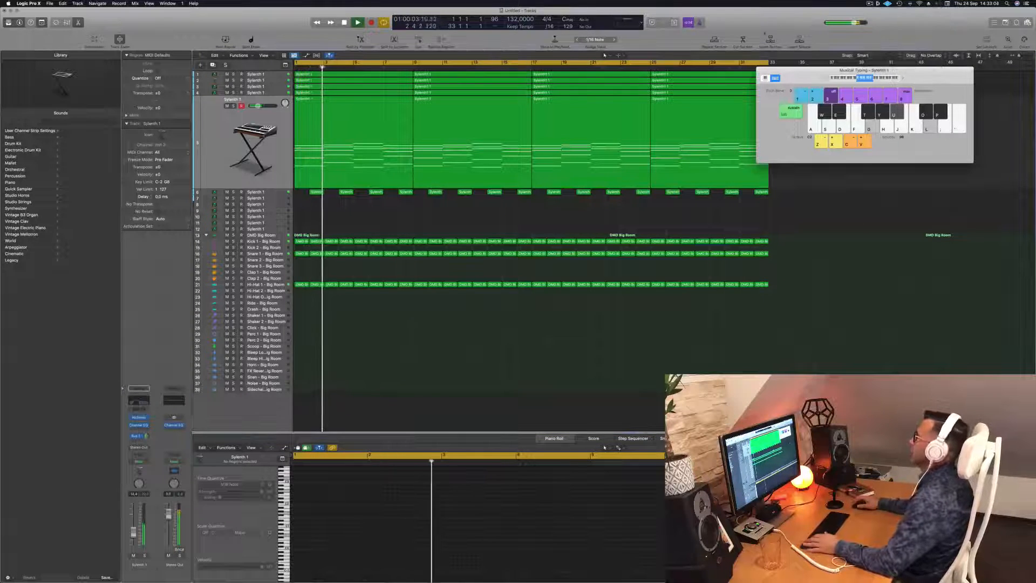
{"action": "scroll", "coordinate": [410, 336], "scroll_direction": "up", "scroll_amount": 2}
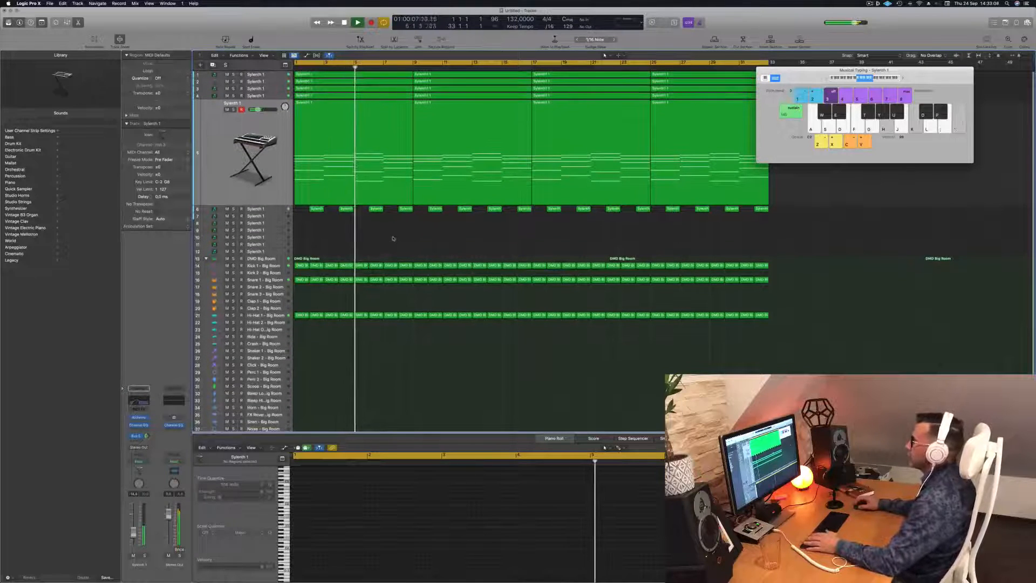
{"action": "key", "text": "space"}
Copy the first Hi-Hat 1 region to the Shaker 2 track at bar 1, duplicate its four notes into the gaps, and audition it
{"action": "scroll", "coordinate": [368, 244], "scroll_direction": "down", "scroll_amount": 2}
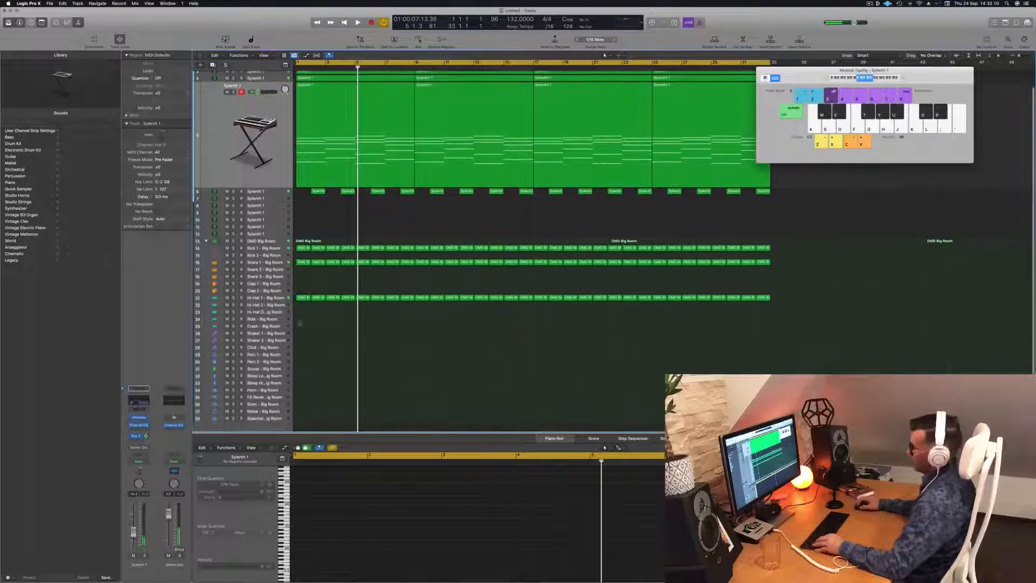
{"action": "left_click", "coordinate": [301, 297]}
{"action": "left_click_drag", "start_coordinate": [300, 298], "coordinate": [302, 343]}
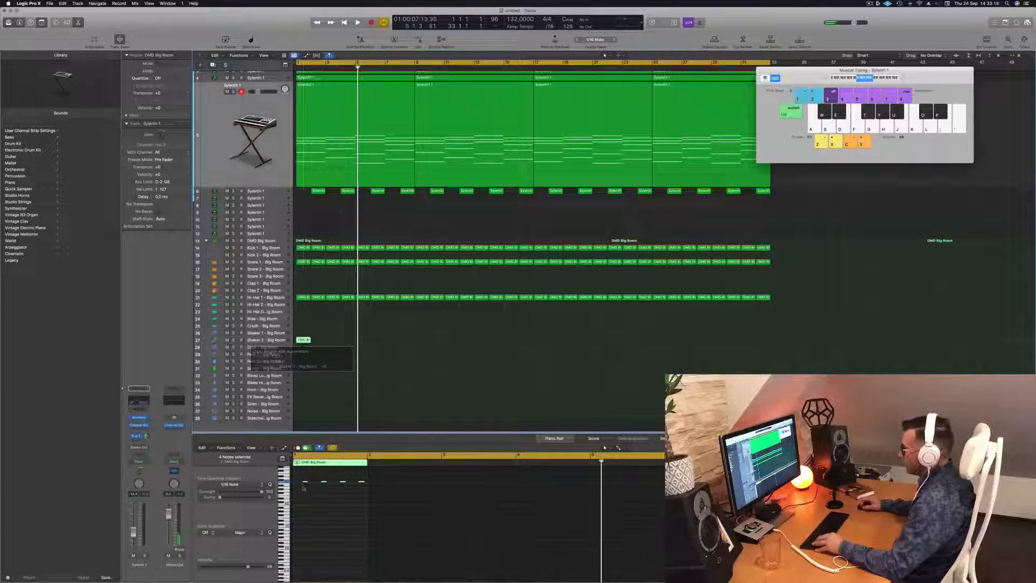
{"action": "left_click", "coordinate": [360, 491]}
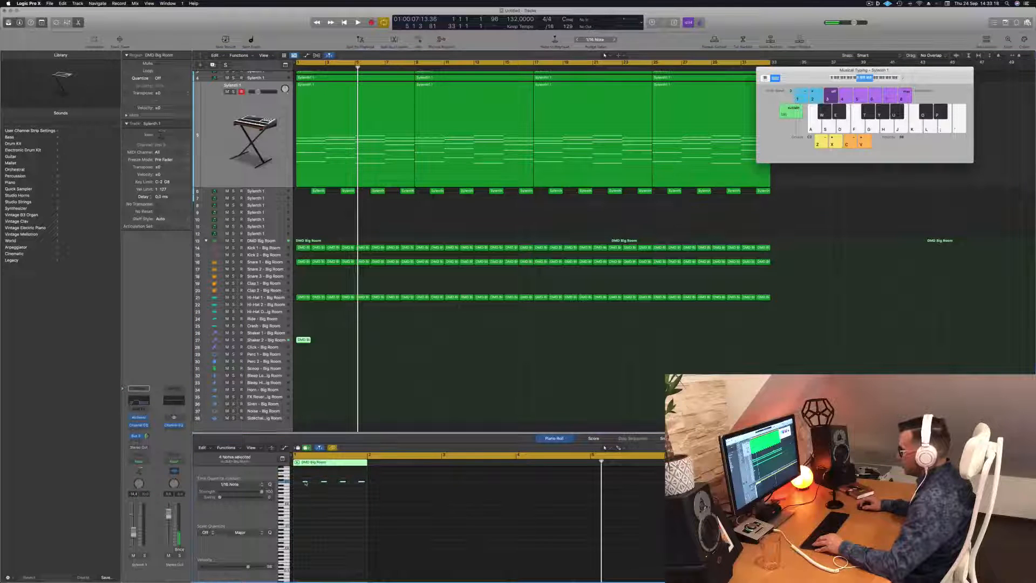
{"action": "left_click_drag", "start_coordinate": [305, 482], "coordinate": [556, 518]}
{"action": "scroll", "coordinate": [302, 485], "scroll_direction": "right", "scroll_amount": 5}
{"action": "mouse_move", "coordinate": [313, 482]}
{"action": "left_mouse_down"}
{"action": "mouse_move", "coordinate": [302, 484]}
{"action": "mouse_move", "coordinate": [315, 484]}
{"action": "left_mouse_up"}
{"action": "key", "text": "space"}
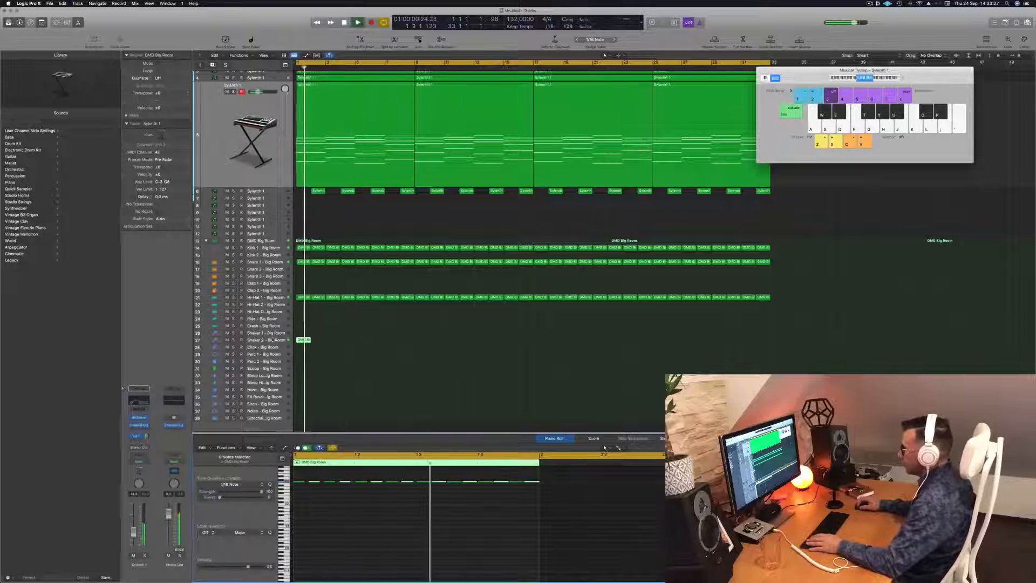
Stop playback and copy the Shaker 2 region to bar 2
{"action": "left_click", "coordinate": [303, 340]}
{"action": "key", "text": "space"}
{"action": "left_click_drag", "start_coordinate": [305, 243], "coordinate": [321, 245]}
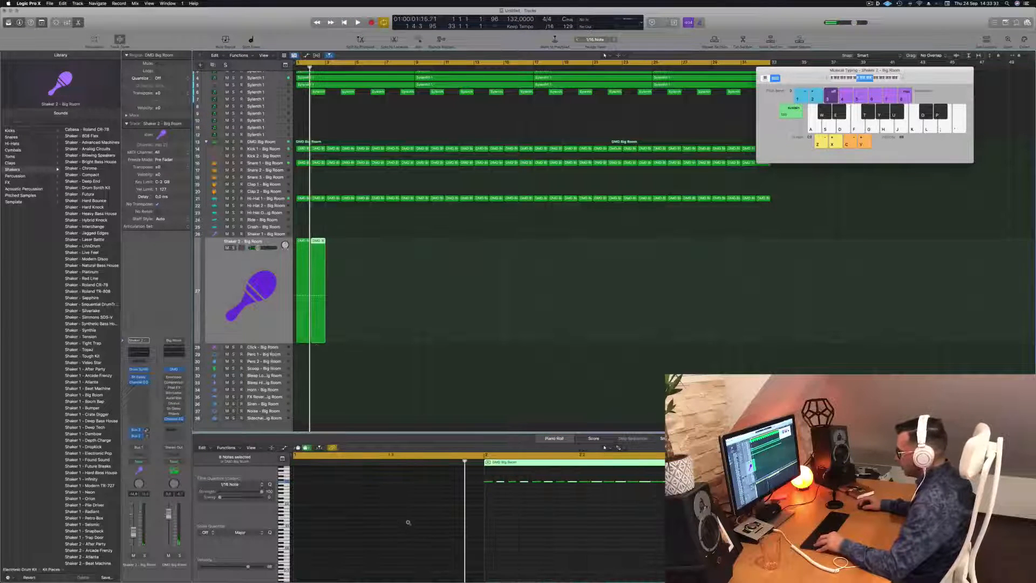
Examine the notes of the two Shaker 2 regions in the piano roll, focusing on the bar 1 region
{"action": "scroll", "coordinate": [418, 521], "scroll_direction": "up", "scroll_amount": 2}
{"action": "key", "text": "super+Left"}
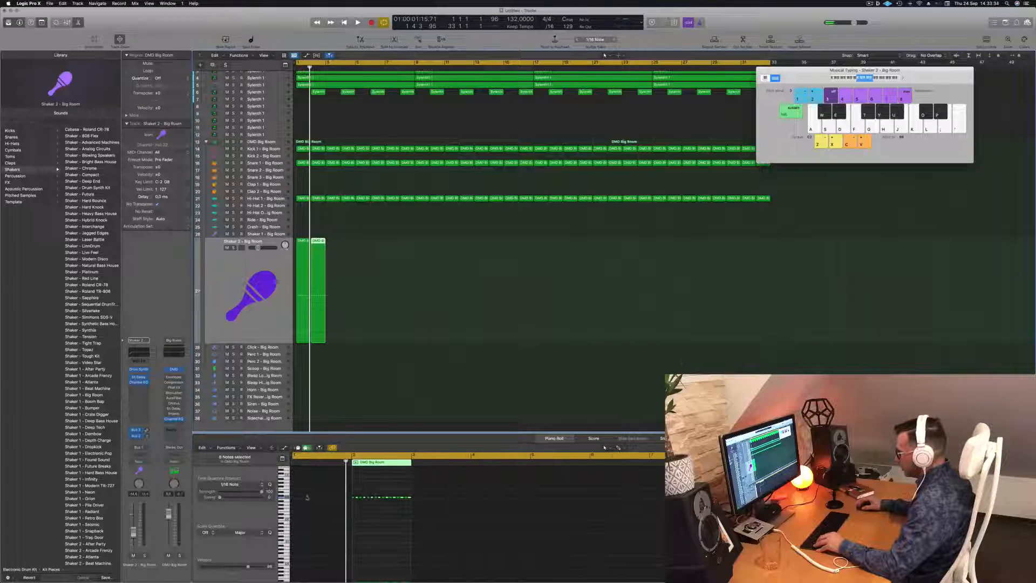
{"action": "scroll", "coordinate": [303, 488], "scroll_direction": "up", "scroll_amount": 1}
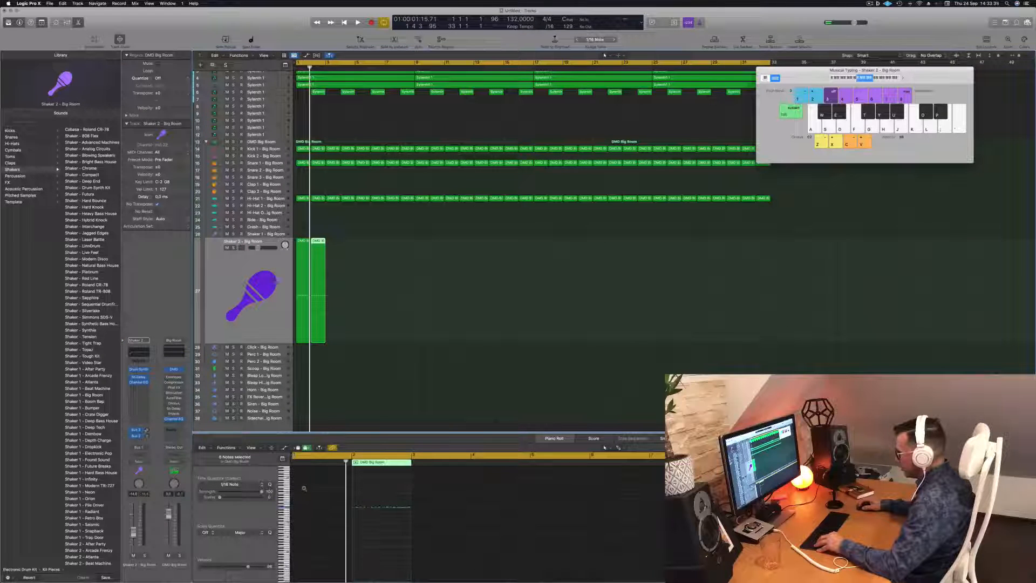
{"action": "scroll", "coordinate": [309, 488], "scroll_direction": "right", "scroll_amount": 5}
{"action": "left_click", "coordinate": [321, 487]}
{"action": "scroll", "coordinate": [321, 487], "scroll_direction": "left", "scroll_amount": 6}
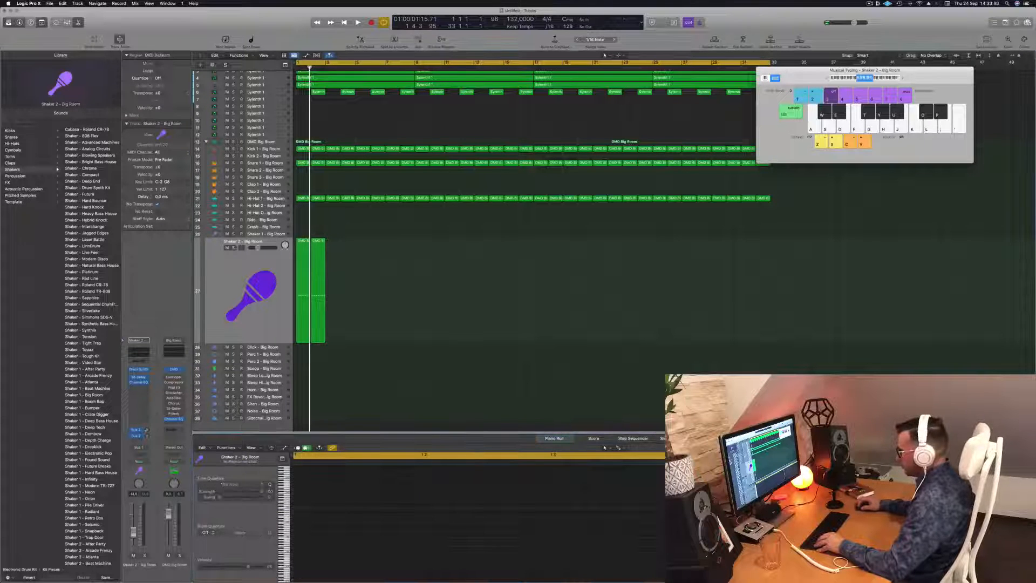
{"action": "key", "text": "super+a"}
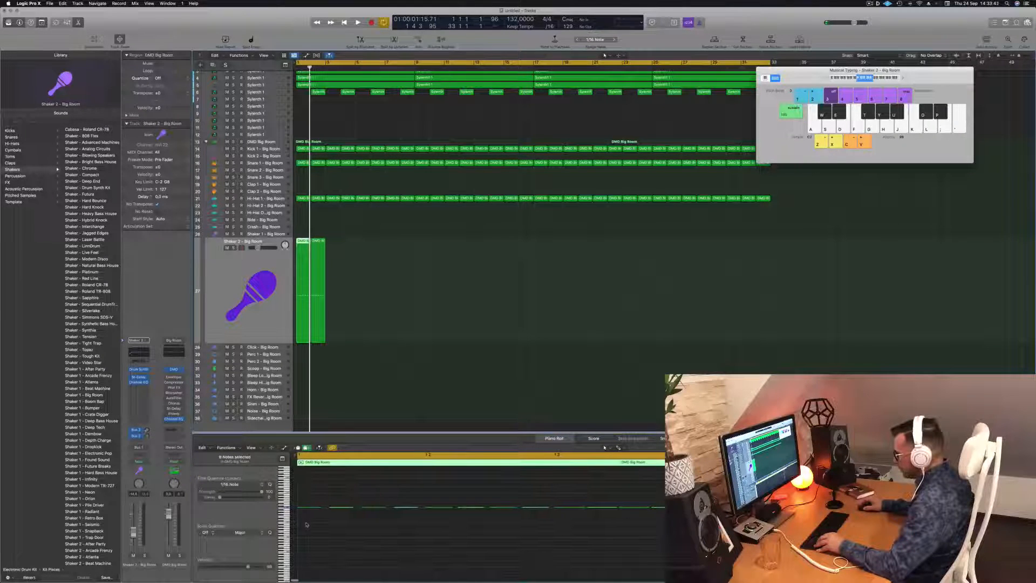
{"action": "left_click", "coordinate": [412, 241]}
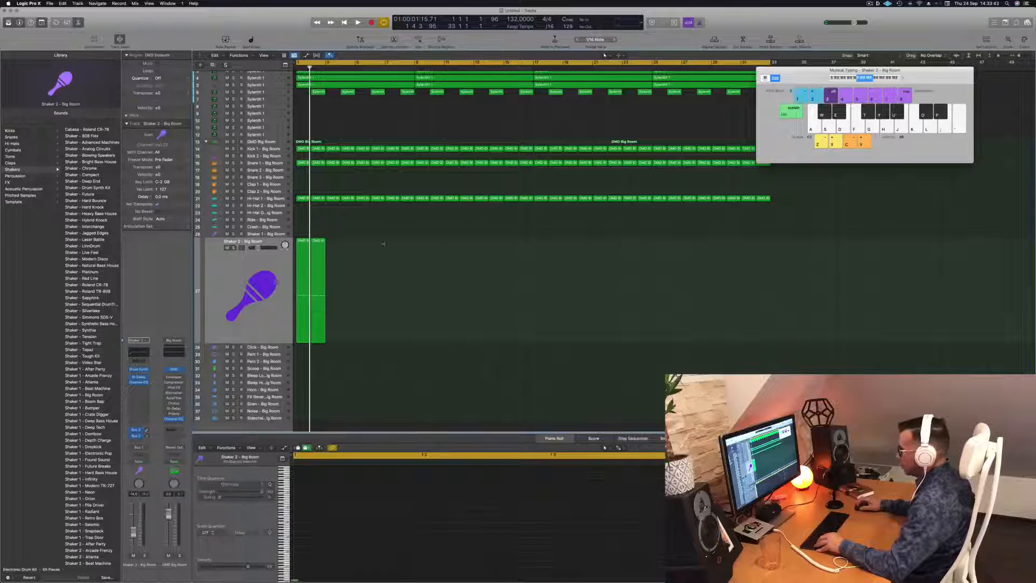
{"action": "left_click", "coordinate": [303, 244]}
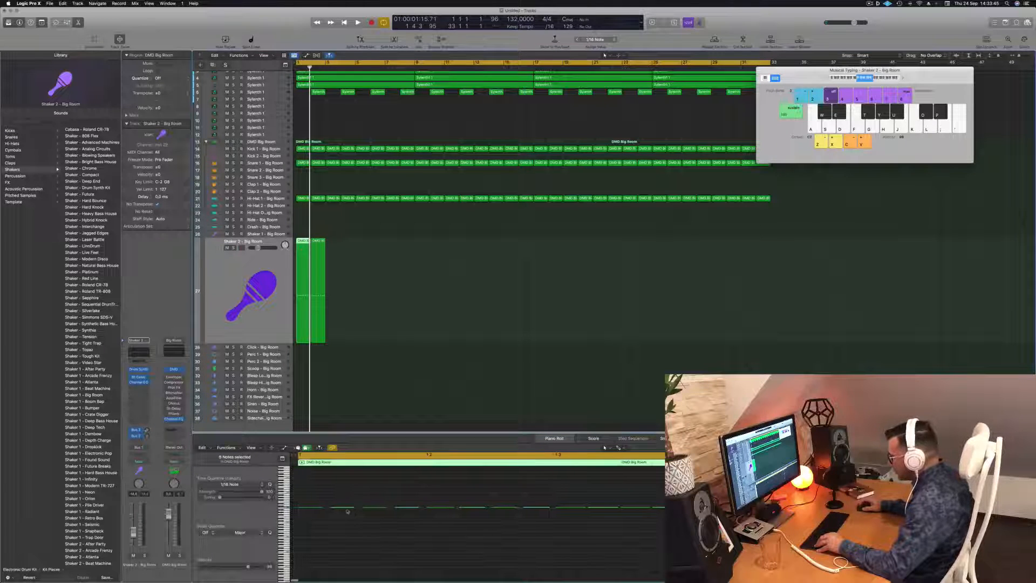
{"action": "scroll", "coordinate": [322, 504], "scroll_direction": "up", "scroll_amount": 5}
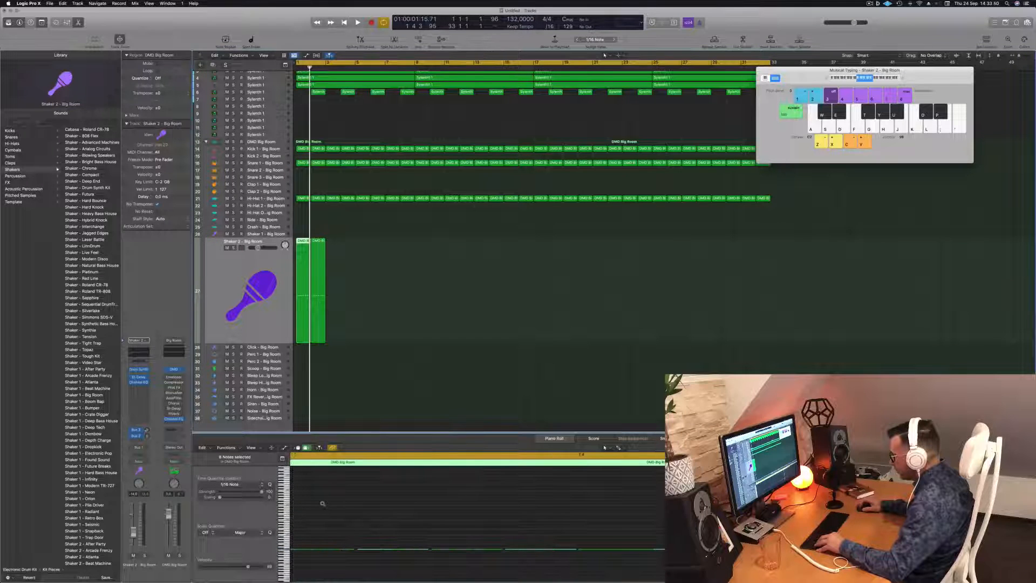
{"action": "scroll", "coordinate": [324, 503], "scroll_direction": "left", "scroll_amount": 10}
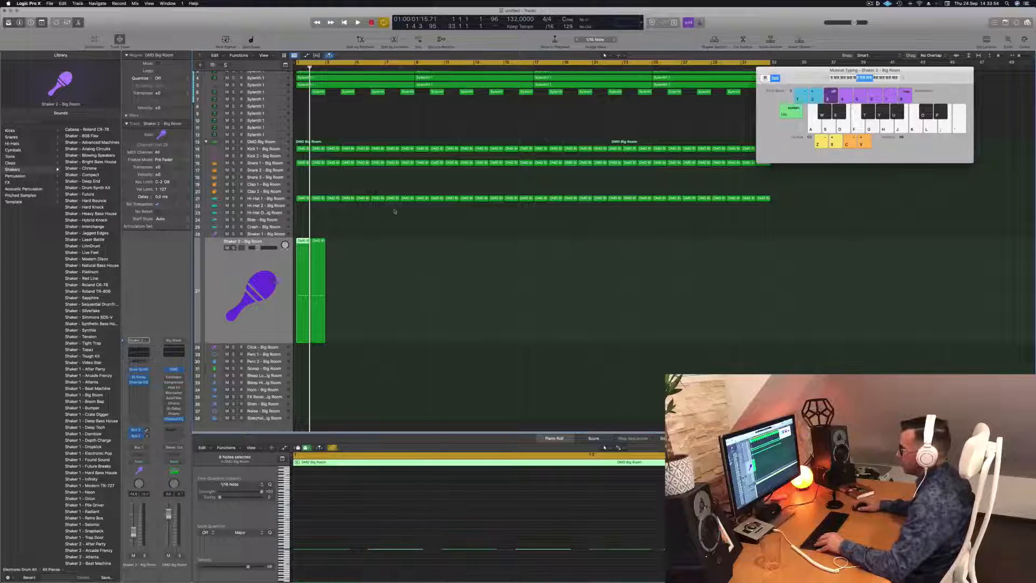
Audition the two-bar Shaker 2 pattern against the other tracks from the start of the song
{"action": "left_click", "coordinate": [307, 241]}
{"action": "left_click", "coordinate": [317, 536]}
{"action": "key", "text": "space"}
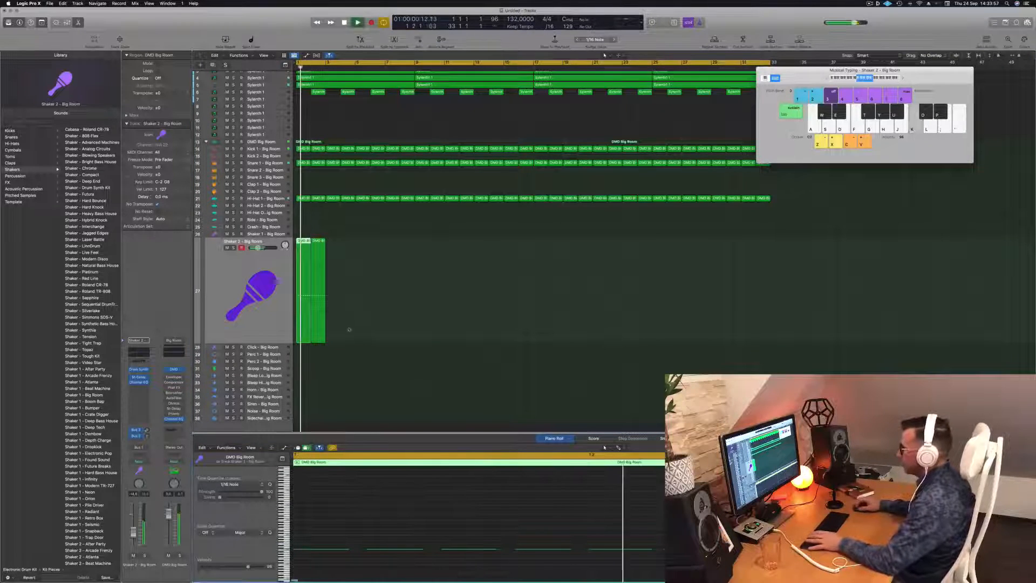
{"action": "left_click", "coordinate": [246, 312]}
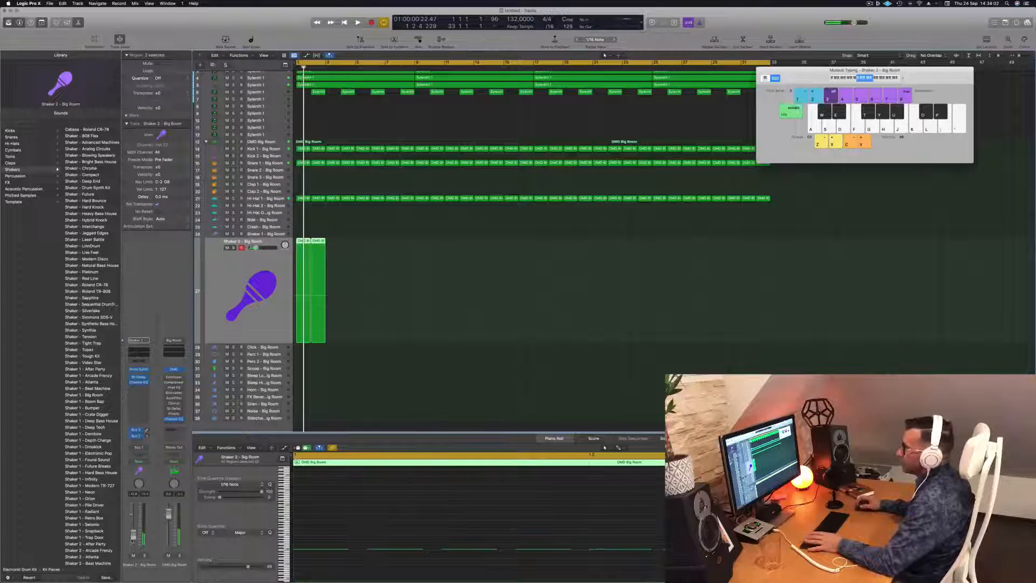
{"action": "key", "text": "space"}
{"action": "key", "text": "space"}
{"action": "key", "text": "space"}
{"action": "scroll", "coordinate": [357, 258], "scroll_direction": "down", "scroll_amount": 3}
{"action": "scroll", "coordinate": [357, 258], "scroll_direction": "down", "scroll_amount": 2}
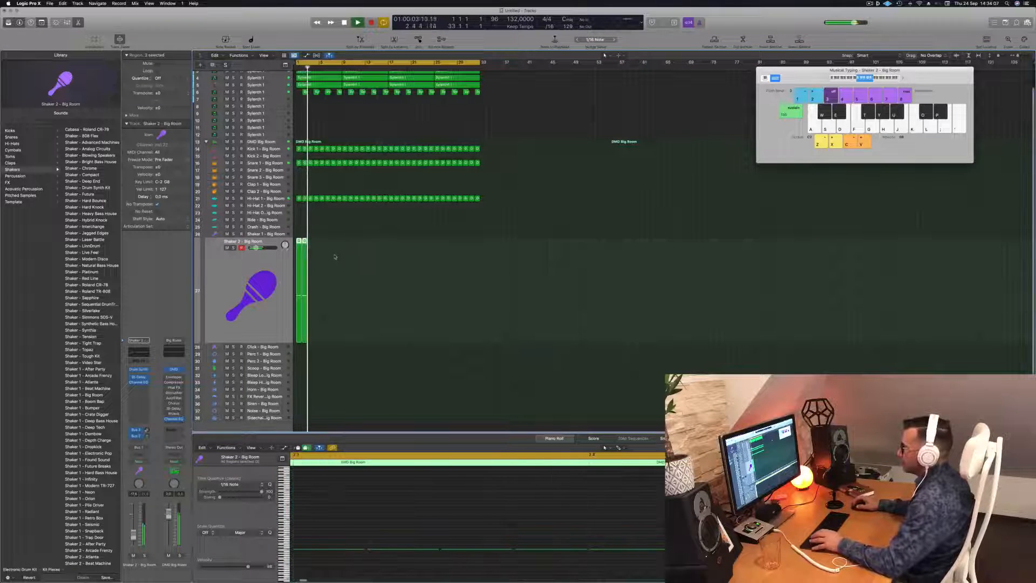
{"action": "key", "text": "space"}
{"action": "key", "text": "space"}
{"action": "key", "text": "space"}
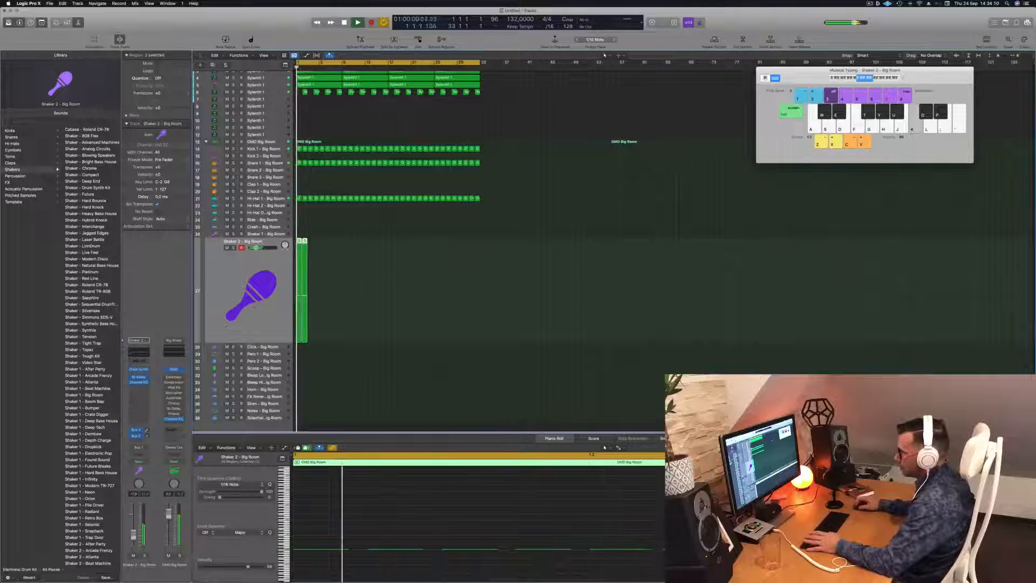
Lower the Attack and Decay of the Shaker 2 track's Drum Synth and audition the shaker
{"action": "left_click", "coordinate": [138, 370]}
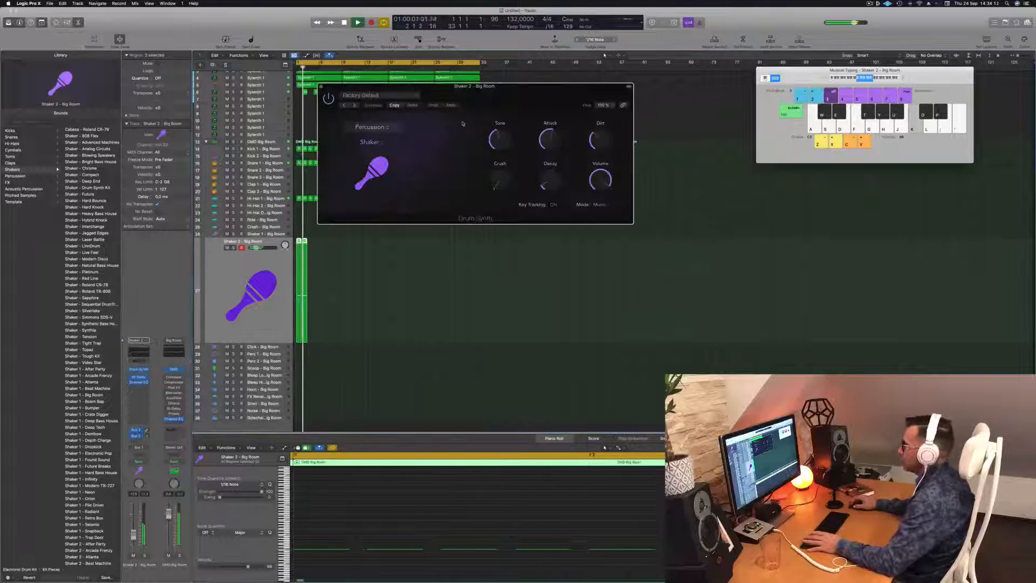
{"action": "left_click_drag", "start_coordinate": [501, 92], "coordinate": [565, 169]}
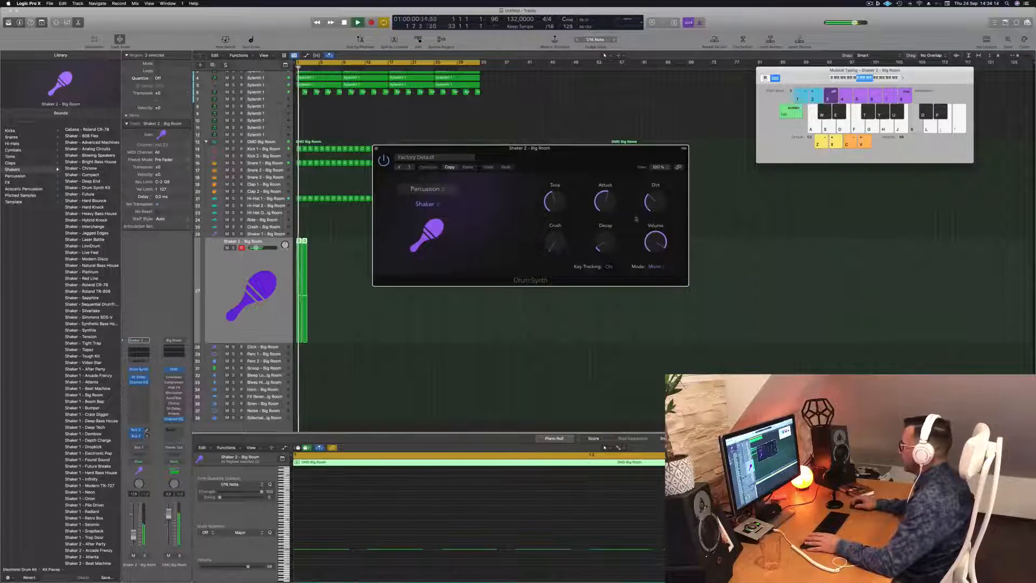
{"action": "left_click_drag", "start_coordinate": [610, 239], "coordinate": [617, 256]}
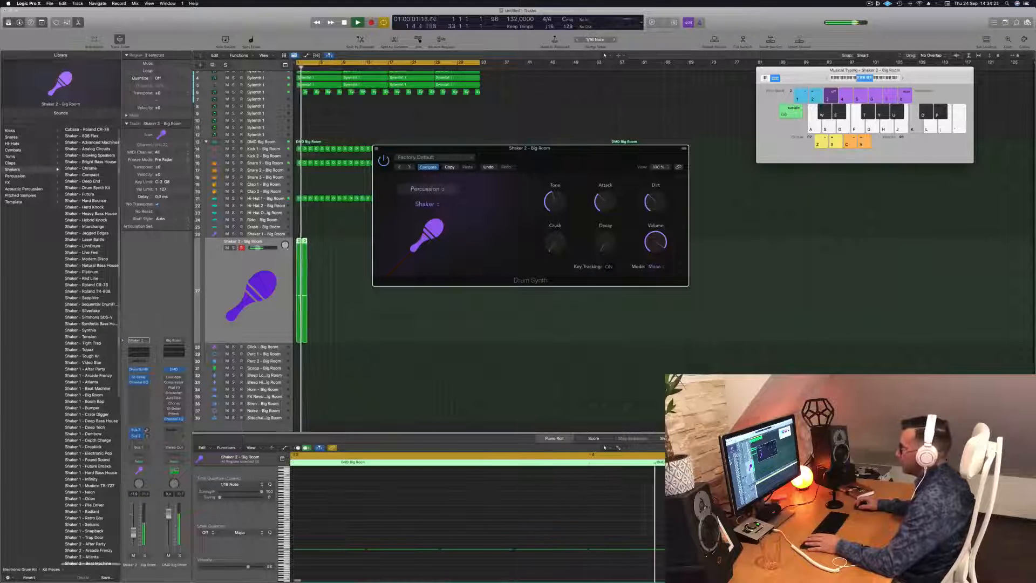
{"action": "key", "text": "space"}
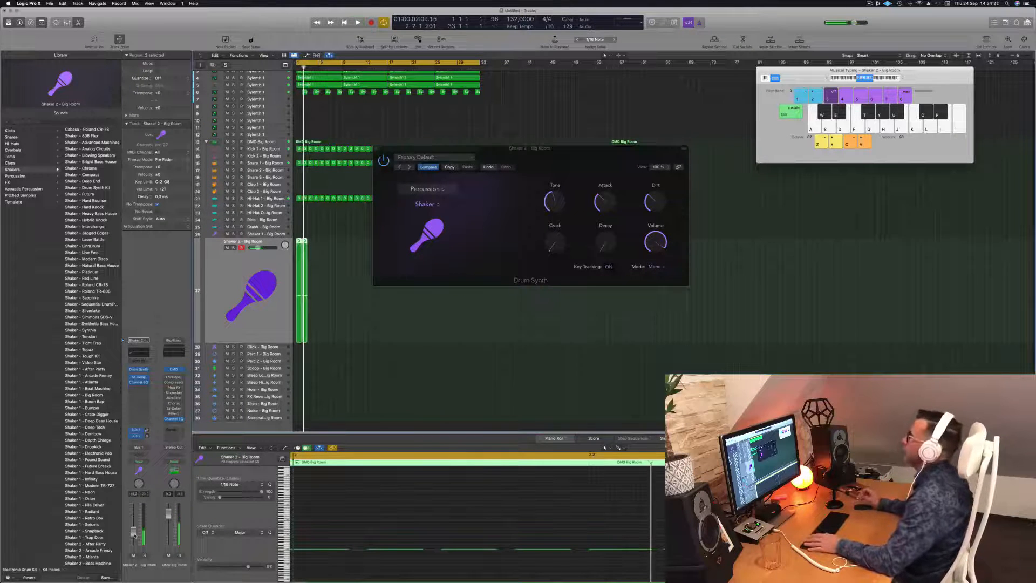
{"action": "key", "text": "space"}
{"action": "key", "text": "space"}
{"action": "key", "text": "space"}
{"action": "left_click_drag", "start_coordinate": [597, 157], "coordinate": [583, 157]}
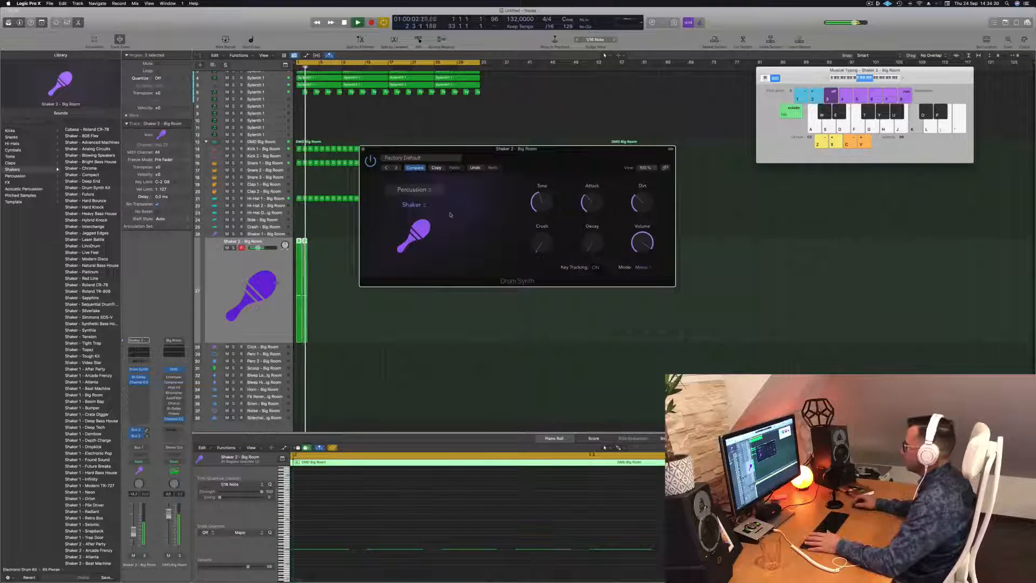
{"action": "key", "text": "space"}
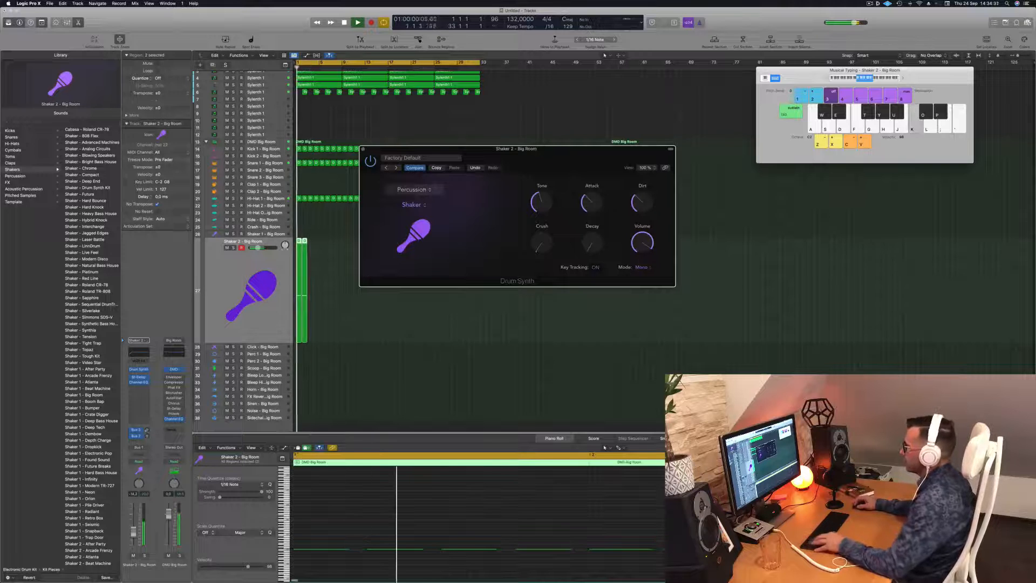
Repeat the Shaker 2 regions along their track until they fill the arrangement up to bar 33
{"action": "left_click_drag", "start_coordinate": [573, 151], "coordinate": [721, 117]}
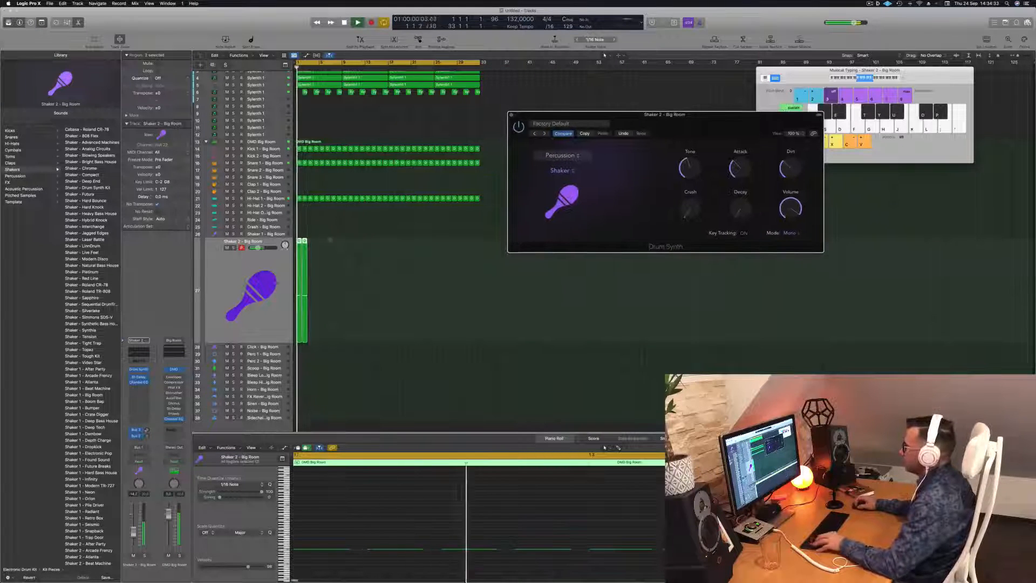
{"action": "left_click_drag", "start_coordinate": [308, 244], "coordinate": [384, 245]}
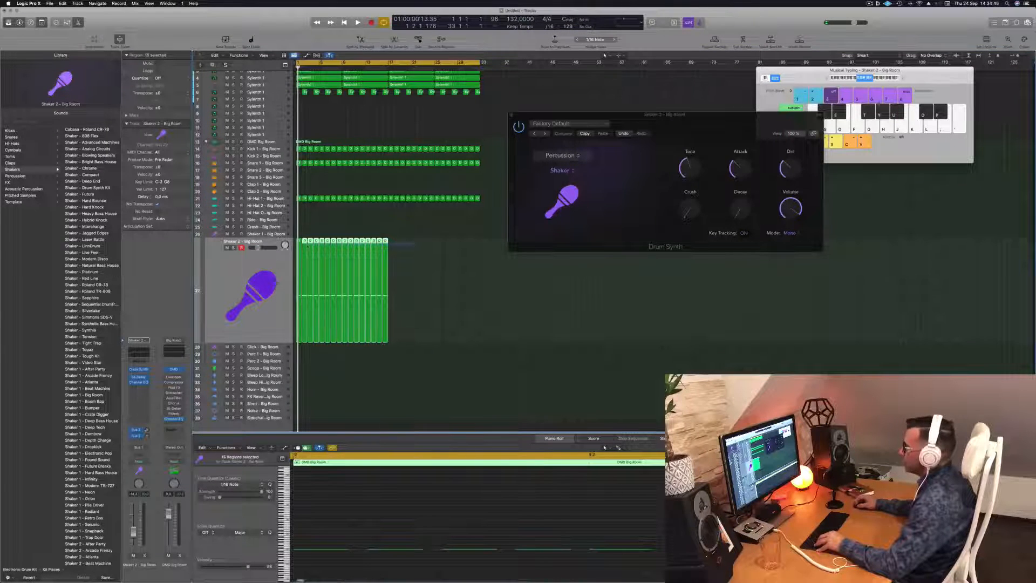
{"action": "left_click_drag", "start_coordinate": [385, 241], "coordinate": [476, 229]}
{"action": "left_click", "coordinate": [475, 228]}
{"action": "key", "text": "space"}
Raise the Decay of the Shaker 2 Drum Synth slightly above its minimum while listening to the loop
{"action": "left_click_drag", "start_coordinate": [701, 124], "coordinate": [497, 167]}
{"action": "key", "text": "k"}
{"action": "left_click_drag", "start_coordinate": [536, 214], "coordinate": [547, 237]}
{"action": "key", "text": "k"}
{"action": "key", "text": "k"}
{"action": "key", "text": "k"}
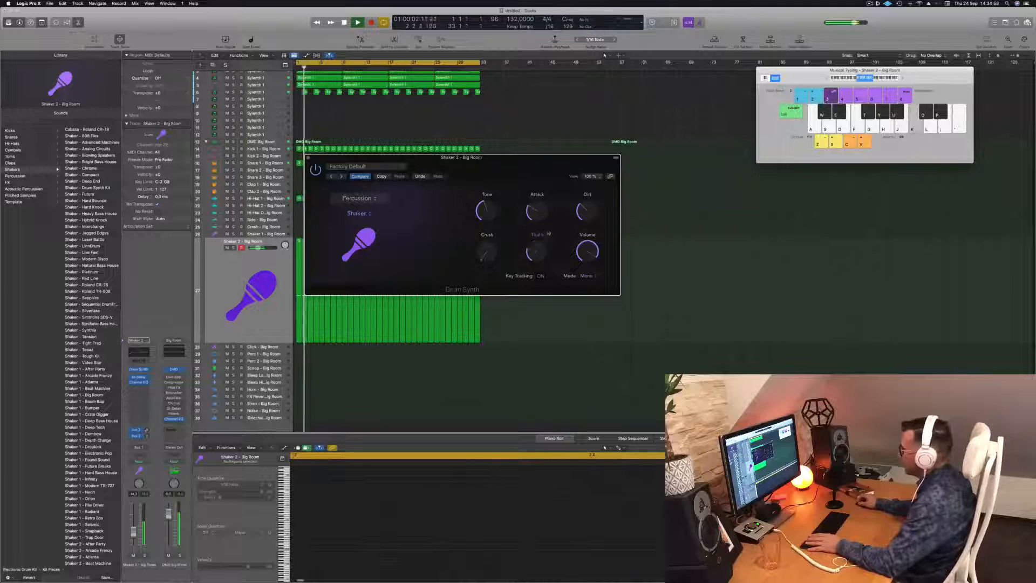
{"action": "left_click_drag", "start_coordinate": [560, 179], "coordinate": [555, 248]}
{"action": "key", "text": "k"}
{"action": "key", "text": "k"}
{"action": "left_click_drag", "start_coordinate": [517, 164], "coordinate": [636, 138]}
{"action": "key", "text": "Return"}
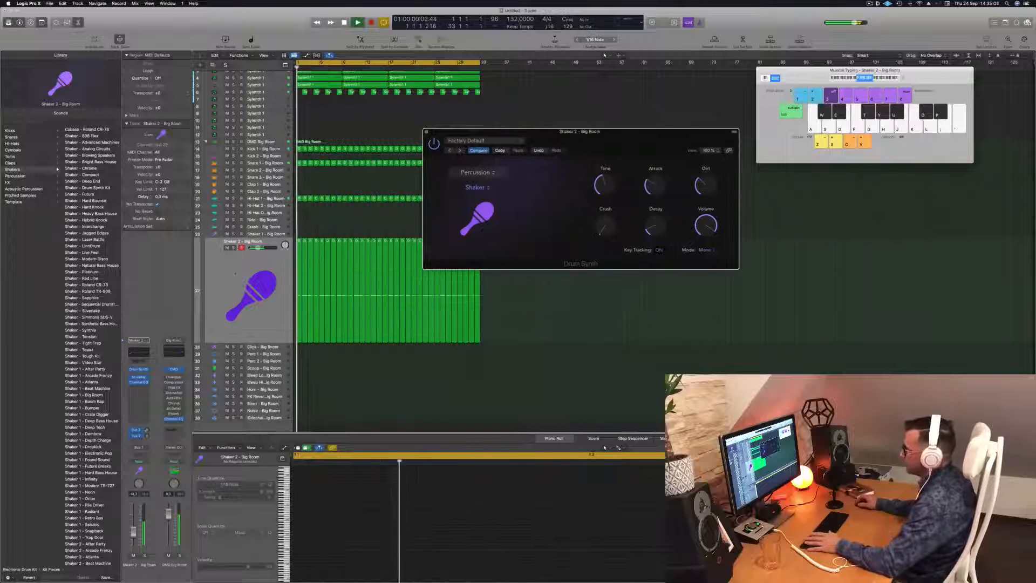
Lower the Shaker 2 channel volume slightly and close its Drum Synth window
{"action": "left_click", "coordinate": [276, 282]}
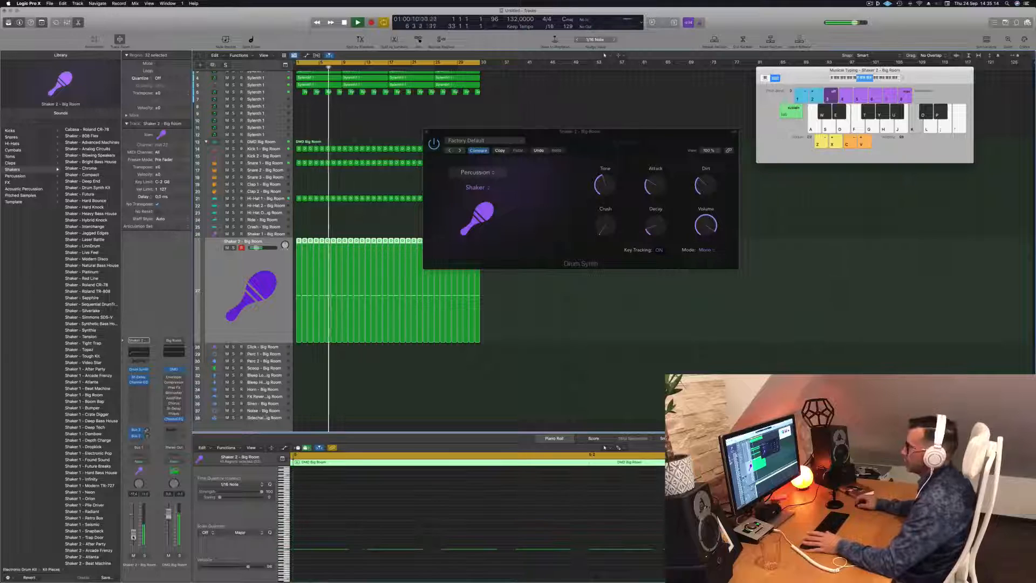
{"action": "left_click_drag", "start_coordinate": [599, 136], "coordinate": [554, 135]}
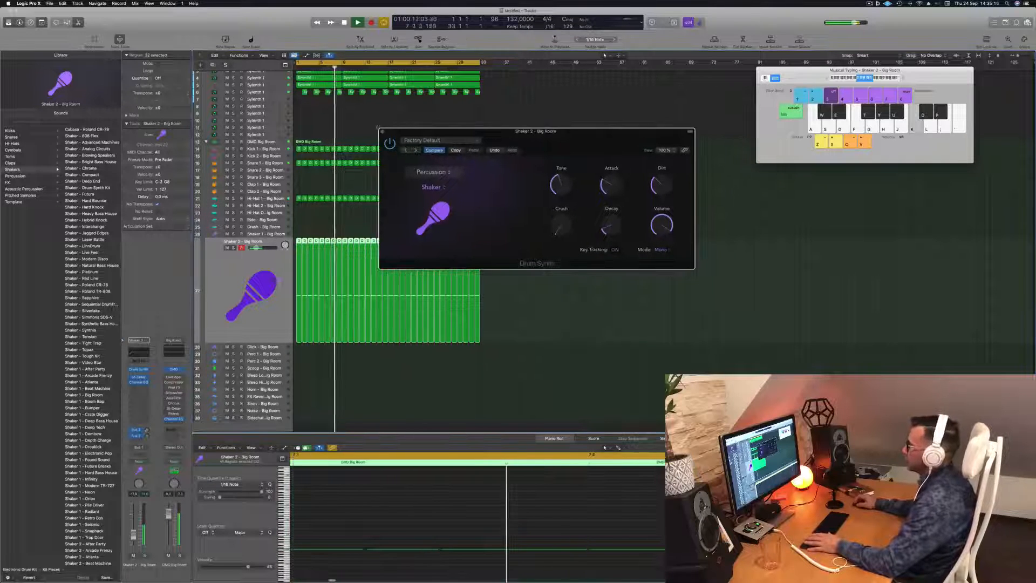
{"action": "left_click", "coordinate": [381, 130]}
{"action": "key", "text": "Return"}
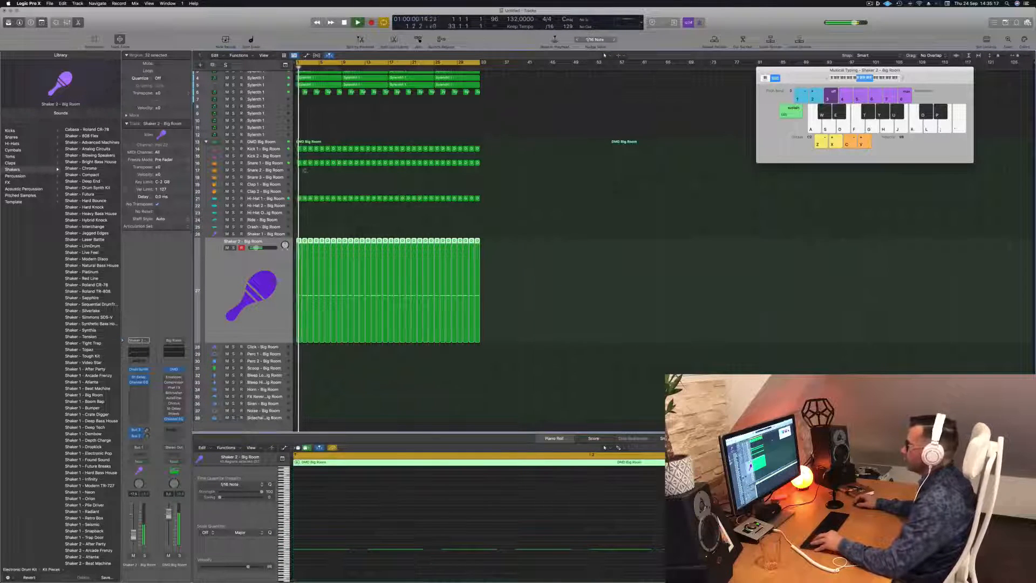
Copy the bar 4 Snare 1 region to the Snare 3 track and delete its first note
{"action": "scroll", "coordinate": [353, 185], "scroll_direction": "up", "scroll_amount": 5}
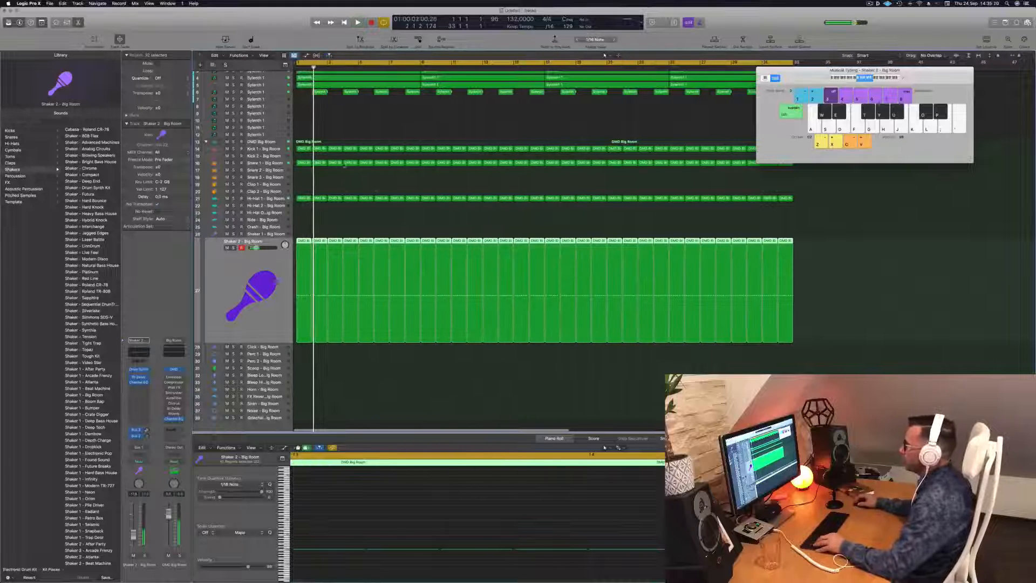
{"action": "left_click", "coordinate": [350, 163]}
{"action": "left_click_drag", "start_coordinate": [353, 167], "coordinate": [352, 182]}
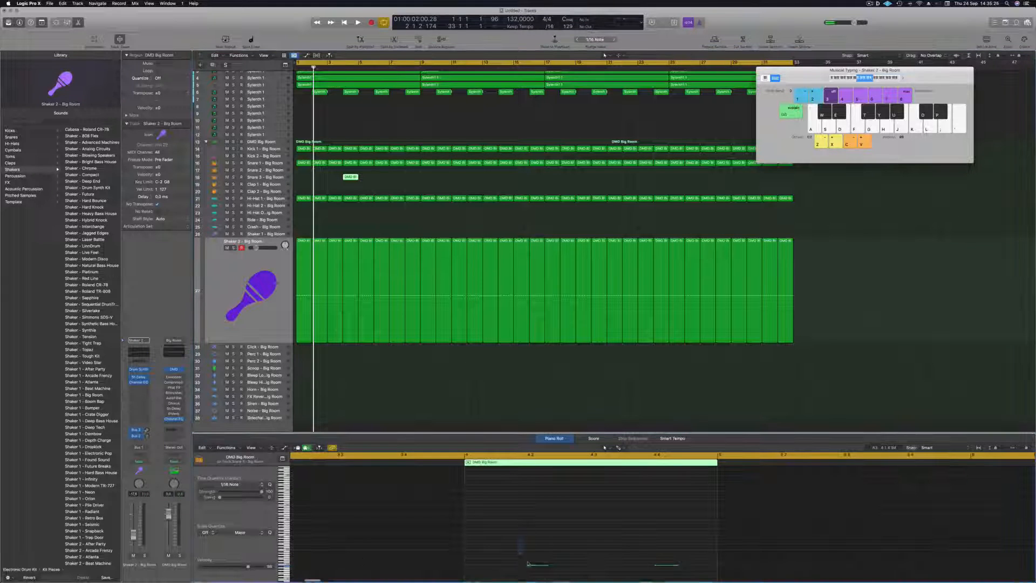
{"action": "left_click_drag", "start_coordinate": [615, 532], "coordinate": [702, 572]}
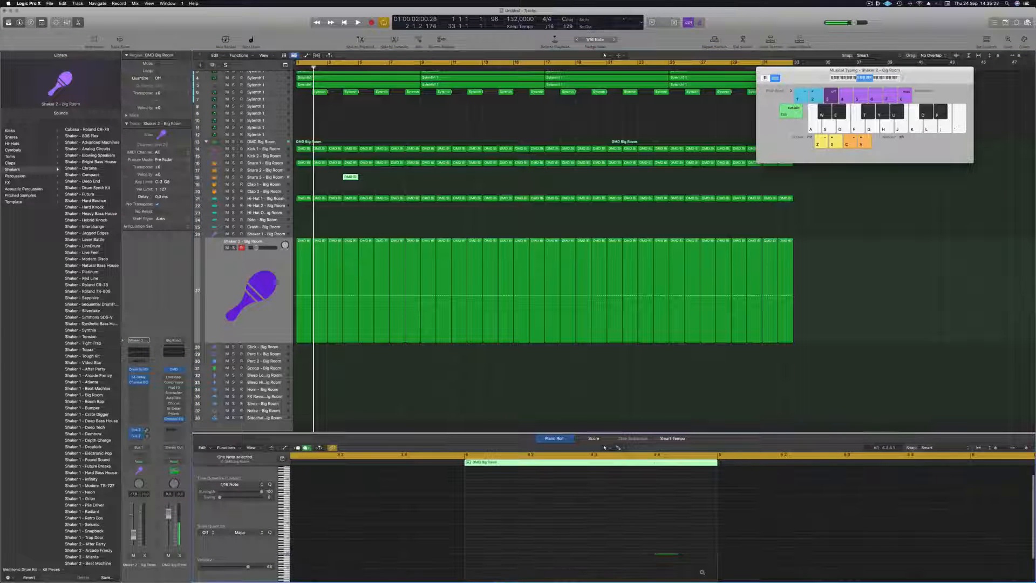
Shift the Snare 3 note to the last eighth of bar 4 and copy its region to bar 7
{"action": "key", "text": "space"}
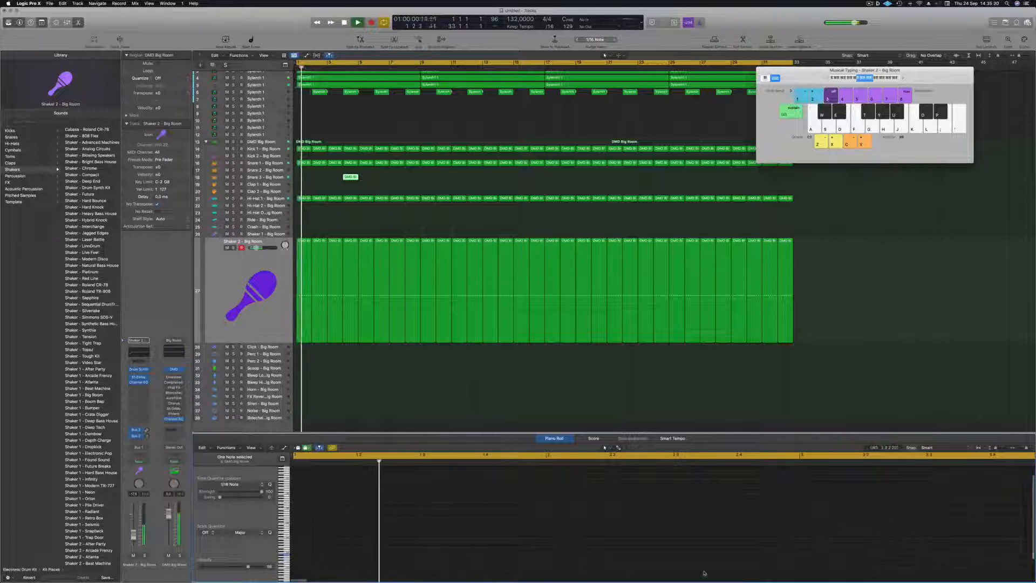
{"action": "left_click_drag", "start_coordinate": [351, 177], "coordinate": [398, 178]}
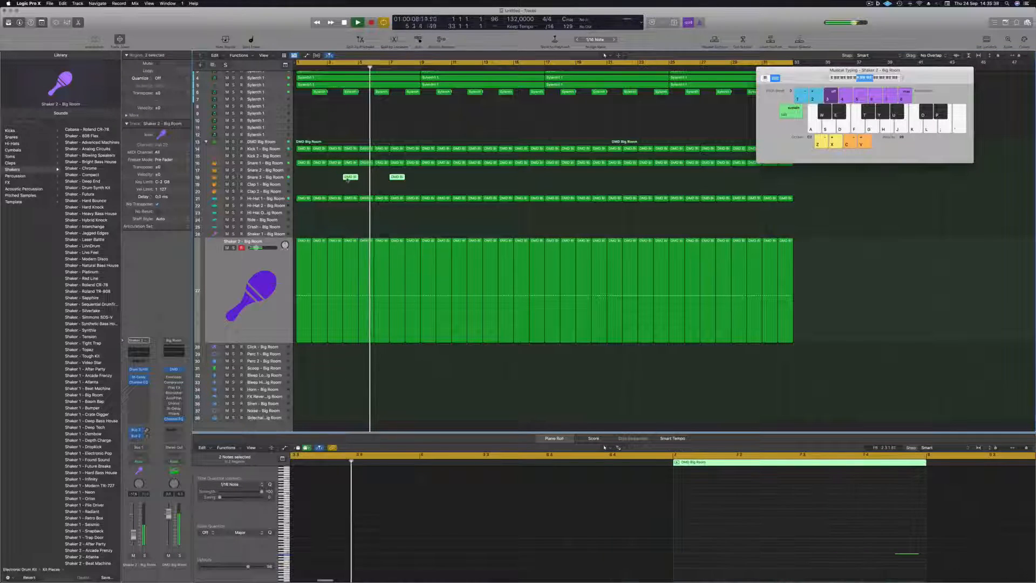
Try copying the two Snare 3 regions to bars 11 and 14, and undo the copy
{"action": "left_click_drag", "start_coordinate": [353, 178], "coordinate": [458, 178]}
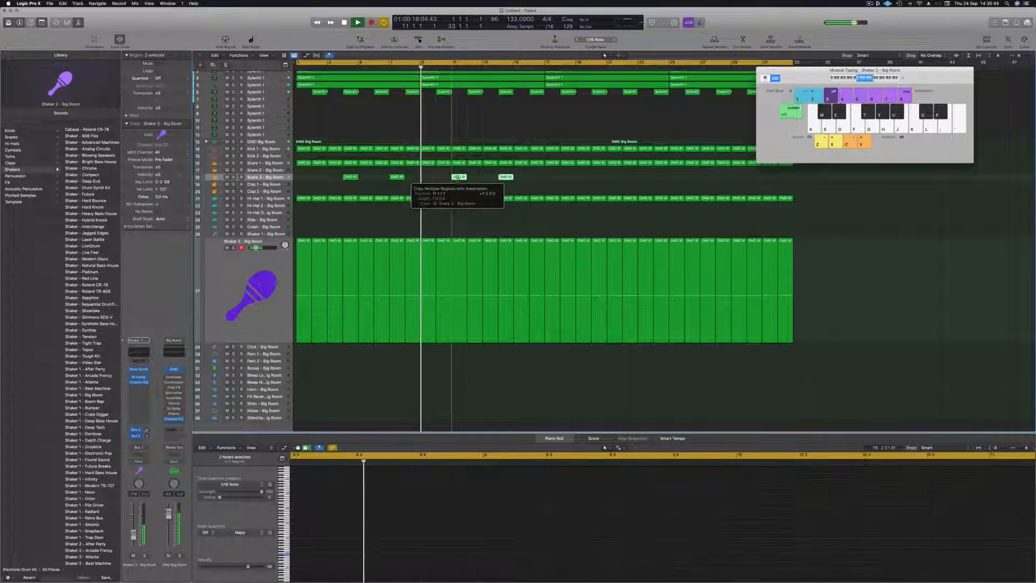
{"action": "key", "text": "super+z"}
Listen to the opening bars with the Snare 3 hits and check their notes in the piano roll
{"action": "key", "text": "space"}
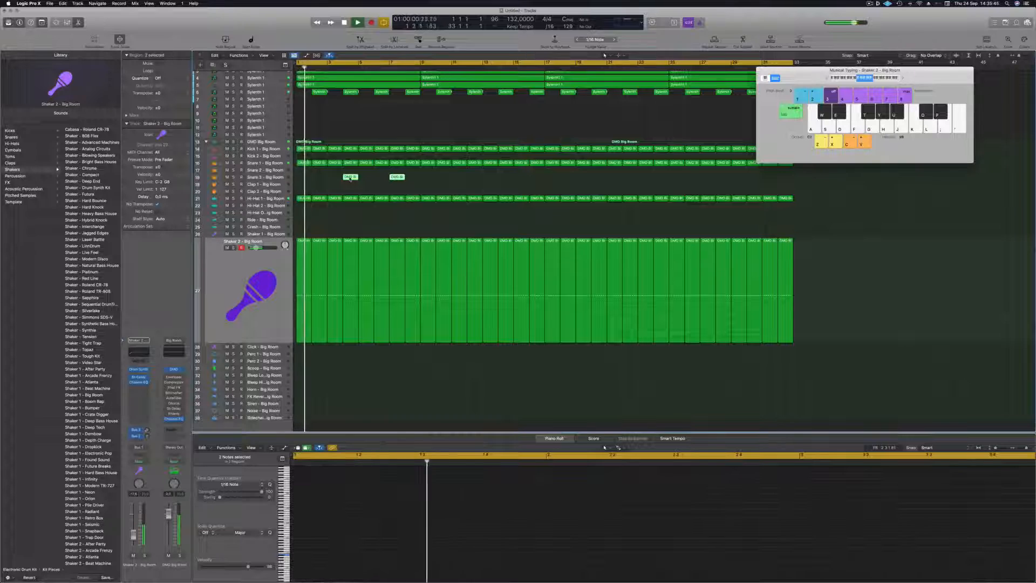
{"action": "key", "text": "e"}
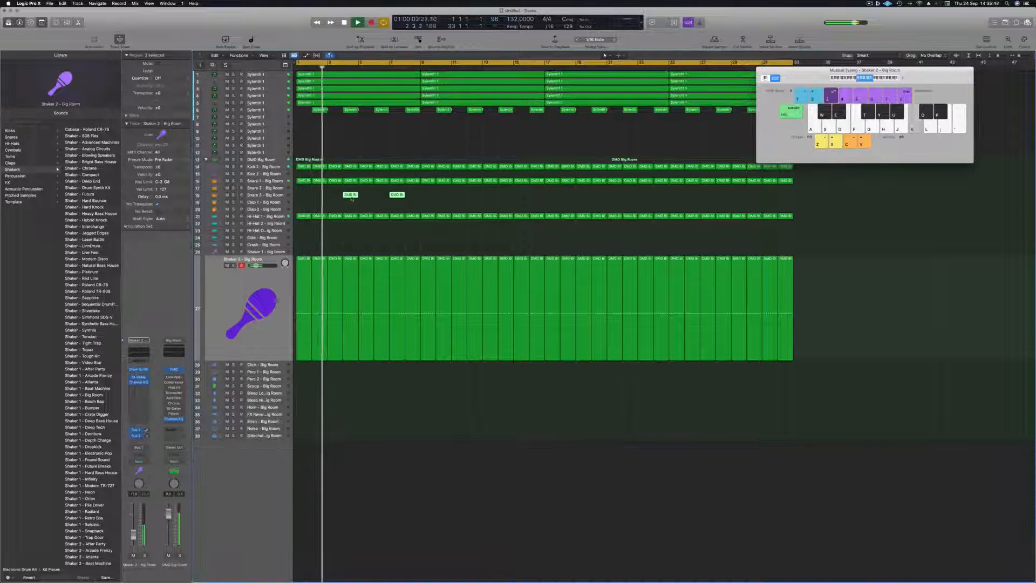
{"action": "key", "text": "e"}
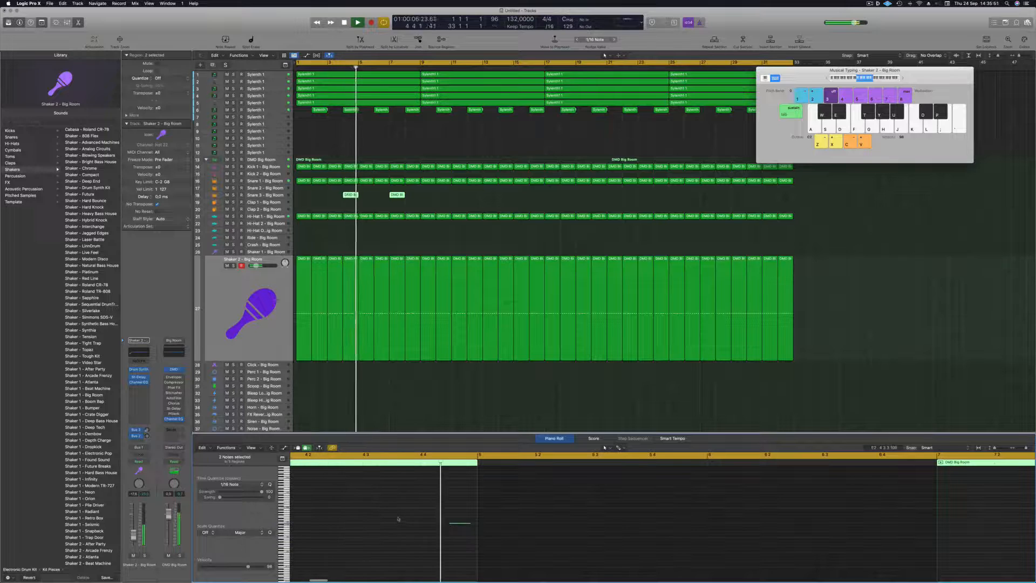
{"action": "key", "text": "Return"}
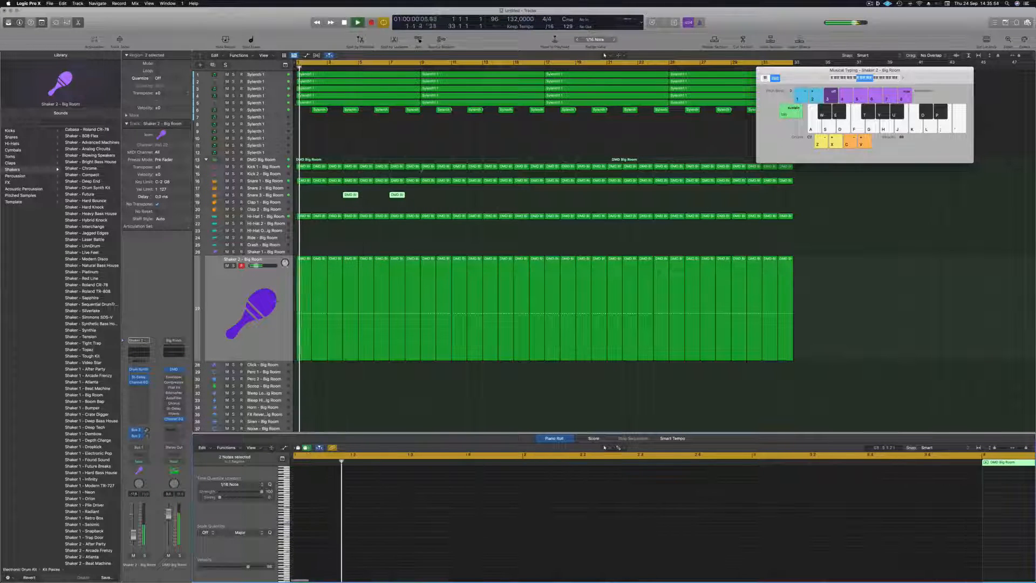
Repeat the Snare 3 region every third bar from bar 4 through bar 31 and remove the copies beyond the arrangement's end
{"action": "left_click_drag", "start_coordinate": [349, 196], "coordinate": [447, 197]}
{"action": "mouse_move", "coordinate": [524, 204]}
{"action": "left_mouse_down"}
{"action": "mouse_move", "coordinate": [352, 192]}
{"action": "mouse_move", "coordinate": [538, 200]}
{"action": "left_mouse_up"}
{"action": "key", "text": "super+Left"}
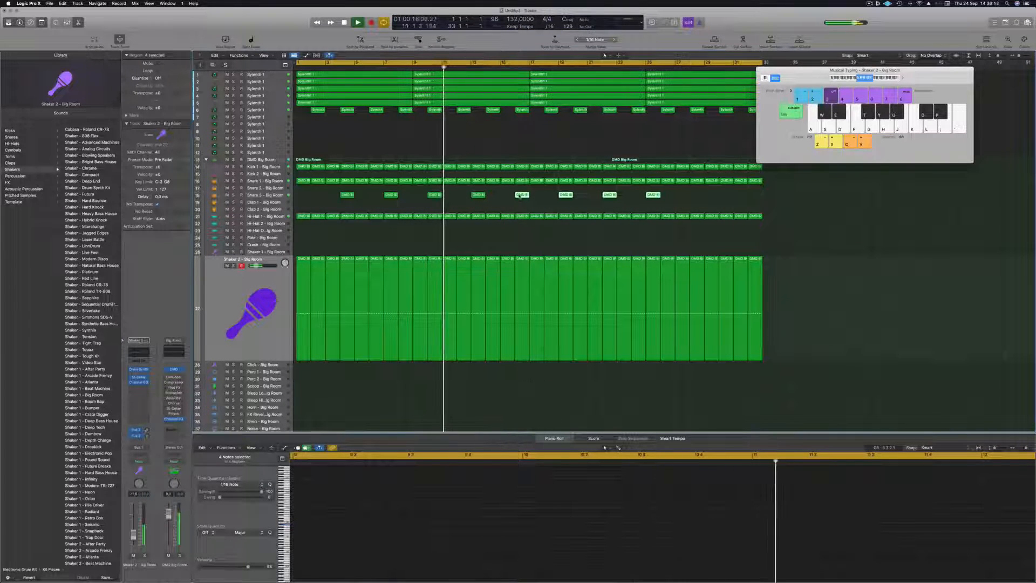
{"action": "left_click_drag", "start_coordinate": [529, 195], "coordinate": [699, 200]}
{"action": "left_click_drag", "start_coordinate": [771, 189], "coordinate": [865, 199]}
{"action": "key", "text": "Delete"}
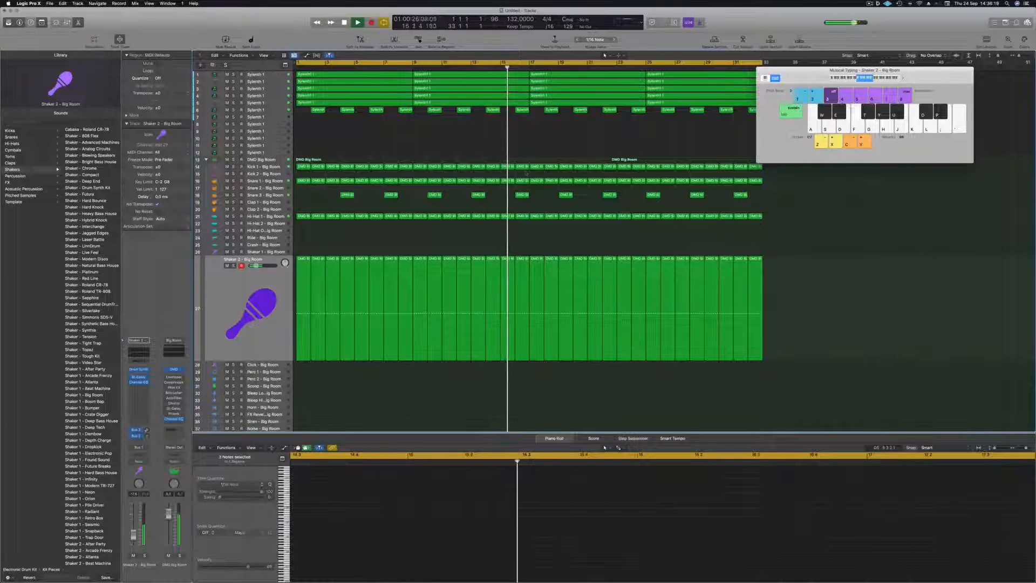
Play the Snare 3 pattern from the start and delete all its regions except the one in bar 4
{"action": "left_click", "coordinate": [275, 194]}
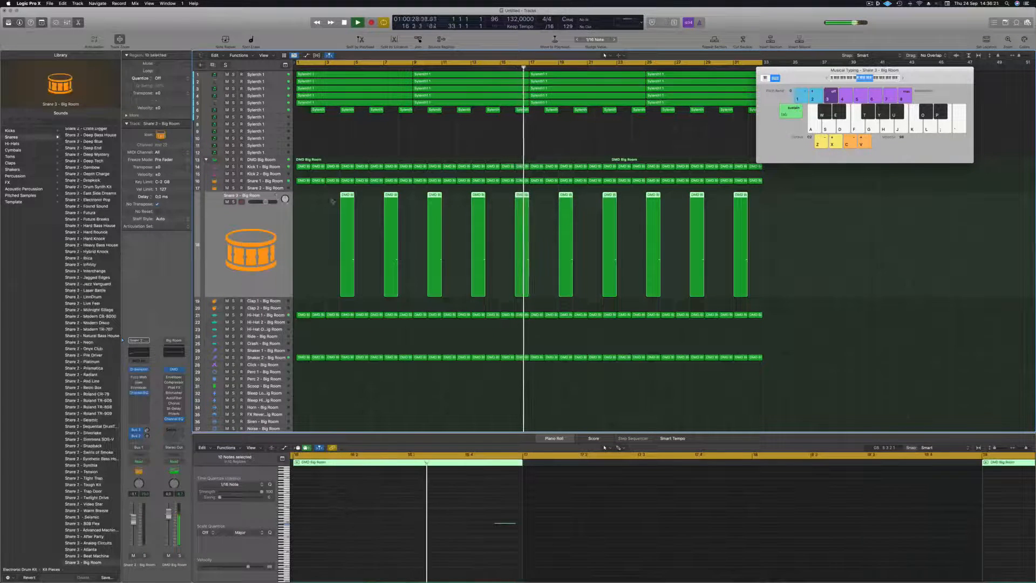
{"action": "key", "text": "Return"}
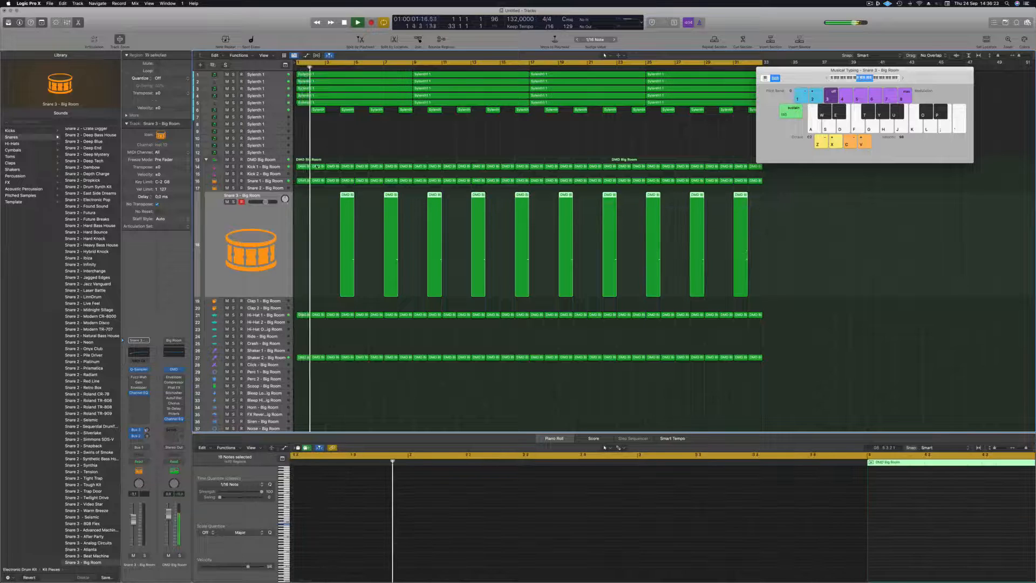
{"action": "mouse_move", "coordinate": [381, 190]}
{"action": "left_mouse_down"}
{"action": "mouse_move", "coordinate": [402, 208]}
{"action": "mouse_move", "coordinate": [750, 217]}
{"action": "left_mouse_up"}
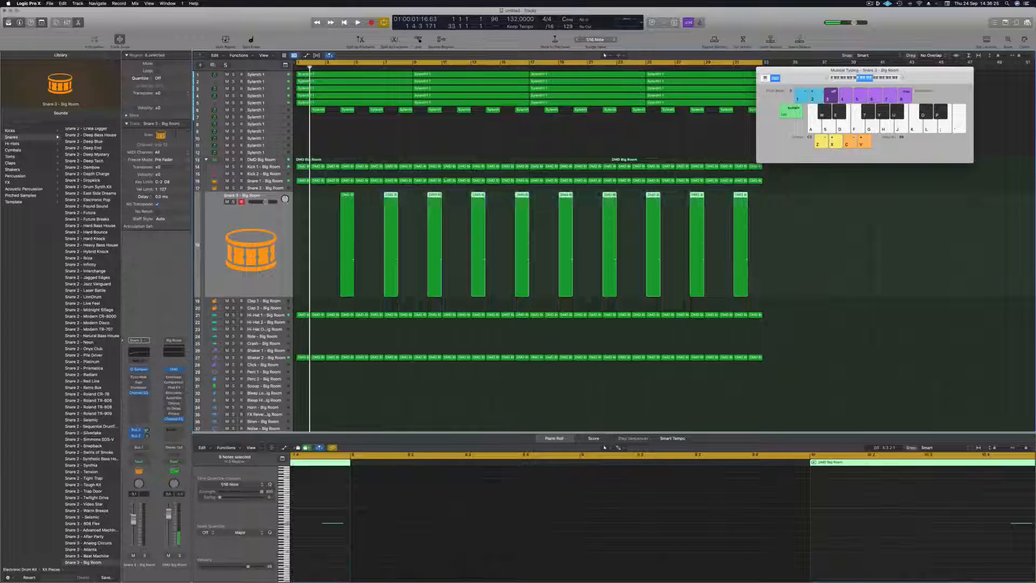
{"action": "key", "text": "Delete"}
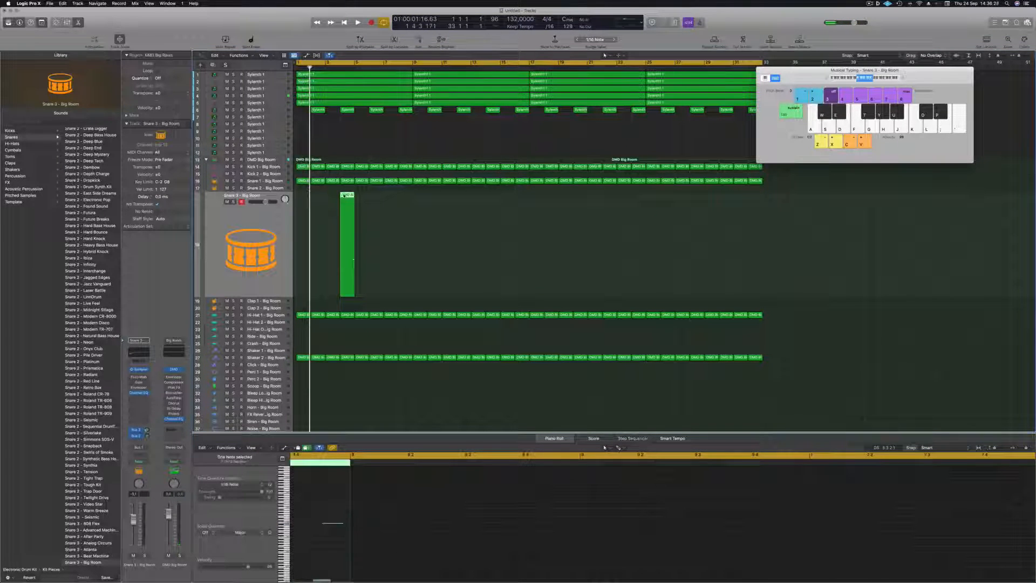
Copy the bar 4 Snare 3 region to every fourth bar through bar 32 during playback
{"action": "key", "text": "space"}
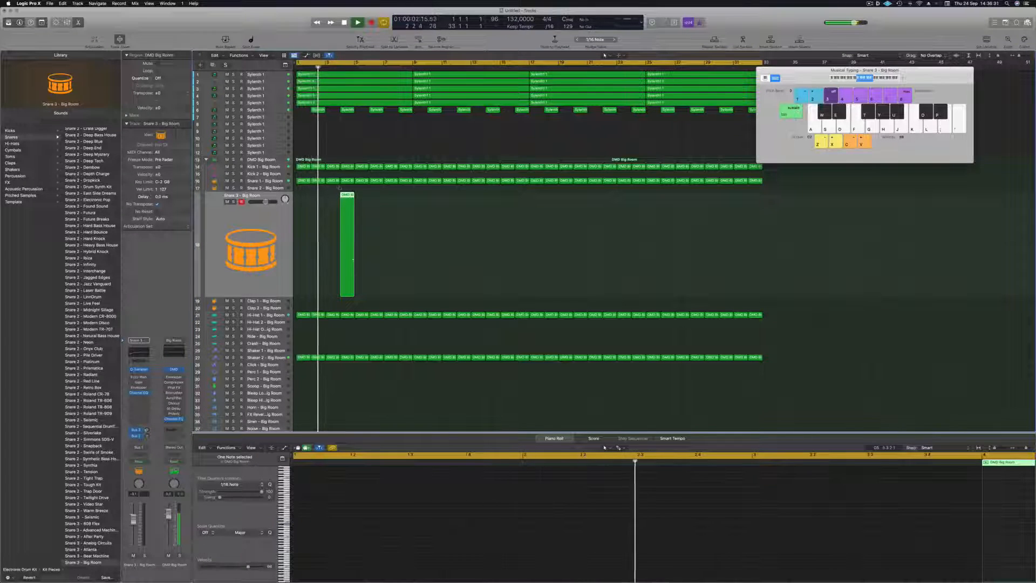
{"action": "left_click_drag", "start_coordinate": [348, 196], "coordinate": [700, 206], "text": "alt"}
{"action": "left_click", "coordinate": [346, 196], "text": "shift"}
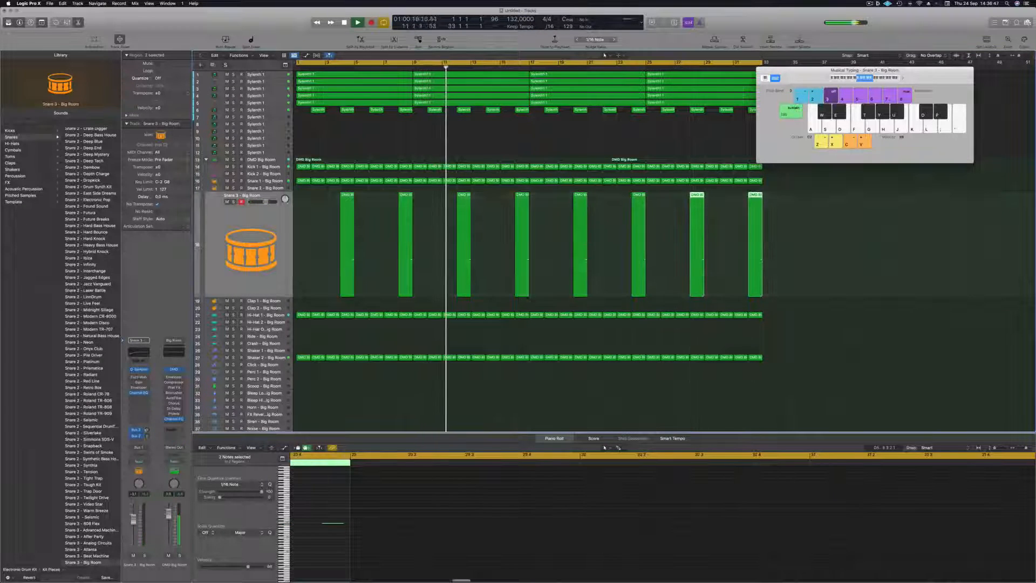
Shift the notes in all eight Snare 3 regions an eighth earlier to beat 4 and replay from the start
{"action": "left_click", "coordinate": [331, 227]}
{"action": "key", "text": "Return"}
{"action": "left_click_drag", "start_coordinate": [329, 249], "coordinate": [942, 281]}
{"action": "left_click", "coordinate": [328, 508]}
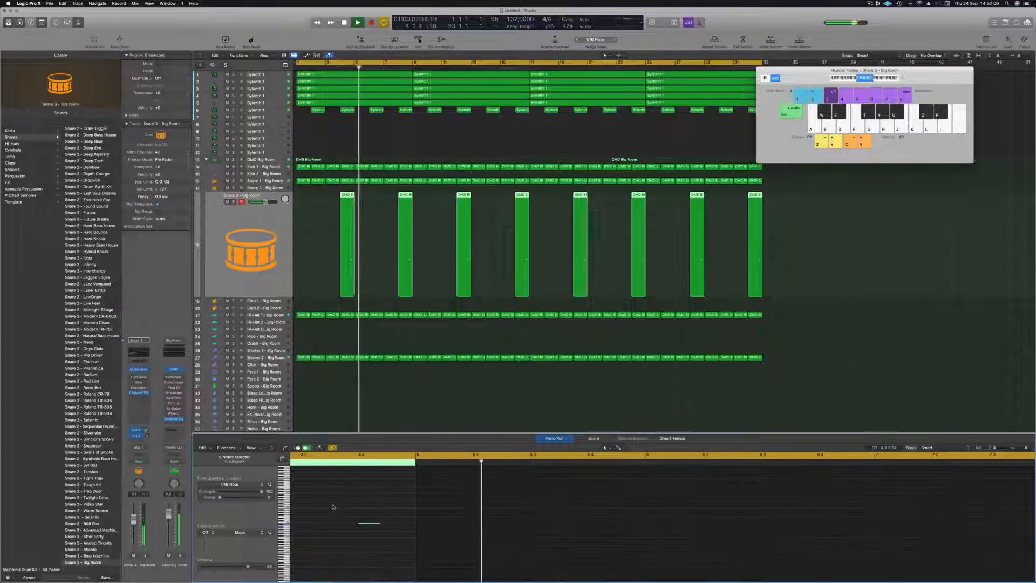
{"action": "key", "text": "Return"}
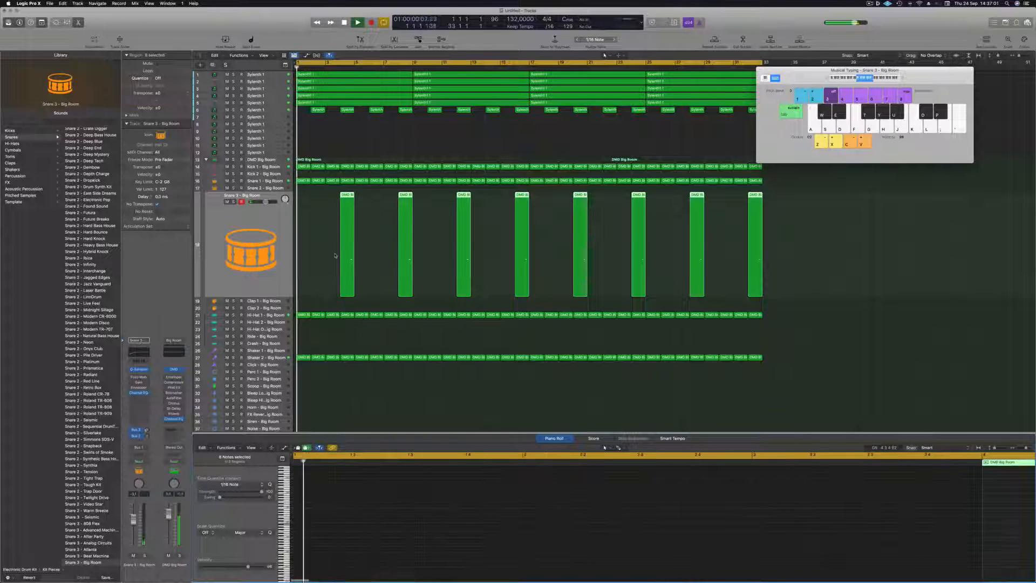
{"action": "left_click", "coordinate": [324, 246]}
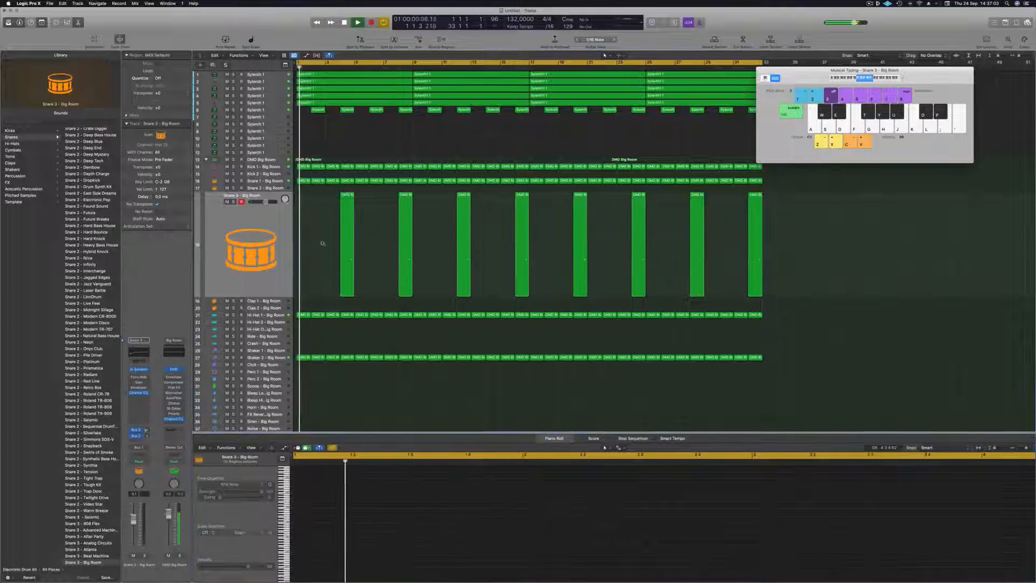
Copy the bar 1 Shaker 2 region to the Crash track and delete every note in it except the first
{"action": "scroll", "coordinate": [323, 244], "scroll_direction": "left", "scroll_amount": 5}
{"action": "scroll", "coordinate": [324, 246], "scroll_direction": "down", "scroll_amount": 3}
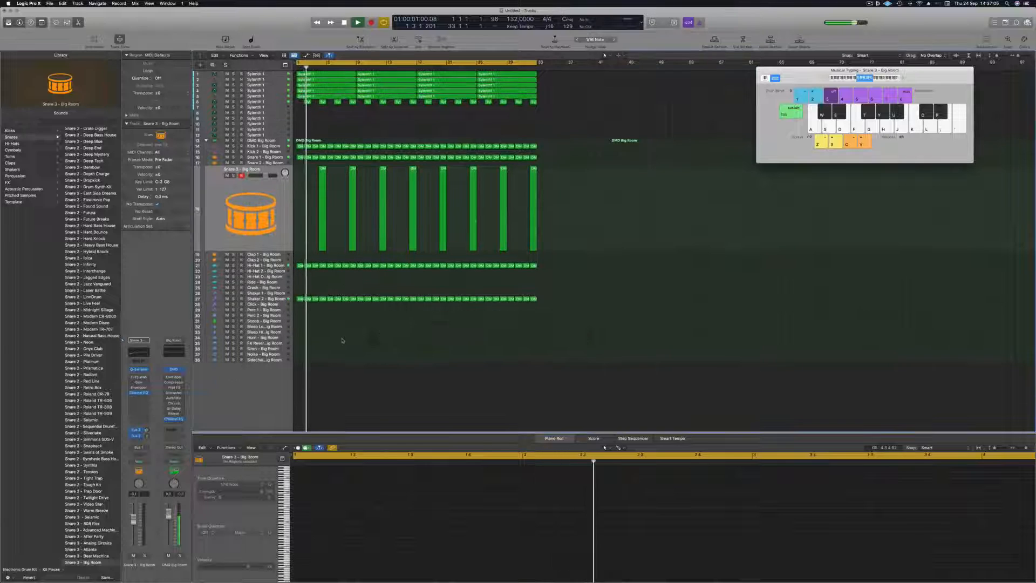
{"action": "scroll", "coordinate": [343, 294], "scroll_direction": "right", "scroll_amount": 4}
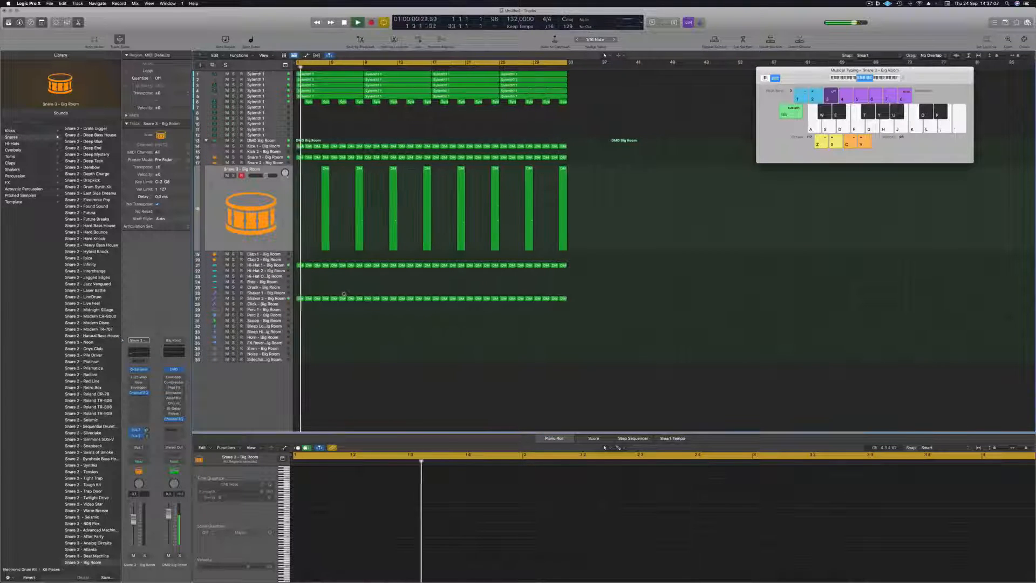
{"action": "key", "text": "space"}
{"action": "left_click", "coordinate": [298, 299]}
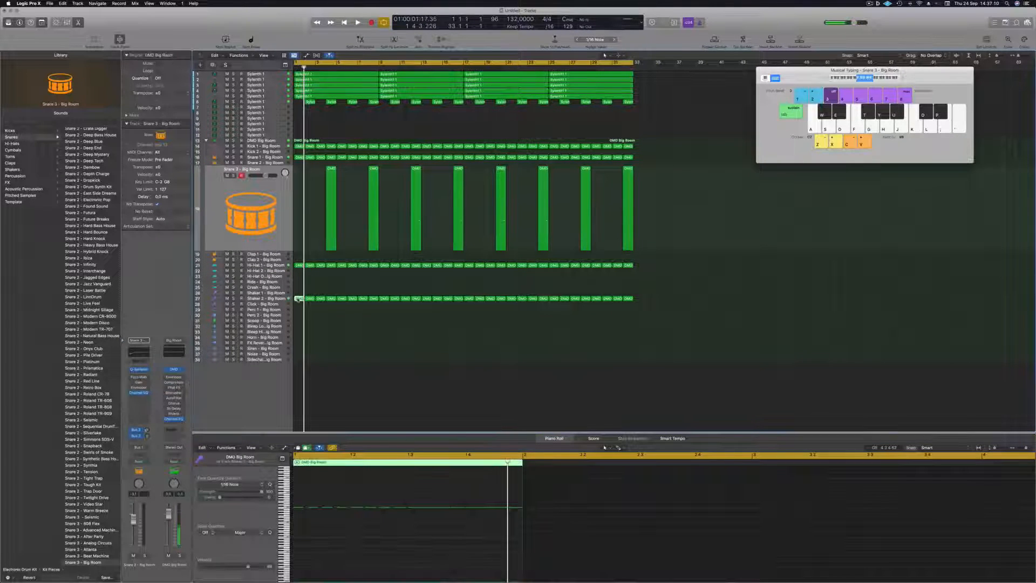
{"action": "left_click_drag", "start_coordinate": [298, 298], "coordinate": [300, 288]}
{"action": "left_click_drag", "start_coordinate": [312, 501], "coordinate": [530, 526]}
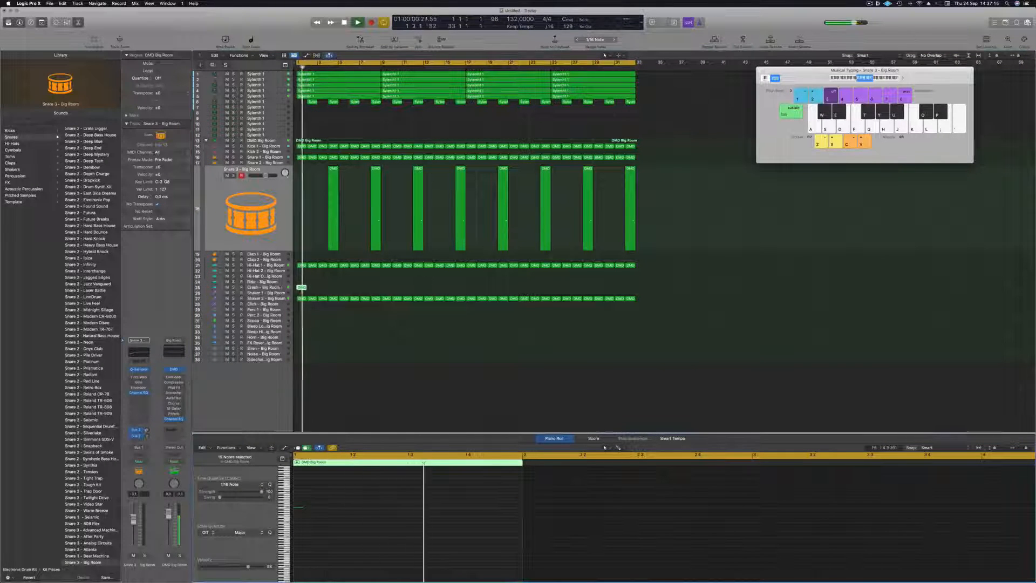
Copy the bar 1 Crash region to bars 9, 17 and 25, and play the arrangement from the start
{"action": "left_click", "coordinate": [280, 288]}
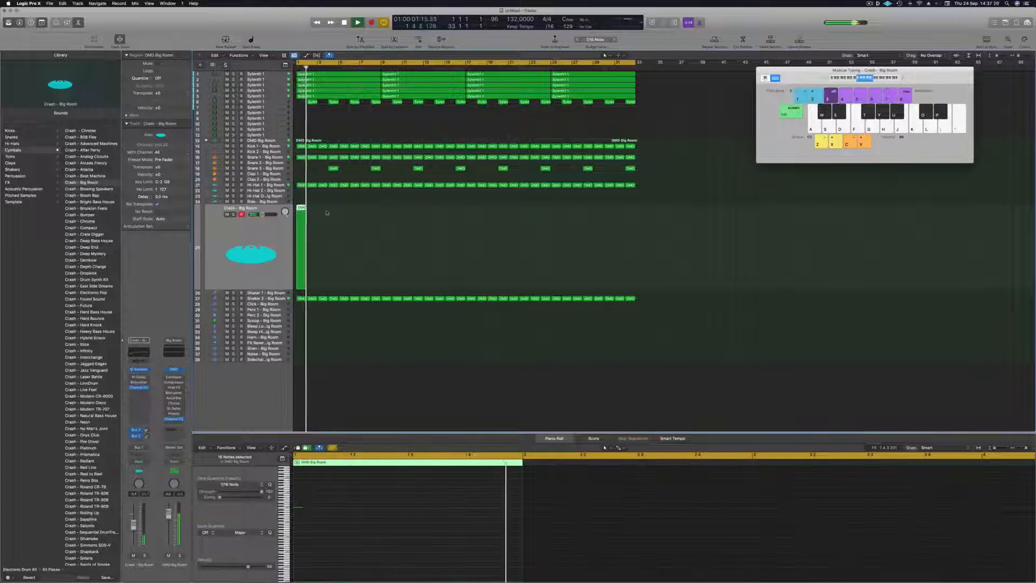
{"action": "left_click_drag", "start_coordinate": [301, 209], "coordinate": [386, 215]}
{"action": "left_click", "coordinate": [300, 211], "text": "shift"}
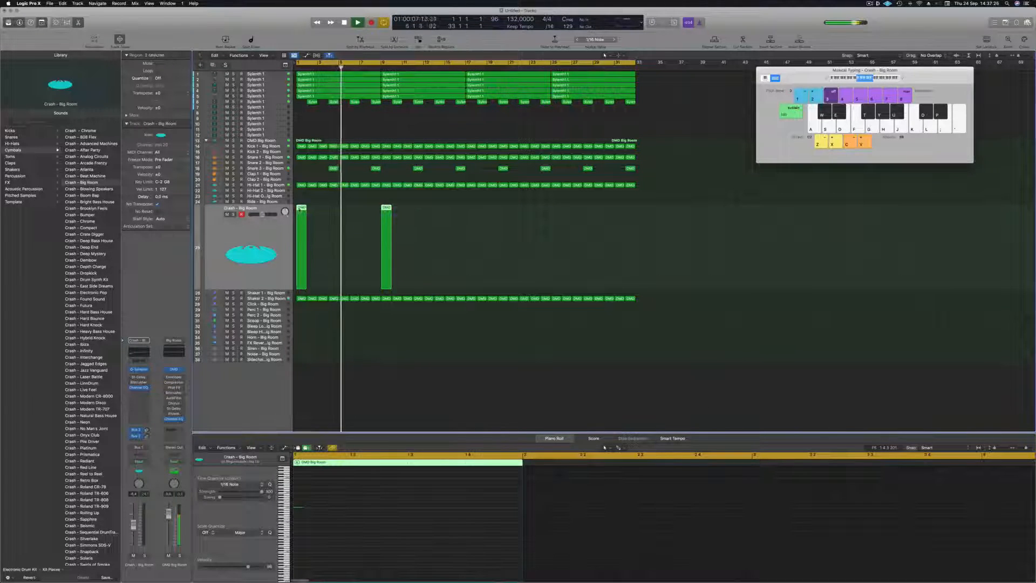
{"action": "left_click_drag", "start_coordinate": [304, 215], "coordinate": [470, 226]}
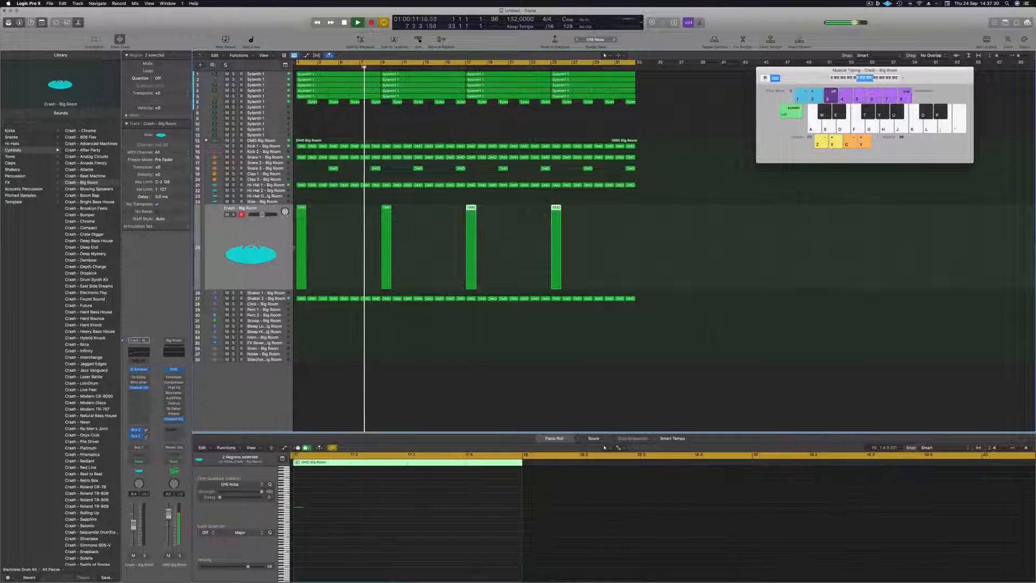
{"action": "scroll", "coordinate": [356, 279], "scroll_direction": "down", "scroll_amount": 1}
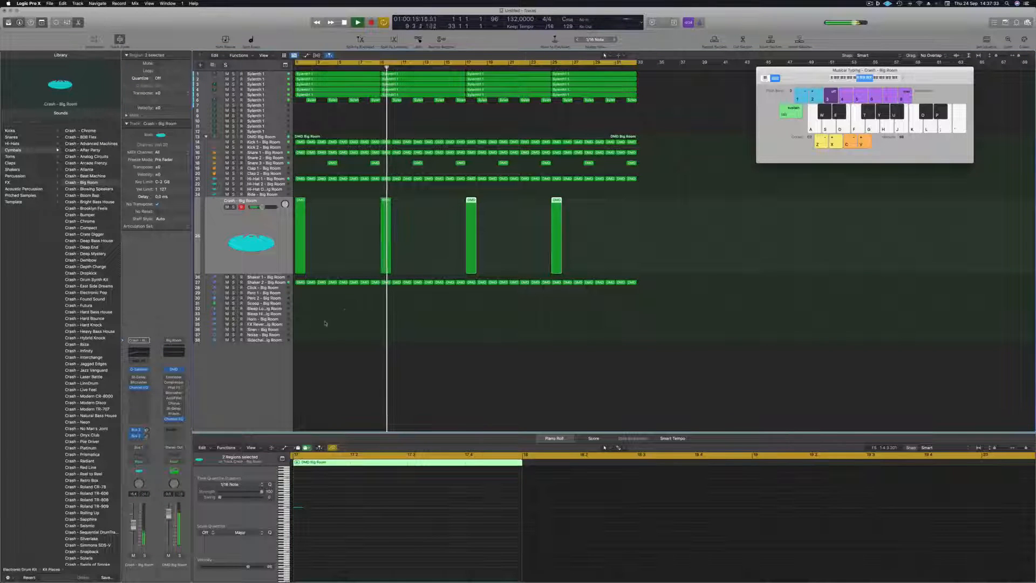
{"action": "key", "text": "Return"}
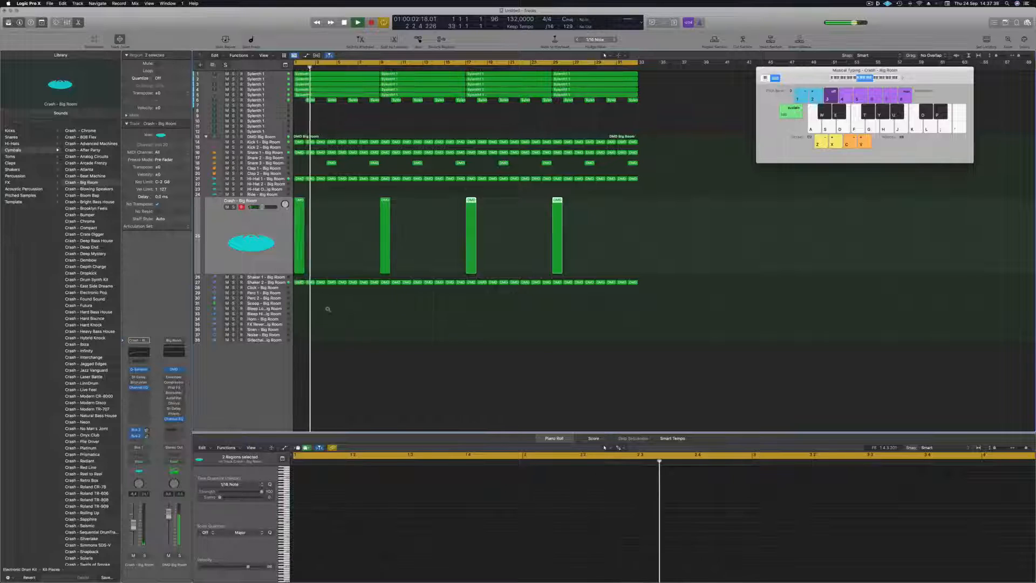
Copy the bar 1 Kick 1 region to the Perc 1 track and bring up its four notes in the piano roll
{"action": "scroll", "coordinate": [328, 310], "scroll_direction": "right", "scroll_amount": 3}
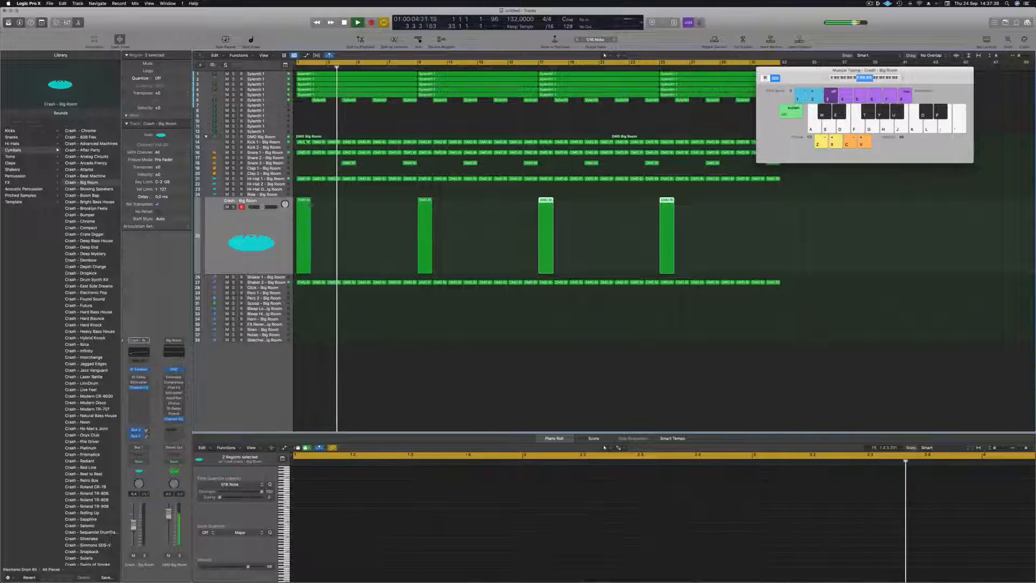
{"action": "left_click", "coordinate": [302, 143]}
{"action": "left_click_drag", "start_coordinate": [302, 142], "coordinate": [305, 294]}
{"action": "left_click", "coordinate": [337, 295]}
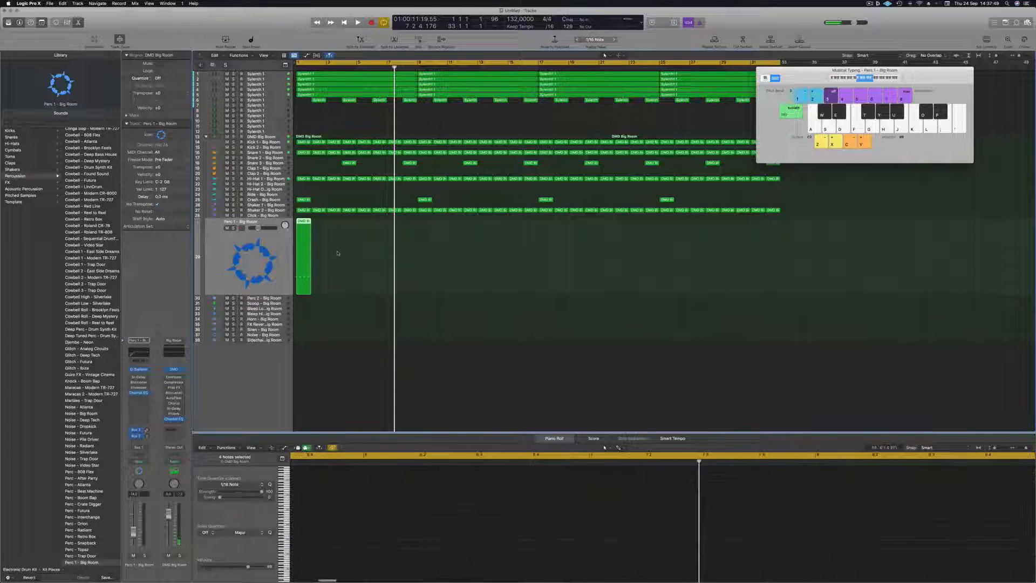
{"action": "left_click", "coordinate": [305, 222]}
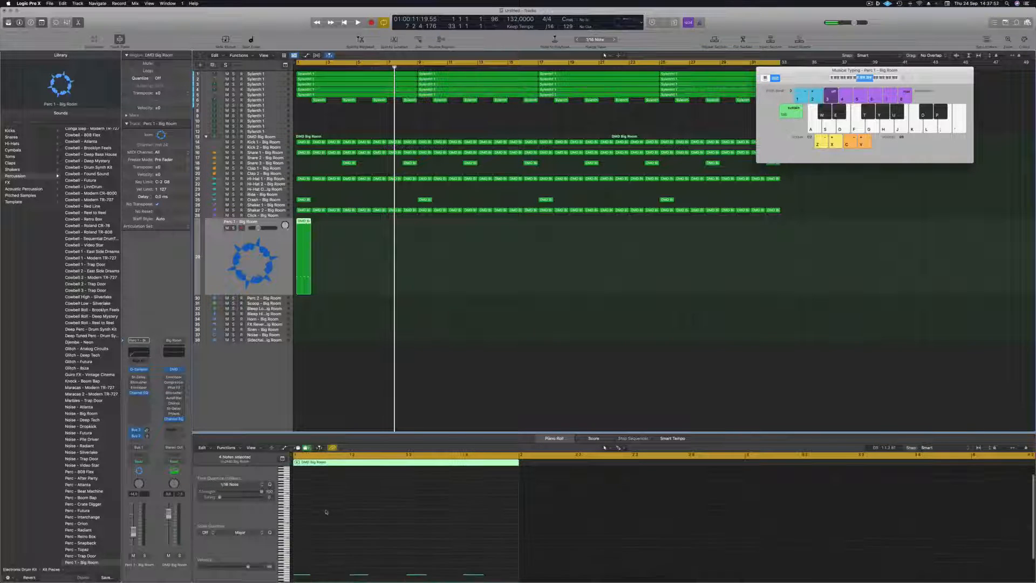
{"action": "left_click", "coordinate": [317, 566]}
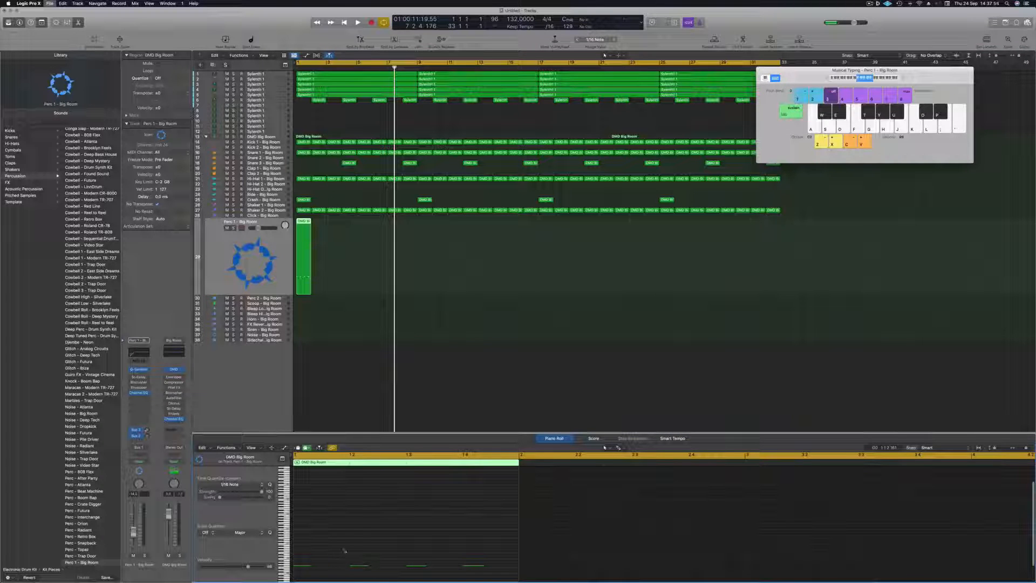
Save the project in the Logic folder under its episode name
{"action": "key", "text": "super+s"}
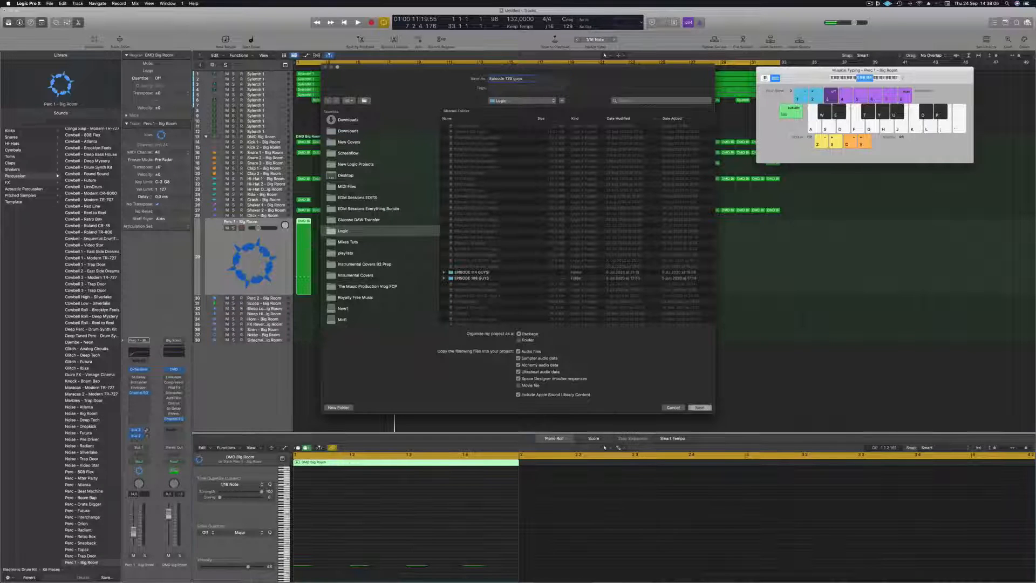
{"action": "key", "text": "Return"}
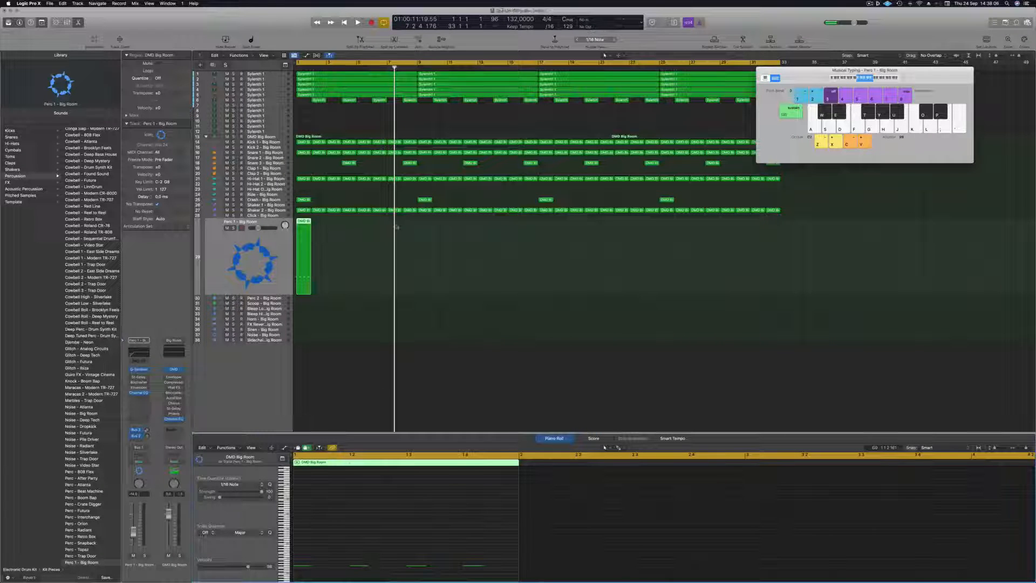
Shift the Perc 1 notes an eighth later onto the offbeats and repeat the region through bar 32
{"action": "key", "text": "space"}
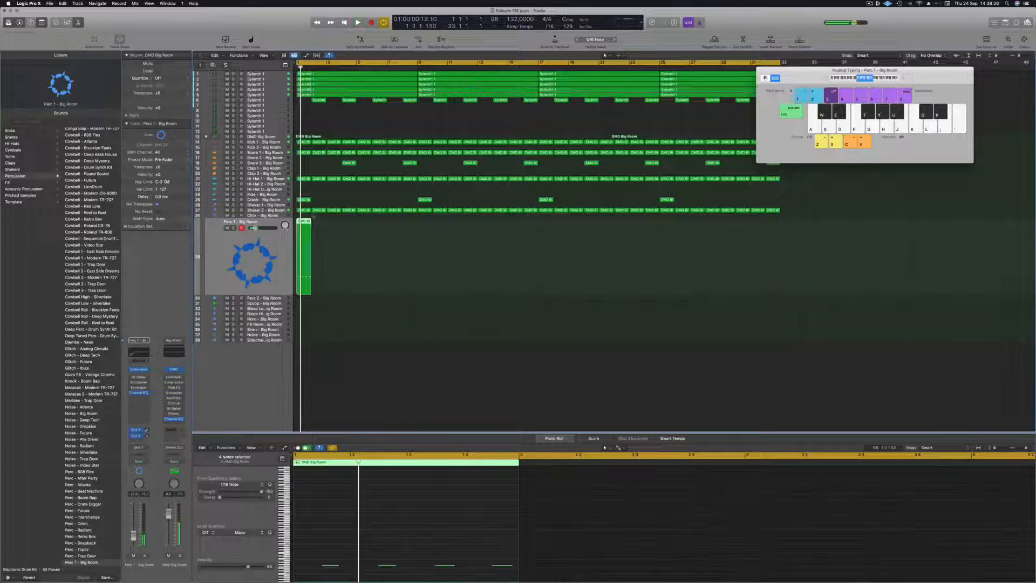
{"action": "left_click_drag", "start_coordinate": [303, 221], "coordinate": [364, 231]}
{"action": "key", "text": "space"}
{"action": "left_click_drag", "start_coordinate": [490, 243], "coordinate": [424, 238]}
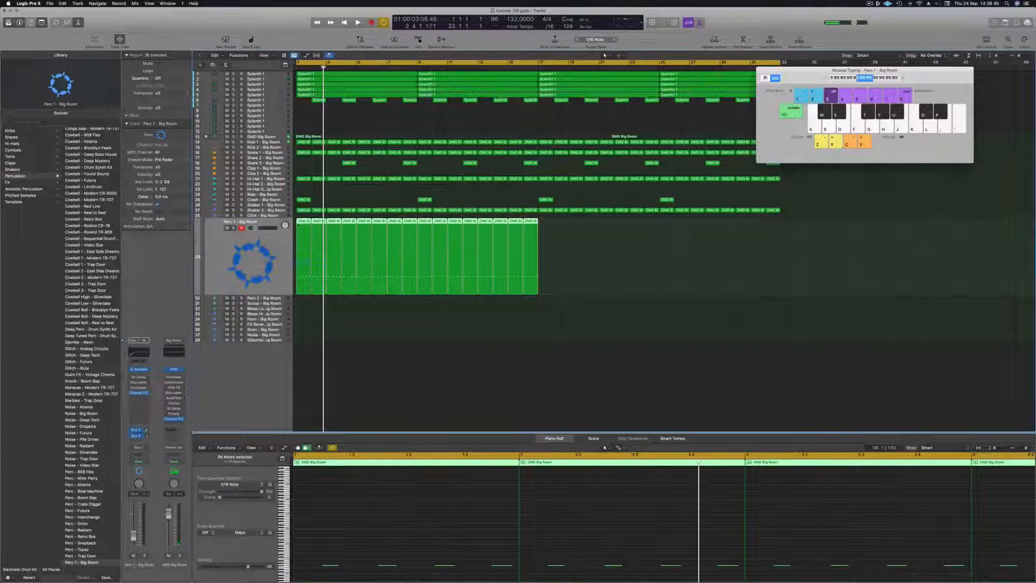
{"action": "left_click_drag", "start_coordinate": [303, 237], "coordinate": [545, 245]}
{"action": "key", "text": "space"}
Open the Stereo Delay on the Perc 1 channel and audition its presets back to Dual 1/8 Note during playback
{"action": "left_click", "coordinate": [218, 257]}
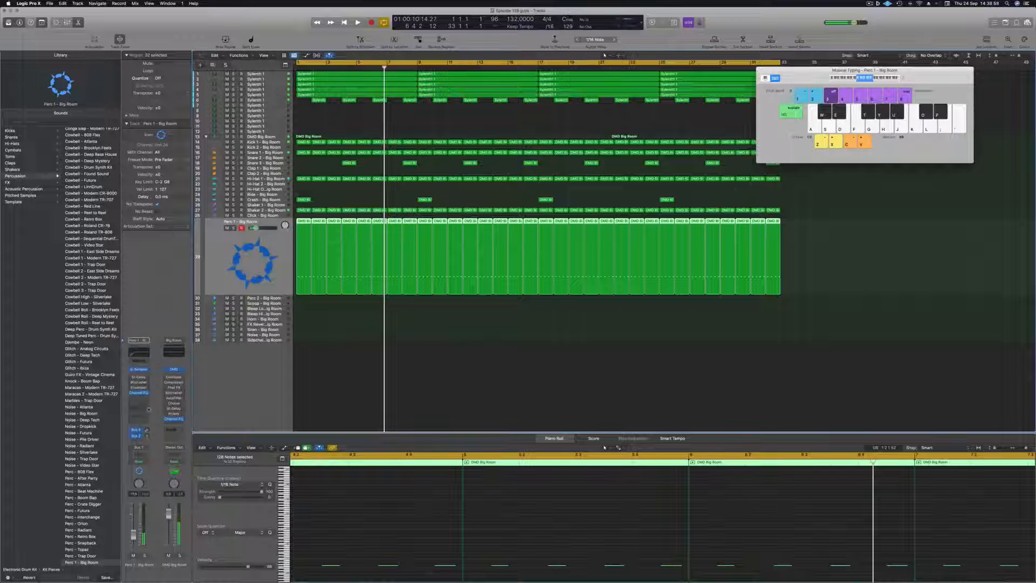
{"action": "left_click", "coordinate": [133, 378]}
{"action": "key", "text": "space"}
{"action": "left_click", "coordinate": [345, 106]}
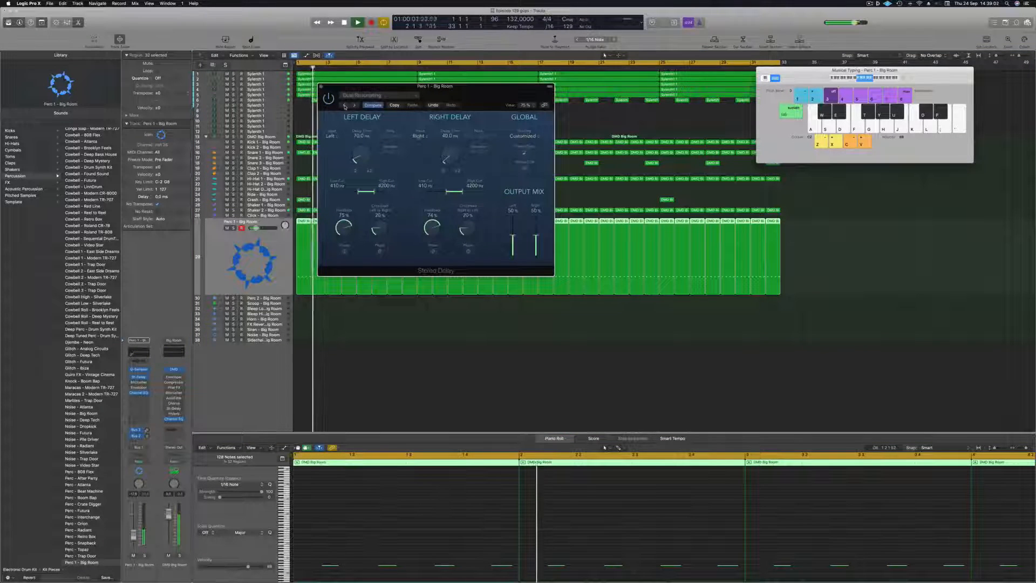
{"action": "left_click", "coordinate": [345, 106]}
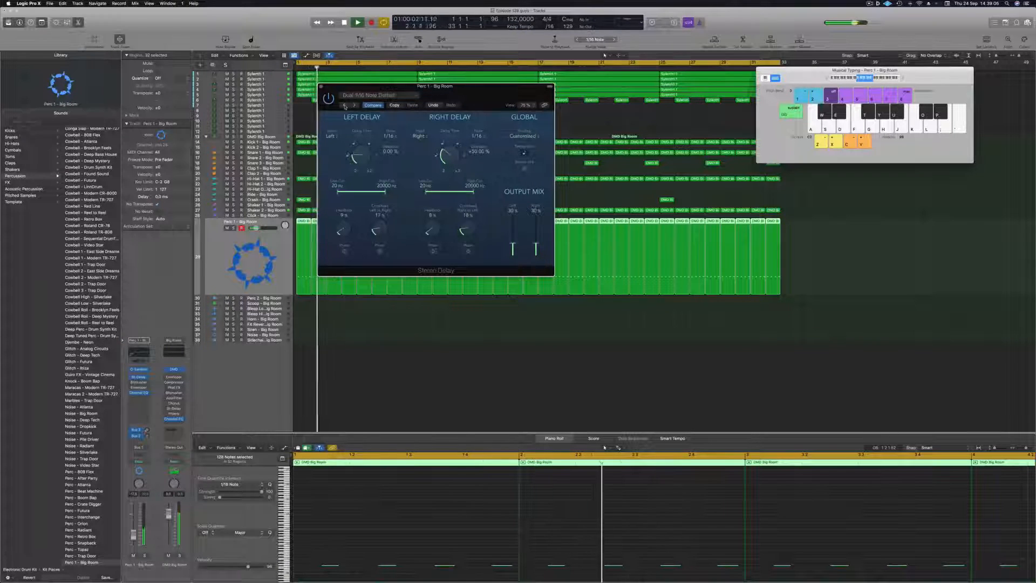
{"action": "key", "text": "Return"}
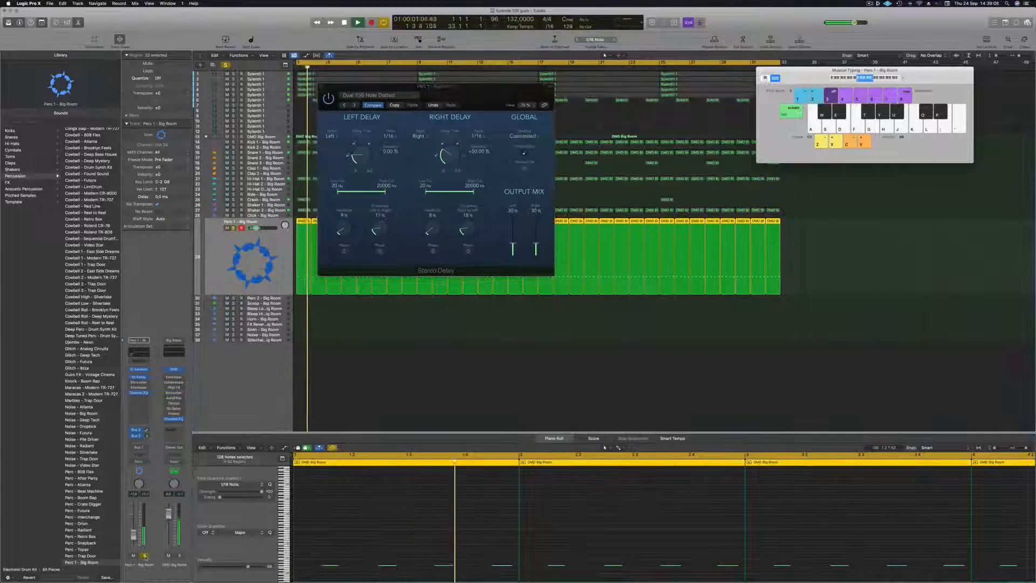
{"action": "left_click", "coordinate": [345, 106]}
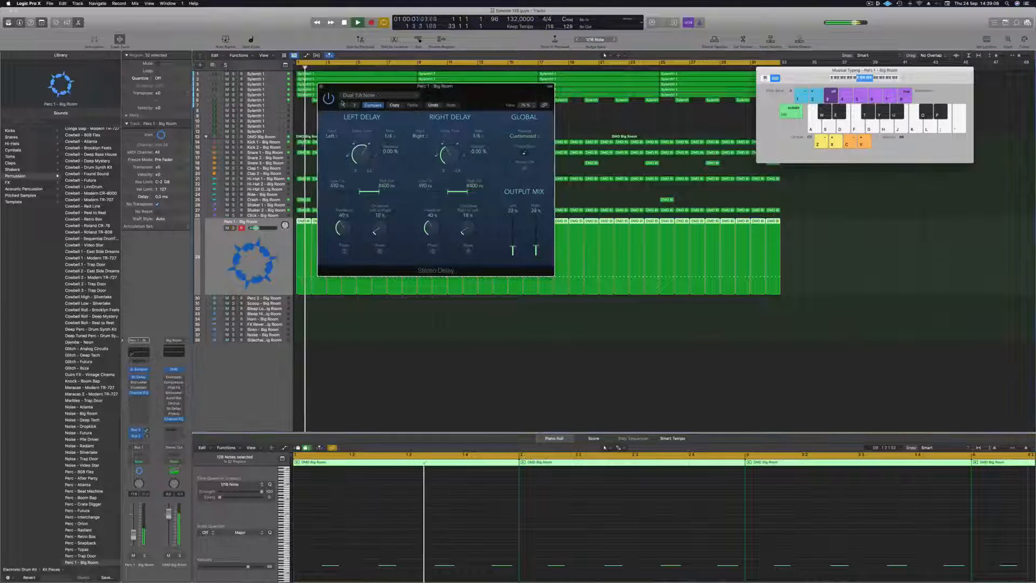
Load the Stereo Delay preset Dual 1/8 Note Dotted and compare Perc 1 soloed and within the full mix
{"action": "left_click", "coordinate": [145, 556]}
{"action": "left_click", "coordinate": [145, 556]}
{"action": "key", "text": "space"}
{"action": "left_click", "coordinate": [346, 106]}
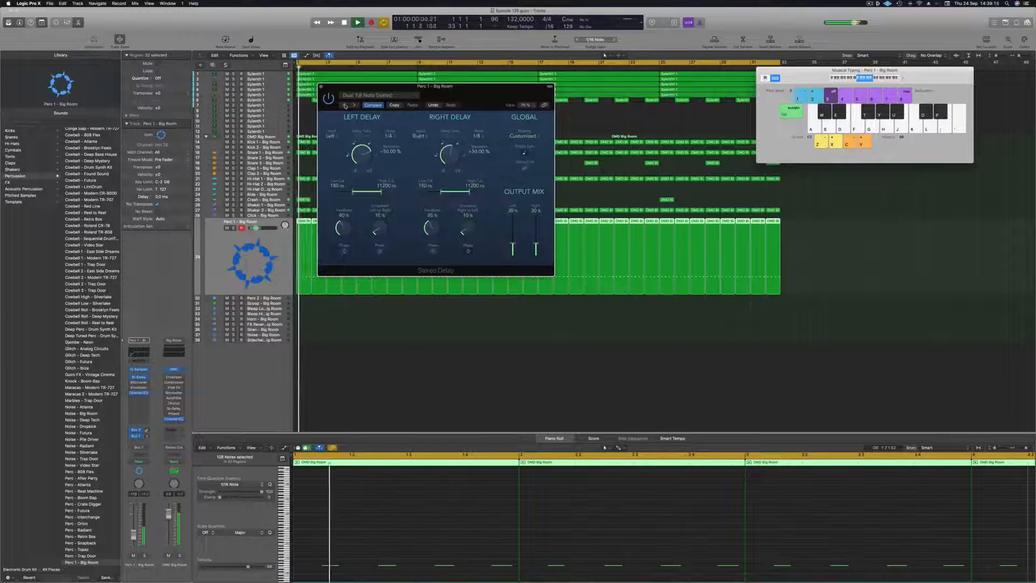
{"action": "left_click", "coordinate": [145, 556]}
{"action": "left_click", "coordinate": [145, 557]}
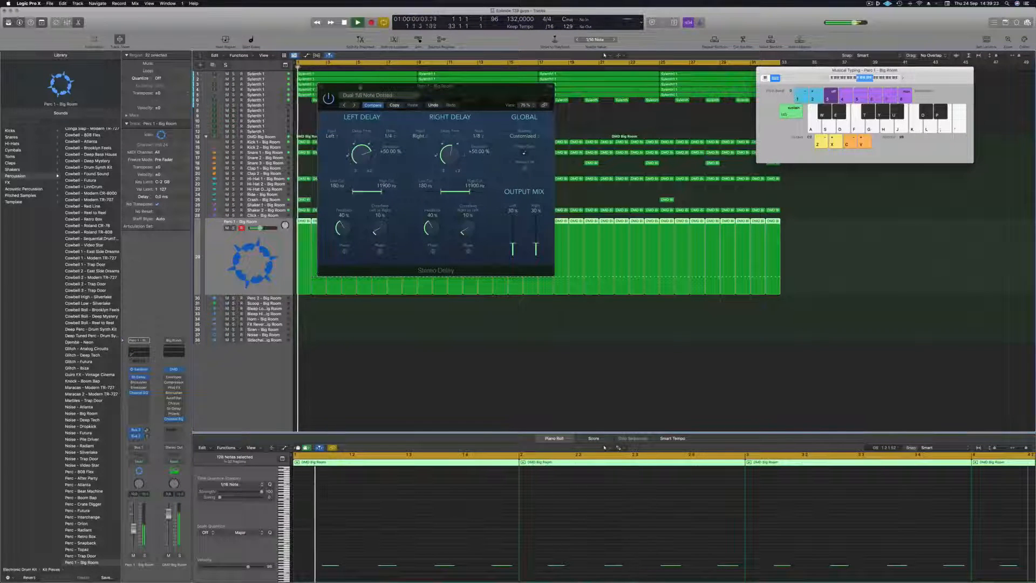
Load the Stereo Delay preset Dual 1/2 Note Feedback on Perc 1 and slightly lower the channel's volume
{"action": "left_click", "coordinate": [343, 106]}
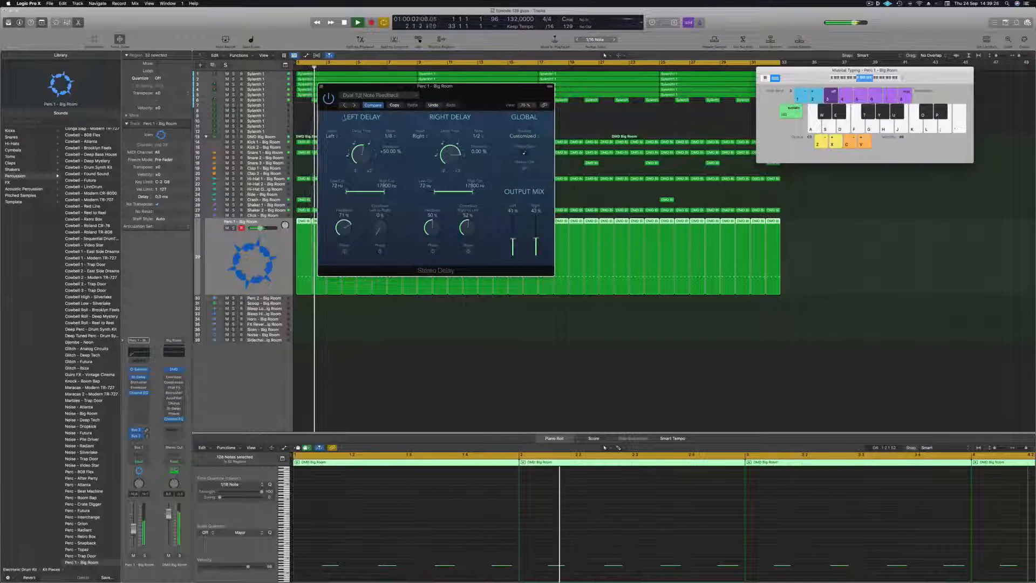
{"action": "left_click_drag", "start_coordinate": [456, 96], "coordinate": [474, 88]}
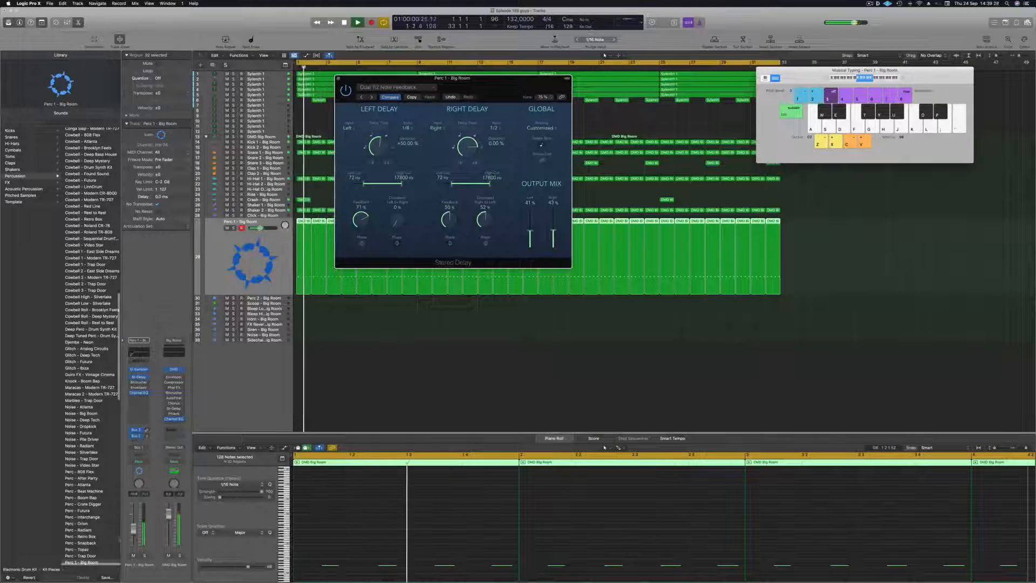
{"action": "left_click_drag", "start_coordinate": [134, 529], "coordinate": [133, 533]}
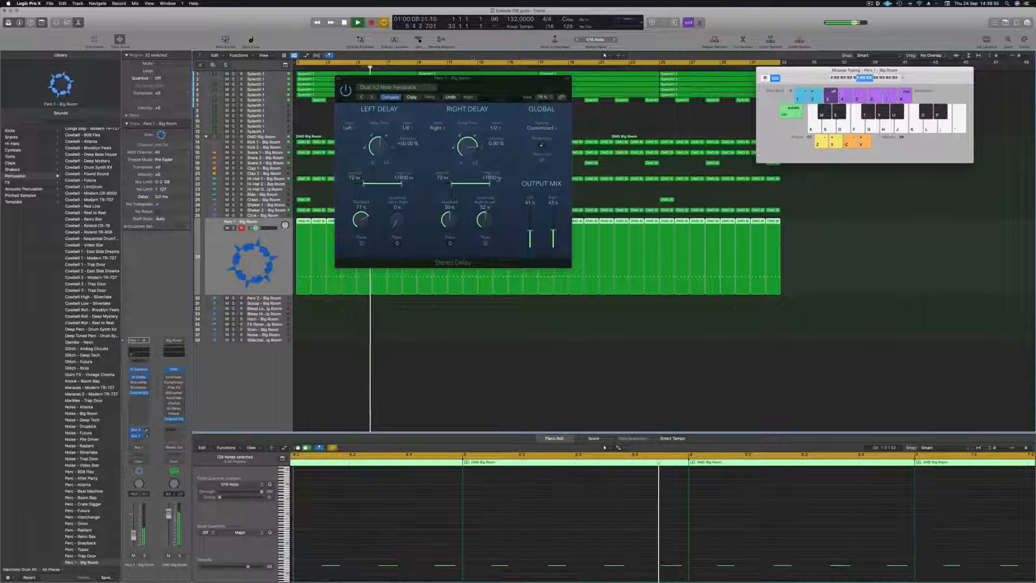
Raise the high cut of both delay sides to 20000 Hz, close Stereo Delay and replay the mix from the start
{"action": "left_click_drag", "start_coordinate": [490, 183], "coordinate": [502, 183]}
{"action": "left_click_drag", "start_coordinate": [402, 184], "coordinate": [414, 185]}
{"action": "key", "text": "Return"}
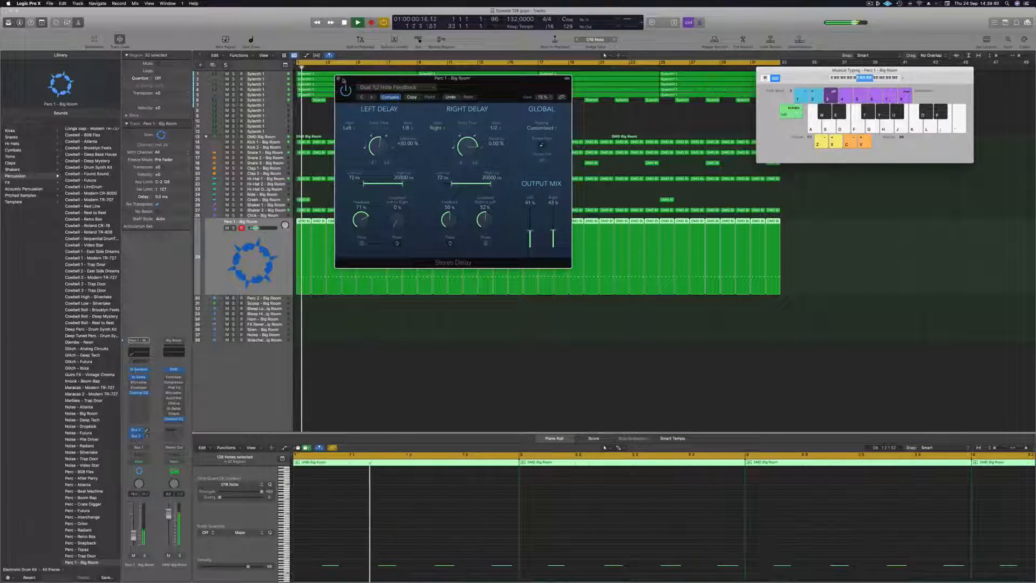
{"action": "left_click", "coordinate": [338, 79]}
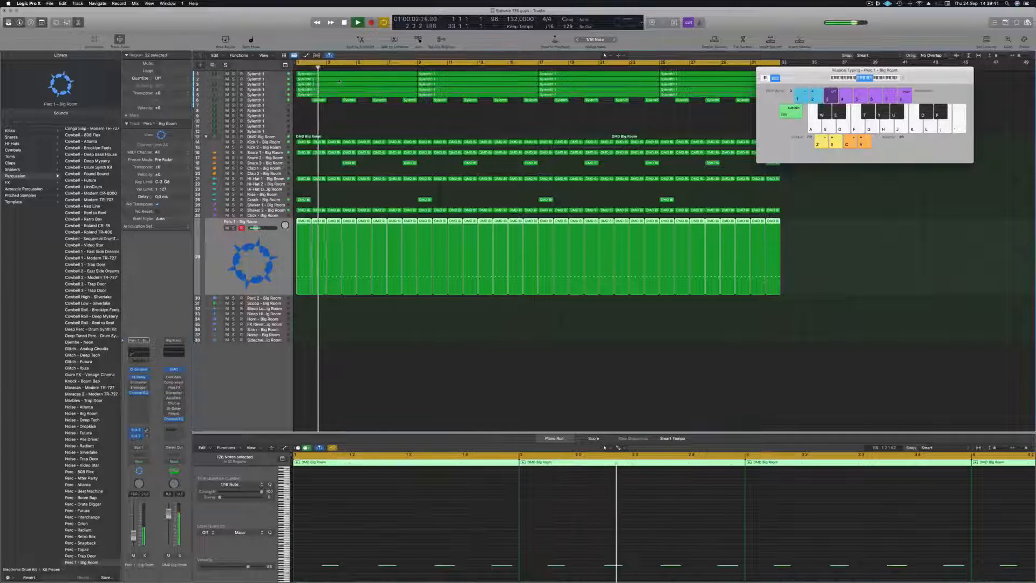
{"action": "key", "text": "Return"}
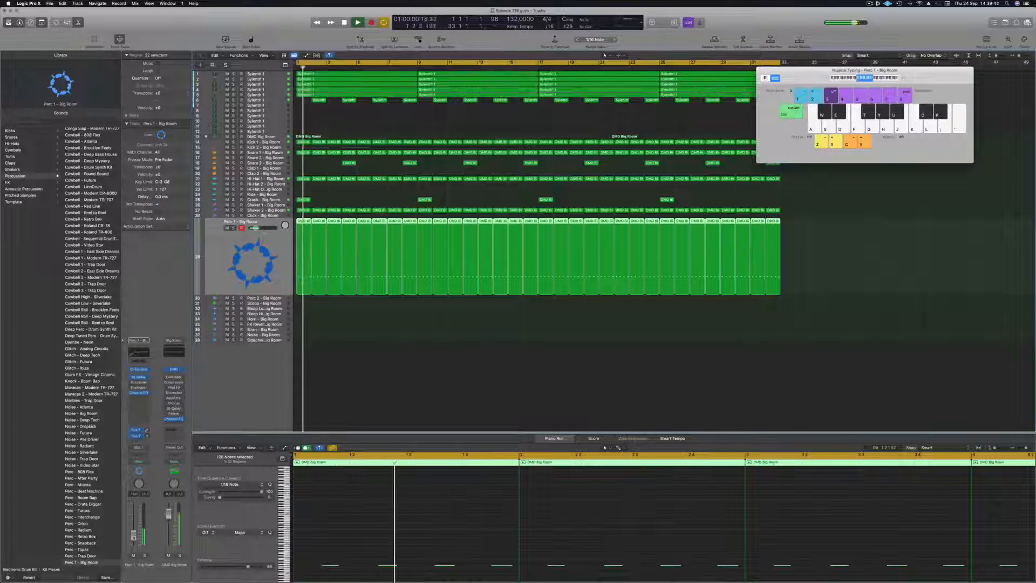
{"action": "left_click", "coordinate": [349, 415]}
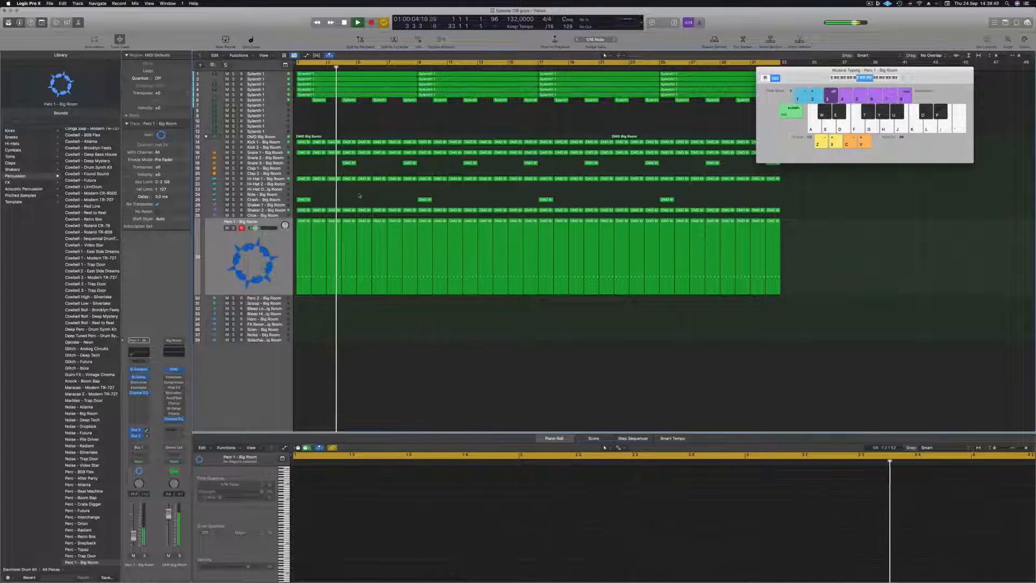
{"action": "key", "text": "Return"}
Insert a stereo Compressor on the Shaker 2 channel and set its side chain to Kick 1 - Big Room
{"action": "left_click", "coordinate": [270, 209]}
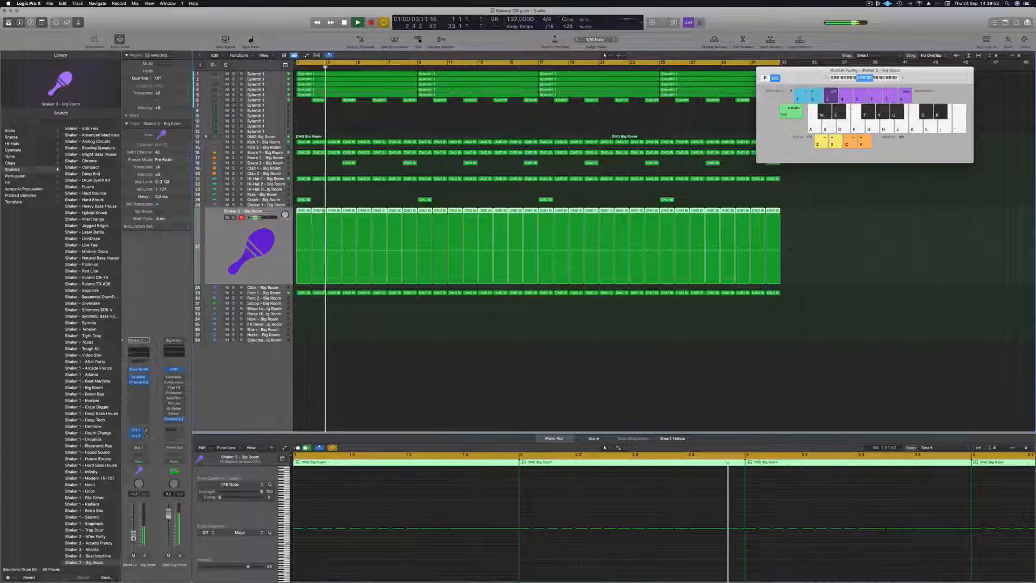
{"action": "key", "text": "Return"}
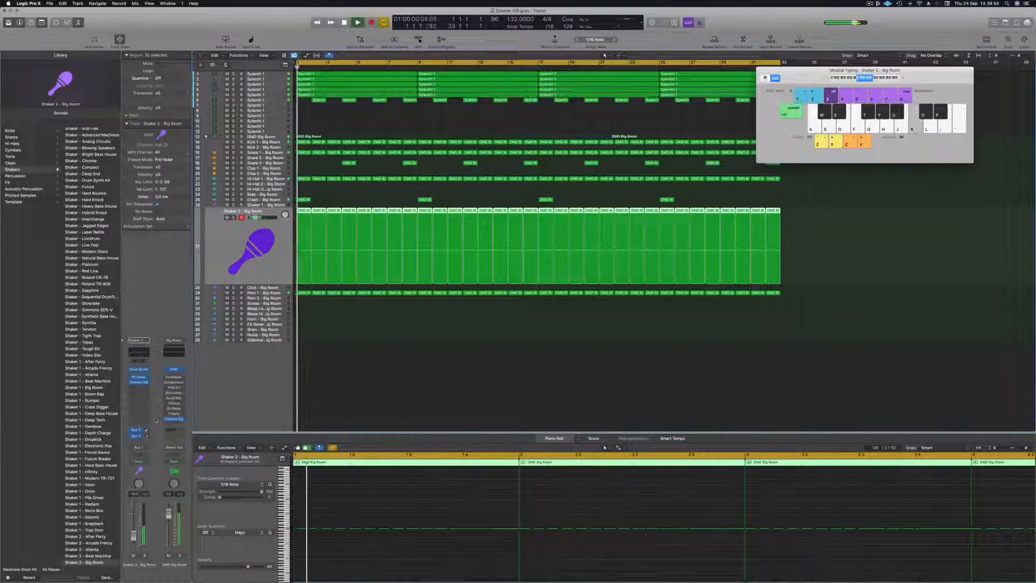
{"action": "left_click", "coordinate": [141, 387]}
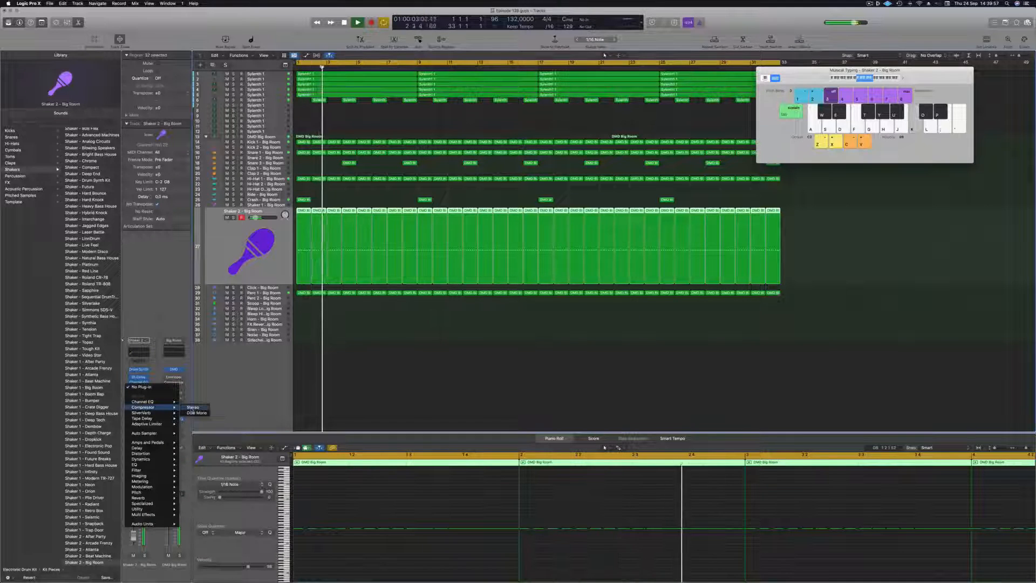
{"action": "left_click", "coordinate": [193, 407]}
{"action": "left_click", "coordinate": [608, 96]}
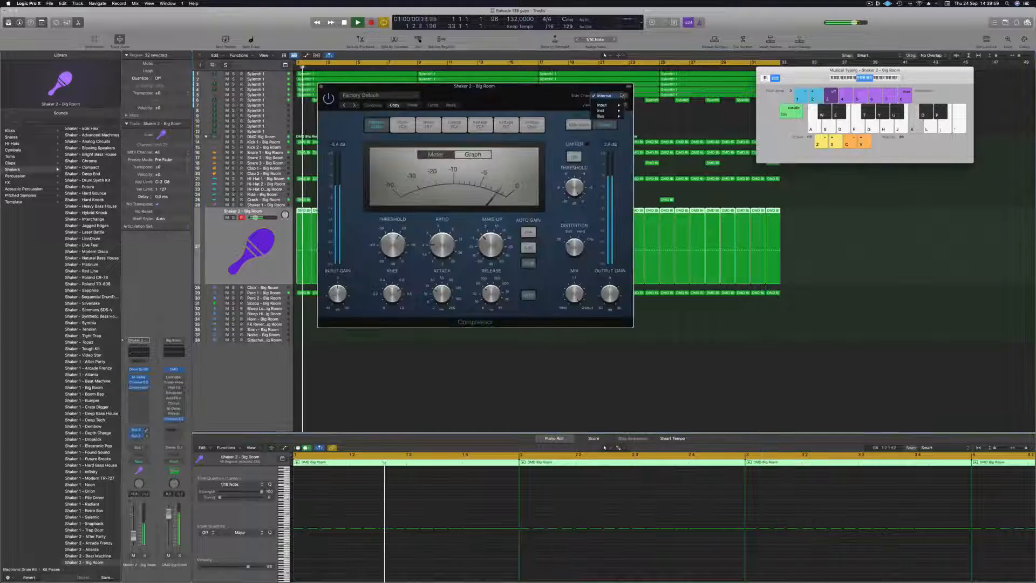
{"action": "mouse_move", "coordinate": [606, 111]}
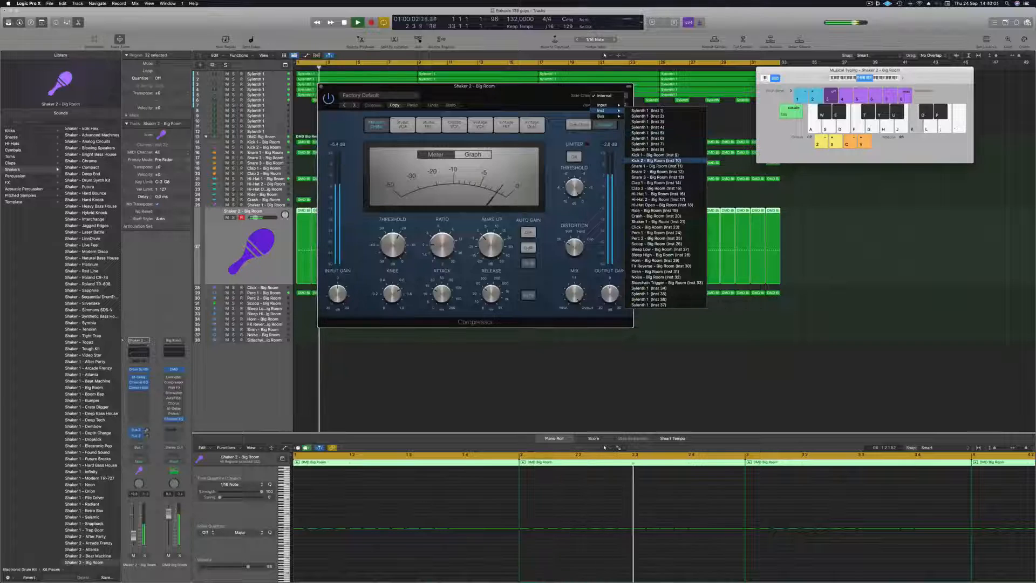
{"action": "left_click", "coordinate": [656, 155]}
Listen to the side-chained Shaker 2 in the mix from the start, closing the Compressor window during playback
{"action": "key", "text": "Return"}
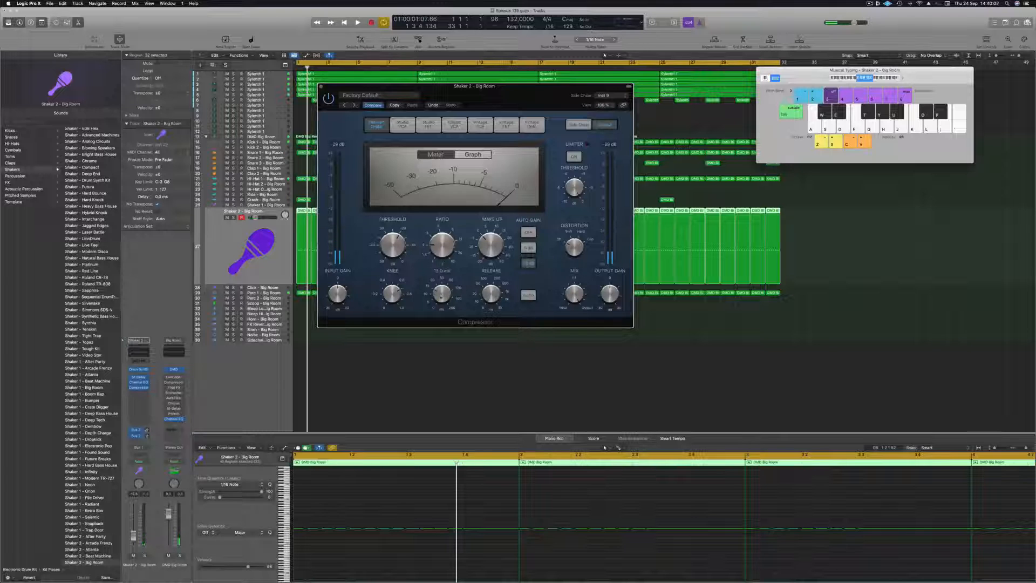
{"action": "key", "text": "space"}
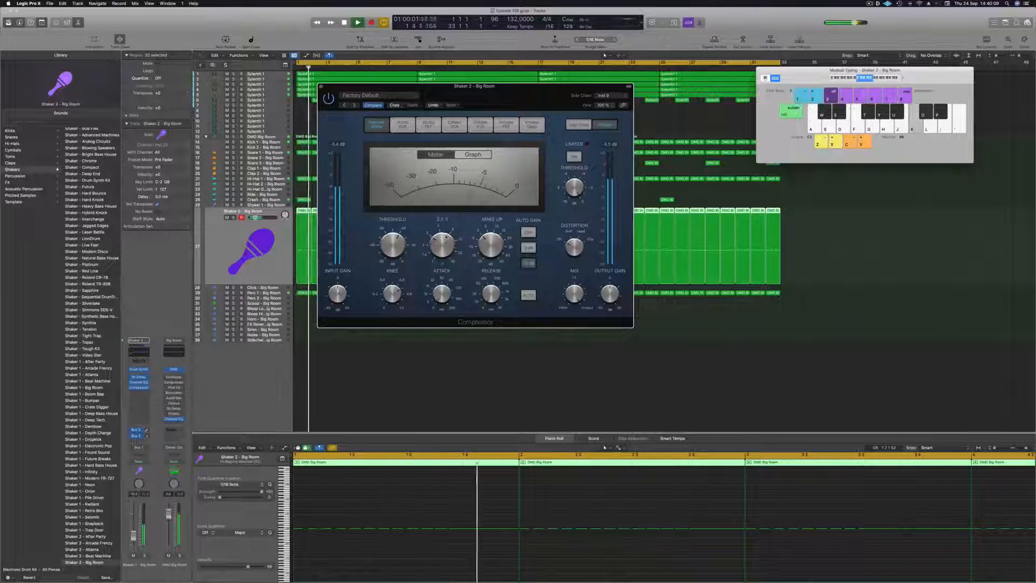
{"action": "key", "text": "Return"}
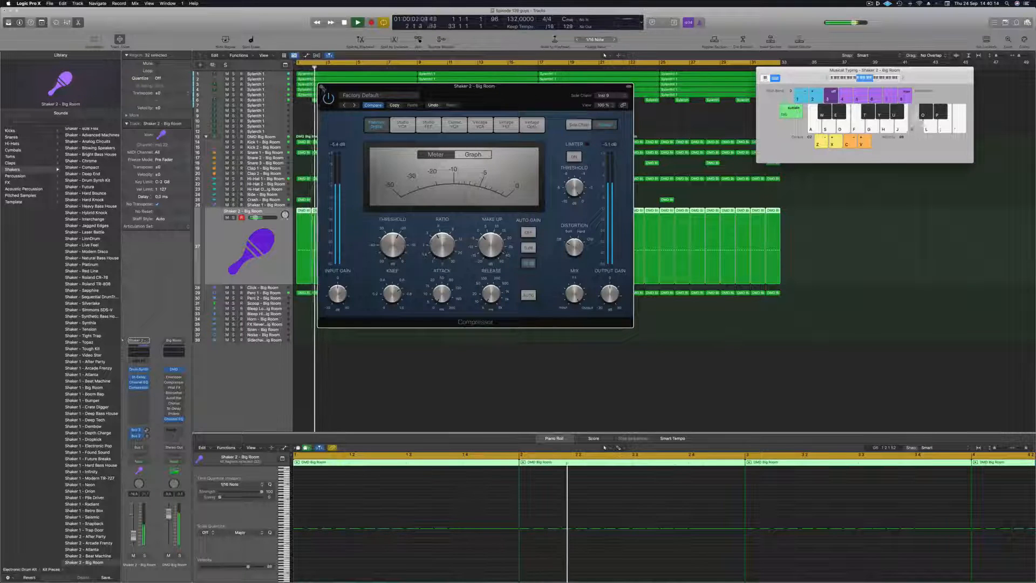
{"action": "left_click", "coordinate": [321, 86]}
{"action": "key", "text": "Return"}
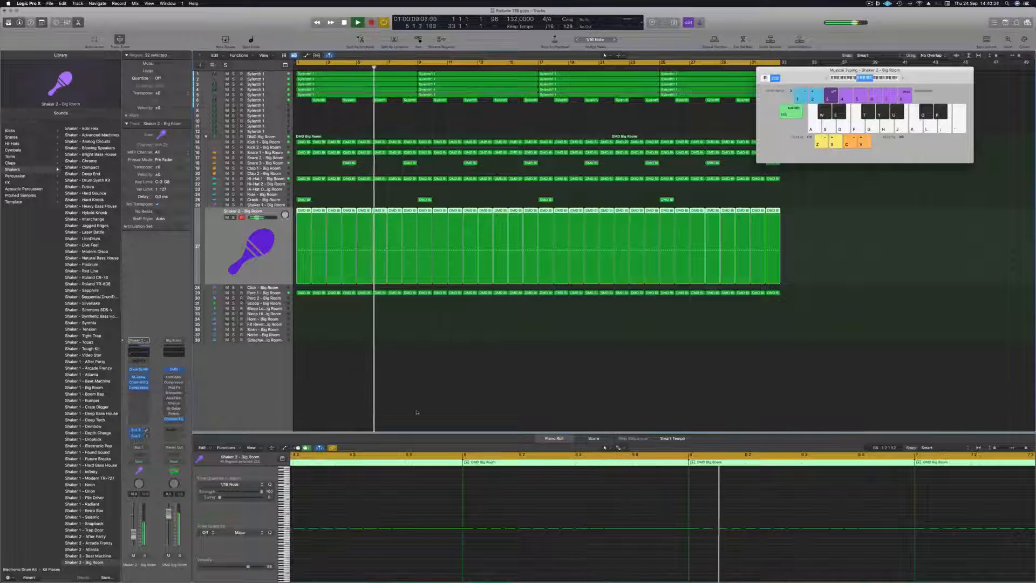
{"action": "left_click", "coordinate": [484, 402]}
{"action": "scroll", "coordinate": [458, 396], "scroll_direction": "down", "scroll_amount": 1}
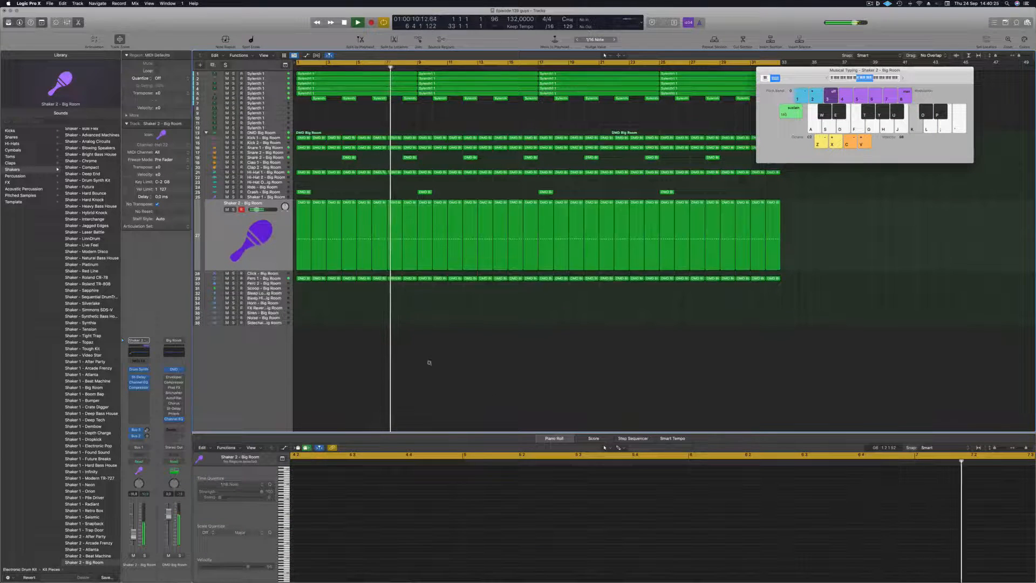
{"action": "scroll", "coordinate": [313, 334], "scroll_direction": "down", "scroll_amount": 1}
{"action": "key", "text": "space"}
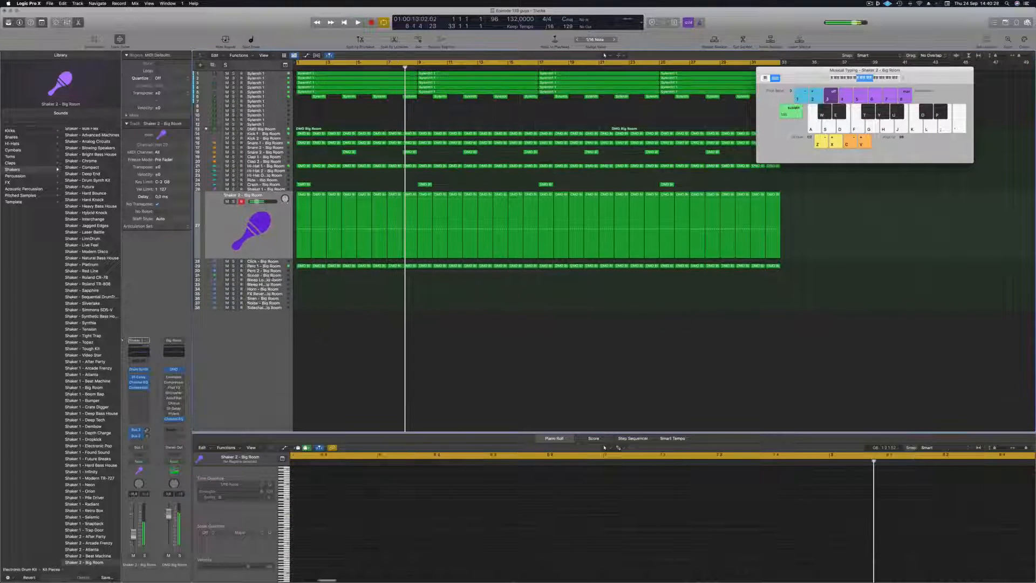
Copy the first Perc 1 region onto the Scoop track, delete all its notes except the last offbeat, and audition it
{"action": "left_click", "coordinate": [273, 276]}
{"action": "left_click_drag", "start_coordinate": [302, 205], "coordinate": [301, 240]}
{"action": "left_click_drag", "start_coordinate": [314, 552], "coordinate": [471, 571]}
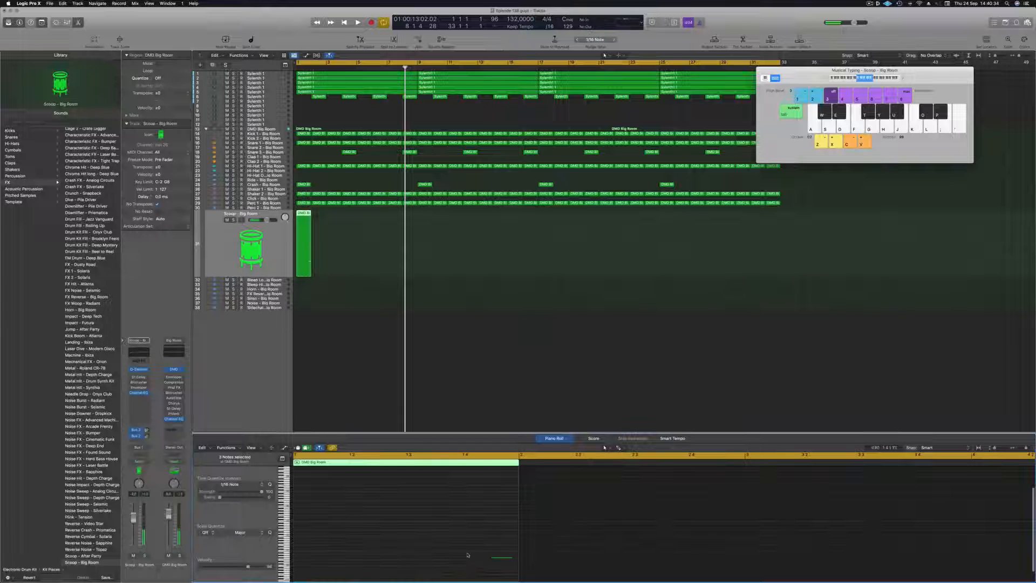
{"action": "key", "text": "space"}
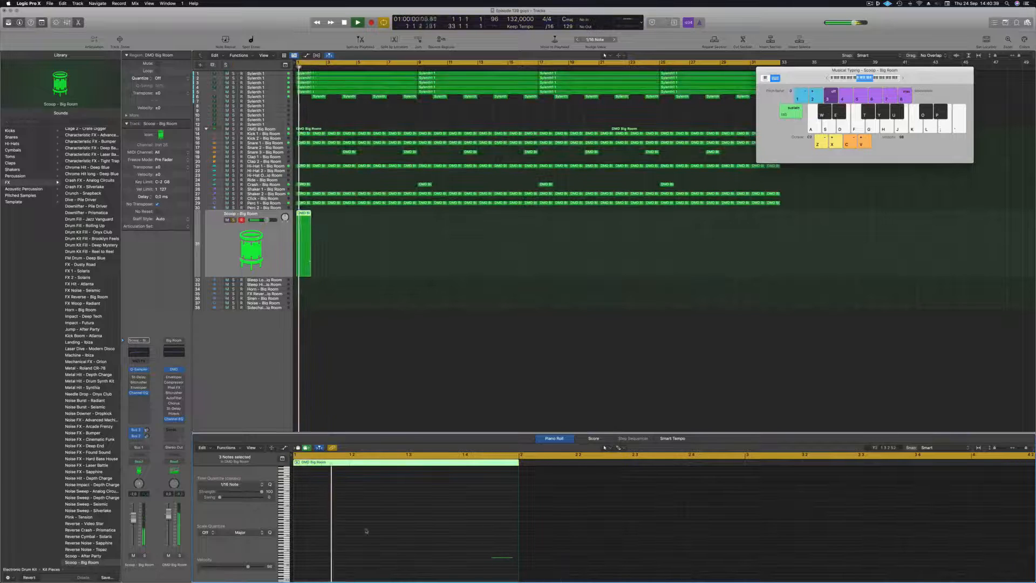
{"action": "key", "text": "space"}
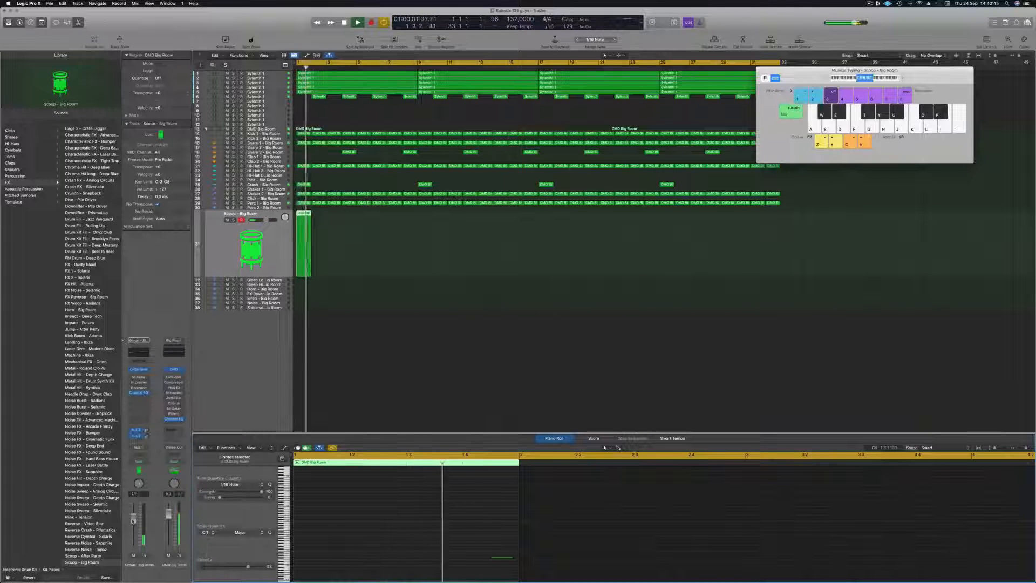
Duplicate the one-bar Scoop region repeatedly so that it fills the track through bar 32
{"action": "left_click_drag", "start_coordinate": [304, 221], "coordinate": [335, 220]}
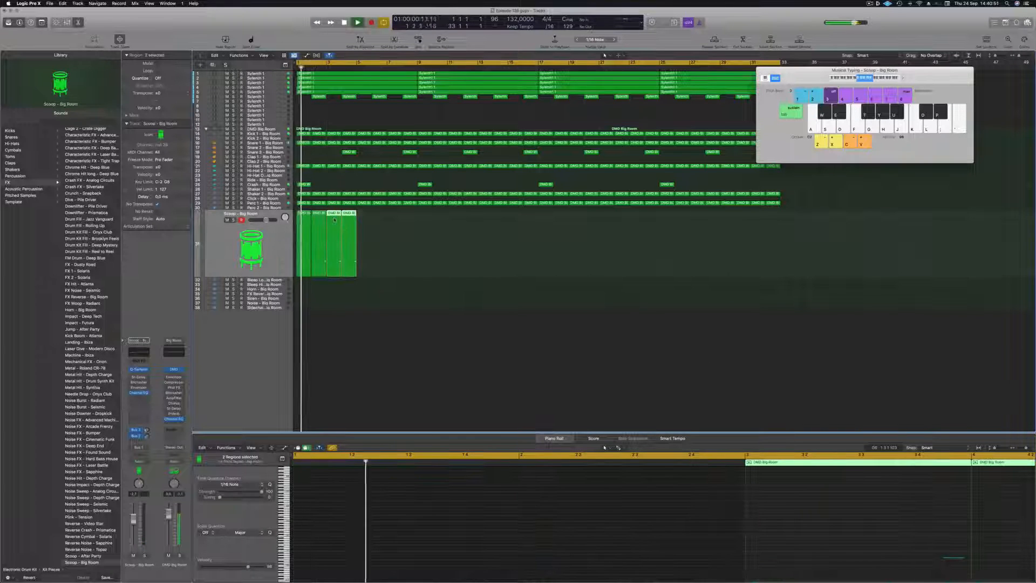
{"action": "key", "text": "space"}
{"action": "mouse_move", "coordinate": [365, 231]}
{"action": "left_mouse_down"}
{"action": "mouse_move", "coordinate": [304, 214]}
{"action": "mouse_move", "coordinate": [373, 220]}
{"action": "left_mouse_up"}
{"action": "left_click_drag", "start_coordinate": [296, 230], "coordinate": [425, 228]}
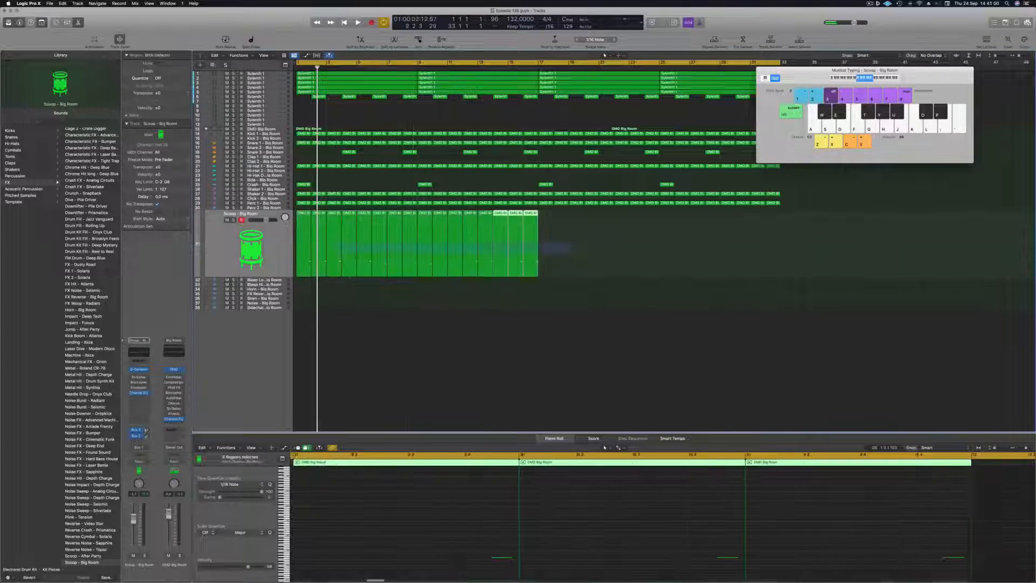
{"action": "left_click_drag", "start_coordinate": [305, 214], "coordinate": [495, 290]}
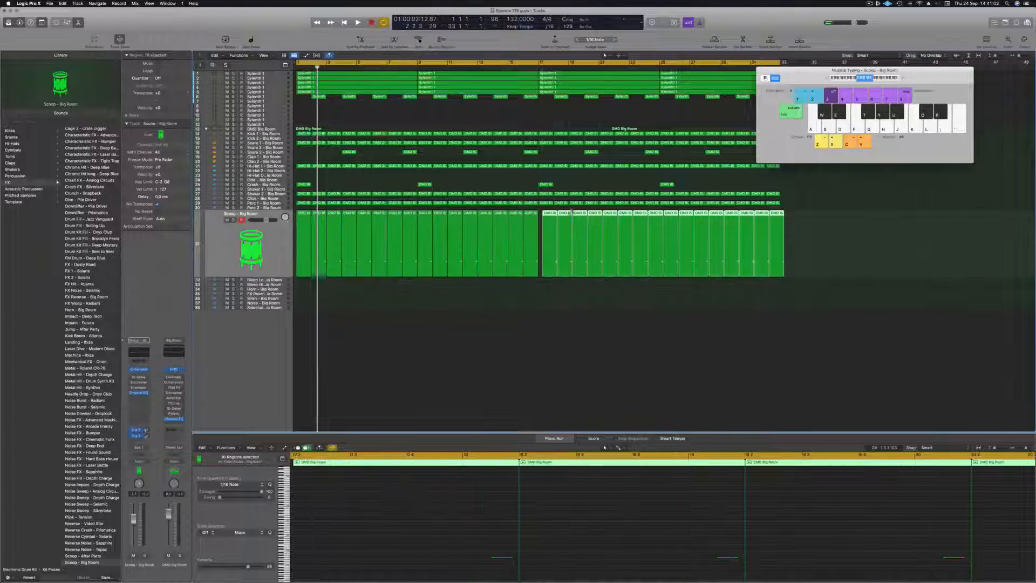
Play the arrangement from the start to check the Scoop part against the full 32-bar loop
{"action": "key", "text": "Return"}
{"action": "key", "text": "space"}
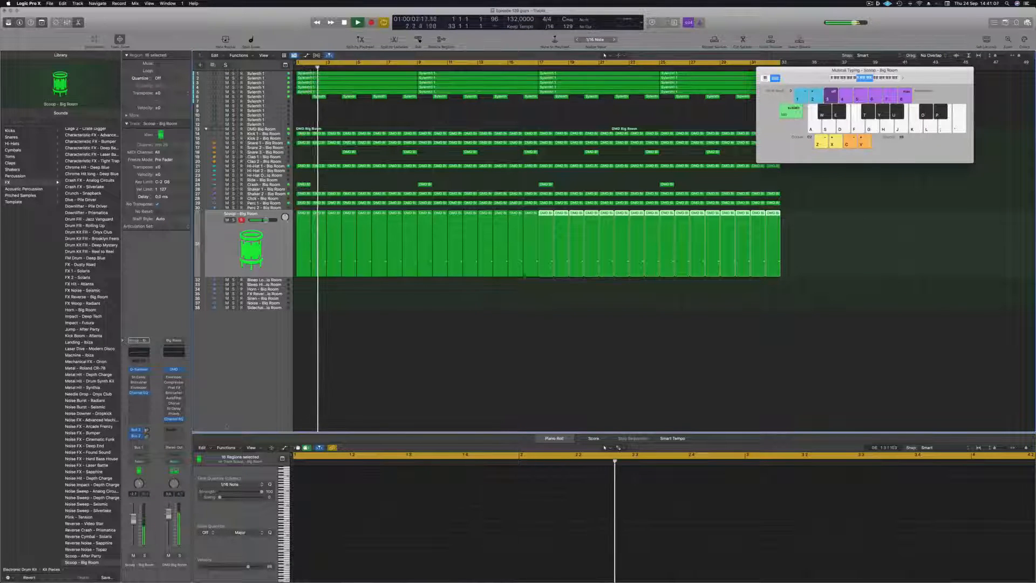
{"action": "left_click", "coordinate": [418, 367]}
{"action": "key", "text": "super+Left"}
{"action": "key", "text": "super+Left"}
{"action": "key", "text": "super+Left"}
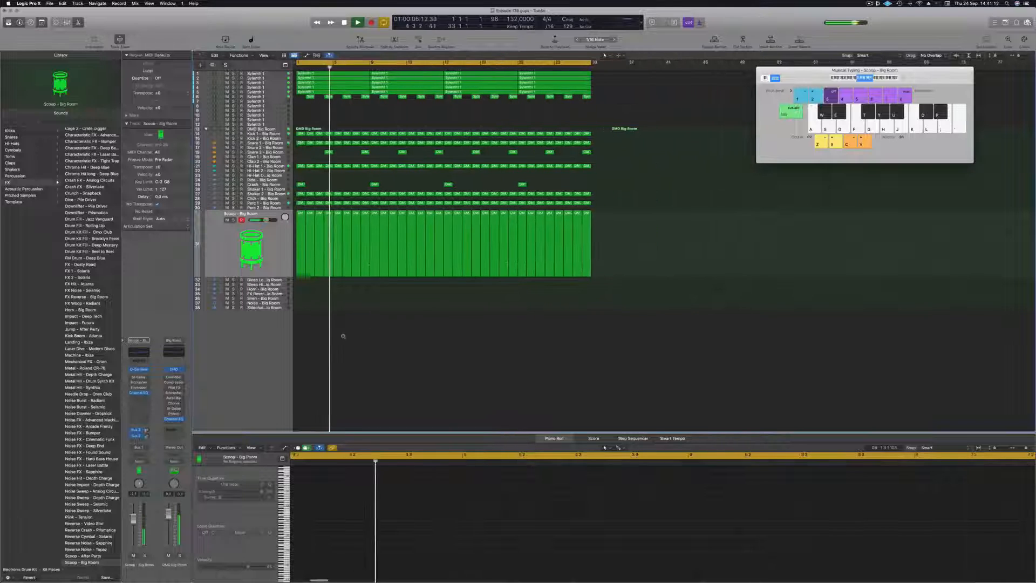
{"action": "scroll", "coordinate": [342, 336], "scroll_direction": "down", "scroll_amount": 1}
{"action": "key", "text": "space"}
Copy the first Perc 1 region onto the Perc 2 track, build its notes into a 12-note pattern and audition it
{"action": "key", "text": "Up"}
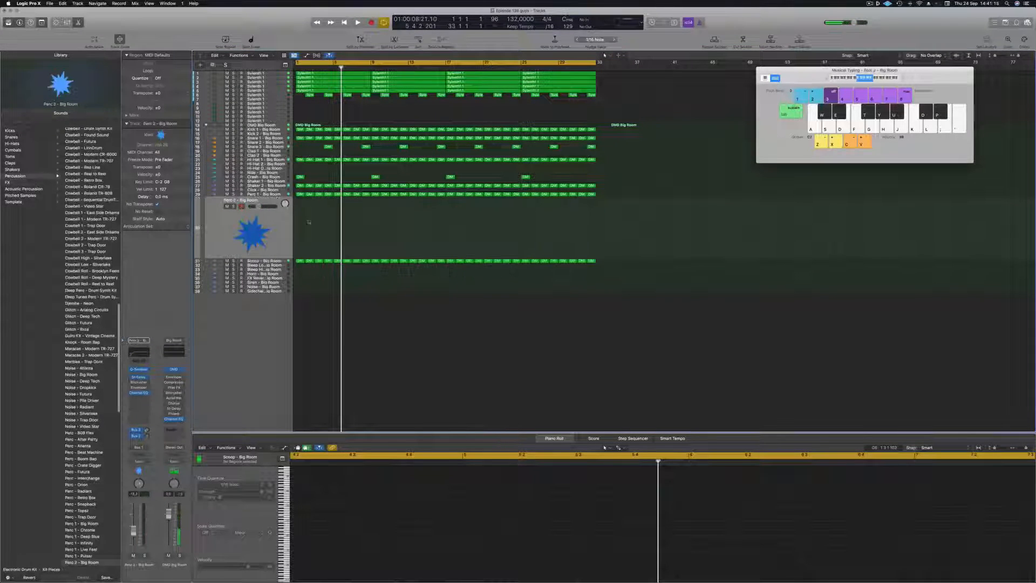
{"action": "left_click_drag", "start_coordinate": [300, 194], "coordinate": [301, 223]}
{"action": "left_click_drag", "start_coordinate": [329, 547], "coordinate": [516, 571]}
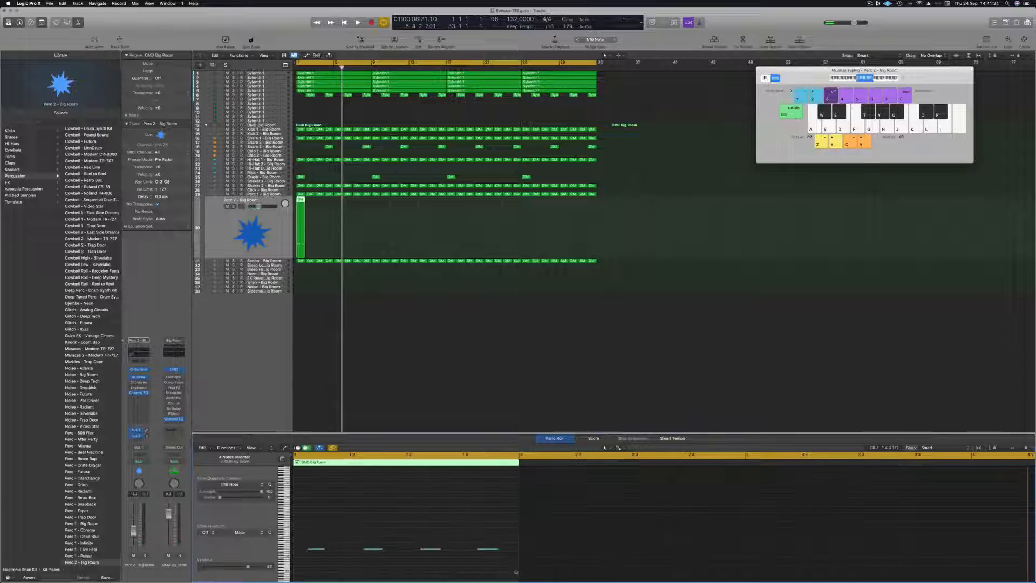
{"action": "left_click_drag", "start_coordinate": [318, 551], "coordinate": [515, 549]}
{"action": "key", "text": "space"}
{"action": "left_click", "coordinate": [258, 235]}
{"action": "key", "text": "space"}
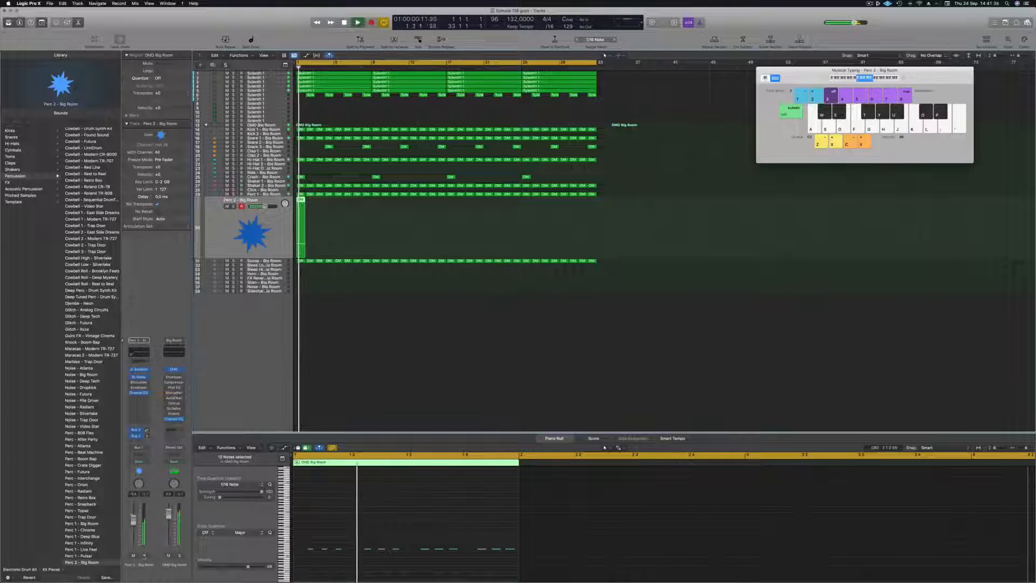
Transpose the 12 Perc 2 notes to a higher pitch and audition the pattern from the start
{"action": "left_click", "coordinate": [356, 517]}
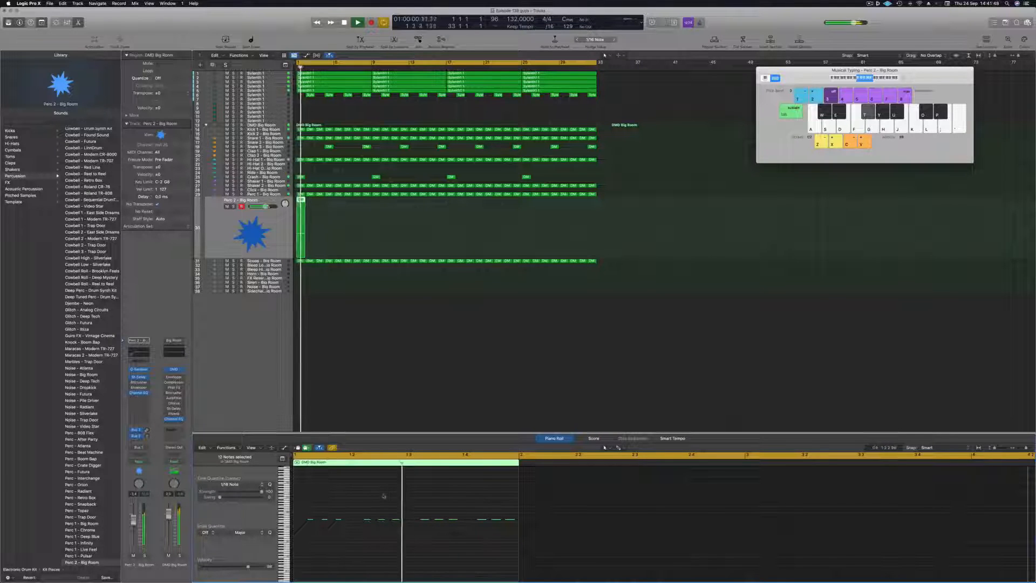
{"action": "key", "text": "space"}
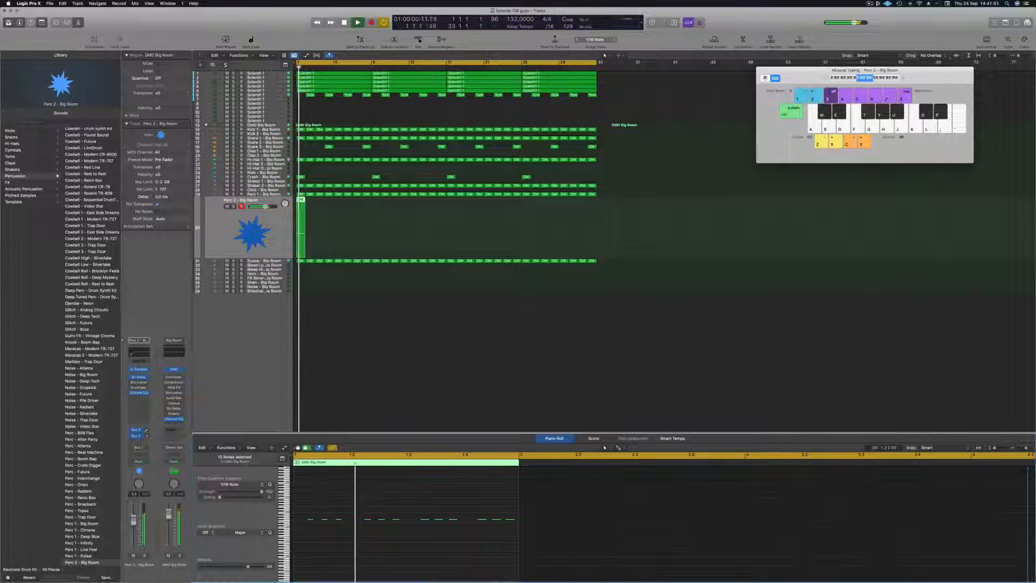
{"action": "key", "text": "space"}
{"action": "key", "text": "space"}
{"action": "key", "text": "space"}
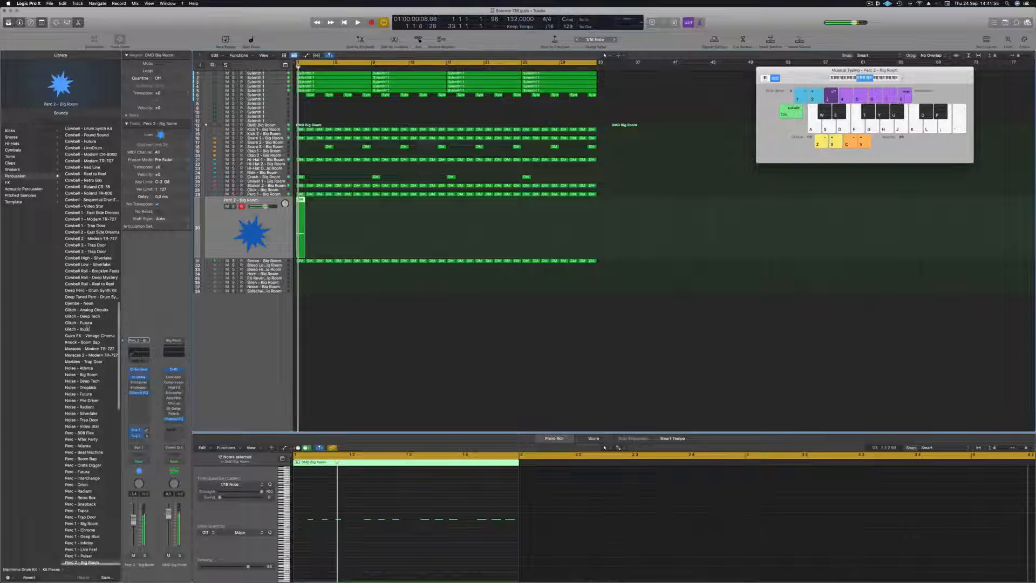
Change the Perc 2 sound to Perc - After Party and transpose all 12 of its notes down
{"action": "scroll", "coordinate": [88, 397], "scroll_direction": "down", "scroll_amount": 3}
{"action": "left_click", "coordinate": [87, 397]}
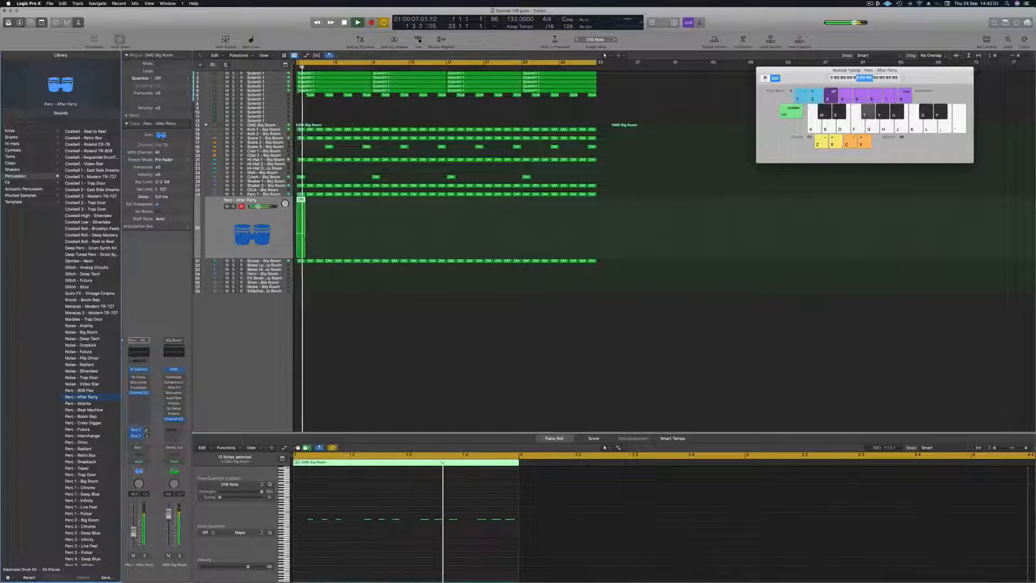
{"action": "left_click", "coordinate": [387, 507]}
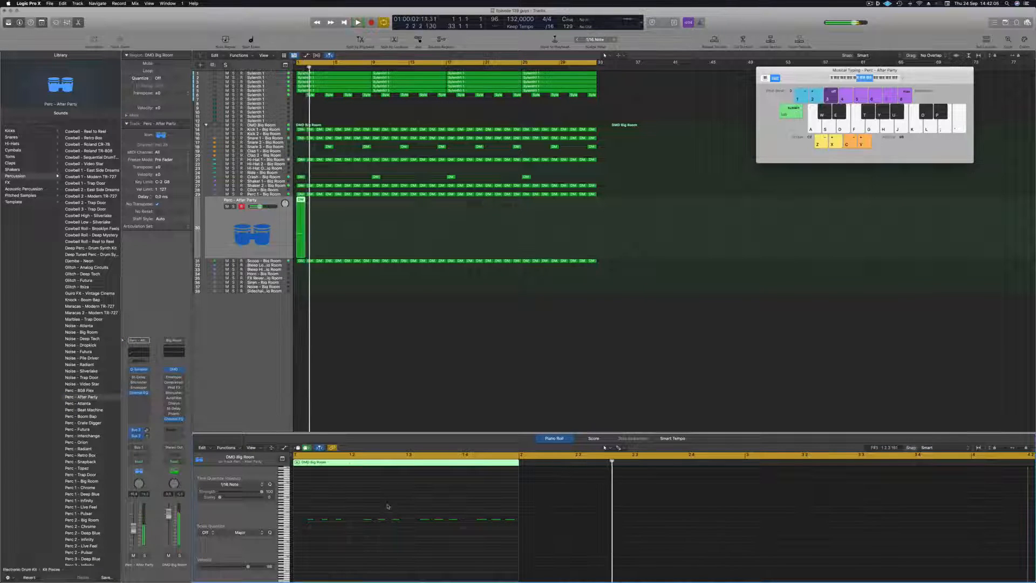
{"action": "key", "text": "super+a"}
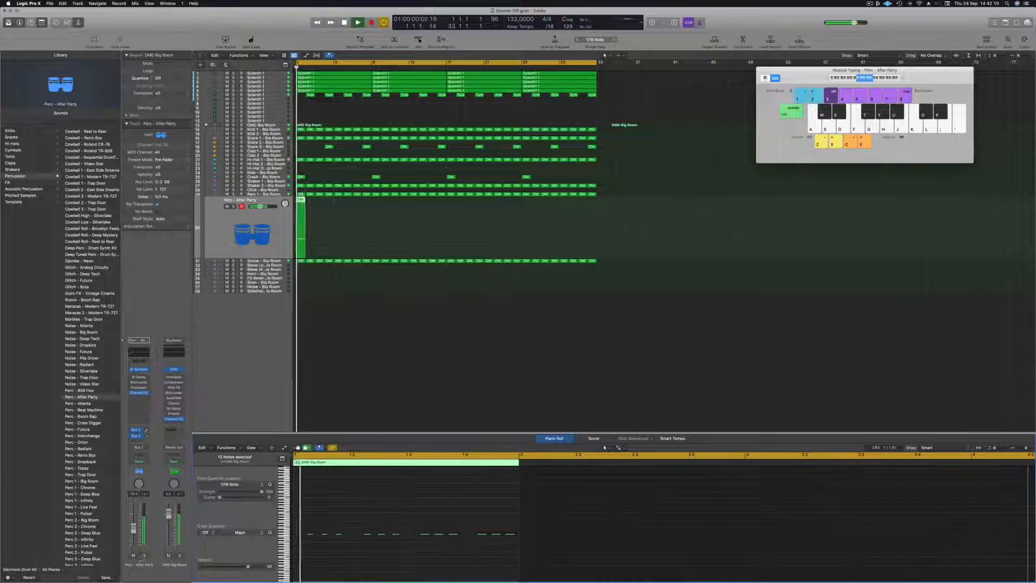
Audition the one-bar After Party percussion pattern, alternating between solo and the full arrangement
{"action": "left_click", "coordinate": [144, 555]}
{"action": "key", "text": "space"}
{"action": "left_click", "coordinate": [144, 556]}
{"action": "key", "text": "space"}
{"action": "key", "text": "space"}
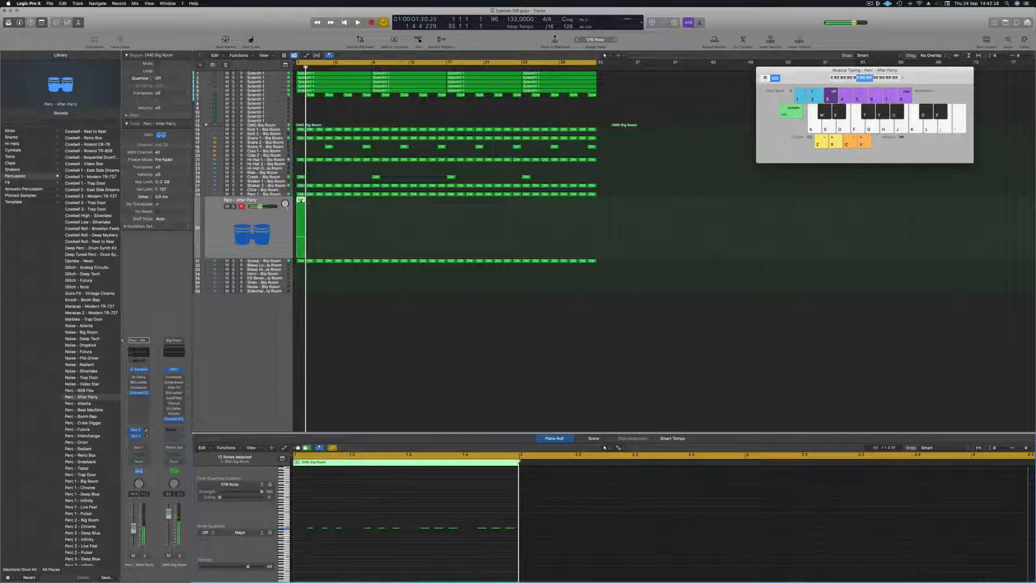
Duplicate the one-bar After Party region along its track until the pattern fills all 32 bars of the loop
{"action": "left_click_drag", "start_coordinate": [301, 201], "coordinate": [305, 202]}
{"action": "left_click", "coordinate": [300, 203], "text": "shift"}
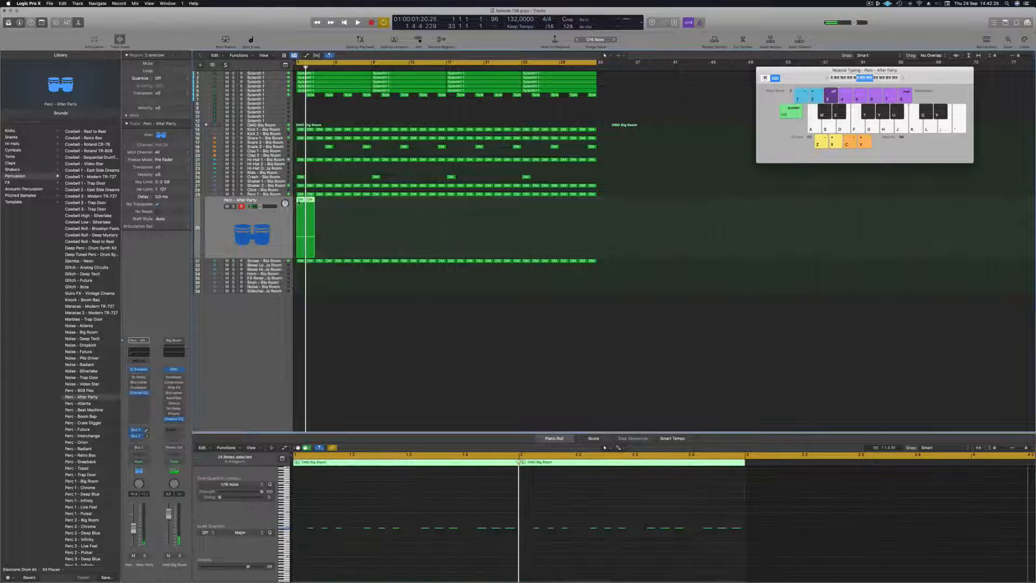
{"action": "left_click_drag", "start_coordinate": [302, 202], "coordinate": [323, 204]}
{"action": "mouse_move", "coordinate": [396, 219]}
{"action": "left_mouse_down"}
{"action": "mouse_move", "coordinate": [289, 222]}
{"action": "mouse_move", "coordinate": [378, 211]}
{"action": "left_mouse_up"}
{"action": "left_click", "coordinate": [395, 223]}
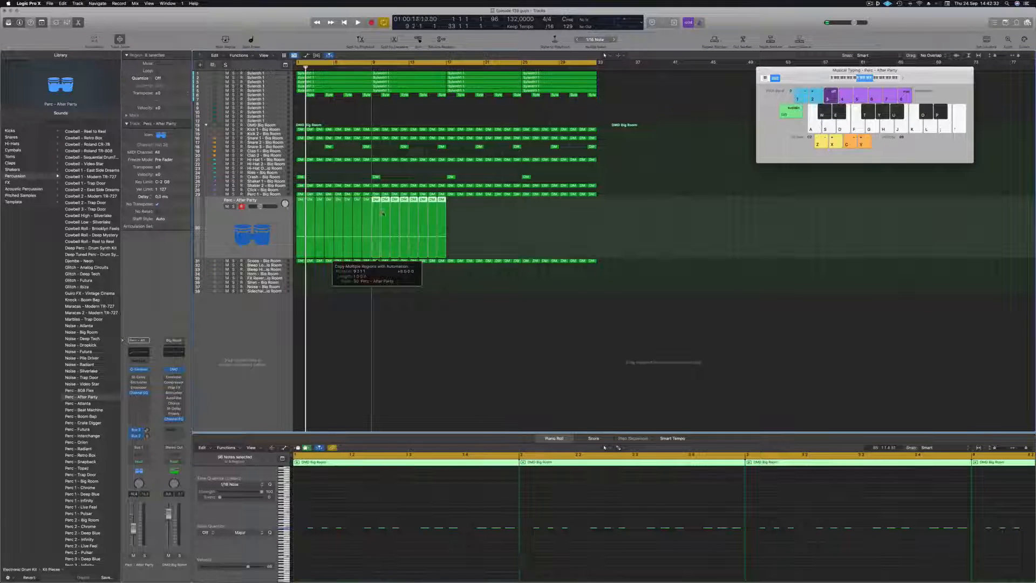
{"action": "key", "text": "space"}
{"action": "left_click", "coordinate": [275, 238]}
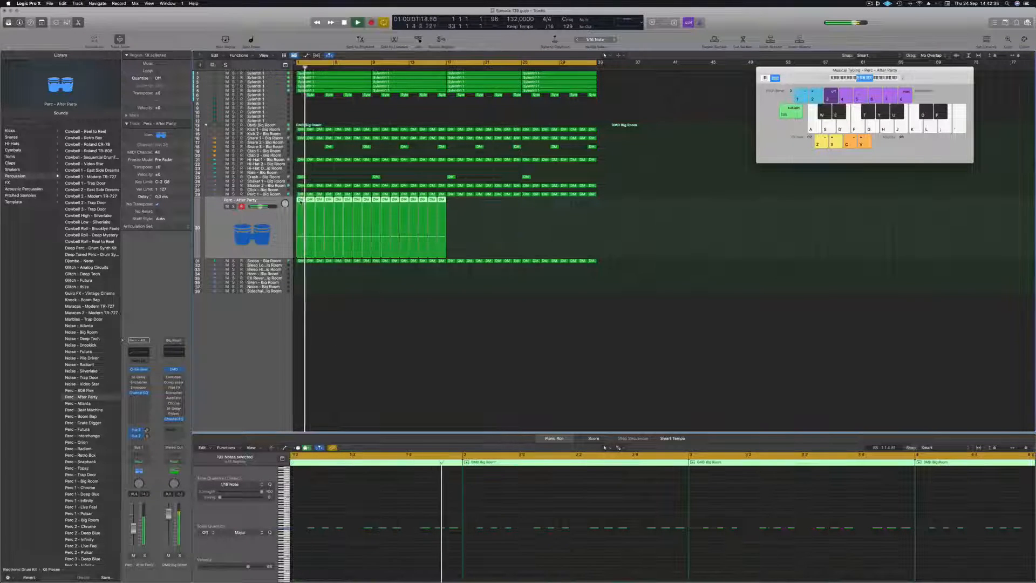
{"action": "left_click_drag", "start_coordinate": [309, 210], "coordinate": [455, 220]}
{"action": "left_click", "coordinate": [226, 224]}
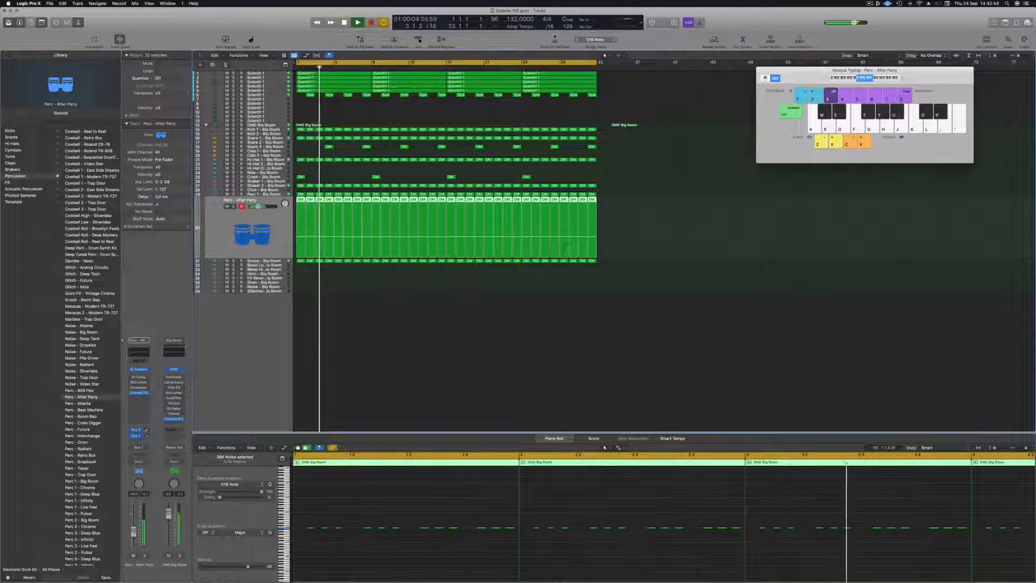
Check the After Party part in solo, turn on its Channel EQ analyzer and raise the low cut to about 212 Hz
{"action": "left_click", "coordinate": [144, 556]}
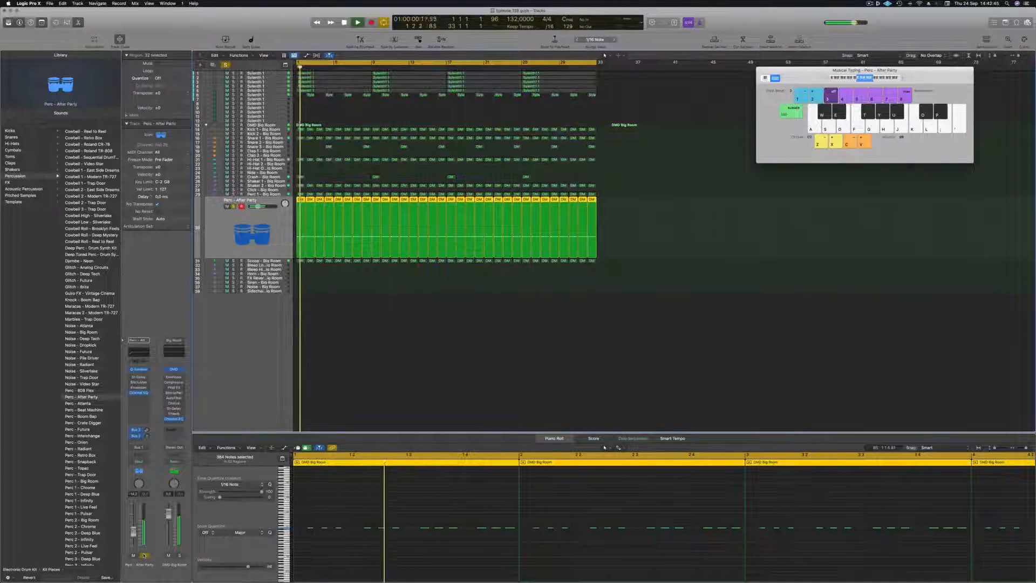
{"action": "left_click", "coordinate": [144, 555]}
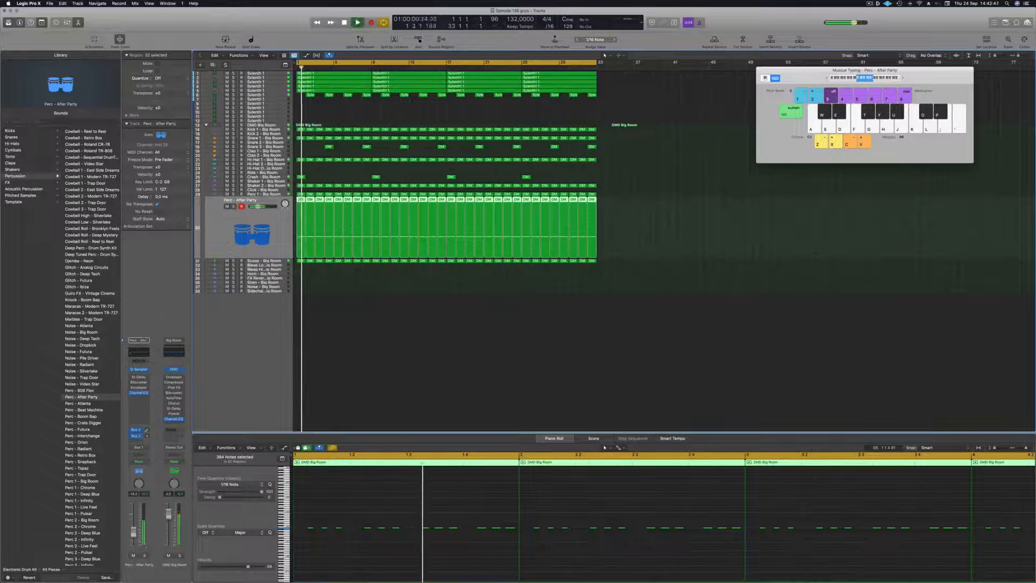
{"action": "left_click", "coordinate": [135, 352]}
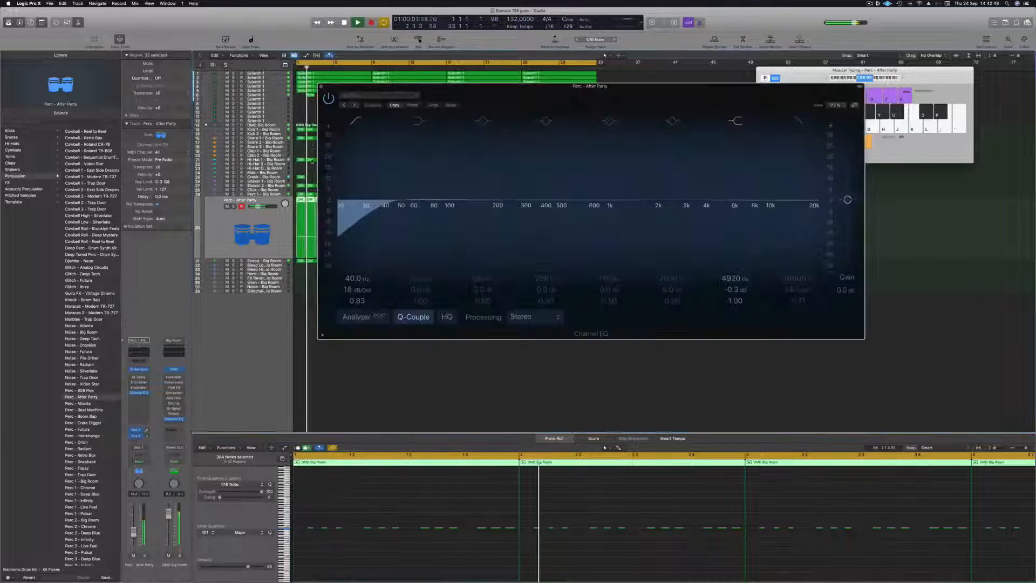
{"action": "left_click", "coordinate": [359, 123]}
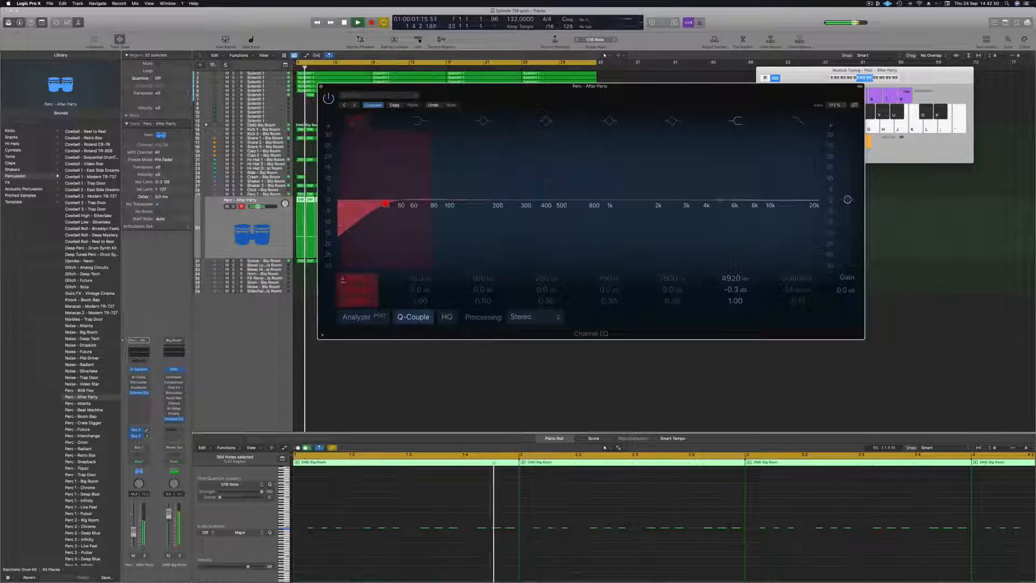
{"action": "left_click", "coordinate": [355, 320]}
{"action": "left_click_drag", "start_coordinate": [387, 206], "coordinate": [502, 201]}
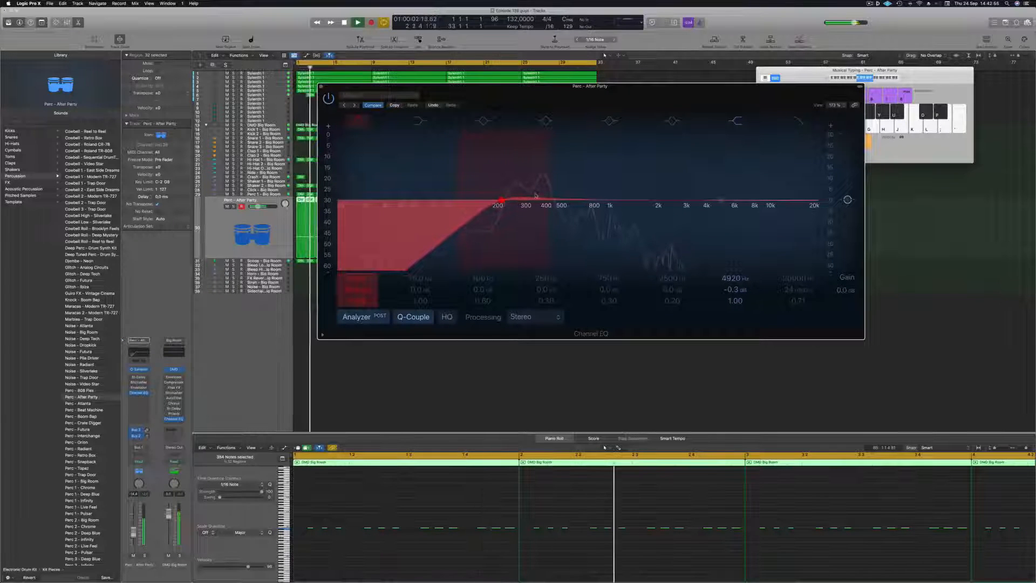
{"action": "key", "text": "Return"}
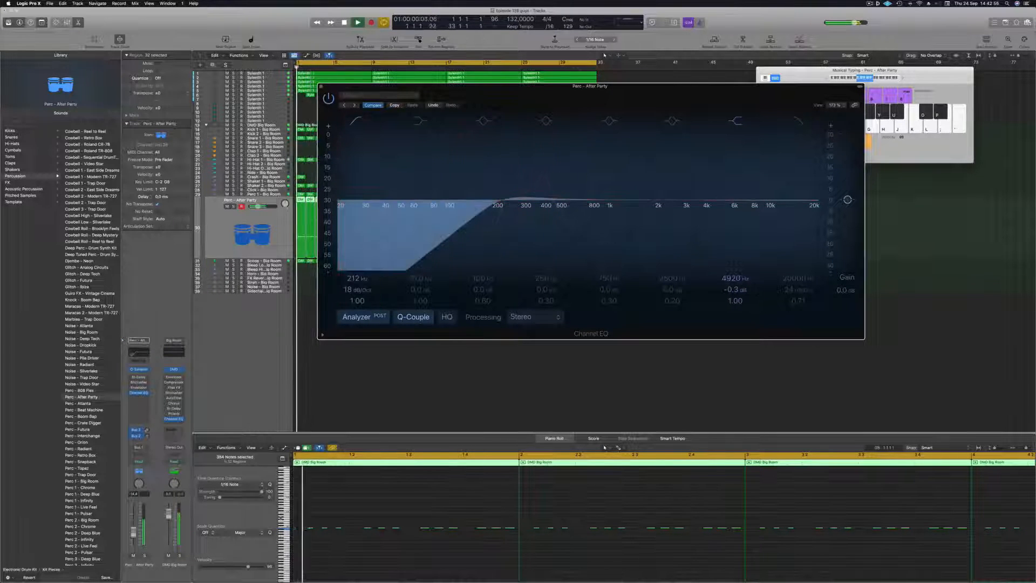
Play the low-cut After Party percussion from the start, both soloed and with the rest of the mix
{"action": "left_click", "coordinate": [146, 555]}
{"action": "left_click", "coordinate": [146, 556]}
{"action": "key", "text": "Return"}
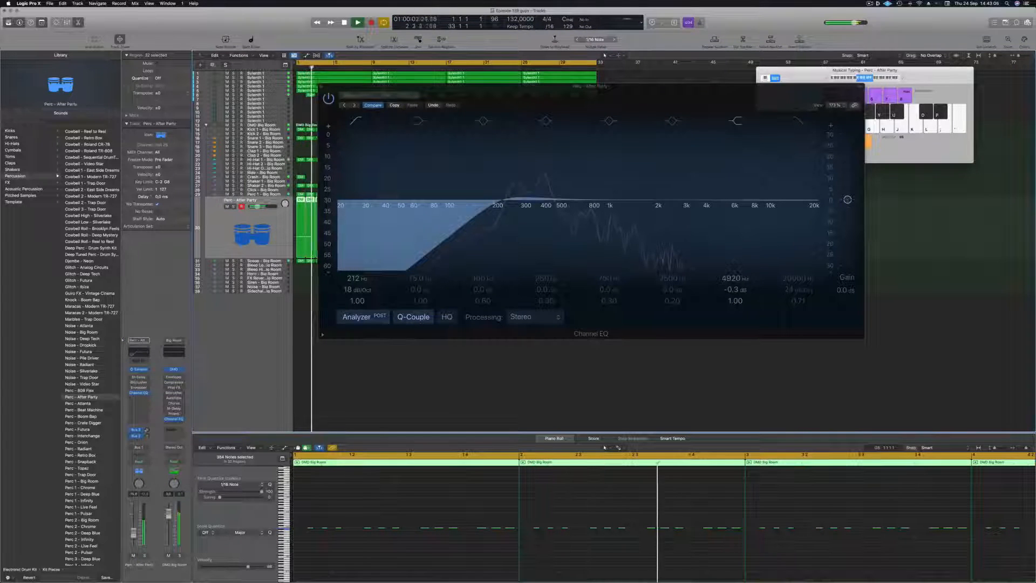
{"action": "key", "text": "Return"}
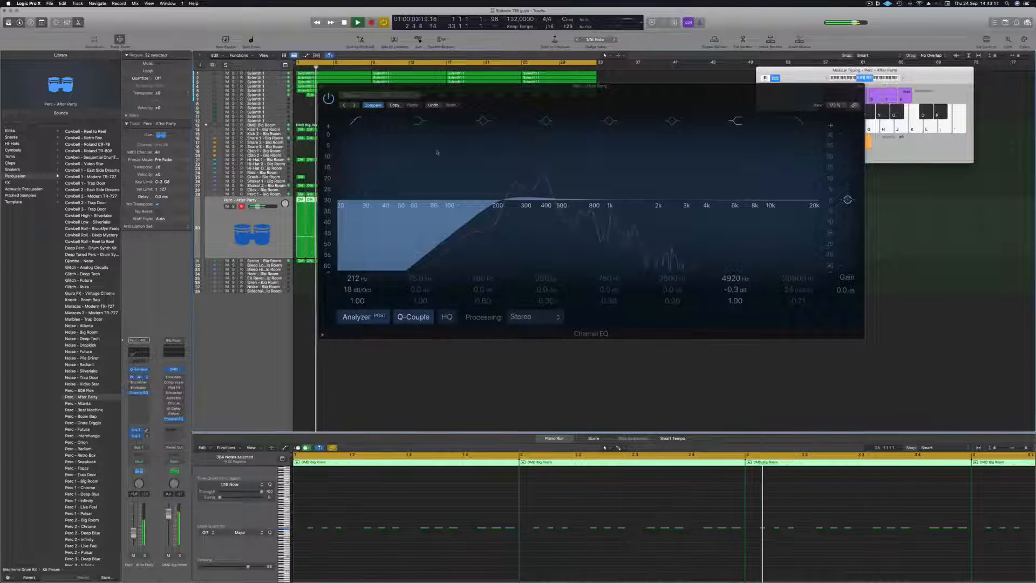
Open the After Party track's Stereo Delay, load the 1/4 Note Triplet preset and audition it with and without solo
{"action": "left_click", "coordinate": [141, 378]}
{"action": "left_click", "coordinate": [388, 103]}
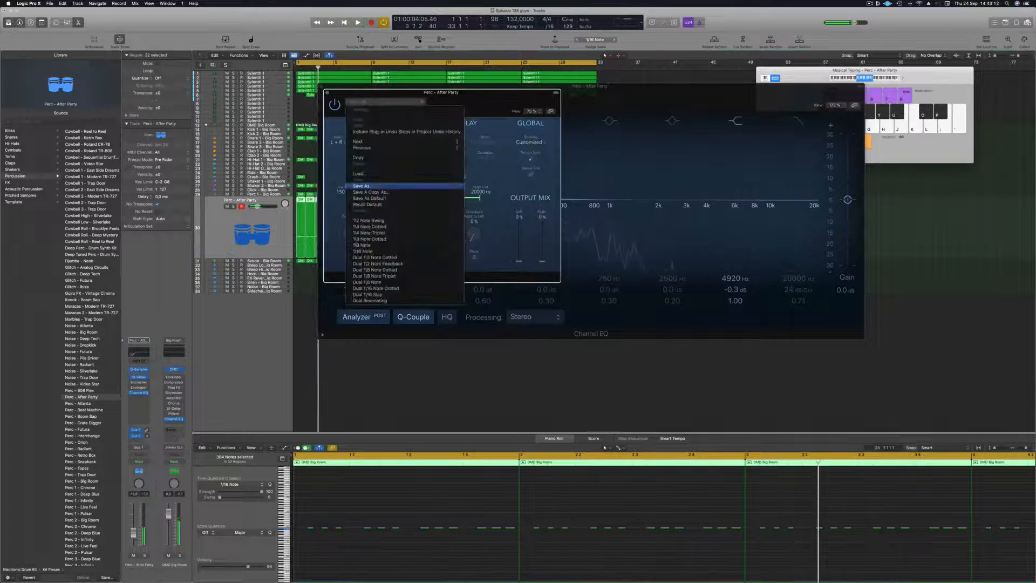
{"action": "left_click", "coordinate": [375, 236]}
{"action": "key", "text": "space"}
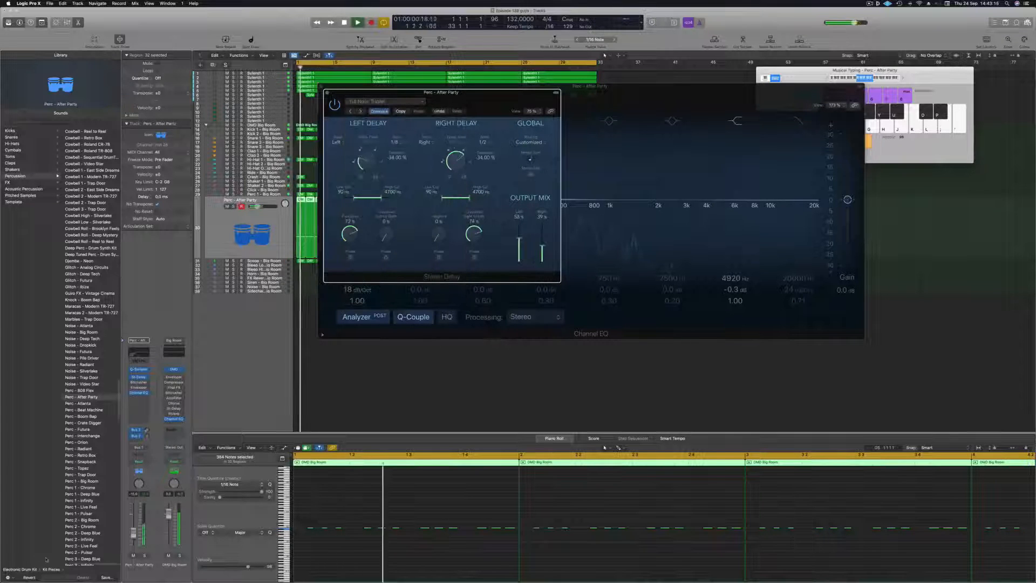
{"action": "key", "text": "s"}
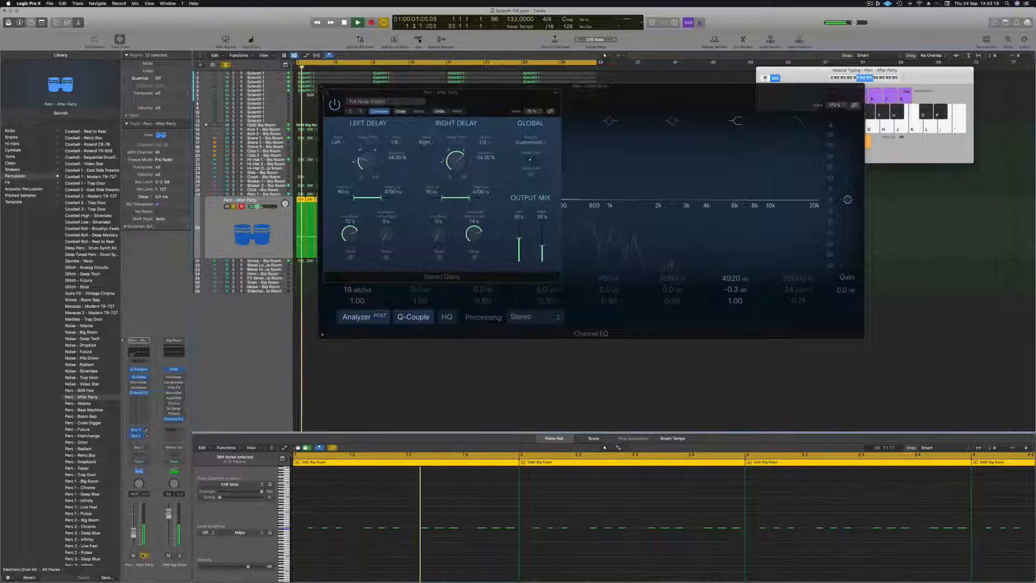
{"action": "key", "text": "s"}
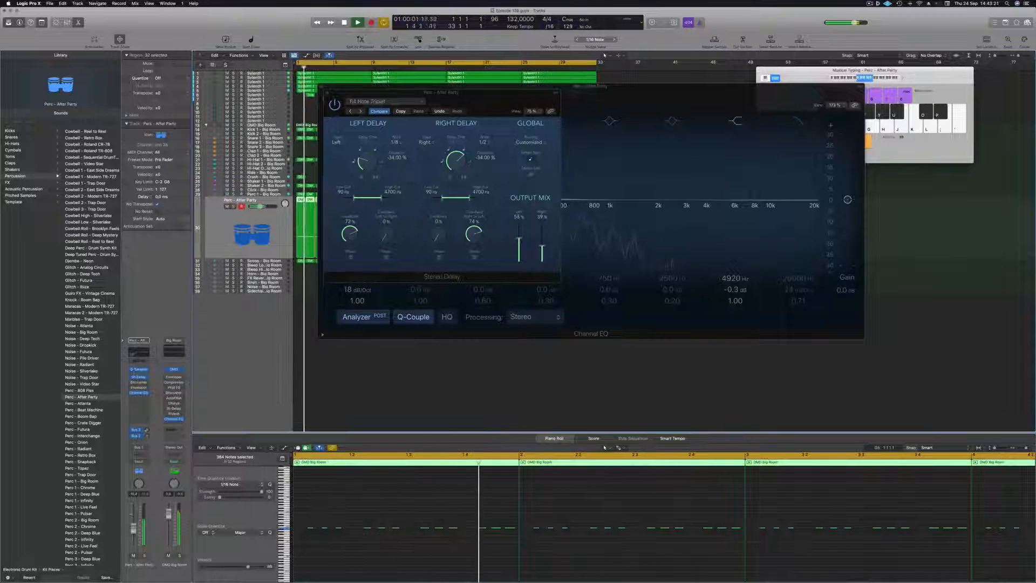
Step through the Stereo Delay presets during playback, past 1/8 Note and 1/16 Note, and settle on Dual 1/2 Note Dotted
{"action": "left_click", "coordinate": [441, 92]}
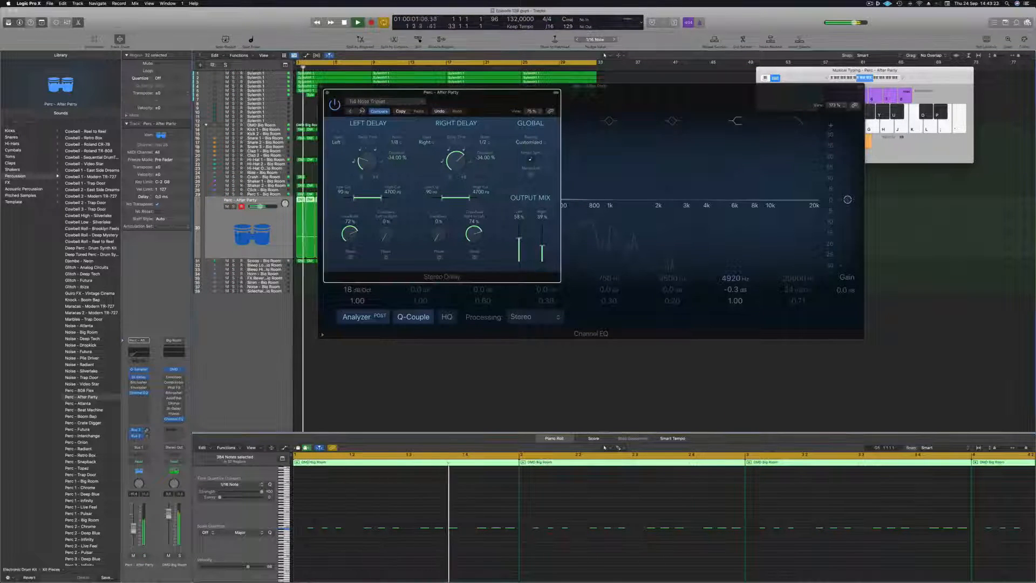
{"action": "left_click", "coordinate": [360, 111]}
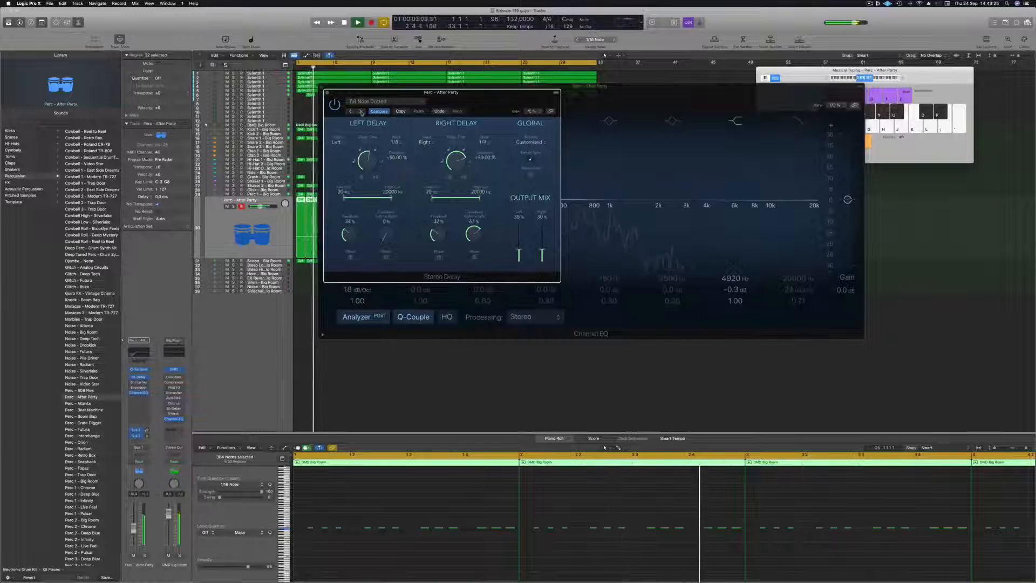
{"action": "left_click_drag", "start_coordinate": [475, 108], "coordinate": [455, 184]}
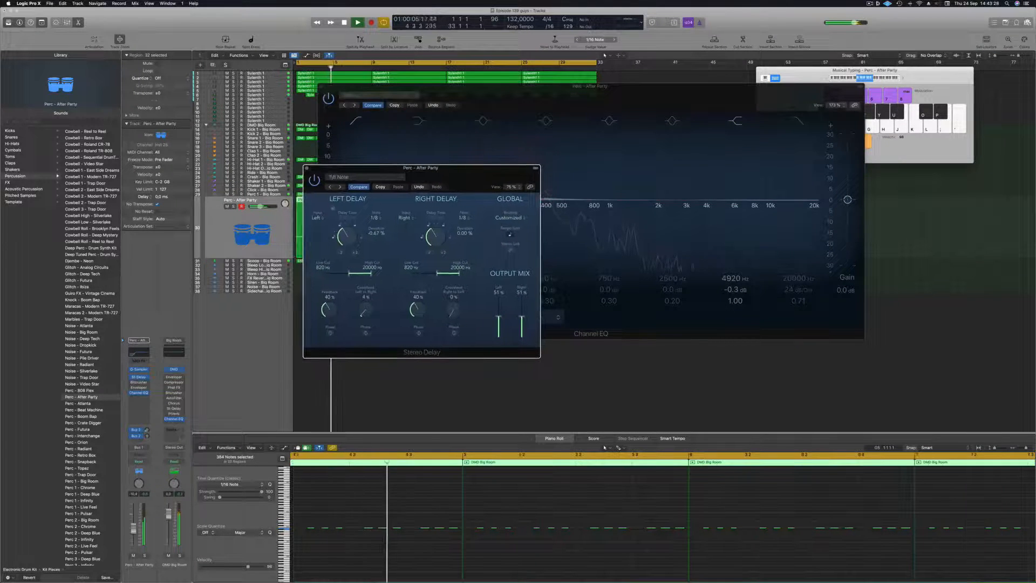
{"action": "left_click", "coordinate": [340, 187]}
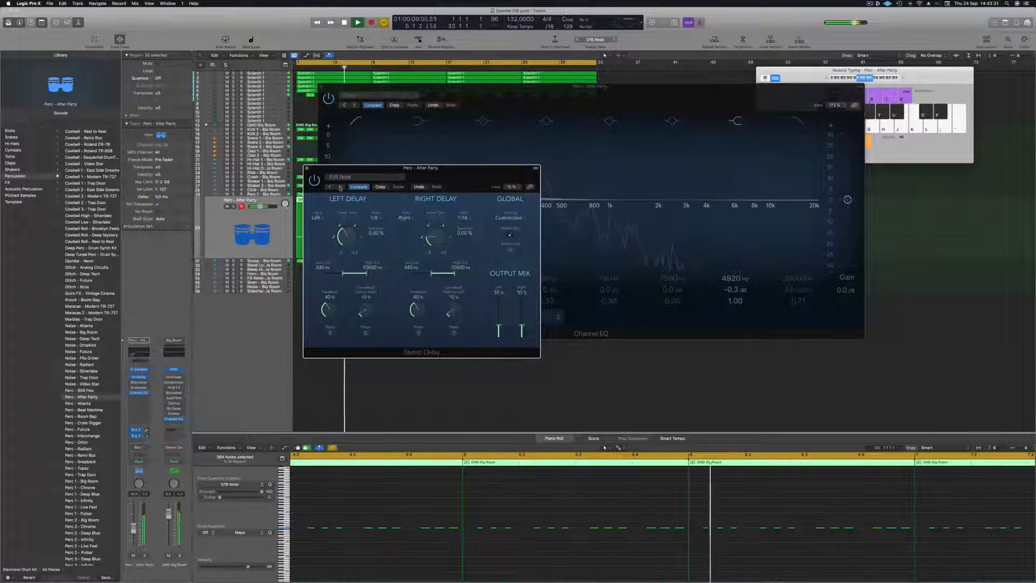
{"action": "left_click_drag", "start_coordinate": [475, 179], "coordinate": [459, 179]}
{"action": "key", "text": "Return"}
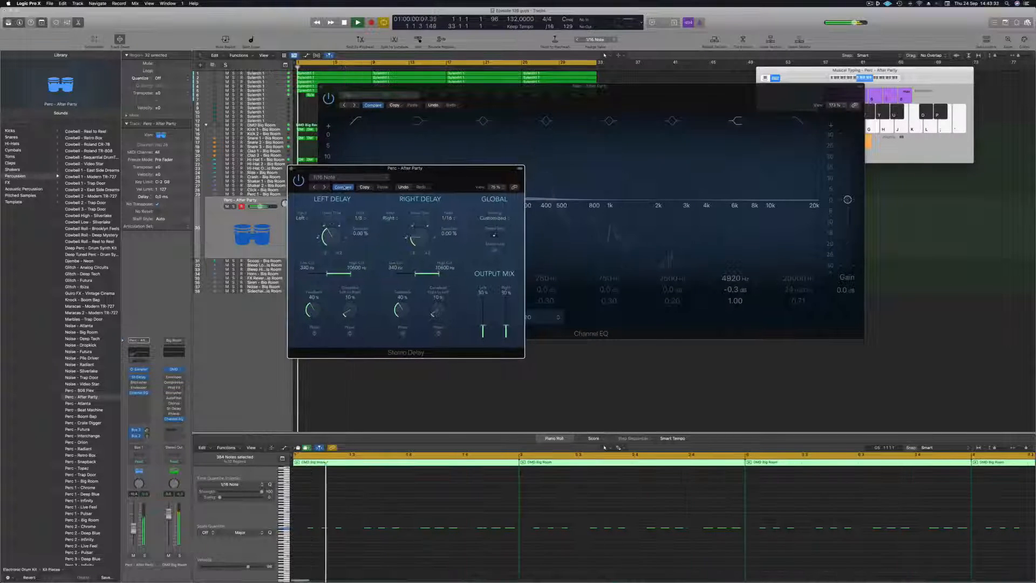
{"action": "left_click", "coordinate": [324, 187]}
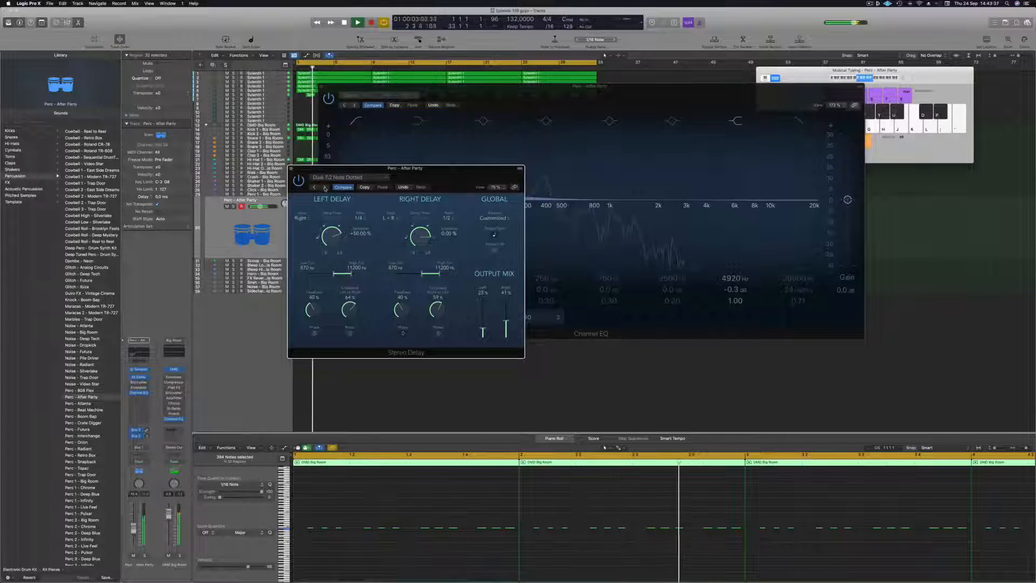
Audition the After Party percussion with its new delay from the start, and close the Stereo Delay and Channel EQ windows
{"action": "key", "text": "Return"}
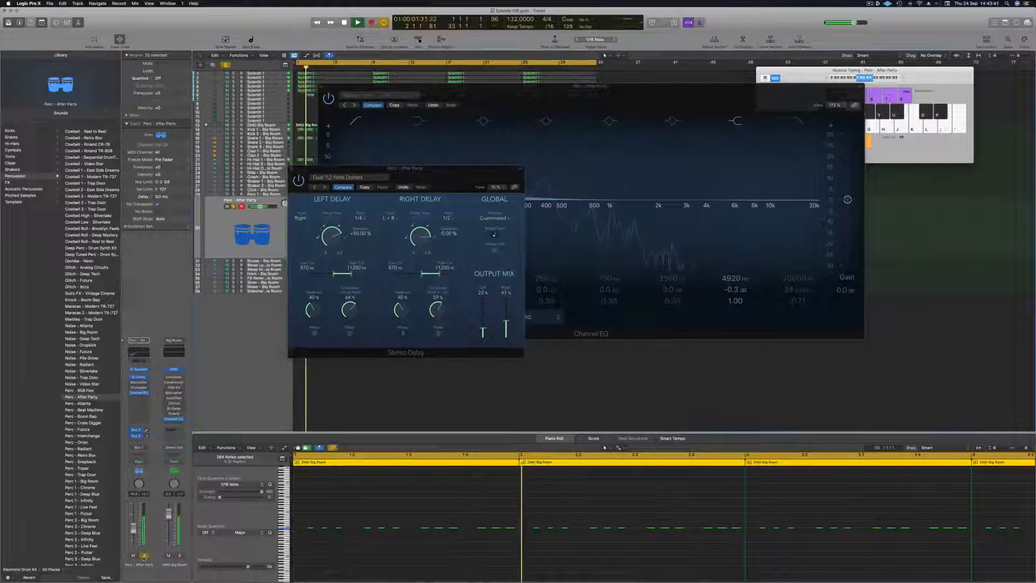
{"action": "key", "text": "Return"}
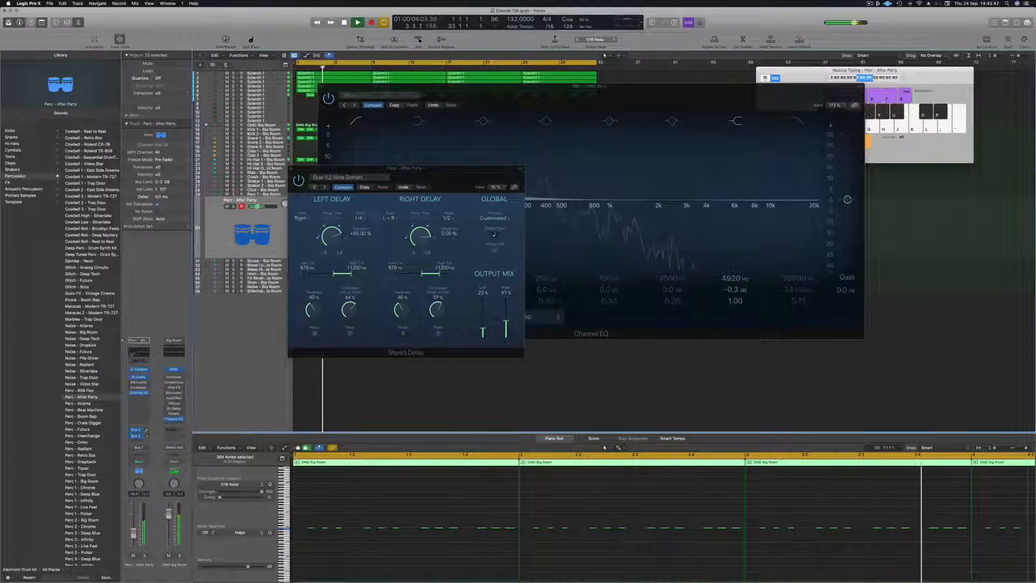
{"action": "left_click", "coordinate": [292, 169]}
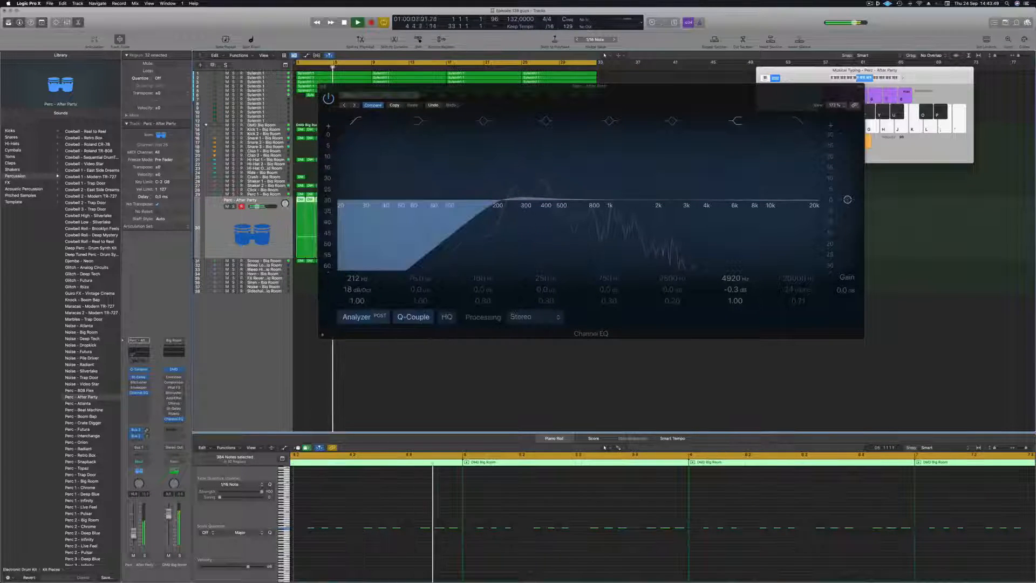
{"action": "left_click", "coordinate": [321, 87]}
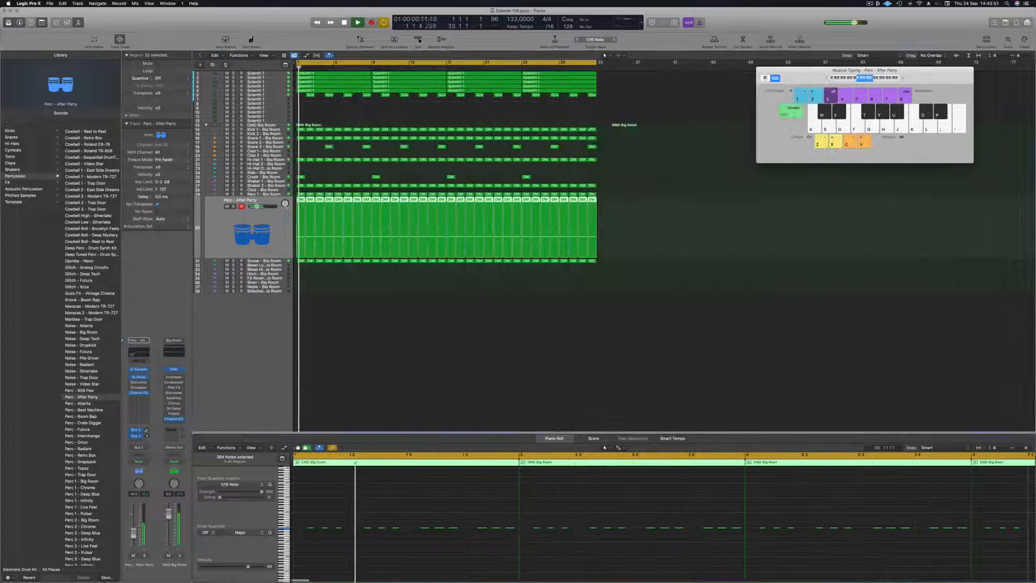
Add a Bus 5 send to the Snare 3 - Big Room track and replay the arrangement from the start
{"action": "left_click", "coordinate": [278, 147]}
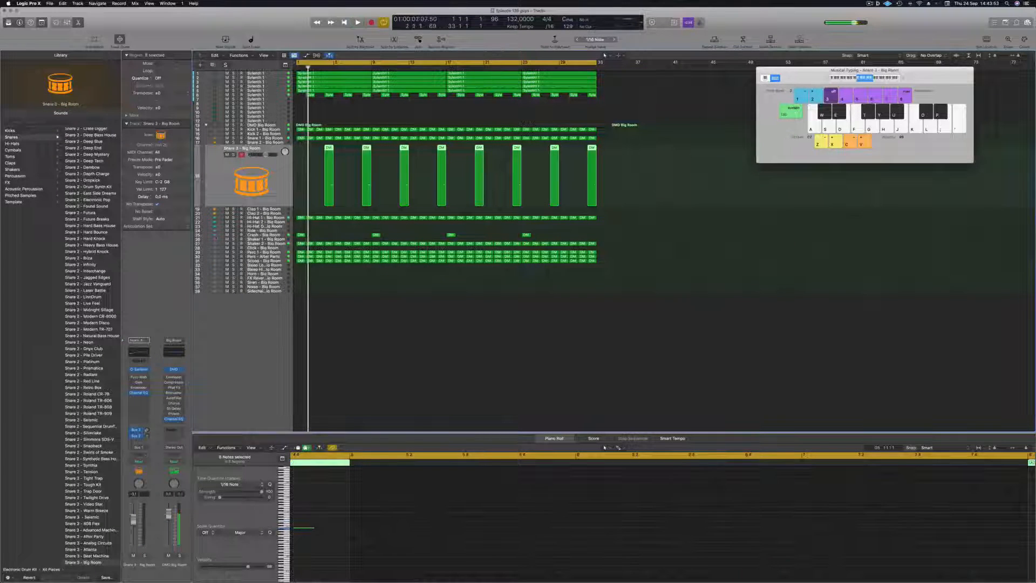
{"action": "key", "text": "space"}
{"action": "left_click", "coordinate": [136, 445]}
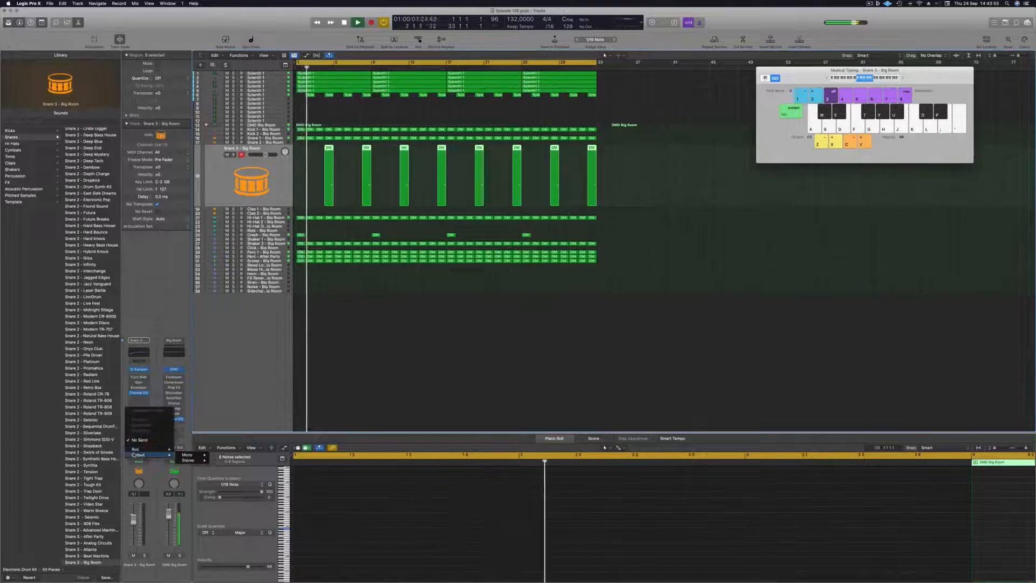
{"action": "mouse_move", "coordinate": [156, 449]}
{"action": "left_click", "coordinate": [215, 385]}
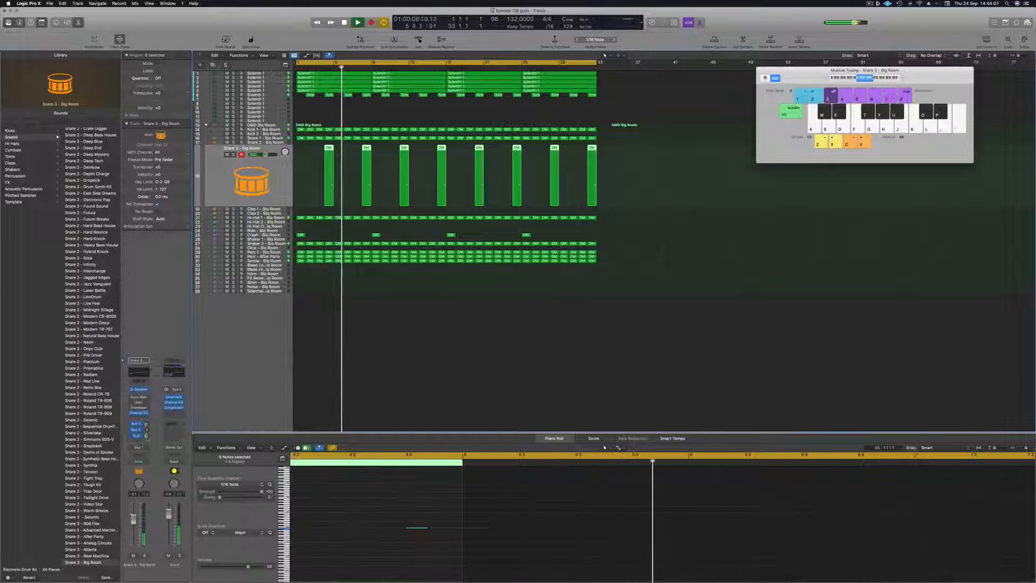
{"action": "left_click", "coordinate": [441, 338]}
{"action": "key", "text": "Return"}
Add a Bus 5 send to the Crash - Big Room track and adjust its send level after listening from the start
{"action": "left_click", "coordinate": [267, 235]}
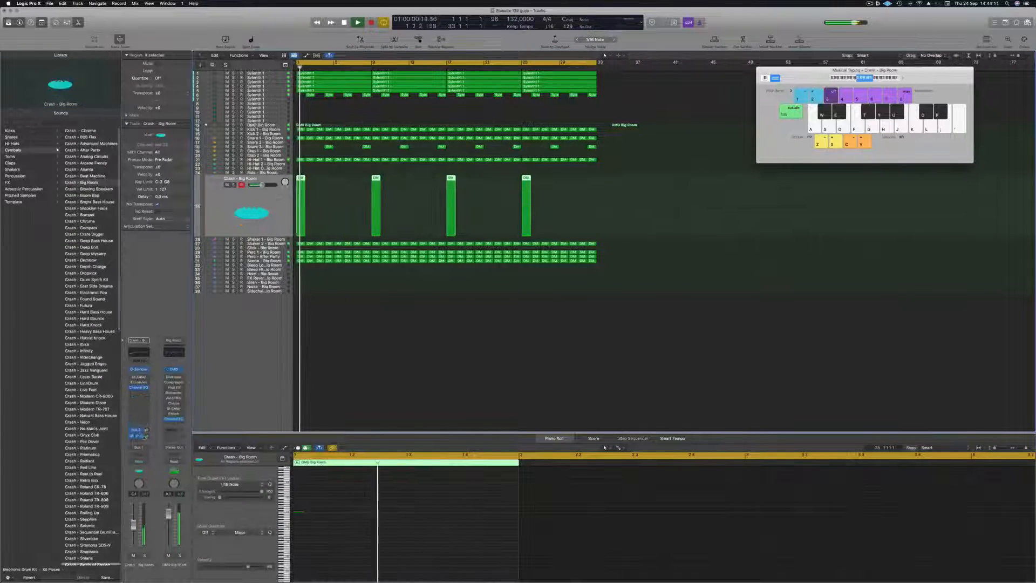
{"action": "left_click", "coordinate": [141, 435]}
{"action": "mouse_move", "coordinate": [160, 451]}
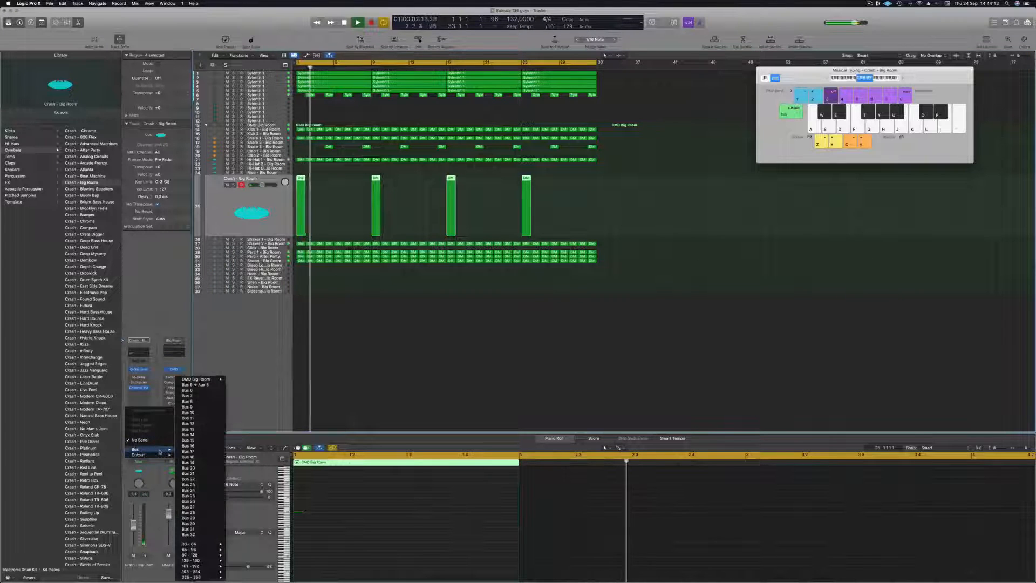
{"action": "left_click", "coordinate": [195, 385]}
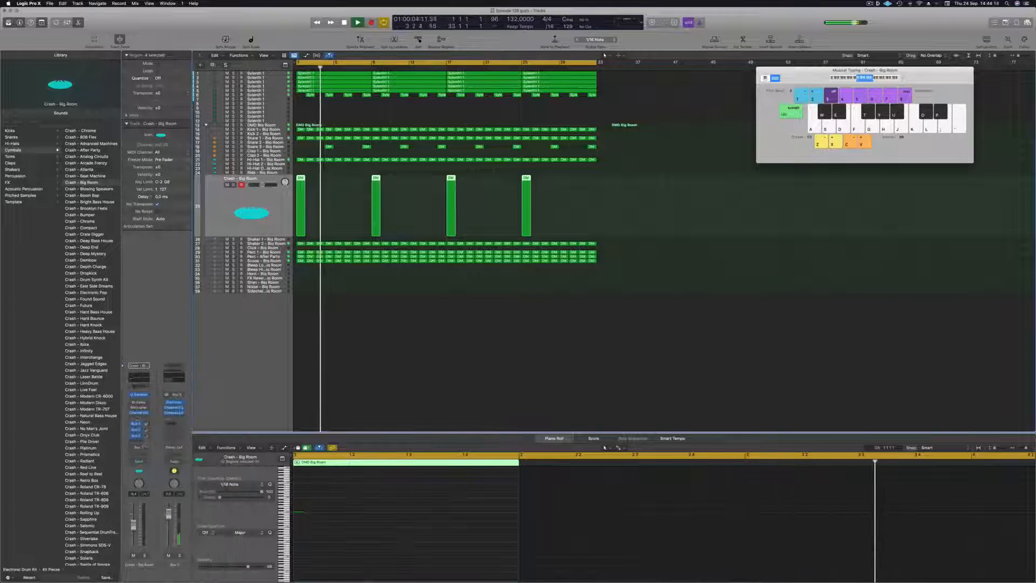
{"action": "key", "text": "space"}
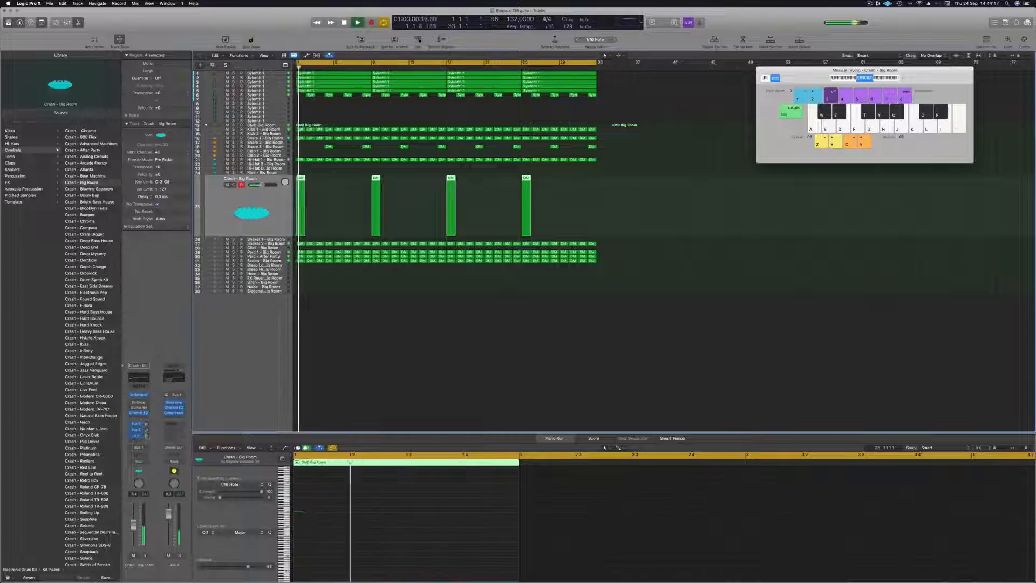
{"action": "key", "text": "space"}
{"action": "left_click_drag", "start_coordinate": [150, 436], "coordinate": [149, 442]}
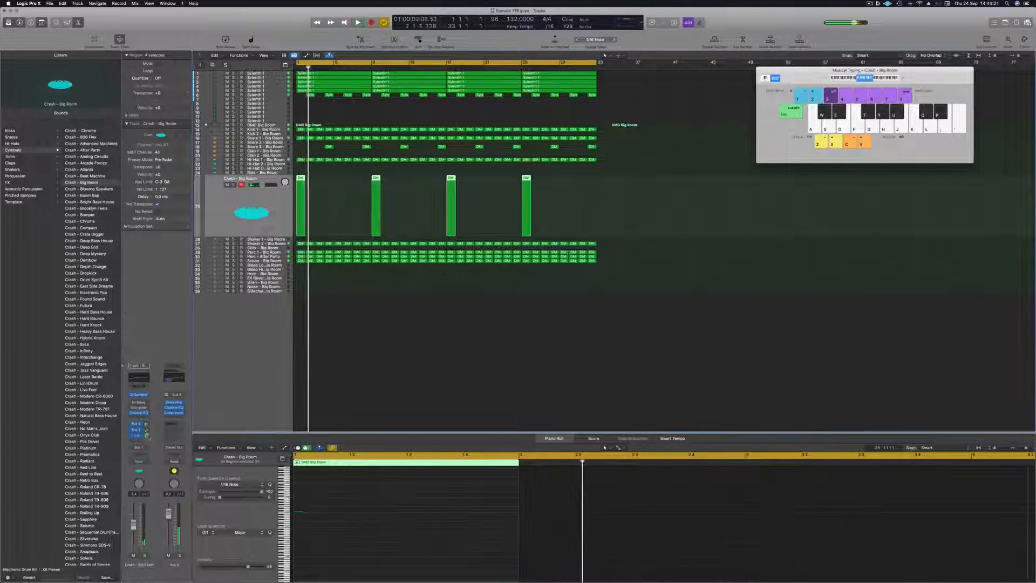
Audition the Snare 3 - Big Room track within the playing arrangement
{"action": "left_click", "coordinate": [409, 332]}
{"action": "scroll", "coordinate": [399, 356], "scroll_direction": "down", "scroll_amount": 2}
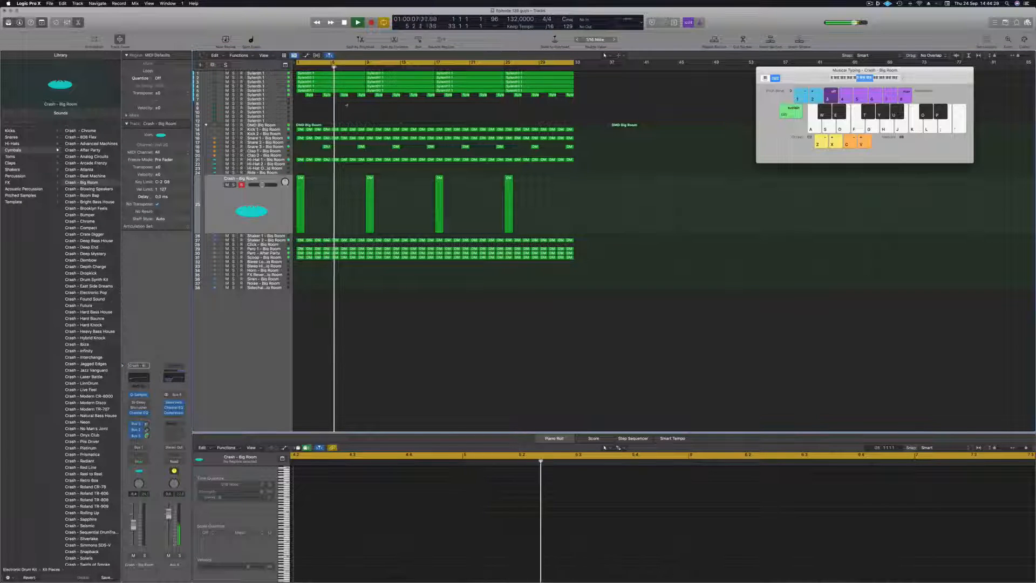
{"action": "left_click", "coordinate": [263, 147]}
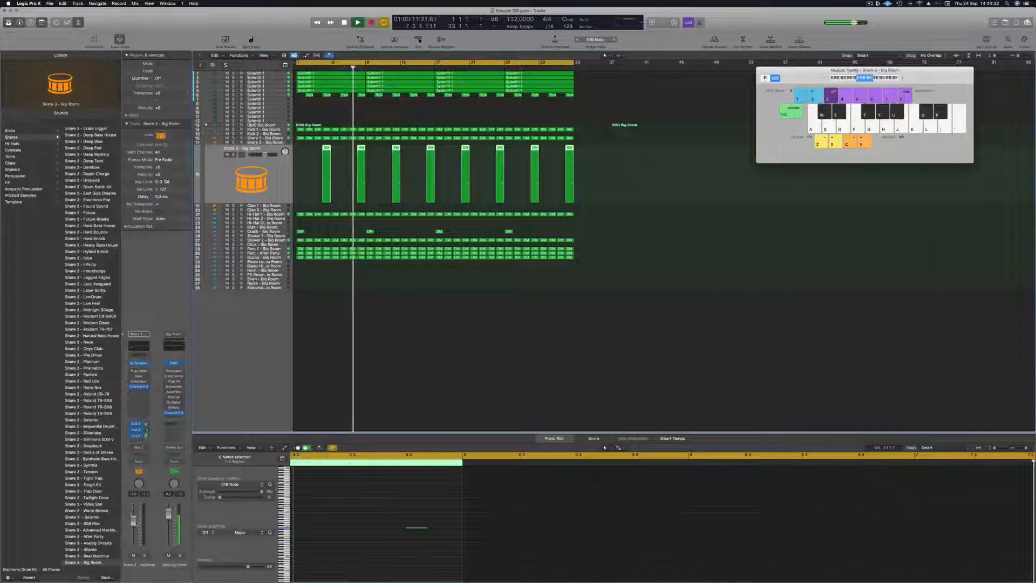
{"action": "left_click", "coordinate": [323, 340]}
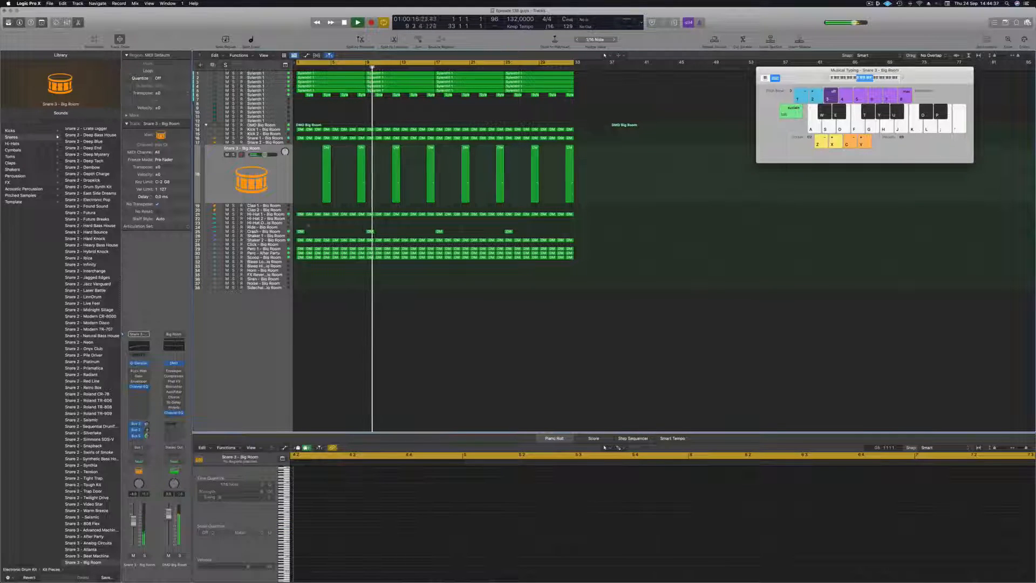
Copy the bar 1 region of Hi-Hat 1 - Big Room onto the Hi-Hat Open - Big Room track
{"action": "left_click", "coordinate": [264, 214]}
{"action": "scroll", "coordinate": [337, 290], "scroll_direction": "up", "scroll_amount": 3}
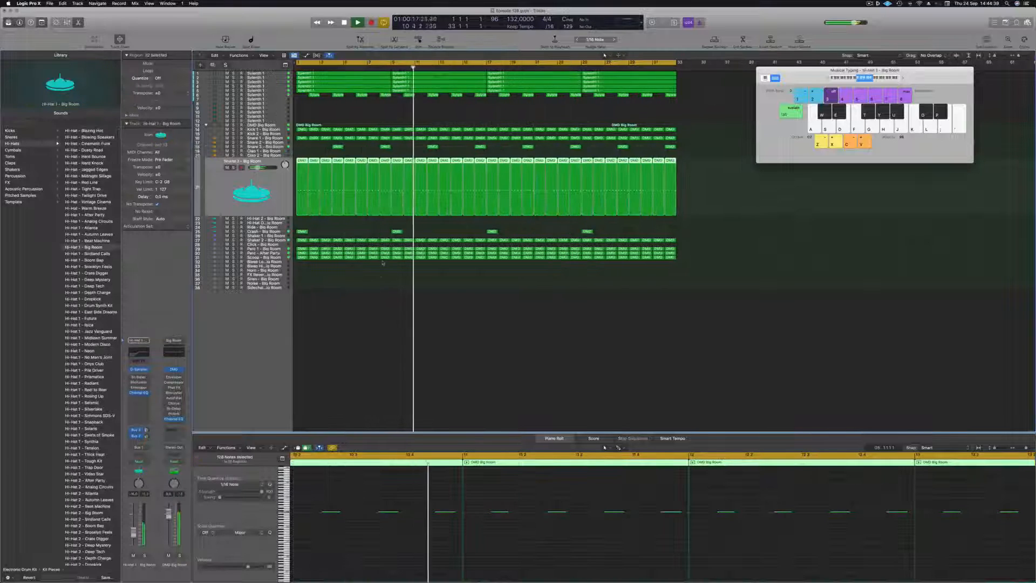
{"action": "left_click", "coordinate": [301, 157]}
{"action": "left_click_drag", "start_coordinate": [301, 160], "coordinate": [301, 229]}
{"action": "key", "text": "space"}
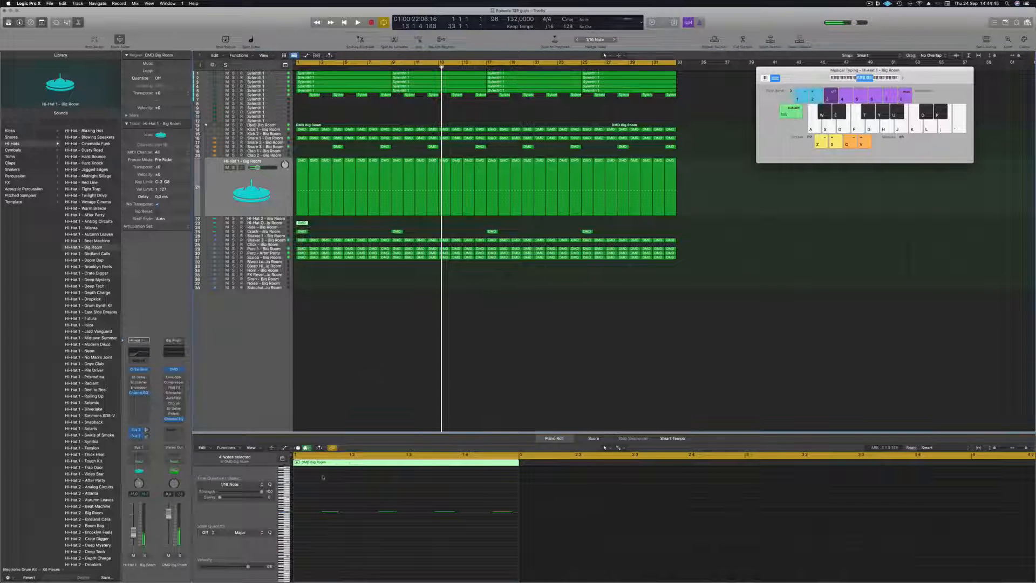
Audition the Hi-Hat Open - Big Room region and duplicate it bar by bar across all 32 bars
{"action": "key", "text": "space"}
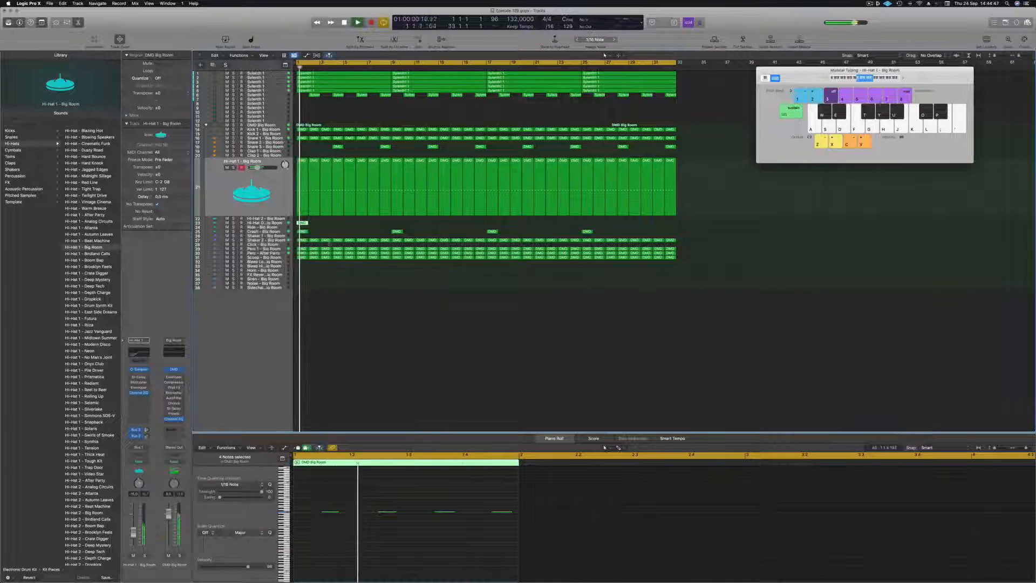
{"action": "left_click", "coordinate": [302, 223]}
{"action": "key", "text": "space"}
{"action": "key", "text": "space"}
{"action": "key", "text": "space"}
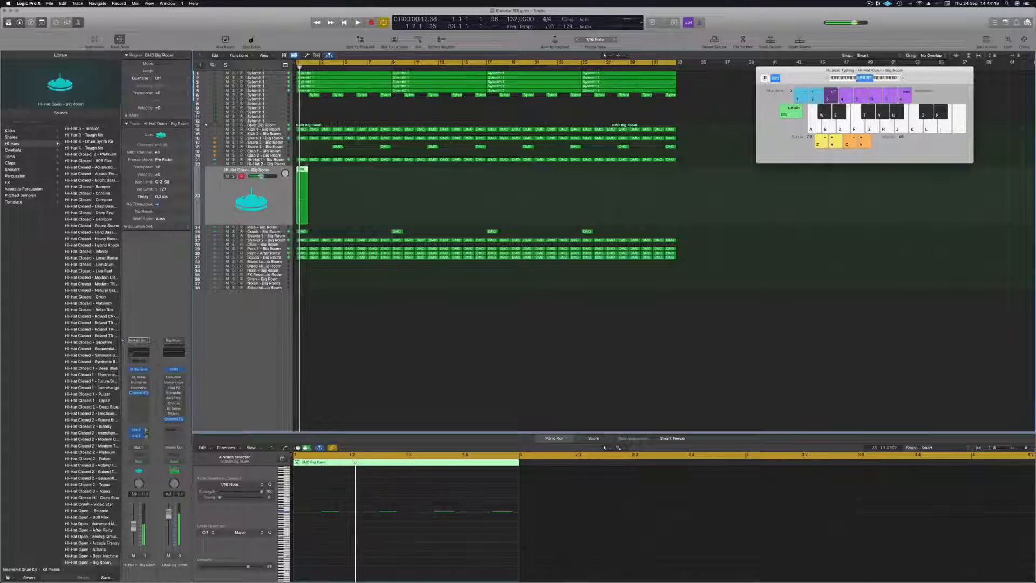
{"action": "left_click_drag", "start_coordinate": [303, 172], "coordinate": [327, 174]}
{"action": "left_click_drag", "start_coordinate": [351, 185], "coordinate": [588, 171]}
Replay the arrangement from the start to judge how the open hi-hat pattern sits in the groove
{"action": "key", "text": "space"}
{"action": "left_click", "coordinate": [233, 198]}
{"action": "key", "text": "space"}
{"action": "key", "text": "space"}
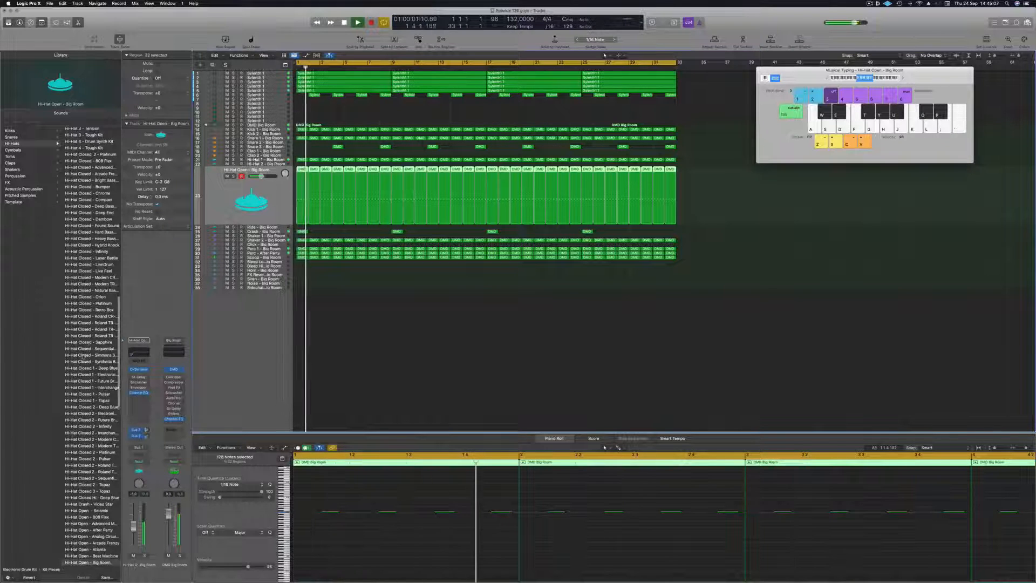
{"action": "key", "text": "space"}
{"action": "key", "text": "space"}
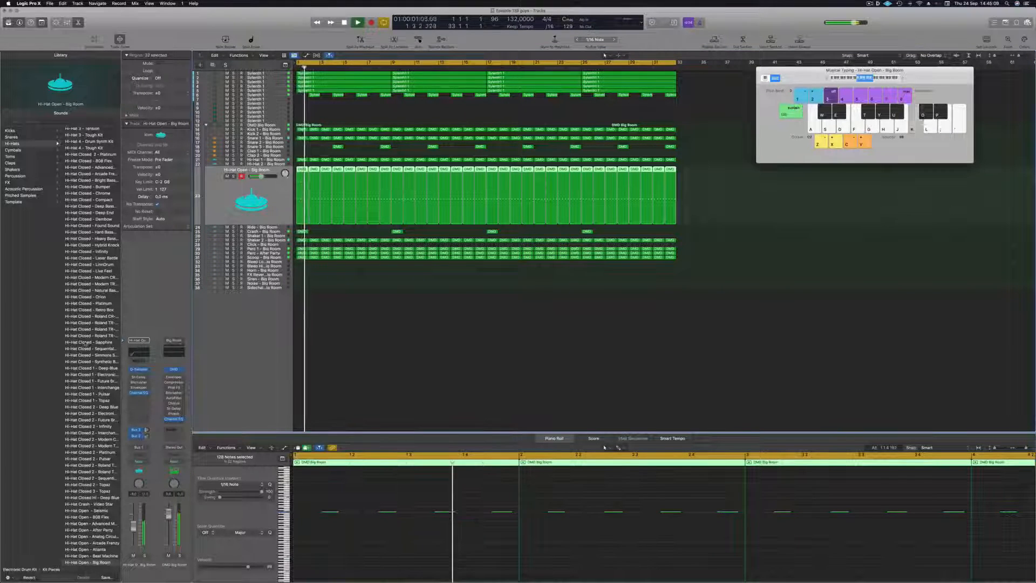
{"action": "key", "text": "space"}
{"action": "key", "text": "space"}
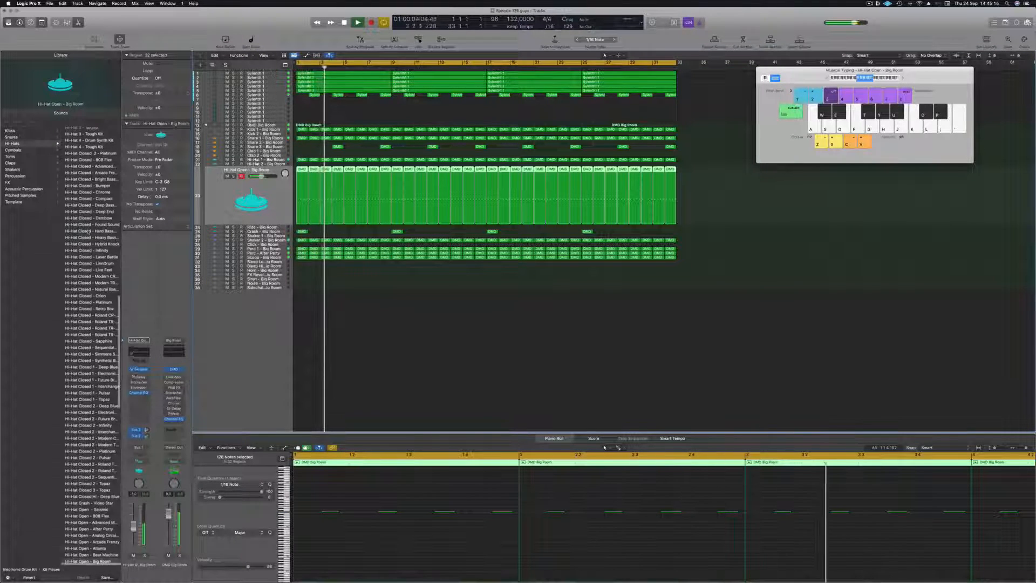
Load the Hi-Hat Open - Deep Tech sound on the open hi-hat track and balance its level while replaying from the start
{"action": "scroll", "coordinate": [67, 220], "scroll_direction": "up", "scroll_amount": 8}
{"action": "scroll", "coordinate": [87, 233], "scroll_direction": "down", "scroll_amount": 10}
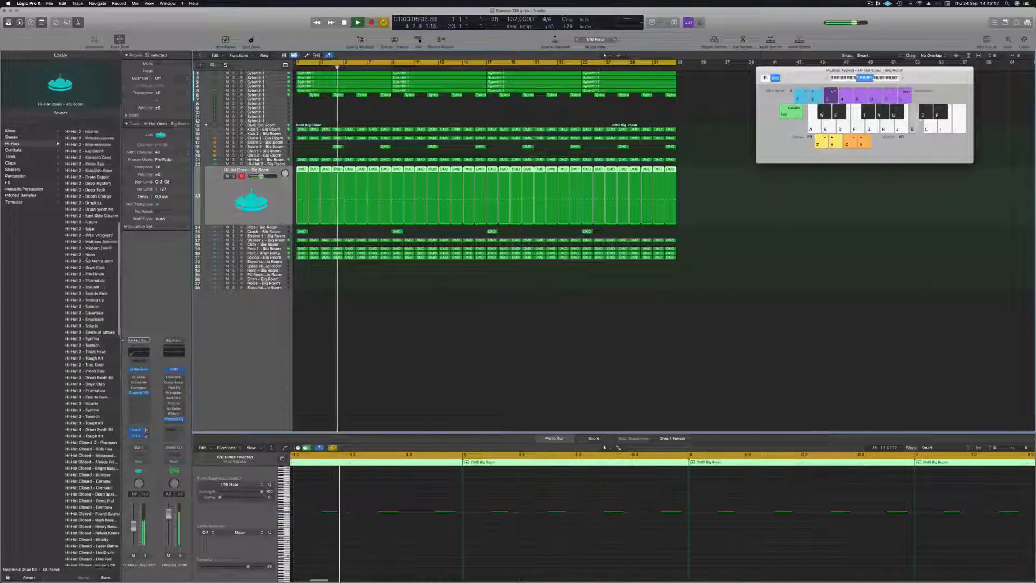
{"action": "scroll", "coordinate": [81, 270], "scroll_direction": "down", "scroll_amount": 4}
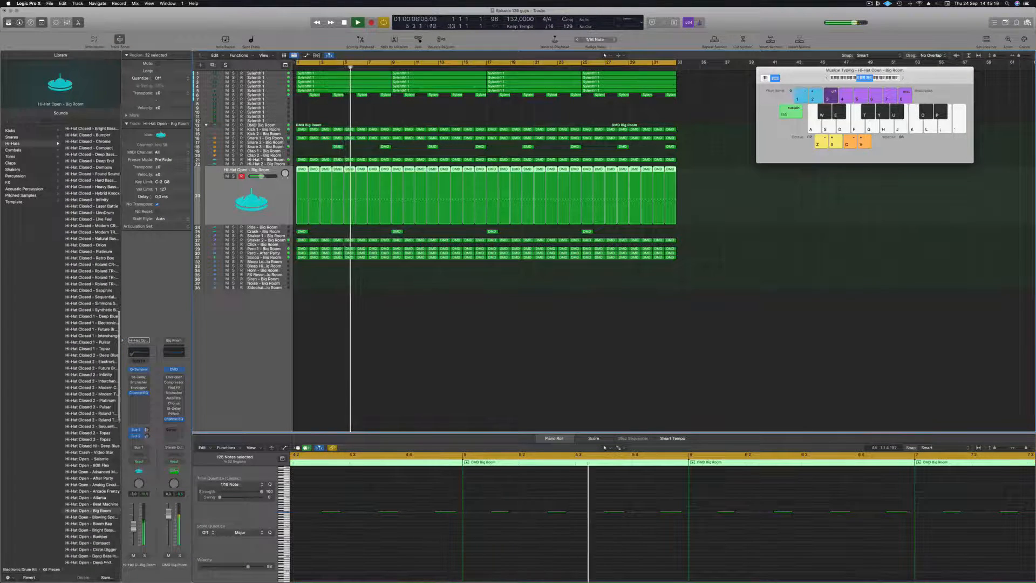
{"action": "scroll", "coordinate": [74, 306], "scroll_direction": "down", "scroll_amount": 6}
{"action": "scroll", "coordinate": [86, 323], "scroll_direction": "down", "scroll_amount": 7}
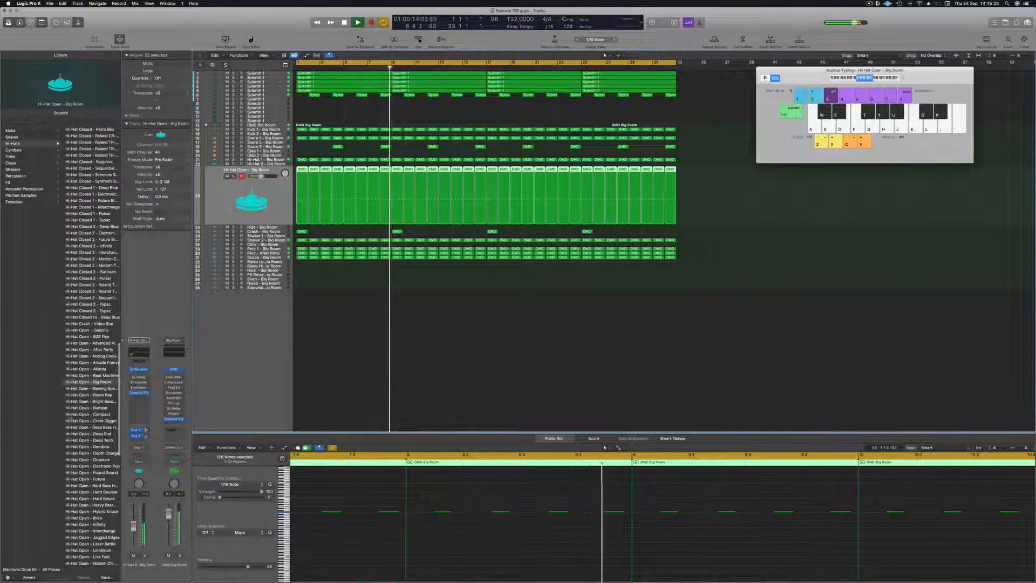
{"action": "left_click", "coordinate": [85, 439]}
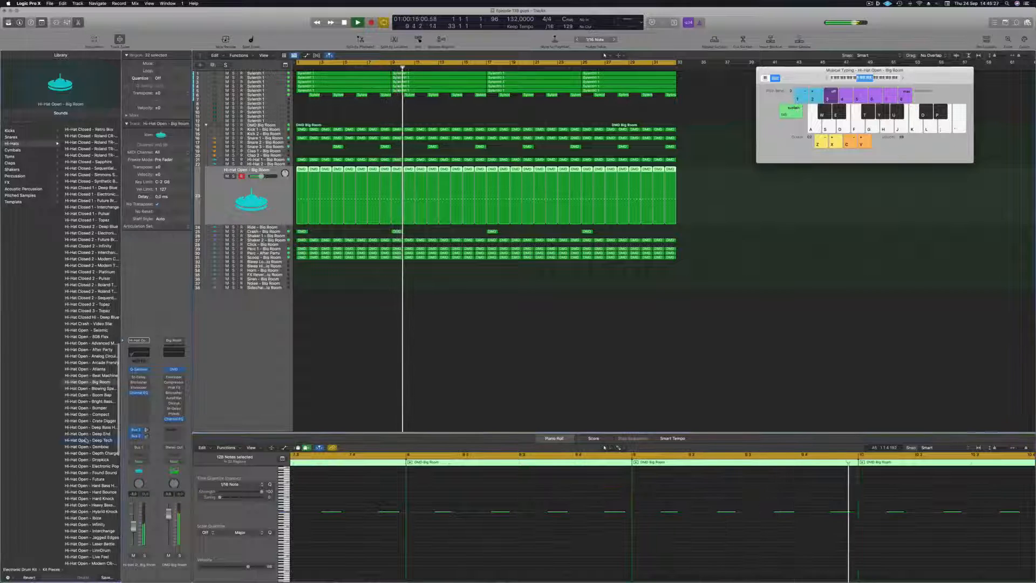
{"action": "key", "text": "Return"}
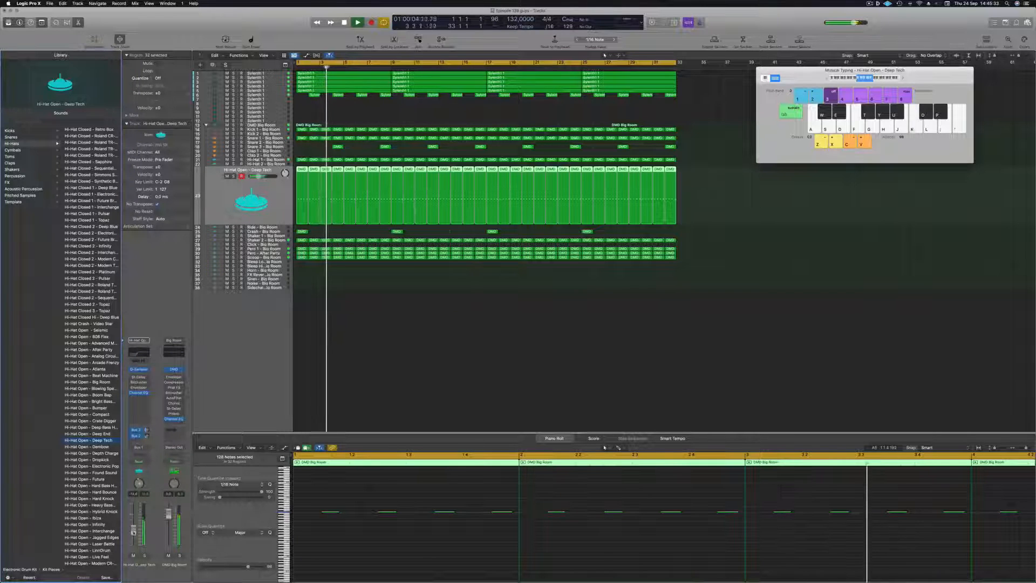
{"action": "key", "text": "Return"}
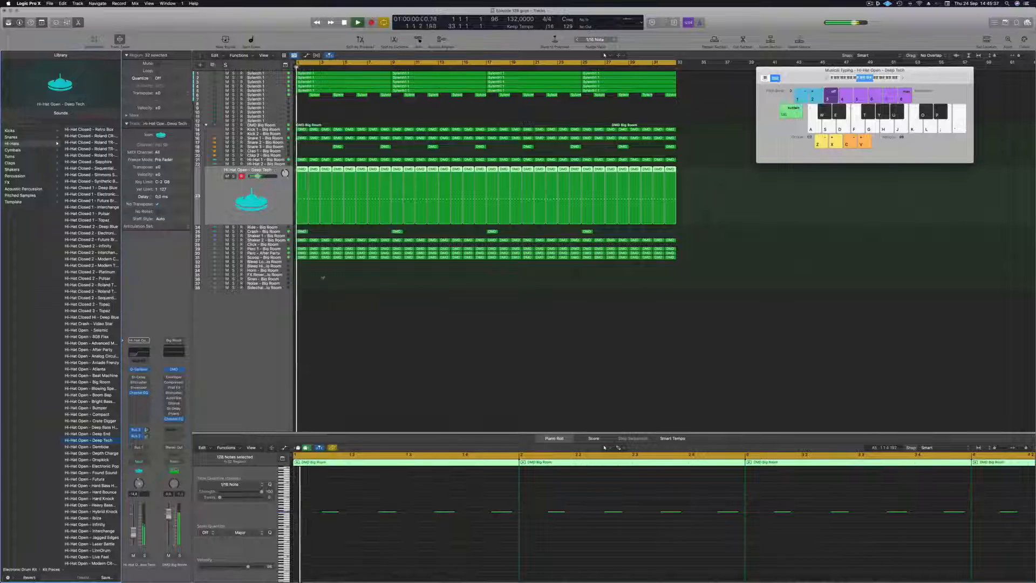
Select the Perc - After Party track and listen to it in the arrangement from the start
{"action": "left_click", "coordinate": [264, 253]}
{"action": "key", "text": "Return"}
{"action": "key", "text": "s"}
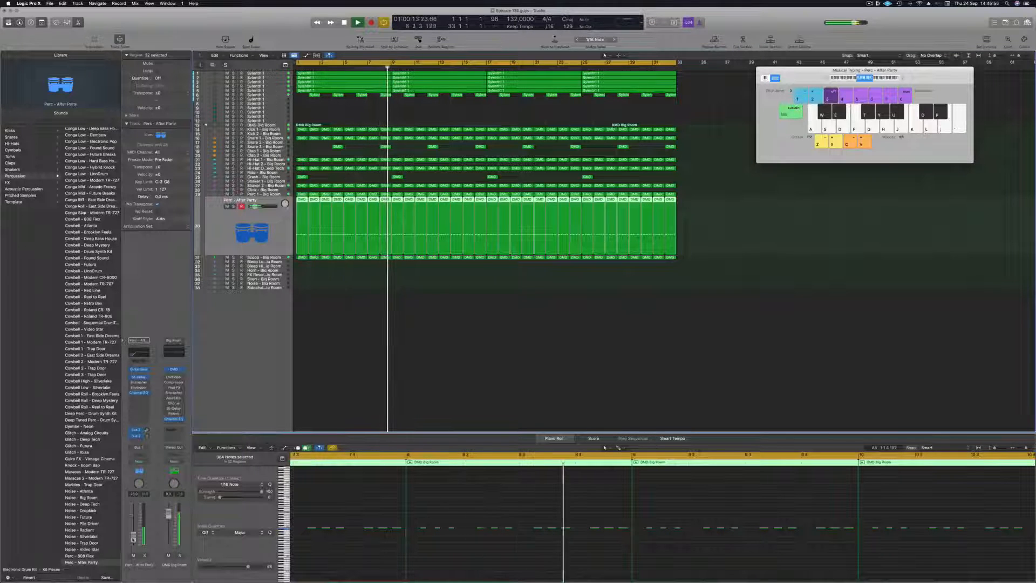
{"action": "left_click", "coordinate": [325, 359]}
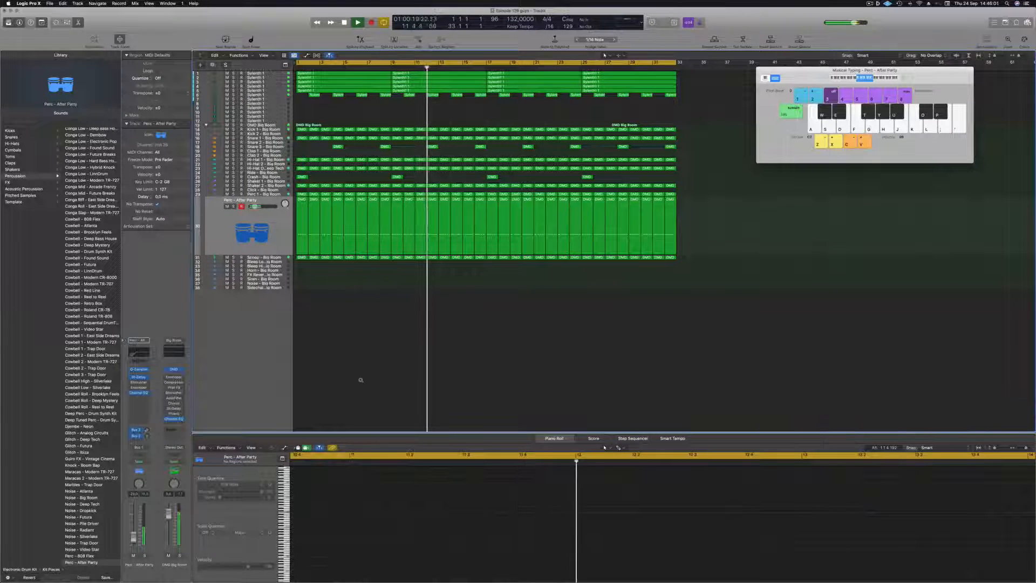
{"action": "scroll", "coordinate": [359, 380], "scroll_direction": "up", "scroll_amount": 2}
{"action": "scroll", "coordinate": [359, 380], "scroll_direction": "up", "scroll_amount": 4}
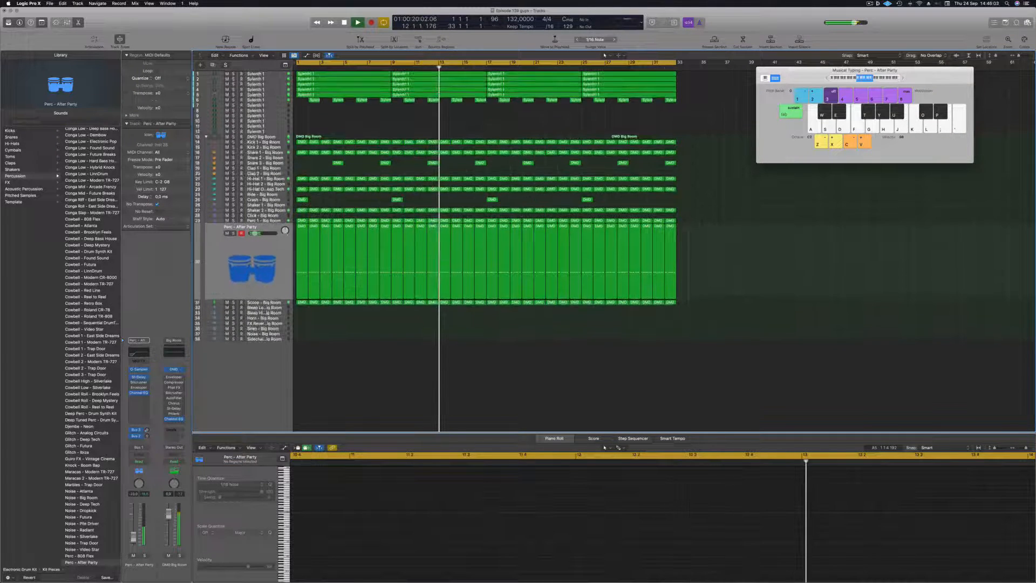
{"action": "key", "text": "Return"}
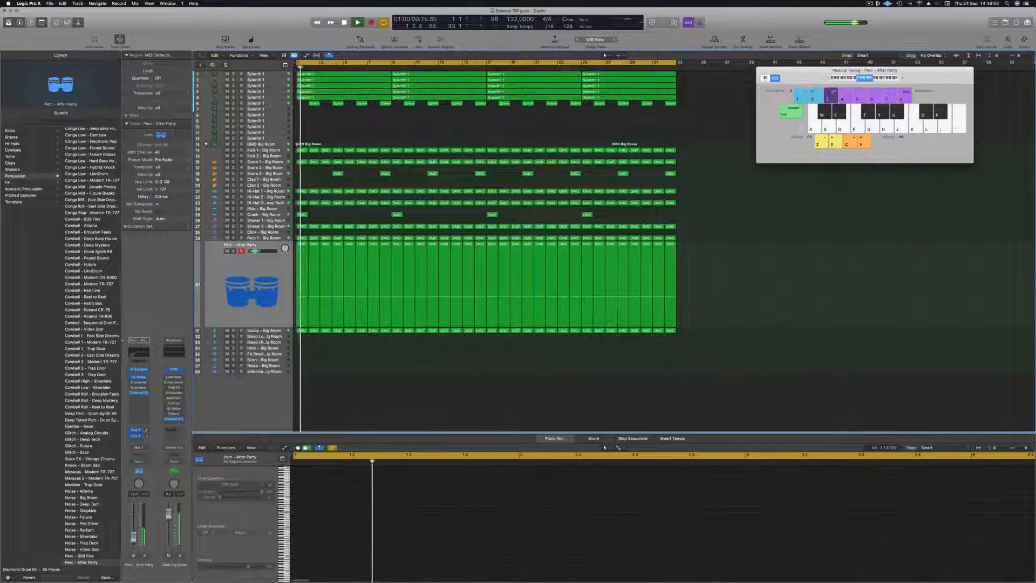
Duplicate the sixth Sylenth 1 track as a new empty instrument track and replay from the start
{"action": "left_click", "coordinate": [266, 103]}
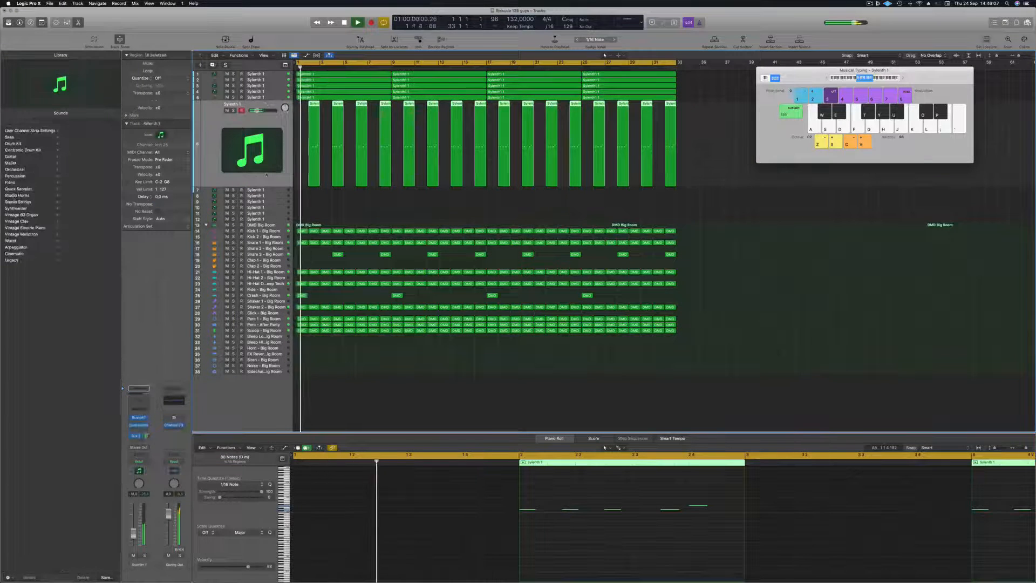
{"action": "key", "text": "super+d"}
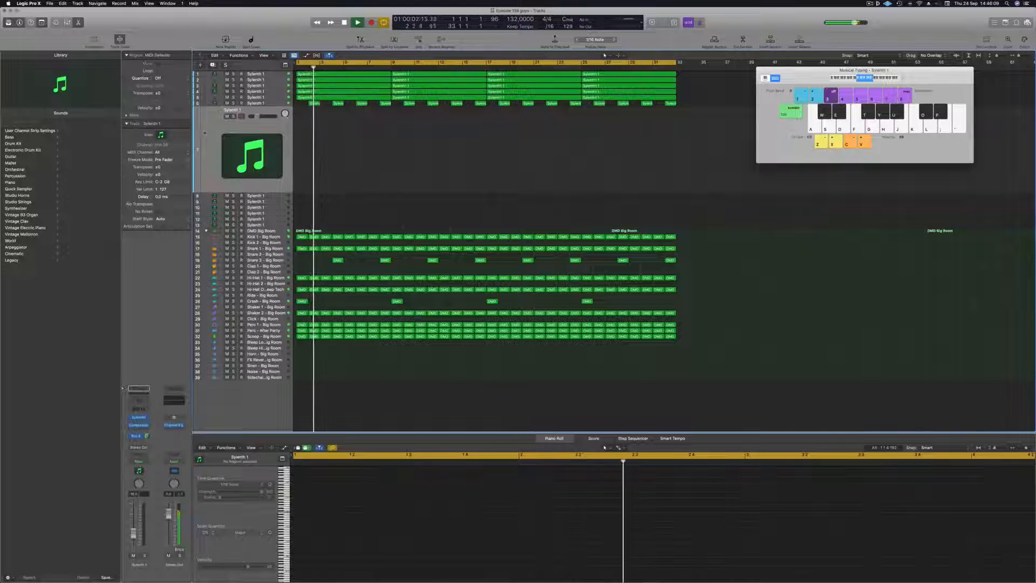
{"action": "left_click", "coordinate": [870, 4]}
{"action": "left_click", "coordinate": [870, 5]}
{"action": "key", "text": "Return"}
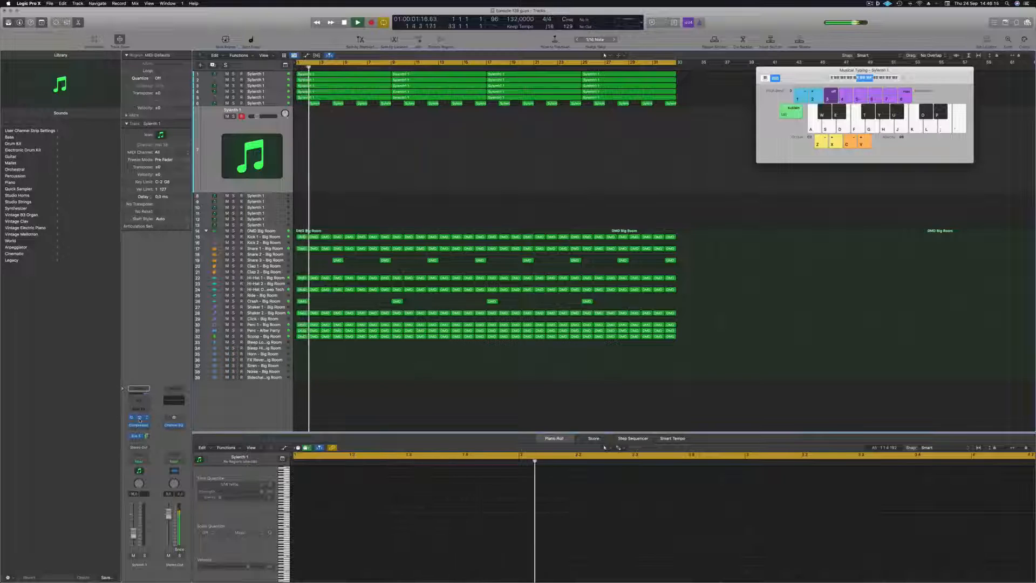
Open Sylenth1 on the duplicated track and load the factory bank Sylenth1 Definitive Collection
{"action": "left_click", "coordinate": [139, 419]}
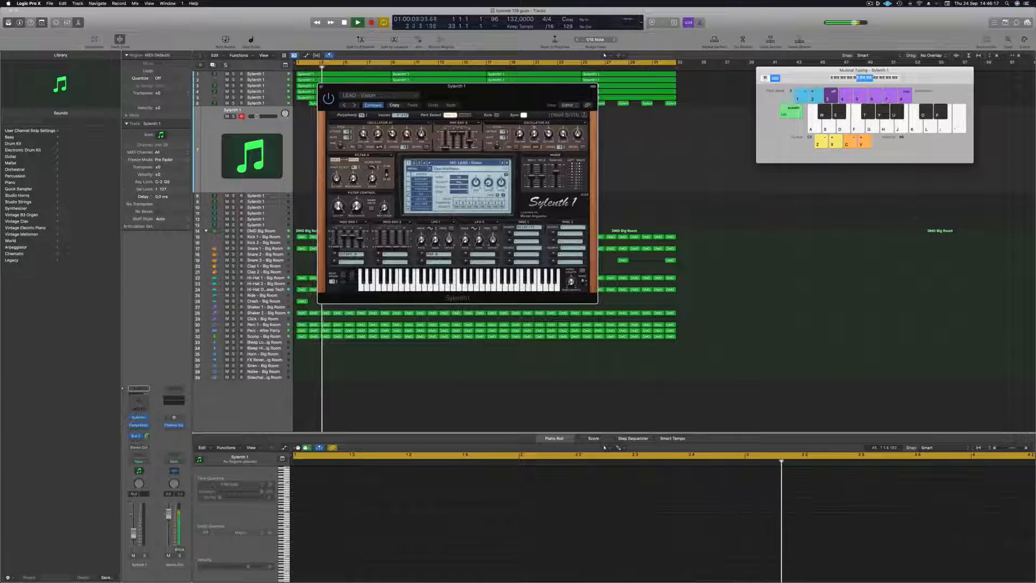
{"action": "left_click", "coordinate": [455, 163]}
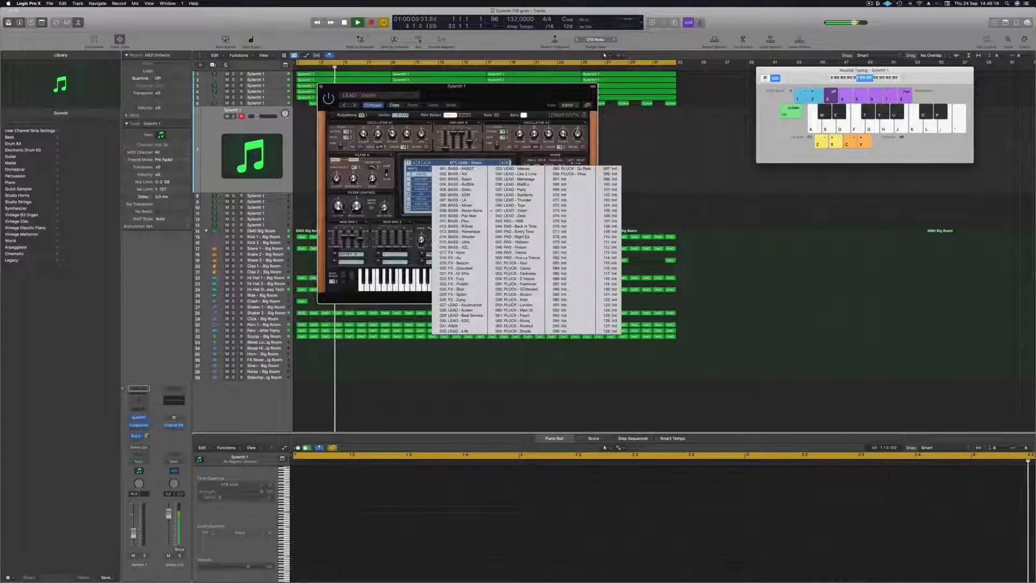
{"action": "left_click", "coordinate": [412, 169]}
{"action": "mouse_move", "coordinate": [432, 180]}
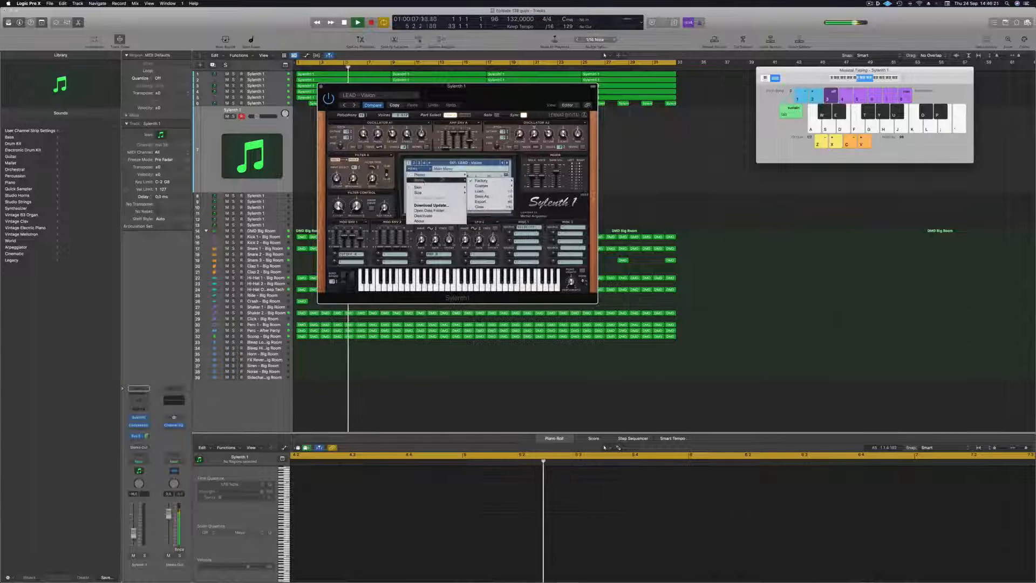
{"action": "mouse_move", "coordinate": [482, 182]}
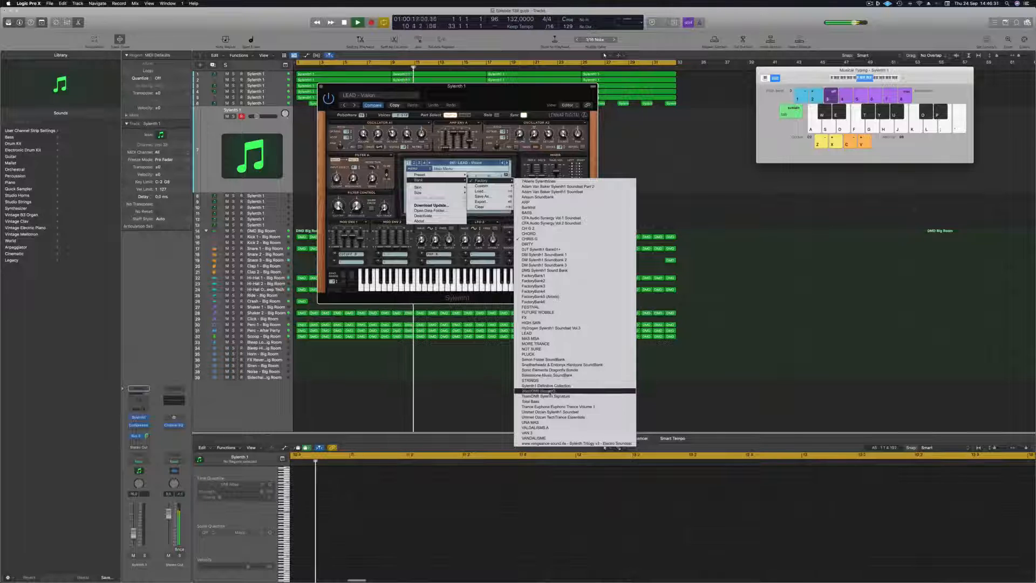
{"action": "left_click", "coordinate": [554, 386]}
{"action": "left_click_drag", "start_coordinate": [518, 86], "coordinate": [661, 101]}
Choose the LEAD - 80's Cop preset in Sylenth1 and reposition the plug-in window
{"action": "left_click", "coordinate": [591, 177]}
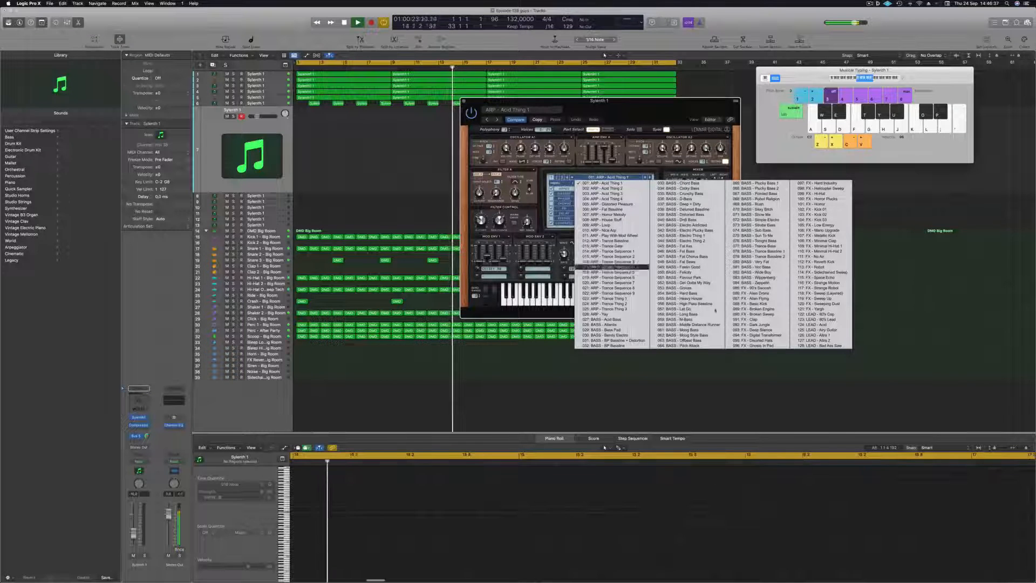
{"action": "left_click", "coordinate": [818, 314]}
{"action": "left_click_drag", "start_coordinate": [594, 101], "coordinate": [622, 123]}
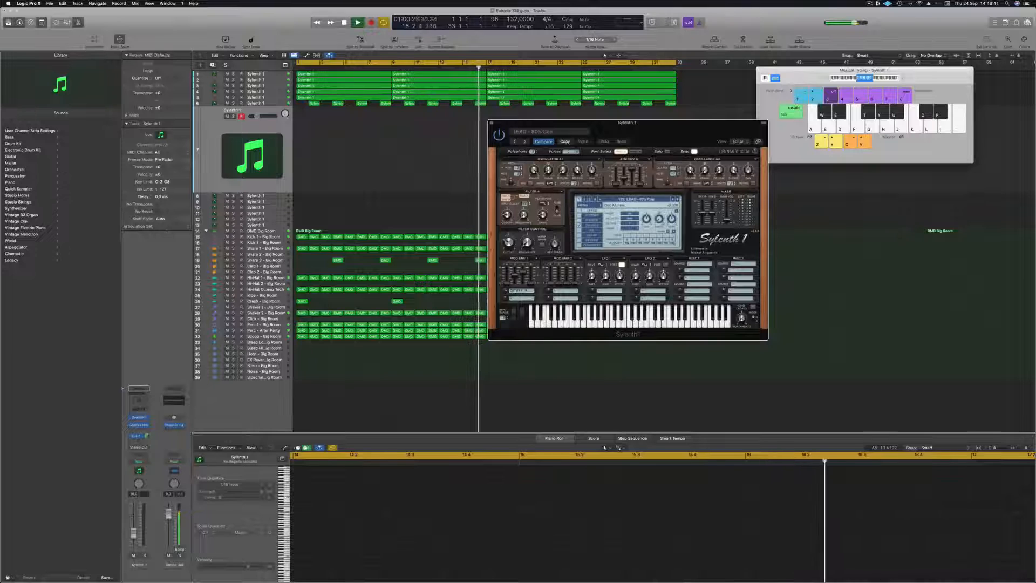
{"action": "left_click_drag", "start_coordinate": [661, 134], "coordinate": [576, 155]}
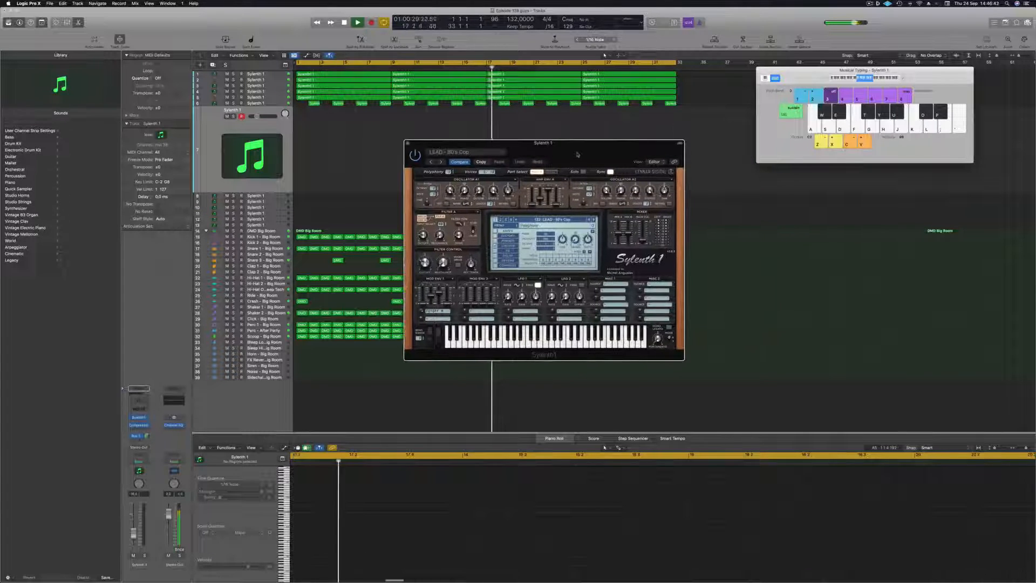
Raise the new Sylenth 1 track's volume and play test notes, moving the Musical Typing and plug-in windows apart
{"action": "left_click_drag", "start_coordinate": [917, 79], "coordinate": [906, 81]}
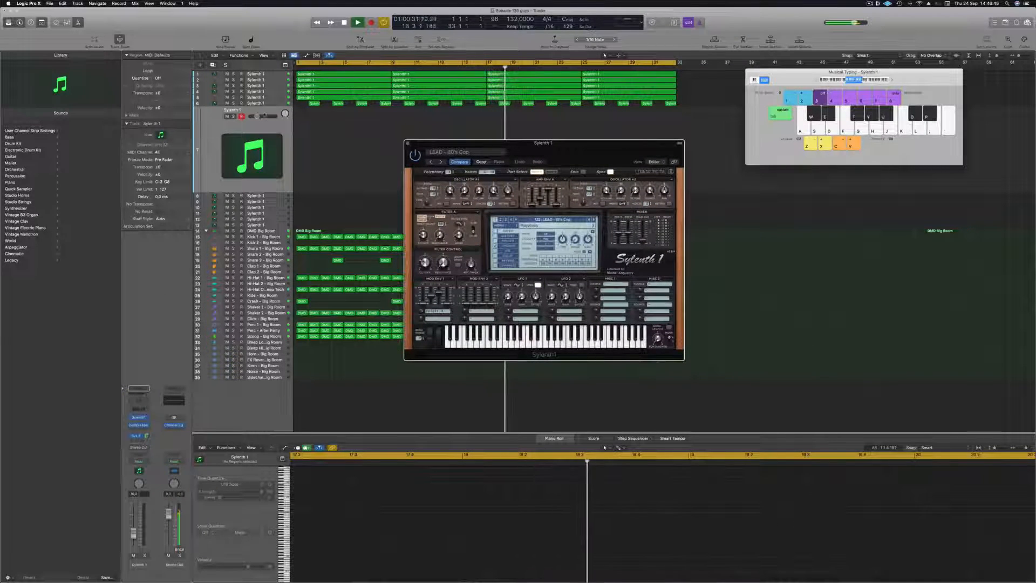
{"action": "left_click_drag", "start_coordinate": [257, 117], "coordinate": [263, 117]}
{"action": "key", "text": "g"}
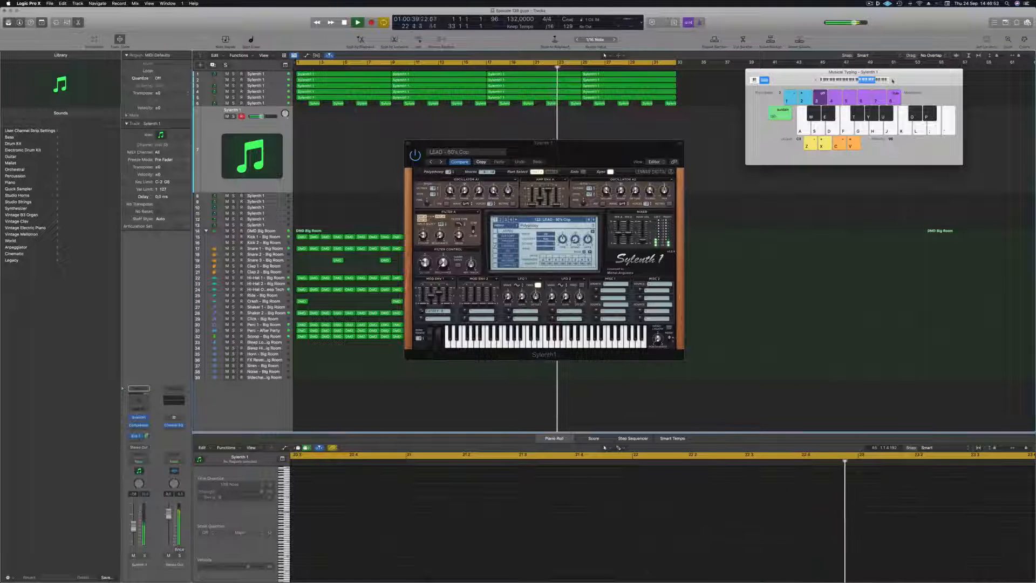
{"action": "left_click_drag", "start_coordinate": [604, 149], "coordinate": [622, 133]}
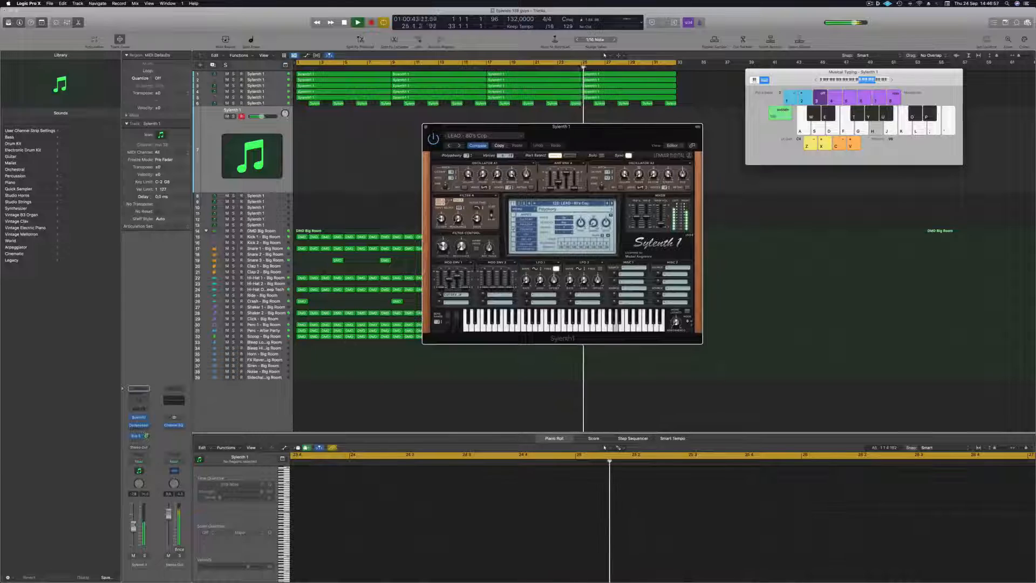
Show the lead track's send bus channel strip and raise the track's fader while playing notes with the LEAD - 80's Cop preset
{"action": "left_click", "coordinate": [756, 226]}
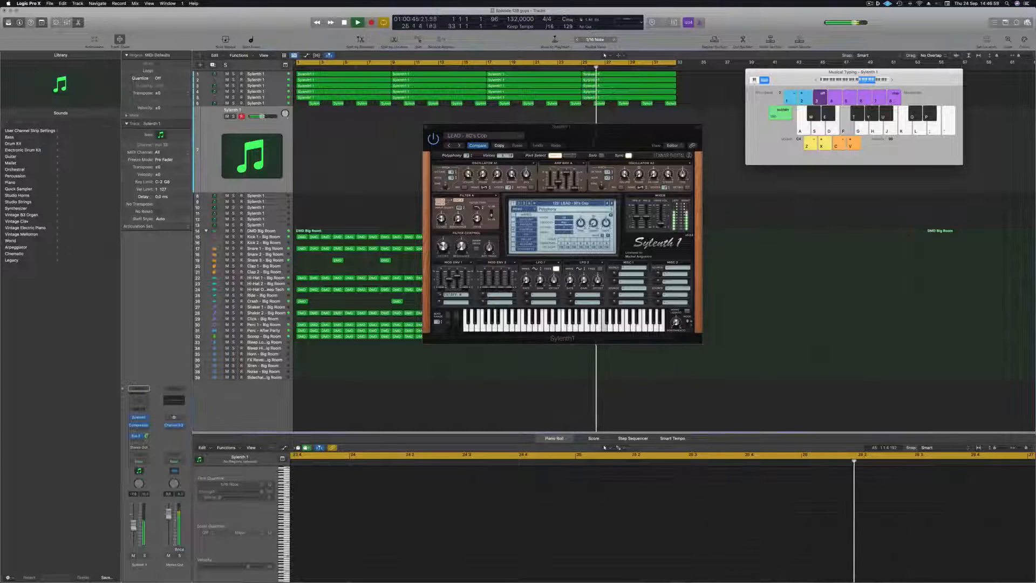
{"action": "left_click", "coordinate": [147, 437]}
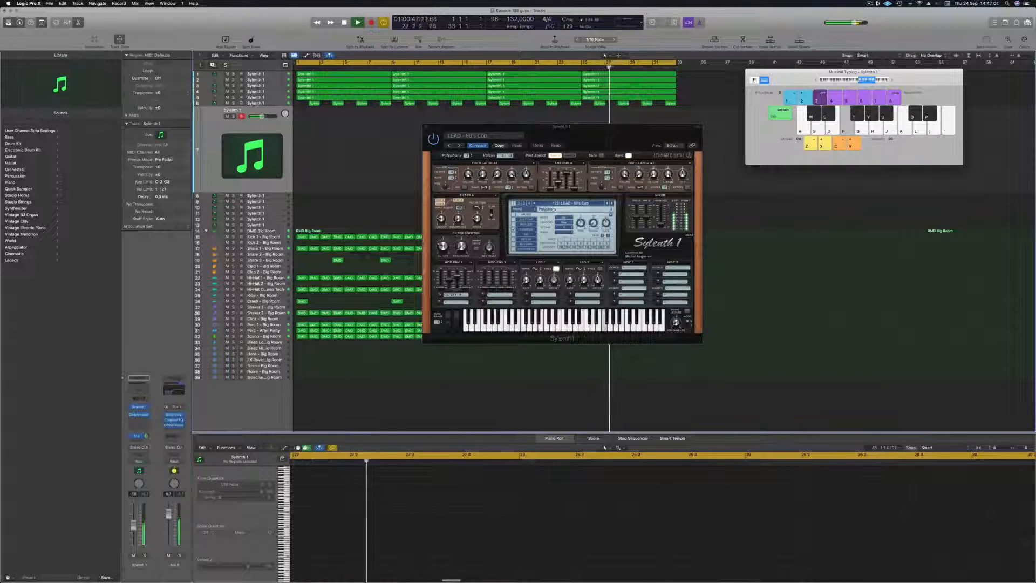
{"action": "key", "text": "g"}
{"action": "left_click_drag", "start_coordinate": [133, 526], "coordinate": [134, 523]}
{"action": "key", "text": "h"}
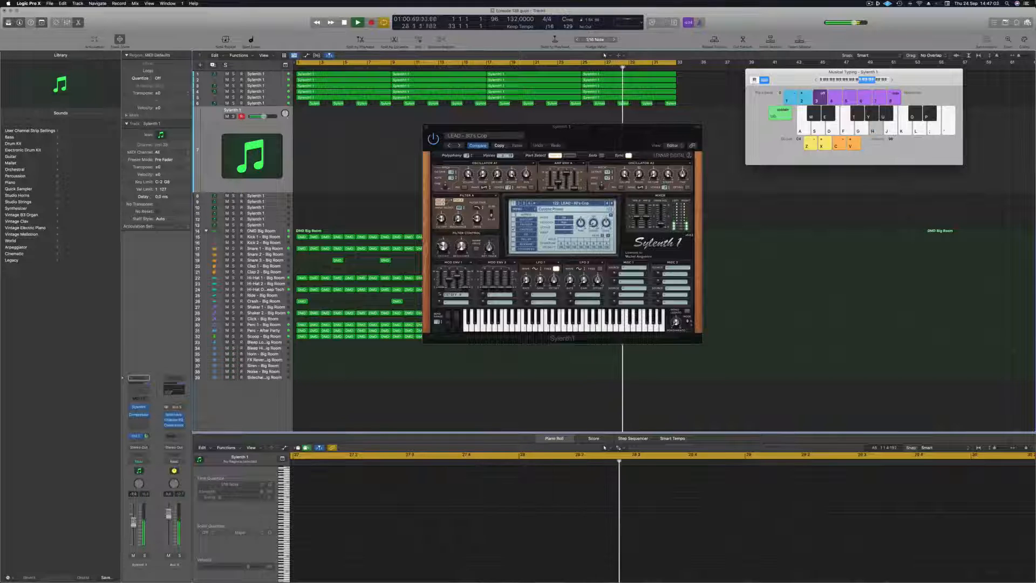
Switch Sylenth1 to the LEAD - 80's Lead preset and audition it with several notes over the playing track
{"action": "left_click", "coordinate": [612, 204]}
{"action": "key", "text": "k"}
{"action": "key", "text": "h"}
{"action": "key", "text": "s"}
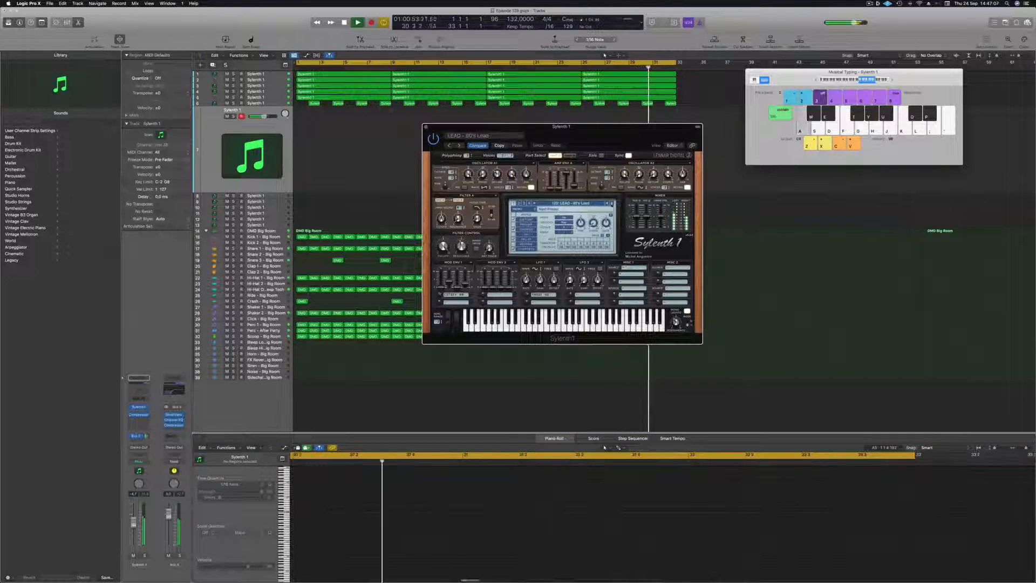
{"action": "key", "text": "f"}
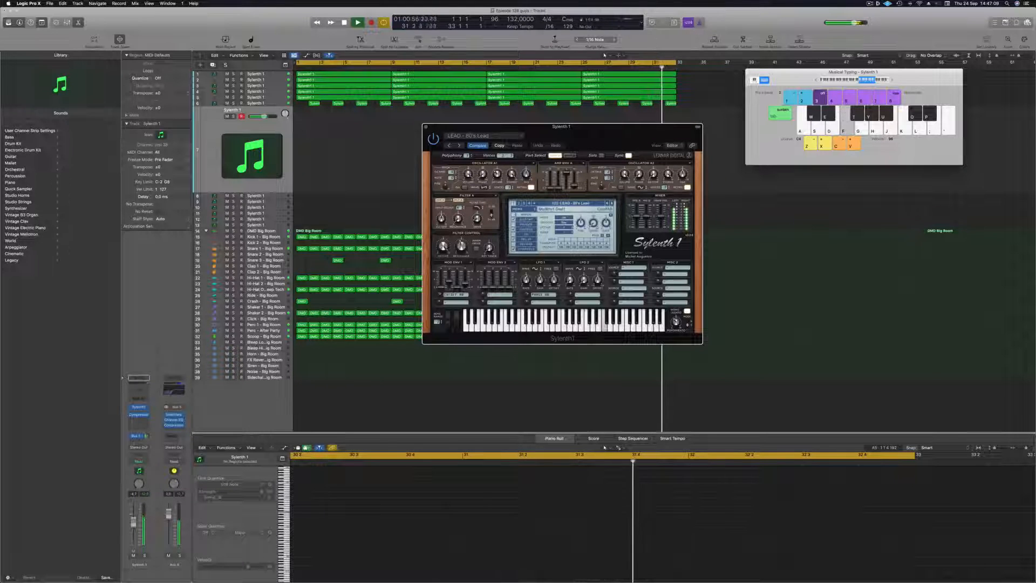
{"action": "key", "text": "d"}
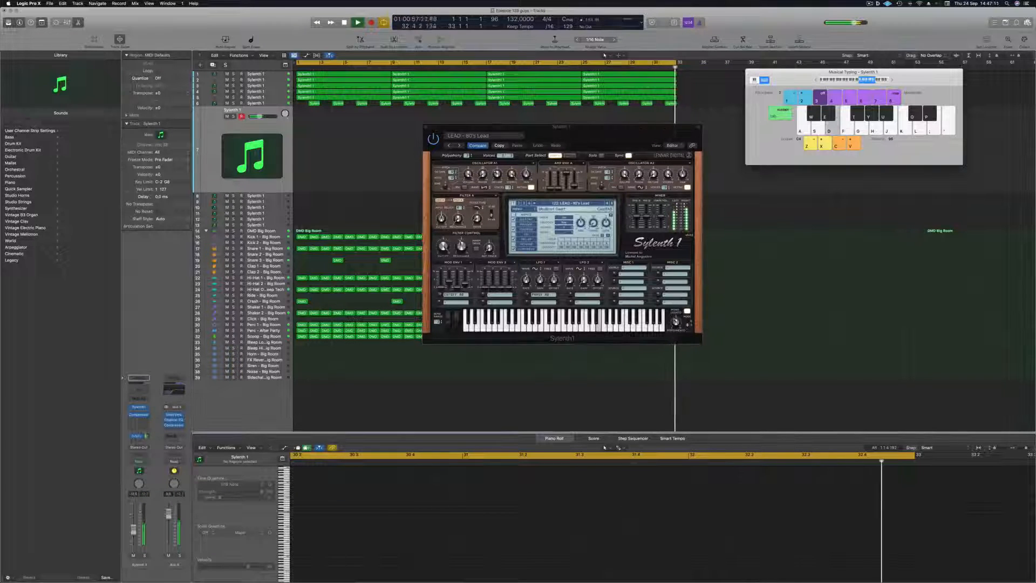
{"action": "key", "text": "d"}
Audition the following Sylenth1 lead presets from LEAD - Acid onward, playing notes on each one
{"action": "left_click", "coordinate": [612, 204]}
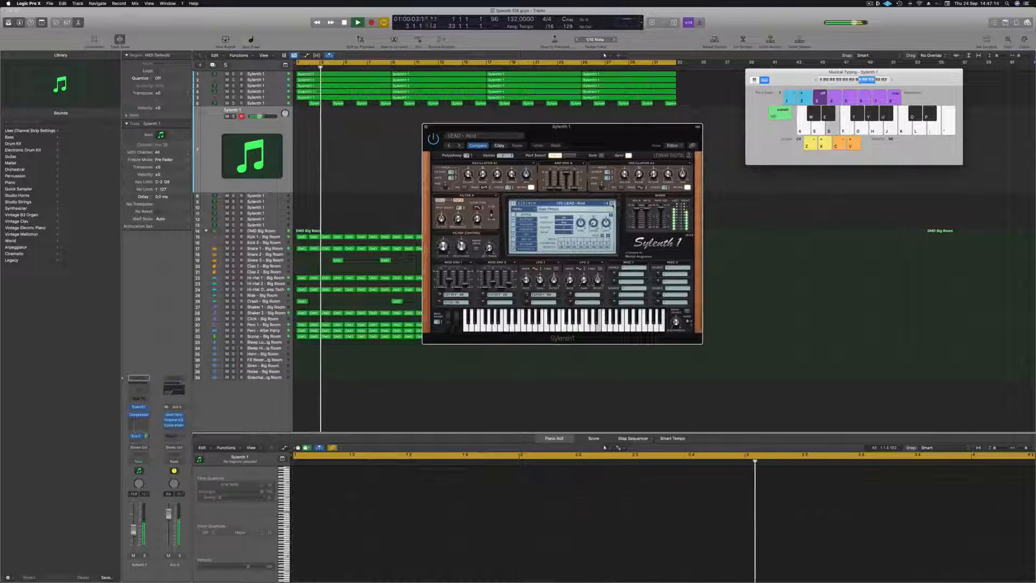
{"action": "key", "text": "a"}
{"action": "key", "text": "f"}
{"action": "key", "text": "d"}
{"action": "left_click", "coordinate": [612, 204]}
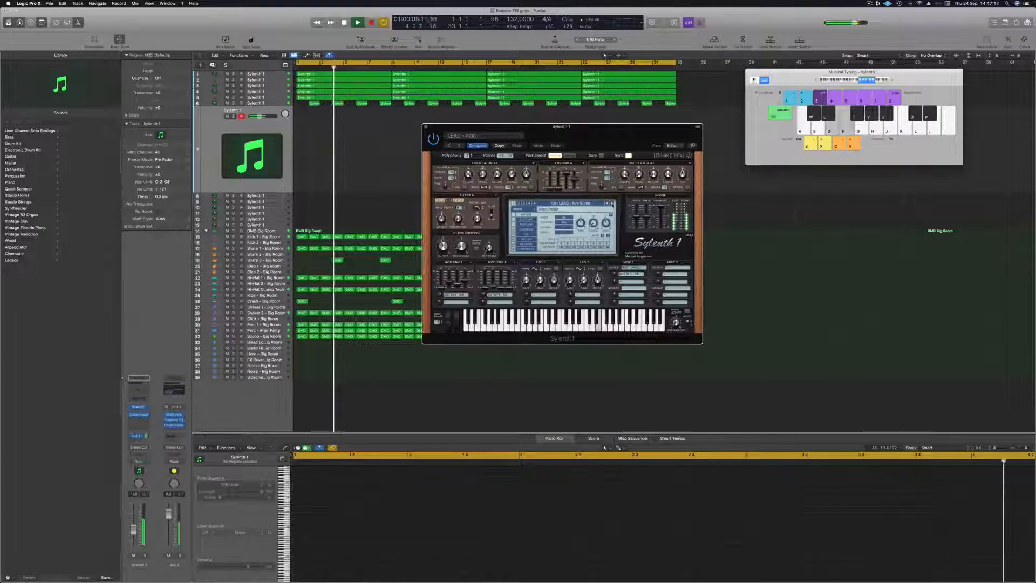
{"action": "key", "text": "d"}
{"action": "left_click", "coordinate": [612, 204]}
{"action": "key", "text": "a"}
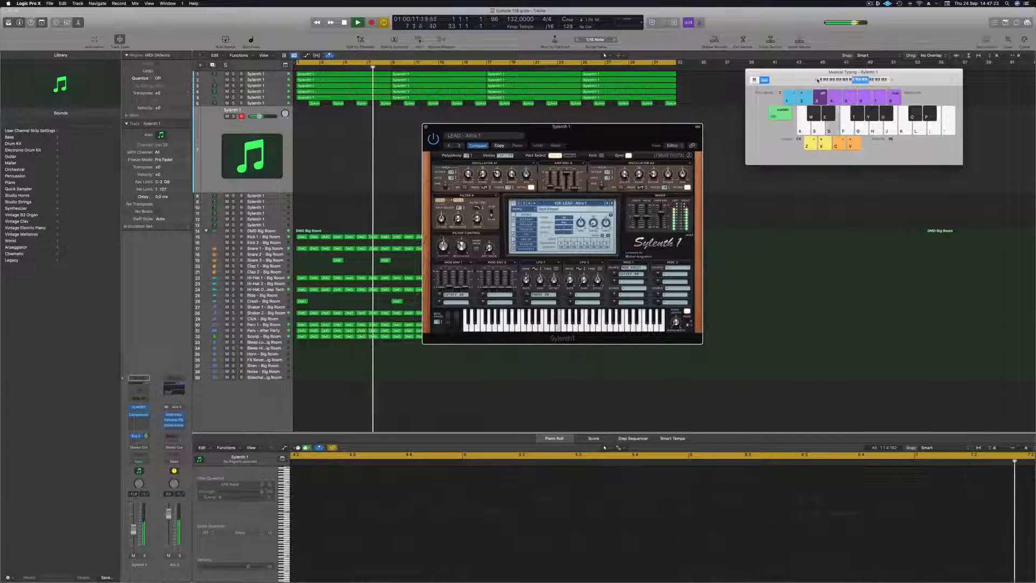
Reposition the plug-in window and audition the Sylenth1 lead presets following LEAD - Brass with short notes
{"action": "left_click_drag", "start_coordinate": [632, 127], "coordinate": [608, 133]}
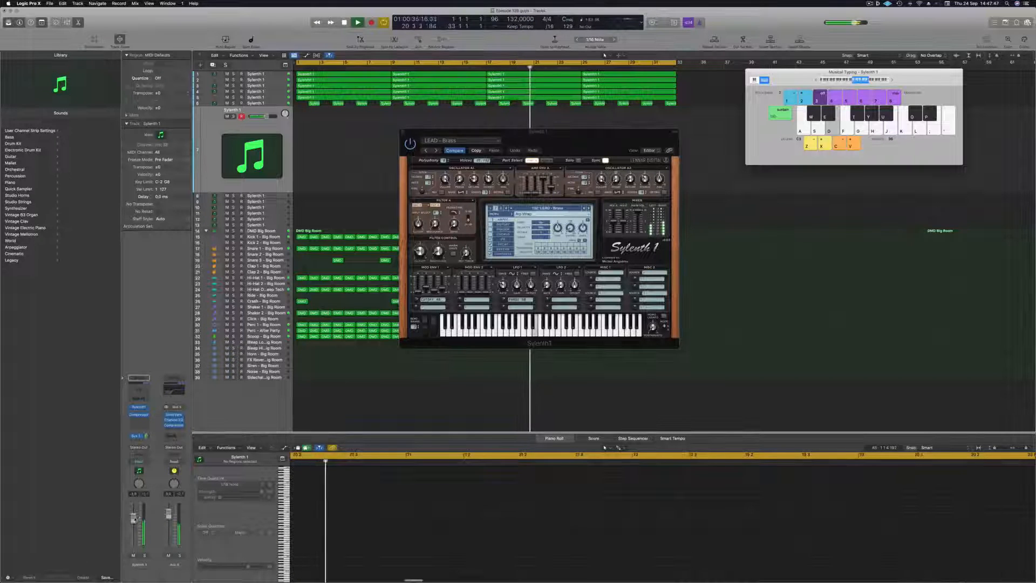
{"action": "left_click", "coordinate": [589, 208]}
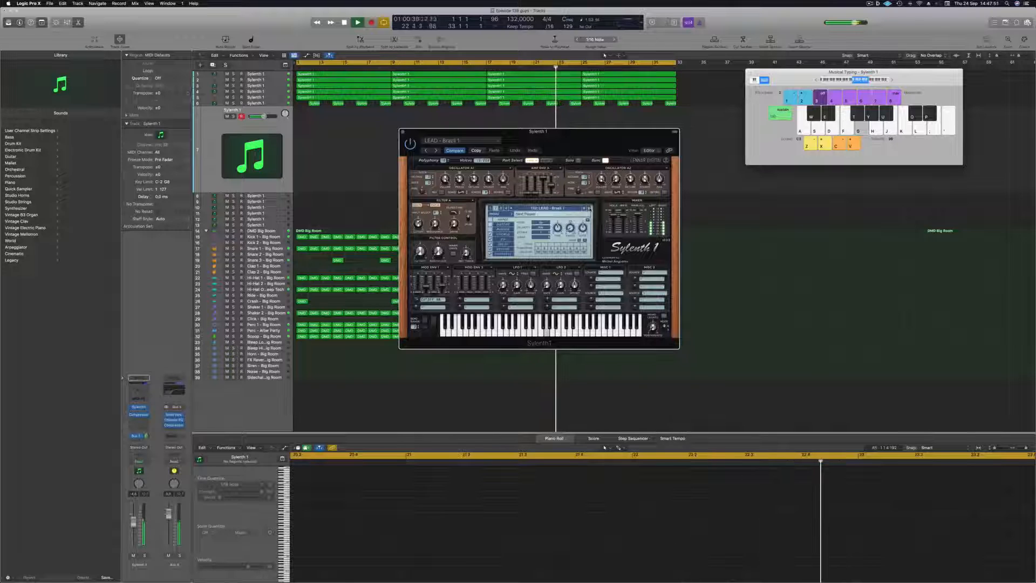
{"action": "left_click", "coordinate": [590, 209]}
{"action": "key", "text": "d"}
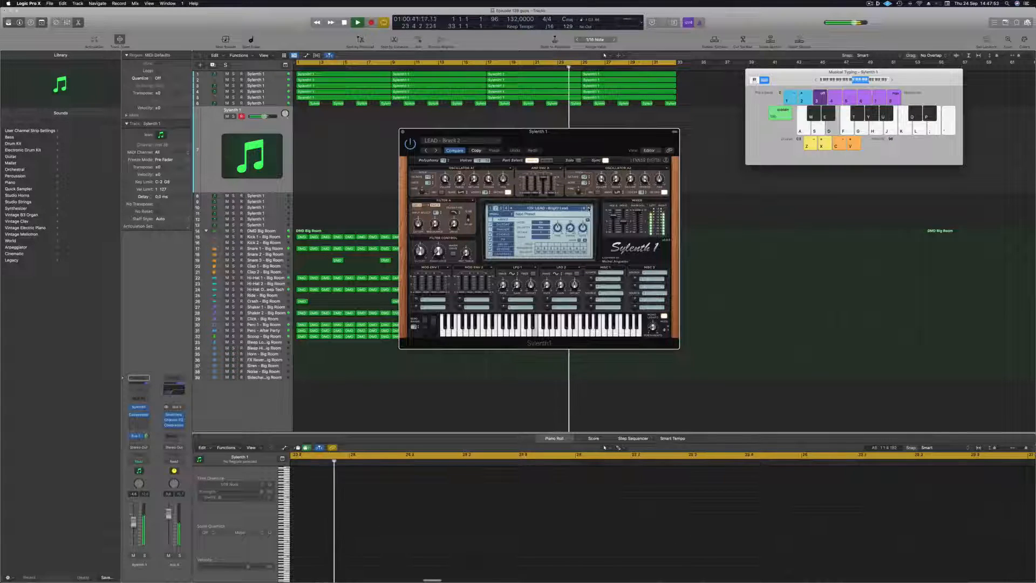
{"action": "left_click", "coordinate": [589, 209]}
{"action": "key", "text": "f"}
{"action": "left_click", "coordinate": [589, 209]}
{"action": "key", "text": "f"}
{"action": "key", "text": "g"}
Advance through the next Sylenth1 lead presets to LEAD - Central Park, playing notes on each
{"action": "left_click", "coordinate": [589, 209]}
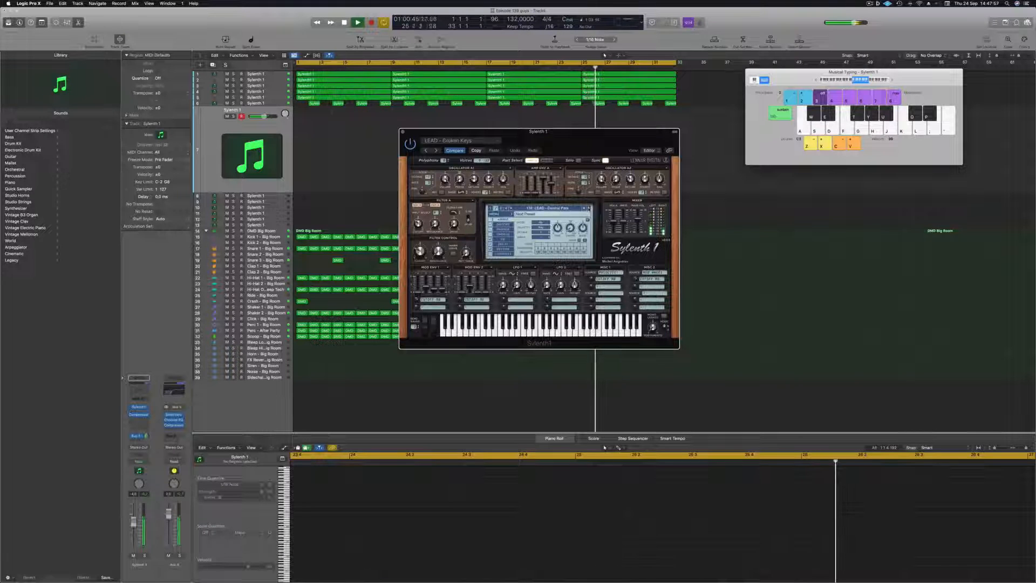
{"action": "key", "text": "f"}
{"action": "key", "text": "g"}
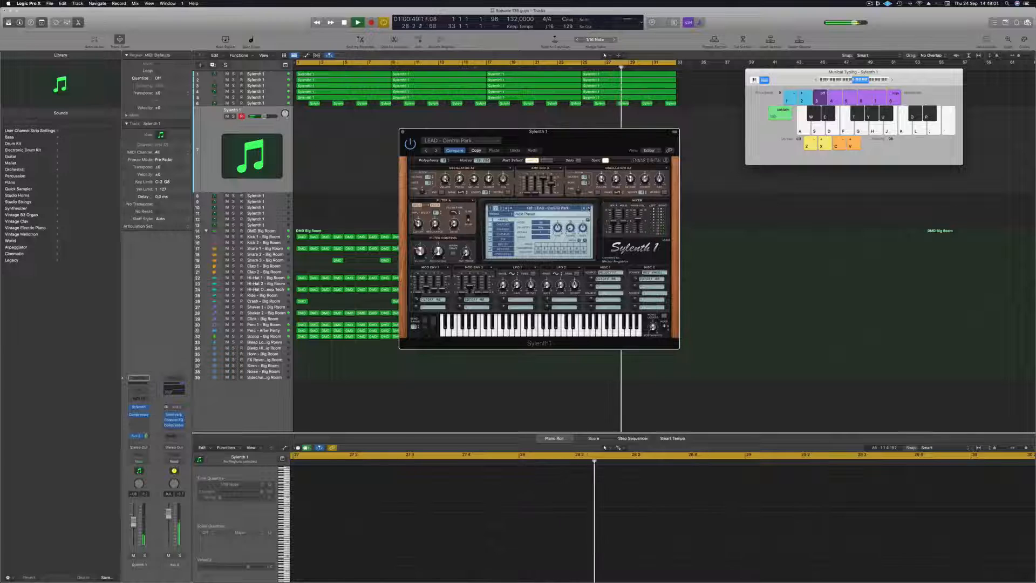
{"action": "key", "text": "d"}
{"action": "key", "text": "f"}
{"action": "key", "text": "g"}
Continue through the Sylenth1 lead presets to LEAD - Discover Trance, testing each with a note
{"action": "left_click", "coordinate": [590, 208]}
{"action": "key", "text": "d"}
{"action": "left_click", "coordinate": [590, 209]}
{"action": "key", "text": "f"}
{"action": "left_click", "coordinate": [589, 209]}
{"action": "key", "text": "f"}
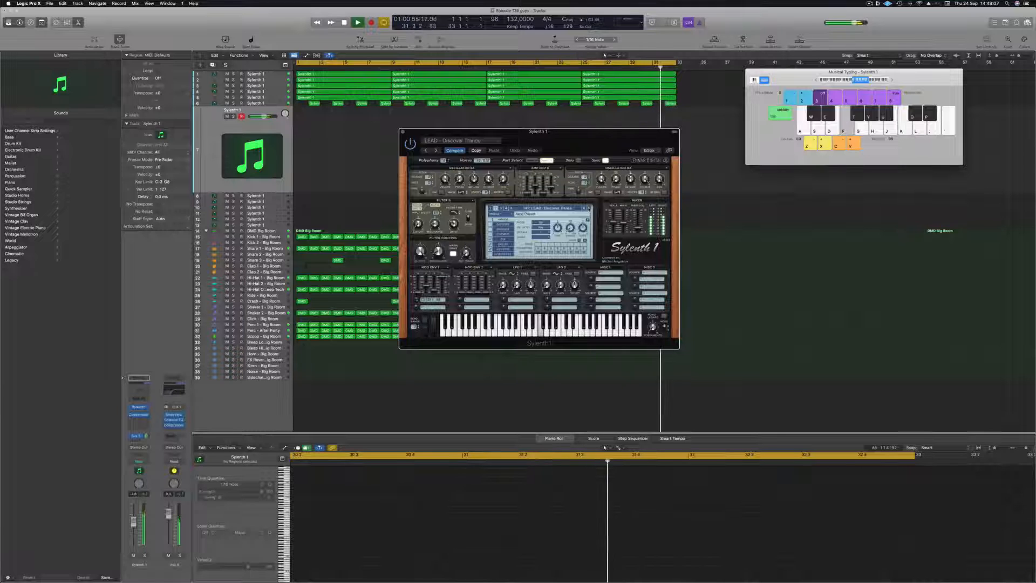
Choose the LEAD - Divine preset in Sylenth1 after trying the presets before it
{"action": "left_click", "coordinate": [589, 209]}
{"action": "left_click", "coordinate": [589, 209]}
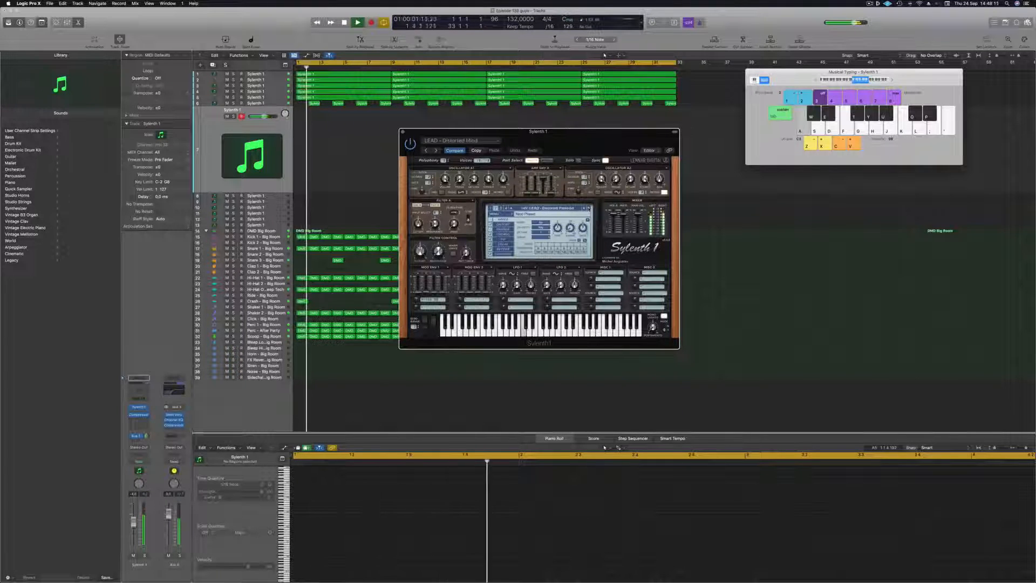
{"action": "left_click", "coordinate": [589, 209]}
{"action": "key", "text": "a"}
{"action": "left_click", "coordinate": [589, 209]}
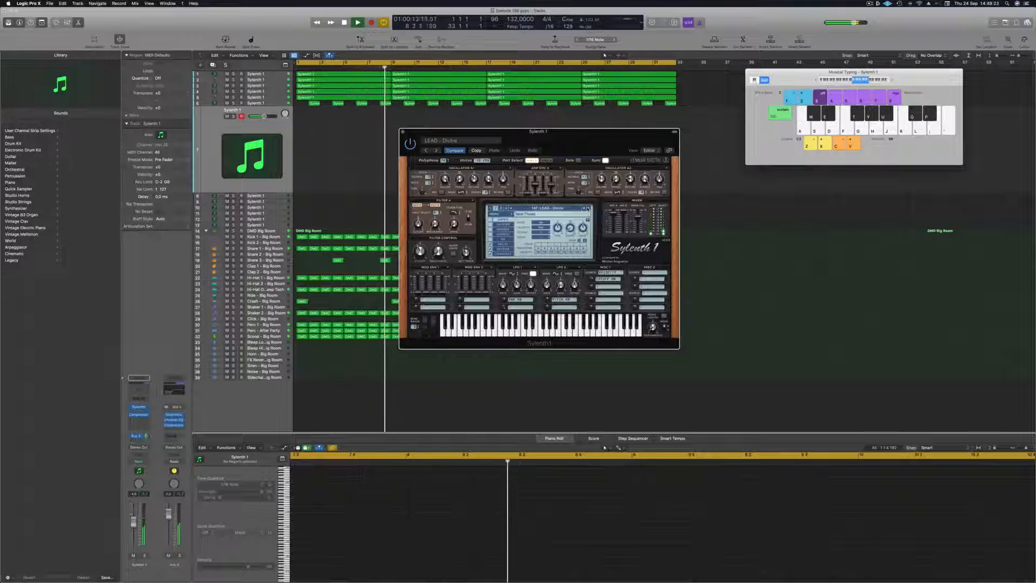
Record a lead melody on the new Sylenth 1 track from about bar 10 to bar 27
{"action": "key", "text": "r"}
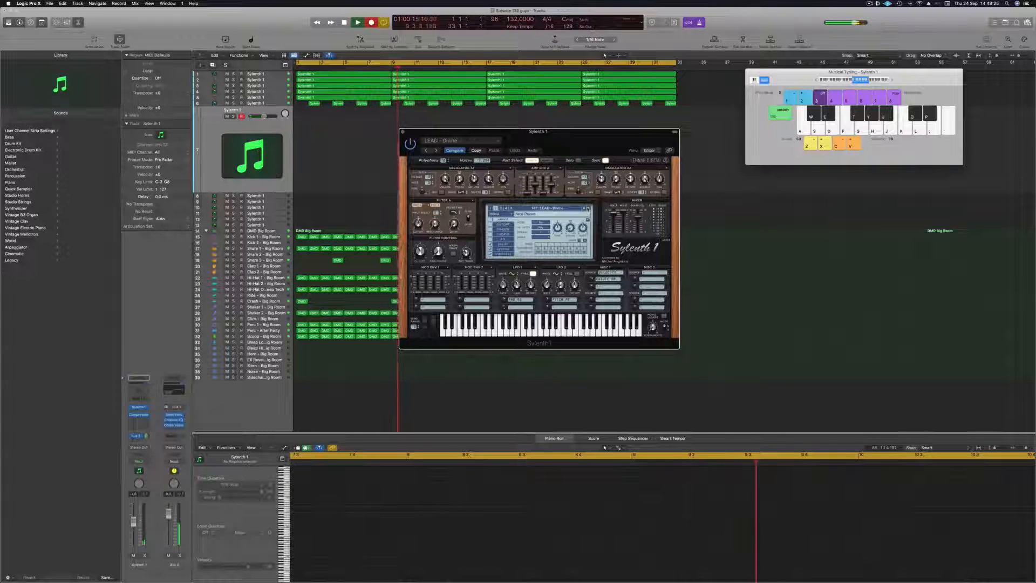
{"action": "key", "text": "a"}
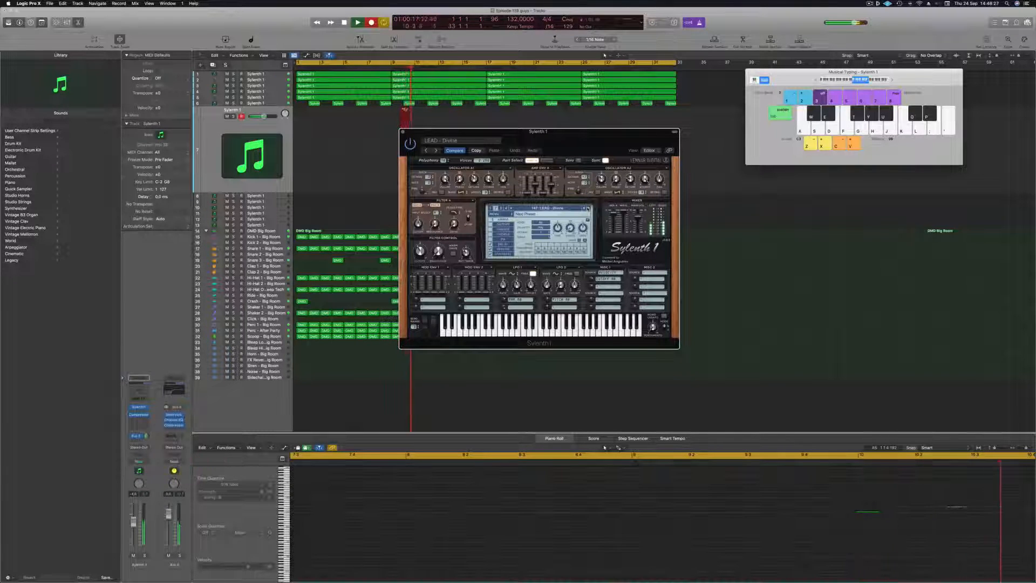
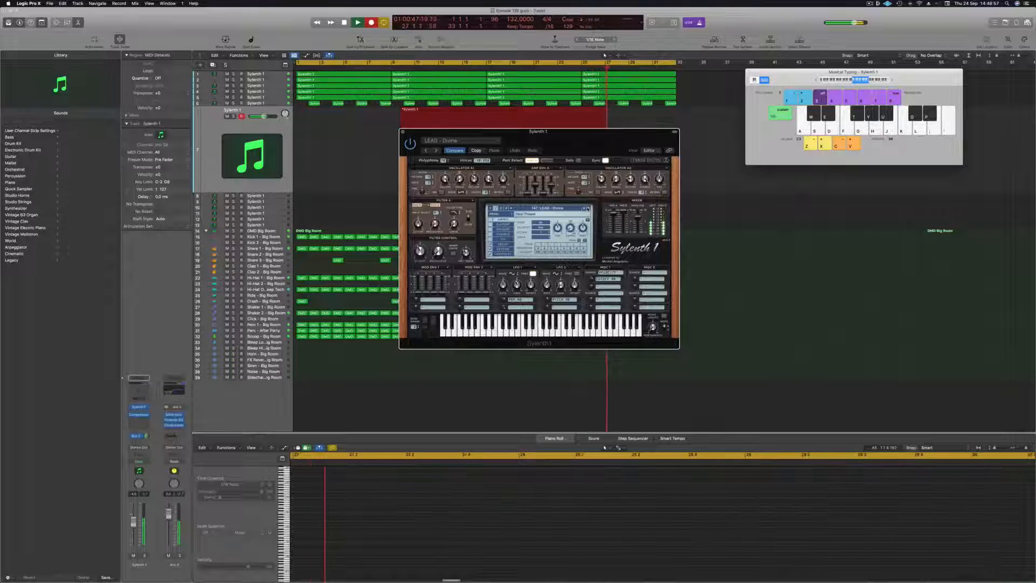
{"action": "key", "text": "space"}
Move the recorded lead region to start at bar 2, shift the plug-in window aside and play from the start
{"action": "key", "text": "space"}
{"action": "left_click_drag", "start_coordinate": [535, 132], "coordinate": [900, 144]}
{"action": "left_click_drag", "start_coordinate": [475, 110], "coordinate": [381, 114]}
{"action": "key", "text": "space"}
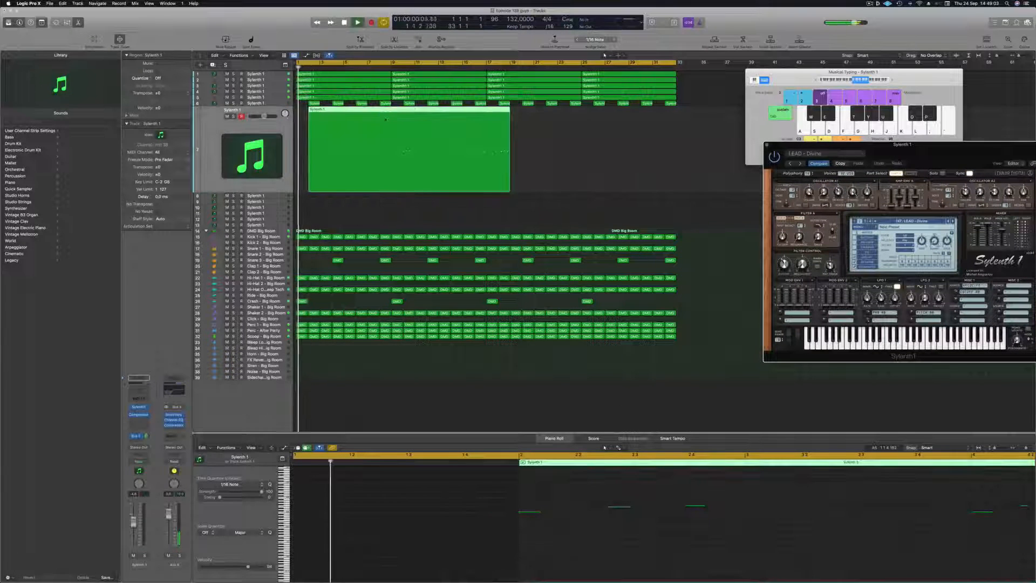
Select all notes of the recorded lead region in the Piano Roll
{"action": "scroll", "coordinate": [637, 544], "scroll_direction": "down", "scroll_amount": 4}
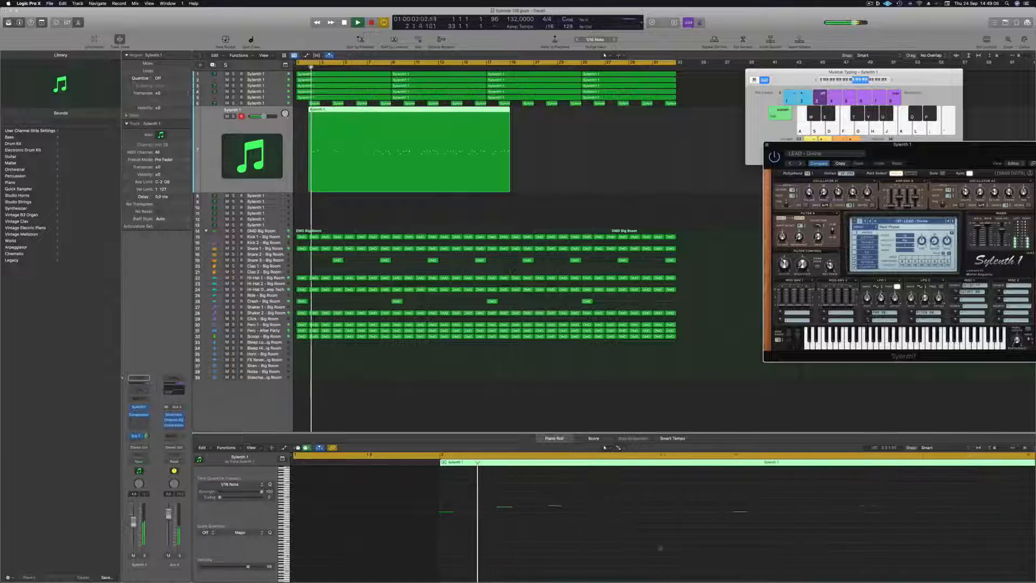
{"action": "left_click", "coordinate": [567, 532]}
{"action": "key", "text": "super+a"}
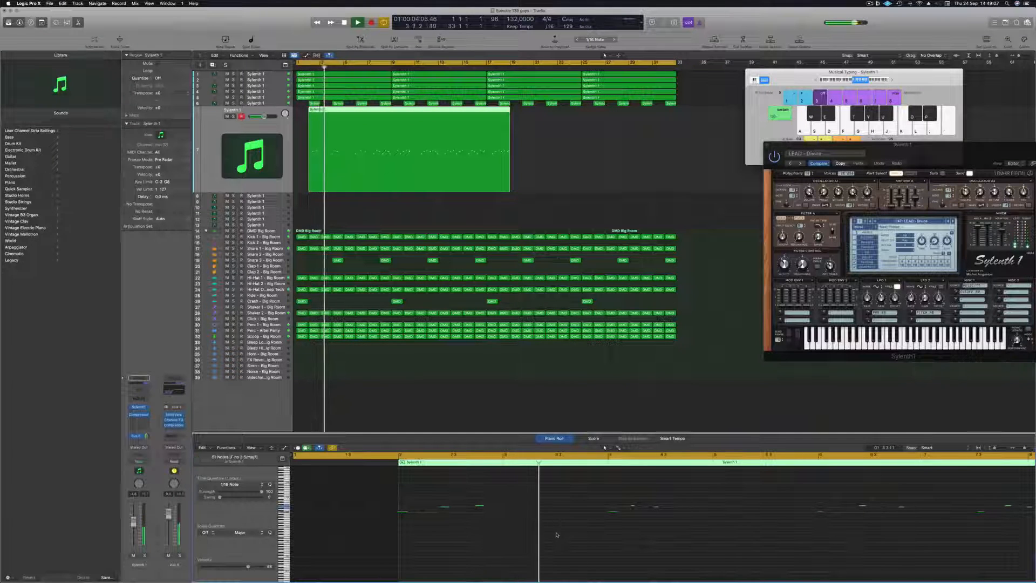
Listen through the recorded lead melody and examine the timing and placement of its notes in the Piano Roll
{"action": "scroll", "coordinate": [539, 536], "scroll_direction": "down", "scroll_amount": 3}
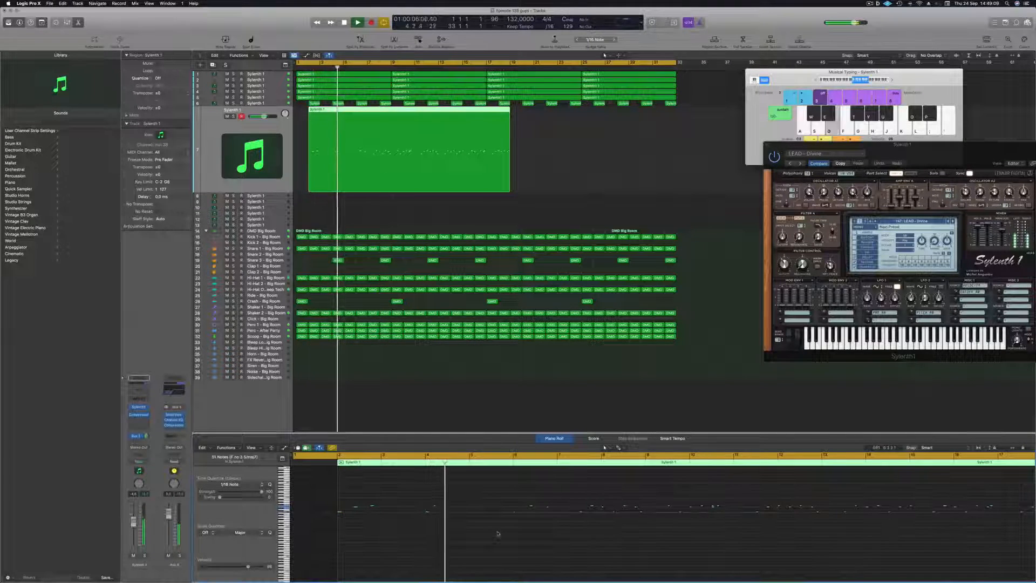
{"action": "scroll", "coordinate": [515, 541], "scroll_direction": "up", "scroll_amount": 2}
{"action": "scroll", "coordinate": [516, 540], "scroll_direction": "down", "scroll_amount": 1}
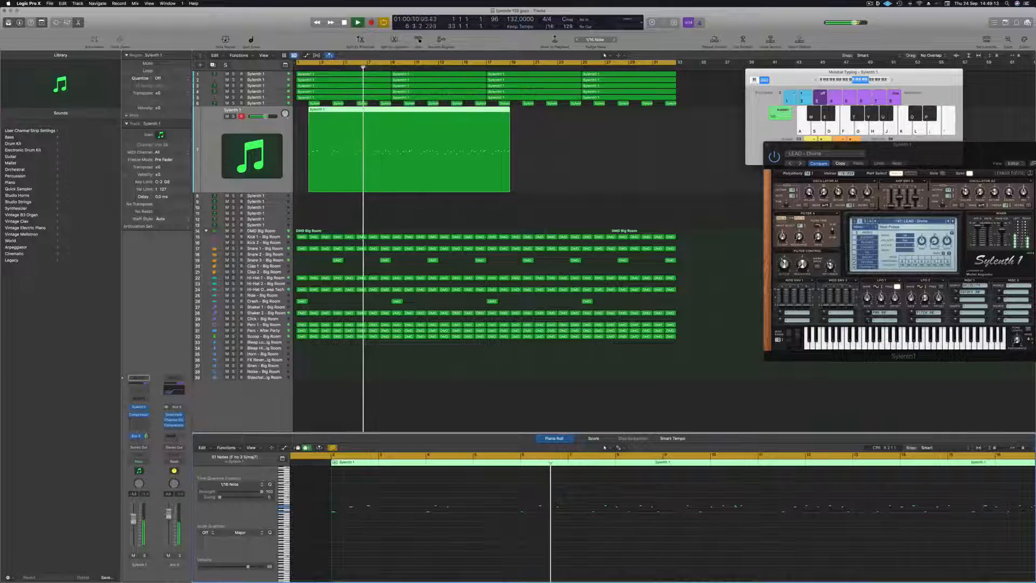
{"action": "scroll", "coordinate": [648, 538], "scroll_direction": "up", "scroll_amount": 1}
{"action": "scroll", "coordinate": [649, 538], "scroll_direction": "down", "scroll_amount": 1}
{"action": "scroll", "coordinate": [650, 539], "scroll_direction": "up", "scroll_amount": 1}
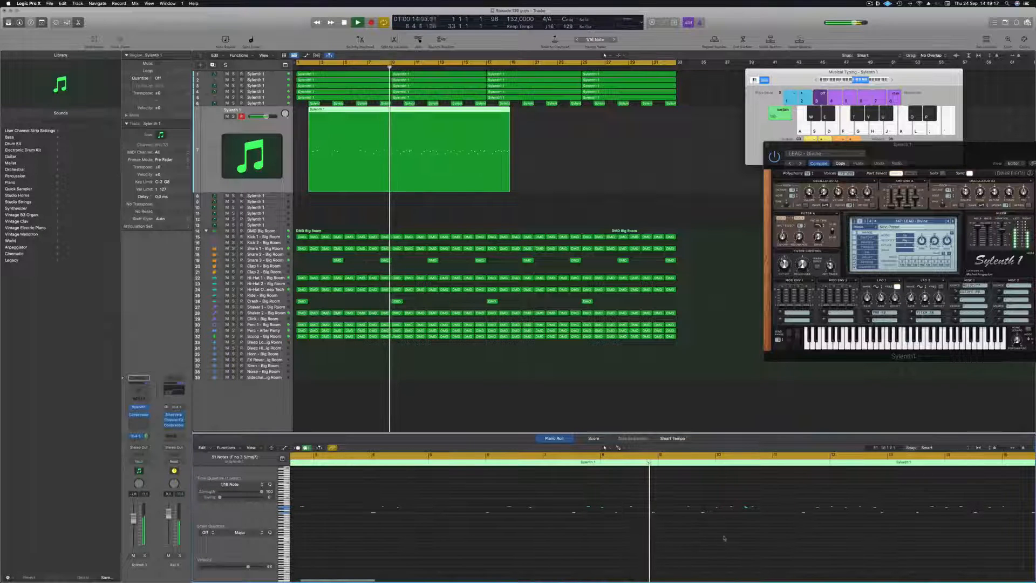
{"action": "scroll", "coordinate": [761, 538], "scroll_direction": "up", "scroll_amount": 1}
{"action": "scroll", "coordinate": [762, 538], "scroll_direction": "up", "scroll_amount": 1}
{"action": "scroll", "coordinate": [820, 539], "scroll_direction": "down", "scroll_amount": 1}
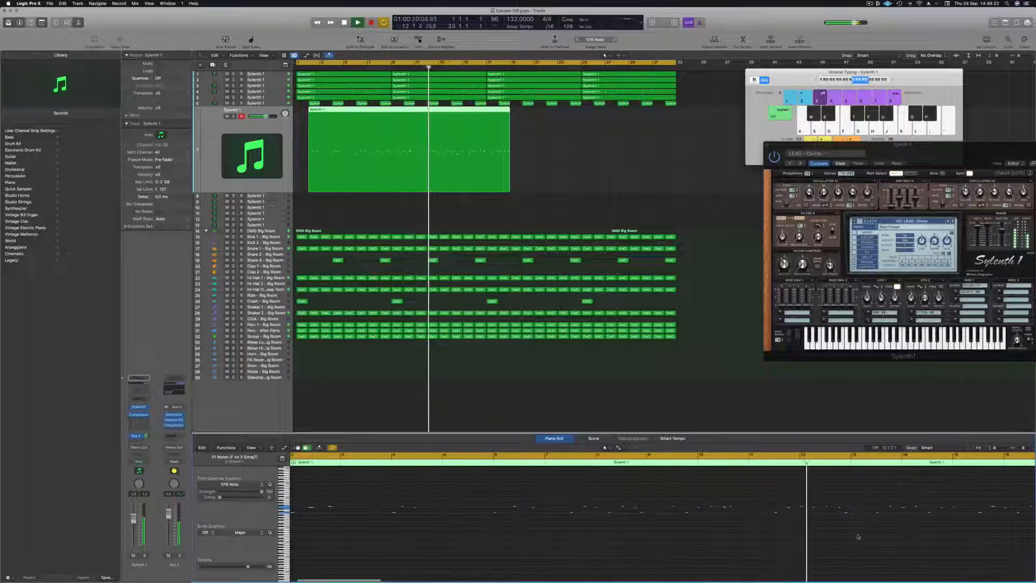
{"action": "scroll", "coordinate": [900, 539], "scroll_direction": "up", "scroll_amount": 3}
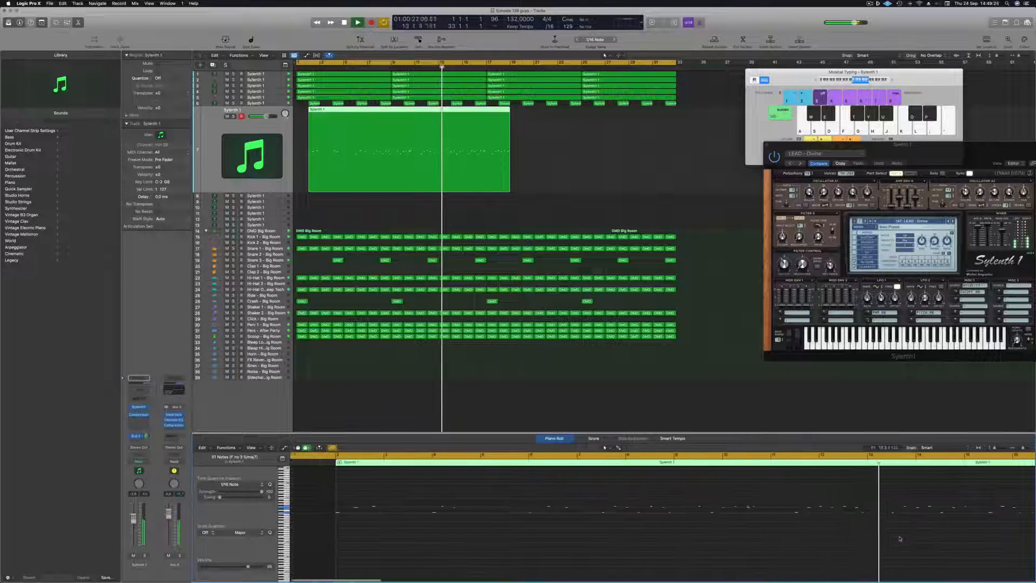
{"action": "scroll", "coordinate": [912, 540], "scroll_direction": "down", "scroll_amount": 3}
{"action": "scroll", "coordinate": [918, 540], "scroll_direction": "right", "scroll_amount": 3}
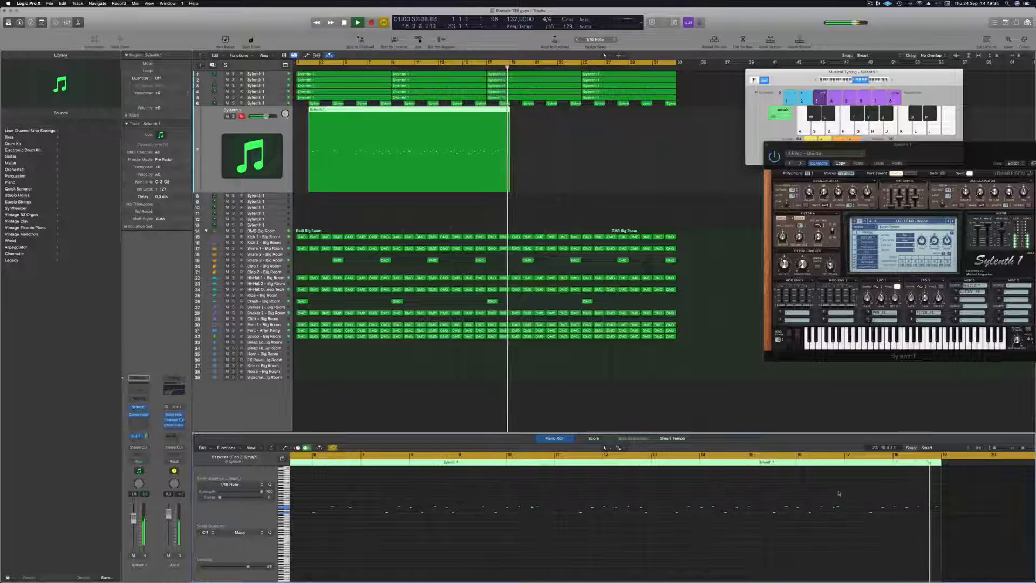
Replay the arrangement from the start and examine the end of the lead region in the Piano Roll
{"action": "key", "text": "space"}
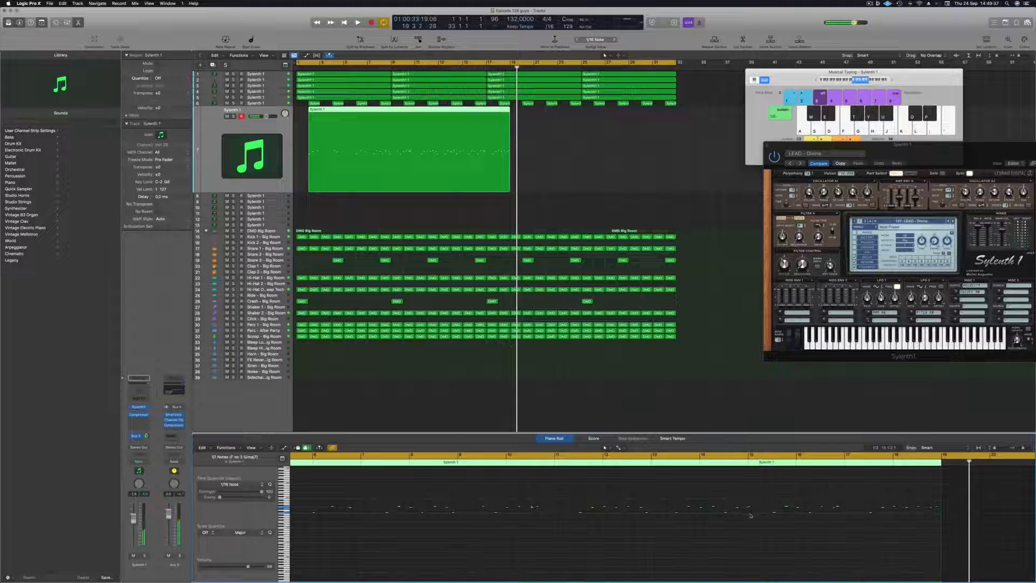
{"action": "key", "text": "Return"}
{"action": "key", "text": "space"}
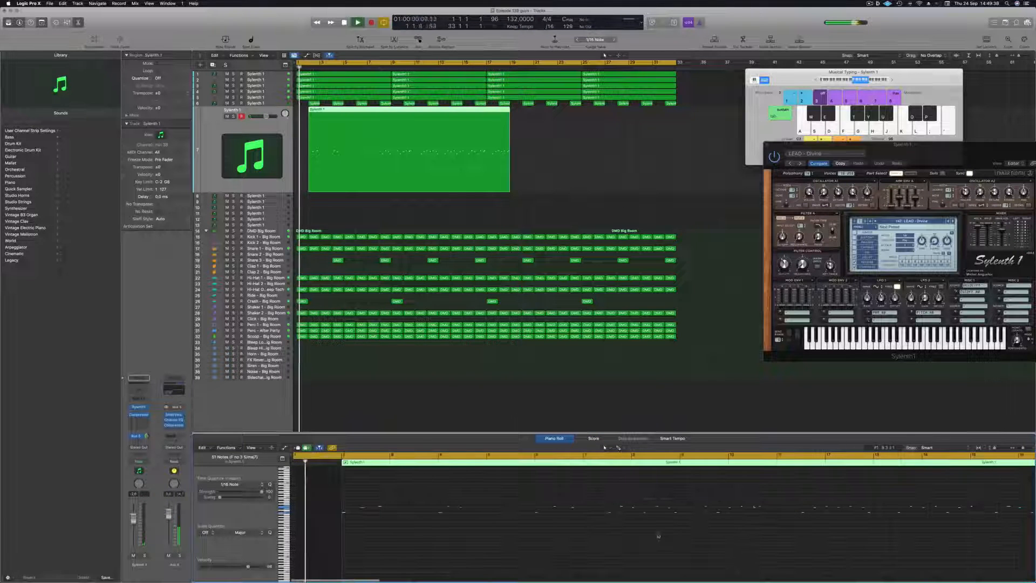
{"action": "scroll", "coordinate": [839, 524], "scroll_direction": "right", "scroll_amount": 5}
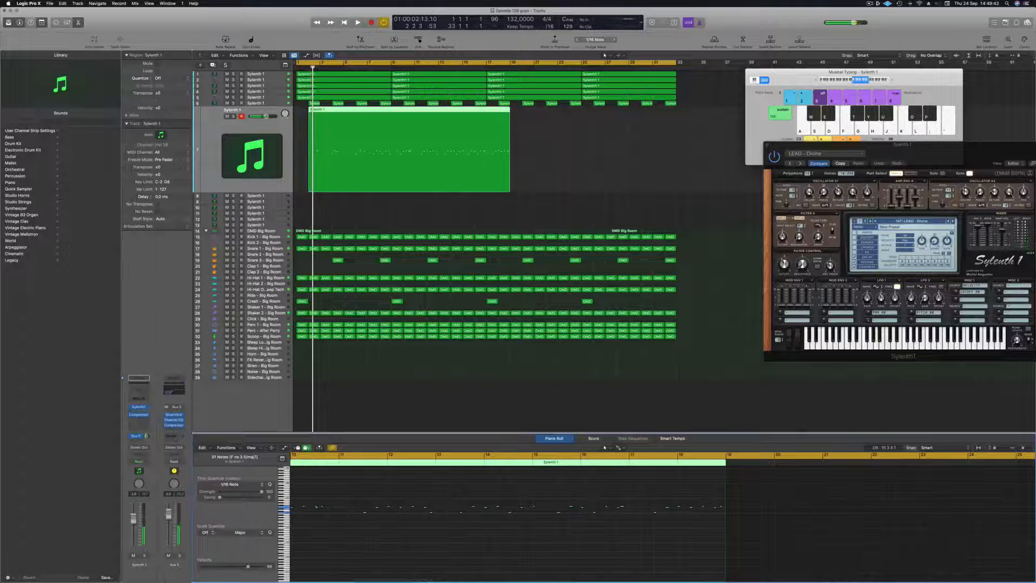
Split the recorded lead region at bar 15, keep only its last four bars and move them to bar 1
{"action": "double_click", "coordinate": [463, 110], "text": "super"}
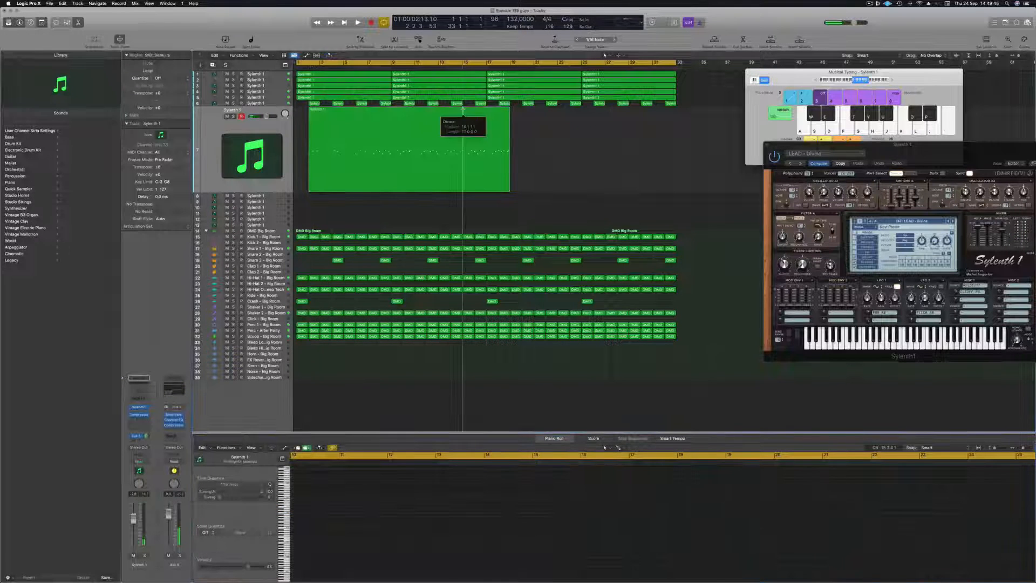
{"action": "left_click", "coordinate": [445, 112]}
{"action": "key", "text": "Delete"}
{"action": "left_click_drag", "start_coordinate": [495, 123], "coordinate": [330, 123]}
{"action": "key", "text": "space"}
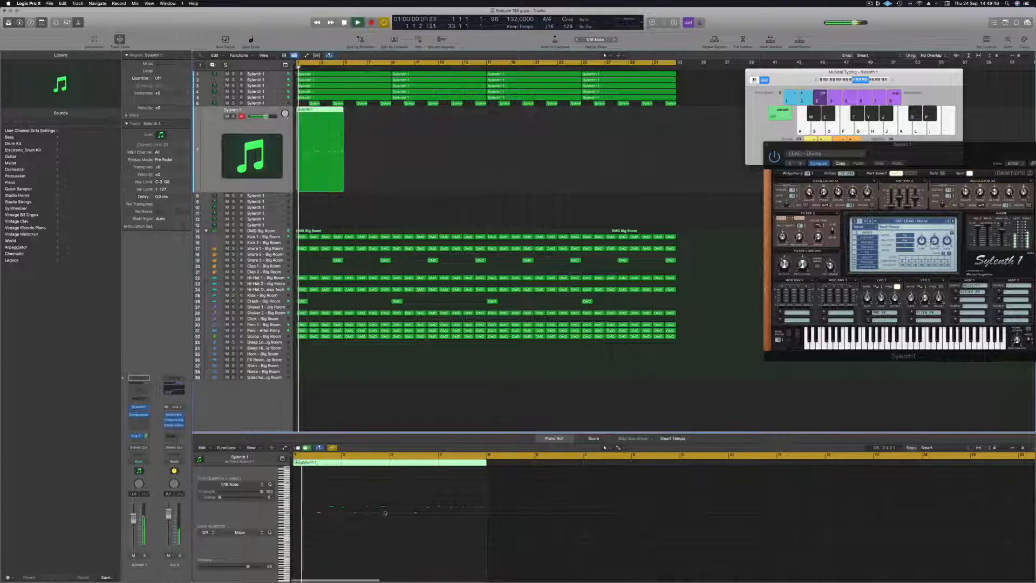
Adjust the length of the lead note just before bar 3 in the Piano Roll and replay from the start
{"action": "scroll", "coordinate": [373, 535], "scroll_direction": "up", "scroll_amount": 5}
{"action": "left_click_drag", "start_coordinate": [315, 498], "coordinate": [292, 521]}
{"action": "key", "text": "space"}
{"action": "key", "text": "super+Right"}
{"action": "key", "text": "super+Right"}
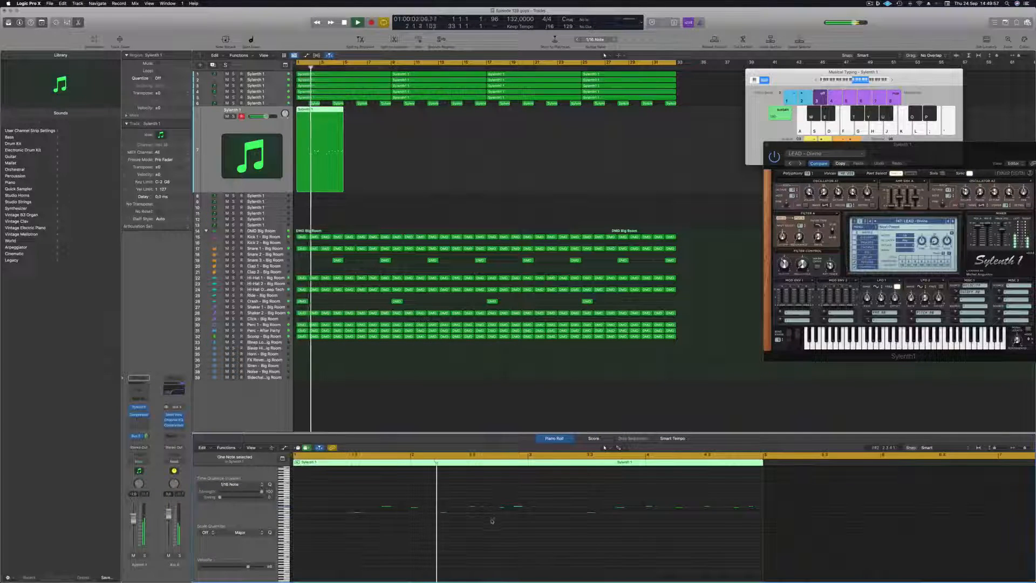
{"action": "key", "text": "super+Left"}
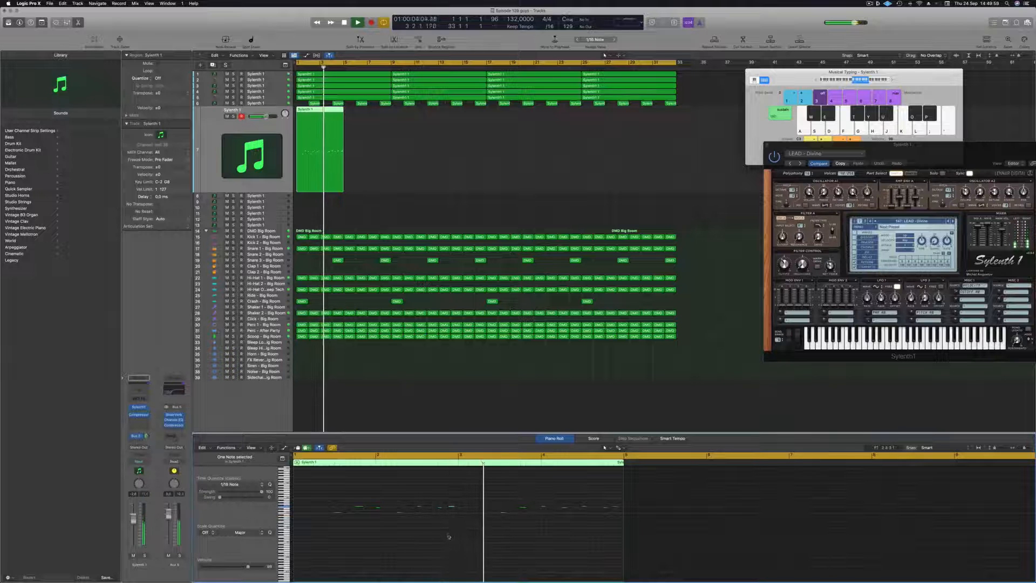
{"action": "left_click_drag", "start_coordinate": [455, 517], "coordinate": [452, 518]}
{"action": "key", "text": "Return"}
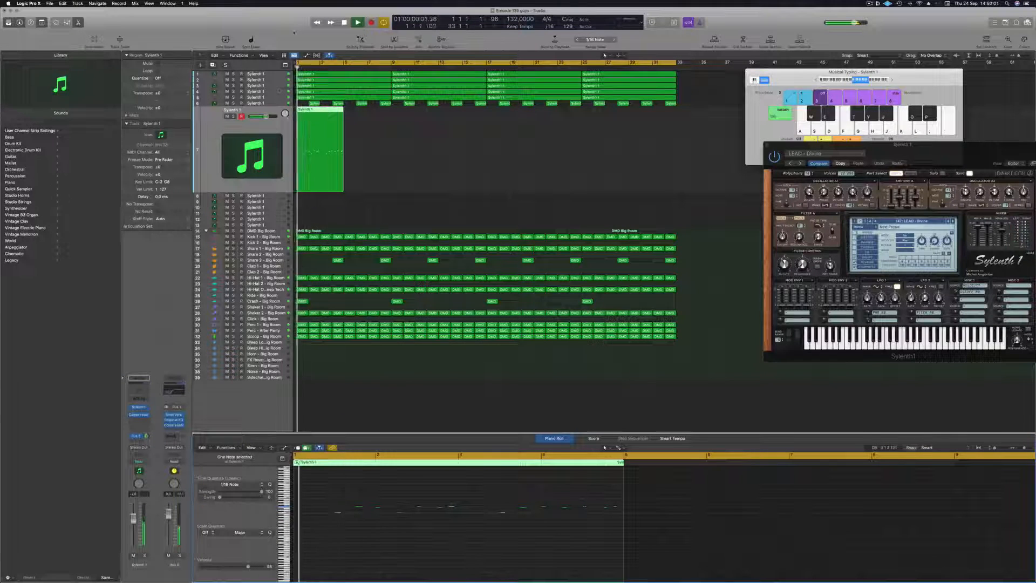
{"action": "key", "text": "Return"}
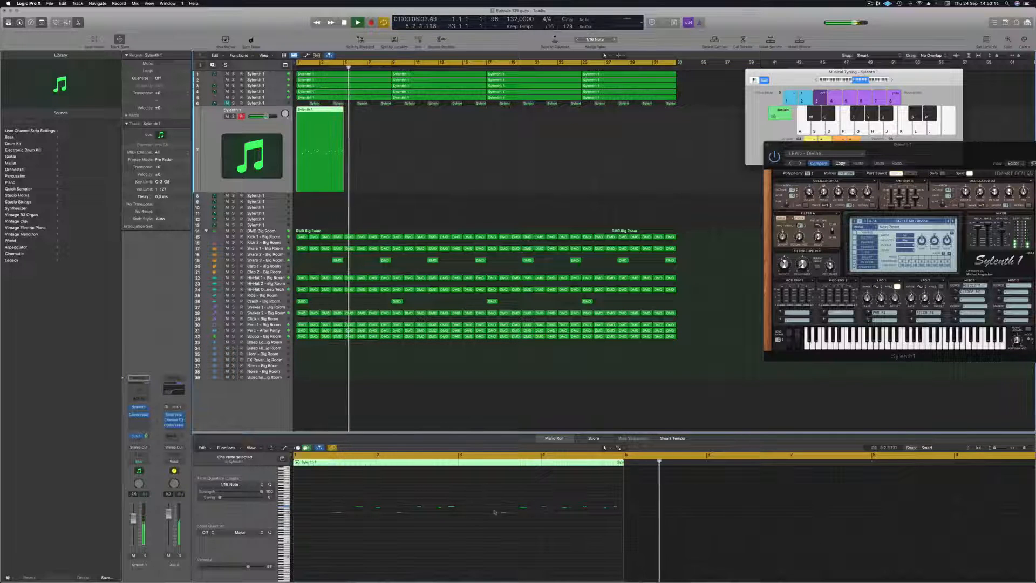
{"action": "key", "text": "Return"}
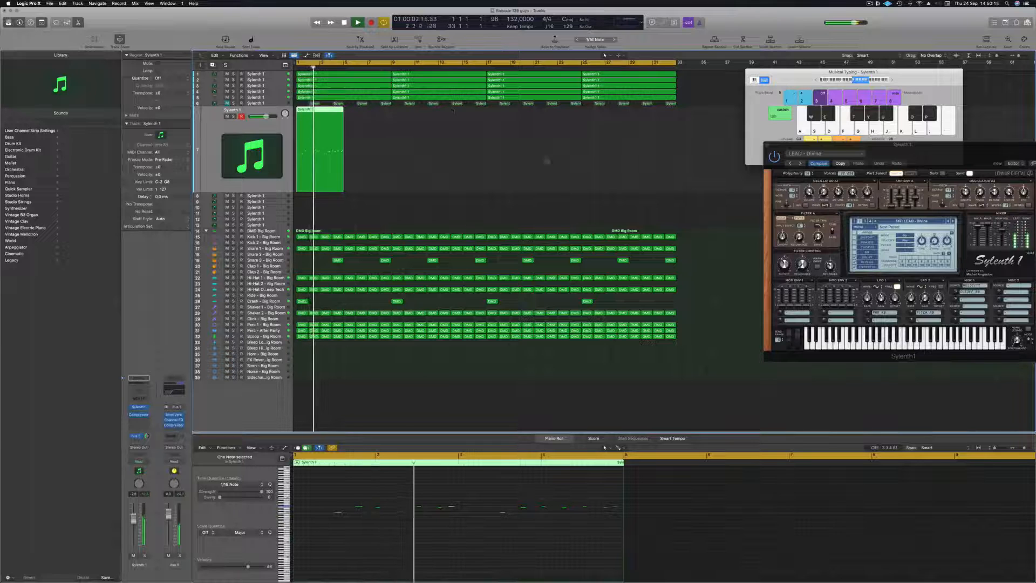
Audition the lead track in solo, unsolo it and advance the Sylenth1 preset to LEAD - Earthshaker
{"action": "left_click_drag", "start_coordinate": [967, 155], "coordinate": [741, 129]}
{"action": "left_click", "coordinate": [233, 116]}
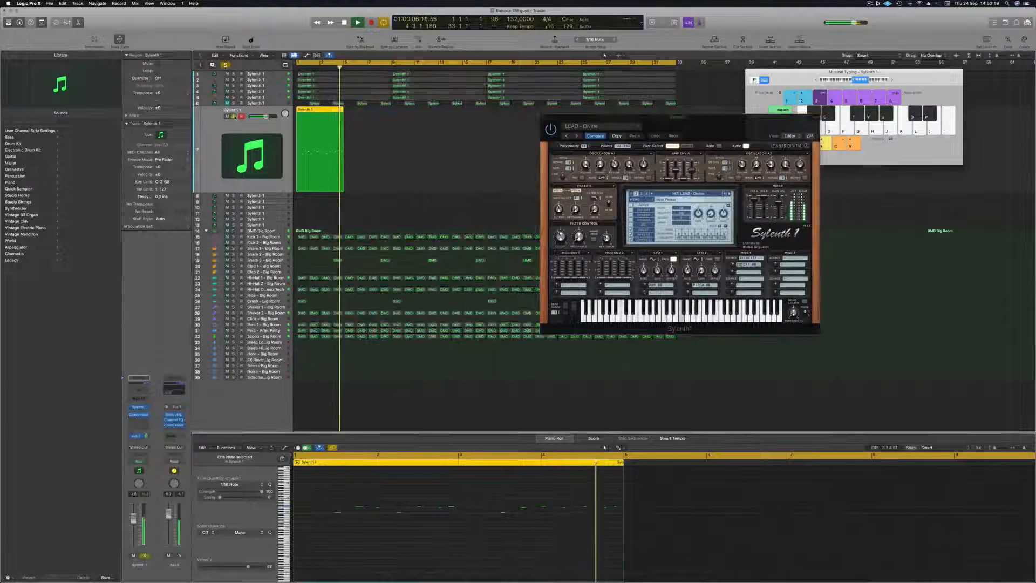
{"action": "left_click", "coordinate": [233, 116]}
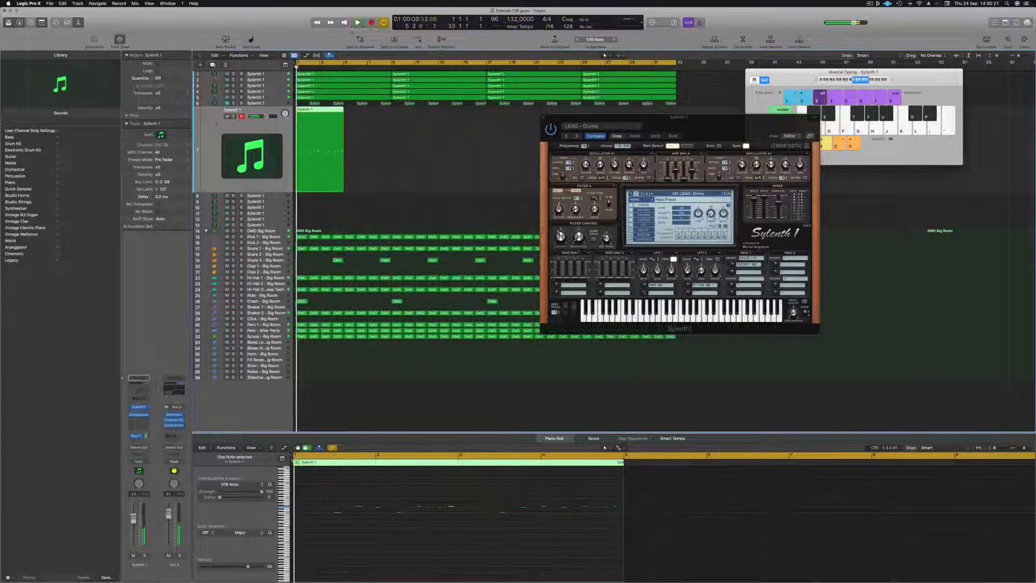
{"action": "left_click", "coordinate": [729, 195]}
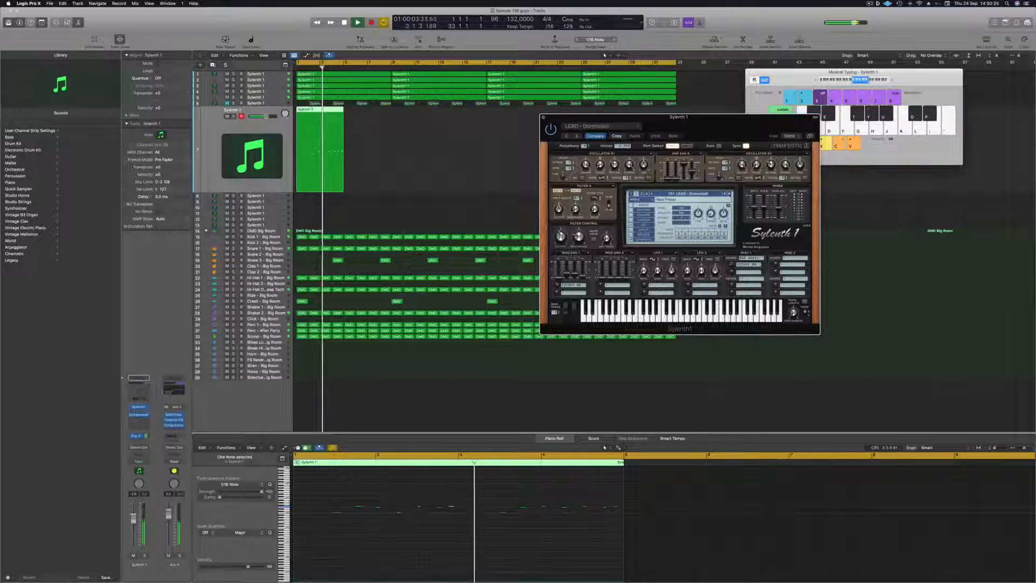
{"action": "left_click", "coordinate": [730, 194]}
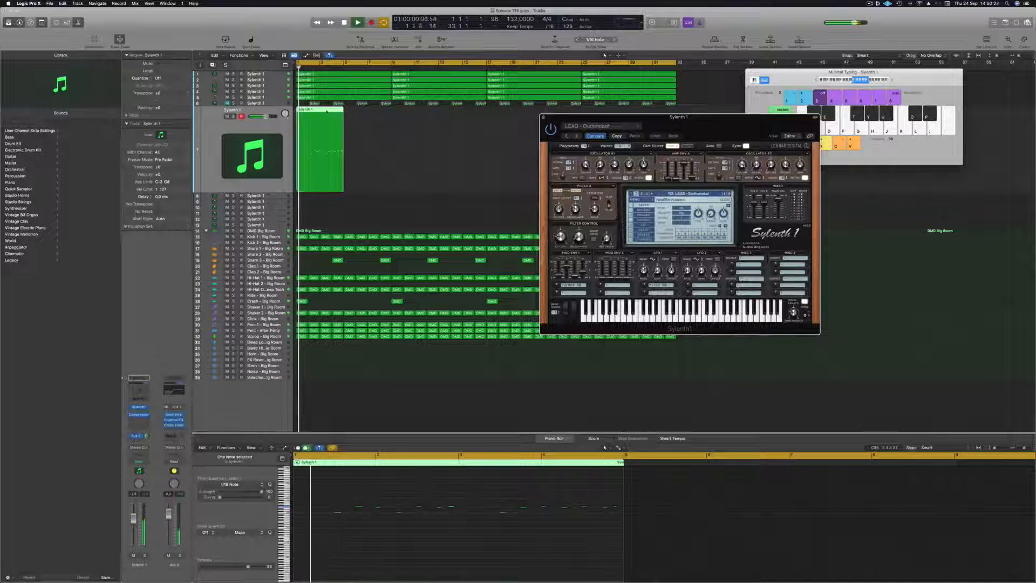
Copy the four-bar lead region to bar 5 and shorten the cycle range to end at bar 9
{"action": "left_click_drag", "start_coordinate": [327, 111], "coordinate": [376, 116]}
{"action": "left_click_drag", "start_coordinate": [679, 63], "coordinate": [393, 62]}
{"action": "key", "text": "Return"}
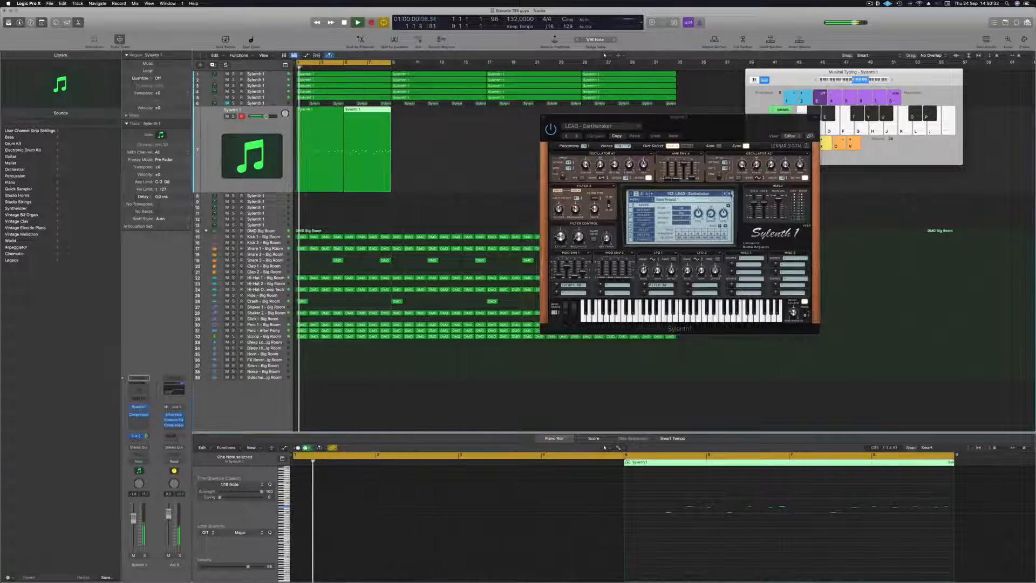
Audition successive Sylenth1 lead presets over the looped melody and settle on LEAD - From Above
{"action": "left_click", "coordinate": [730, 194]}
{"action": "left_click", "coordinate": [729, 194]}
{"action": "left_click", "coordinate": [730, 193]}
{"action": "left_click", "coordinate": [730, 194]}
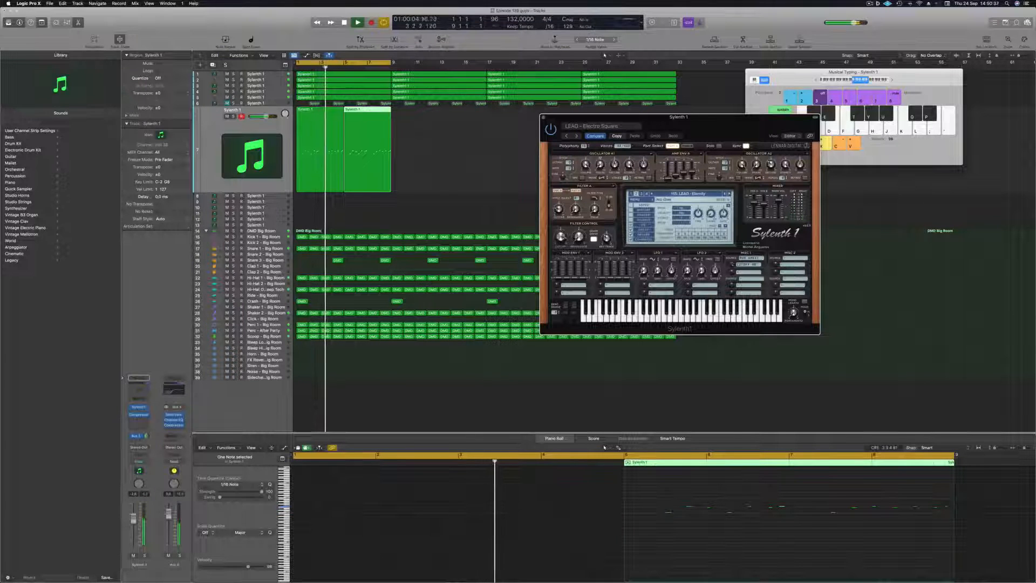
{"action": "left_click_drag", "start_coordinate": [719, 117], "coordinate": [614, 142]}
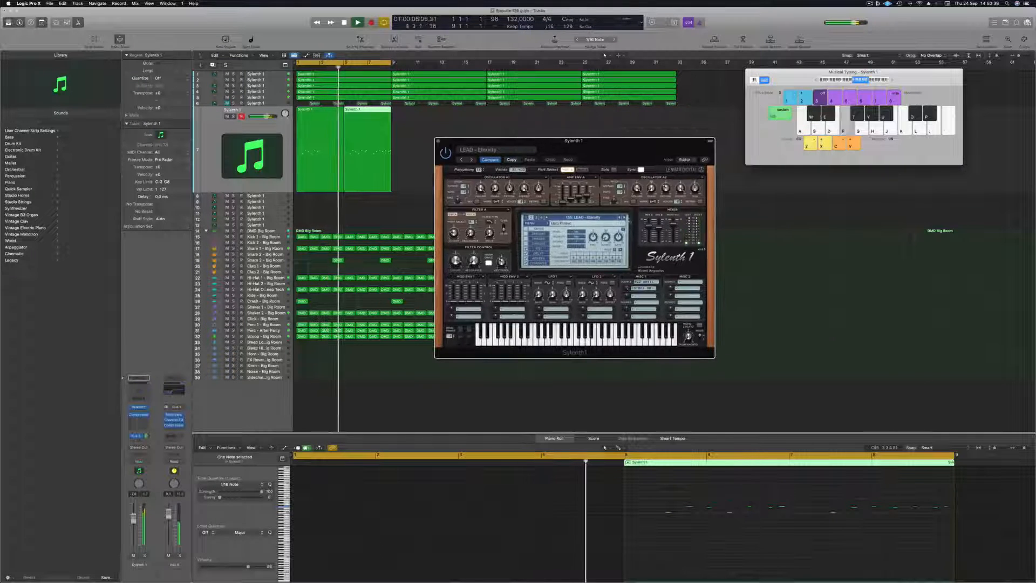
{"action": "left_click", "coordinate": [625, 217]}
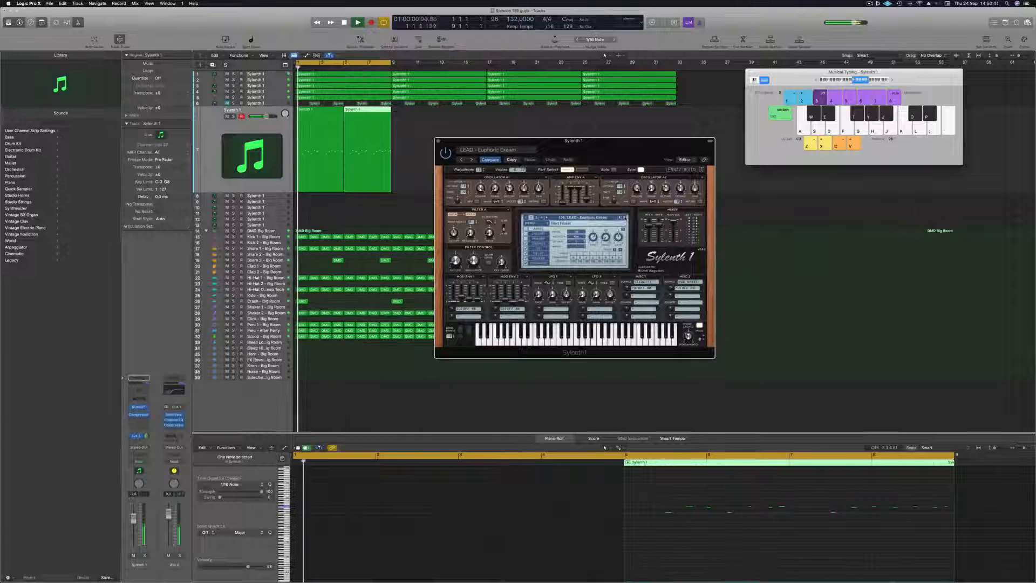
{"action": "left_click", "coordinate": [625, 218]}
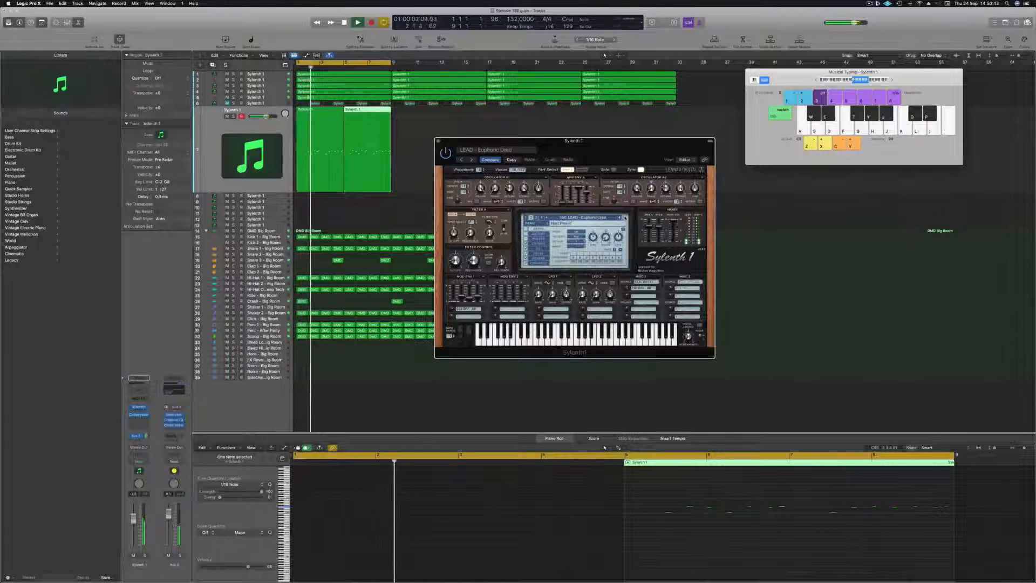
{"action": "left_click", "coordinate": [625, 217]}
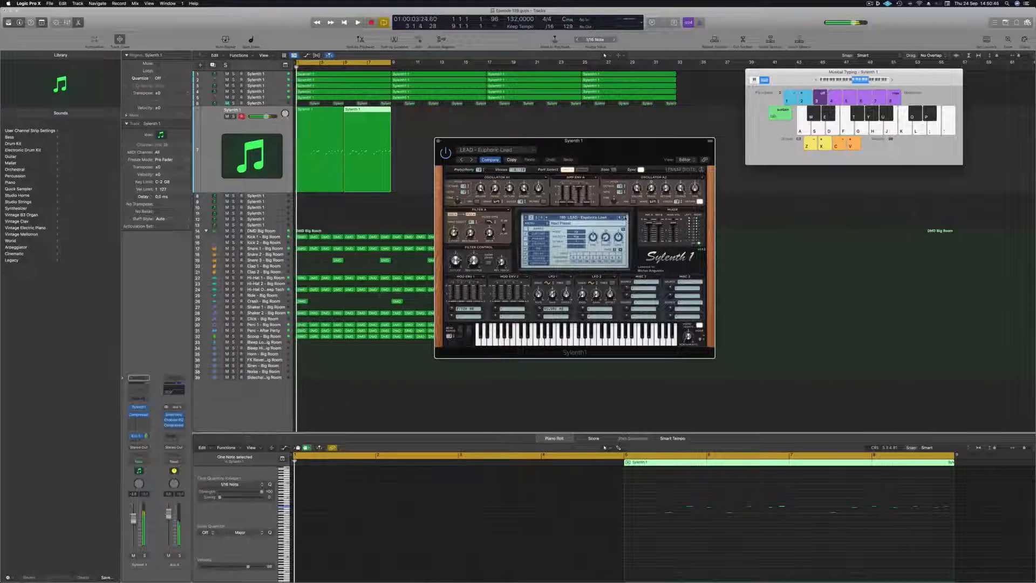
{"action": "left_click", "coordinate": [625, 217]}
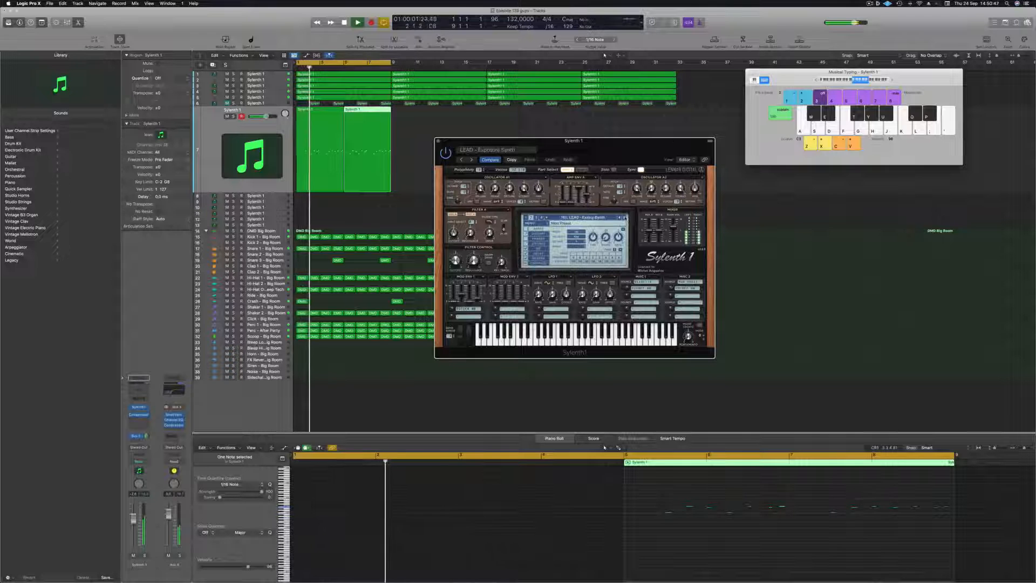
{"action": "left_click", "coordinate": [625, 218]}
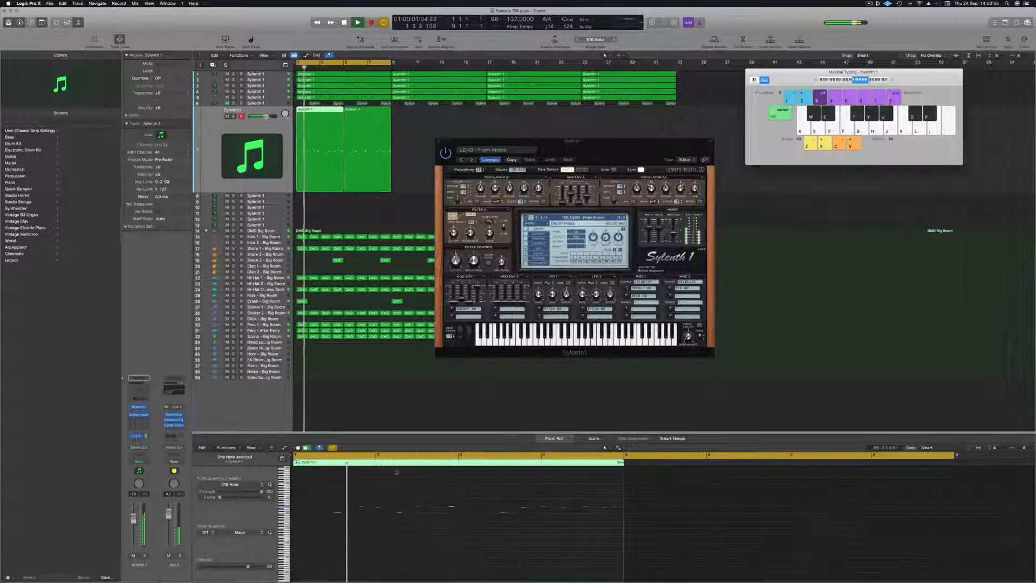
Shorten the long note just before bar 3 of the first lead region in the Piano Roll
{"action": "left_click", "coordinate": [401, 537]}
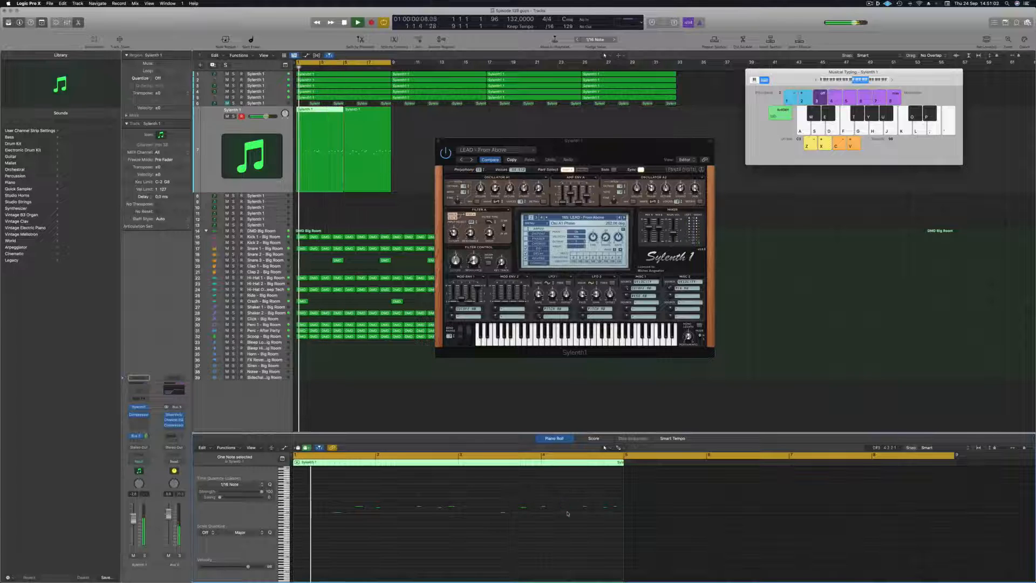
{"action": "scroll", "coordinate": [489, 503], "scroll_direction": "up", "scroll_amount": 4}
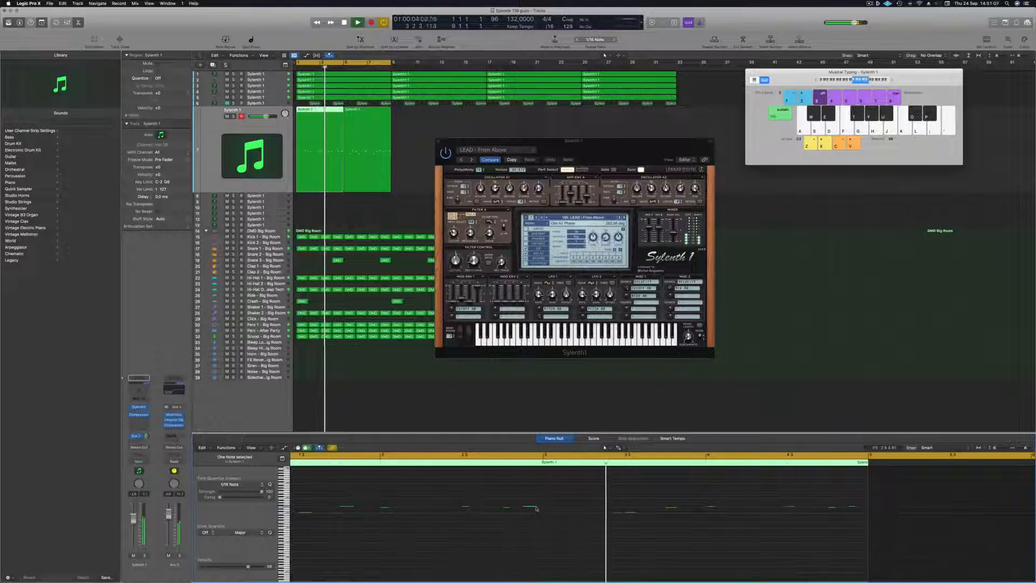
{"action": "left_click_drag", "start_coordinate": [531, 506], "coordinate": [528, 509]}
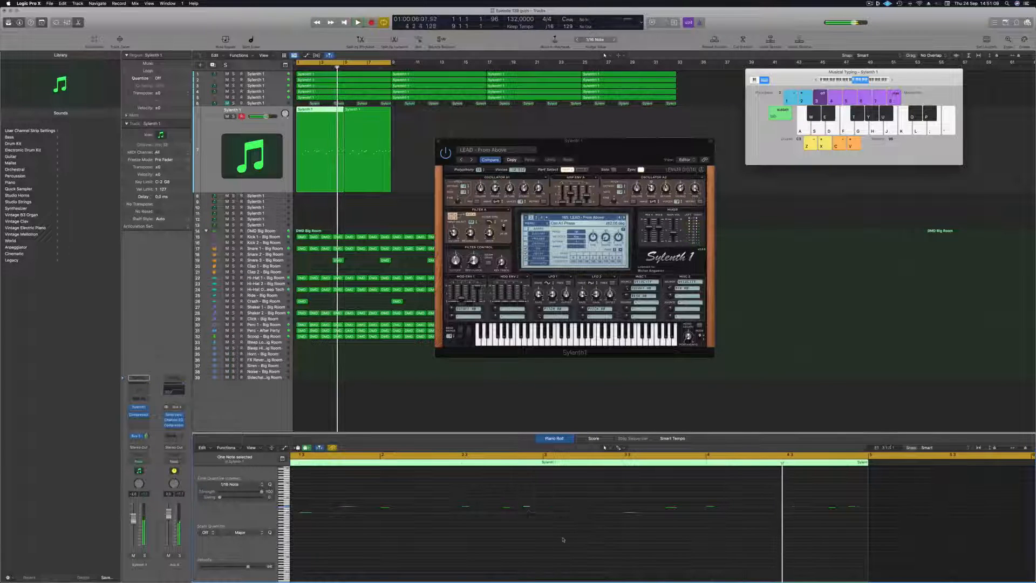
{"action": "scroll", "coordinate": [495, 545], "scroll_direction": "down", "scroll_amount": 2}
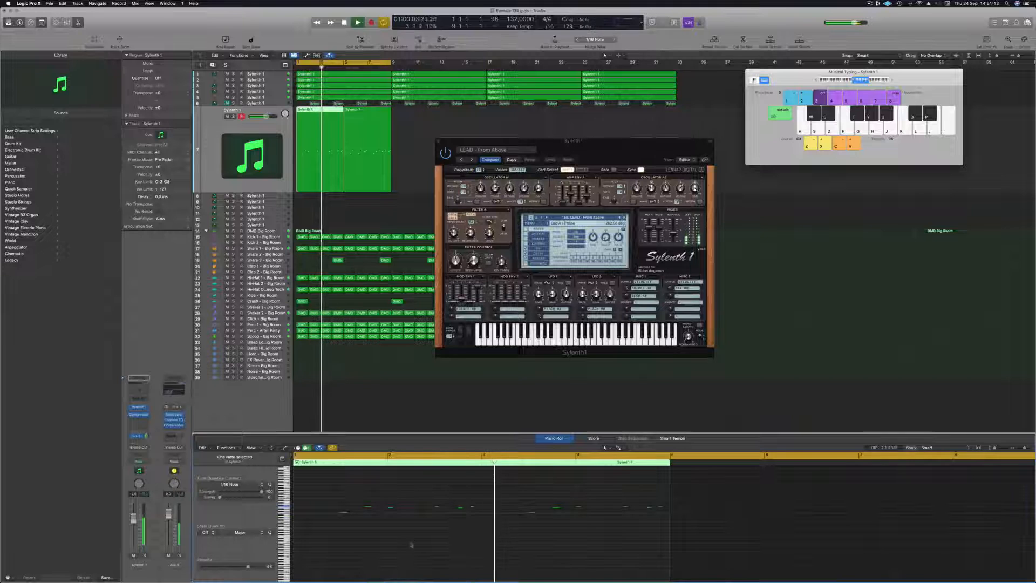
{"action": "scroll", "coordinate": [558, 529], "scroll_direction": "right", "scroll_amount": 1}
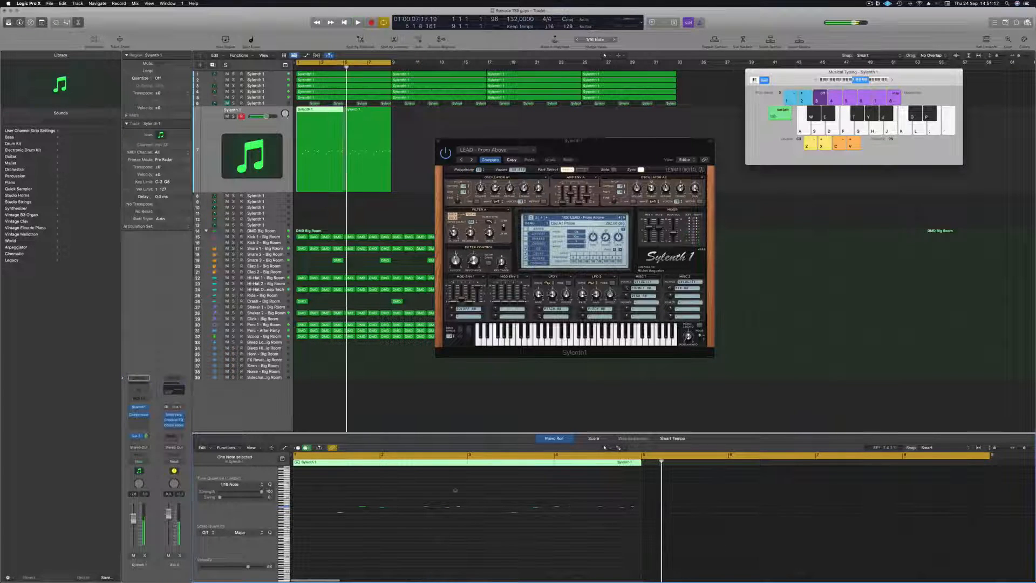
Split the first lead region at bar 3 and delete all lead material after the split
{"action": "double_click", "coordinate": [319, 112], "text": "super"}
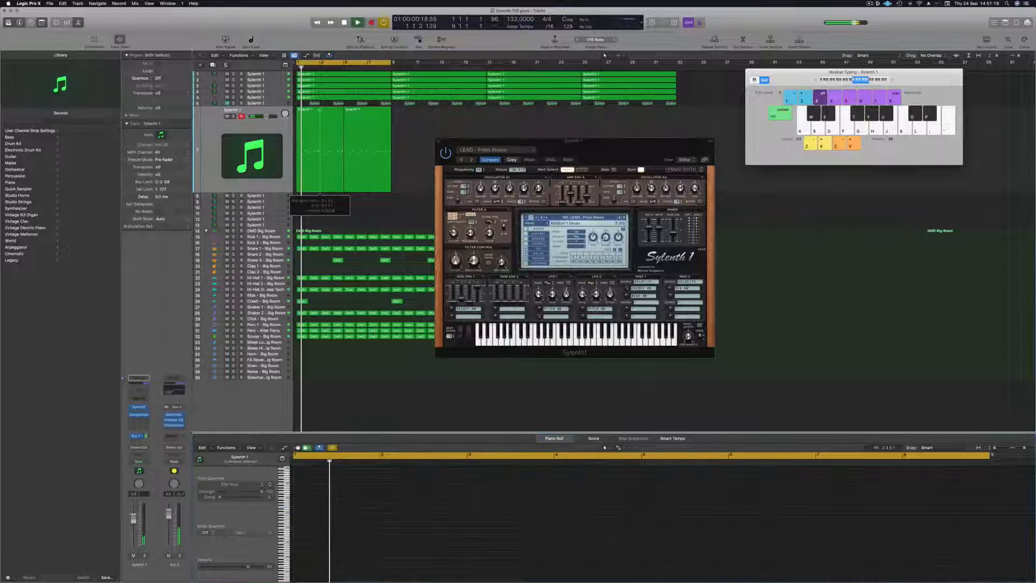
{"action": "left_click_drag", "start_coordinate": [414, 142], "coordinate": [329, 150]}
{"action": "key", "text": "Delete"}
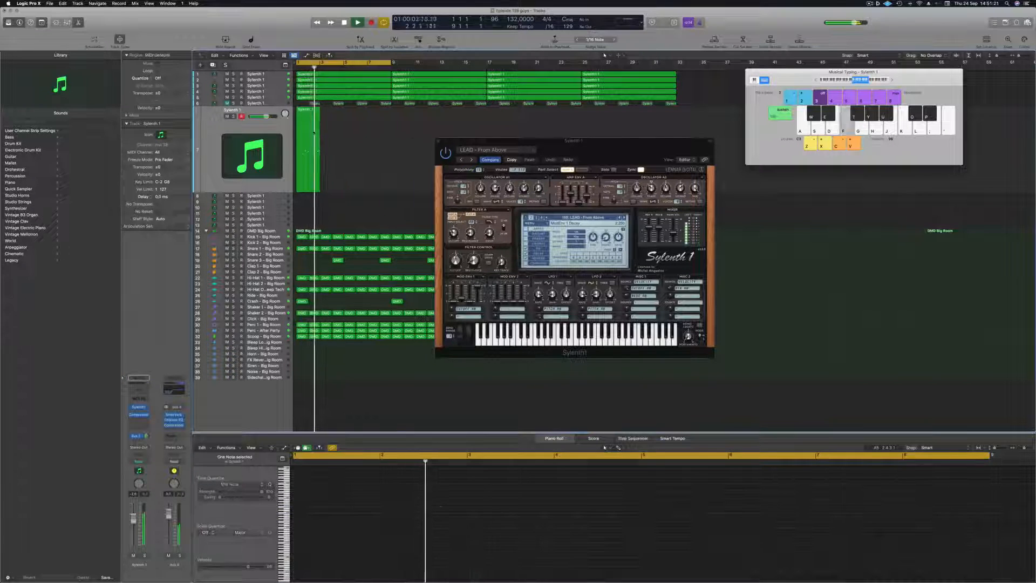
Copy the two-bar lead region to bar 3, join both into one region and play from the start
{"action": "left_click", "coordinate": [314, 117]}
{"action": "left_click_drag", "start_coordinate": [306, 111], "coordinate": [327, 131]}
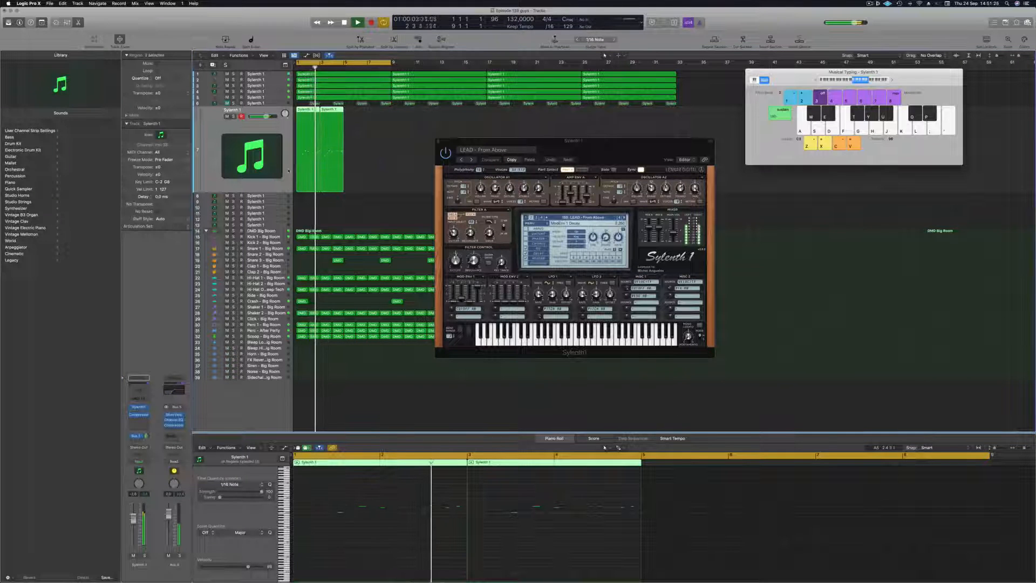
{"action": "key", "text": "super+k"}
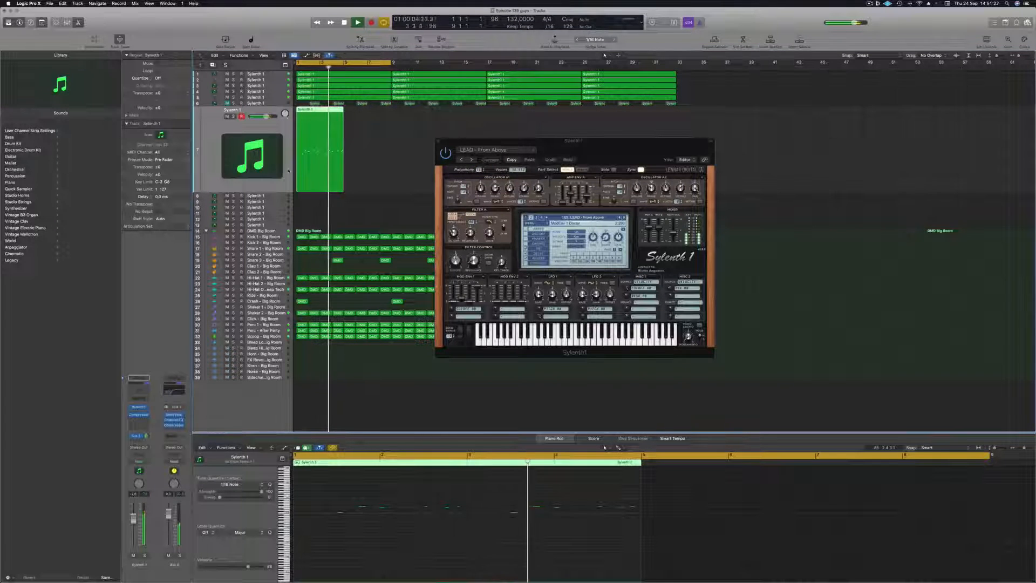
{"action": "key", "text": "Return"}
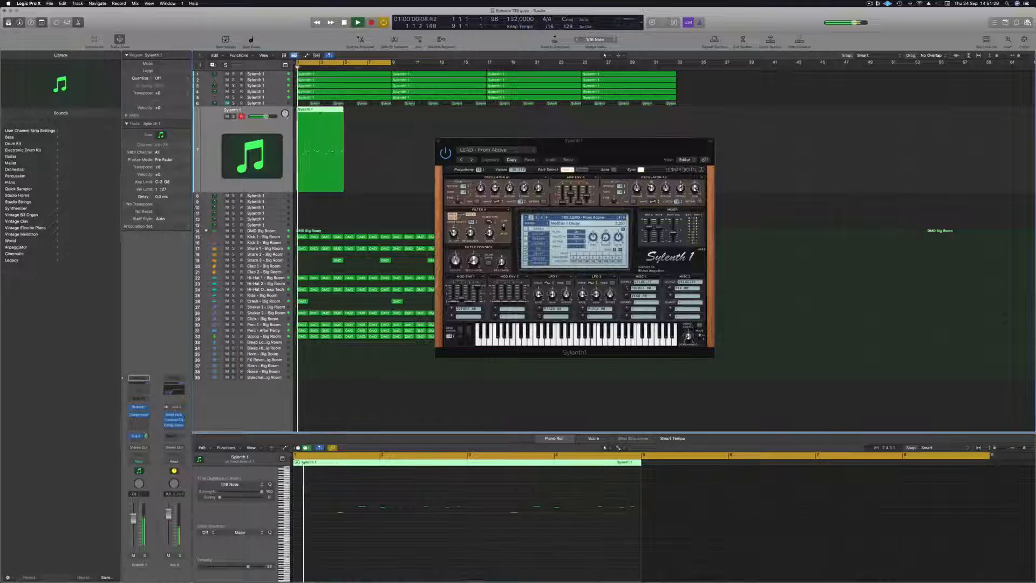
Listen through the joined lead region and examine its notes in the Piano Roll
{"action": "scroll", "coordinate": [462, 543], "scroll_direction": "down", "scroll_amount": 1}
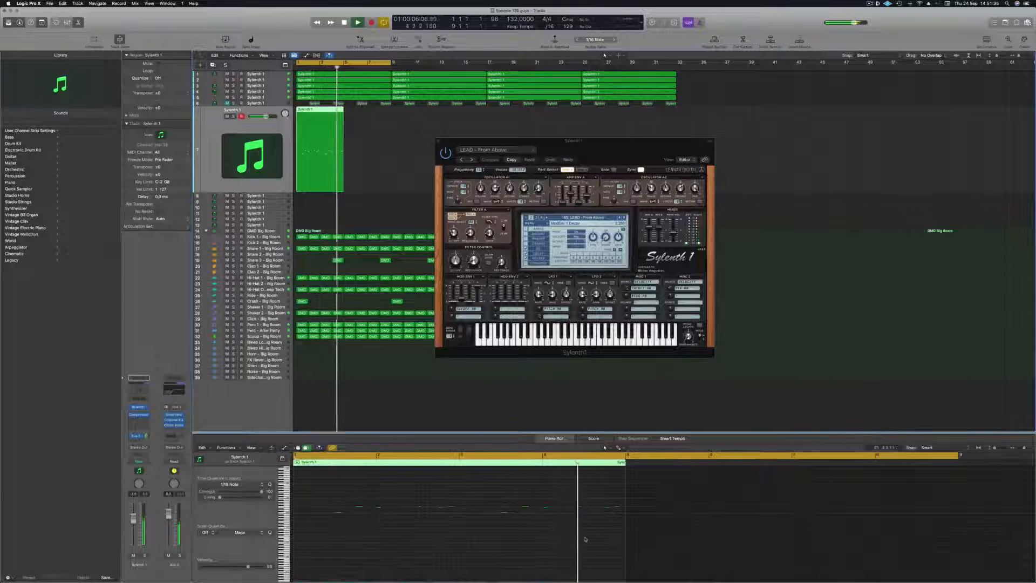
{"action": "scroll", "coordinate": [570, 534], "scroll_direction": "up", "scroll_amount": 2}
{"action": "left_click", "coordinate": [567, 507]}
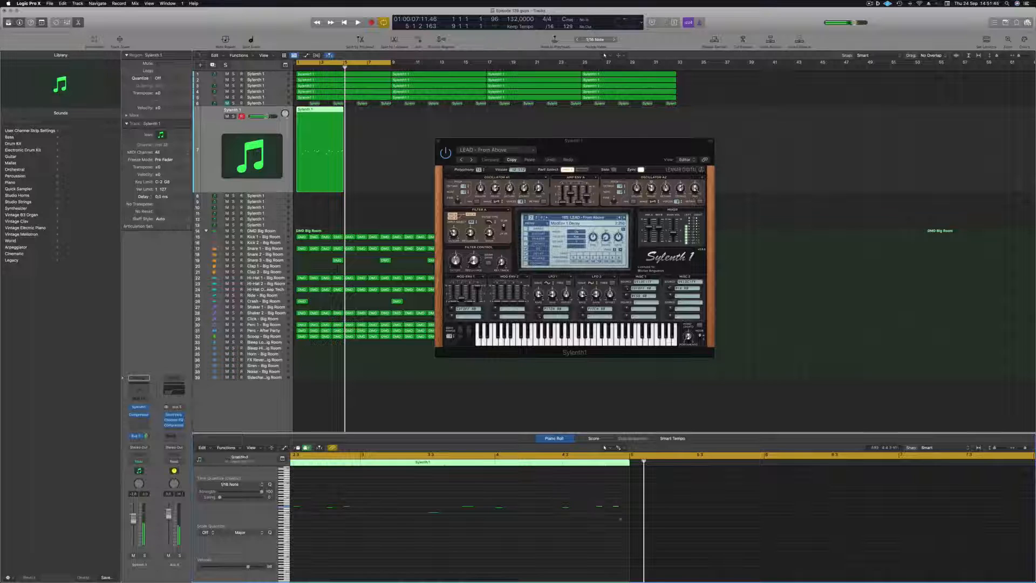
{"action": "key", "text": "space"}
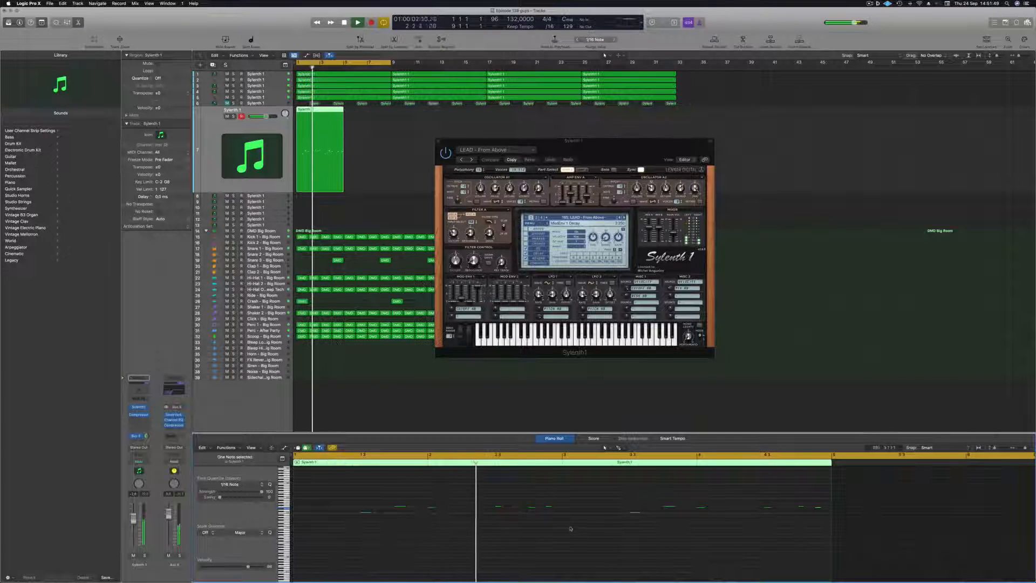
{"action": "scroll", "coordinate": [520, 539], "scroll_direction": "down", "scroll_amount": 3}
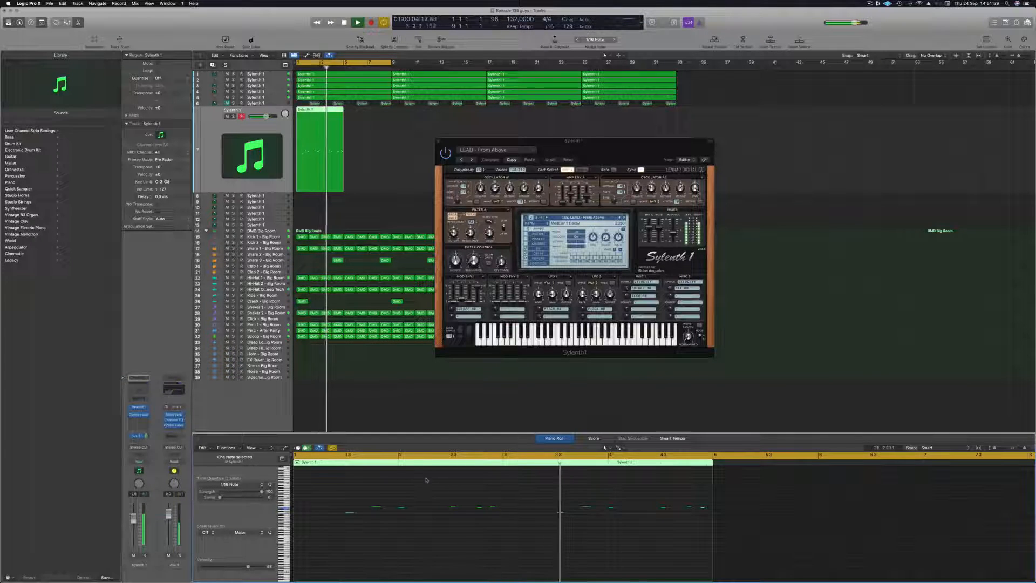
Replay the start of the track, stop playback and delete the joined lead region
{"action": "key", "text": "Return"}
{"action": "left_click", "coordinate": [603, 143]}
{"action": "key", "text": "space"}
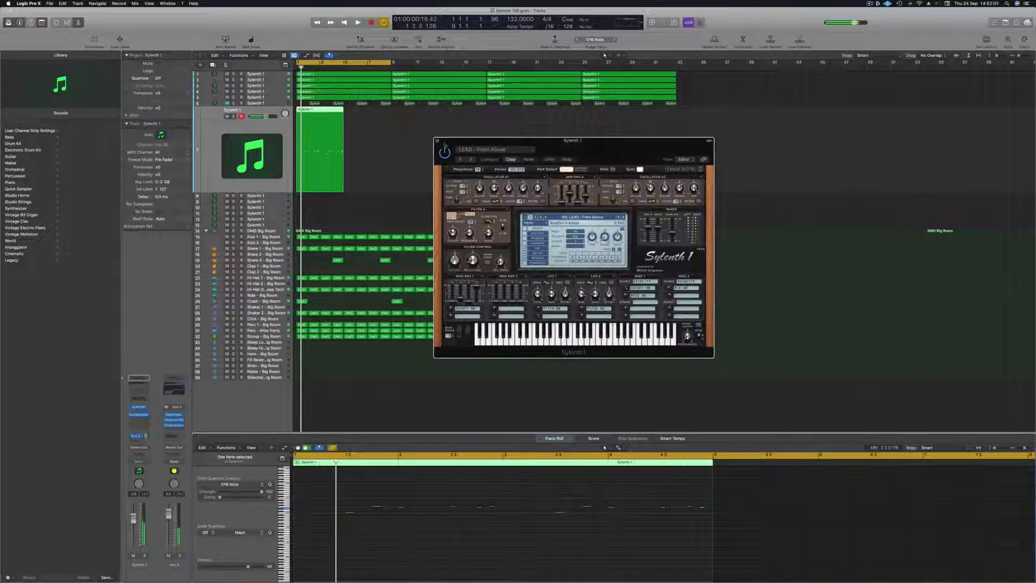
{"action": "left_click", "coordinate": [329, 153]}
{"action": "key", "text": "Delete"}
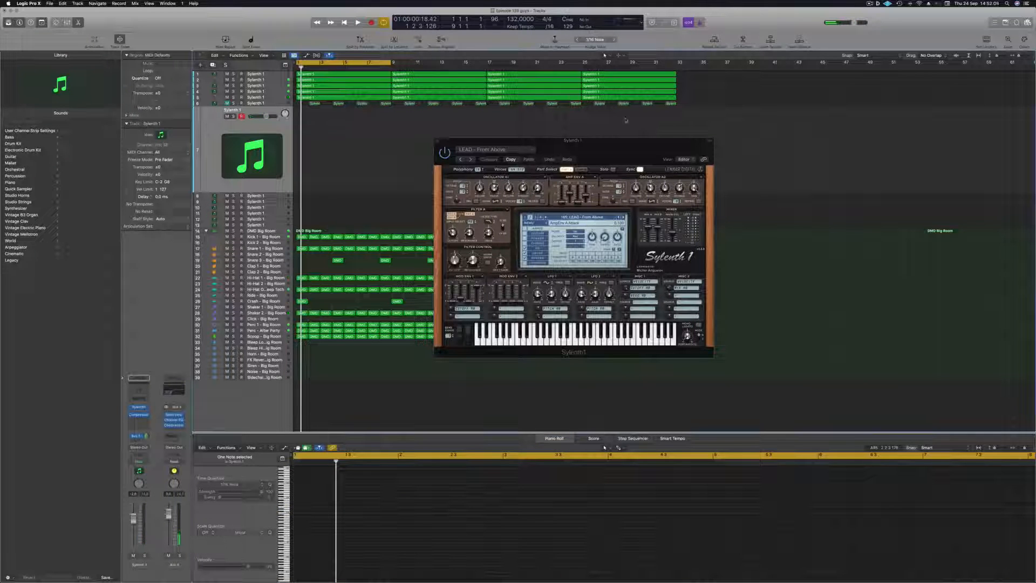
Bring up Musical Typing, start playback and try a few notes with the From Above lead sound
{"action": "key", "text": "super+k"}
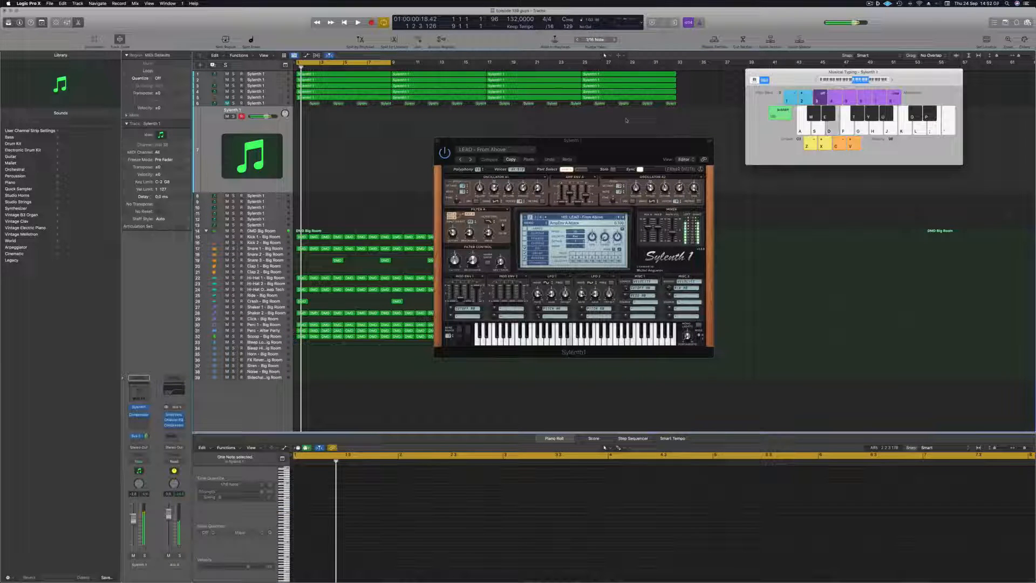
{"action": "key", "text": "space"}
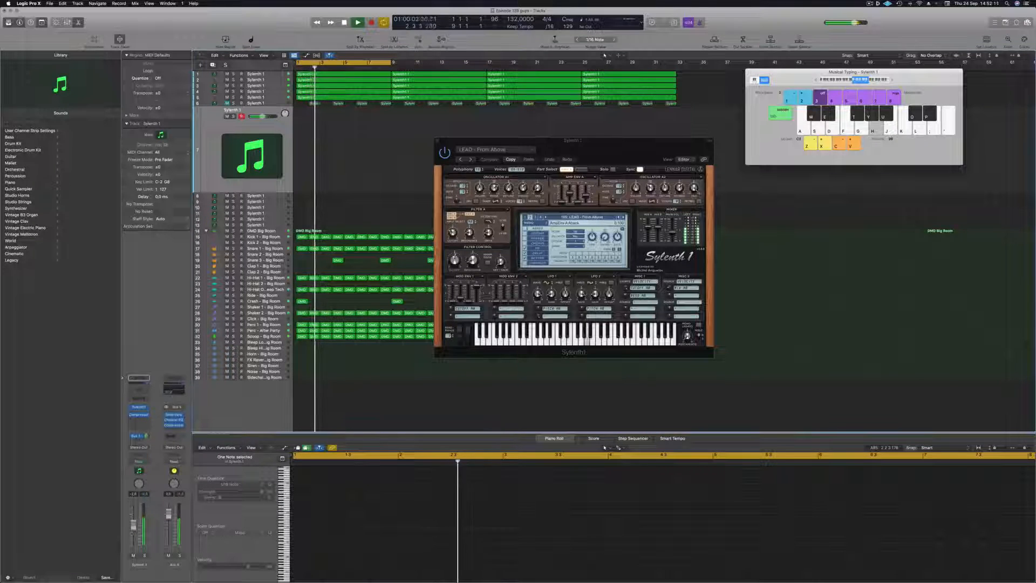
{"action": "key", "text": "h"}
{"action": "key", "text": "j"}
{"action": "key", "text": "g"}
Advance three presets past From Above in Sylenth1, playing test notes with each lead over the loop
{"action": "left_click", "coordinate": [624, 217]}
{"action": "key", "text": "g"}
{"action": "key", "text": "h"}
{"action": "left_click", "coordinate": [624, 217]}
{"action": "key", "text": "j"}
{"action": "key", "text": "j"}
{"action": "left_click", "coordinate": [623, 217]}
{"action": "key", "text": "h"}
{"action": "key", "text": "j"}
{"action": "key", "text": "k"}
{"action": "key", "text": "l"}
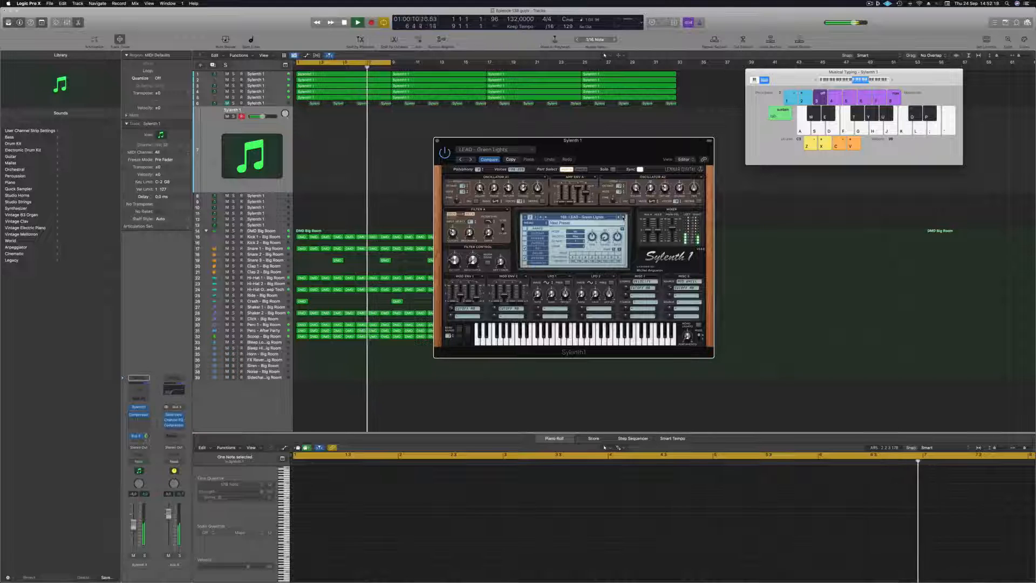
Continue auditioning lead presets past Hammond B3 Organ, Happy Lead and the Hardcore leads, and settle on LEAD - Home
{"action": "left_click", "coordinate": [623, 217]}
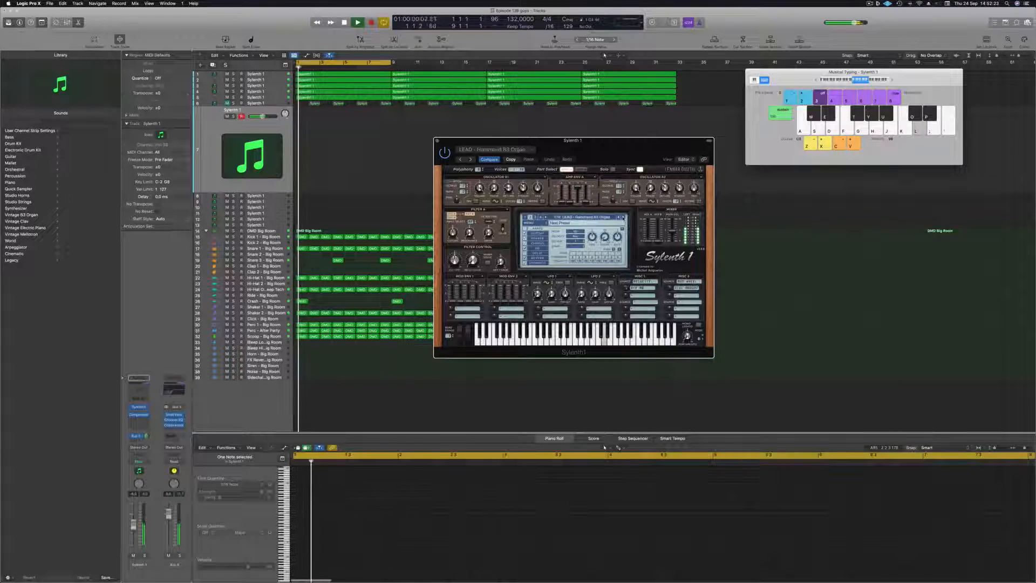
{"action": "left_click", "coordinate": [623, 217]}
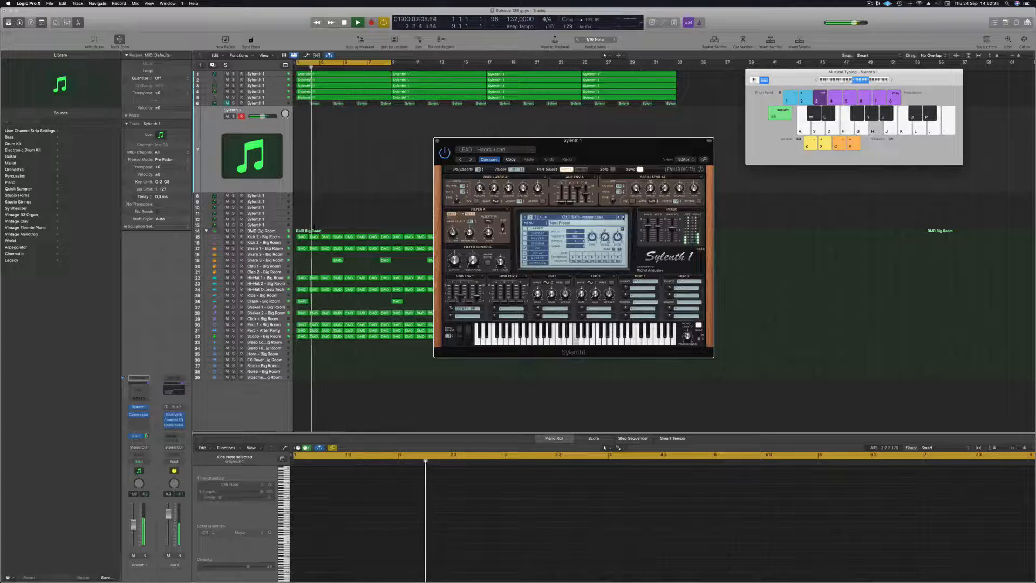
{"action": "left_click", "coordinate": [623, 217]}
{"action": "key", "text": "j"}
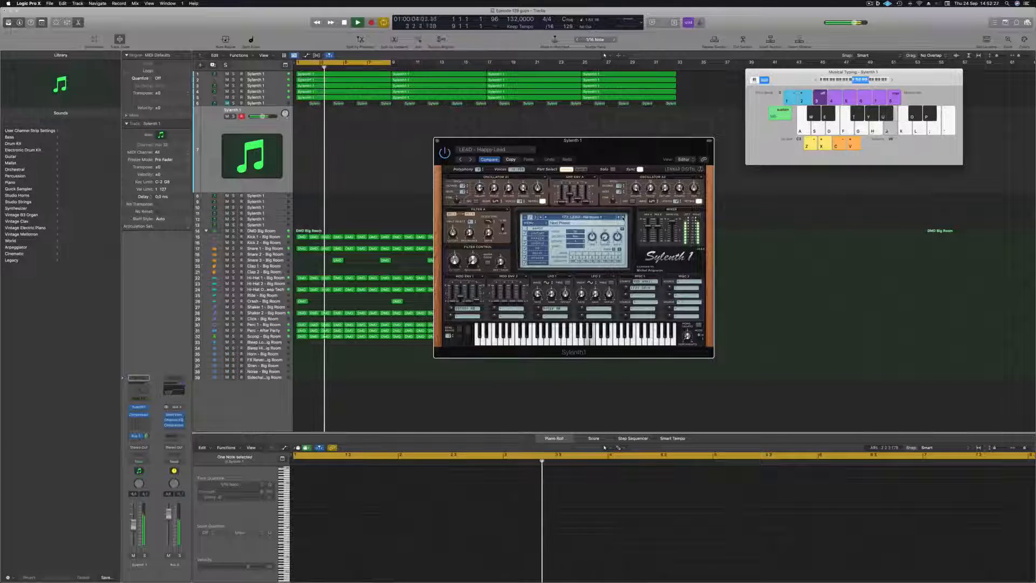
{"action": "left_click", "coordinate": [623, 217]}
{"action": "left_click", "coordinate": [623, 217]}
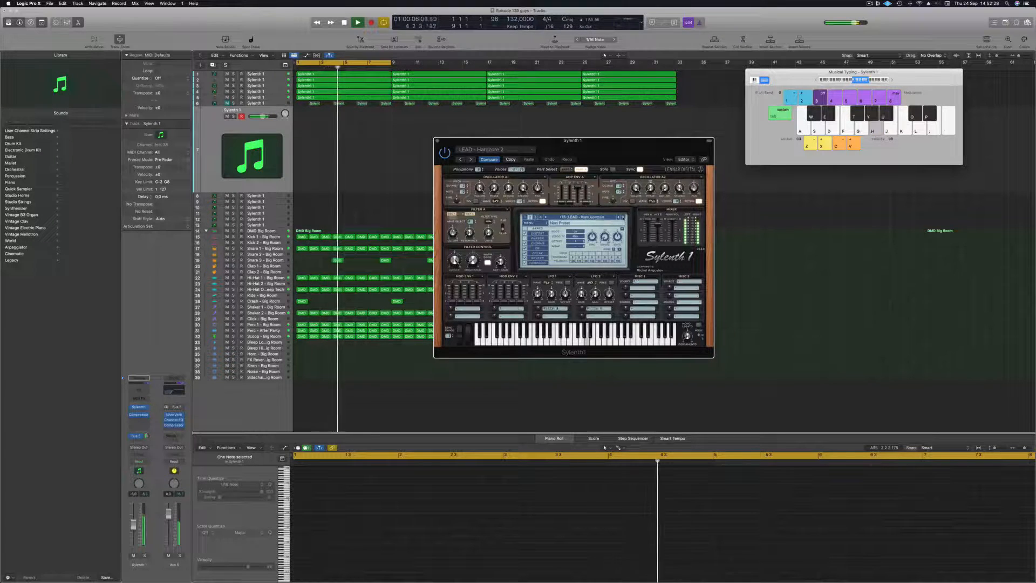
{"action": "left_click", "coordinate": [623, 217]}
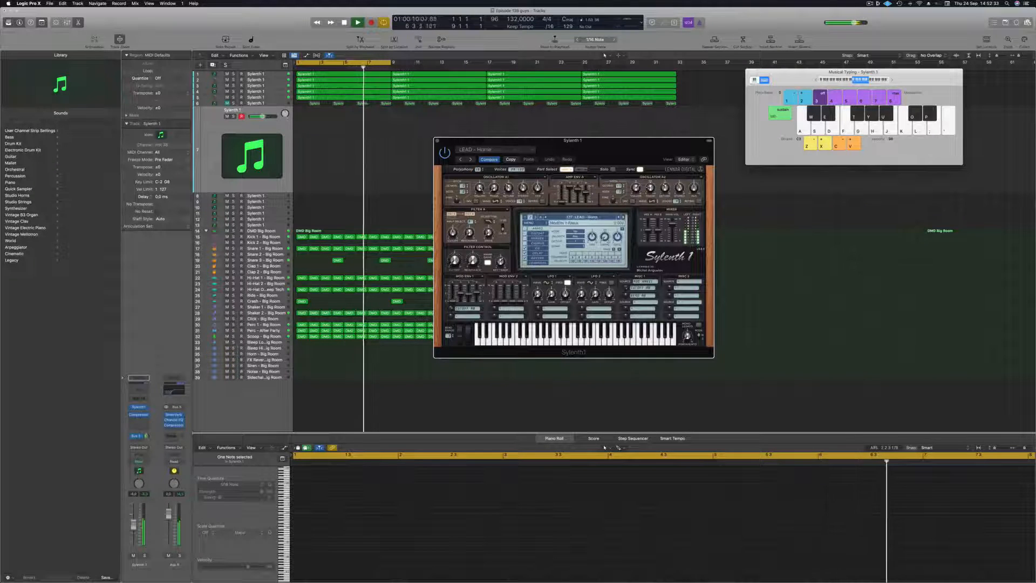
Adjust the Musical Typing octave range, record a new lead melody over the eight-bar loop and move the synth window aside
{"action": "left_click", "coordinate": [338, 402]}
{"action": "key", "text": "g"}
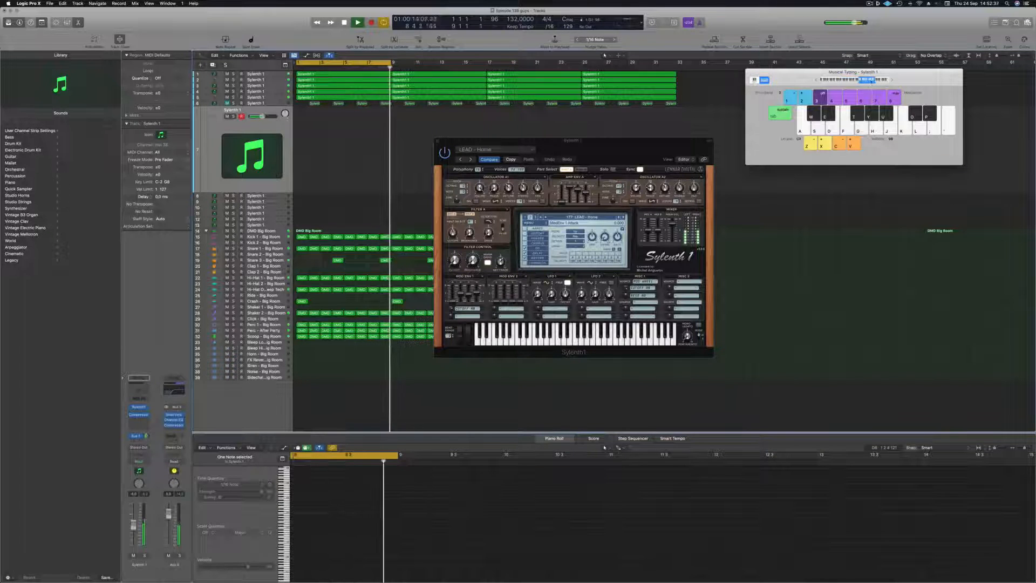
{"action": "left_click", "coordinate": [858, 81]}
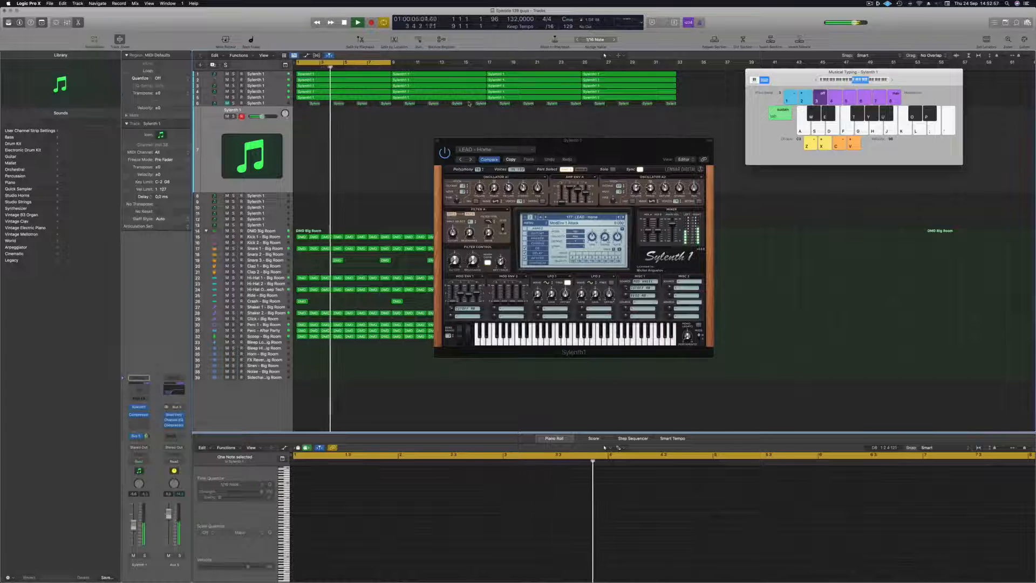
{"action": "key", "text": "r"}
{"action": "key", "text": "k"}
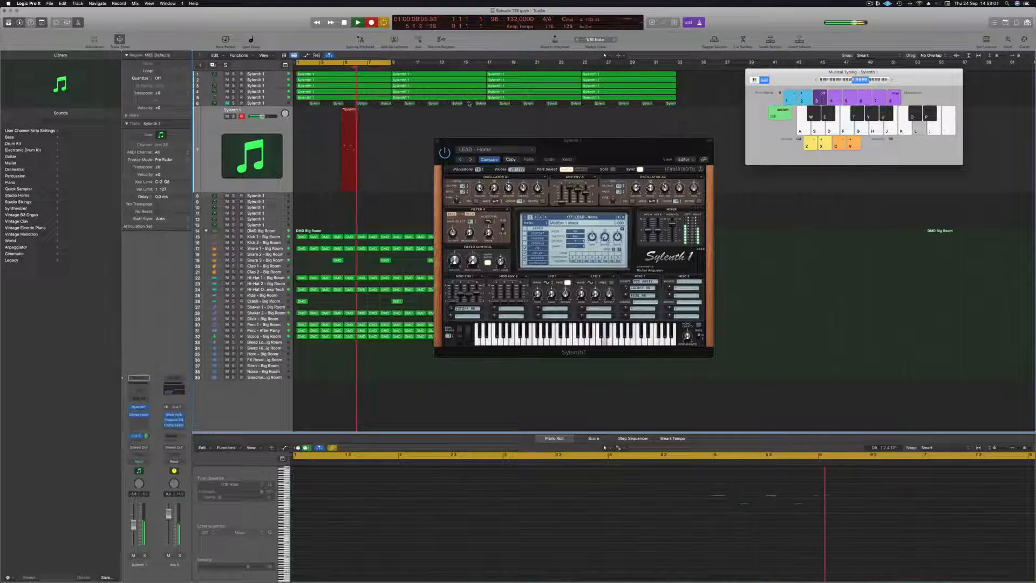
{"action": "key", "text": "apostrophe"}
{"action": "key", "text": "f"}
{"action": "key", "text": "g"}
{"action": "key", "text": "f"}
{"action": "key", "text": "apostrophe"}
{"action": "key", "text": "l"}
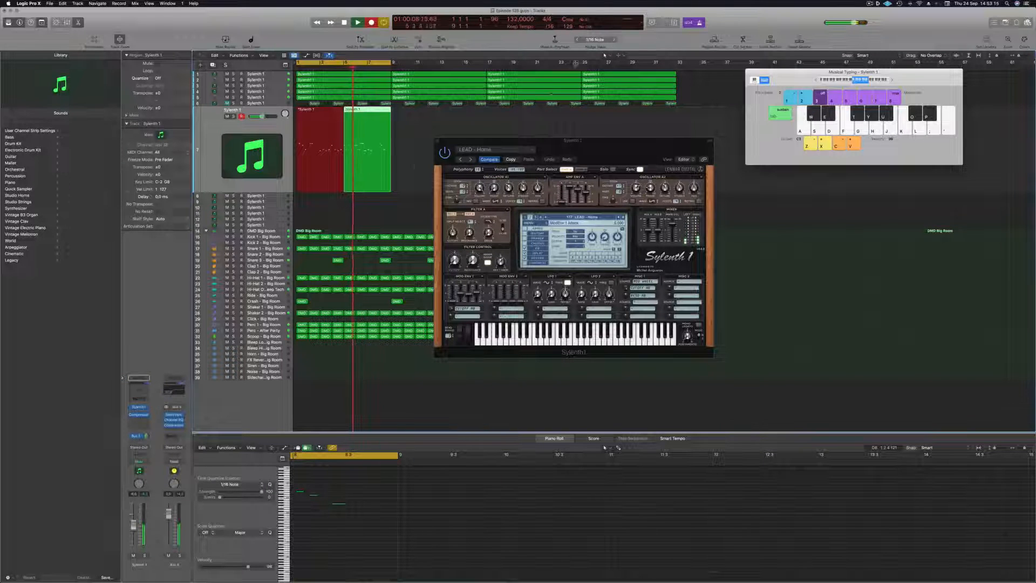
{"action": "left_click_drag", "start_coordinate": [580, 140], "coordinate": [701, 125]}
{"action": "key", "text": "space"}
Play back the take, close Musical Typing and join the two recorded lead regions into one
{"action": "key", "text": "space"}
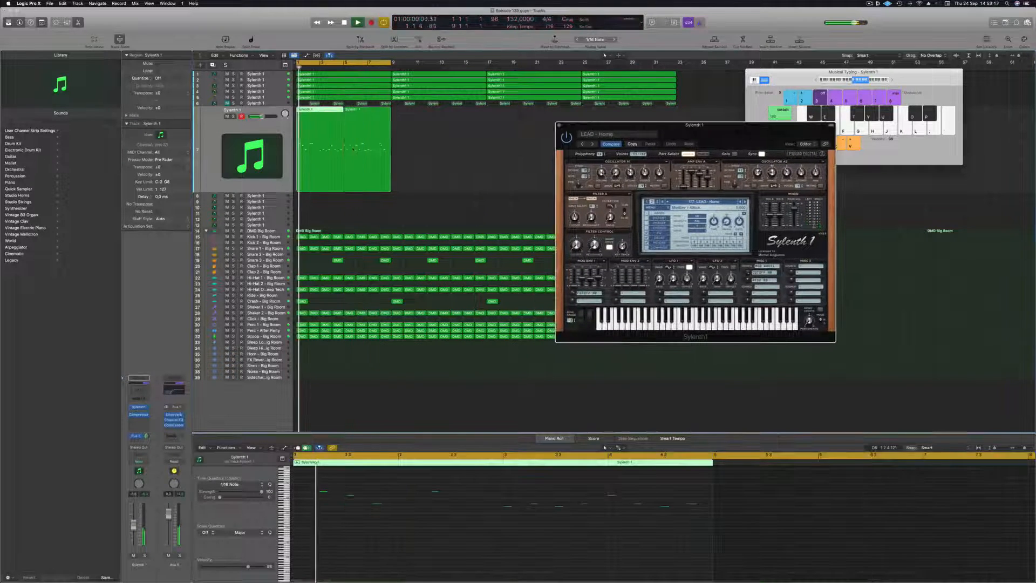
{"action": "left_click_drag", "start_coordinate": [419, 174], "coordinate": [317, 175]}
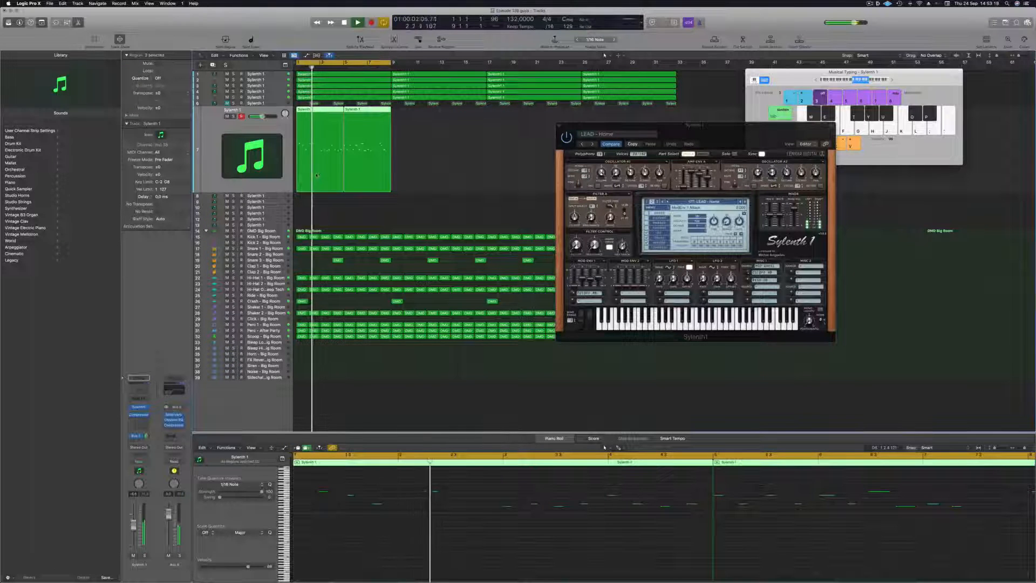
{"action": "key", "text": "super+k"}
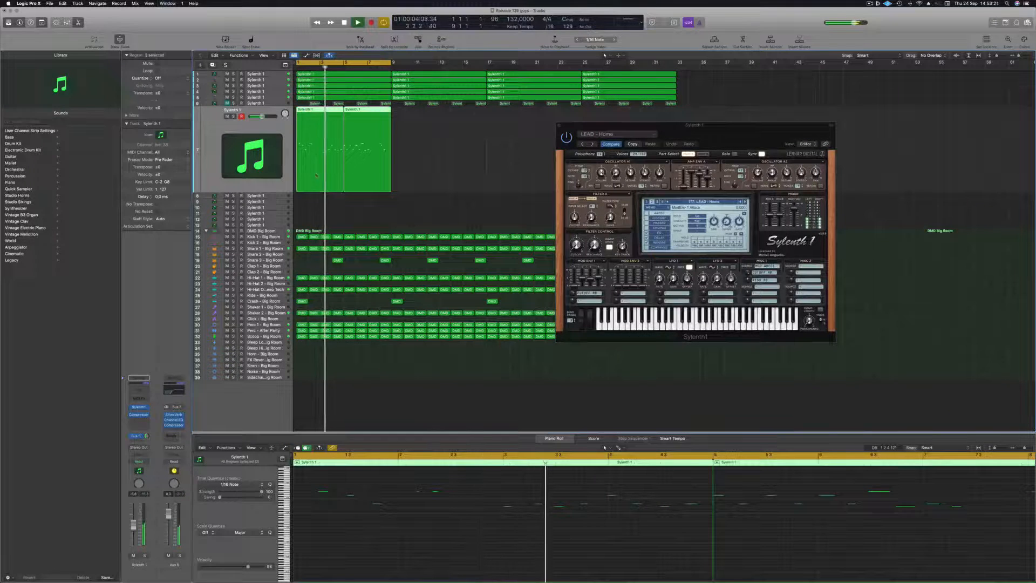
{"action": "scroll", "coordinate": [540, 558], "scroll_direction": "down", "scroll_amount": 2}
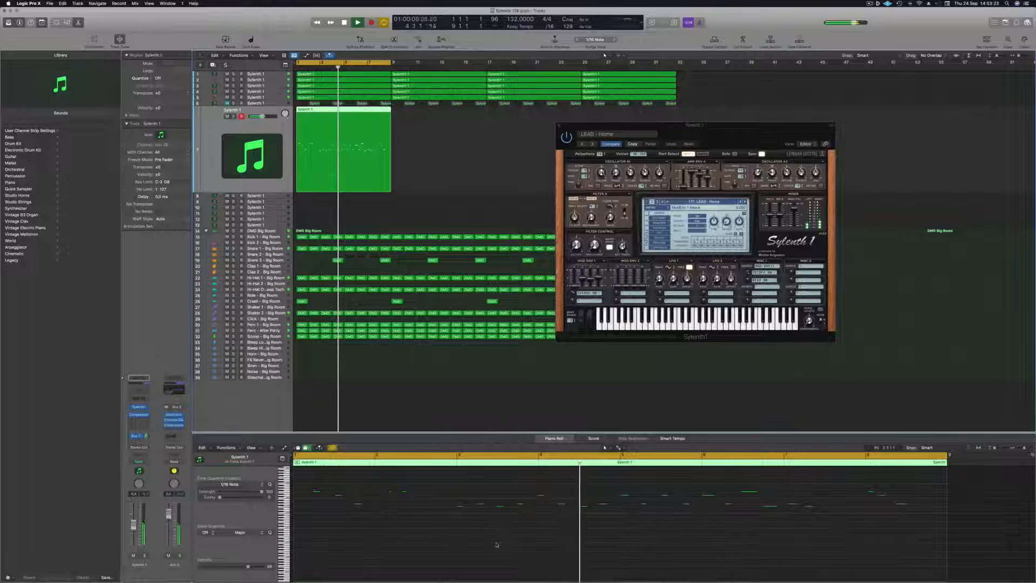
{"action": "left_click", "coordinate": [493, 546]}
{"action": "key", "text": "Return"}
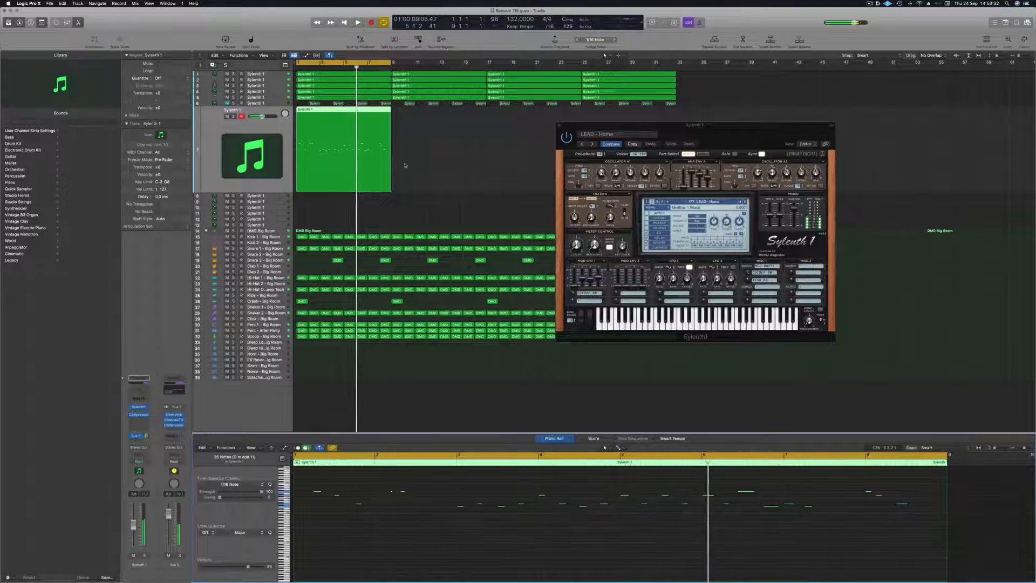
Split the joined lead region shortly before bar 3 and delete the opening part
{"action": "double_click", "coordinate": [317, 110], "text": "super"}
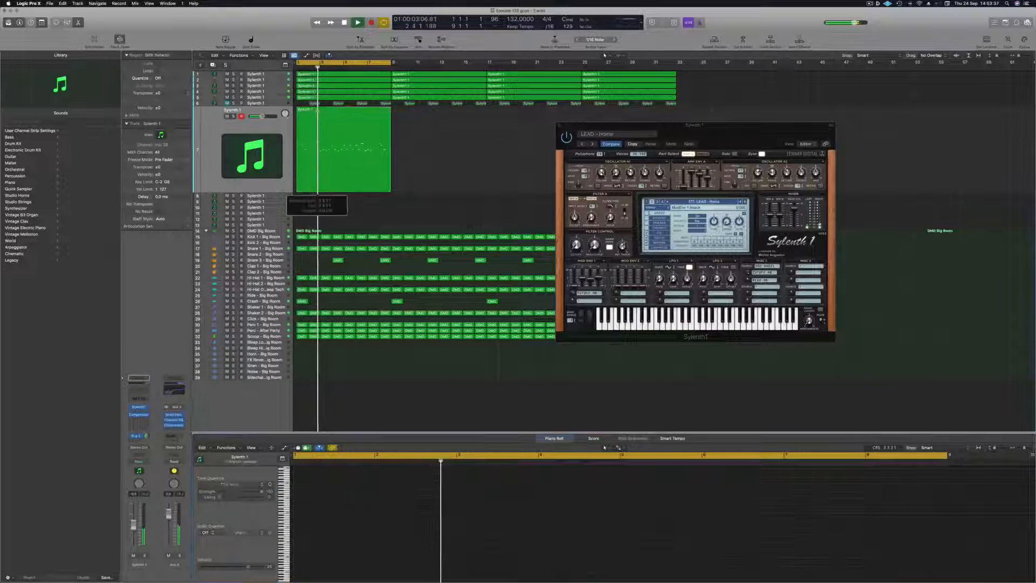
{"action": "left_click", "coordinate": [307, 113]}
{"action": "key", "text": "Delete"}
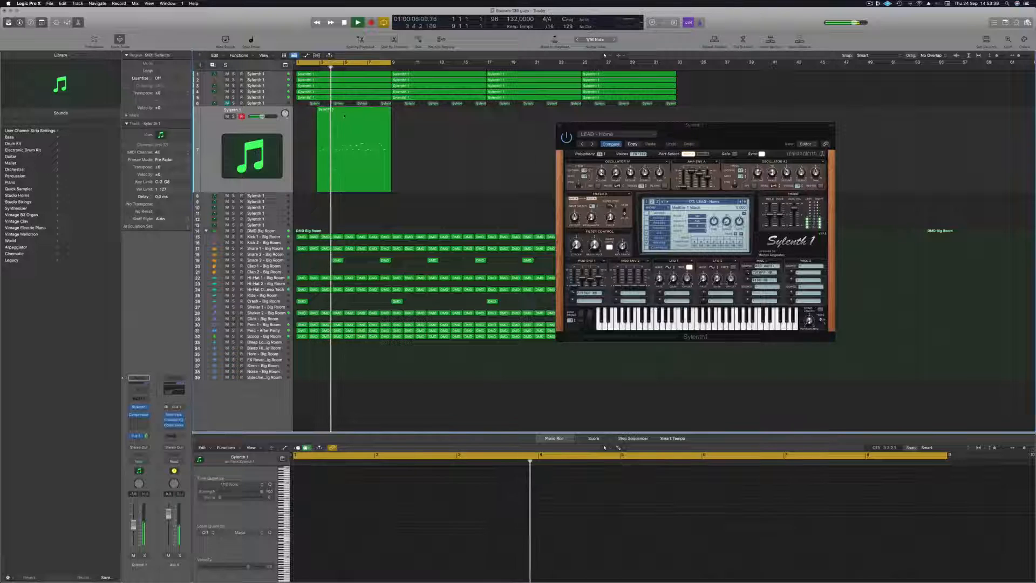
Trim the remaining sliver before bar 3 off the lead region and move the region to bar 1
{"action": "left_click", "coordinate": [357, 156]}
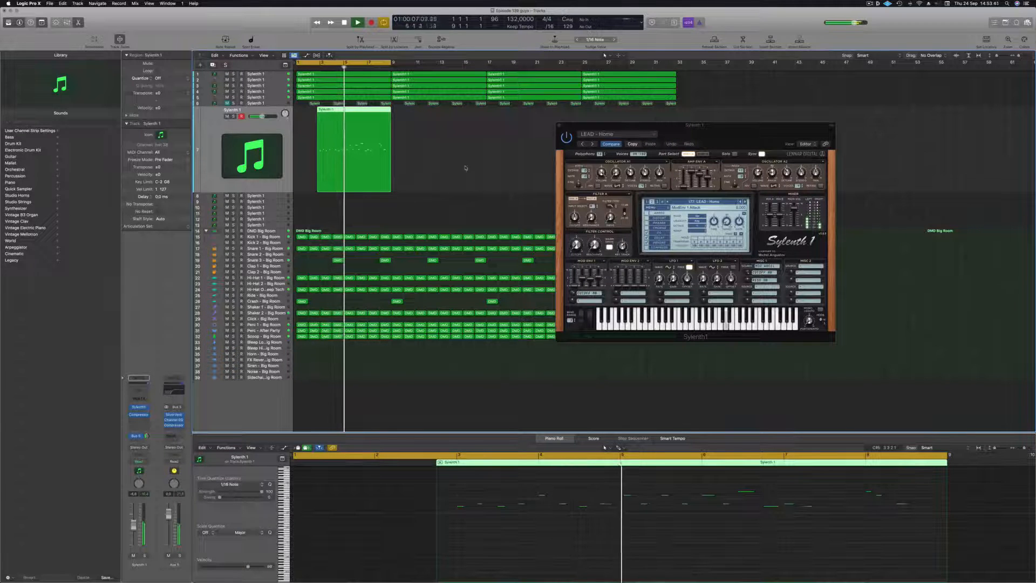
{"action": "scroll", "coordinate": [323, 118], "scroll_direction": "up", "scroll_amount": 5}
{"action": "double_click", "coordinate": [333, 115], "text": "super"}
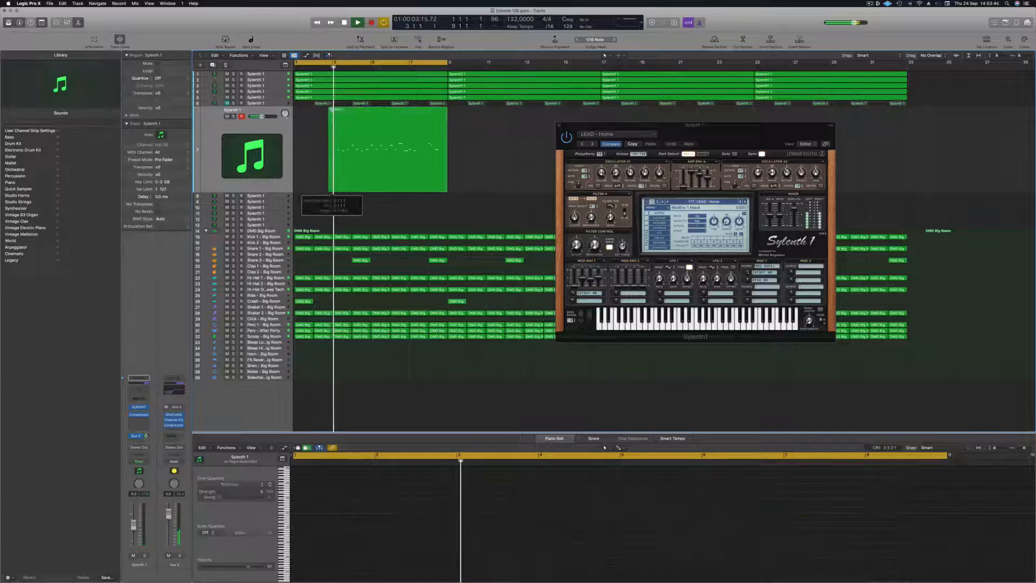
{"action": "left_click", "coordinate": [332, 114]}
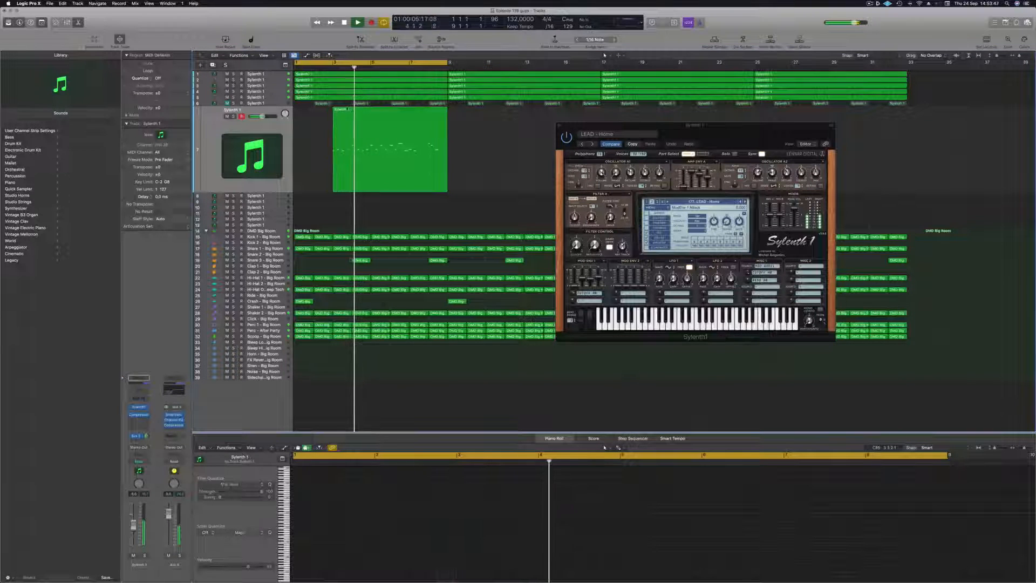
{"action": "left_click_drag", "start_coordinate": [331, 114], "coordinate": [328, 112]}
{"action": "key", "text": "Return"}
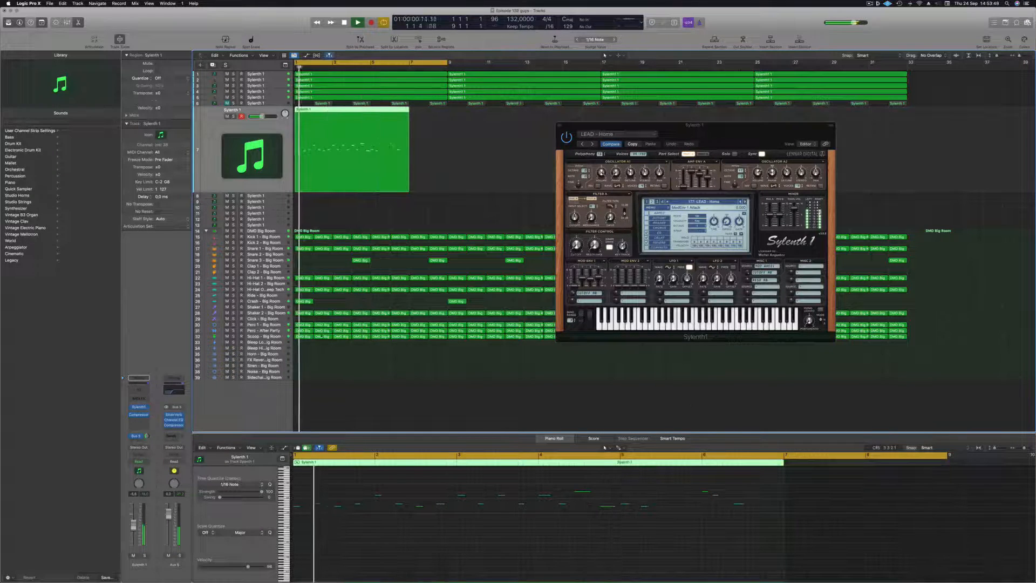
Delete all lead notes after the one at the start of bar 3 in the Piano Roll
{"action": "scroll", "coordinate": [436, 553], "scroll_direction": "up", "scroll_amount": 2}
{"action": "scroll", "coordinate": [440, 552], "scroll_direction": "down", "scroll_amount": 3}
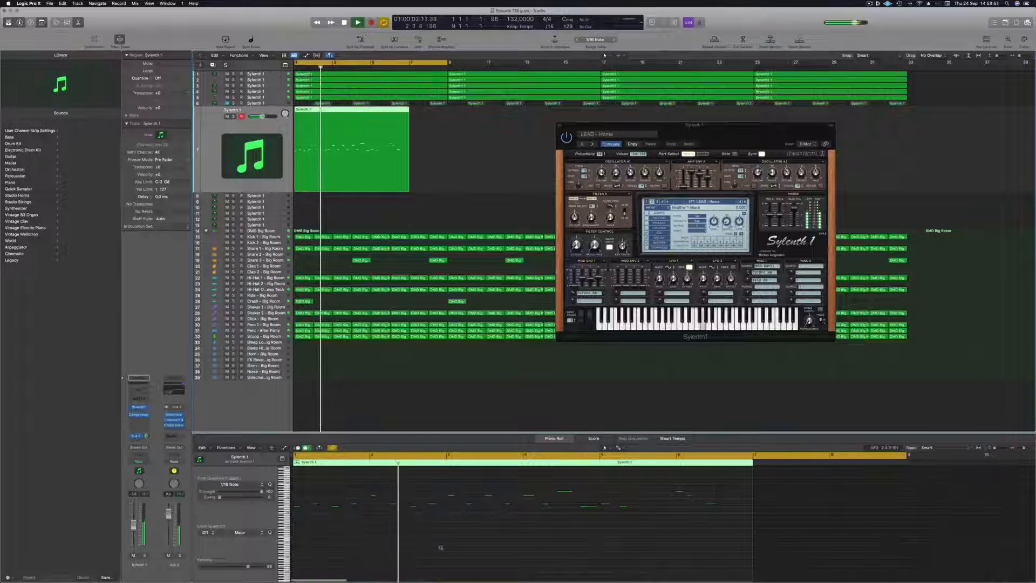
{"action": "scroll", "coordinate": [441, 548], "scroll_direction": "down", "scroll_amount": 1}
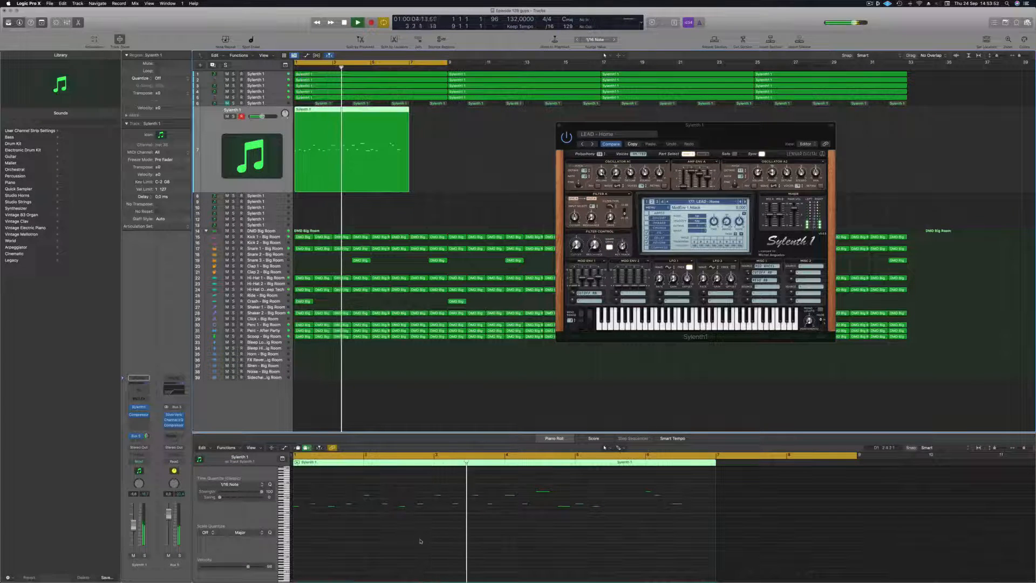
{"action": "key", "text": "Return"}
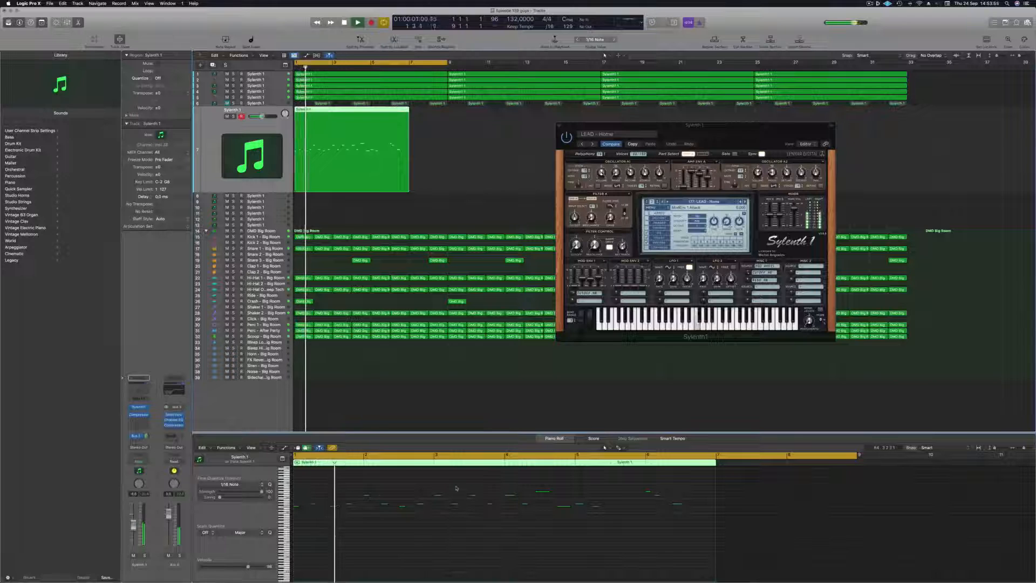
{"action": "left_click_drag", "start_coordinate": [451, 488], "coordinate": [716, 530]}
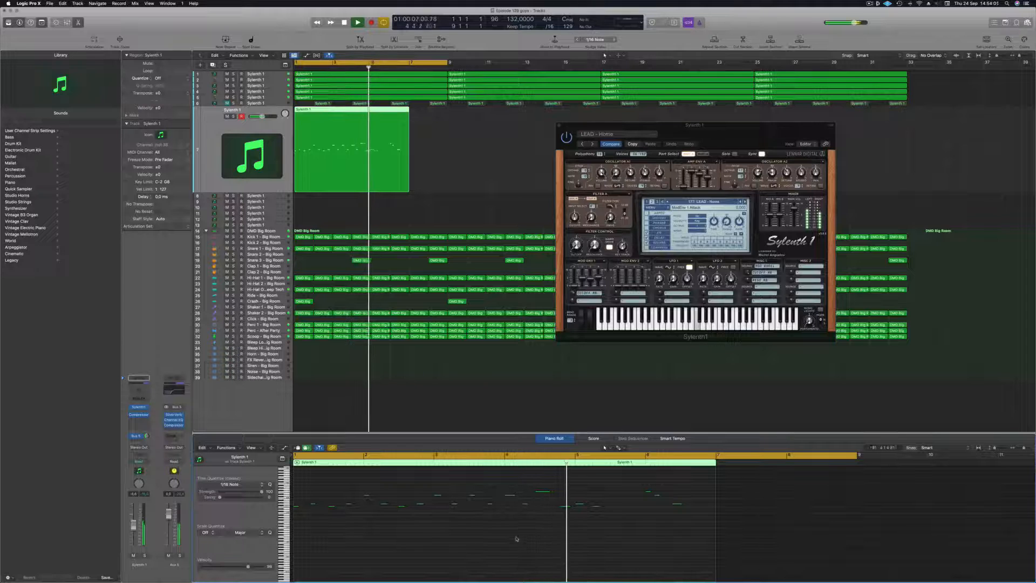
{"action": "left_click_drag", "start_coordinate": [440, 484], "coordinate": [718, 539]}
{"action": "left_click_drag", "start_coordinate": [457, 486], "coordinate": [729, 551]}
{"action": "key", "text": "Delete"}
Copy the opening two-bar phrase to bar 3, delete the surplus notes past bar 5 and replay the melody
{"action": "left_click_drag", "start_coordinate": [306, 492], "coordinate": [468, 536]}
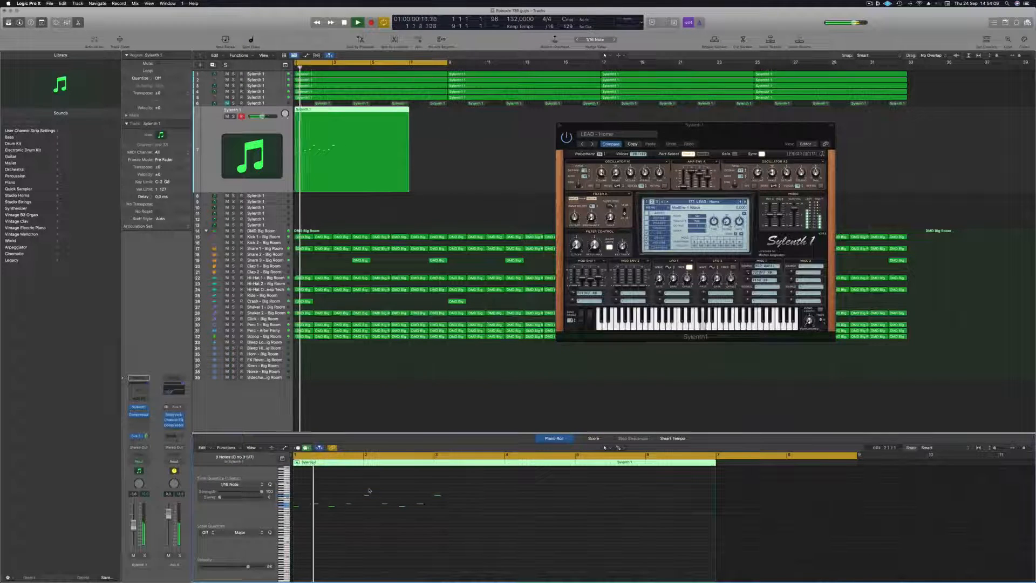
{"action": "left_click_drag", "start_coordinate": [315, 505], "coordinate": [458, 527]}
{"action": "key", "text": "space"}
{"action": "left_click_drag", "start_coordinate": [611, 488], "coordinate": [583, 505]}
{"action": "key", "text": "Delete"}
{"action": "key", "text": "space"}
{"action": "key", "text": "space"}
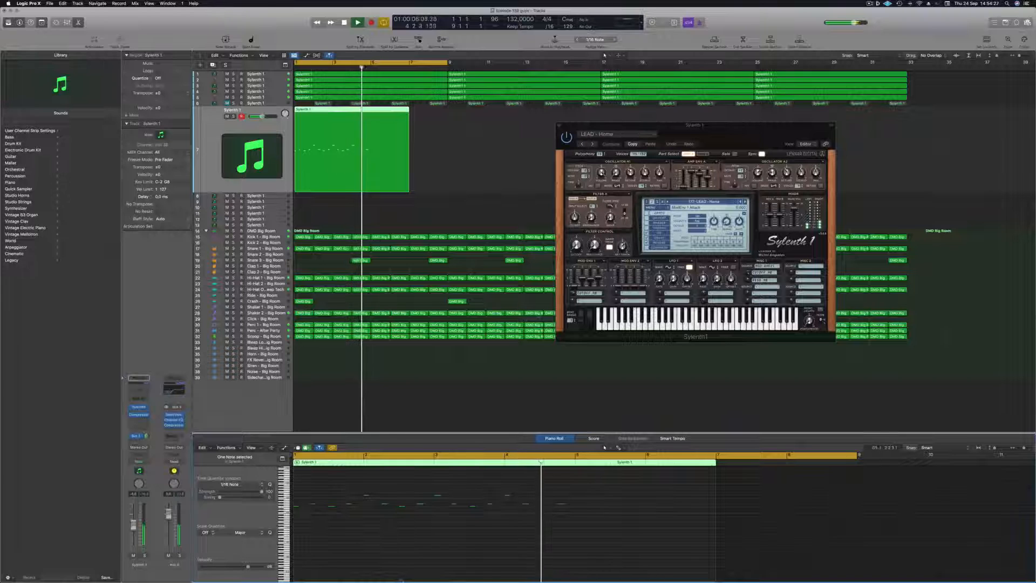
{"action": "key", "text": "space"}
{"action": "key", "text": "space"}
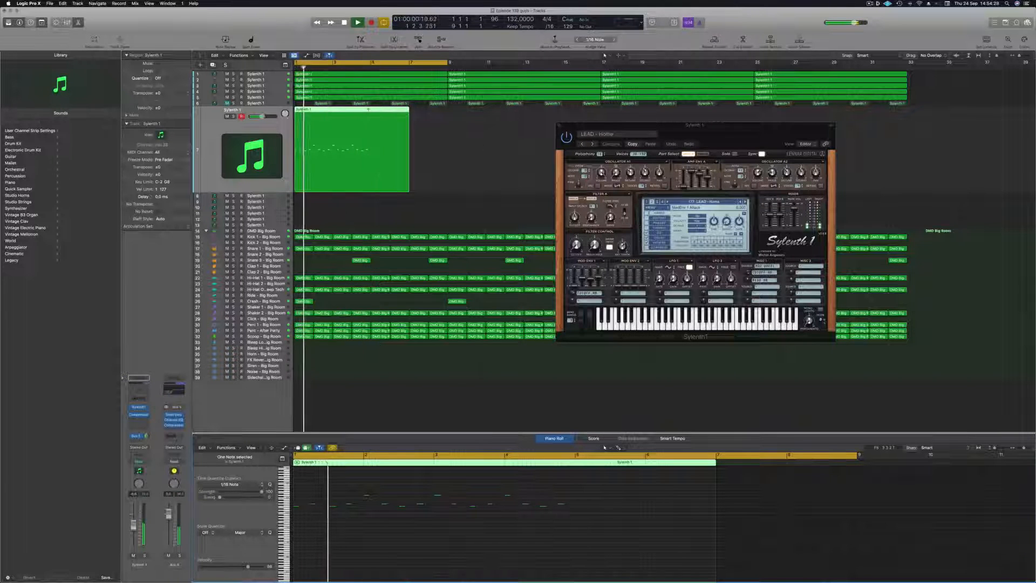
Split the lead region at about bar 5, delete the remainder and copy the first part directly after it
{"action": "double_click", "coordinate": [368, 115], "text": "super"}
{"action": "left_click", "coordinate": [374, 116]}
{"action": "key", "text": "Delete"}
{"action": "left_click_drag", "start_coordinate": [322, 121], "coordinate": [397, 120]}
{"action": "key", "text": "space"}
{"action": "key", "text": "space"}
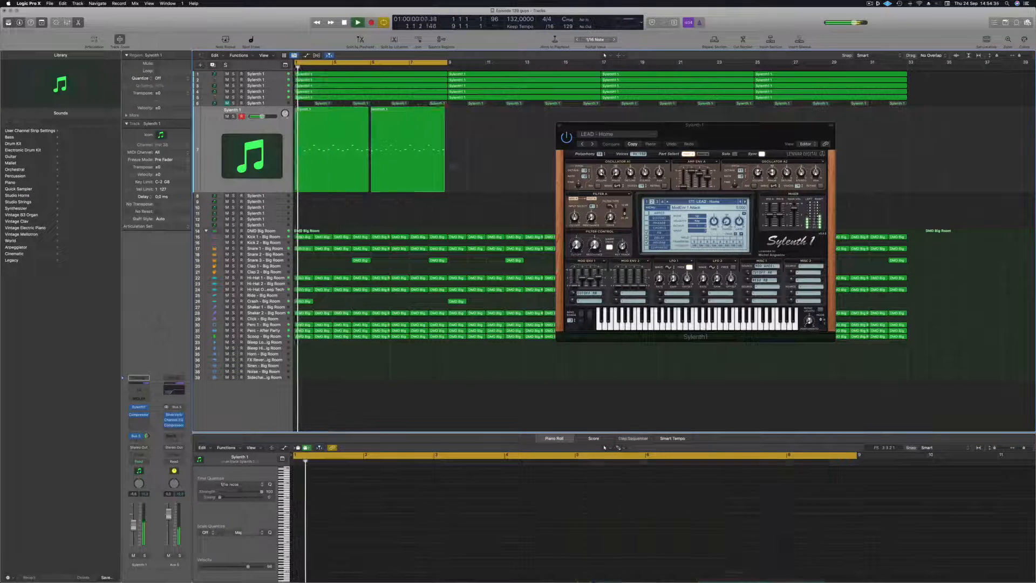
Select both lead regions, extend their ends so they fill the loop up to bar 9, and replay
{"action": "left_click", "coordinate": [367, 189], "text": "shift"}
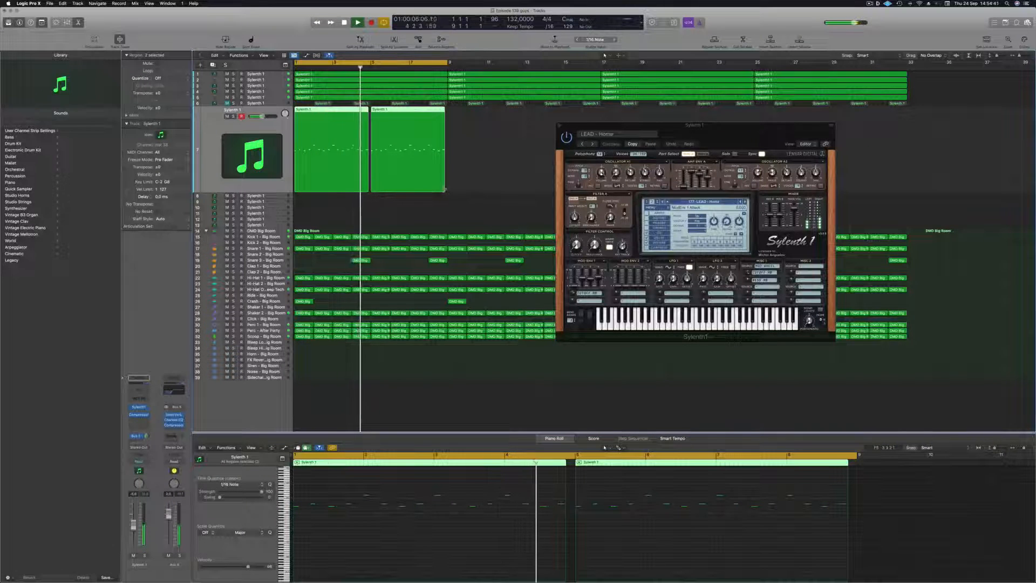
{"action": "left_click_drag", "start_coordinate": [444, 190], "coordinate": [448, 192]}
{"action": "key", "text": "space"}
{"action": "key", "text": "space"}
Move the synth window up, adjust the lead's bus send, raise the Sylenth1 filter control cutoff and replay
{"action": "left_click_drag", "start_coordinate": [739, 125], "coordinate": [713, 58]}
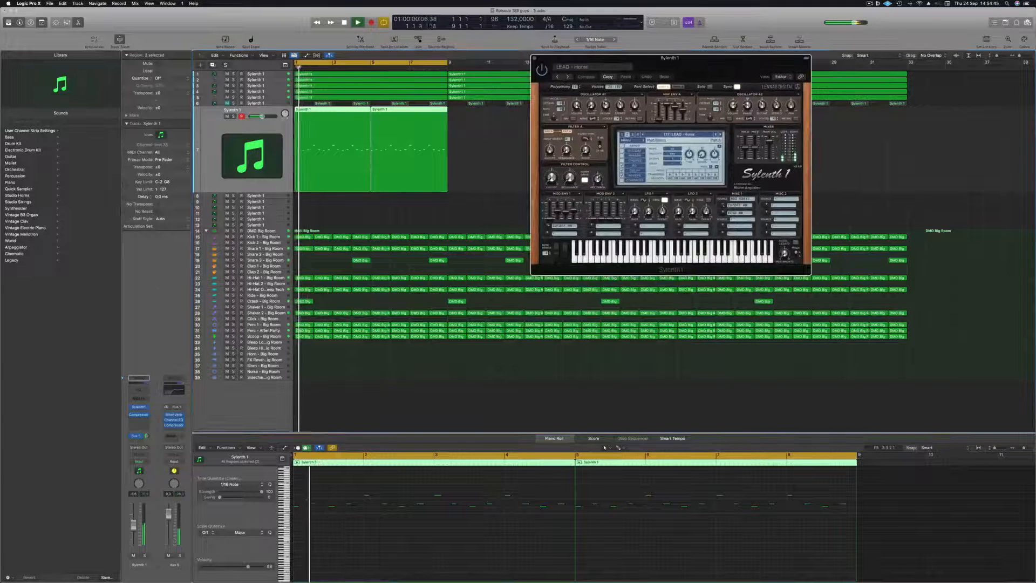
{"action": "left_click_drag", "start_coordinate": [147, 435], "coordinate": [148, 436]}
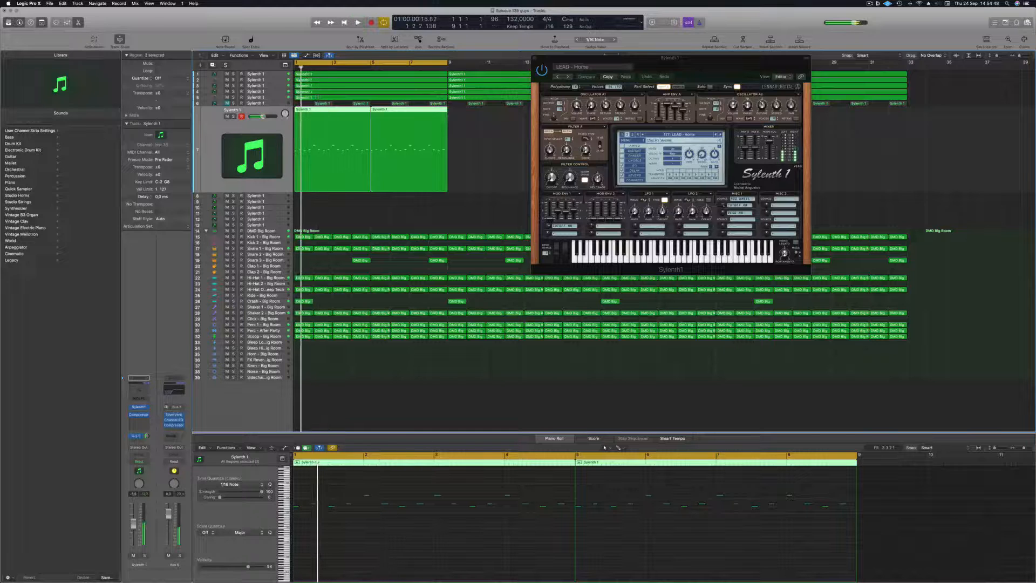
{"action": "left_click_drag", "start_coordinate": [552, 178], "coordinate": [552, 165]}
{"action": "key", "text": "space"}
{"action": "key", "text": "space"}
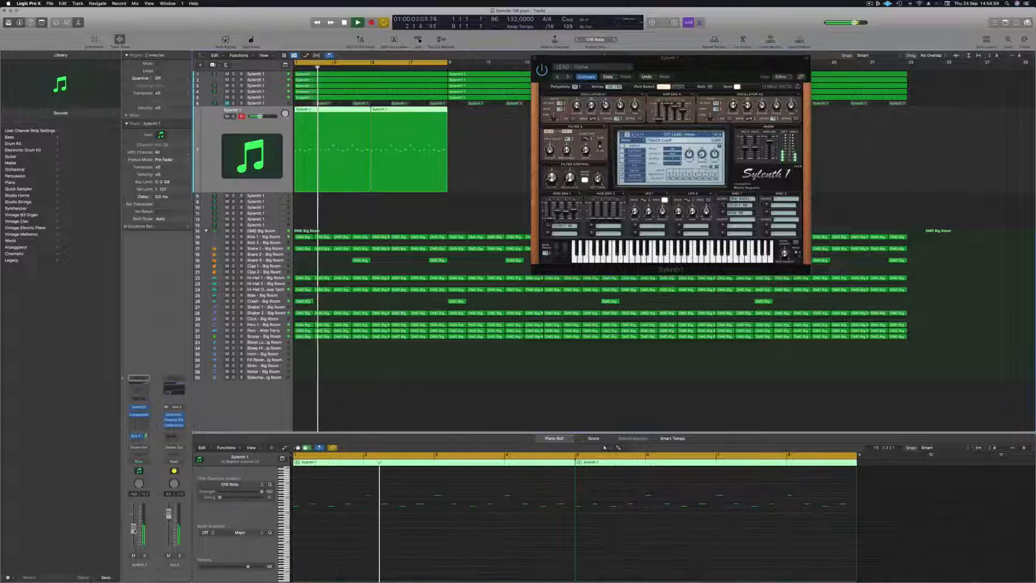
Move the Sylenth1 window aside, close it and replay the lead melody loop
{"action": "left_click_drag", "start_coordinate": [708, 58], "coordinate": [500, 190]}
{"action": "left_click", "coordinate": [327, 192]}
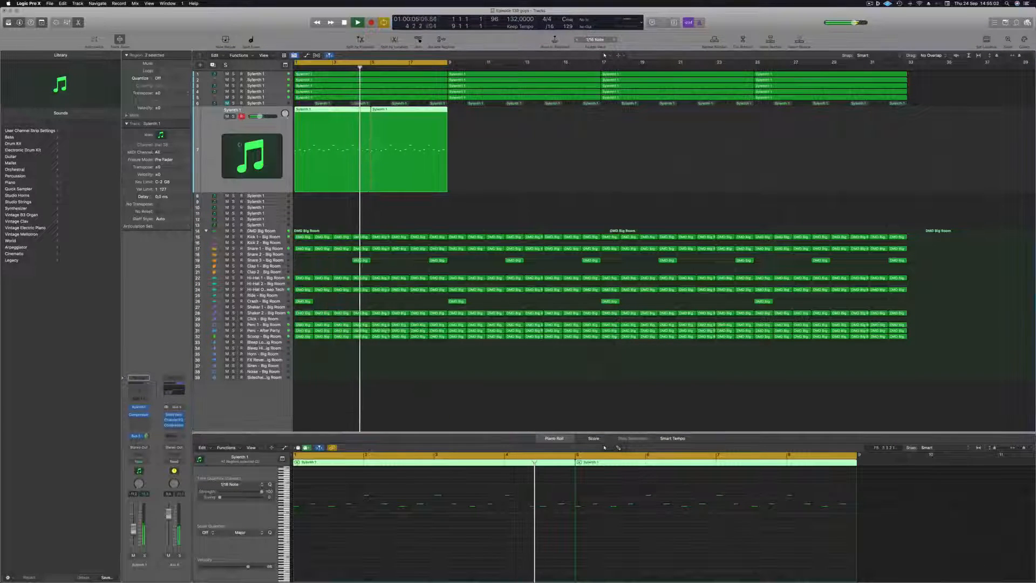
{"action": "left_click", "coordinate": [160, 134]}
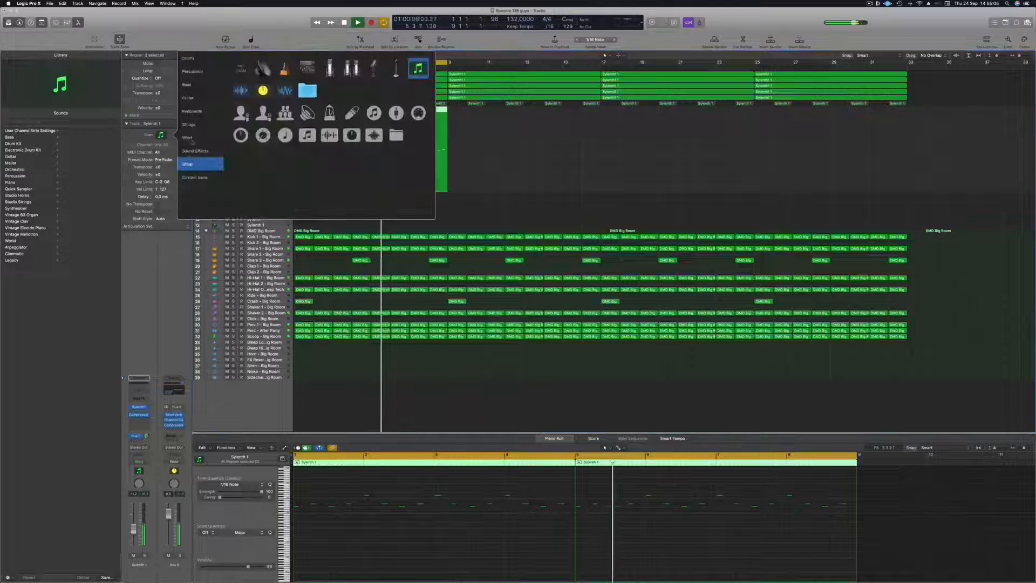
{"action": "left_click", "coordinate": [180, 270]}
{"action": "key", "text": "space"}
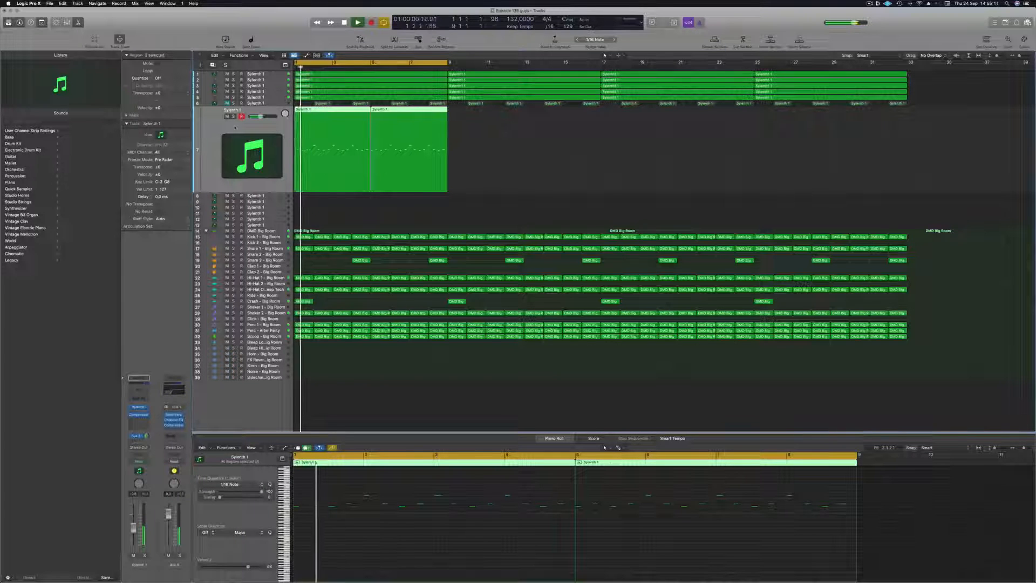
Duplicate the lead track, copy both melody regions onto the new track and shift the copied notes lower
{"action": "key", "text": "super+d"}
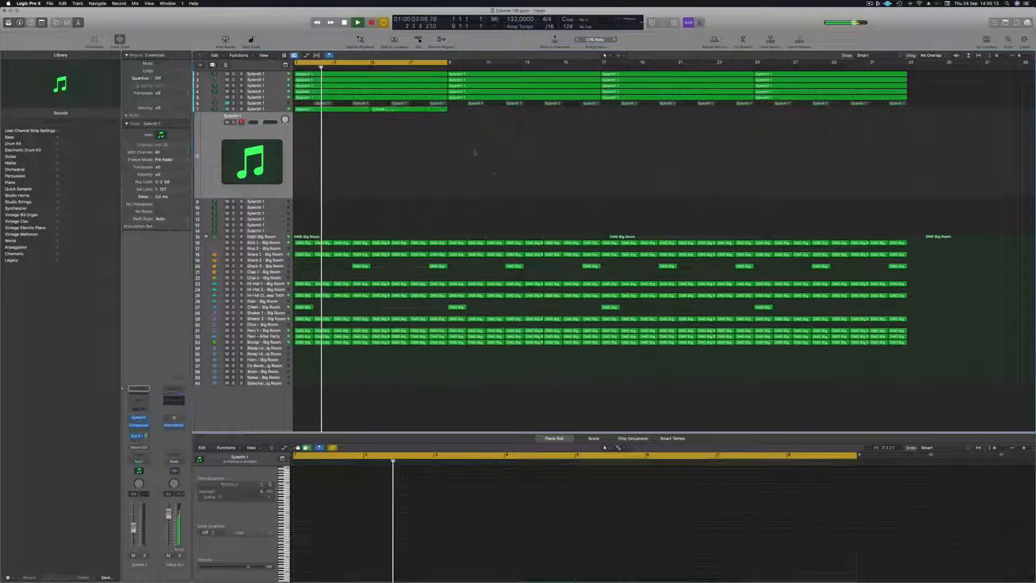
{"action": "mouse_move", "coordinate": [304, 131]}
{"action": "left_mouse_down"}
{"action": "mouse_move", "coordinate": [305, 108]}
{"action": "mouse_move", "coordinate": [316, 136]}
{"action": "left_mouse_up"}
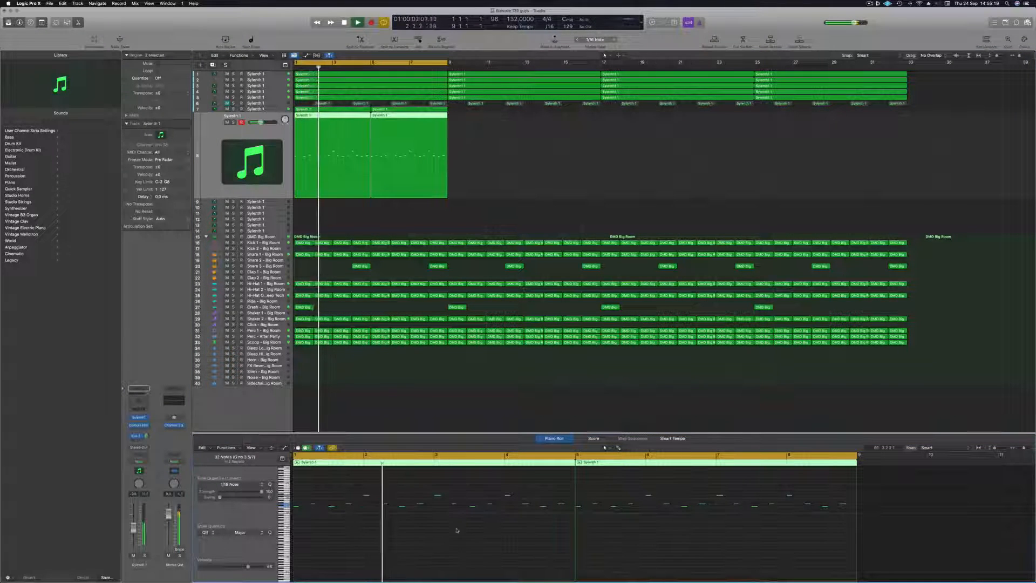
{"action": "scroll", "coordinate": [581, 152], "scroll_direction": "up", "scroll_amount": 6}
{"action": "scroll", "coordinate": [558, 154], "scroll_direction": "down", "scroll_amount": 2}
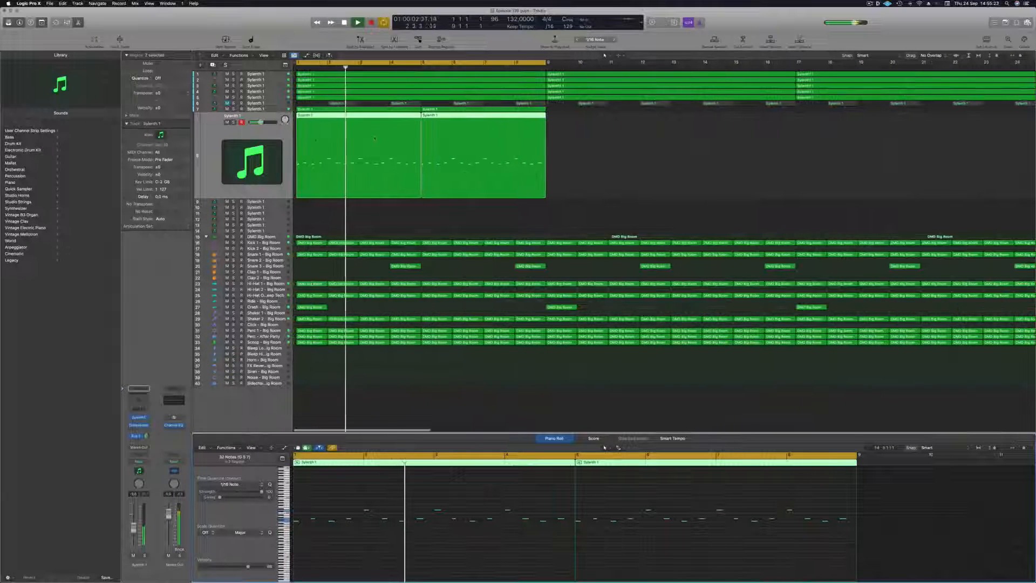
Return to the original lead track, add a send to the Delay bus beside its existing send, and replay
{"action": "left_click", "coordinate": [203, 151]}
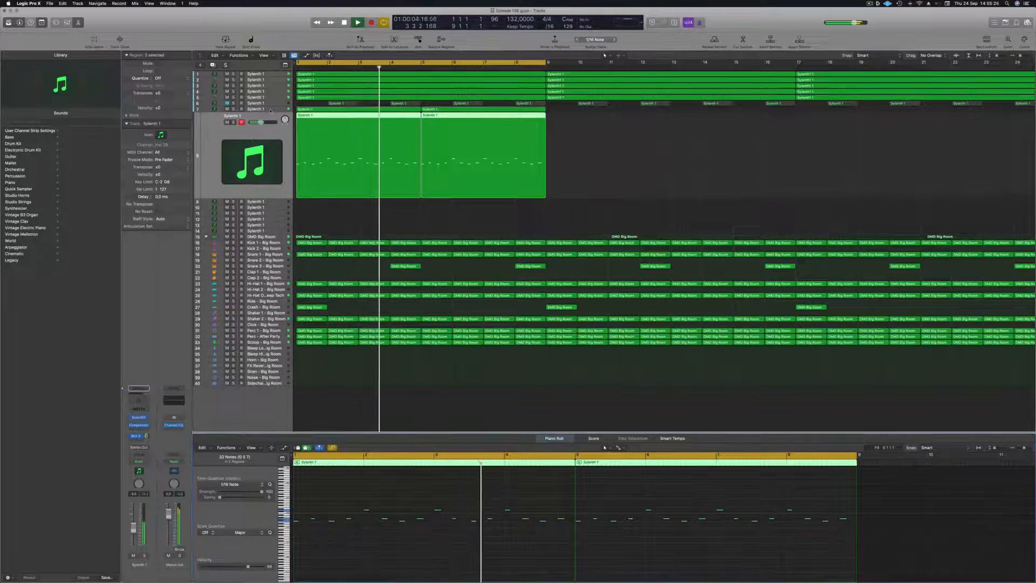
{"action": "key", "text": "Up"}
{"action": "key", "text": "Return"}
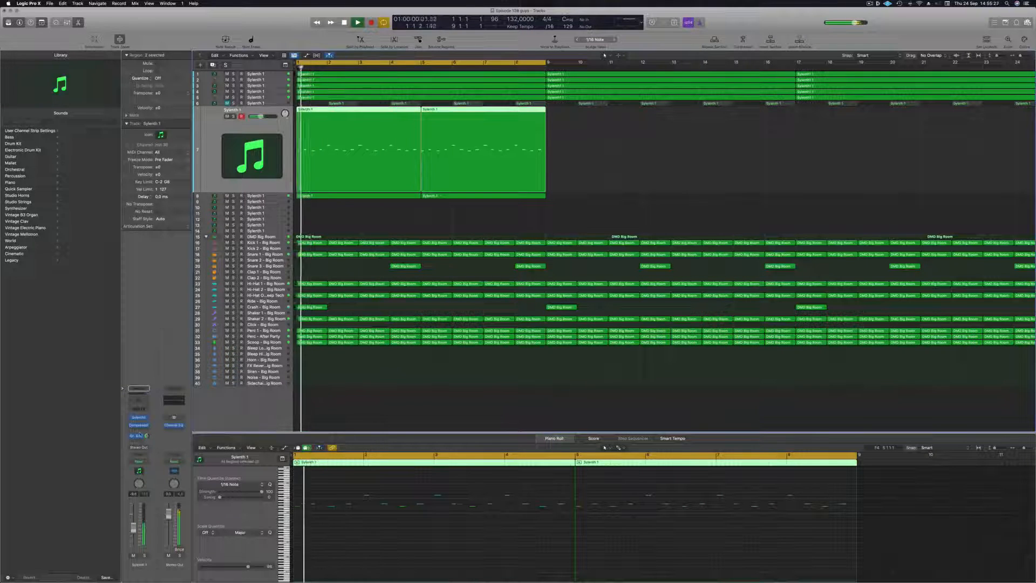
{"action": "left_click", "coordinate": [140, 430]}
{"action": "left_click", "coordinate": [141, 427]}
{"action": "left_click", "coordinate": [137, 441]}
{"action": "mouse_move", "coordinate": [137, 449]}
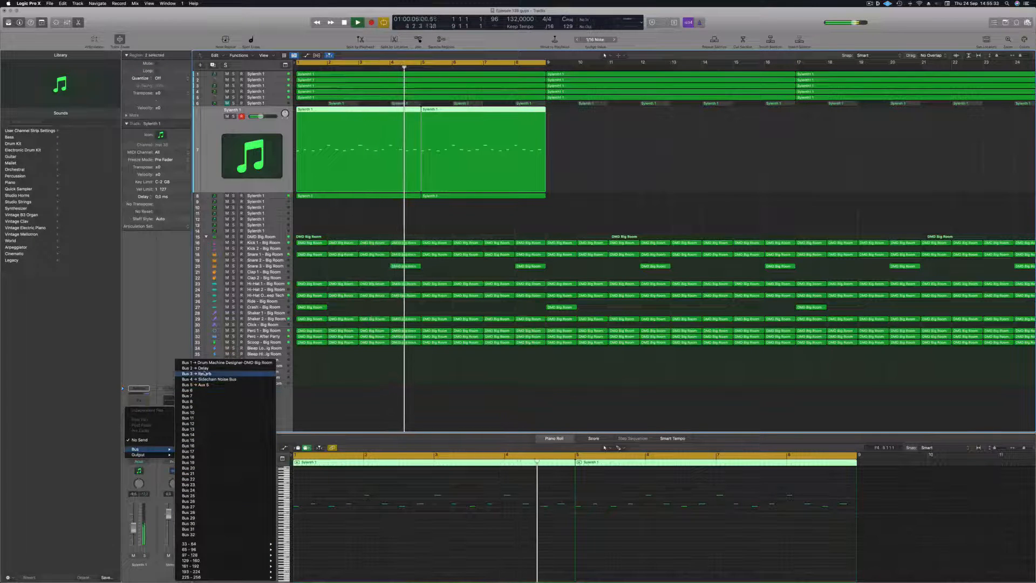
{"action": "left_click", "coordinate": [216, 379]}
{"action": "key", "text": "space"}
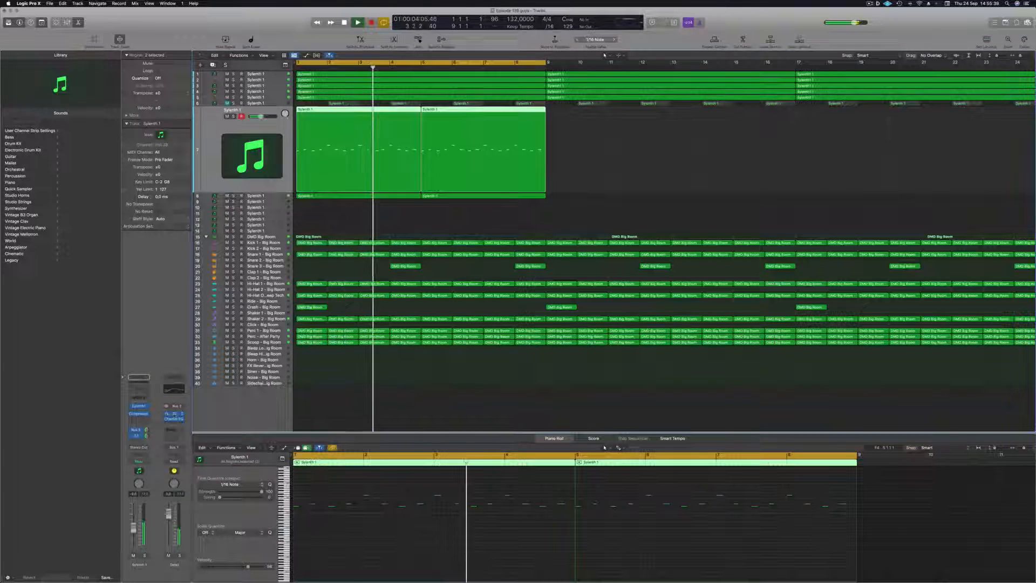
Check the delay plug-in on the Delay bus, close it and clear the region selection
{"action": "left_click", "coordinate": [174, 414]}
{"action": "left_click", "coordinate": [321, 86]}
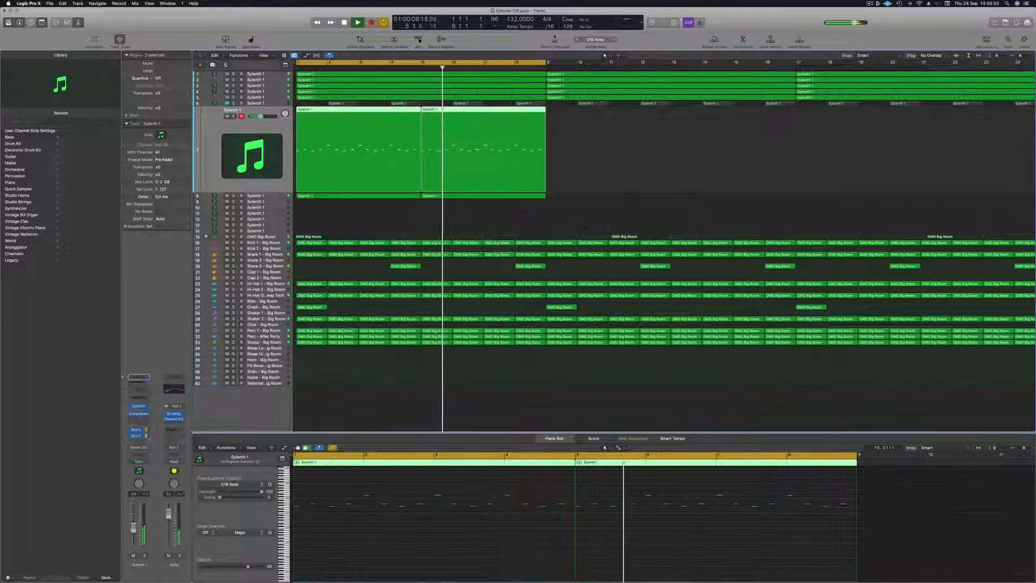
{"action": "left_click", "coordinate": [621, 156]}
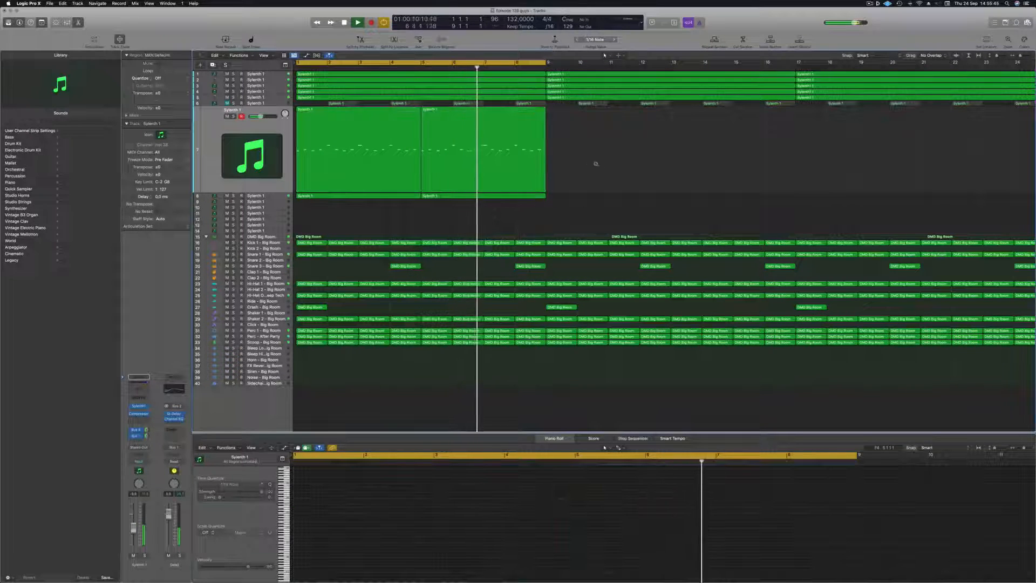
{"action": "scroll", "coordinate": [596, 164], "scroll_direction": "down", "scroll_amount": 4}
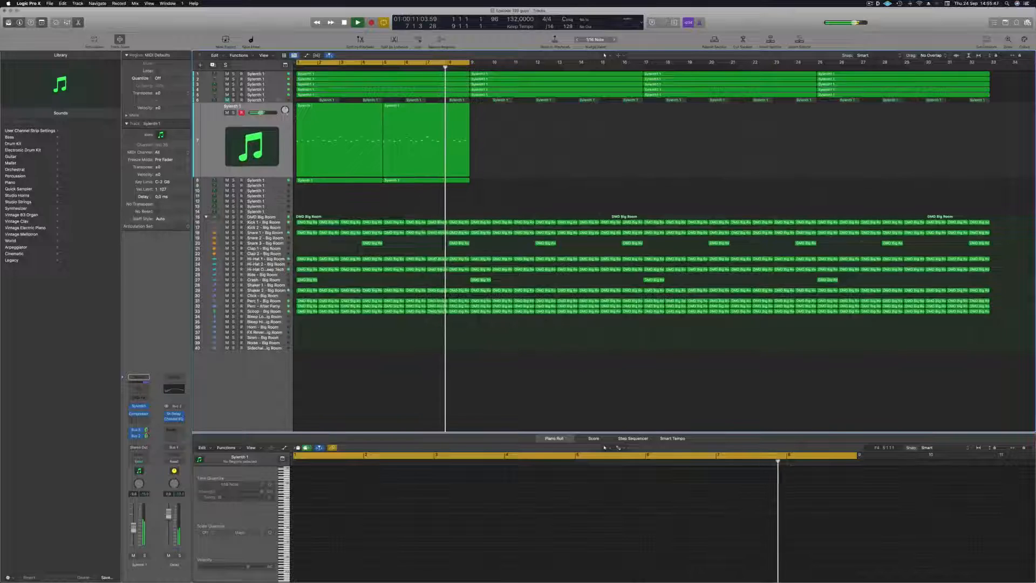
Unmute the Sylenth1 track with the one-bar regions, add a Channel EQ low cut at 1190 Hz, hide the plug-in window and replay
{"action": "key", "text": "Return"}
{"action": "left_click", "coordinate": [227, 106]}
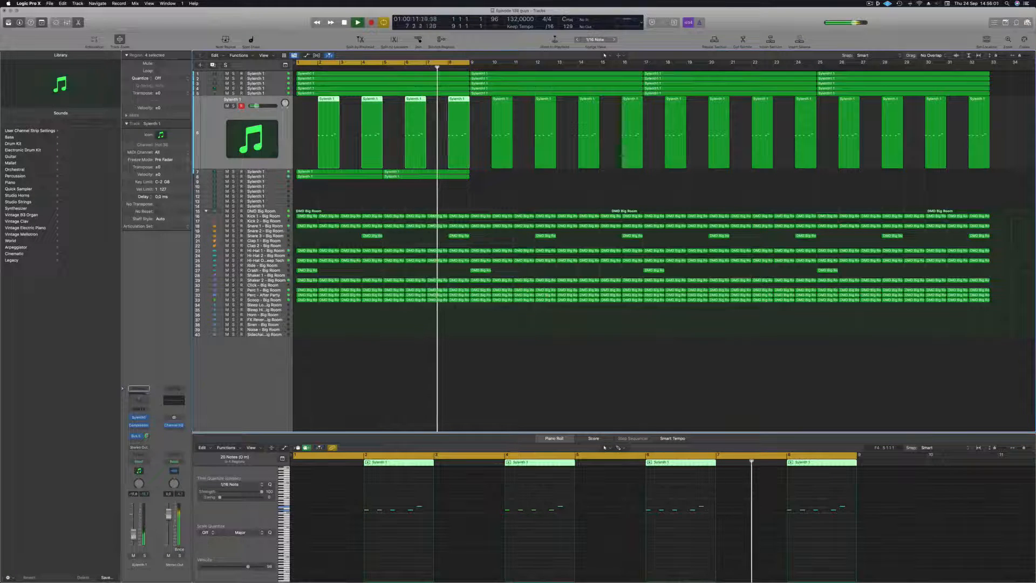
{"action": "left_click", "coordinate": [139, 399]}
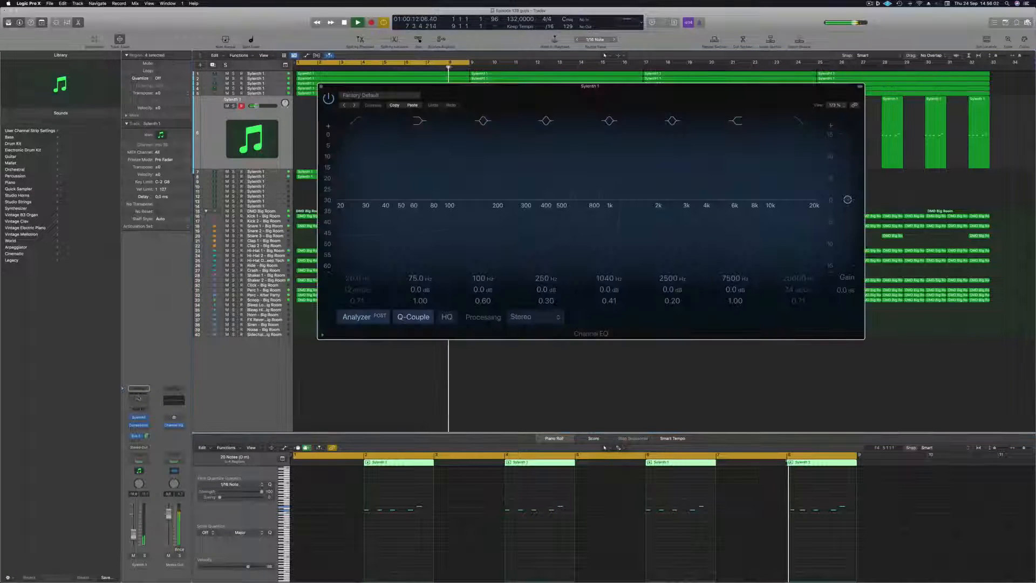
{"action": "left_click", "coordinate": [358, 121]}
{"action": "left_click_drag", "start_coordinate": [364, 156], "coordinate": [642, 156]}
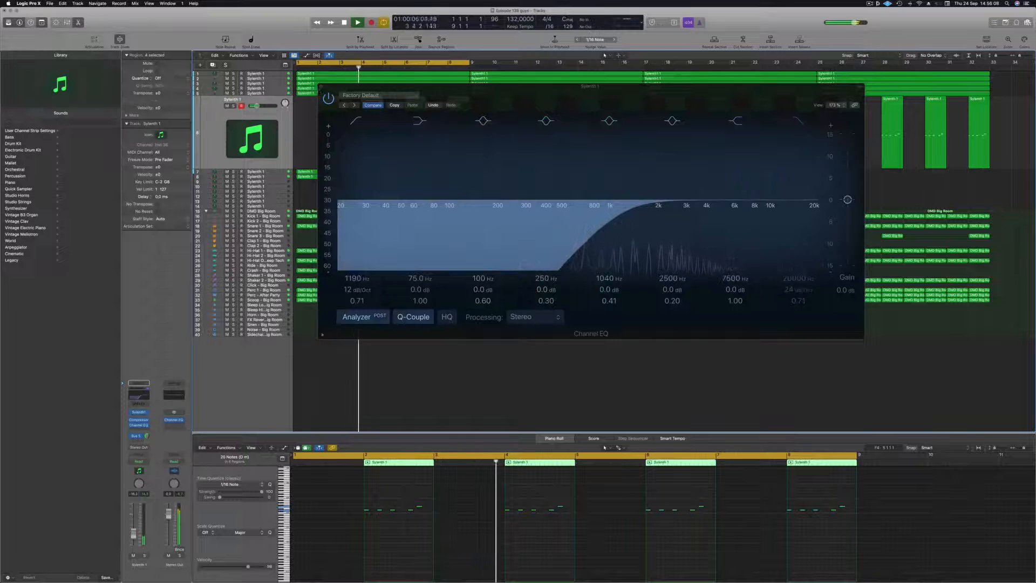
{"action": "key", "text": "v"}
{"action": "key", "text": "Return"}
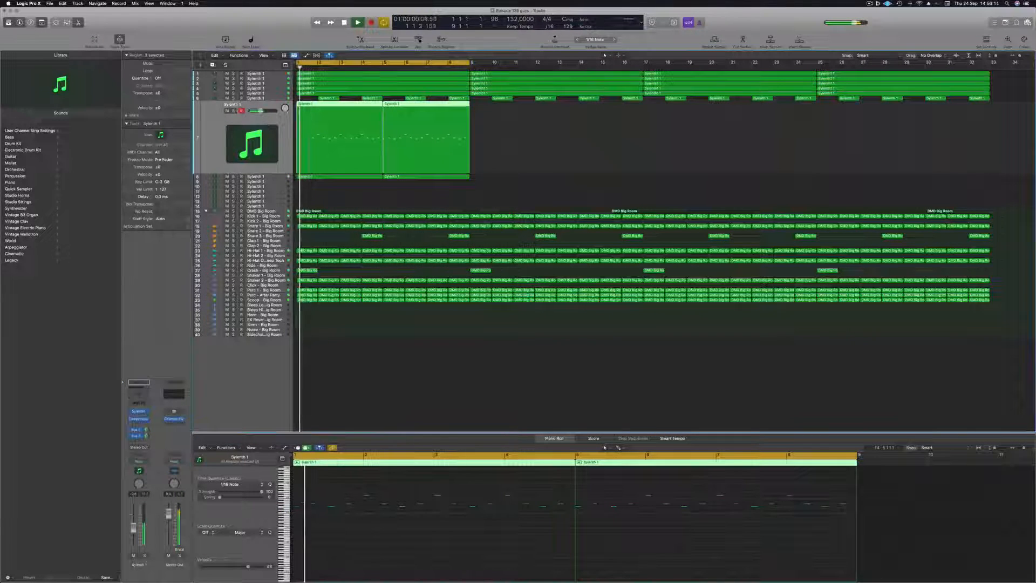
Solo the original lead track briefly, return to the full mix and bring up a Channel EQ on it
{"action": "left_click", "coordinate": [234, 111]}
{"action": "left_click", "coordinate": [234, 111]}
{"action": "key", "text": "Return"}
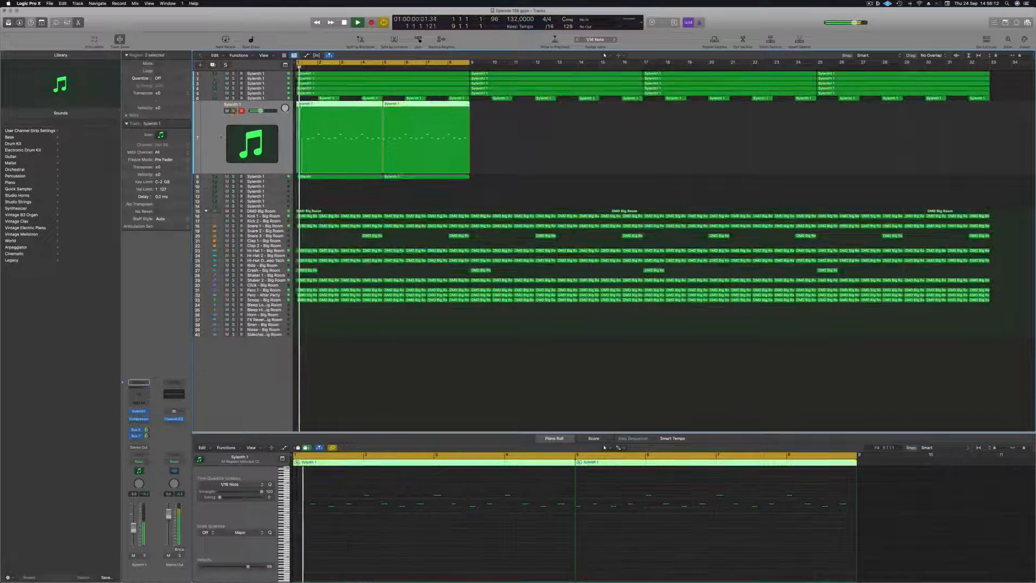
{"action": "key", "text": "v"}
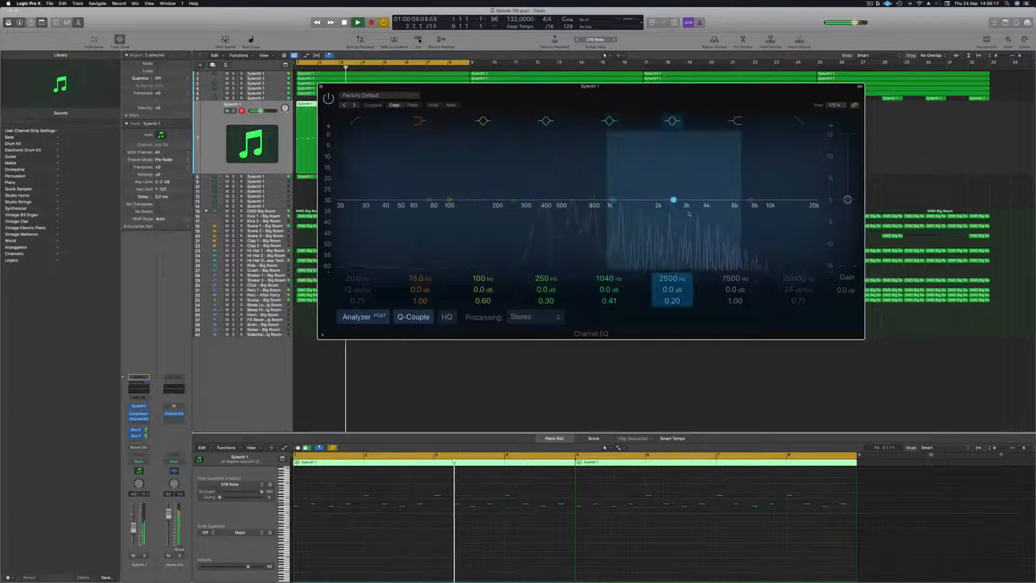
On the duplicated lower lead track, add a Channel EQ with a low cut at 165 Hz and close its window
{"action": "left_click", "coordinate": [275, 178]}
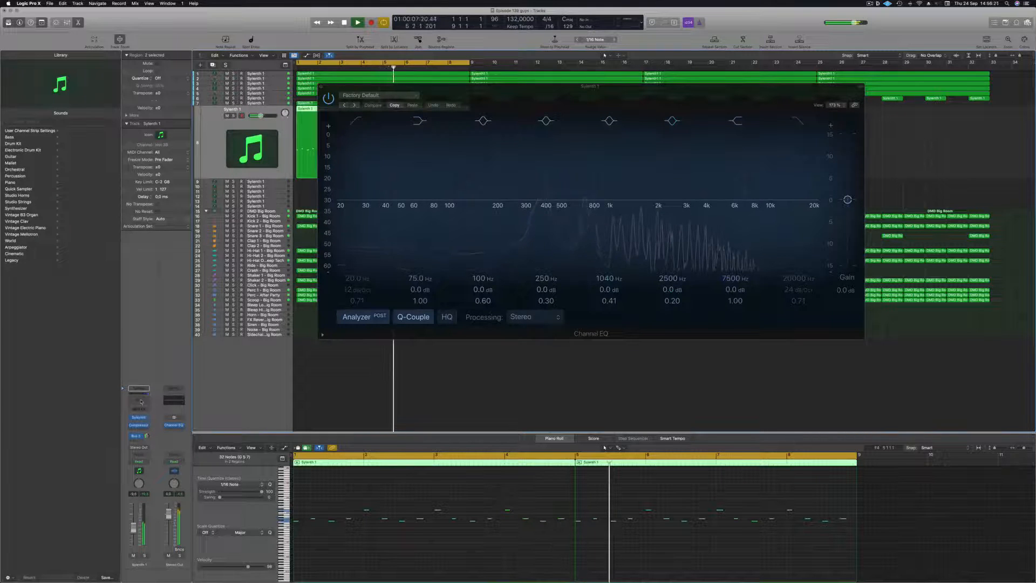
{"action": "left_click", "coordinate": [141, 402]}
{"action": "left_click", "coordinate": [363, 128]}
{"action": "left_click_drag", "start_coordinate": [358, 157], "coordinate": [497, 156]}
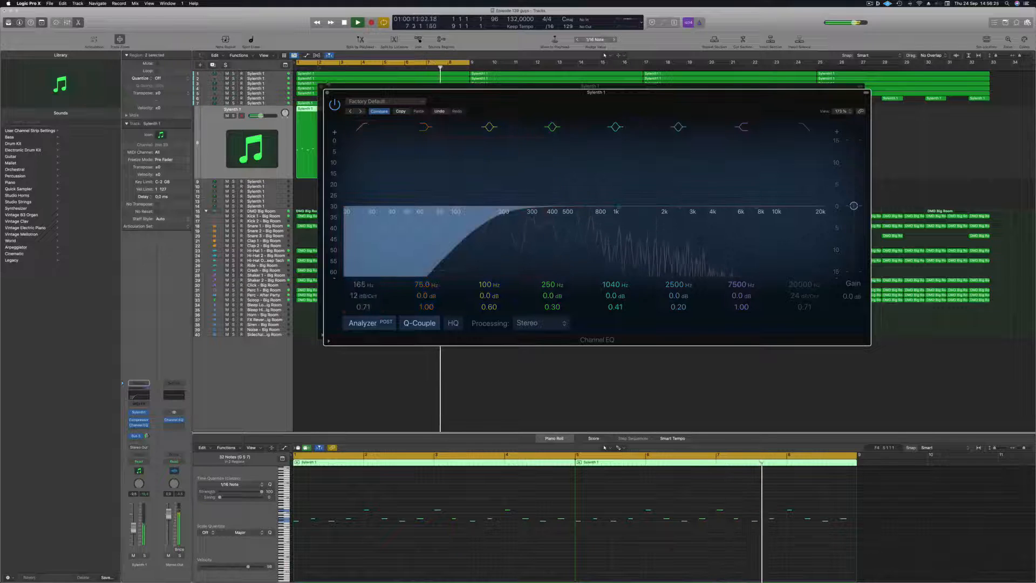
{"action": "left_click", "coordinate": [327, 94]}
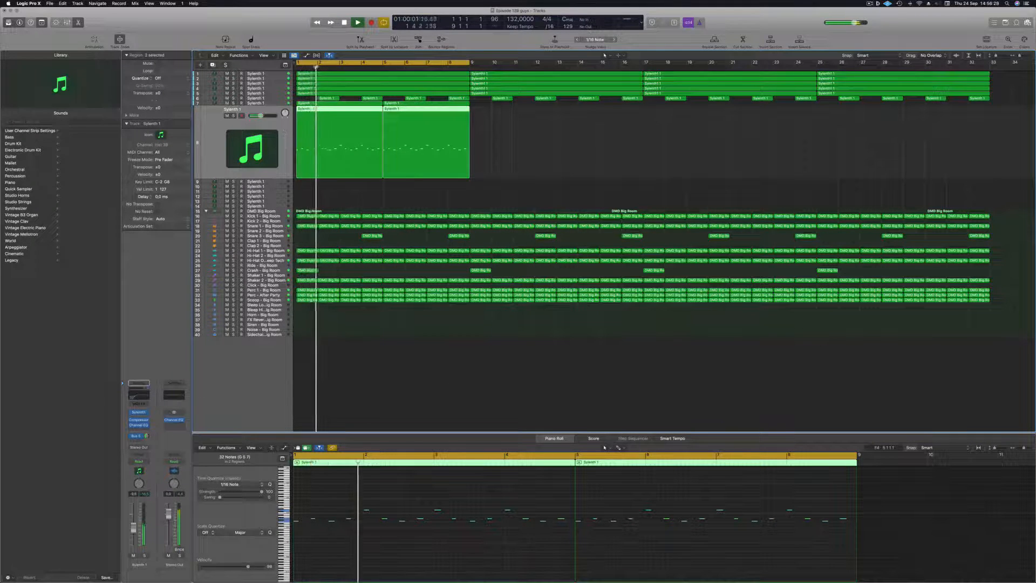
Compare both lead layers in the loop by muting and unmuting the original and briefly soloing the lower duplicate
{"action": "key", "text": "Up"}
{"action": "key", "text": "Return"}
{"action": "key", "text": "ctrl+m"}
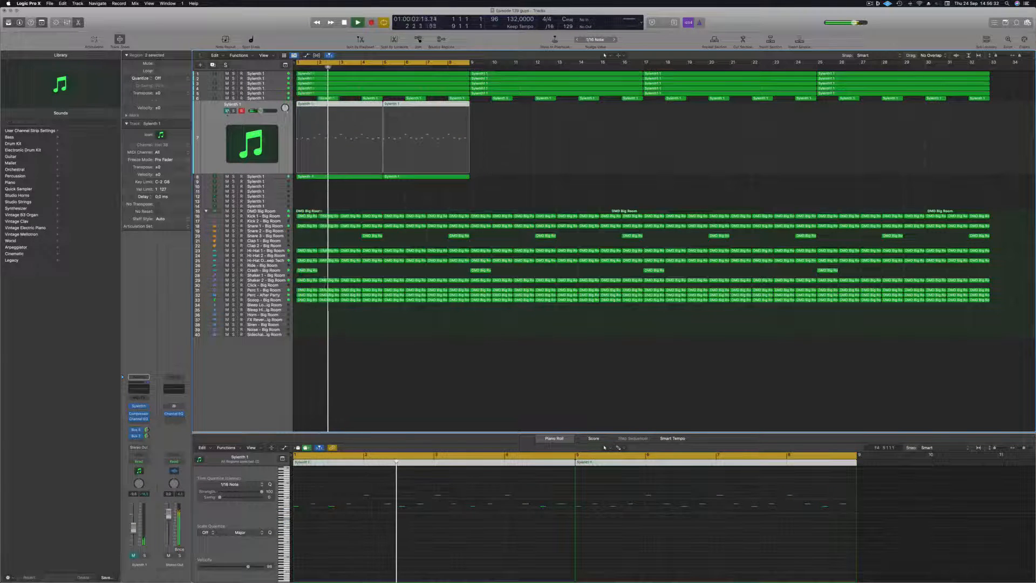
{"action": "key", "text": "ctrl+m"}
{"action": "key", "text": "Return"}
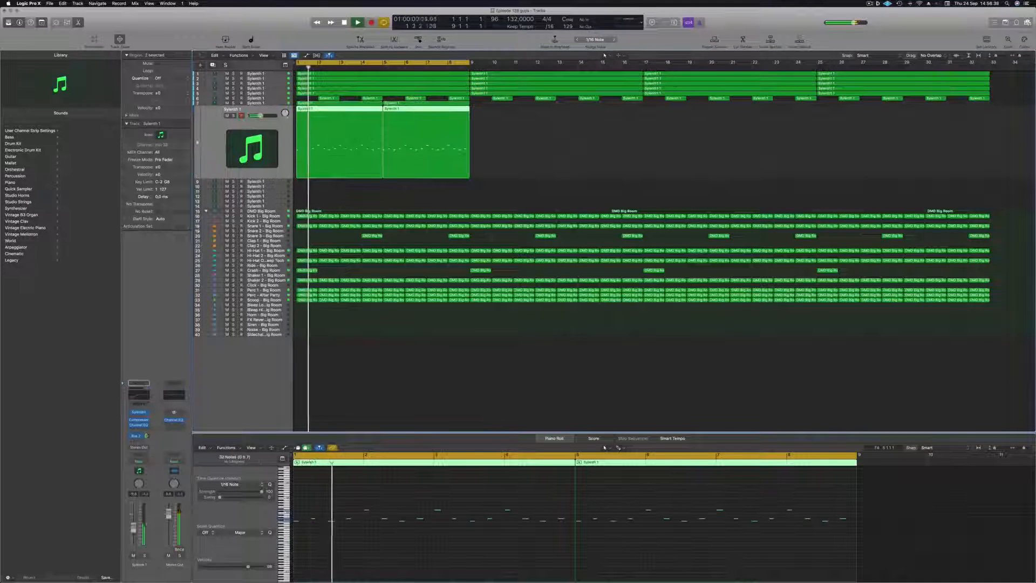
{"action": "key", "text": "Return"}
{"action": "left_click", "coordinate": [234, 116]}
{"action": "left_click", "coordinate": [234, 115]}
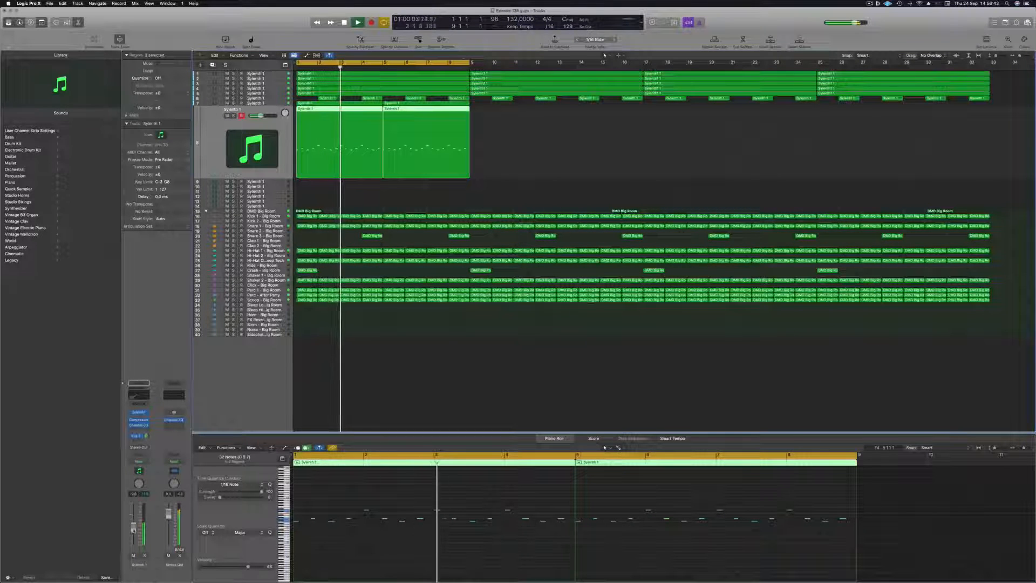
Select the regions on both lead tracks, copy them to bar 9, and copy the resulting 16 bars to bar 17
{"action": "left_click", "coordinate": [541, 175]}
{"action": "scroll", "coordinate": [540, 170], "scroll_direction": "down", "scroll_amount": 1}
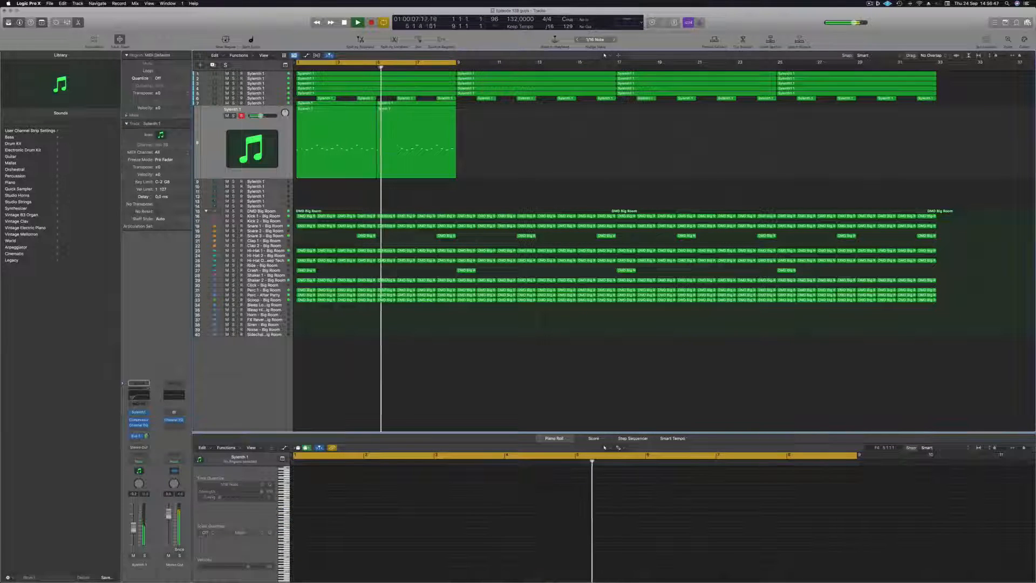
{"action": "left_click_drag", "start_coordinate": [463, 104], "coordinate": [301, 151]}
{"action": "left_click_drag", "start_coordinate": [350, 107], "coordinate": [513, 110]}
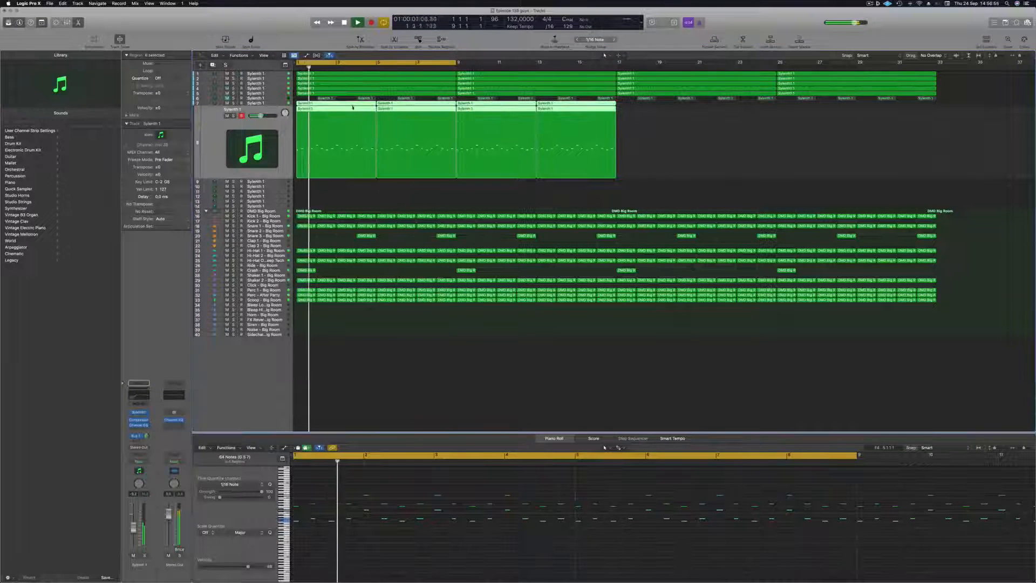
{"action": "left_click_drag", "start_coordinate": [352, 107], "coordinate": [672, 107]}
Extend the cycle range to the end of the 32-bar arrangement and clear the region selection
{"action": "key", "text": "super+Left"}
{"action": "key", "text": "super+Left"}
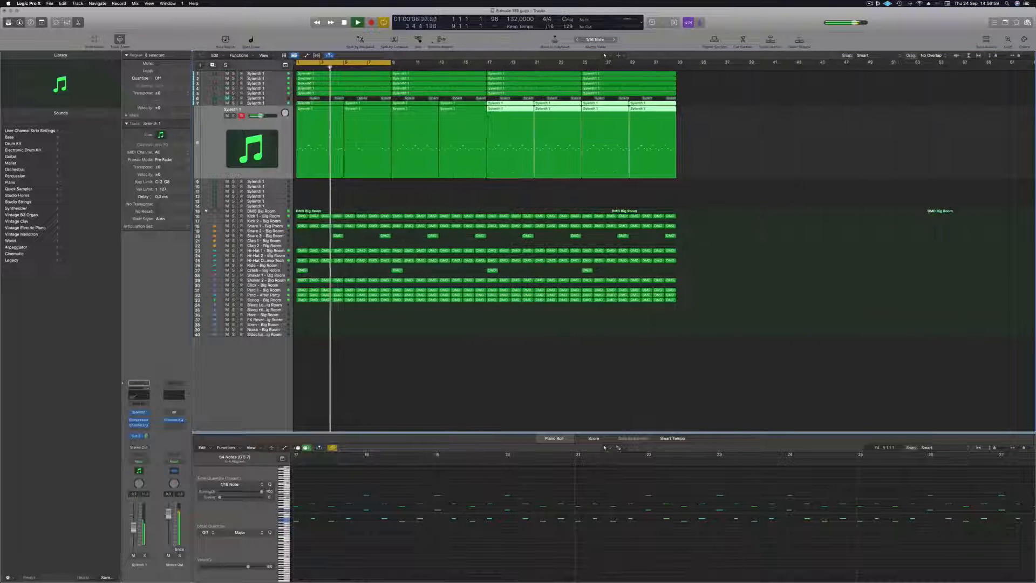
{"action": "left_click_drag", "start_coordinate": [393, 62], "coordinate": [676, 62]}
{"action": "left_click", "coordinate": [521, 193]}
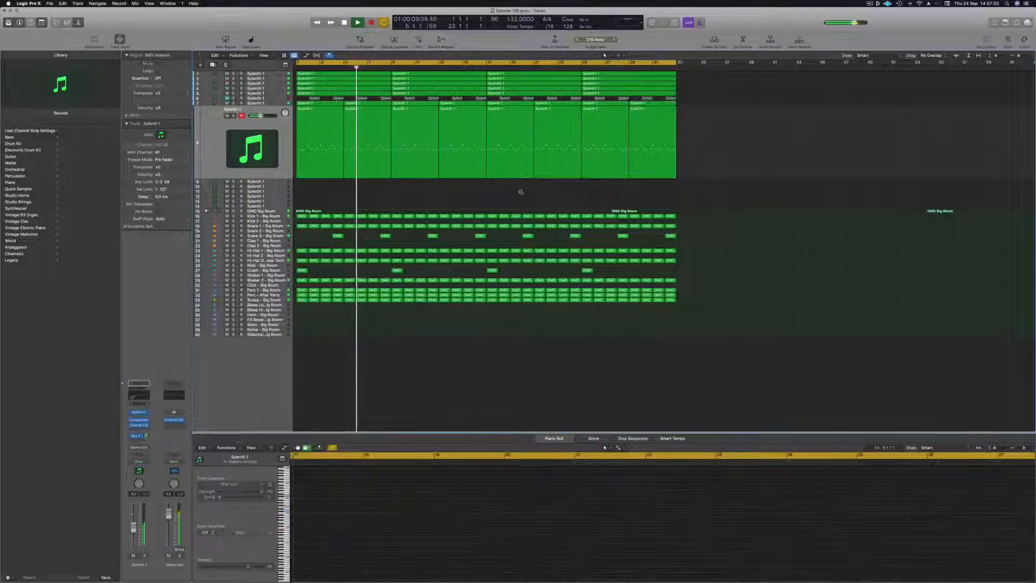
{"action": "key", "text": "super+Down"}
{"action": "key", "text": "super+Down"}
{"action": "key", "text": "super+Down"}
{"action": "key", "text": "super+Down"}
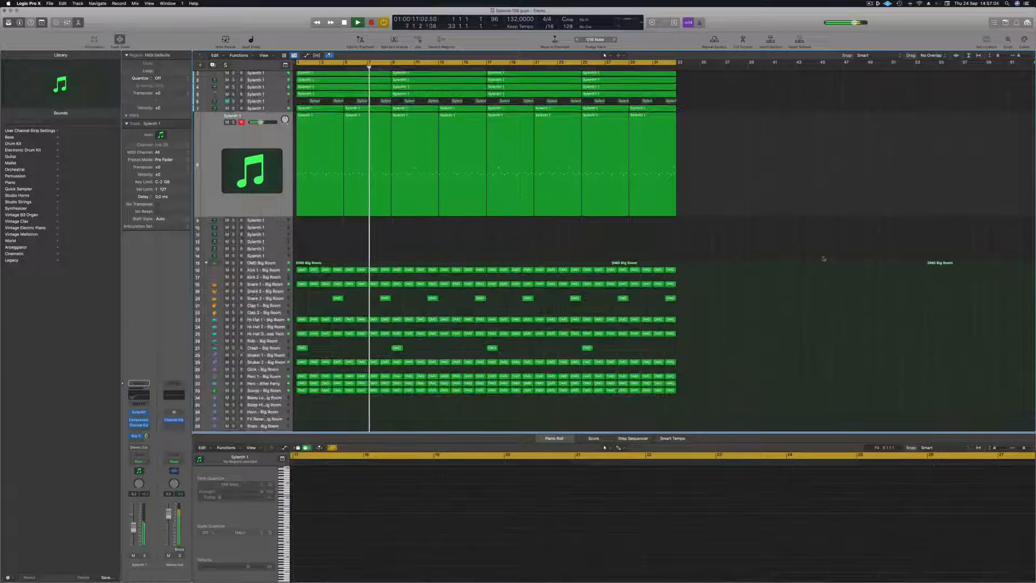